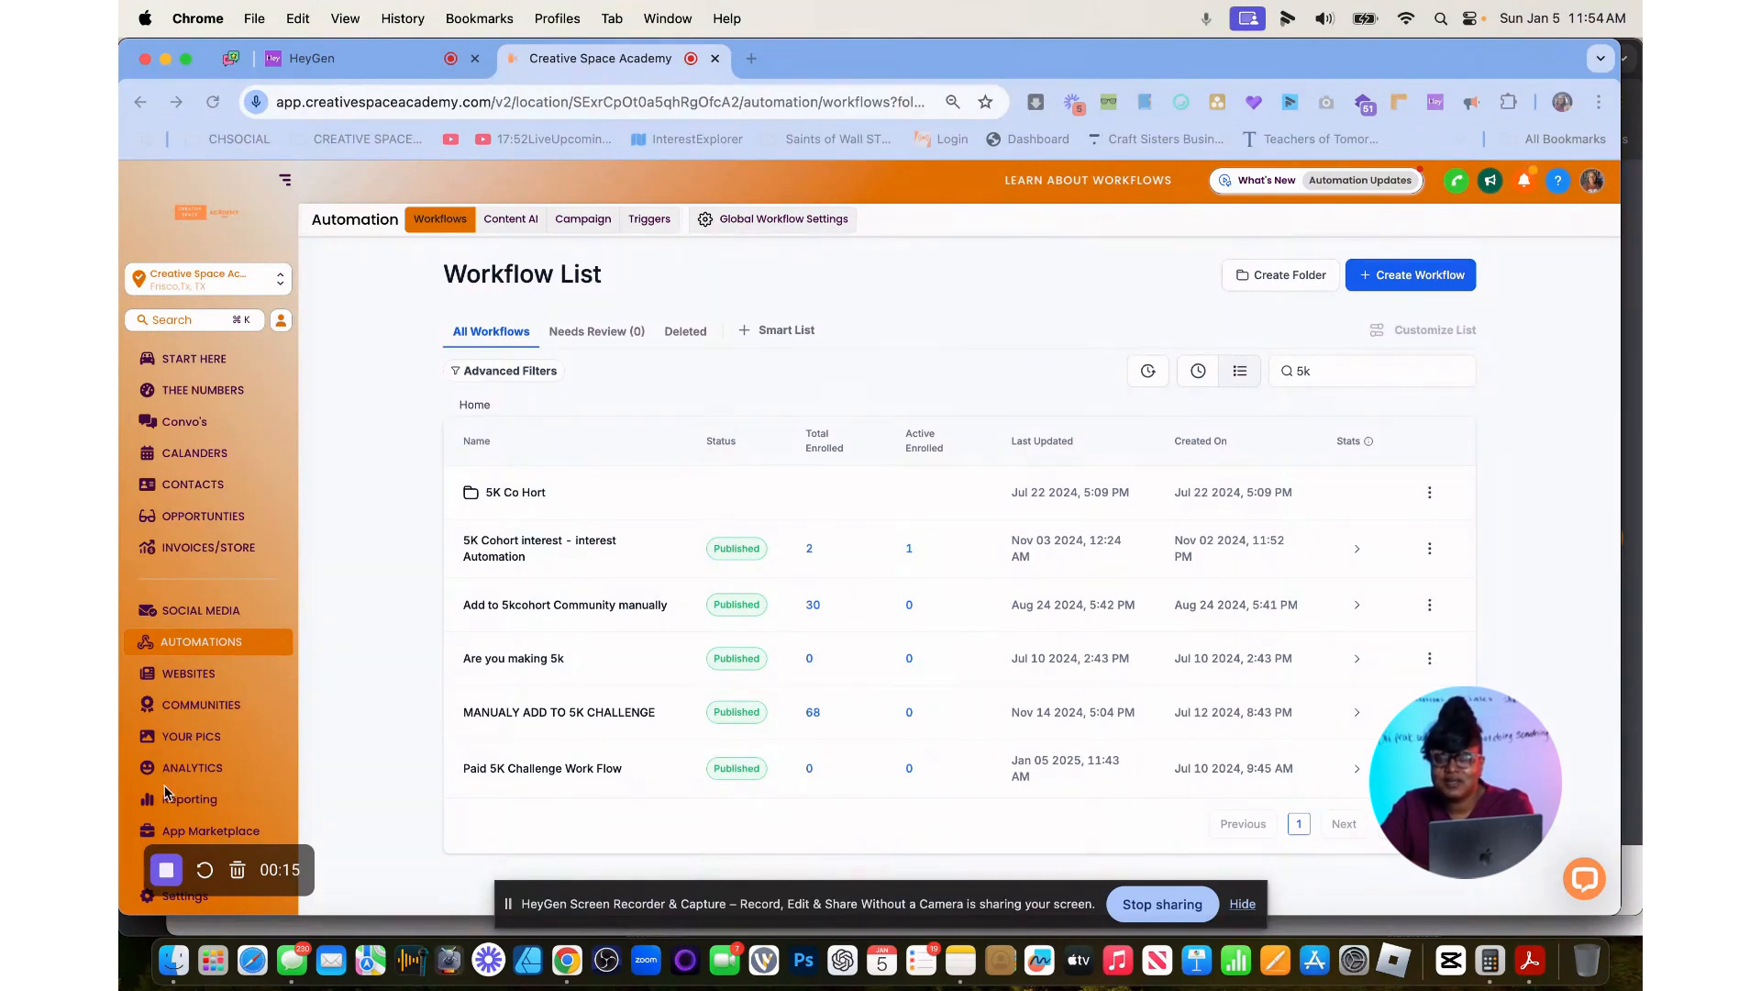
Open the Custom Values page in the account settings.
scroll(168, 792, down, 5)
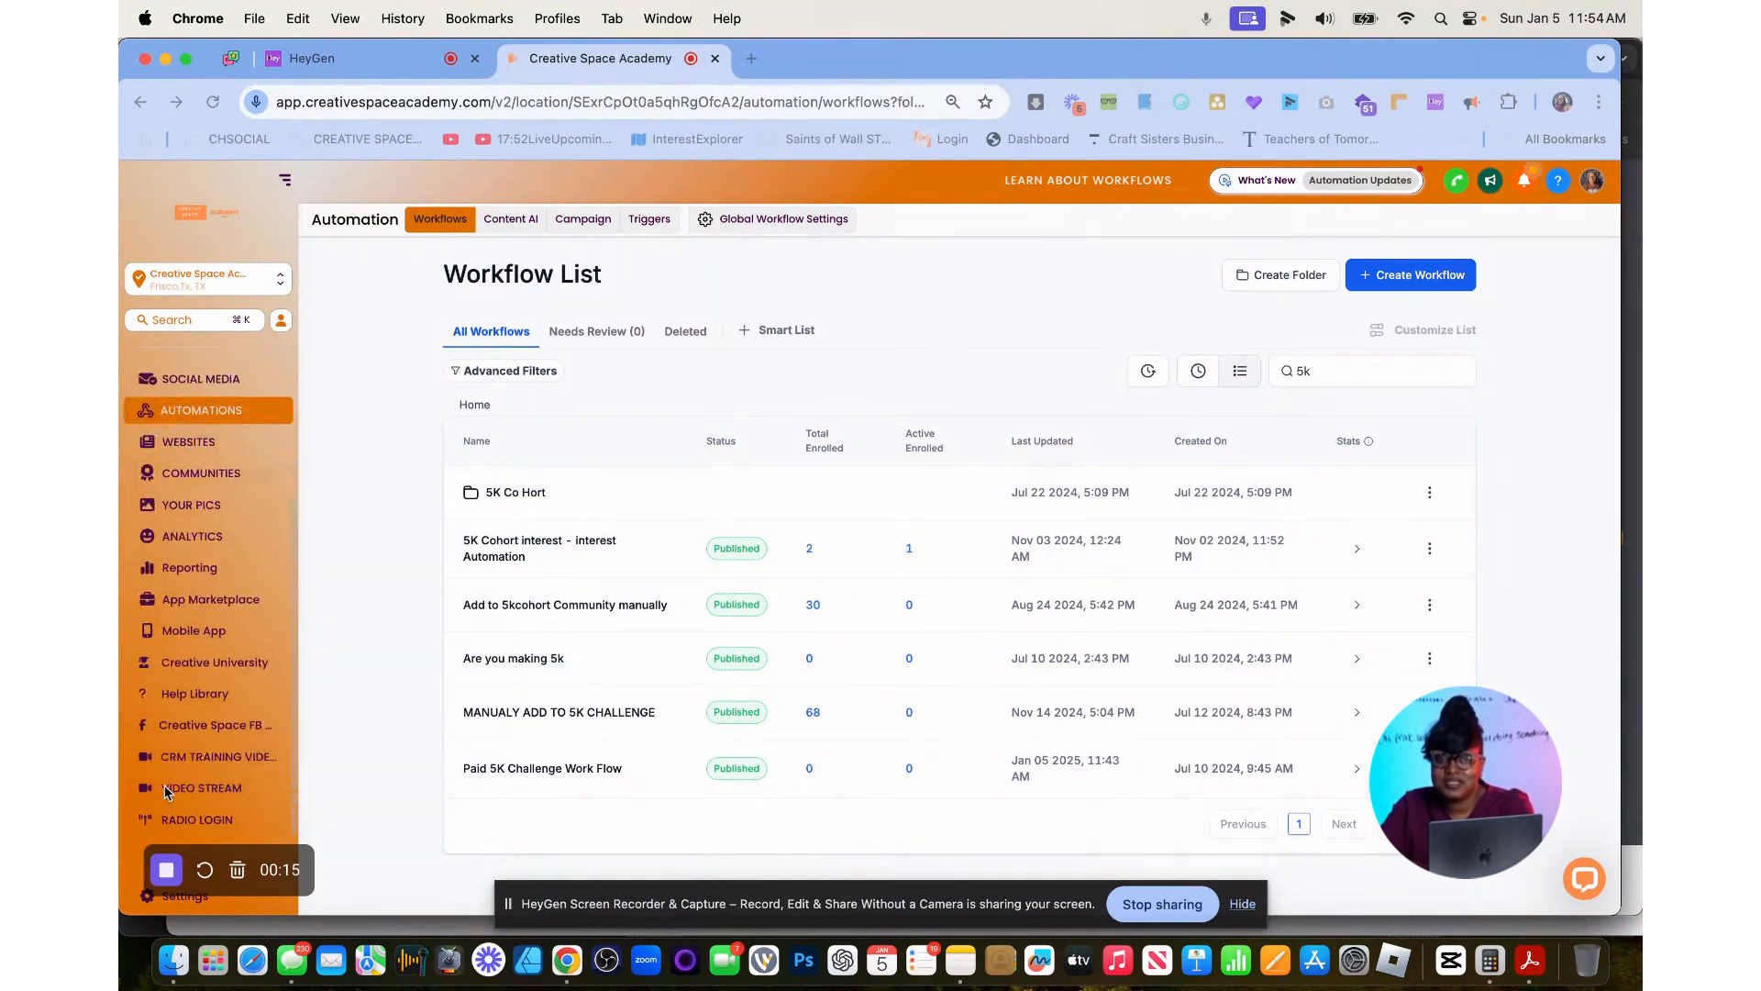
click(156, 905)
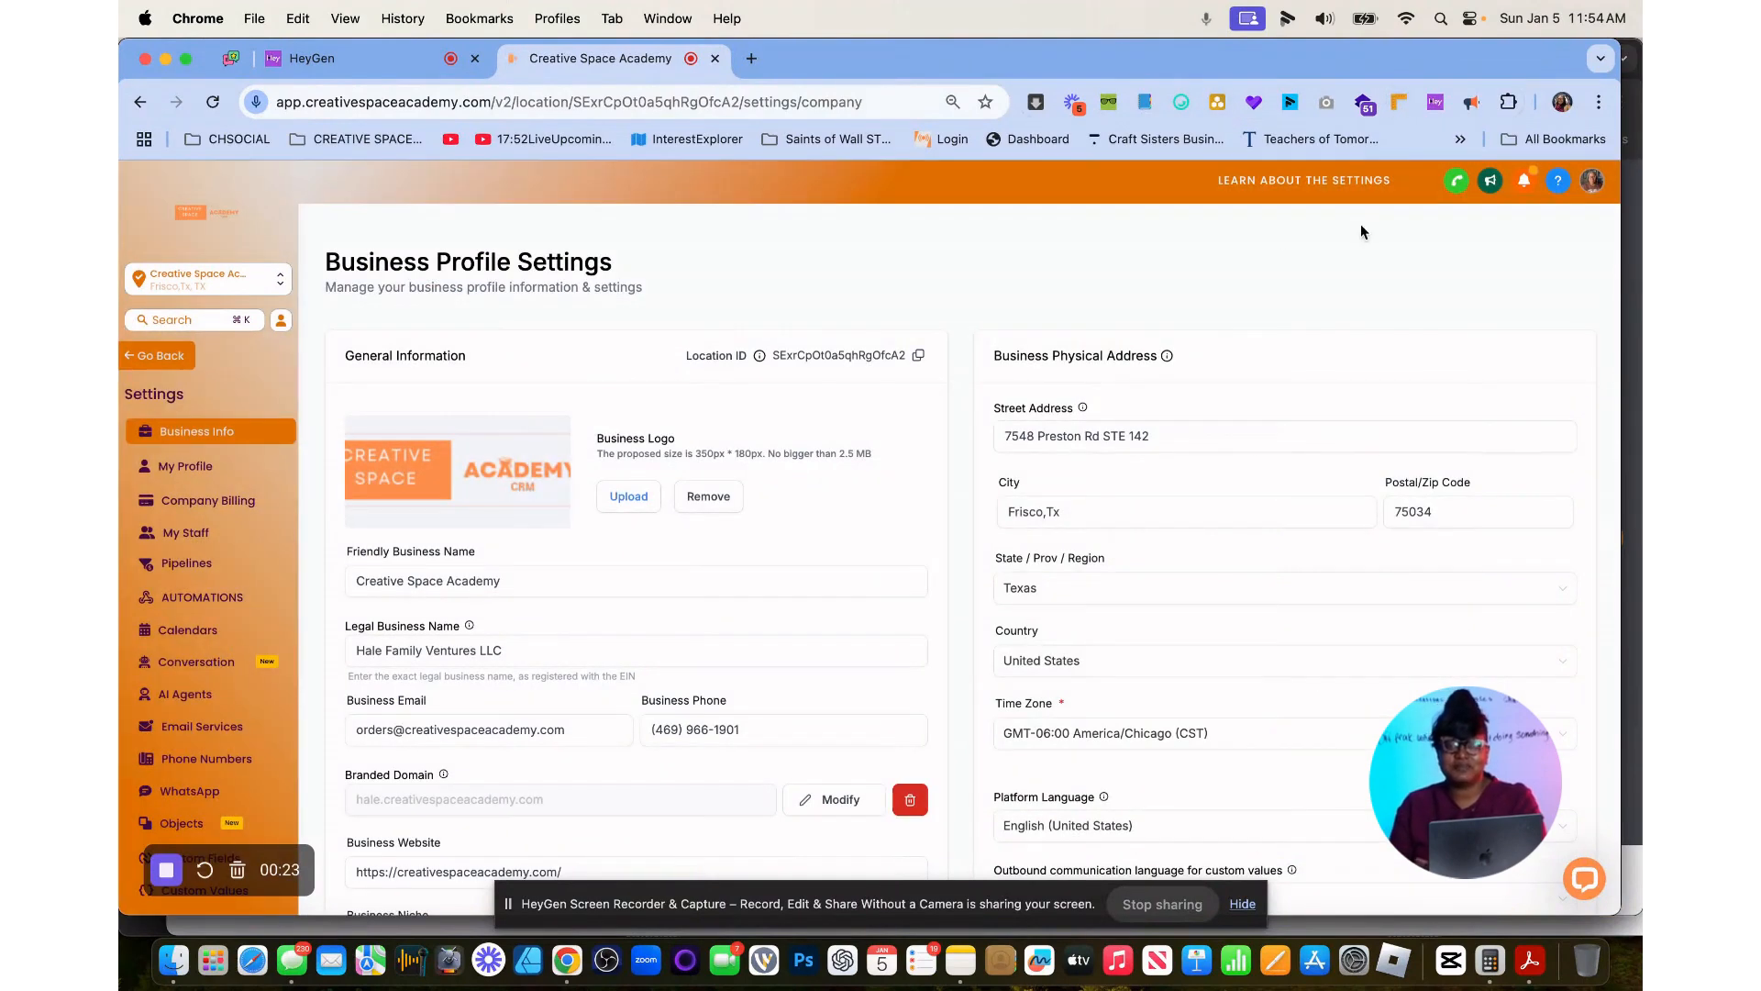
scroll(248, 587, down, 3)
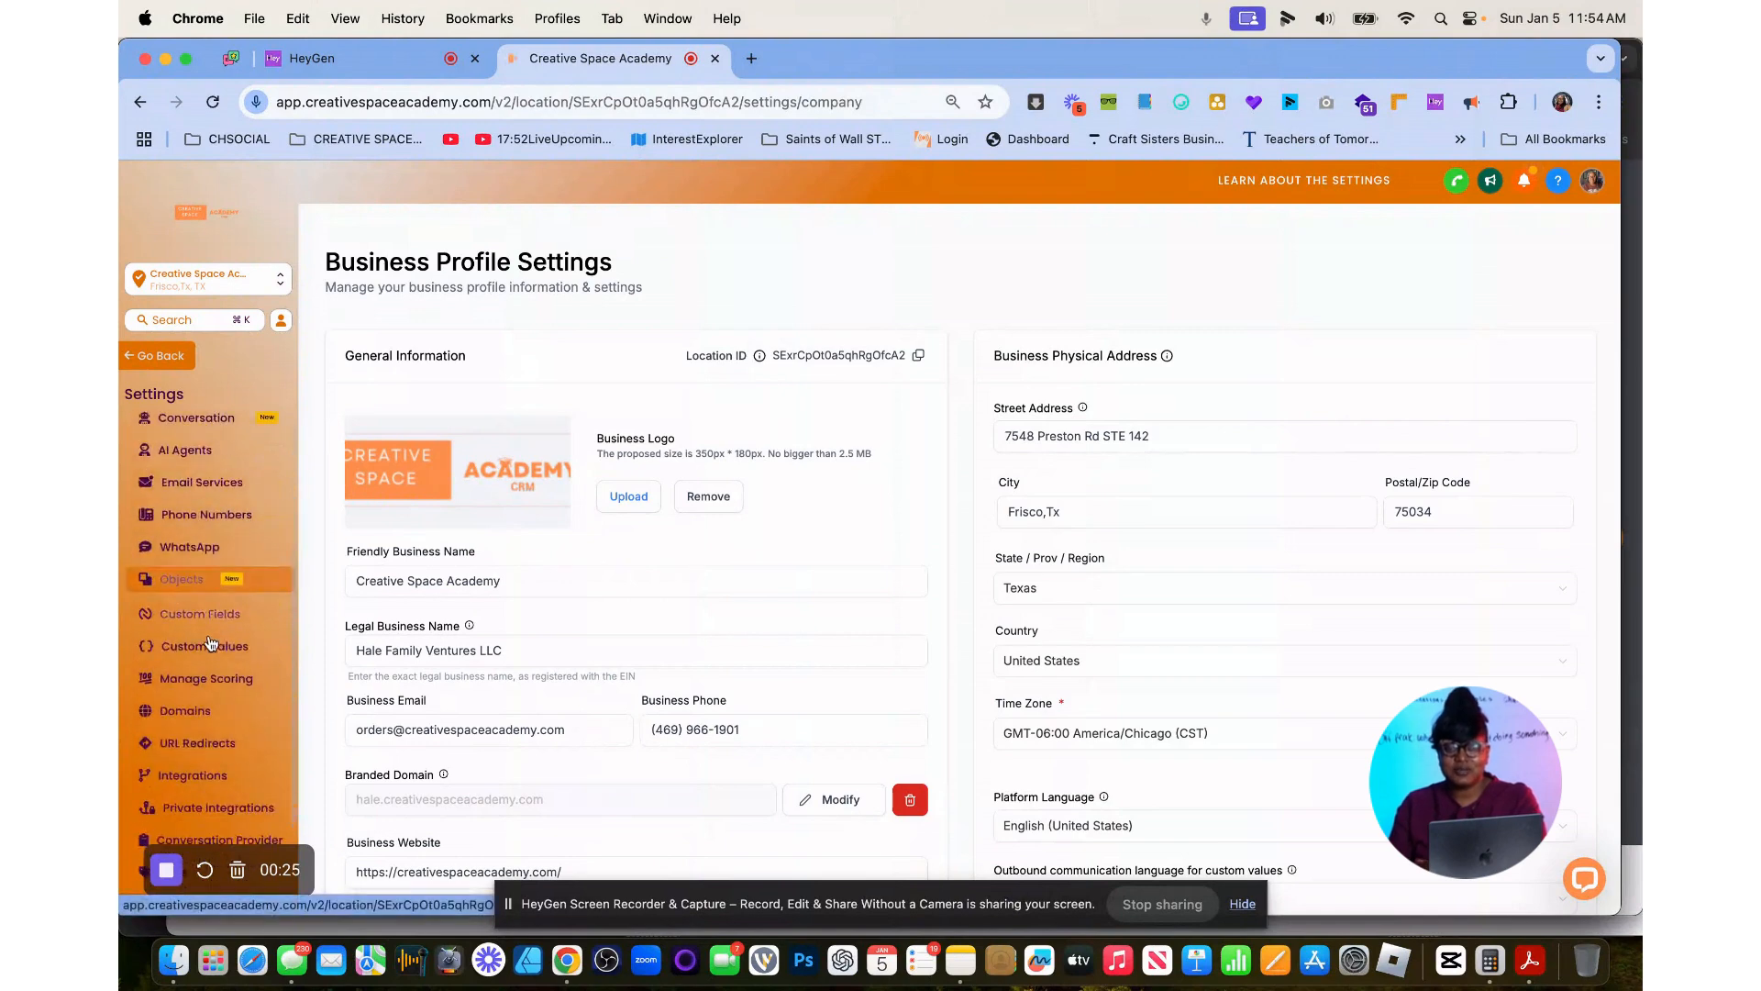
click(237, 645)
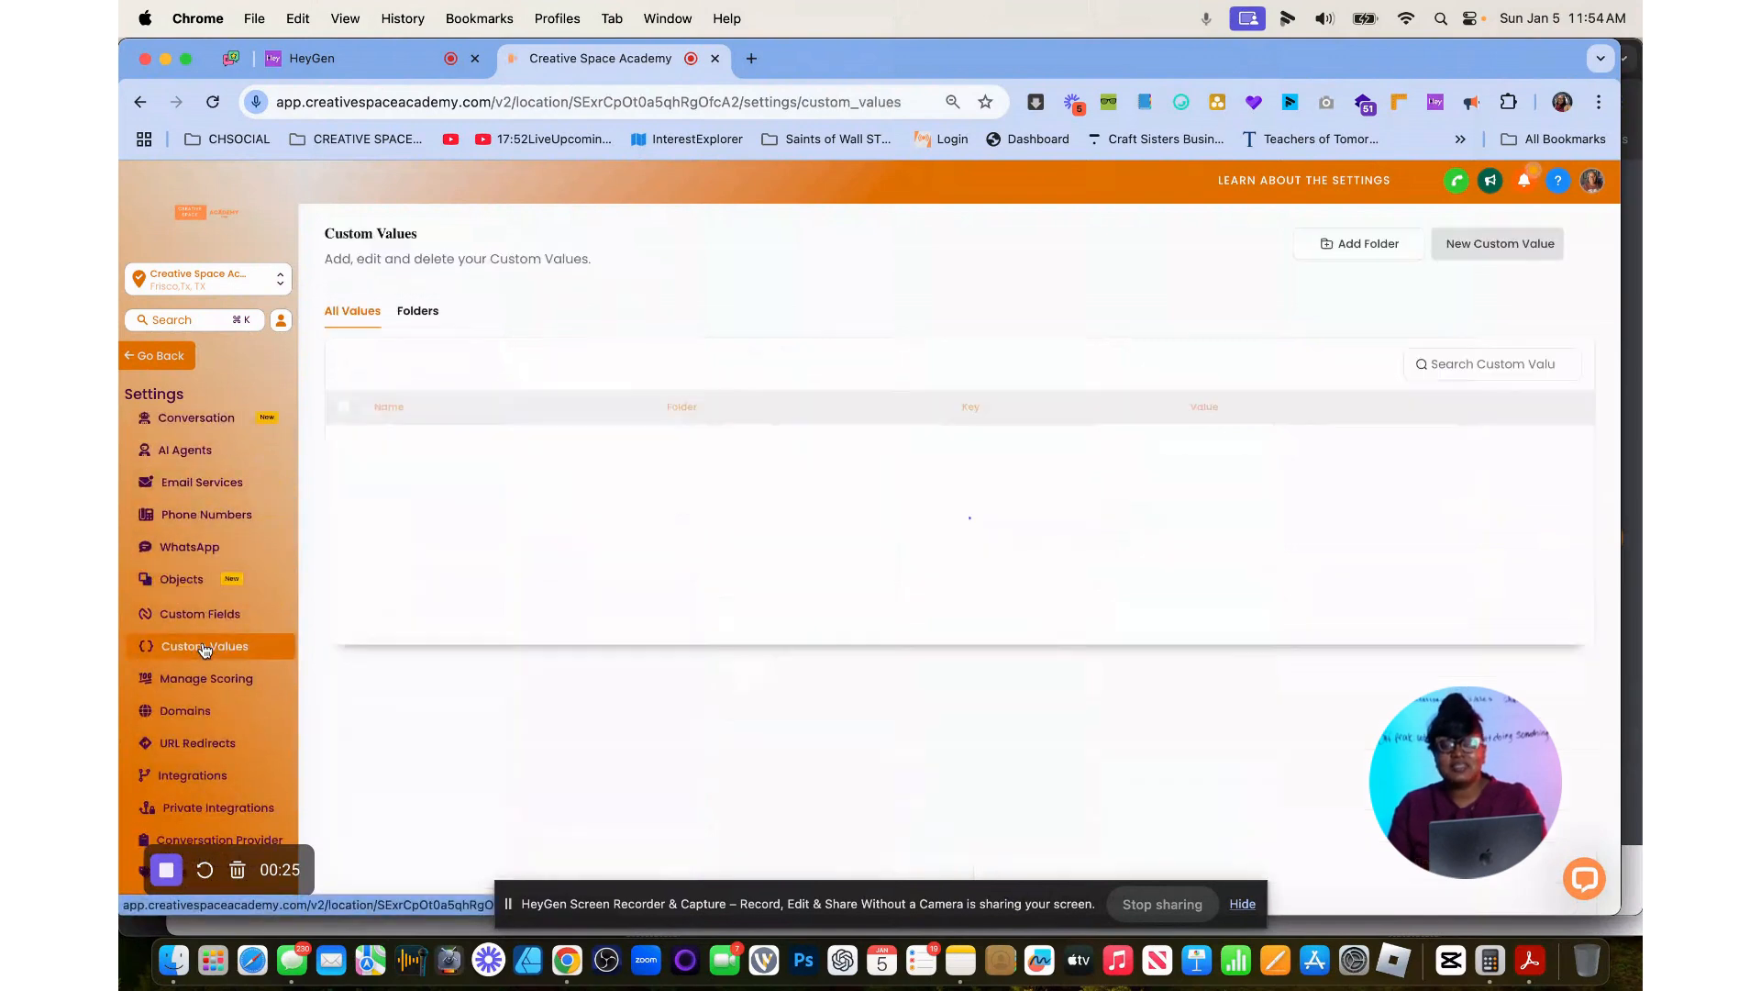
Create a custom value named sample_countdown with the value 10.
click(1493, 244)
click(825, 495)
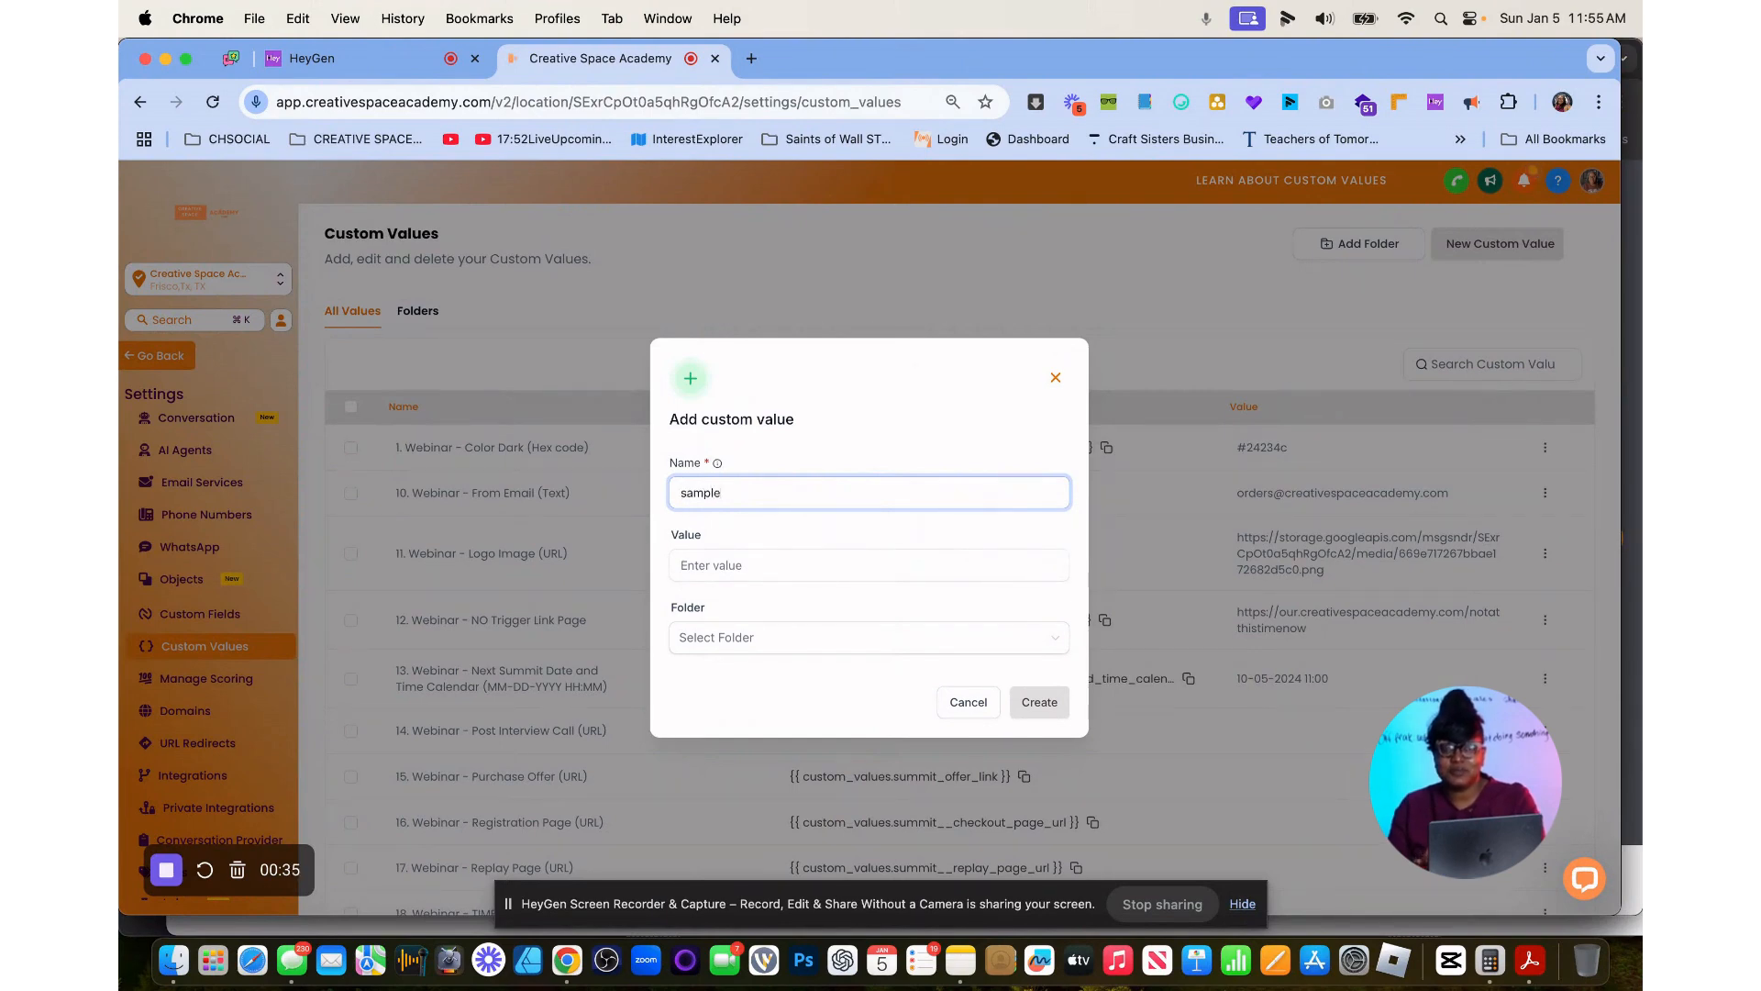
text(sample_countdown)
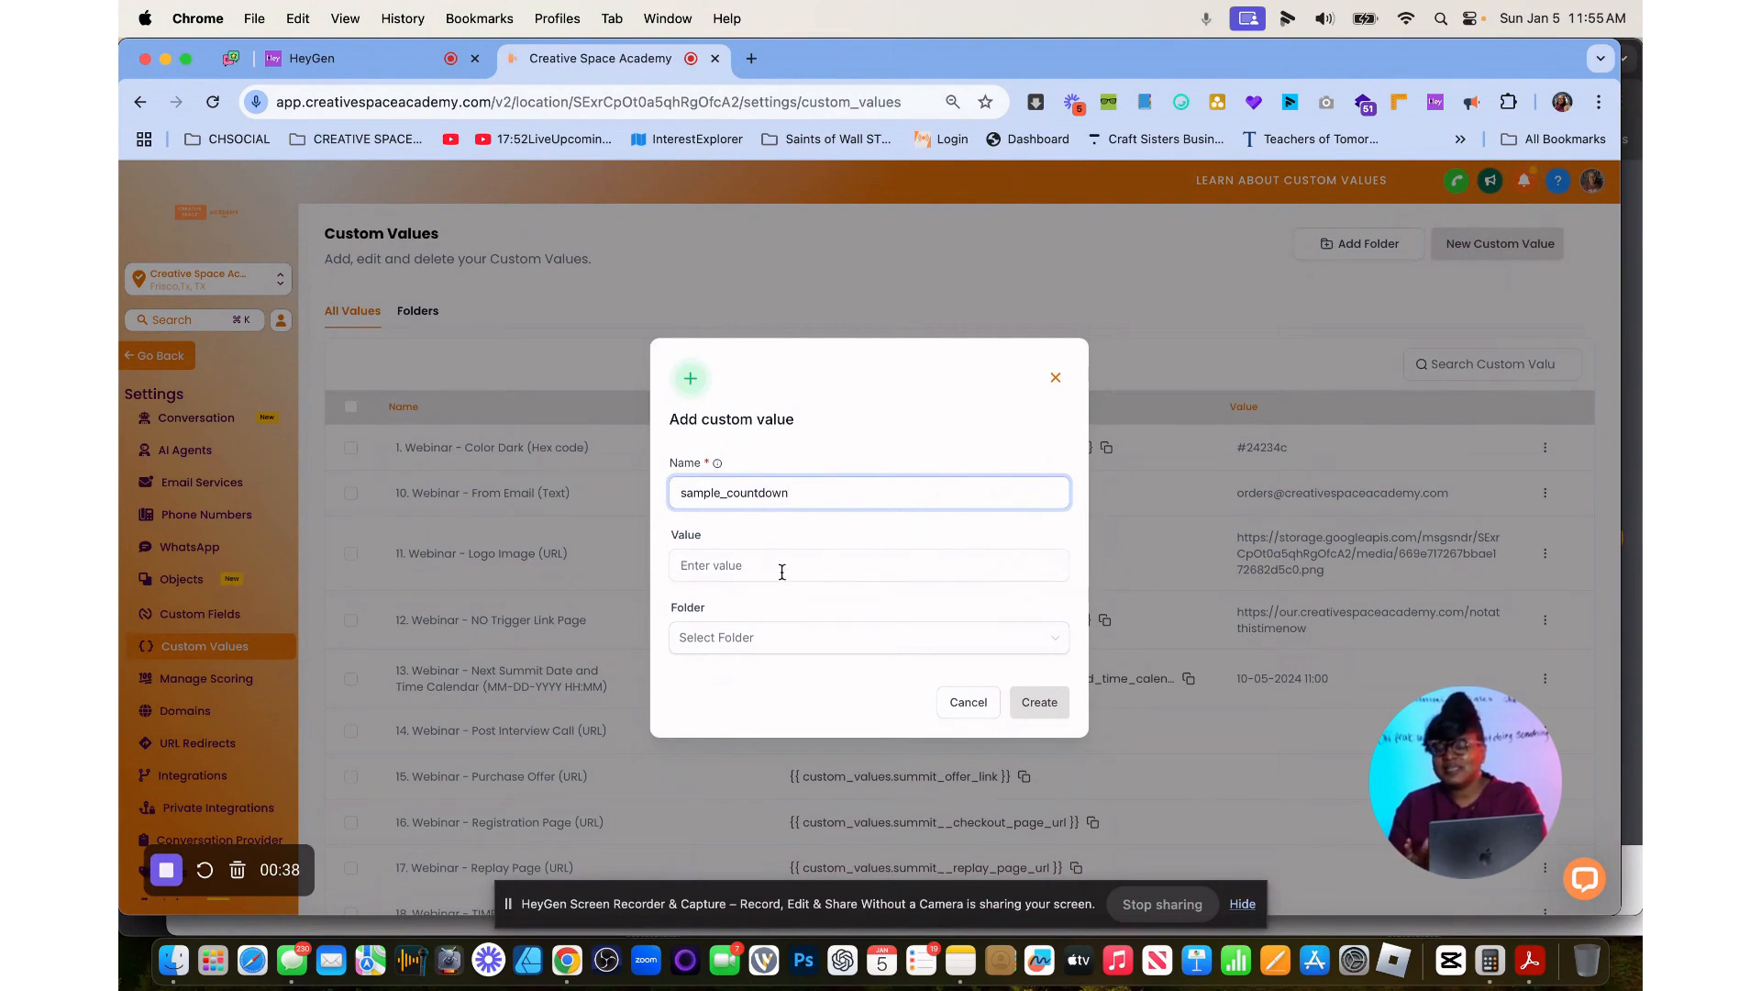
click(782, 571)
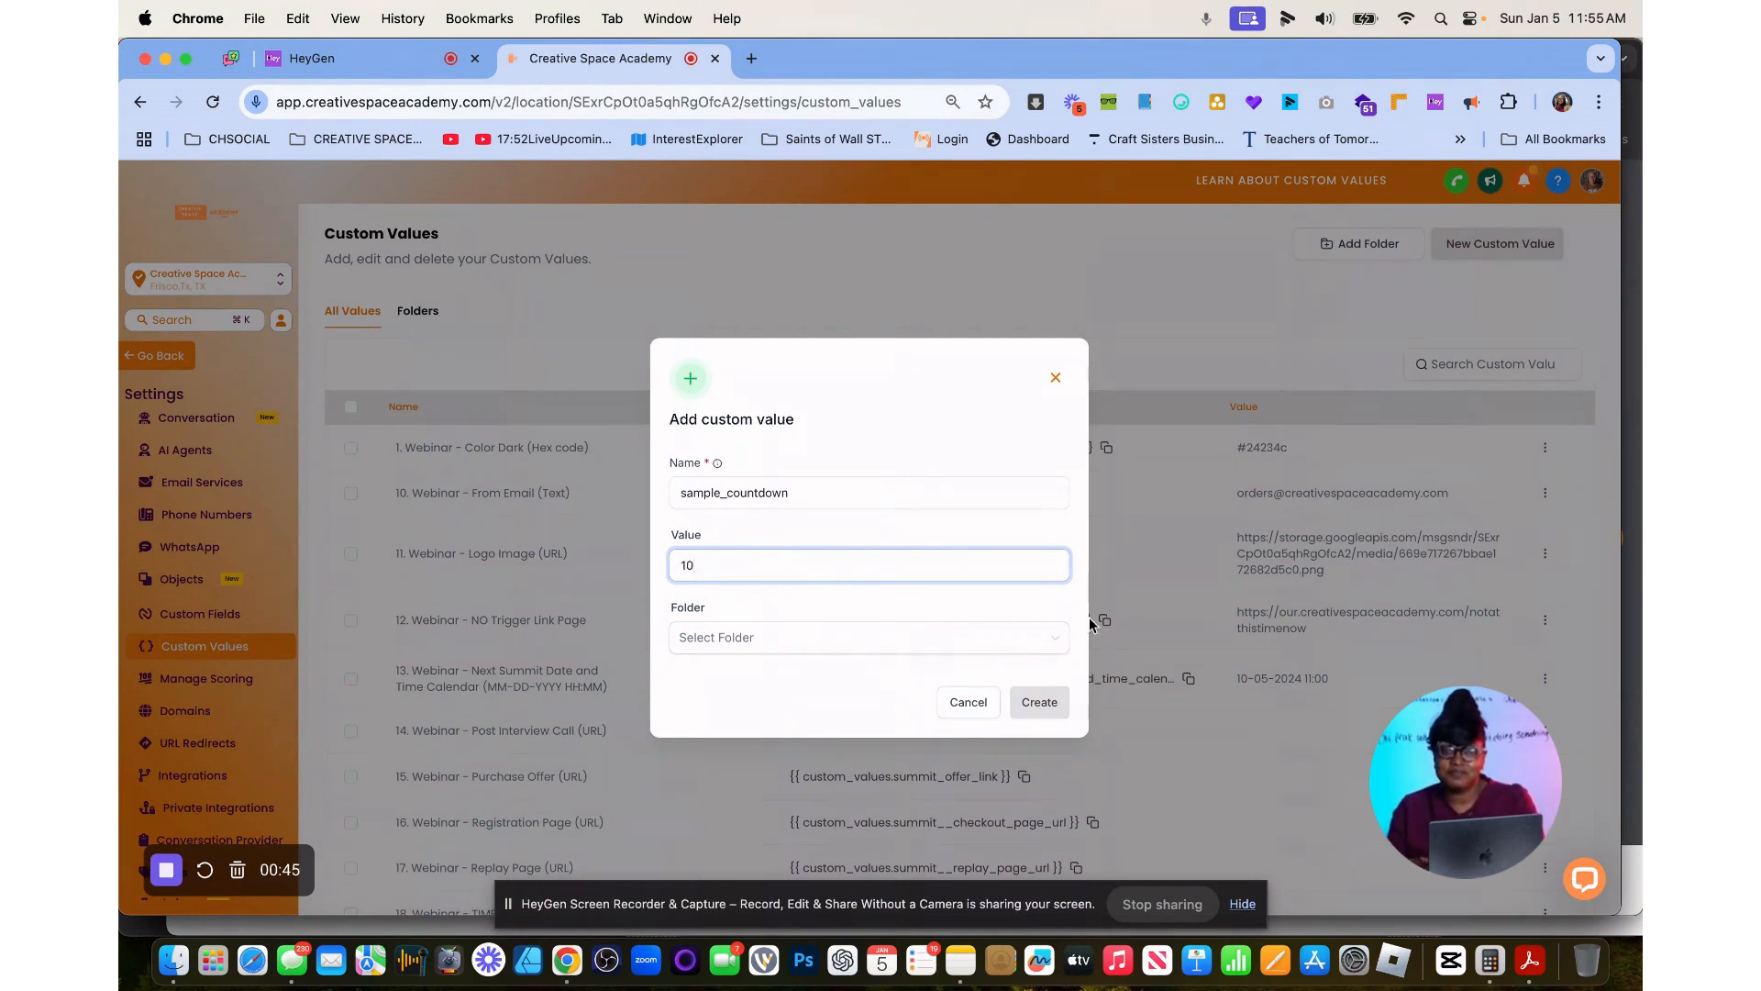
click(1051, 706)
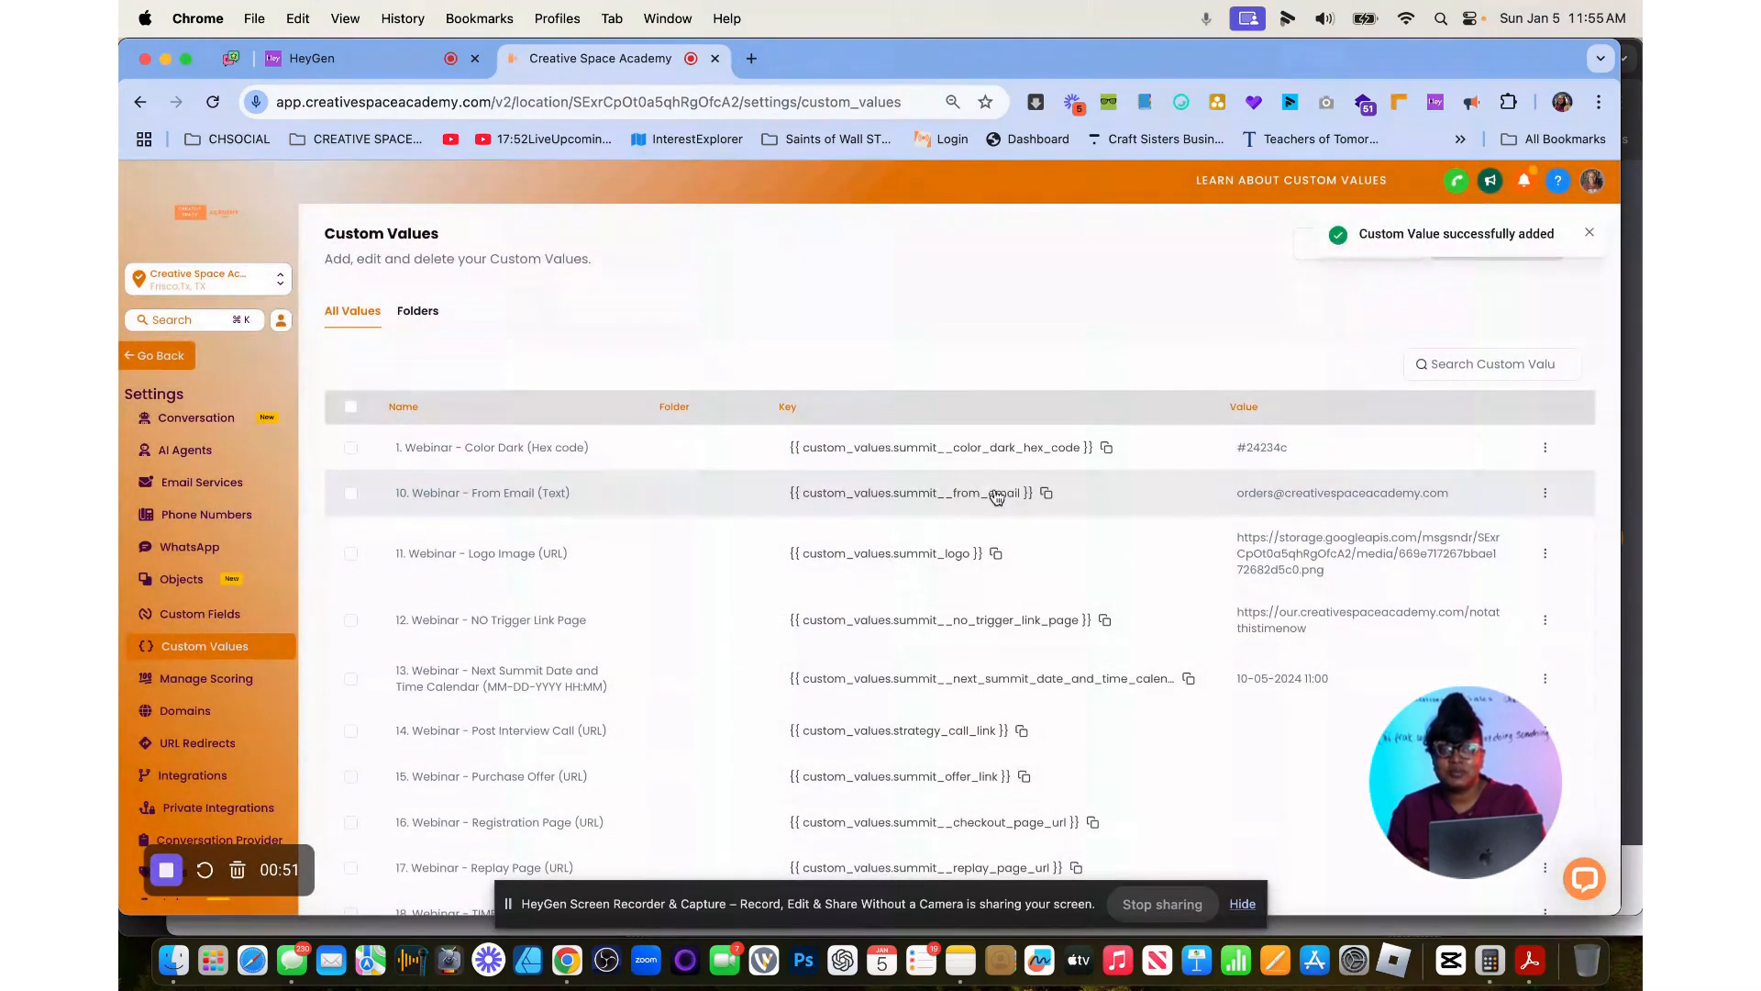
Leave the settings, create a new blank workflow and open its trigger selection.
click(158, 356)
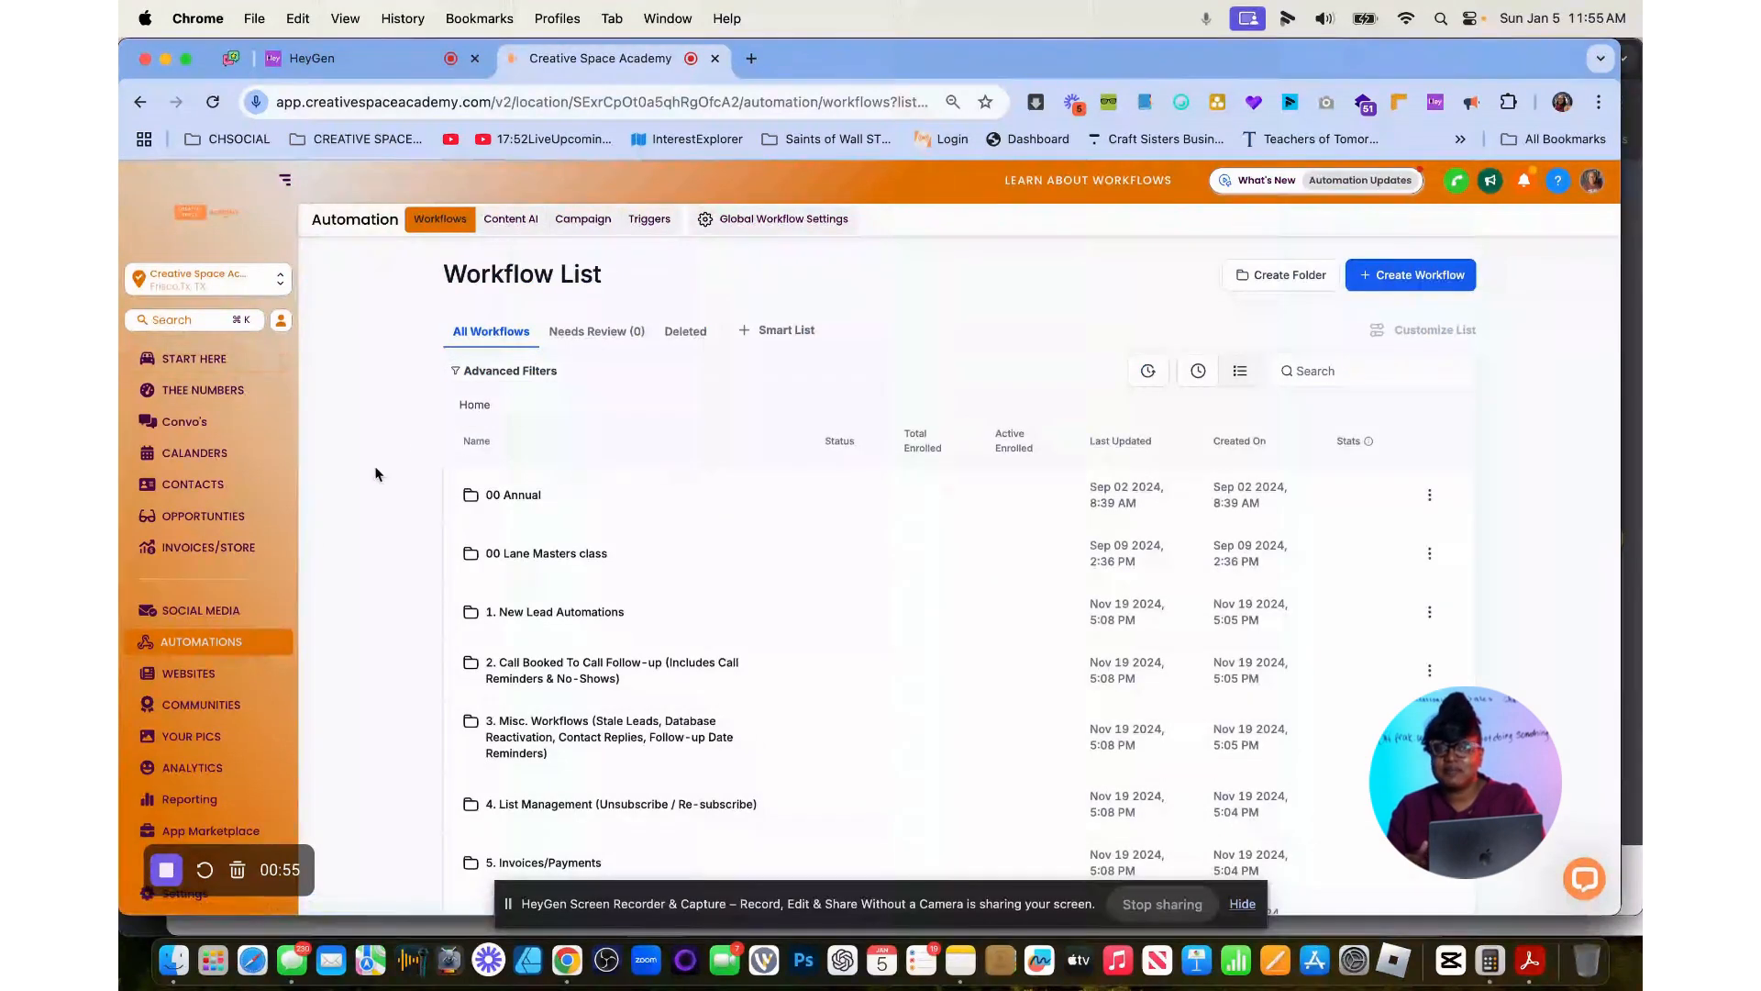
scroll(188, 609, down, 3)
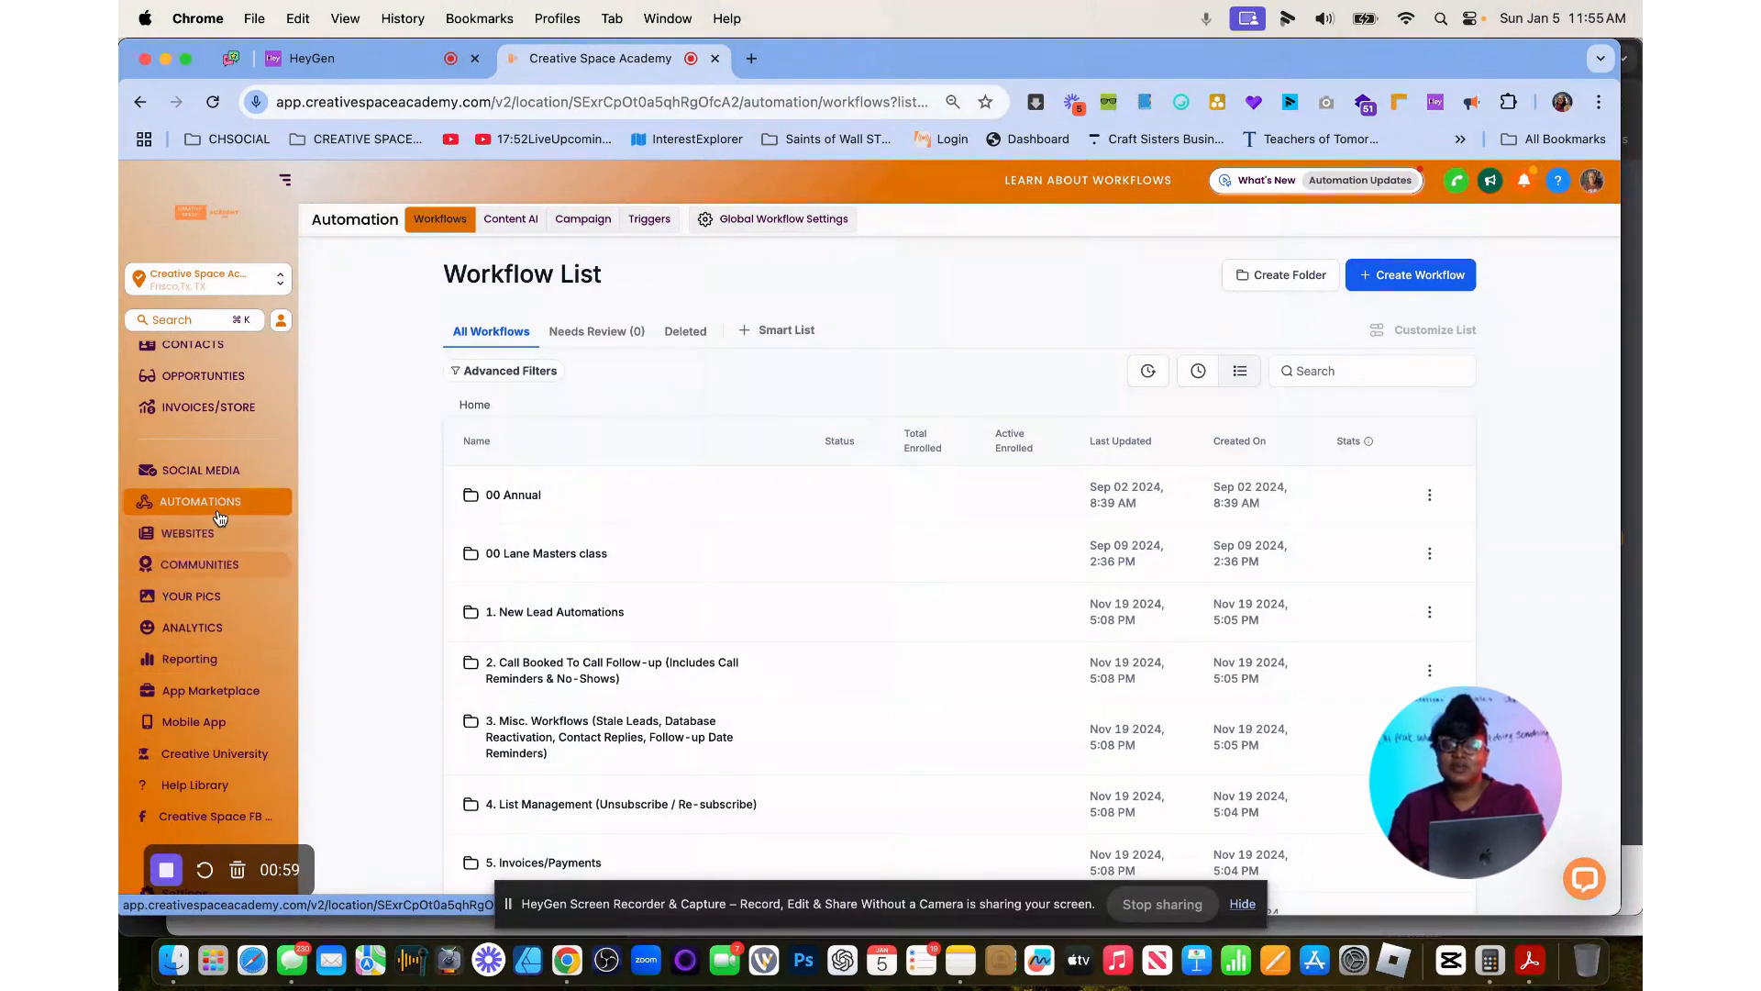
click(1400, 279)
click(1400, 340)
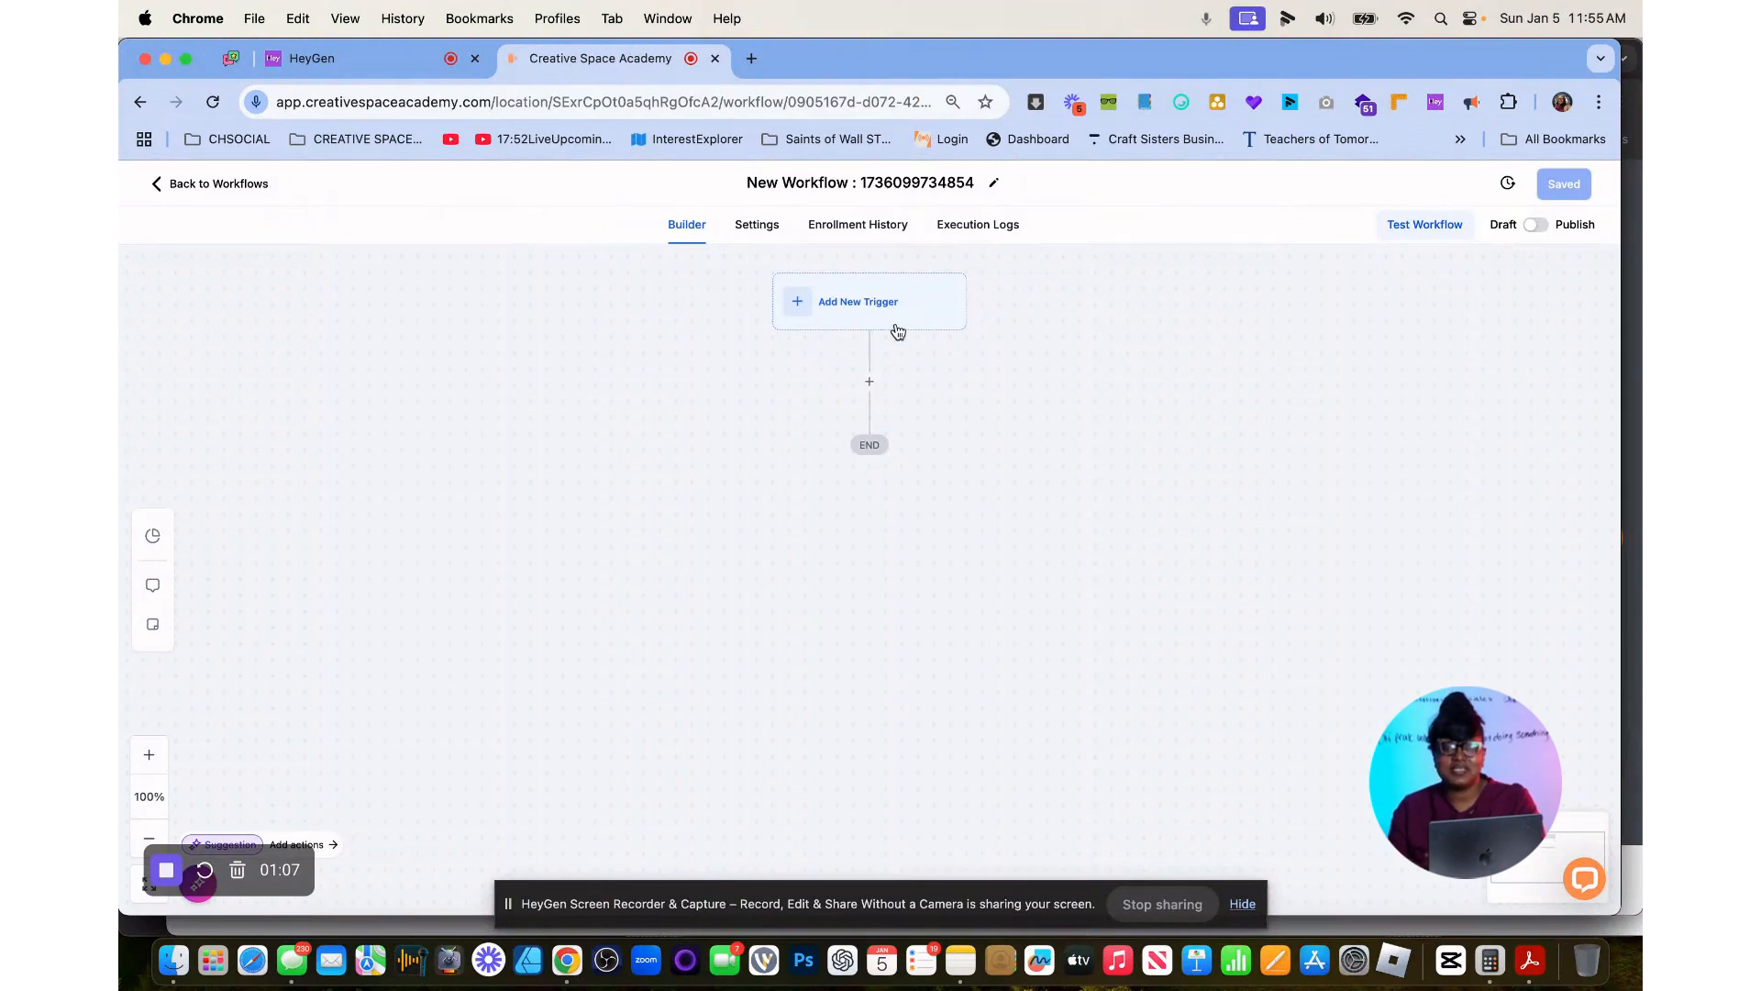
click(810, 310)
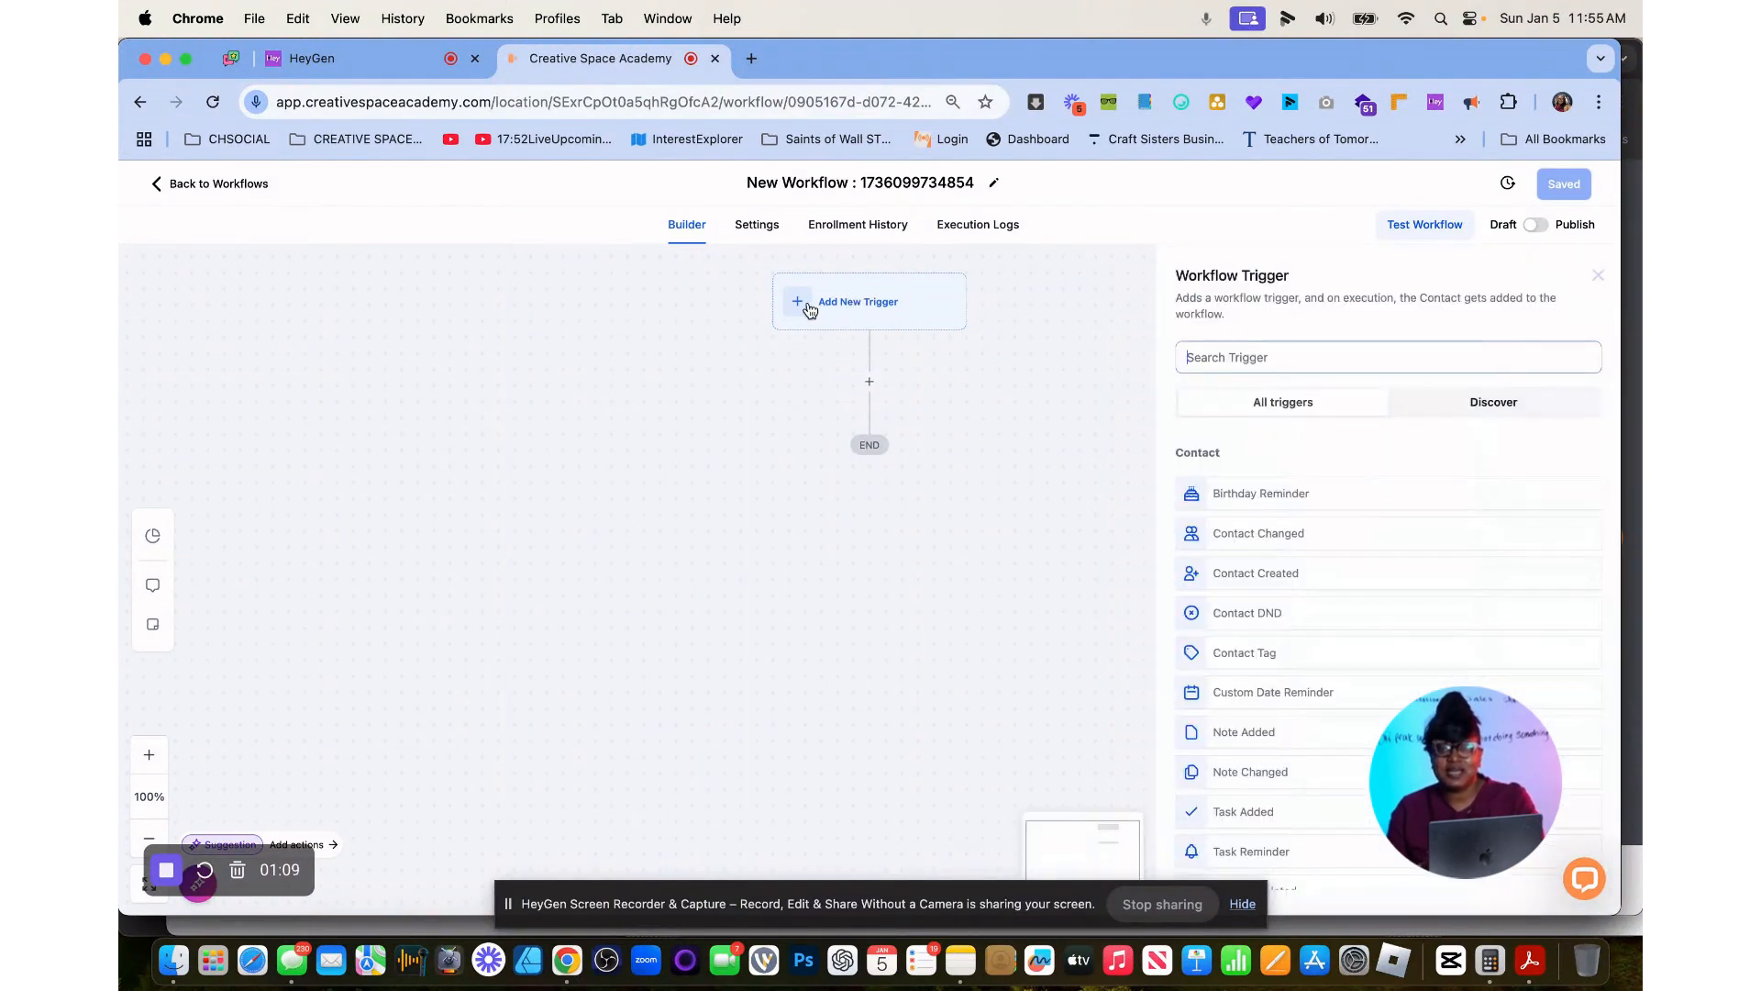
click(1243, 358)
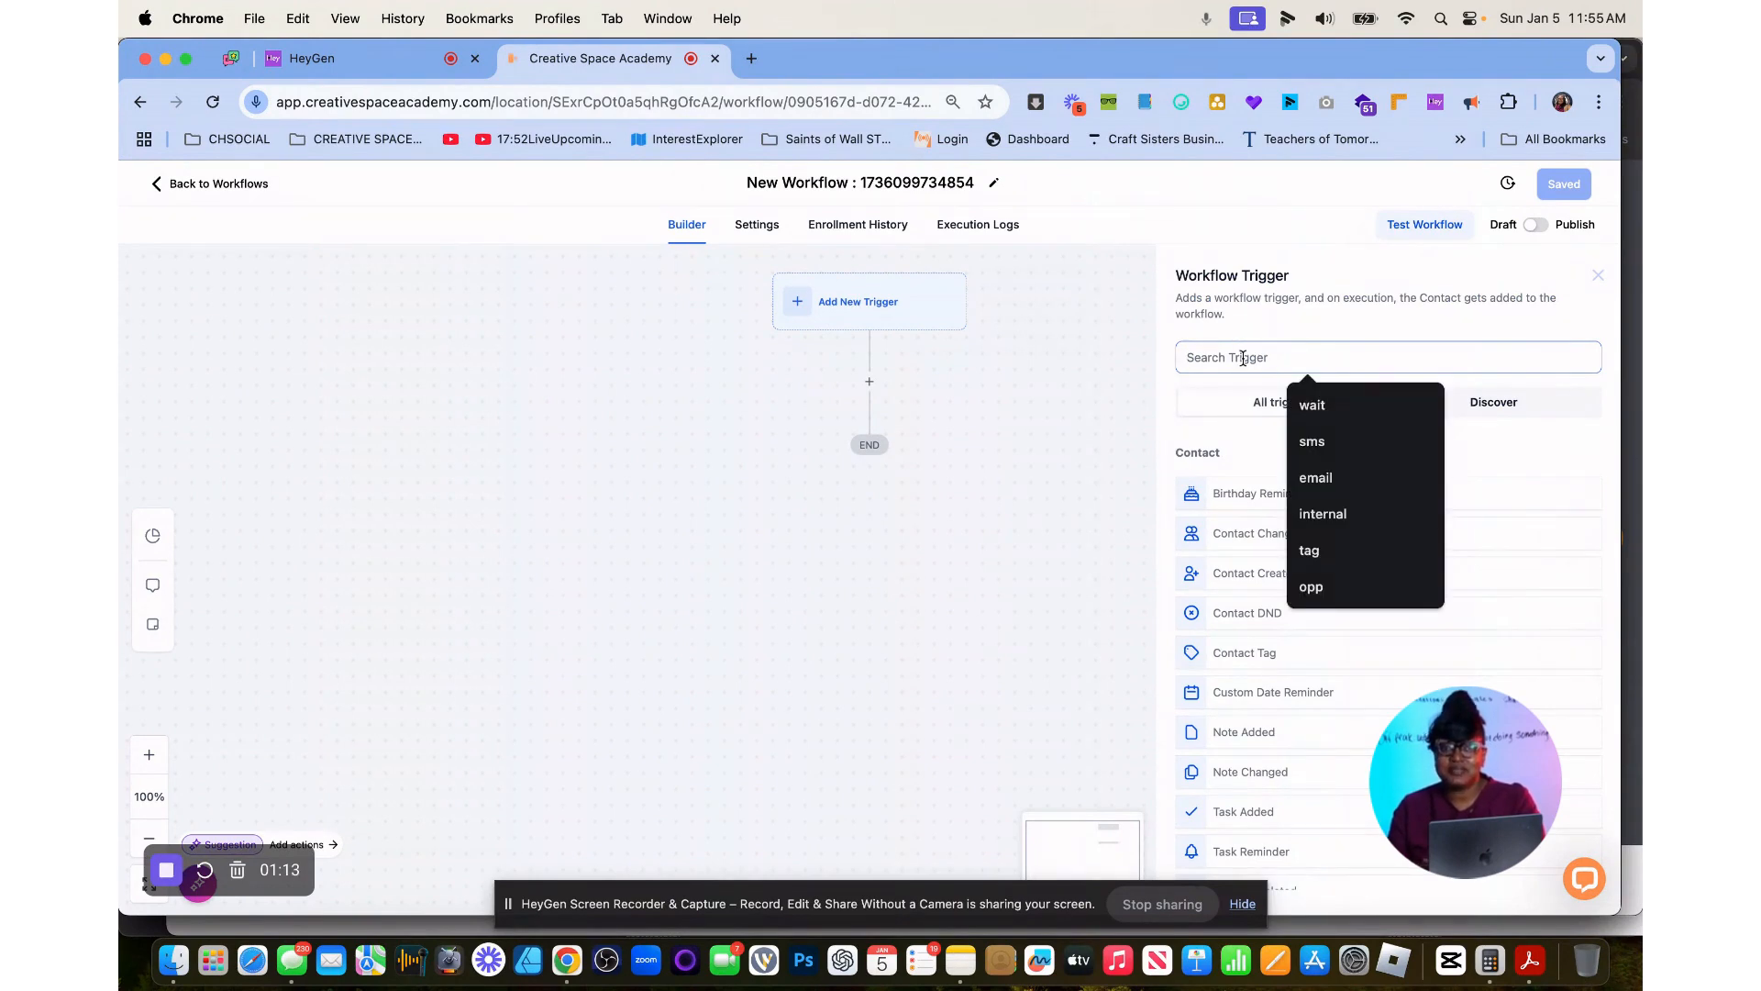
text(purcha)
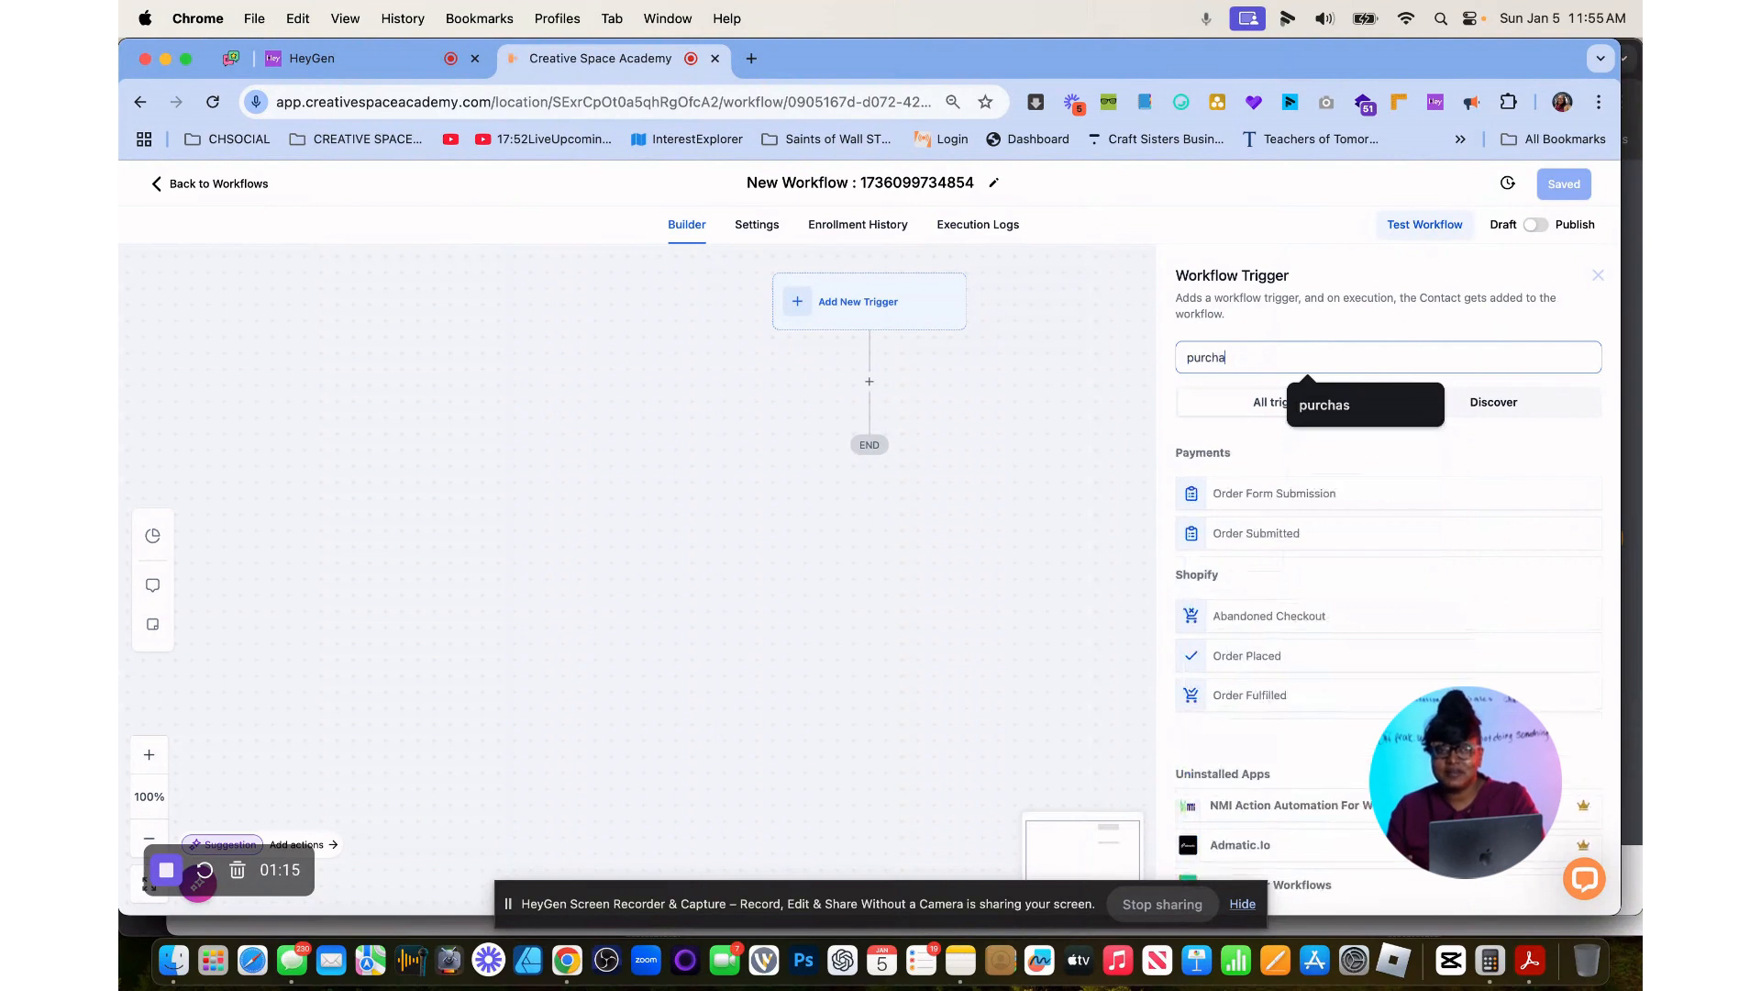
key(BackSpace)
key(BackSpace)
key(BackSpace)
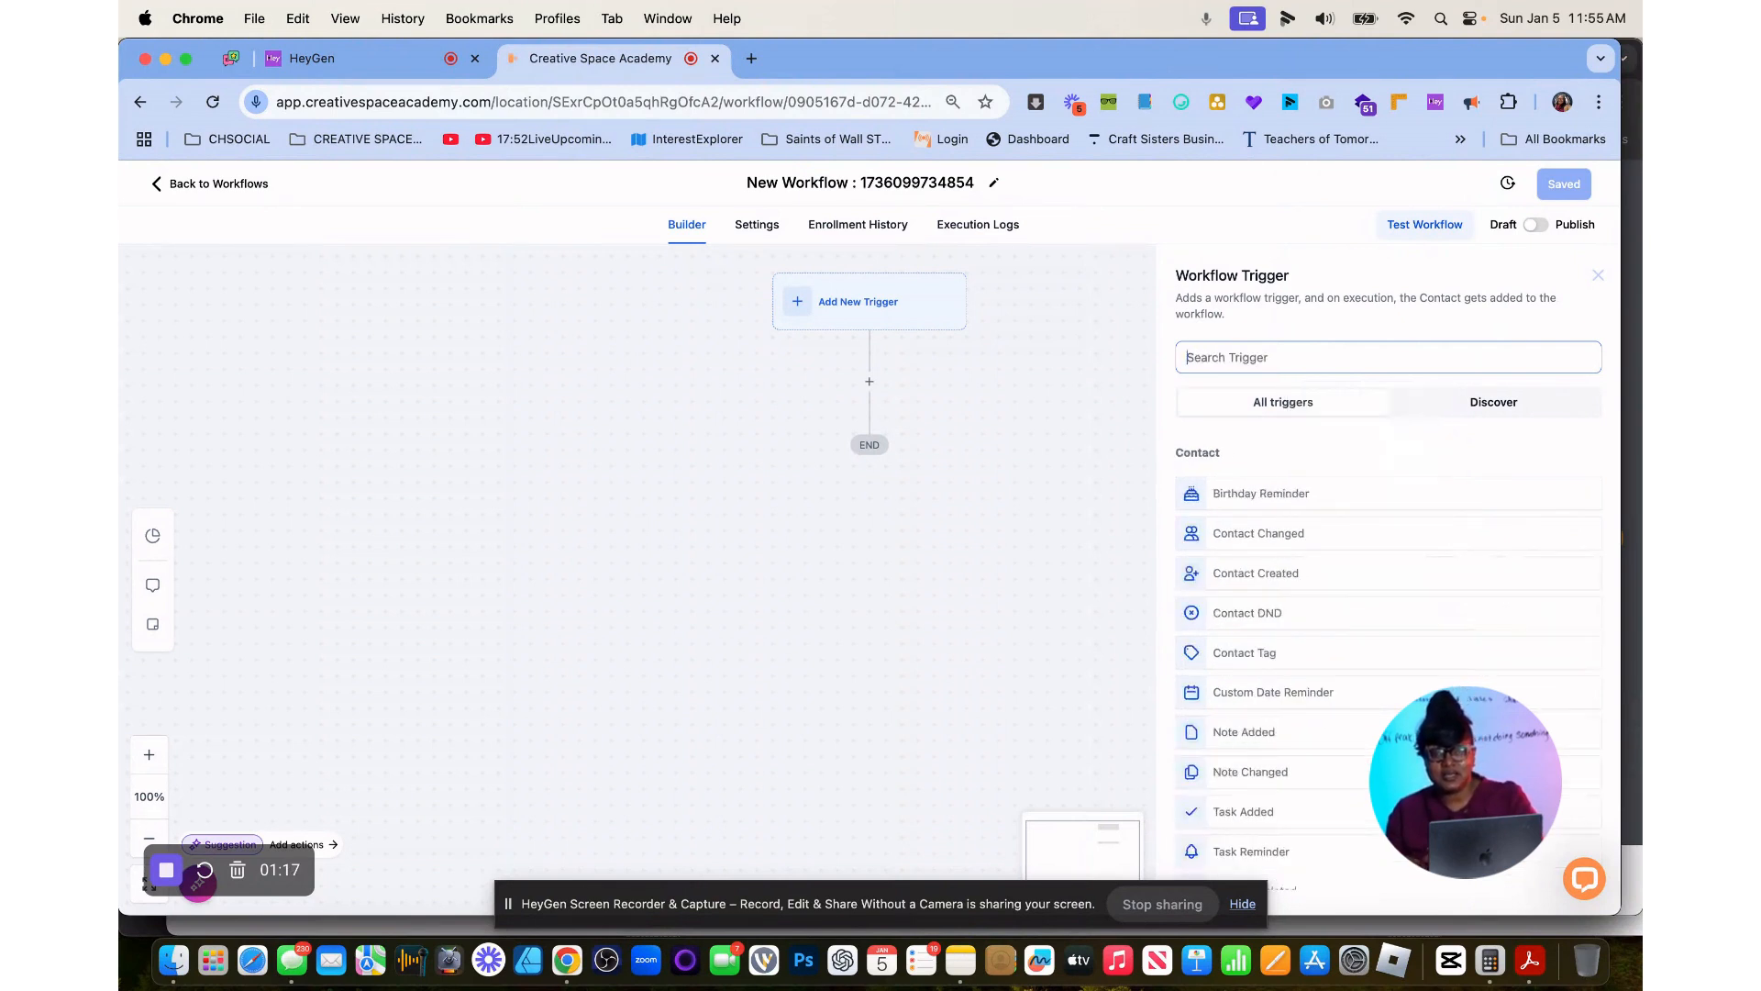
text(purchase)
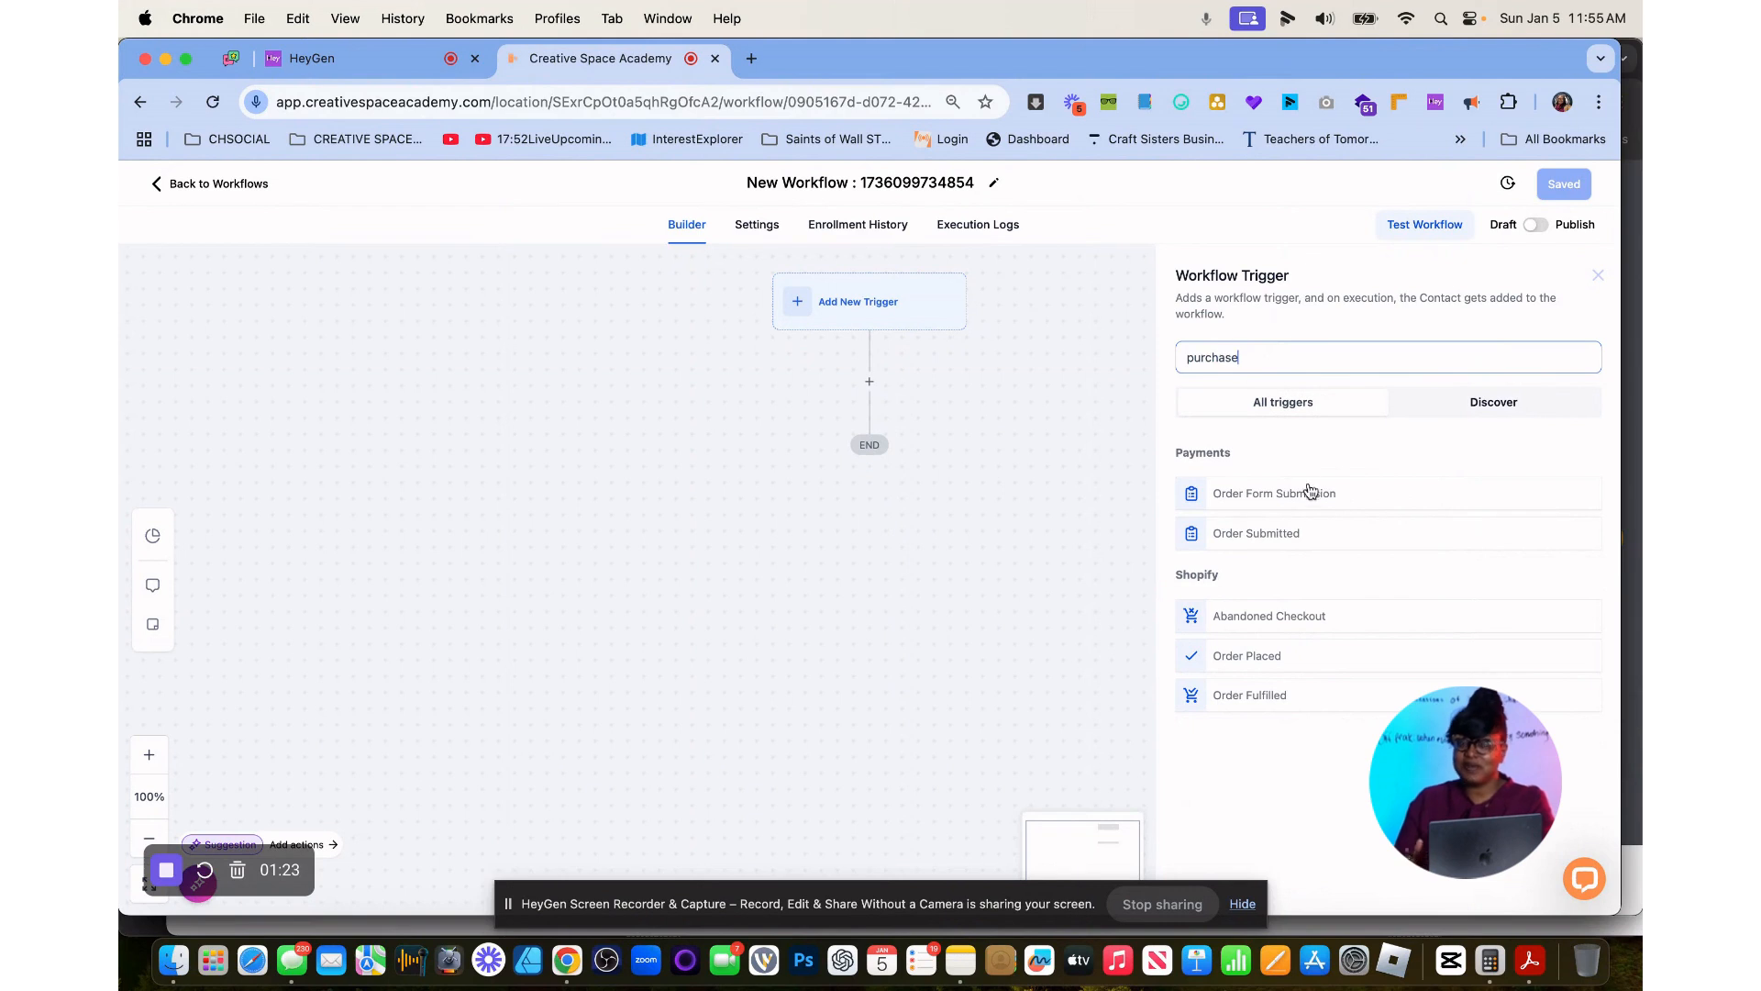
double_click(1258, 361)
key(BackSpace)
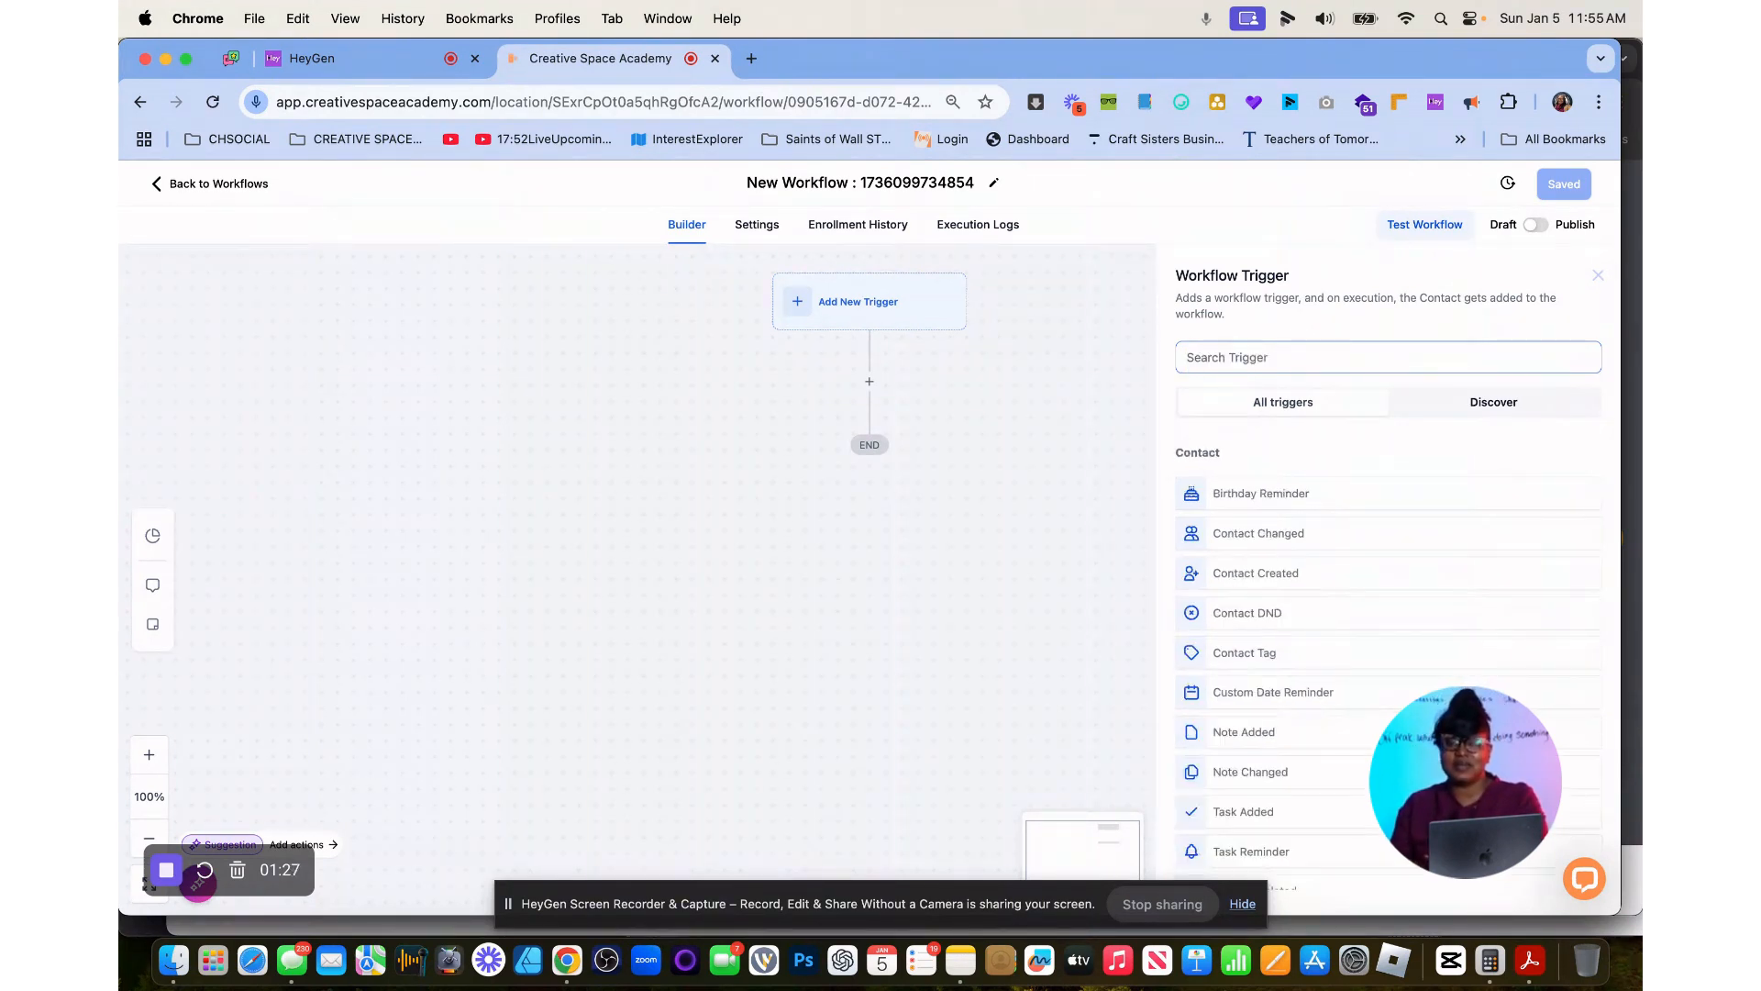
text(ord)
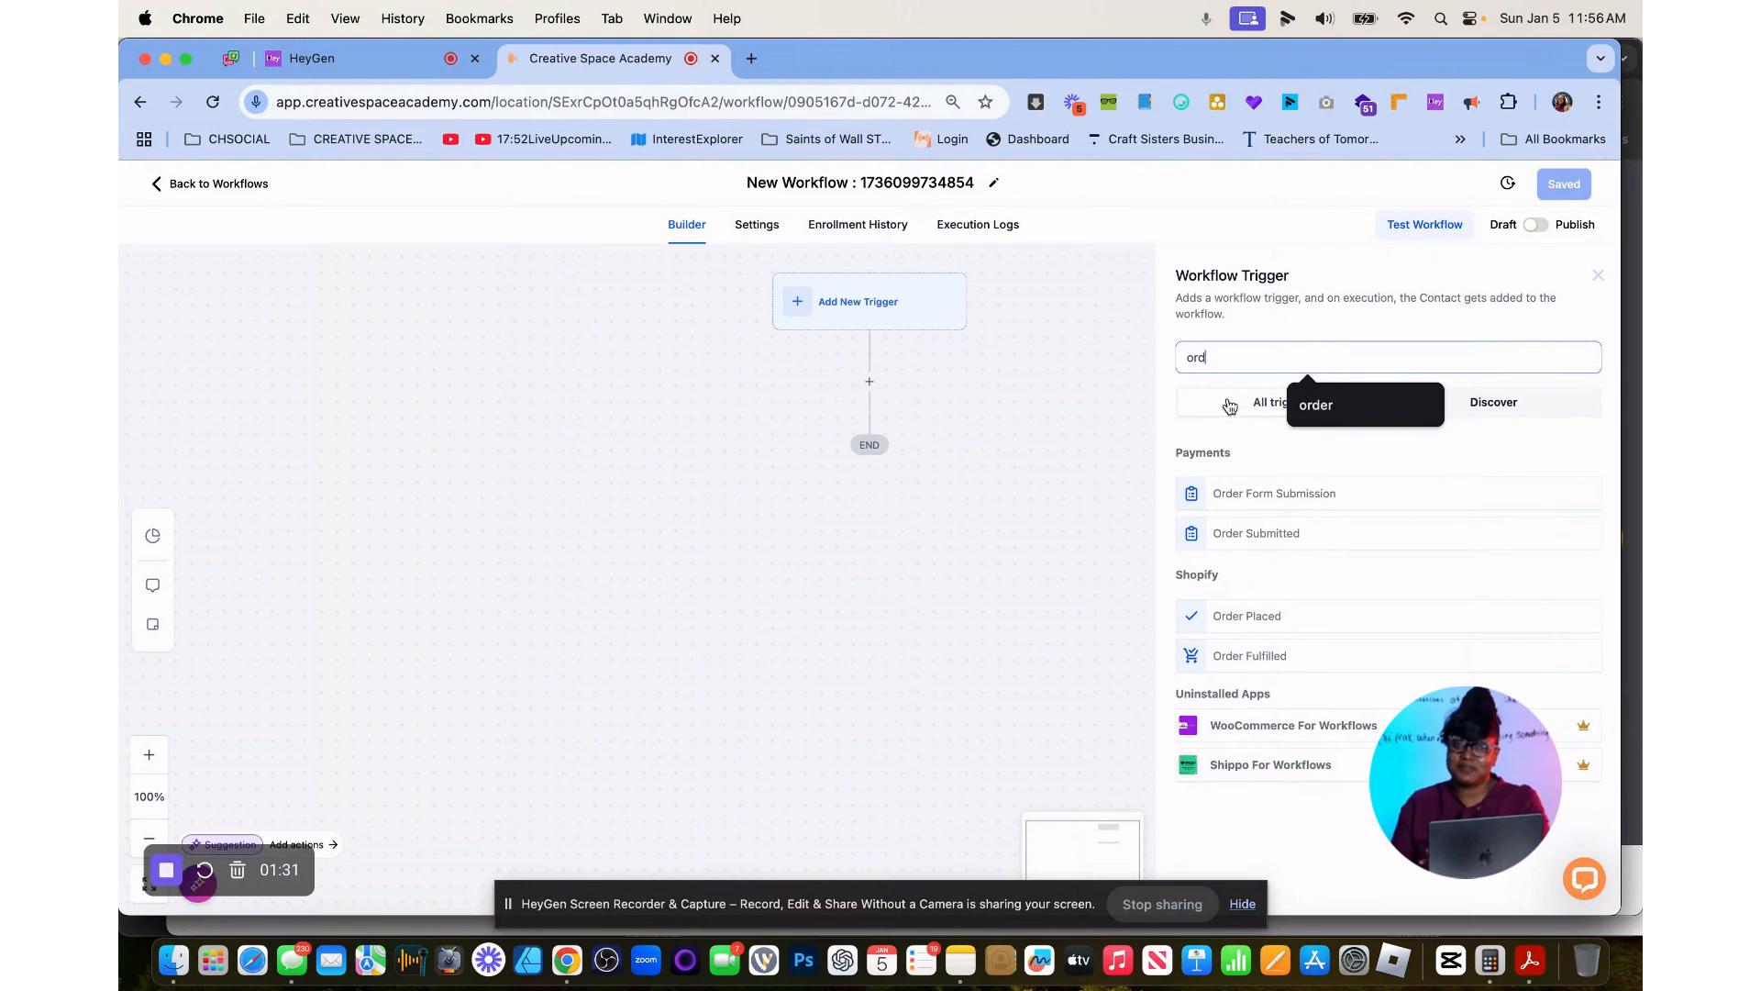
text(pay)
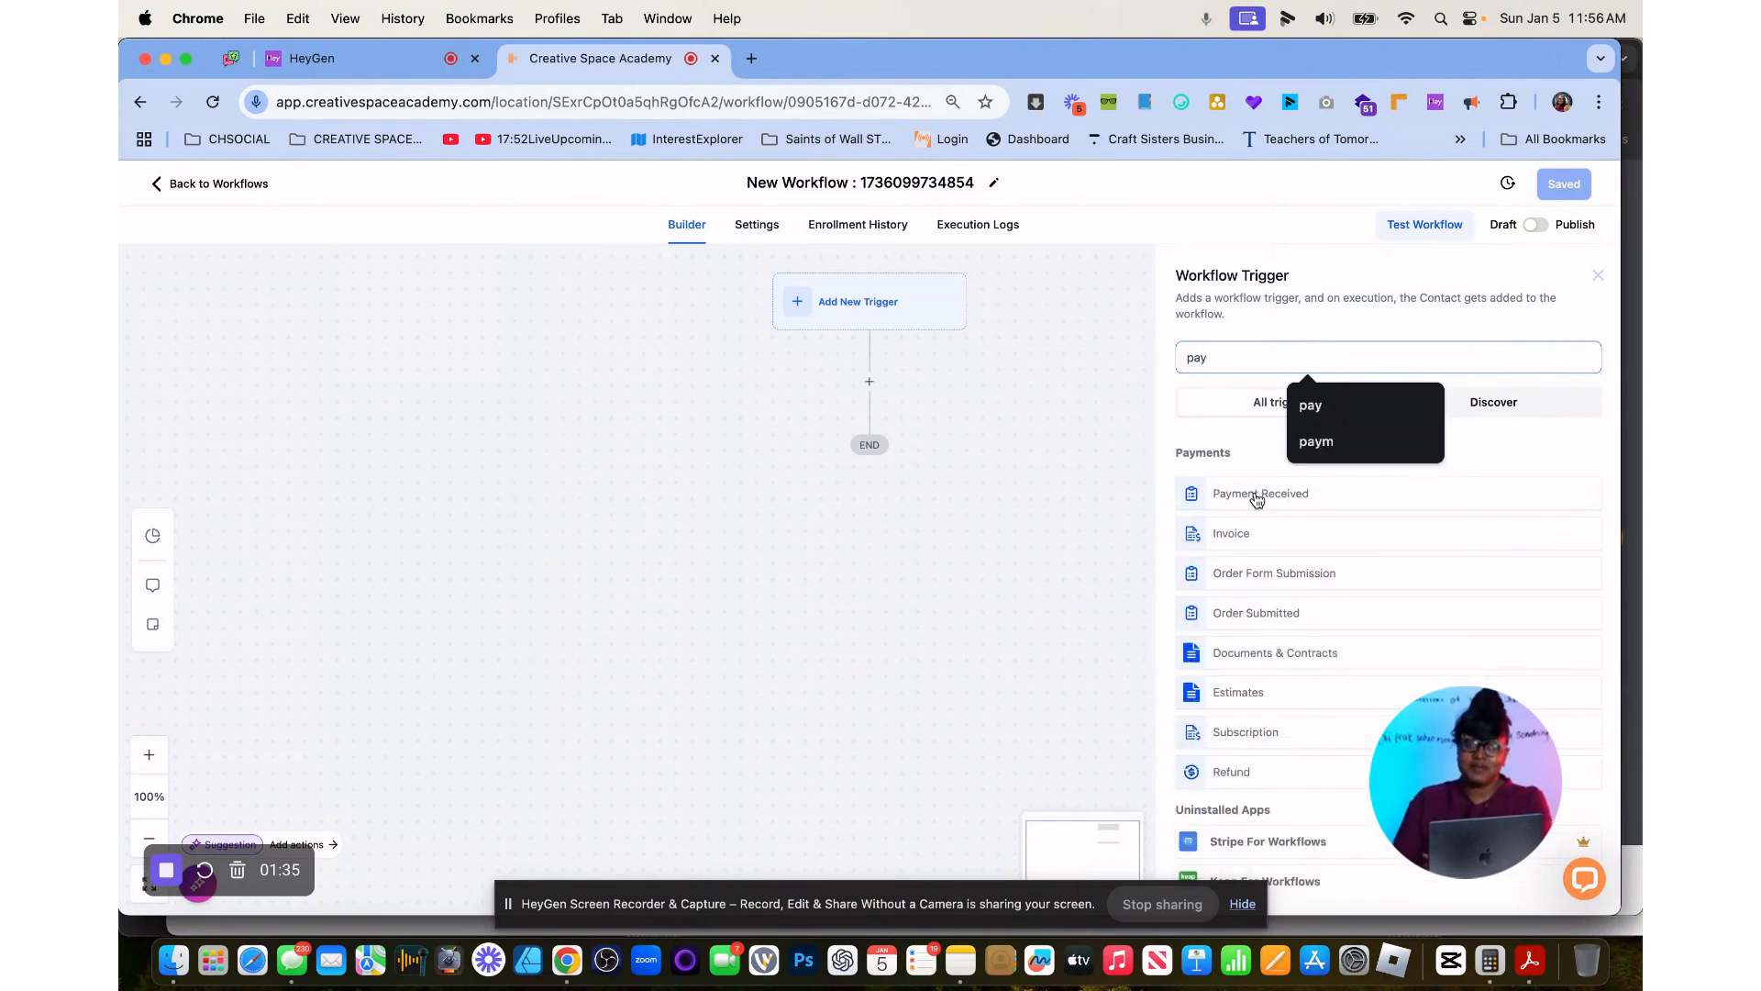
Find the Payment Received trigger with the search "pay", choose it, and add a Global Product filter with the operator Is.
click(1257, 495)
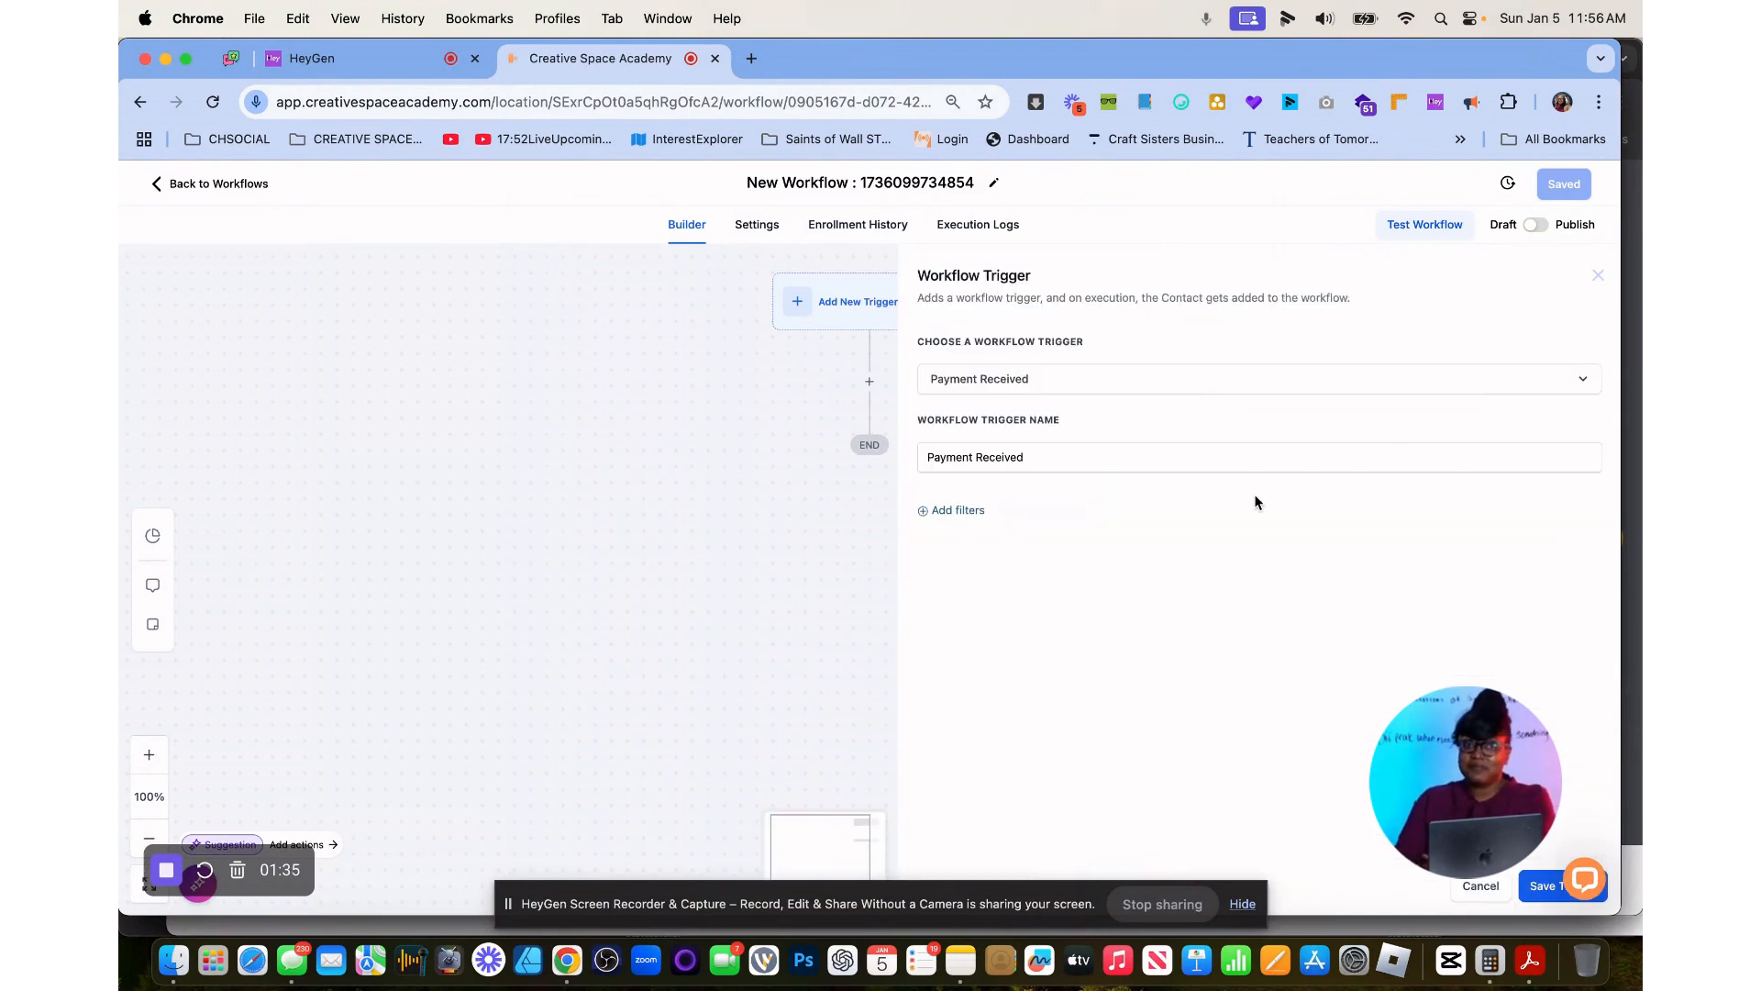
click(954, 510)
click(1138, 532)
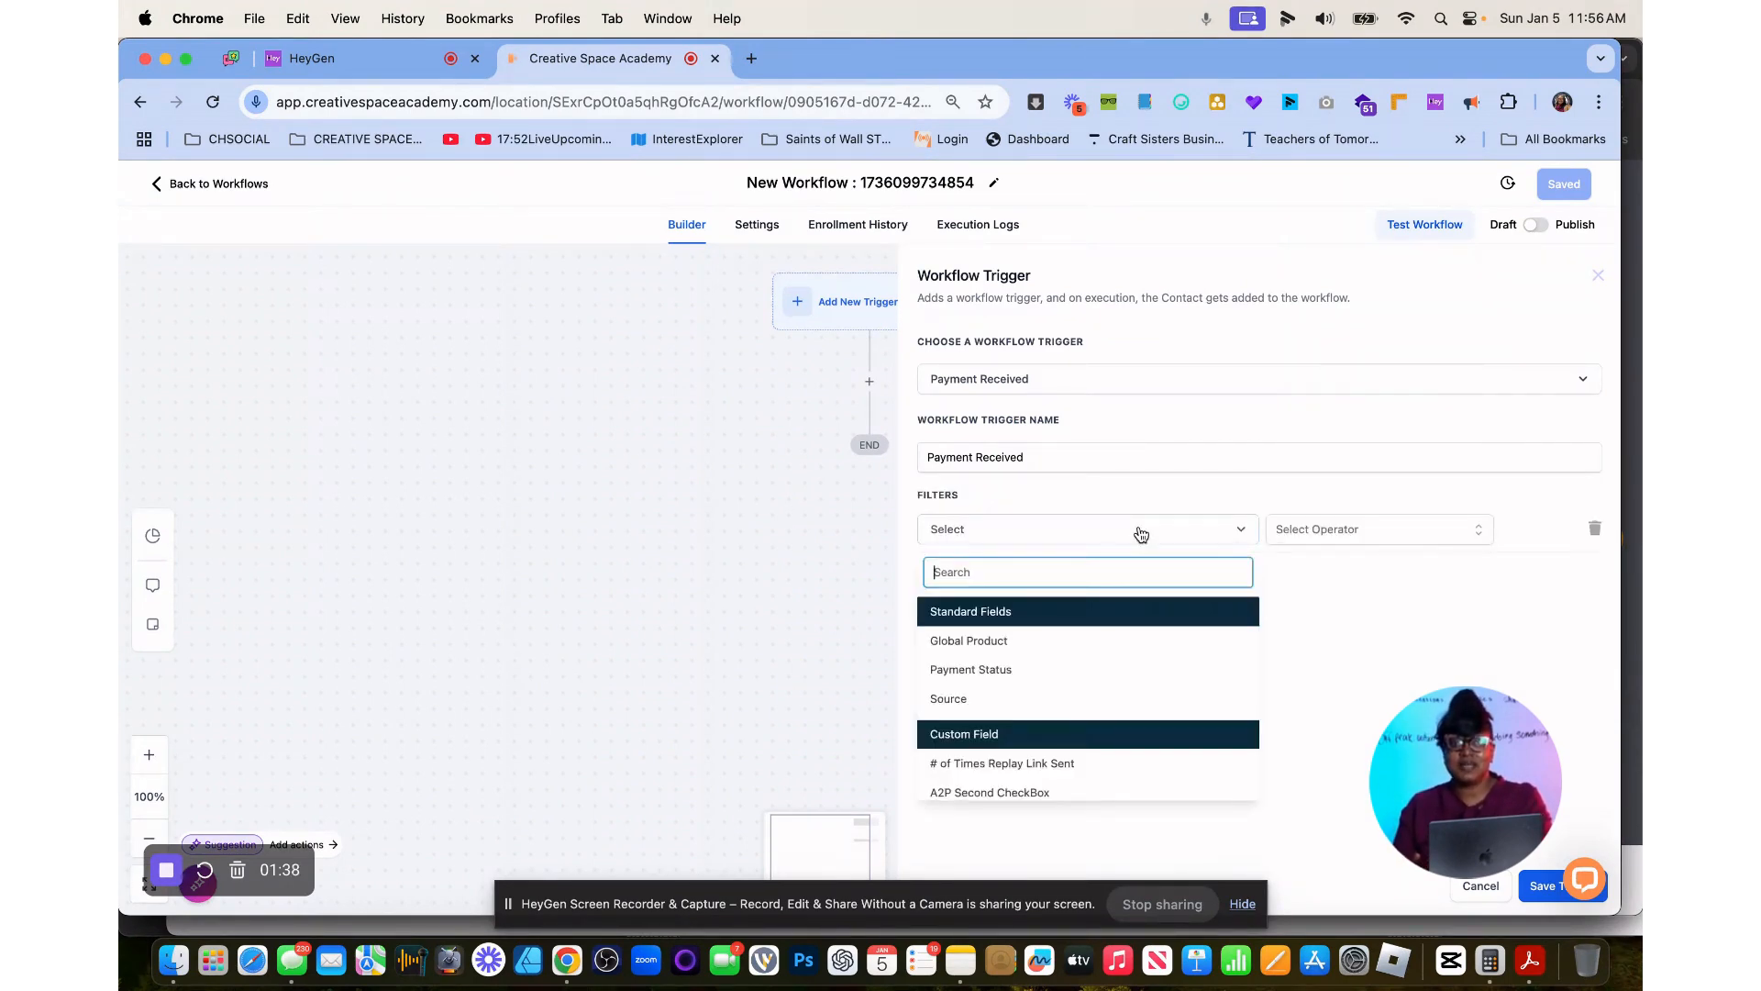
click(1074, 637)
click(1396, 530)
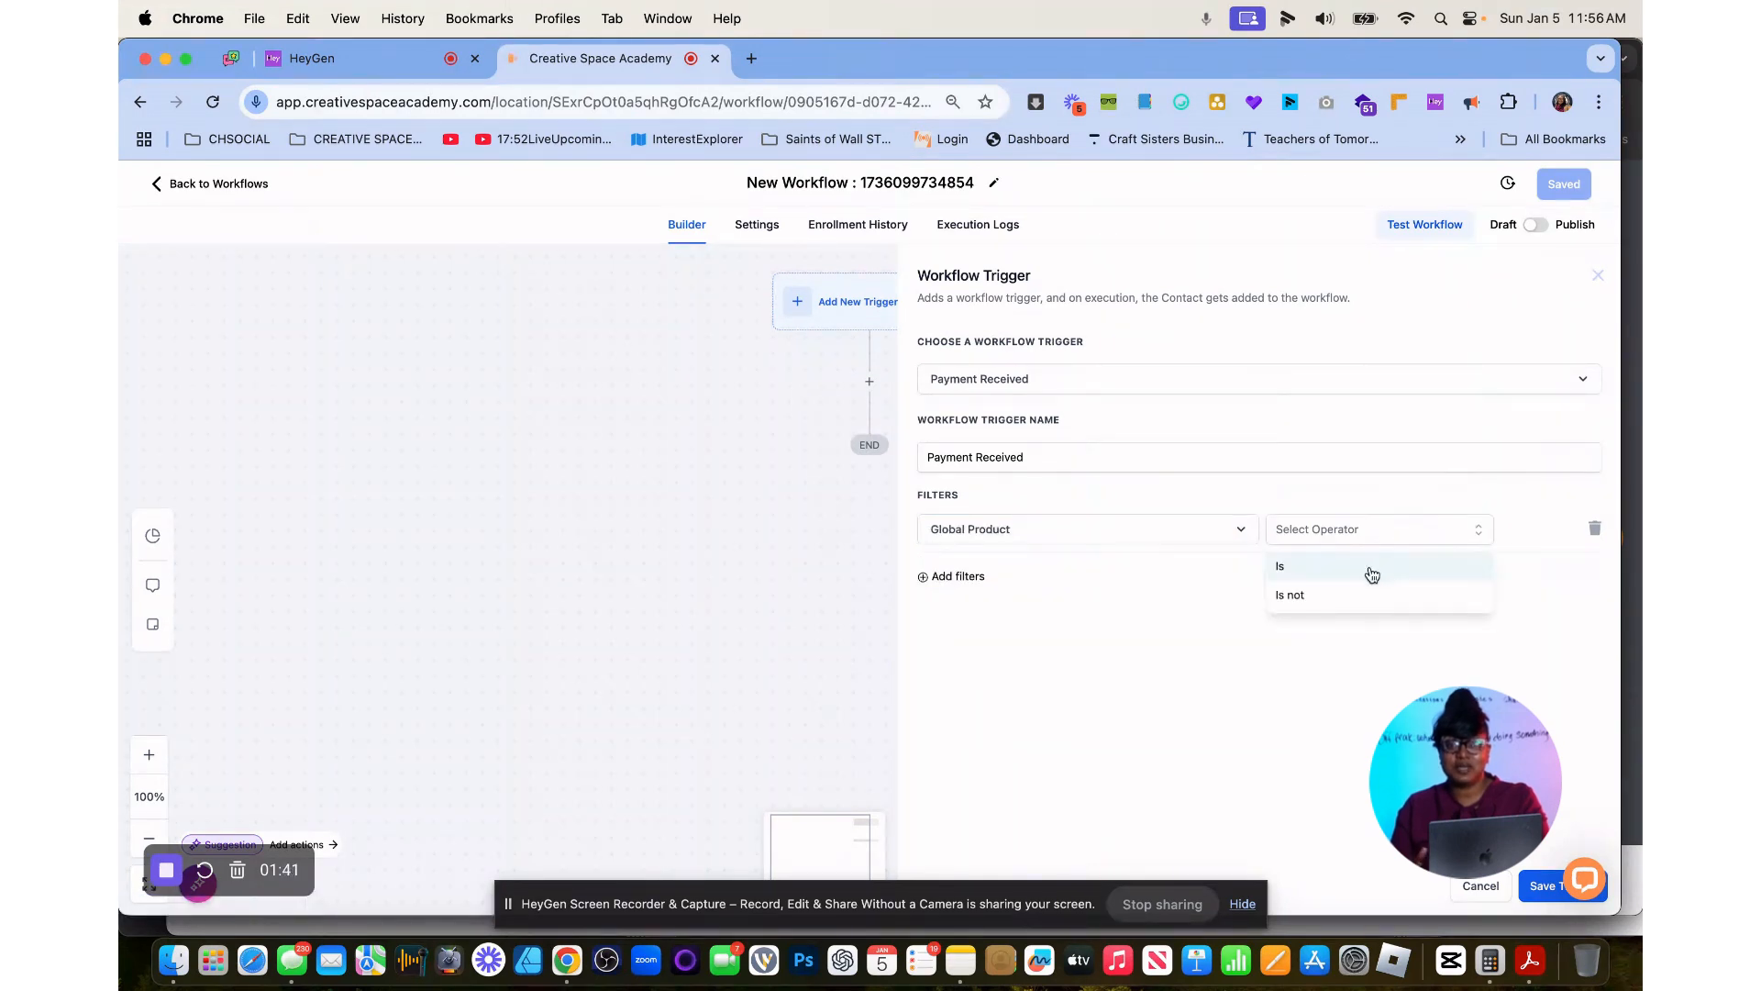
click(1372, 567)
Set the Global Product filter's value to SPRING 2025 COHORT, using the search "spring".
click(1461, 530)
scroll(1461, 675, down, 5)
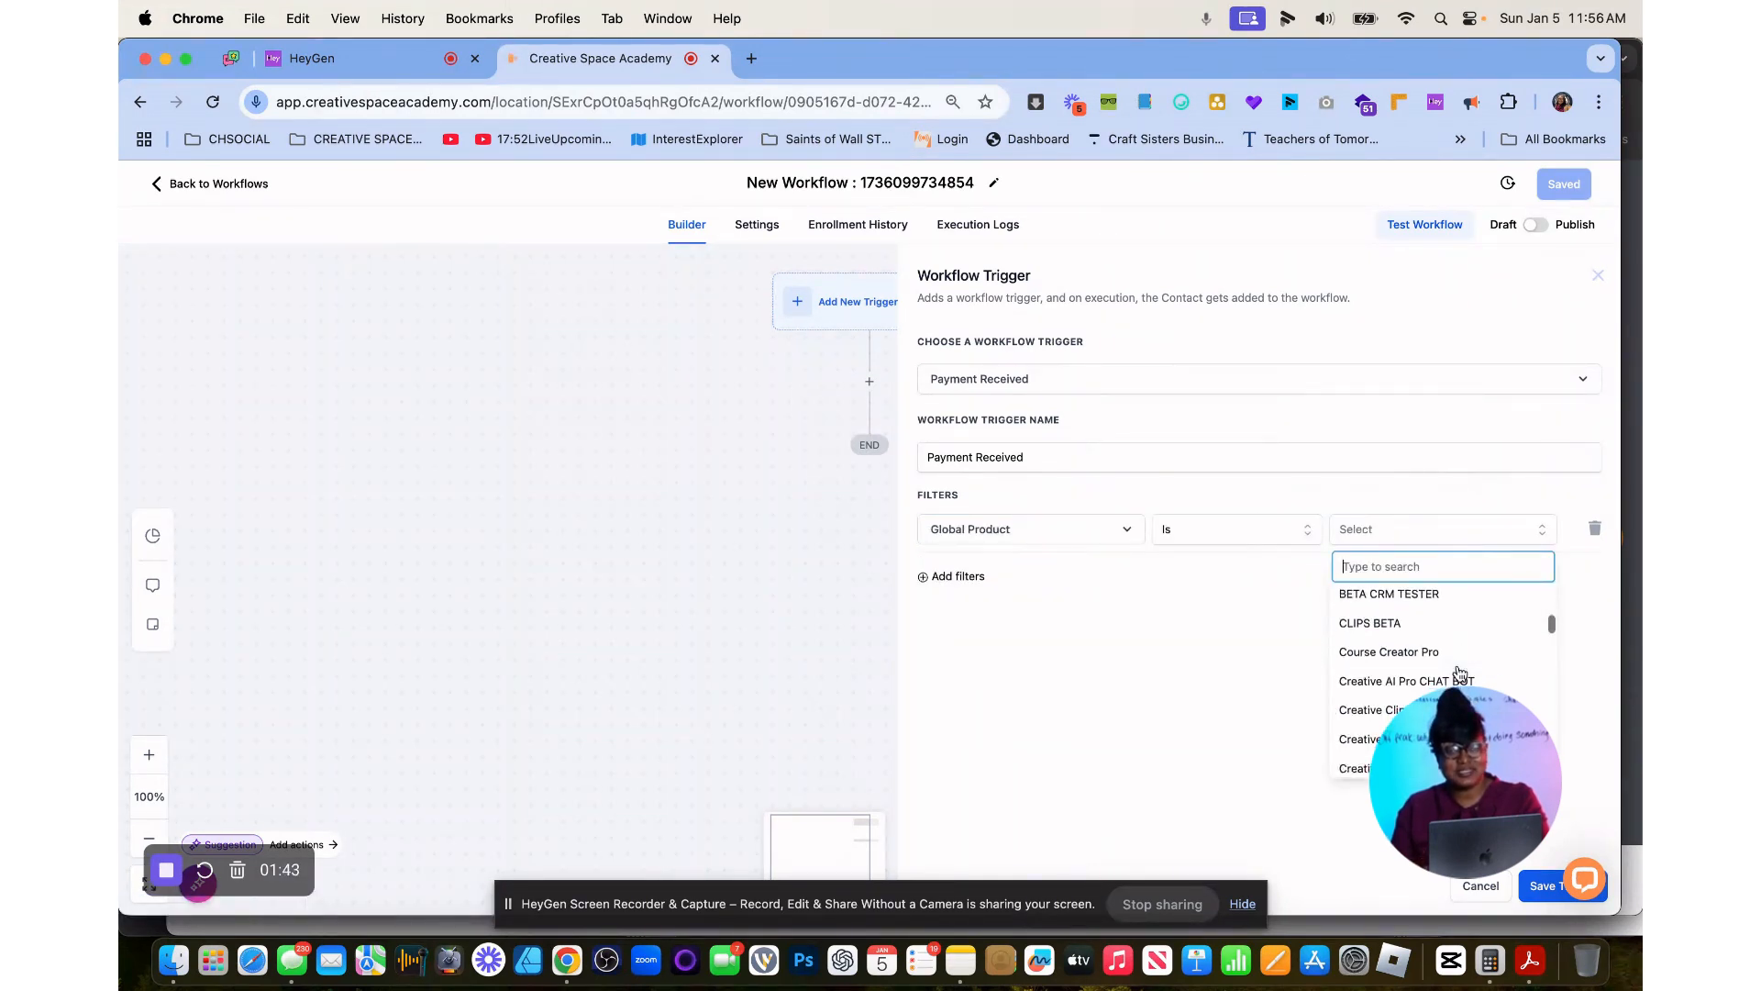
scroll(1460, 674, up, 4)
scroll(1461, 674, down, 1)
scroll(1460, 674, down, 1)
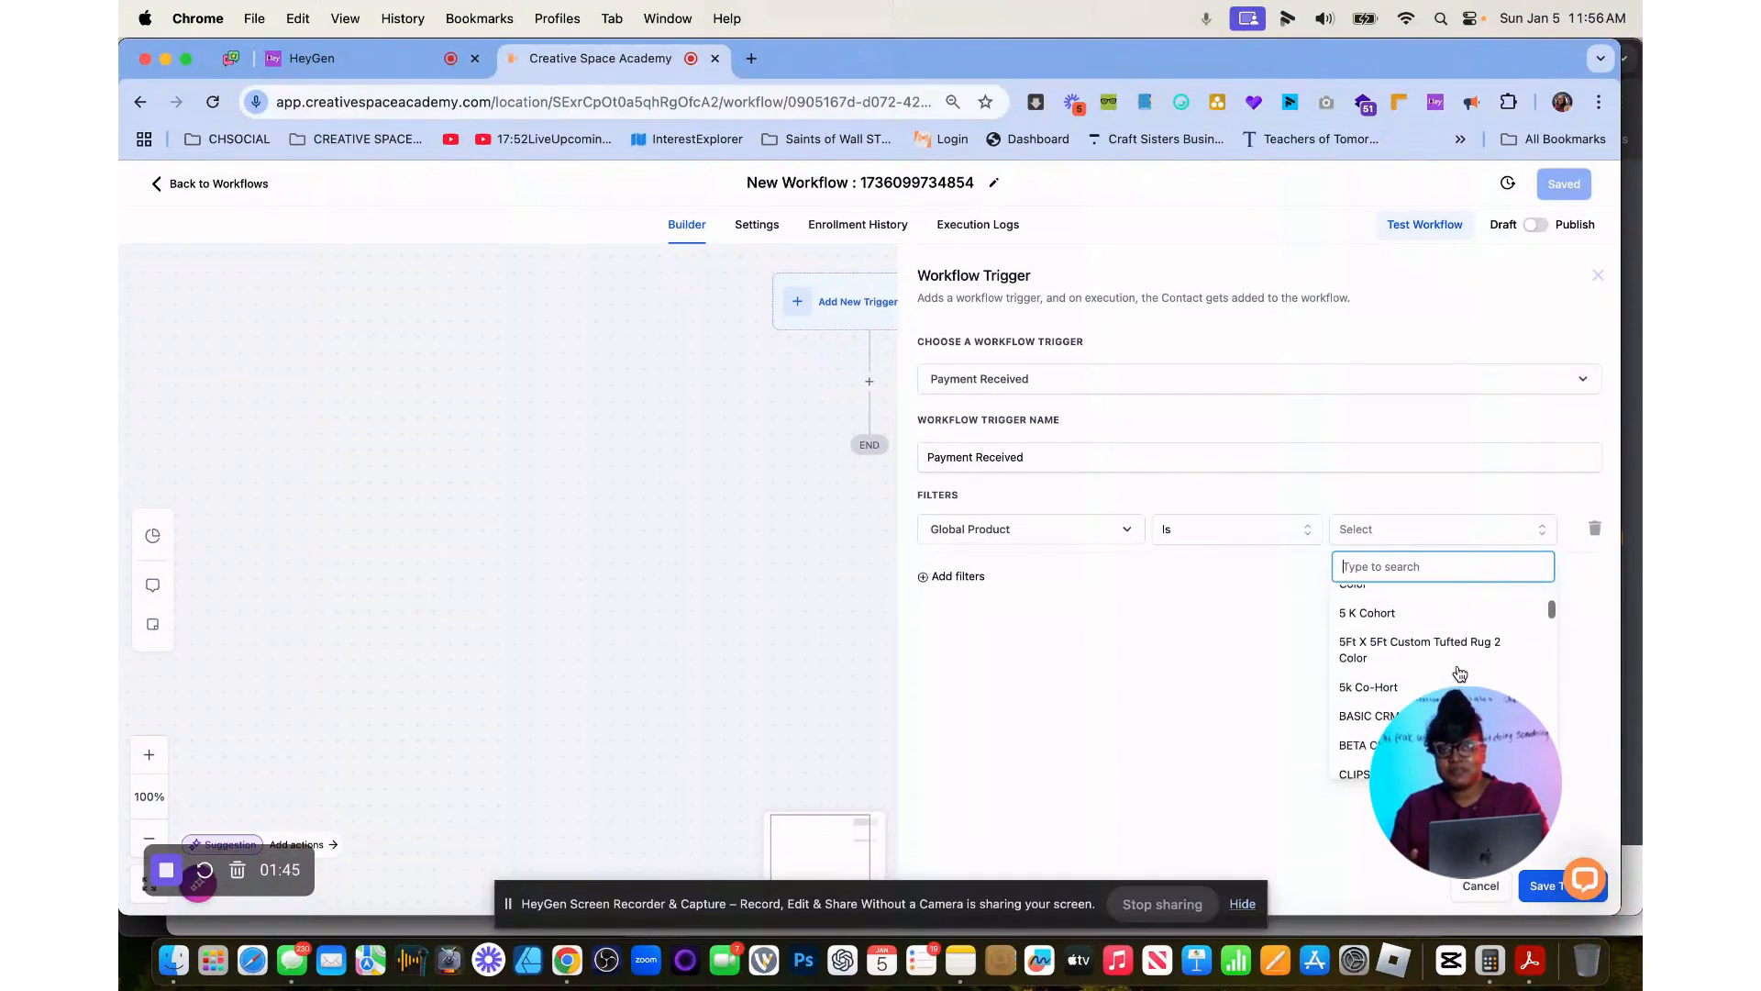
scroll(1461, 675, up, 2)
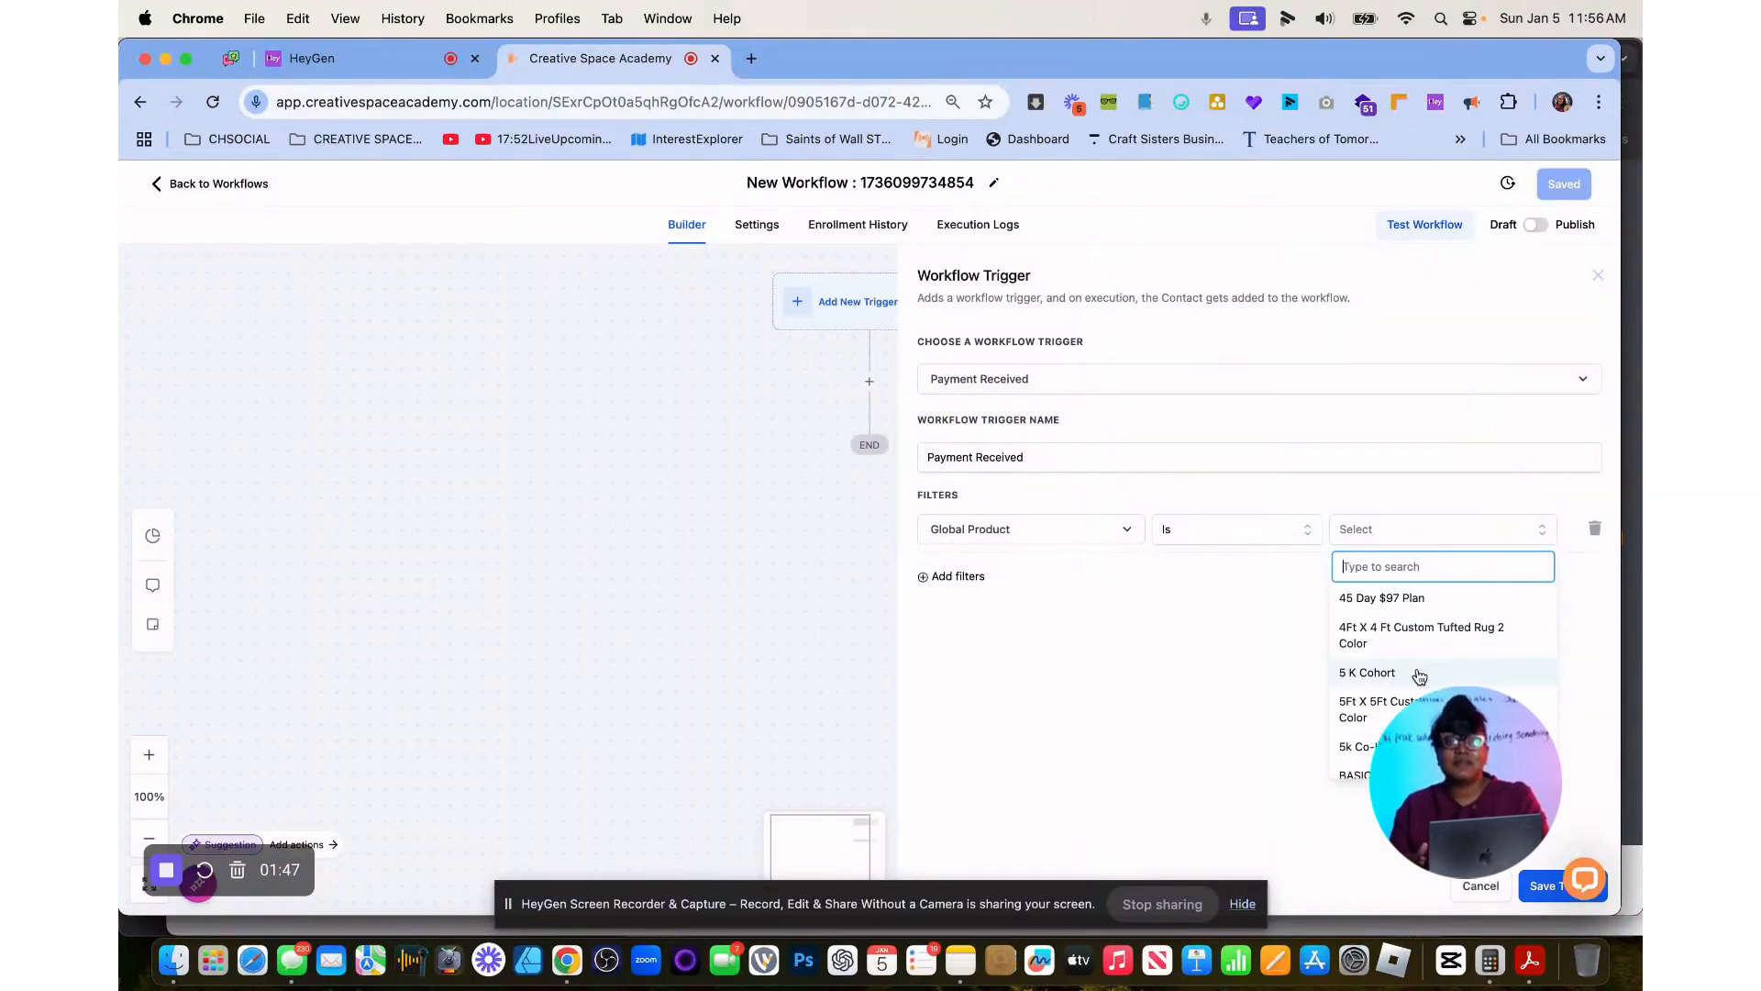
scroll(1422, 676, down, 4)
scroll(1420, 676, down, 5)
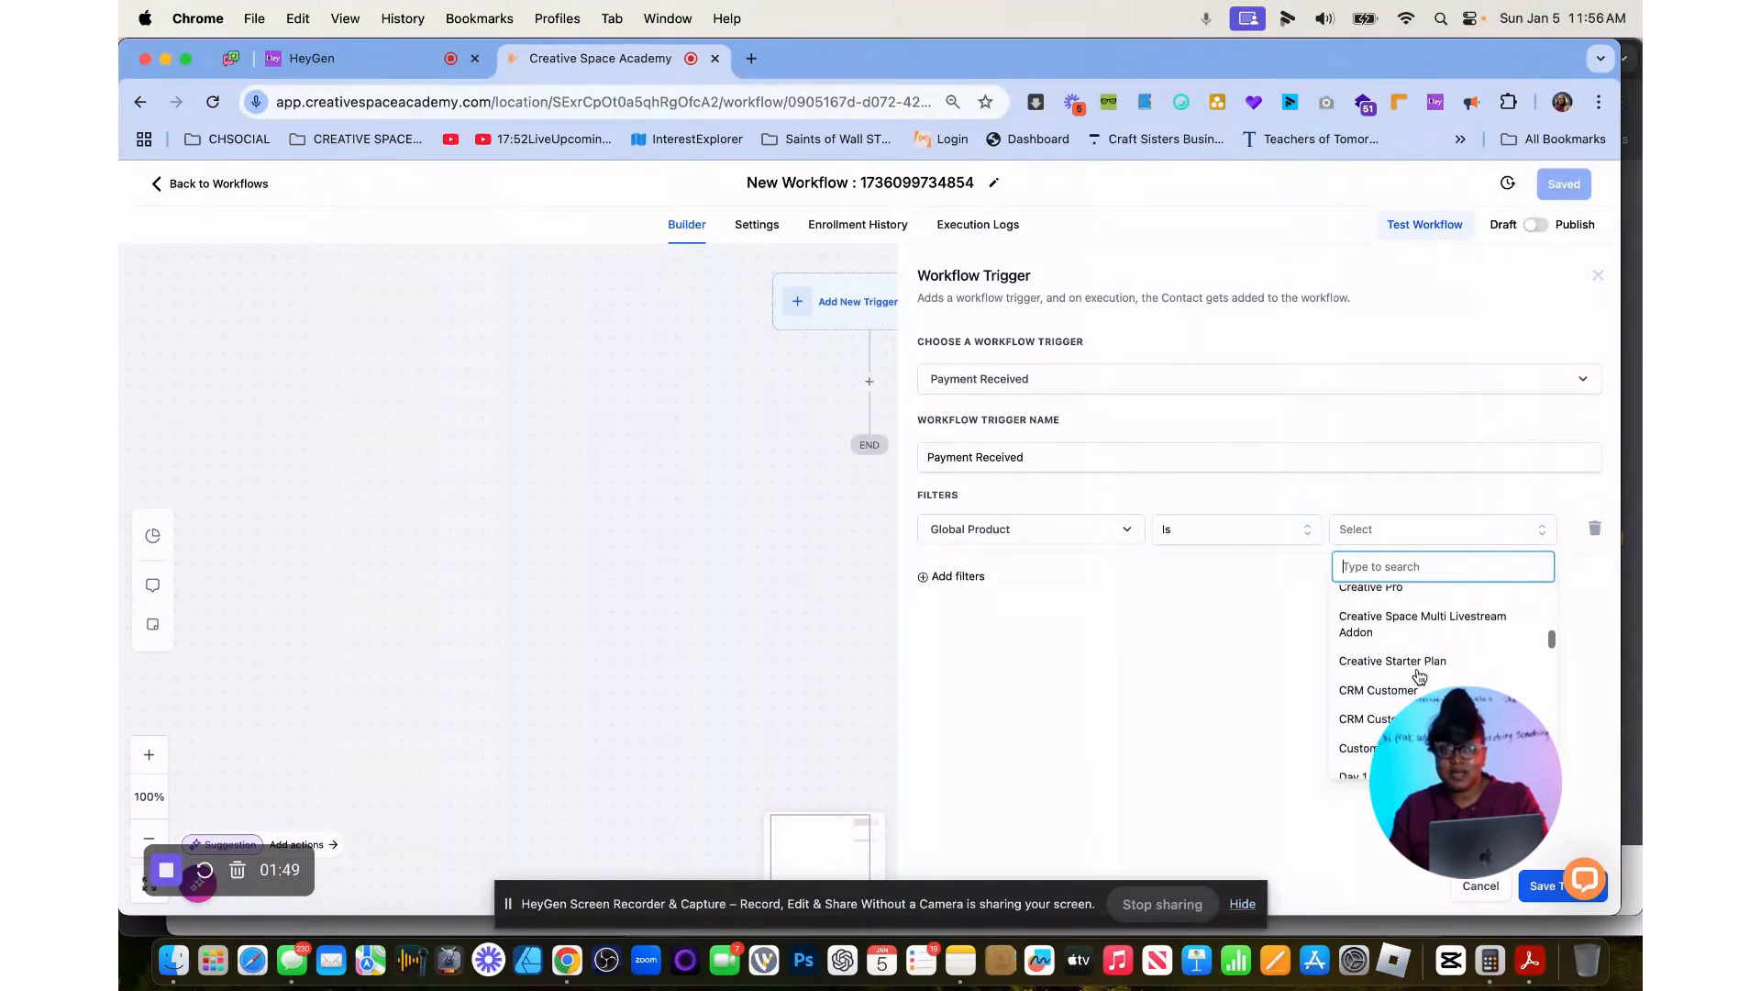
scroll(1420, 676, up, 6)
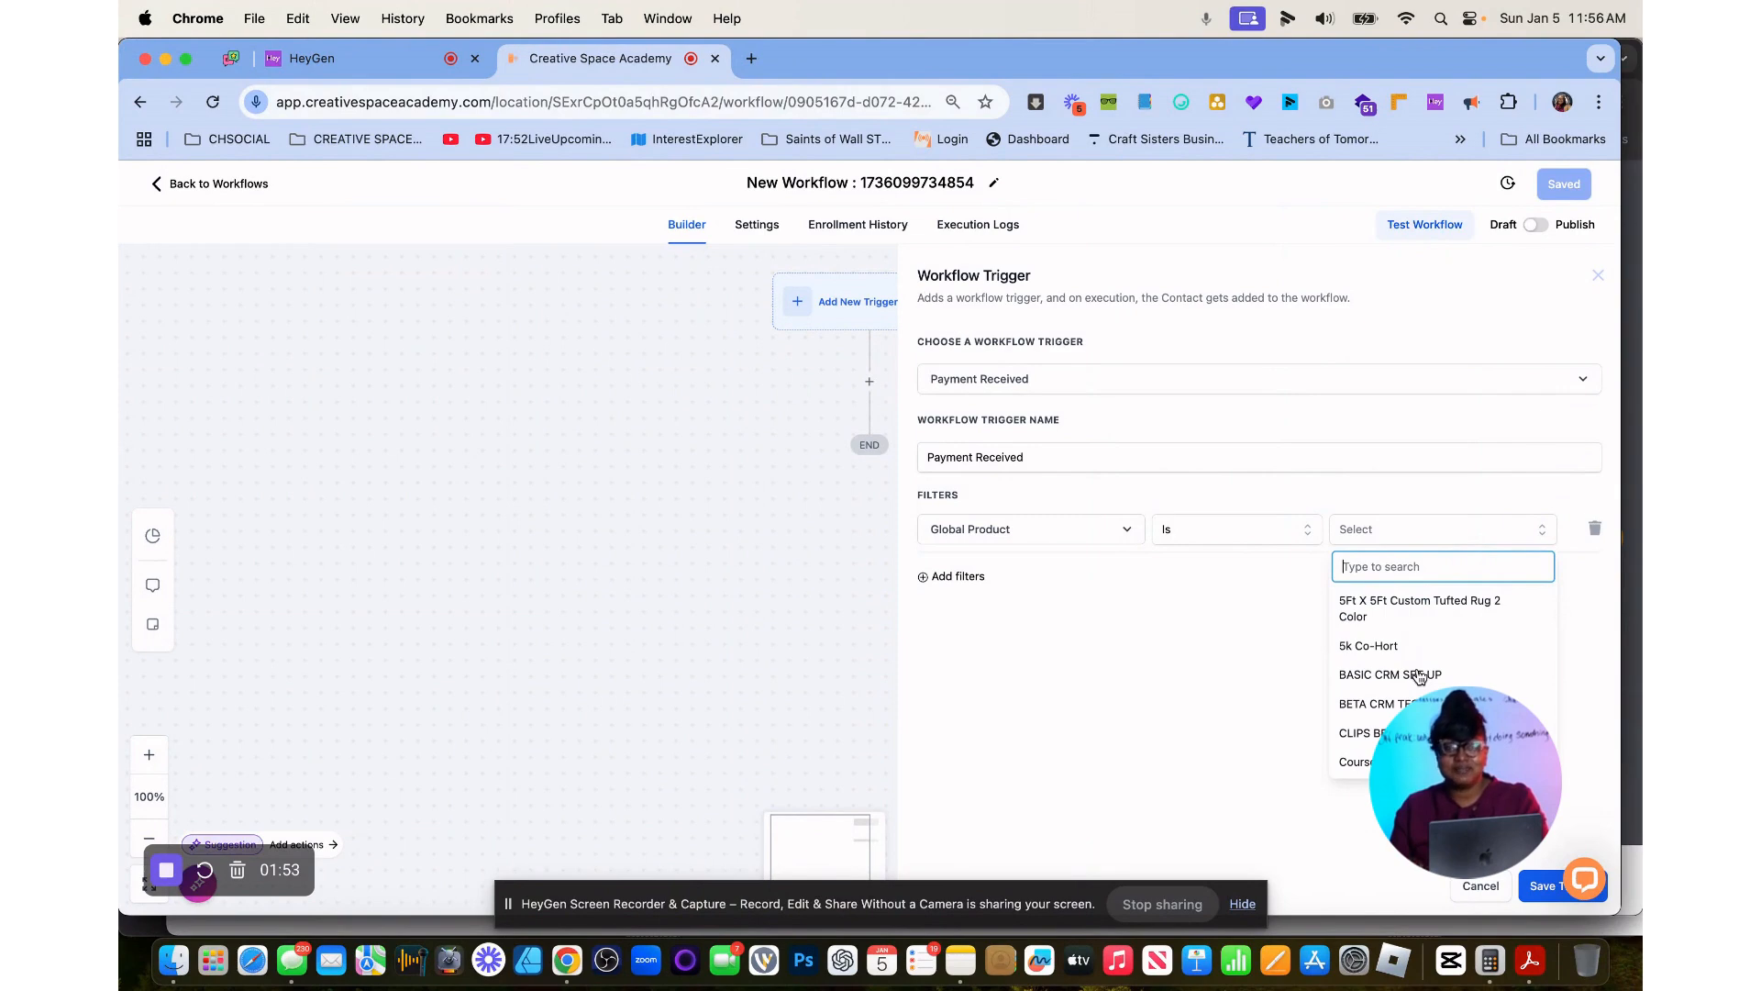
text(spring)
click(1413, 648)
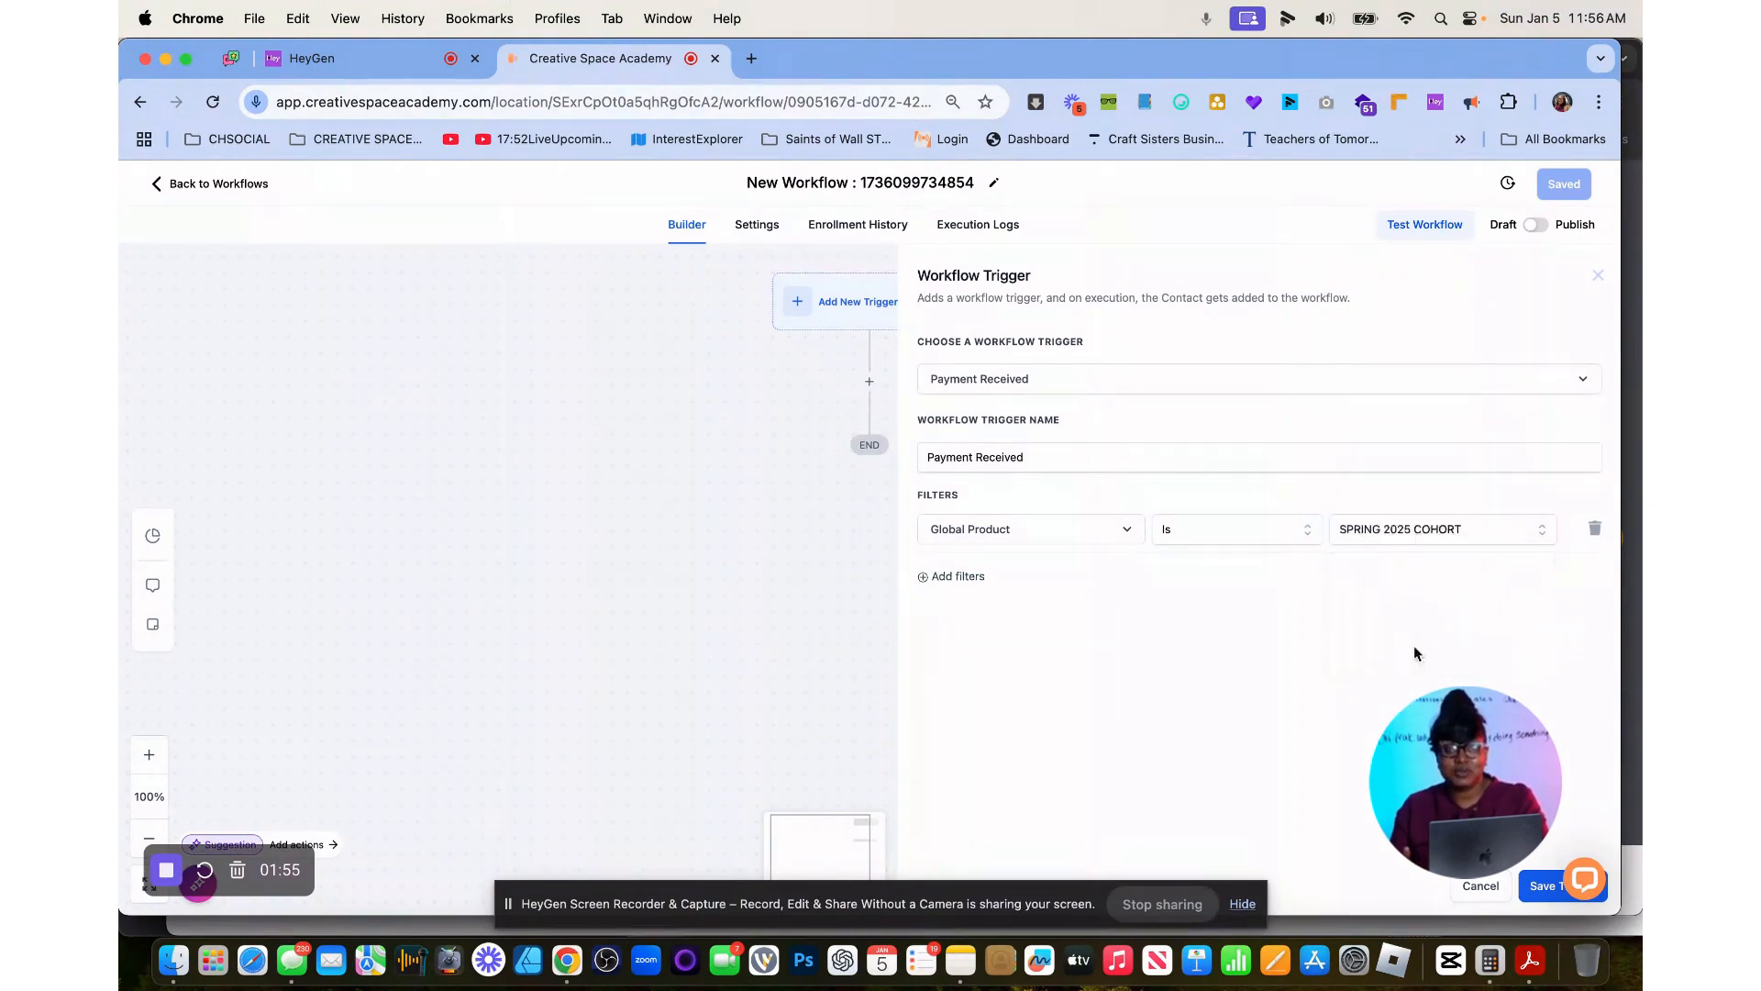
Add a second filter requiring Payment Status Is Success, and save the Payment Received trigger.
click(958, 578)
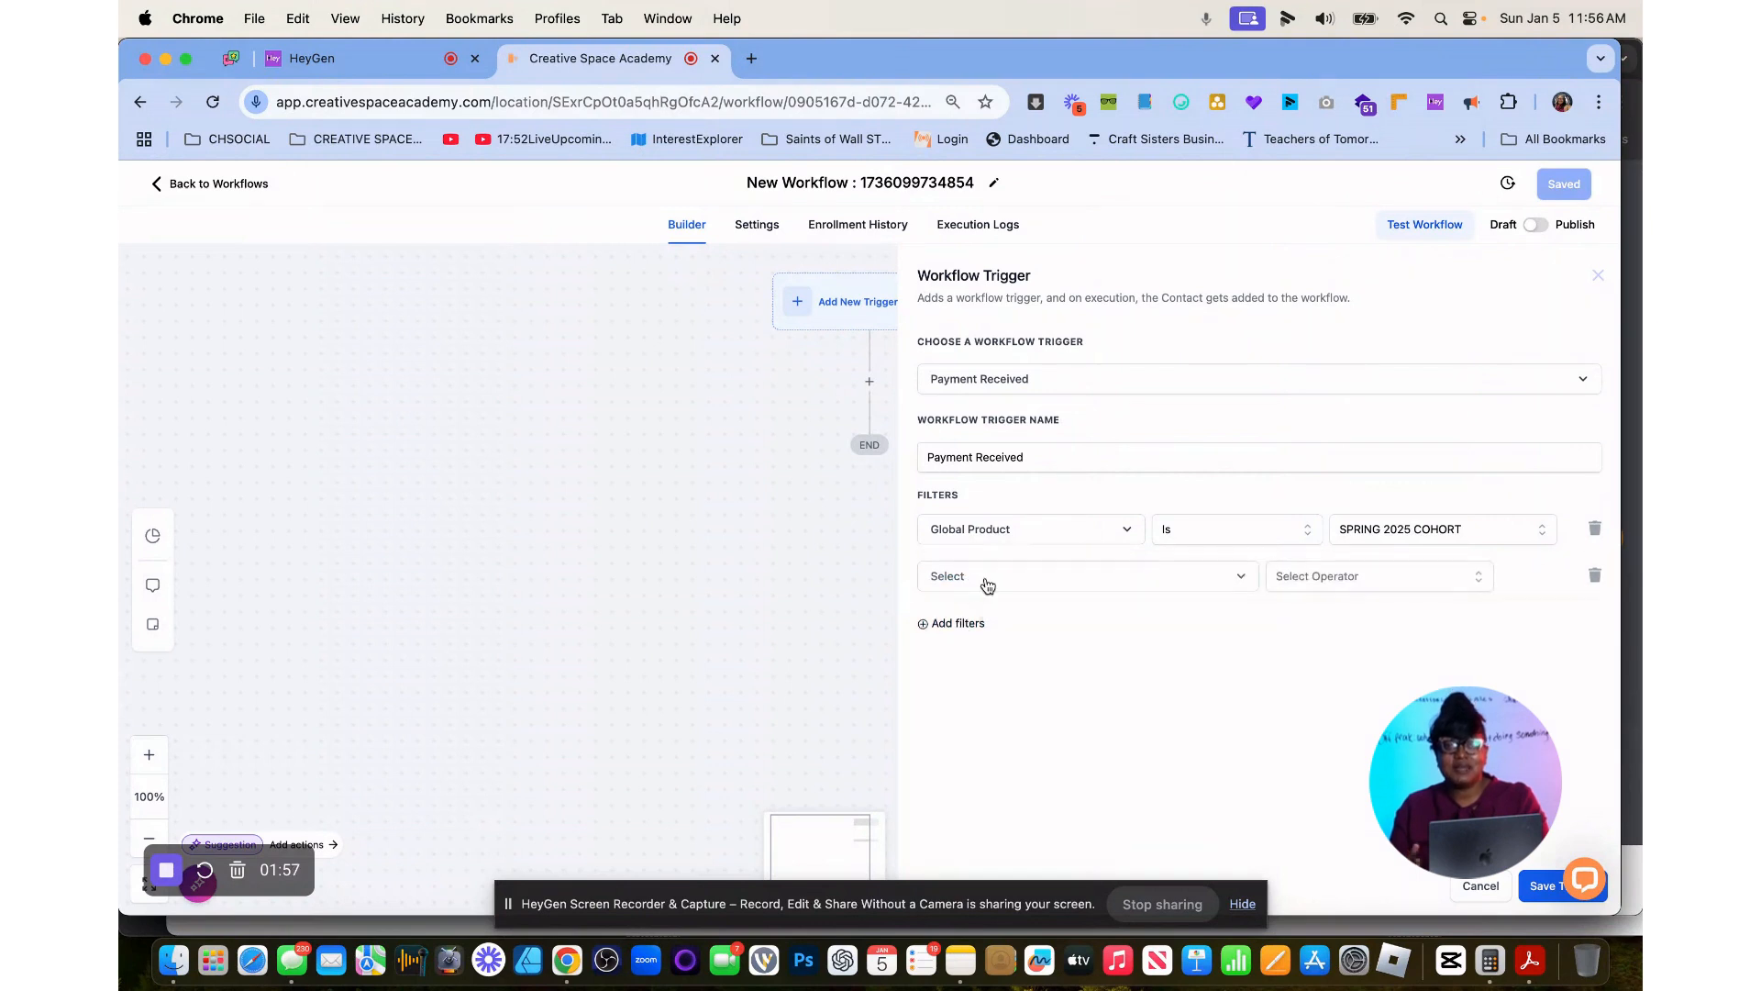
click(950, 576)
click(990, 688)
click(1357, 580)
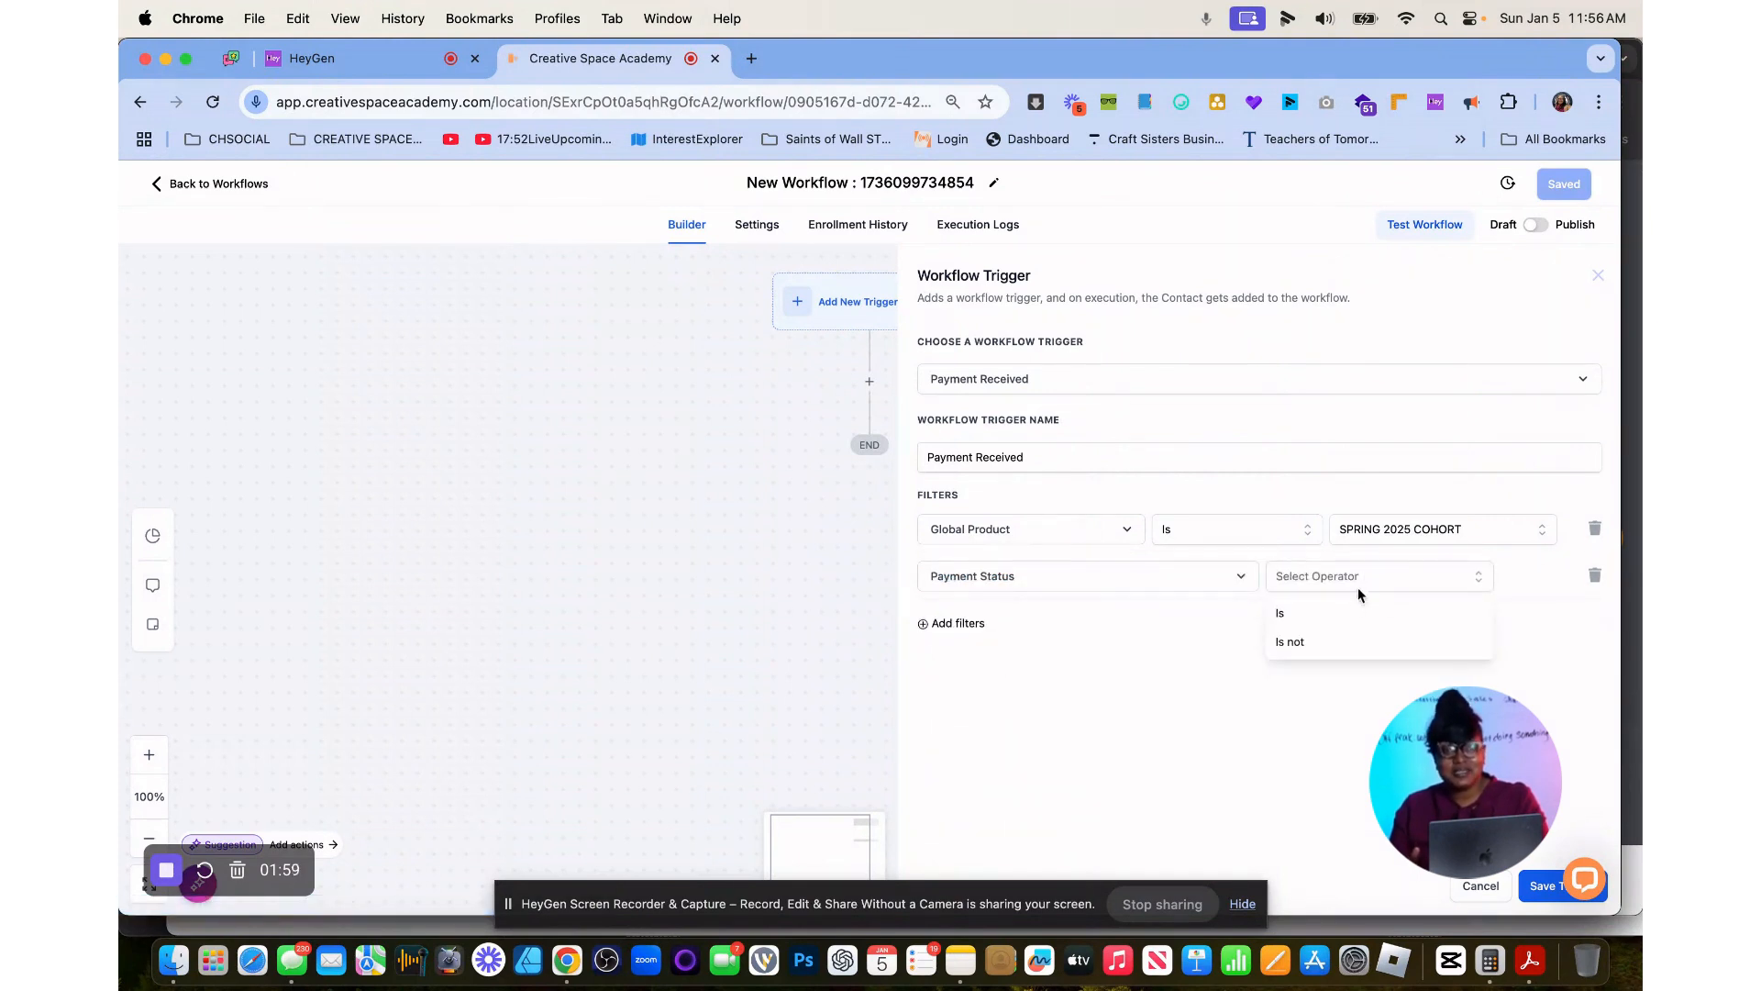
click(1345, 613)
click(1438, 578)
click(1431, 679)
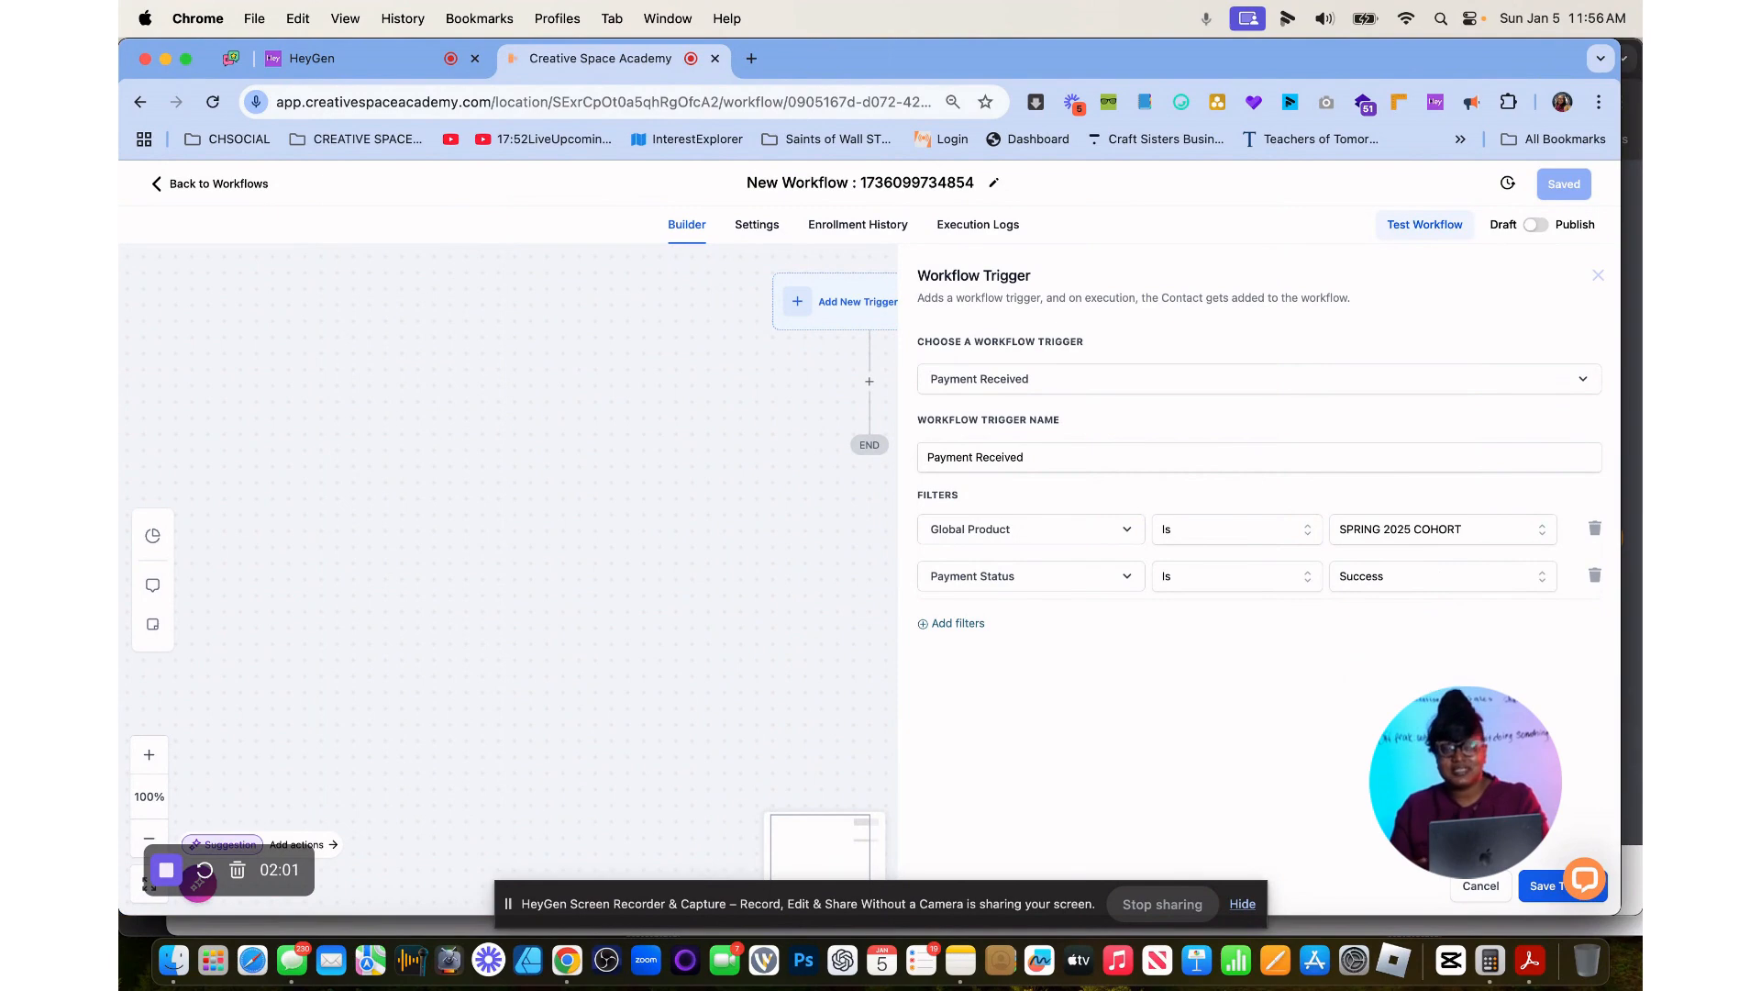
click(1536, 883)
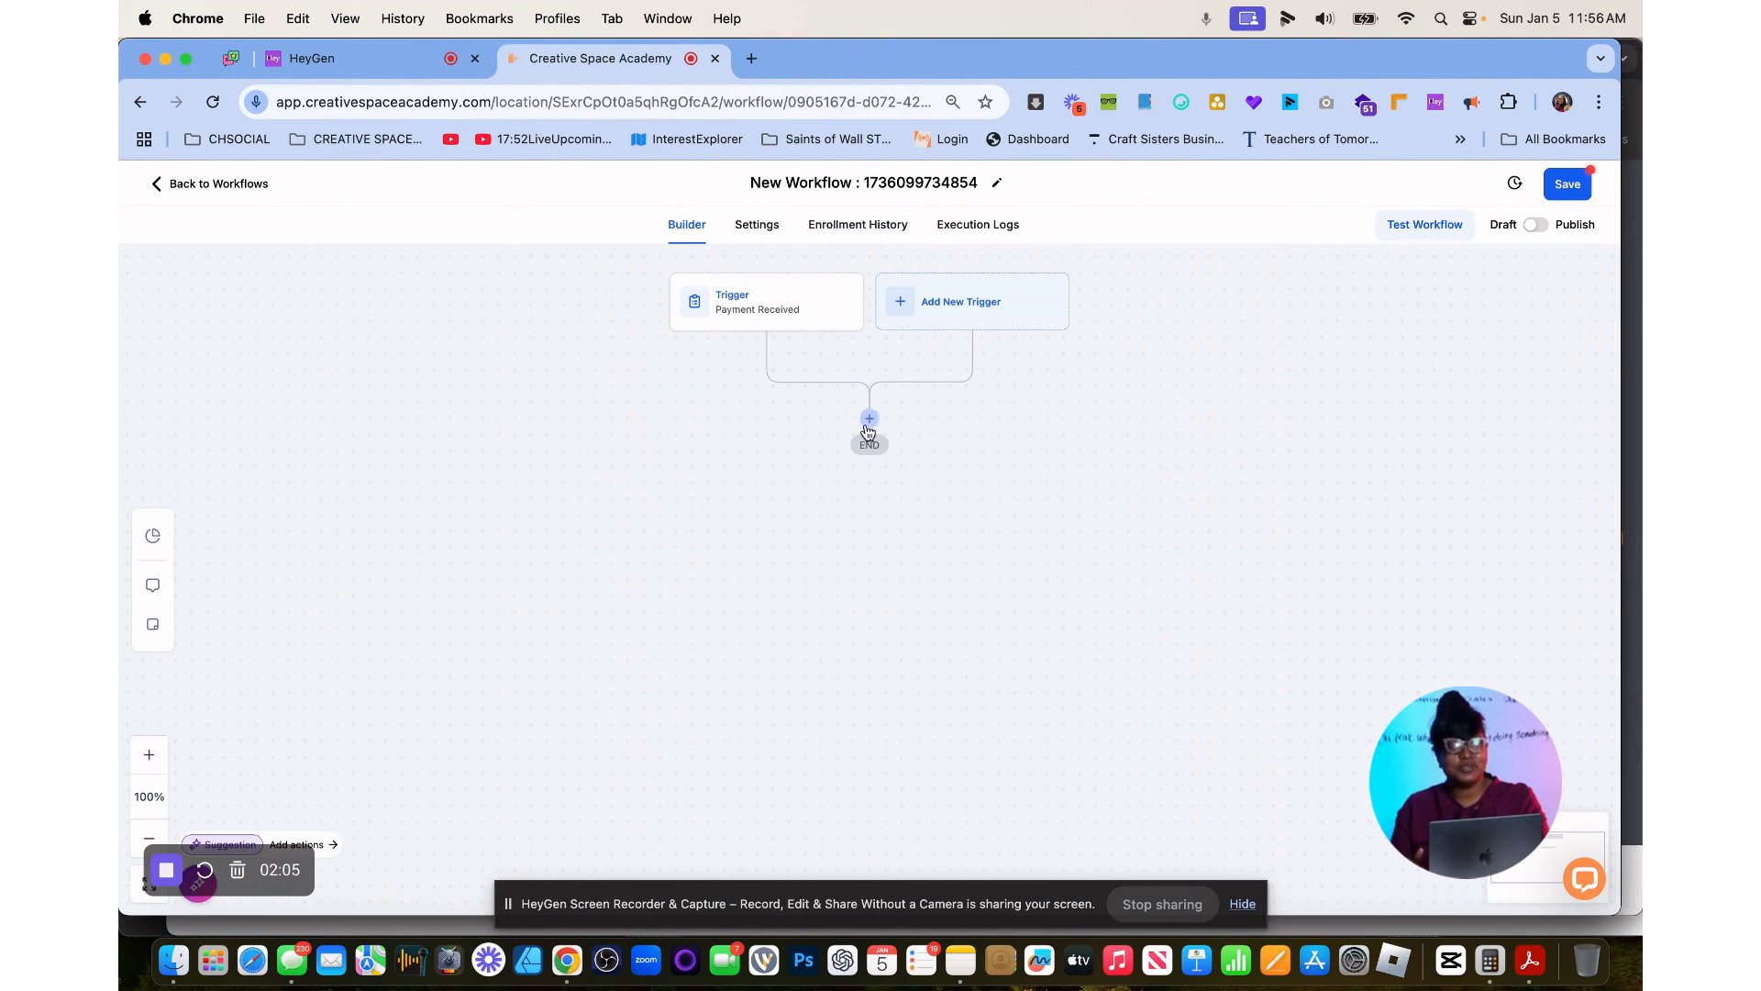
Insert an action below the trigger and choose Math Operation, using the search "math".
click(871, 418)
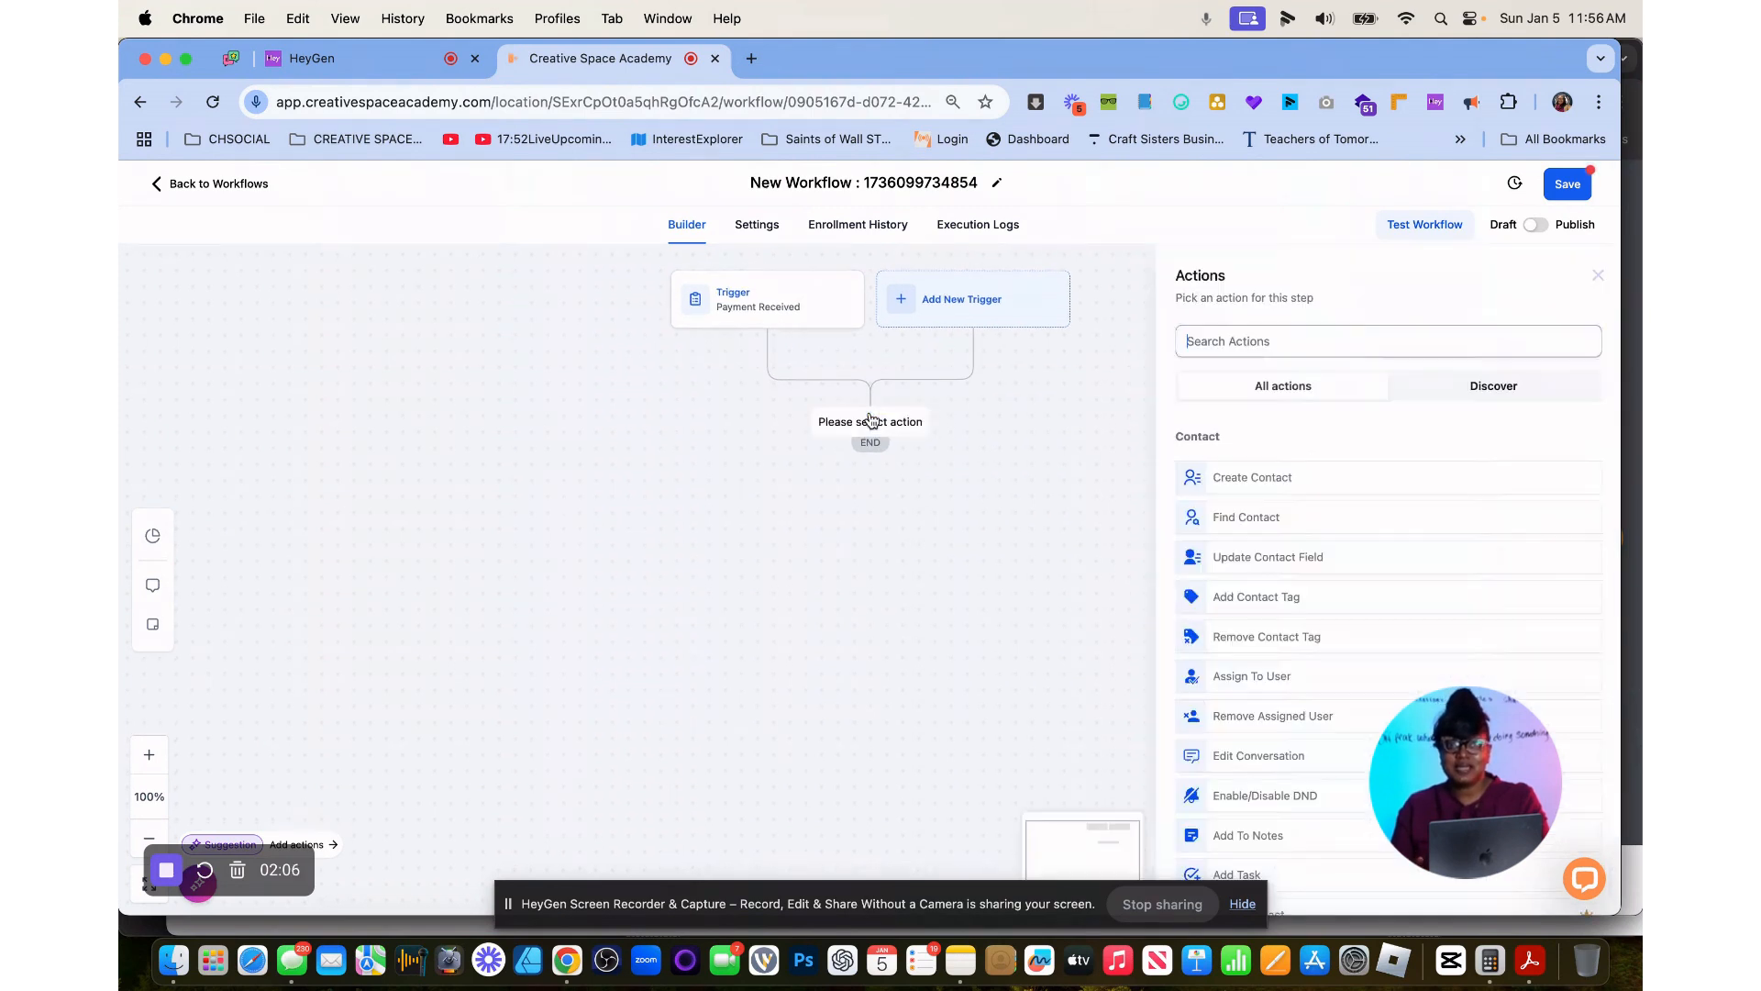
click(1301, 345)
text(math)
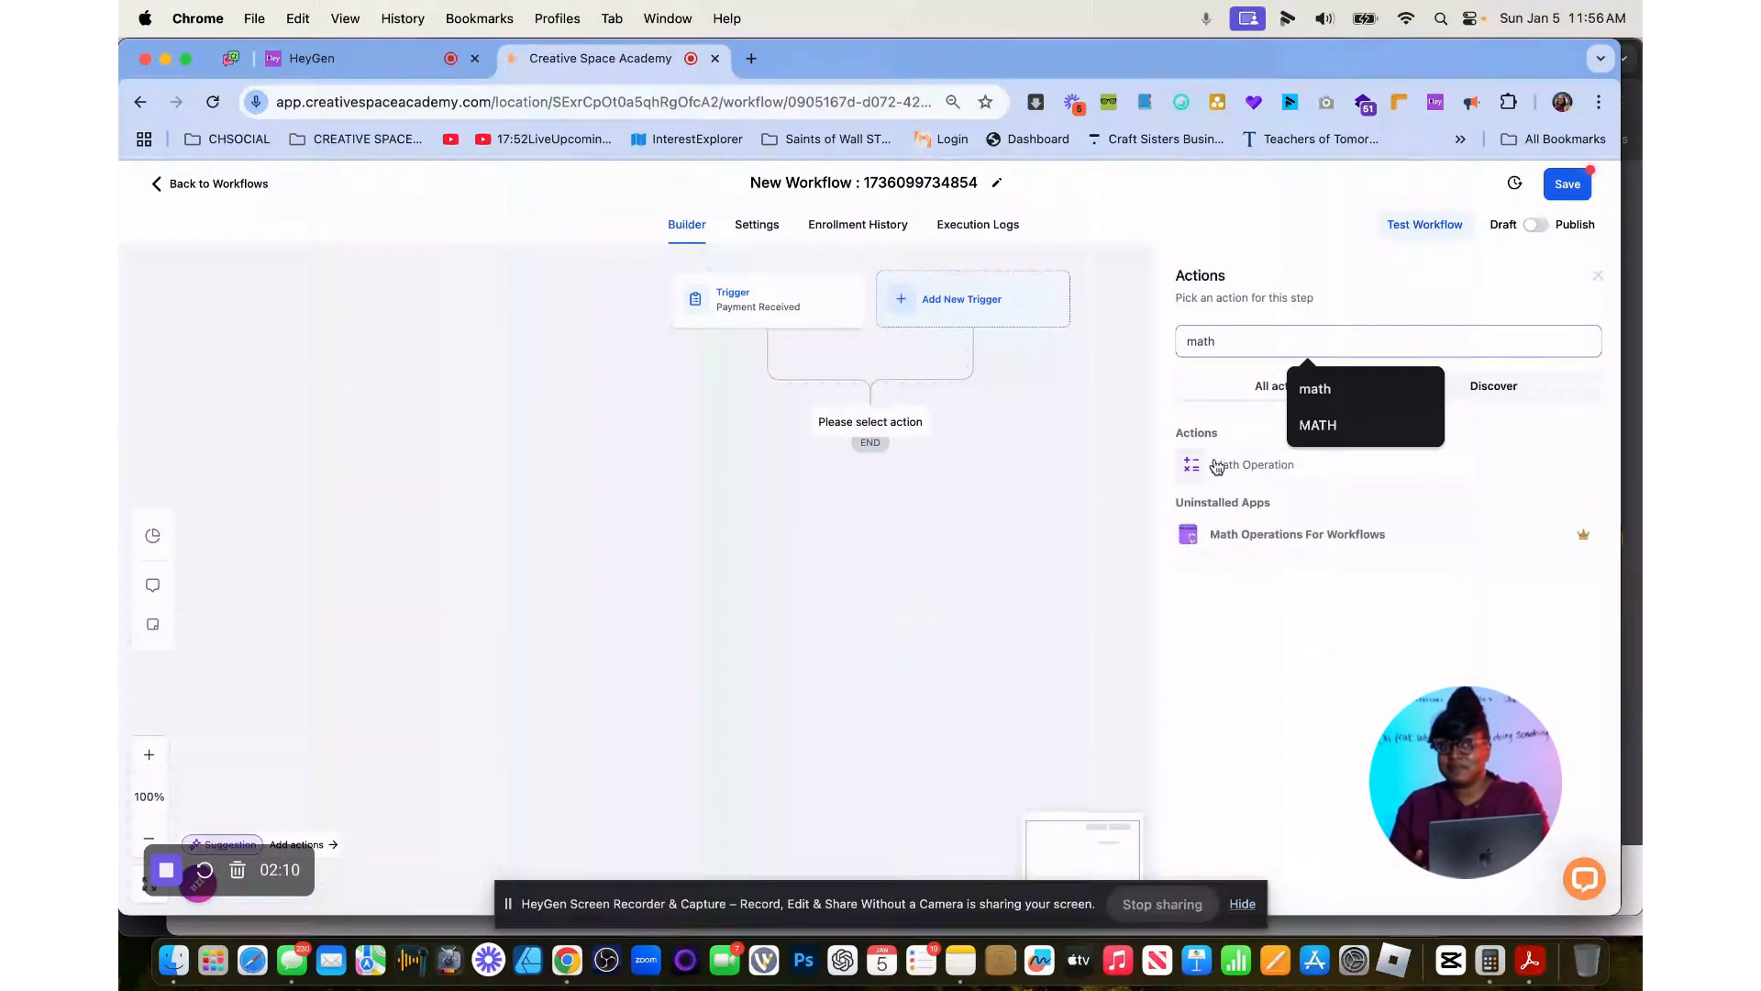
click(1217, 467)
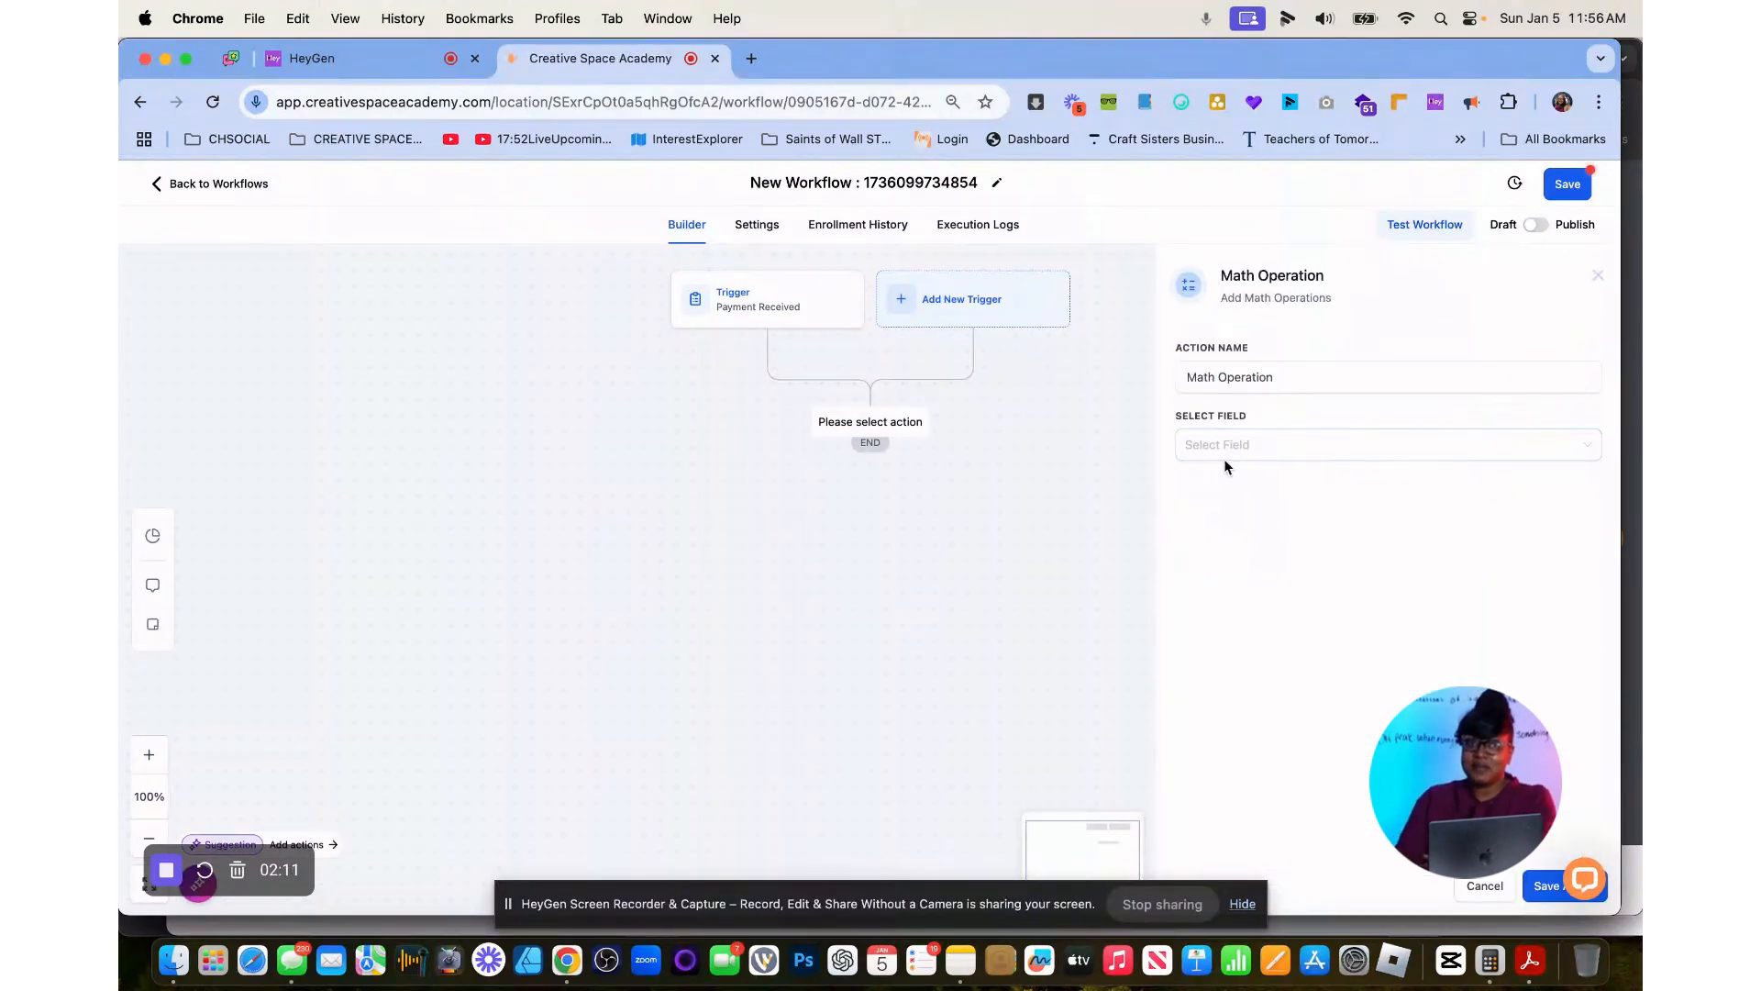
Choose the sample_countdown custom value as the field for the Math Operation.
right_click(1226, 457)
click(1213, 444)
click(1213, 444)
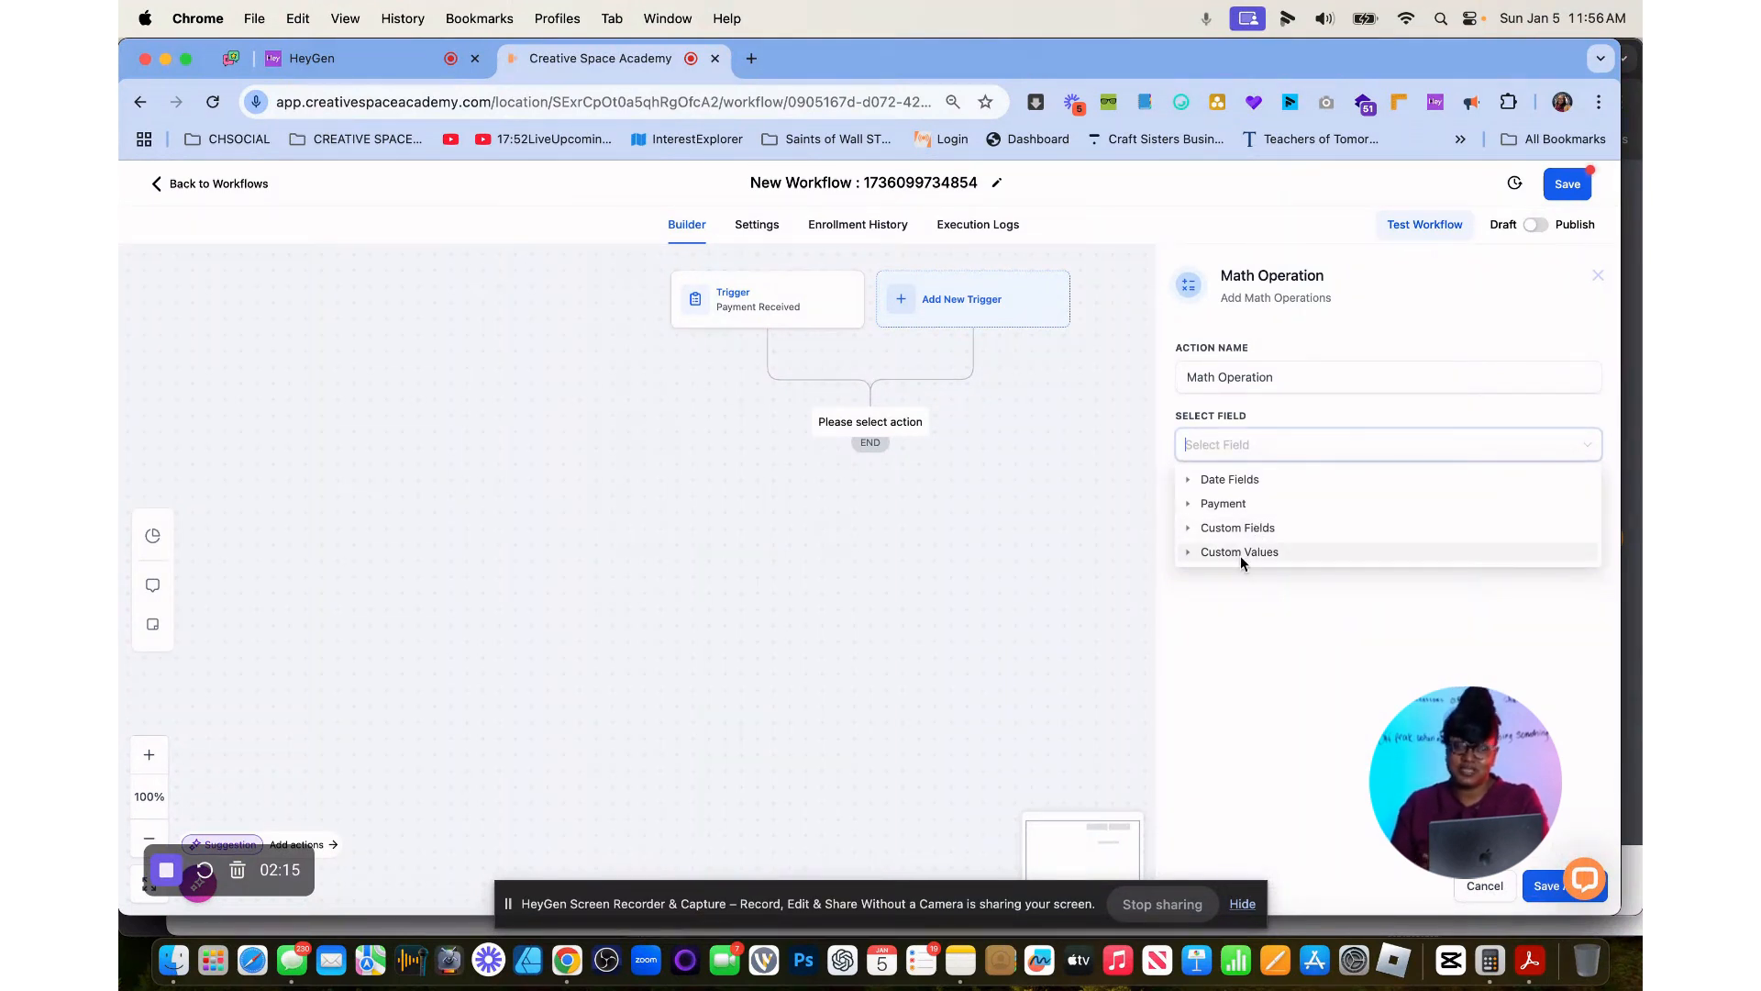
click(1188, 552)
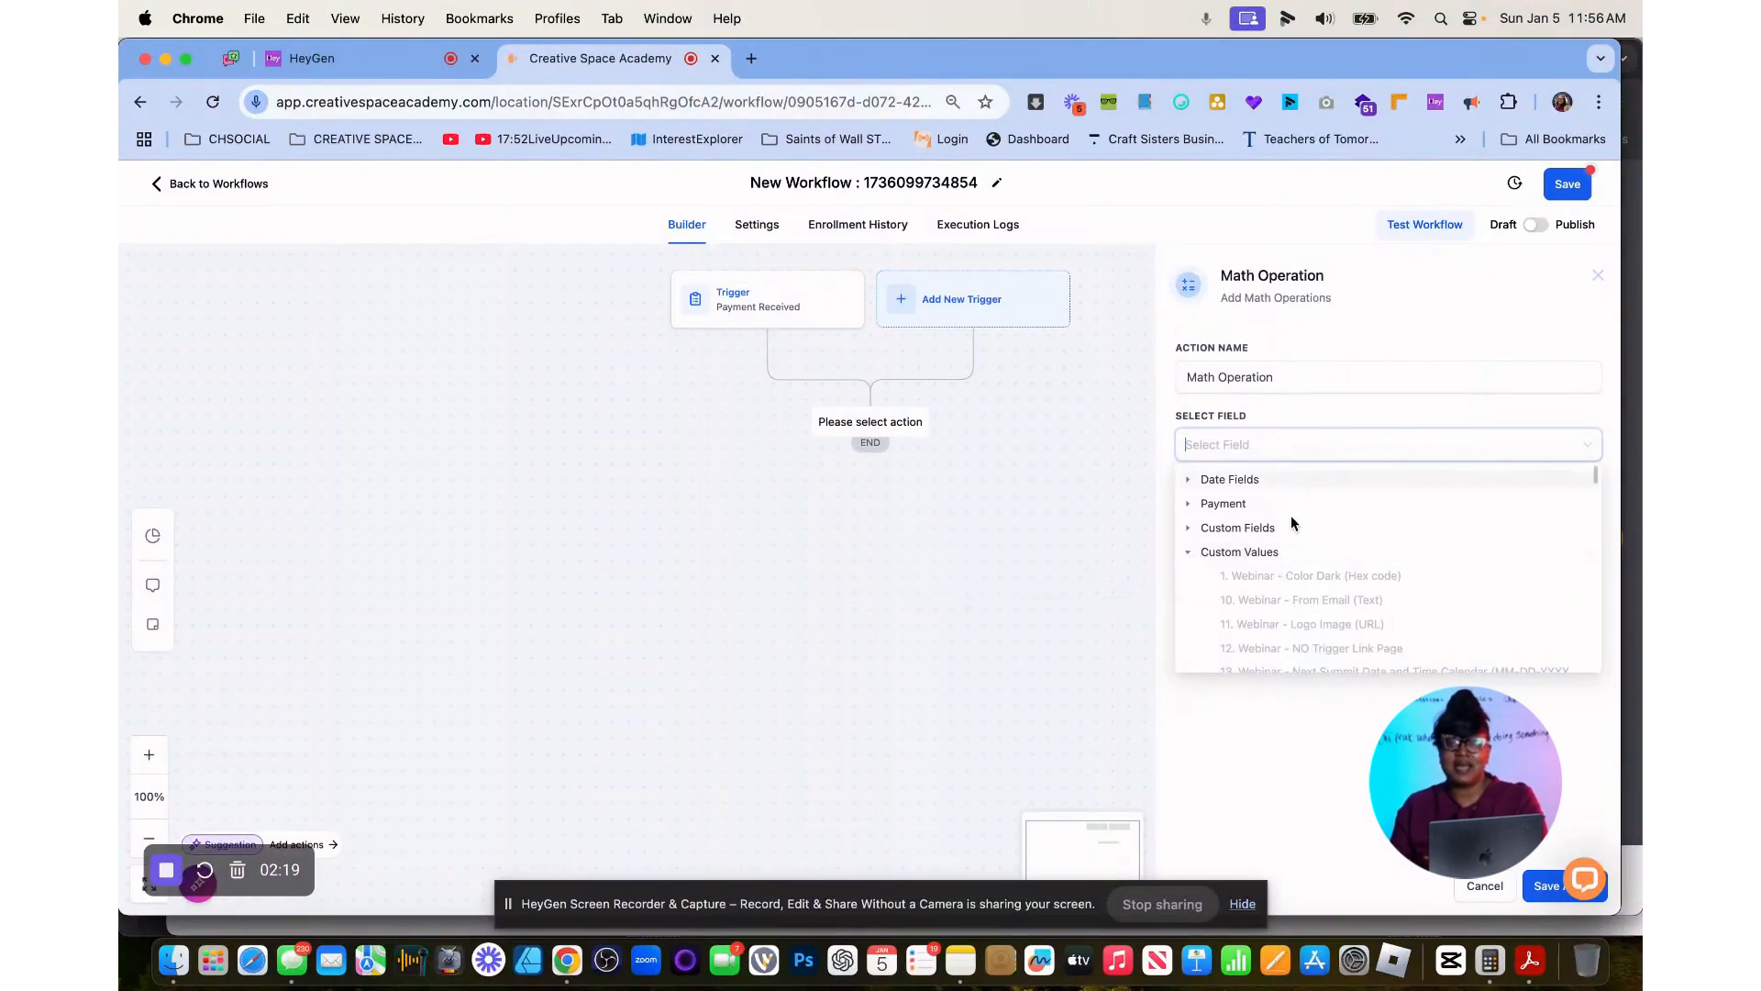
scroll(1284, 624, down, 5)
scroll(1287, 631, down, 10)
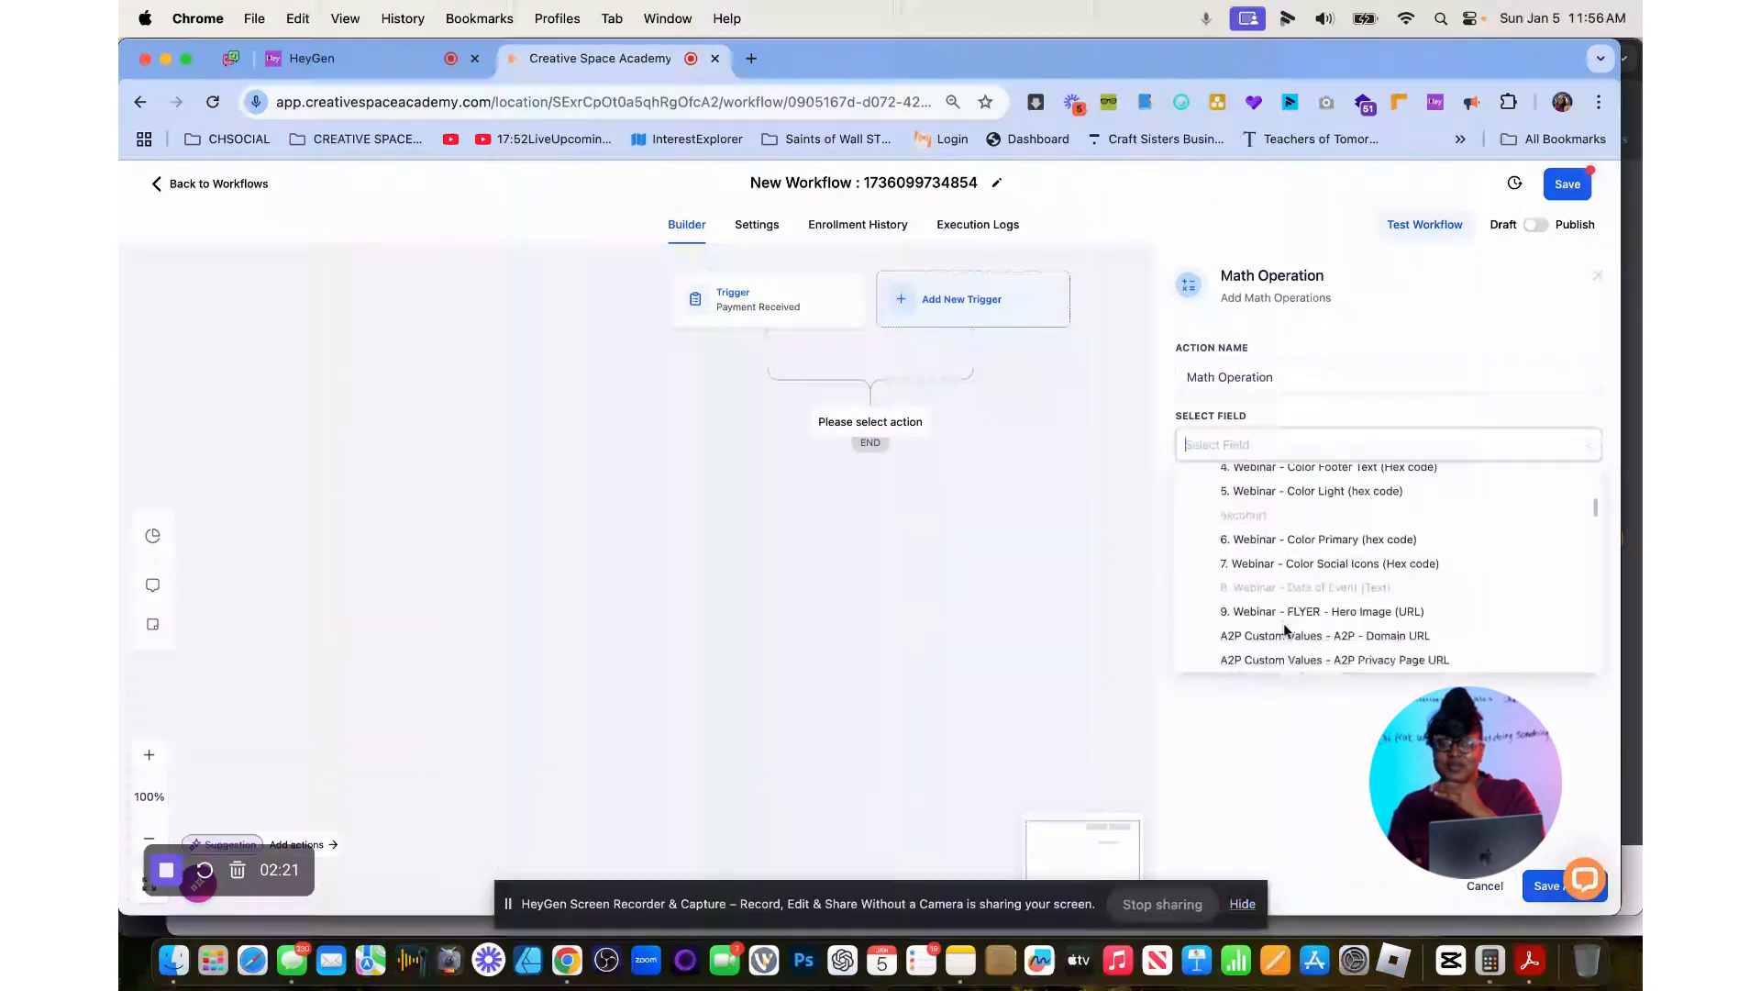
scroll(1287, 632, down, 10)
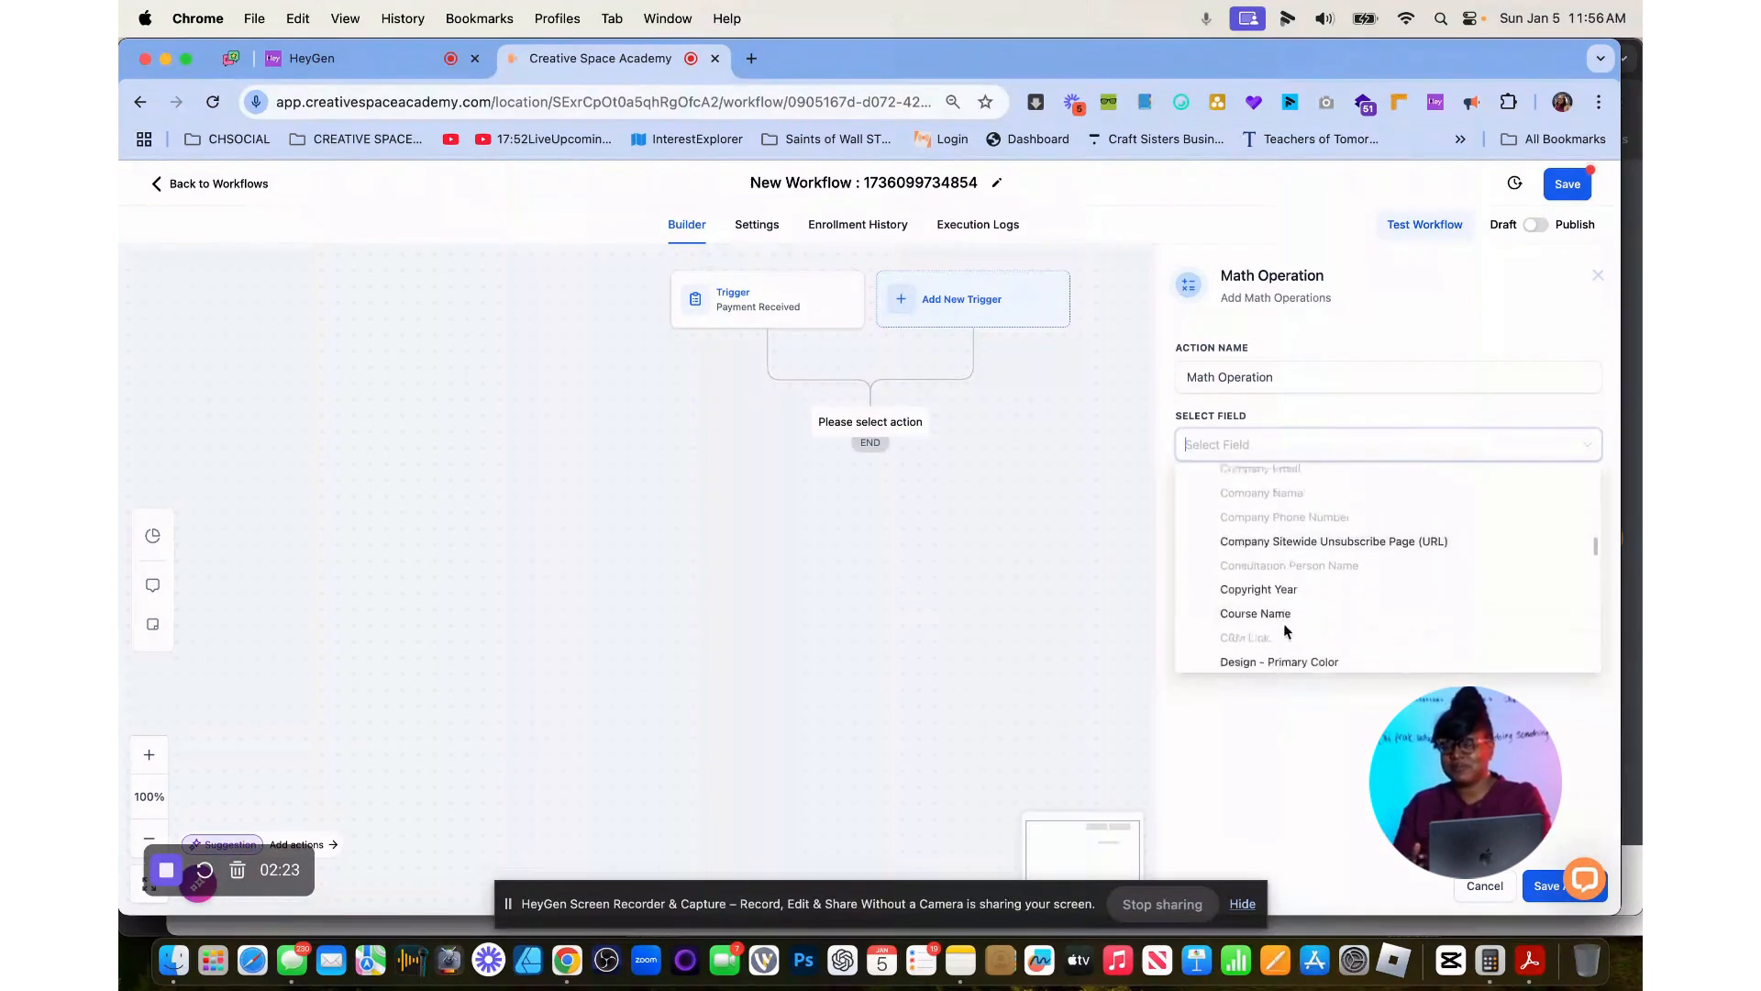
scroll(1284, 623, down, 10)
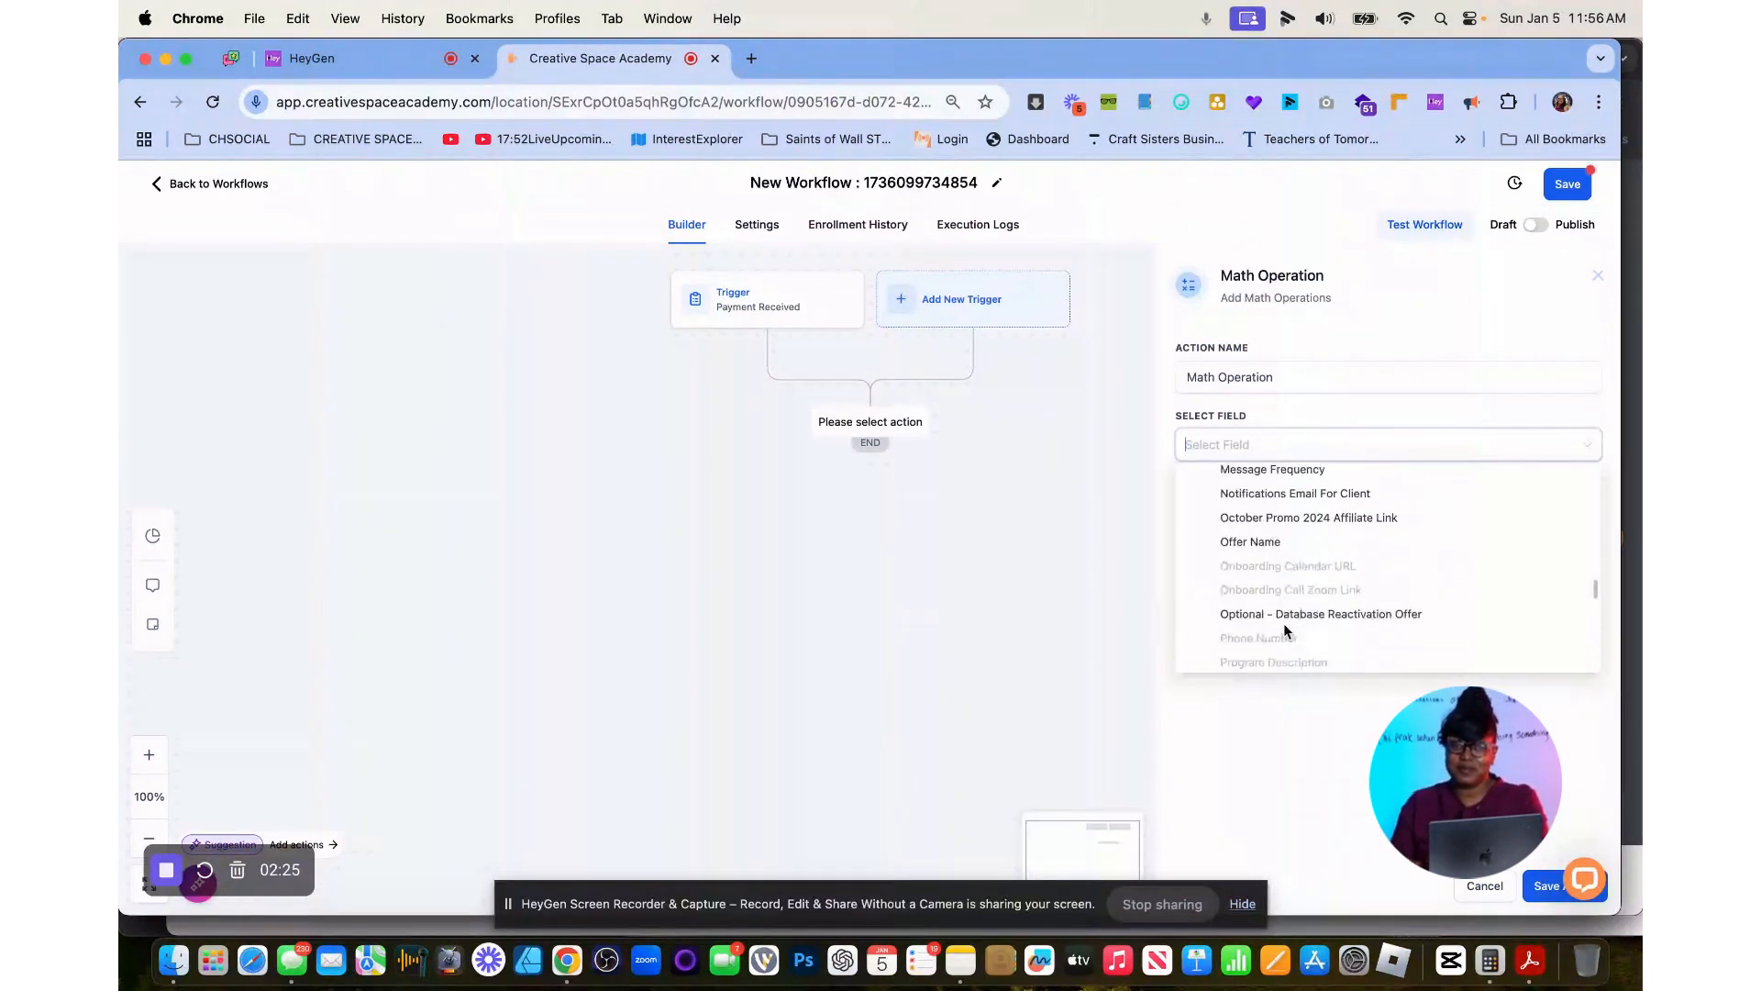
scroll(1283, 624, down, 1)
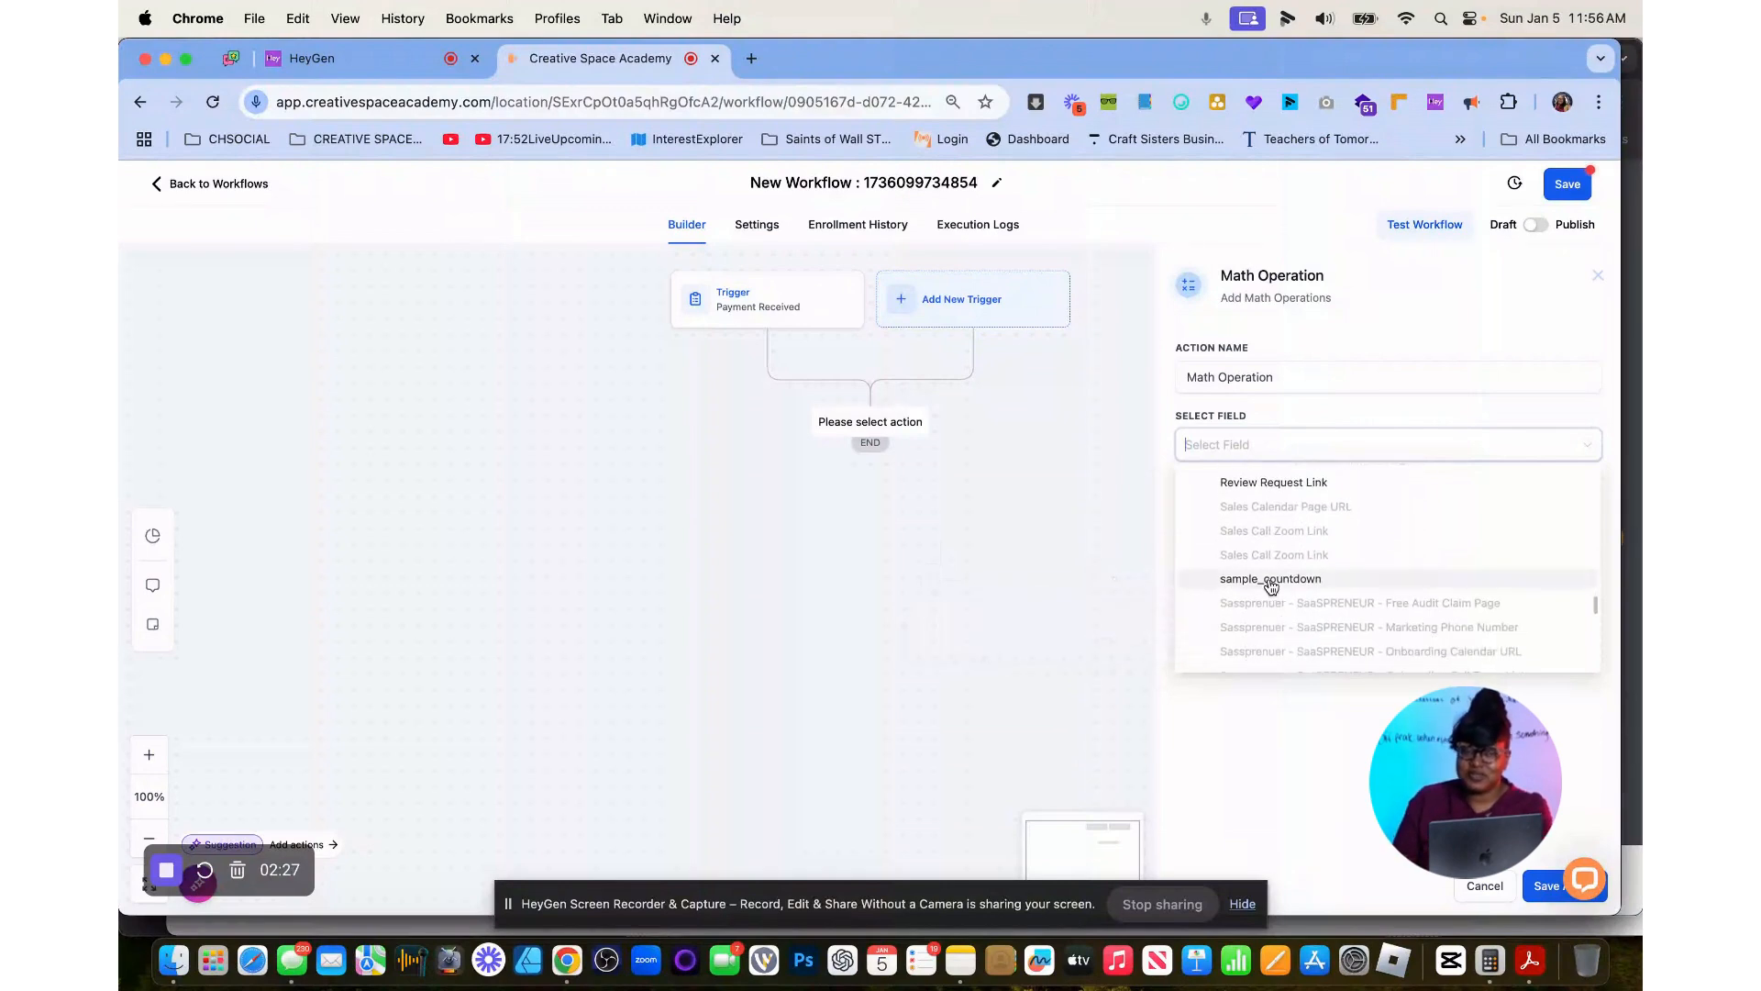
click(1271, 582)
Set the math operator to Subtract with a value of 1.
click(1300, 547)
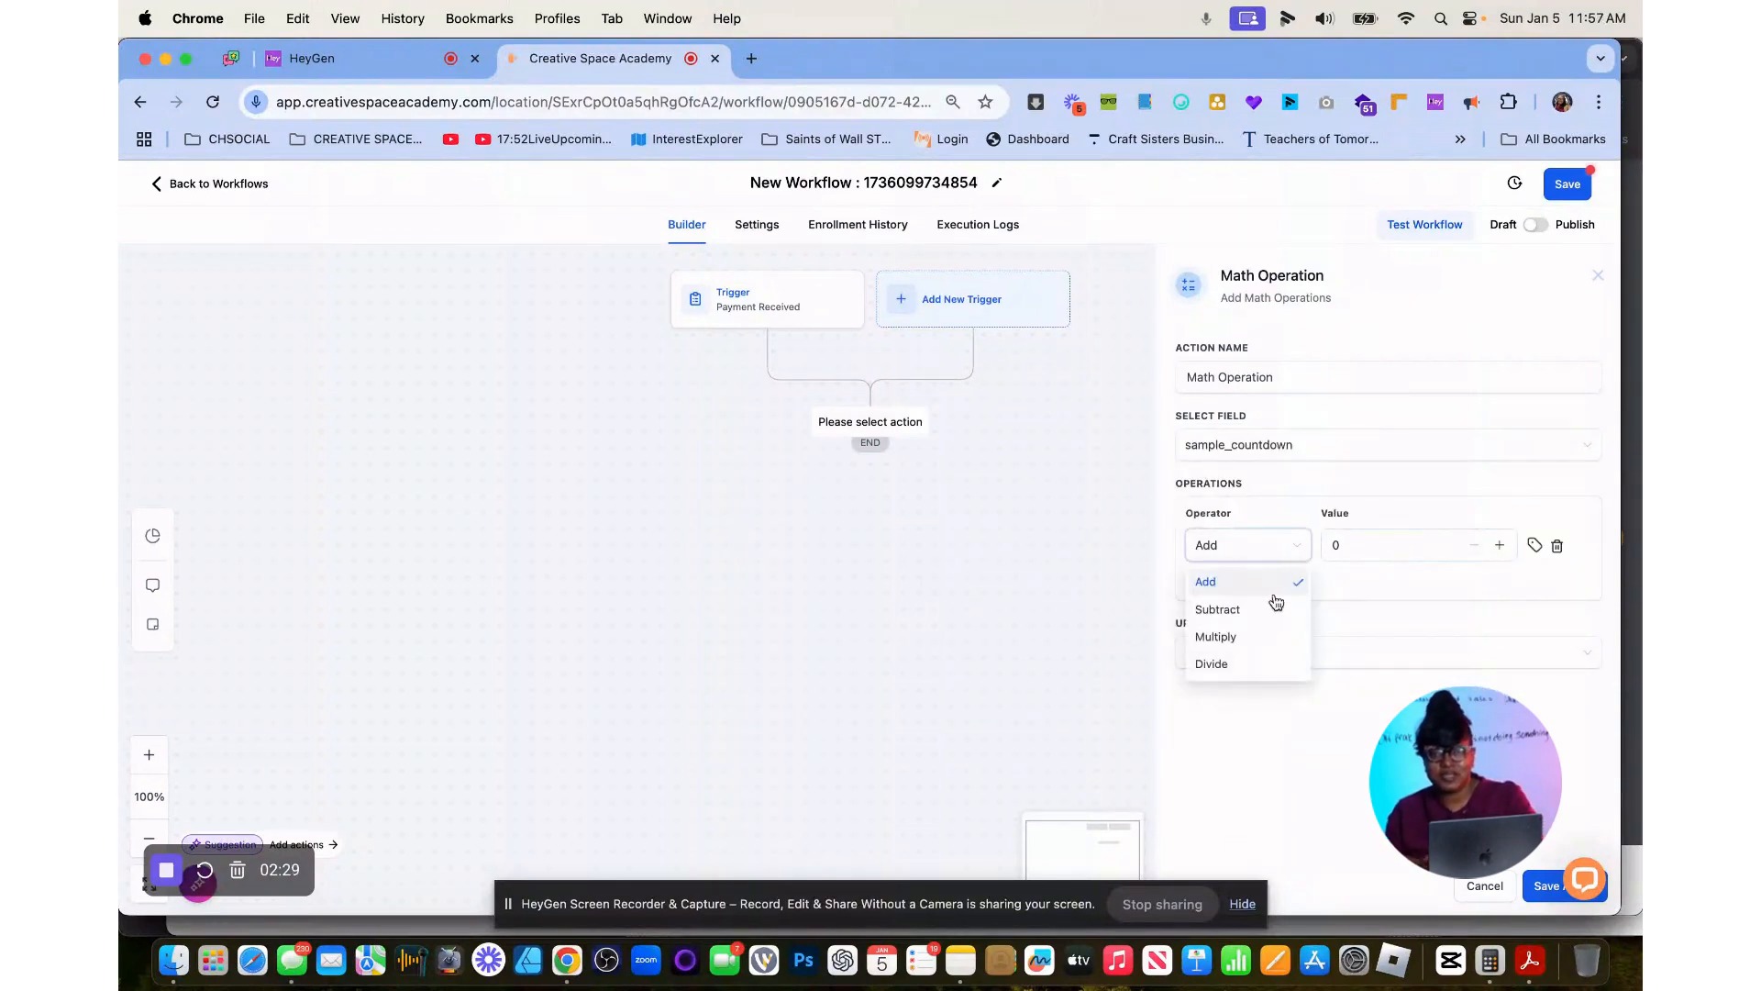
click(1266, 607)
drag(1454, 549, 1318, 556)
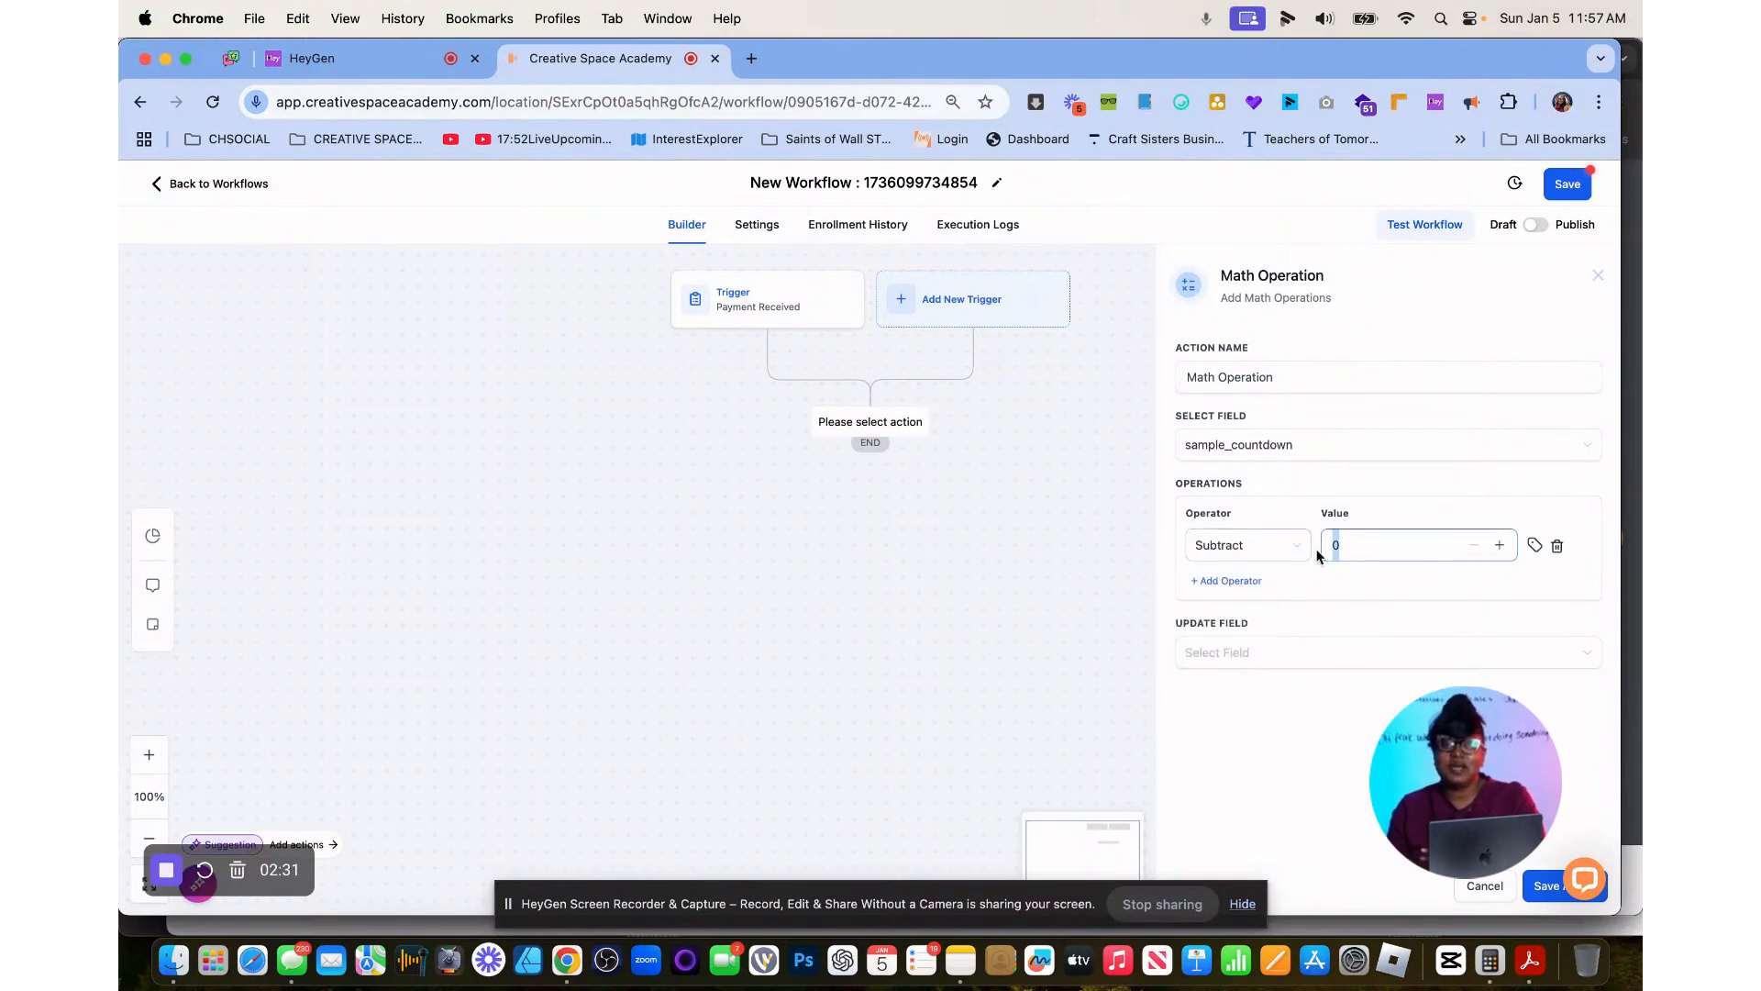
Choose sample_countdown as the field to update and save the Math Operation action.
click(1257, 657)
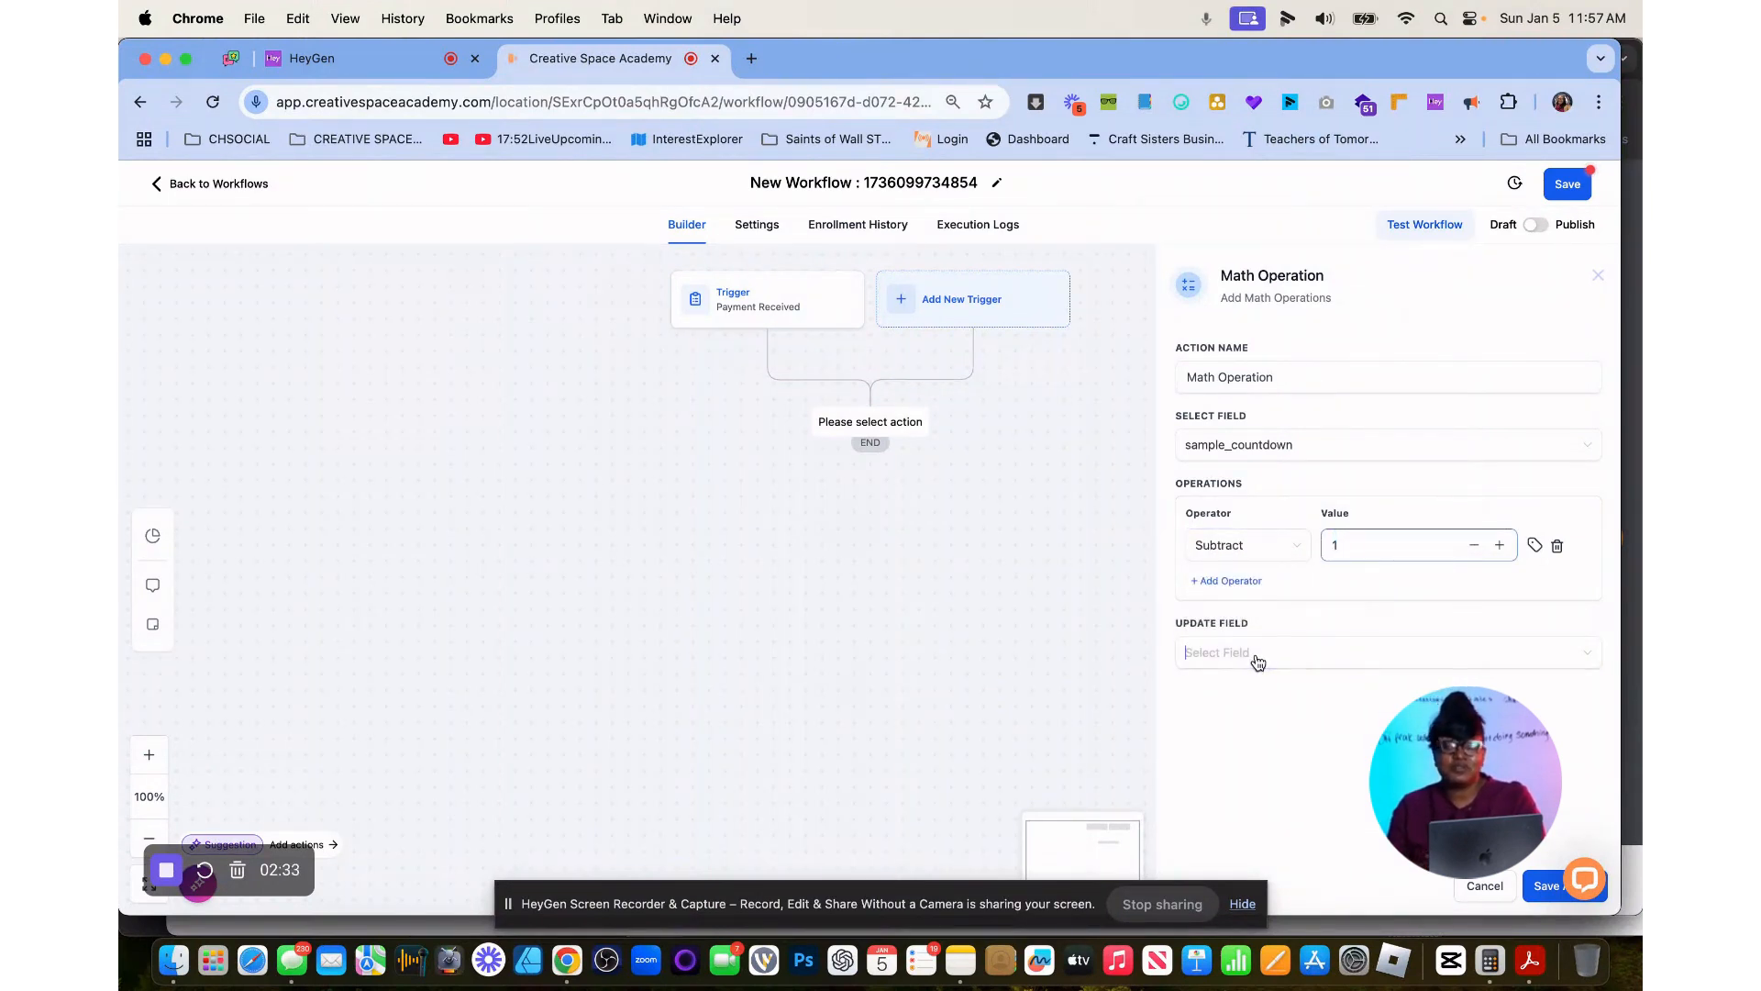
scroll(1245, 753, down, 10)
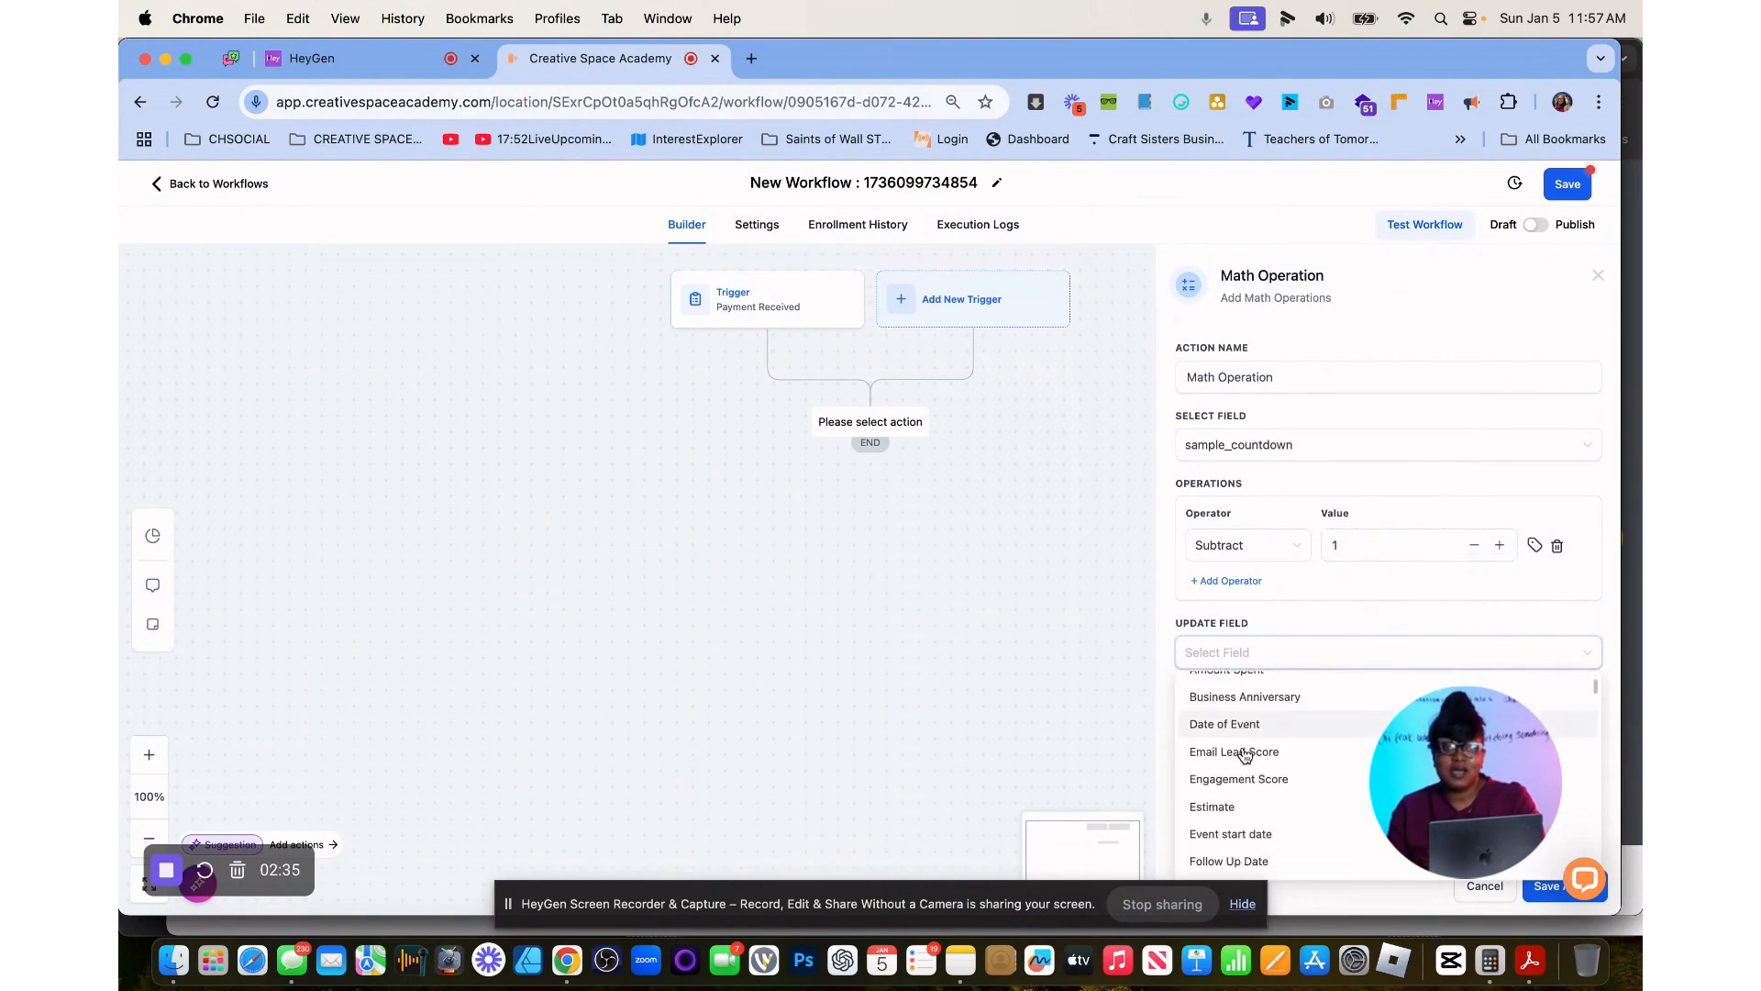
scroll(1245, 753, down, 10)
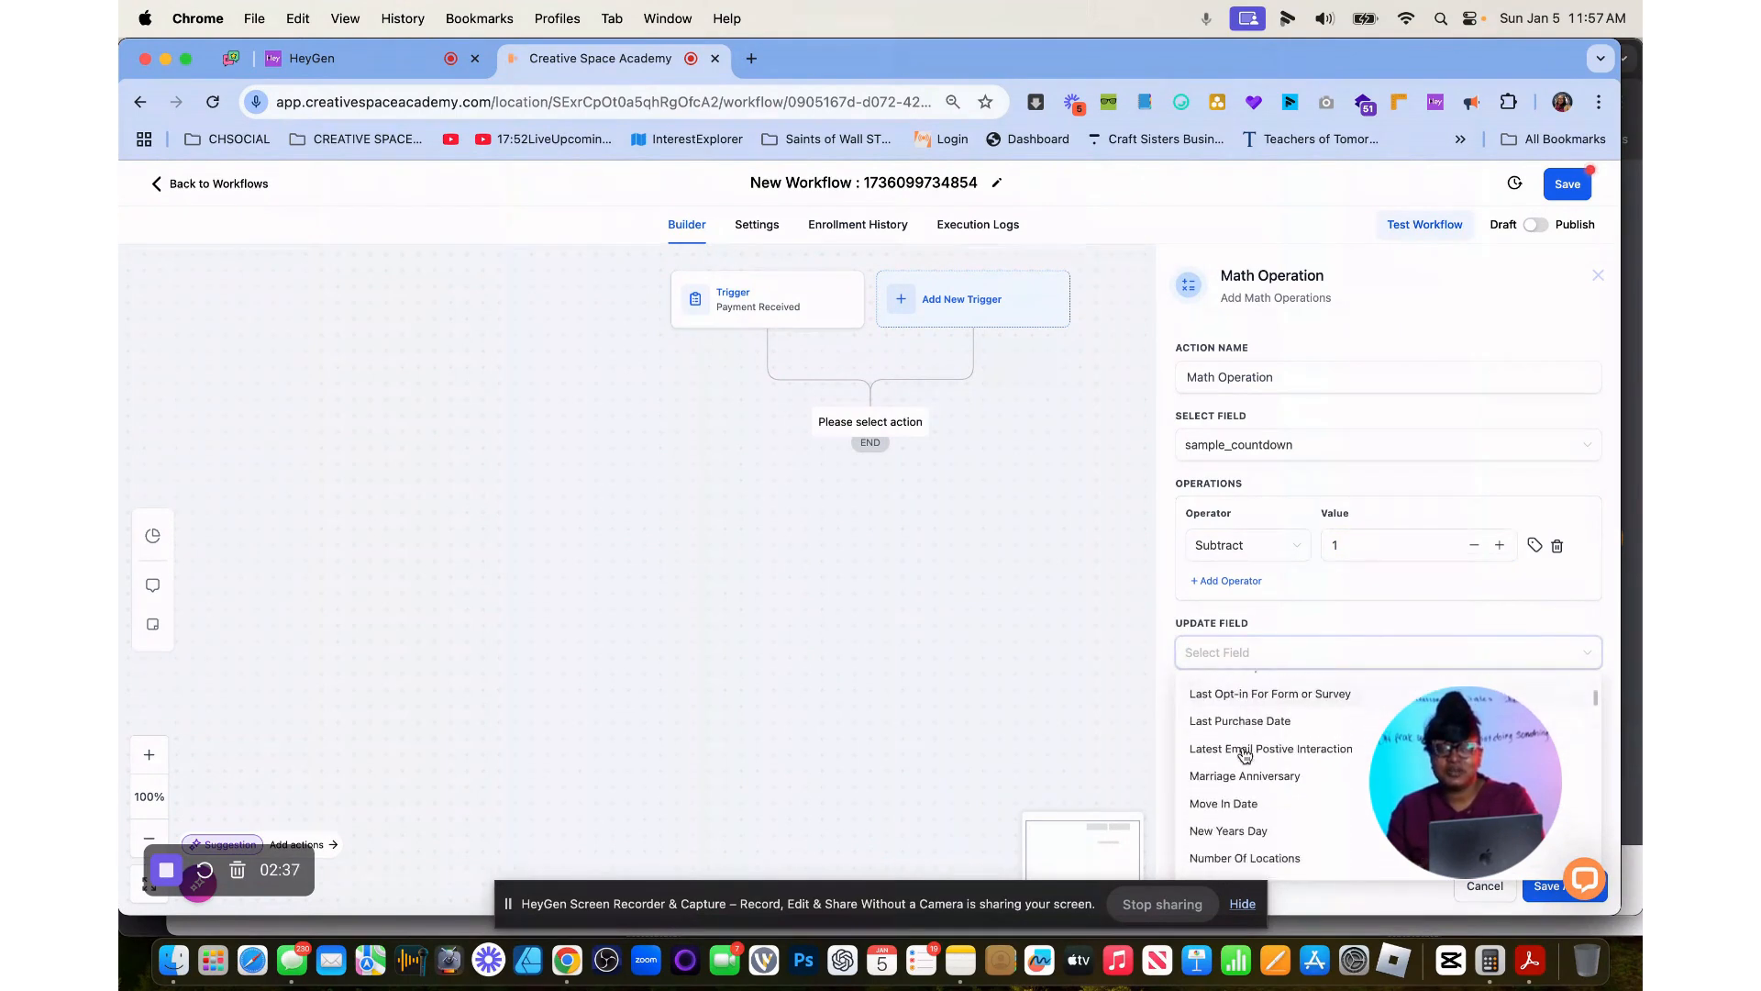
scroll(1245, 753, down, 10)
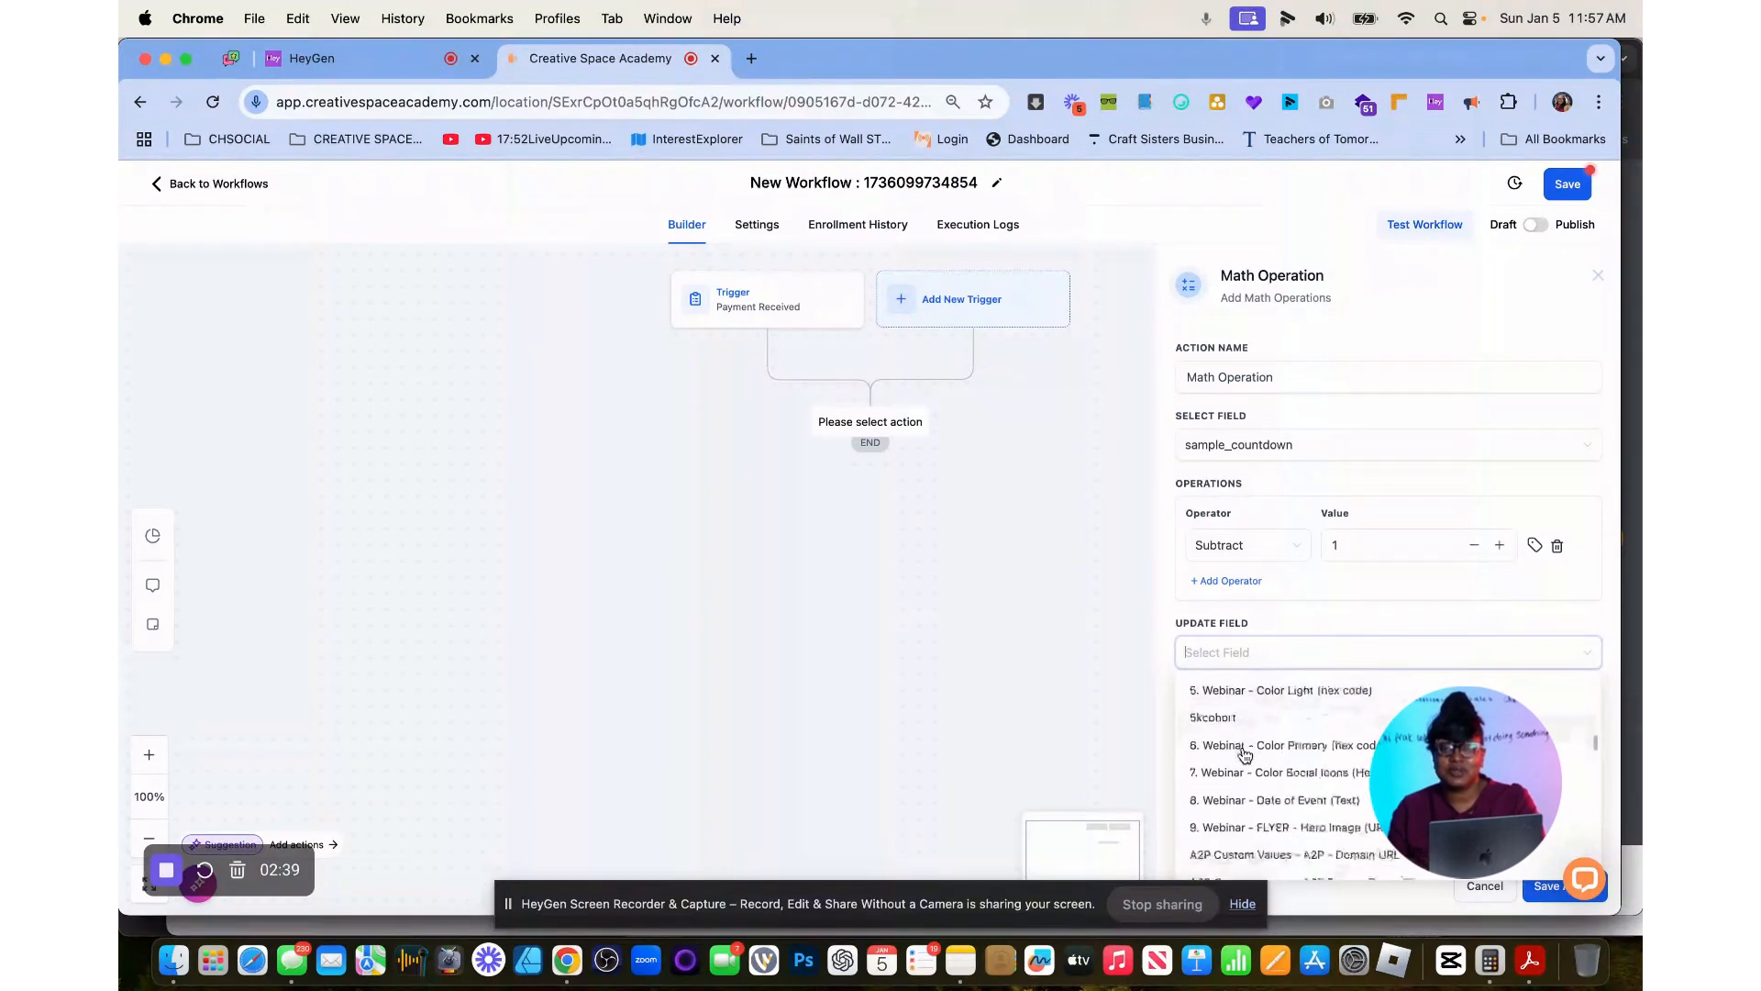
scroll(1245, 754, down, 10)
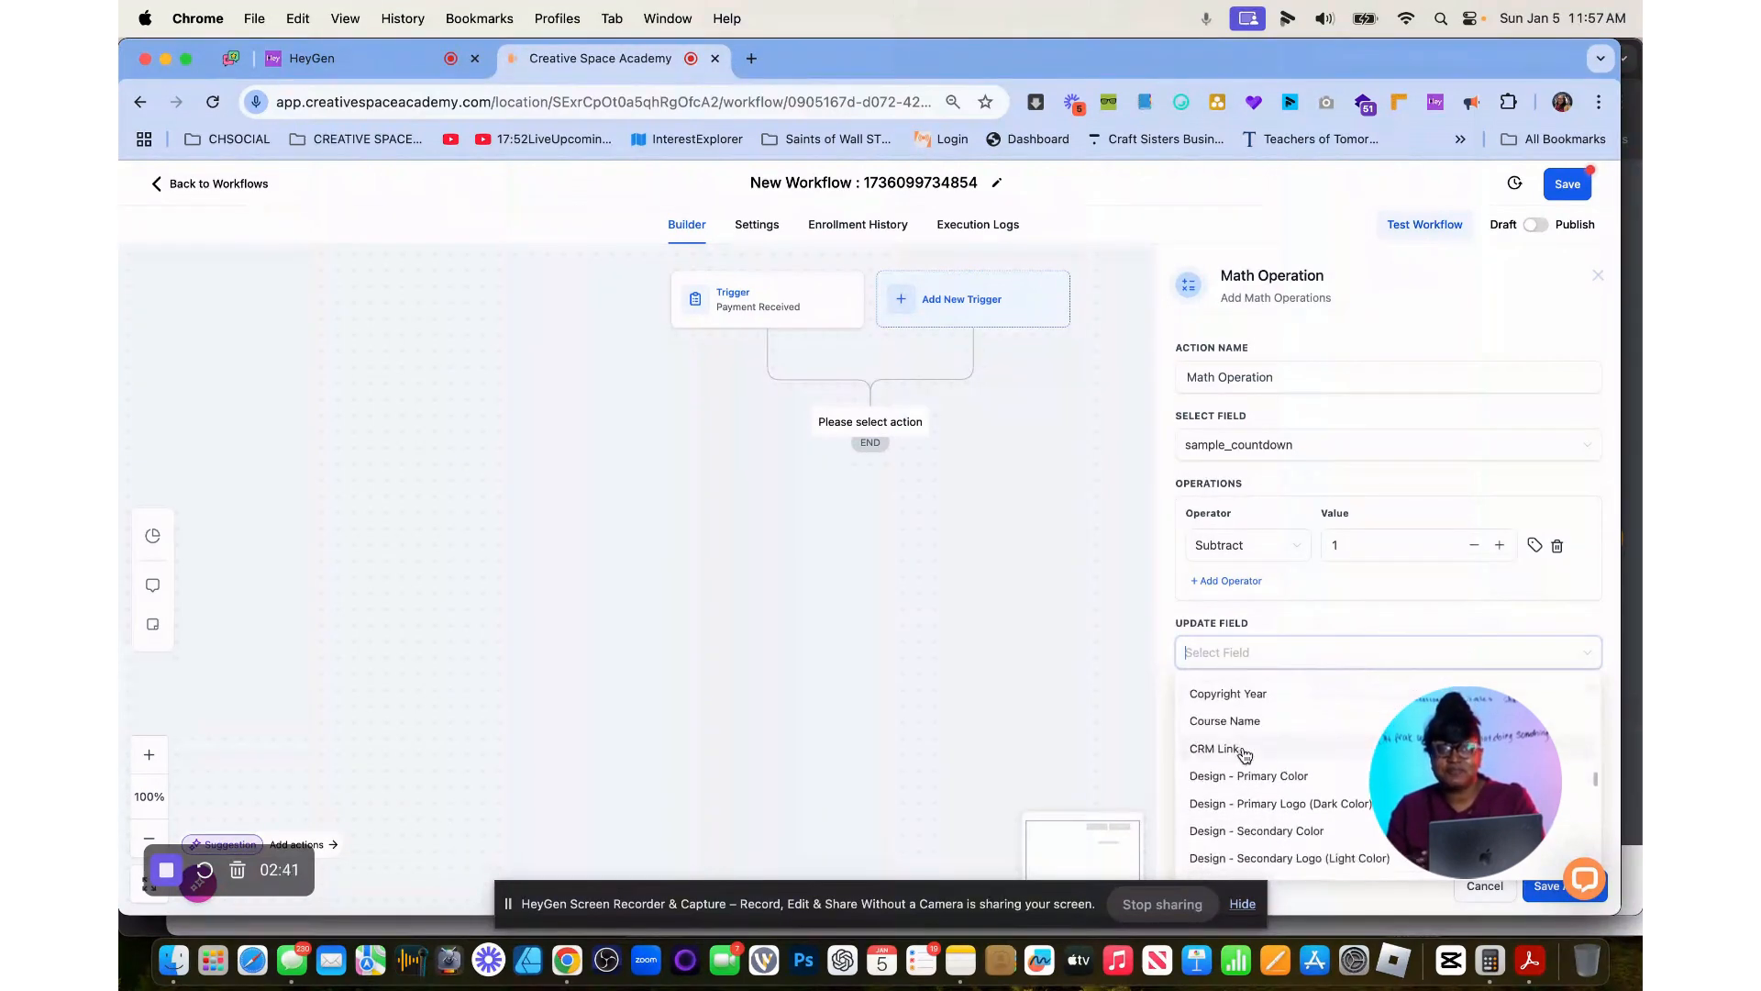
scroll(1245, 753, down, 10)
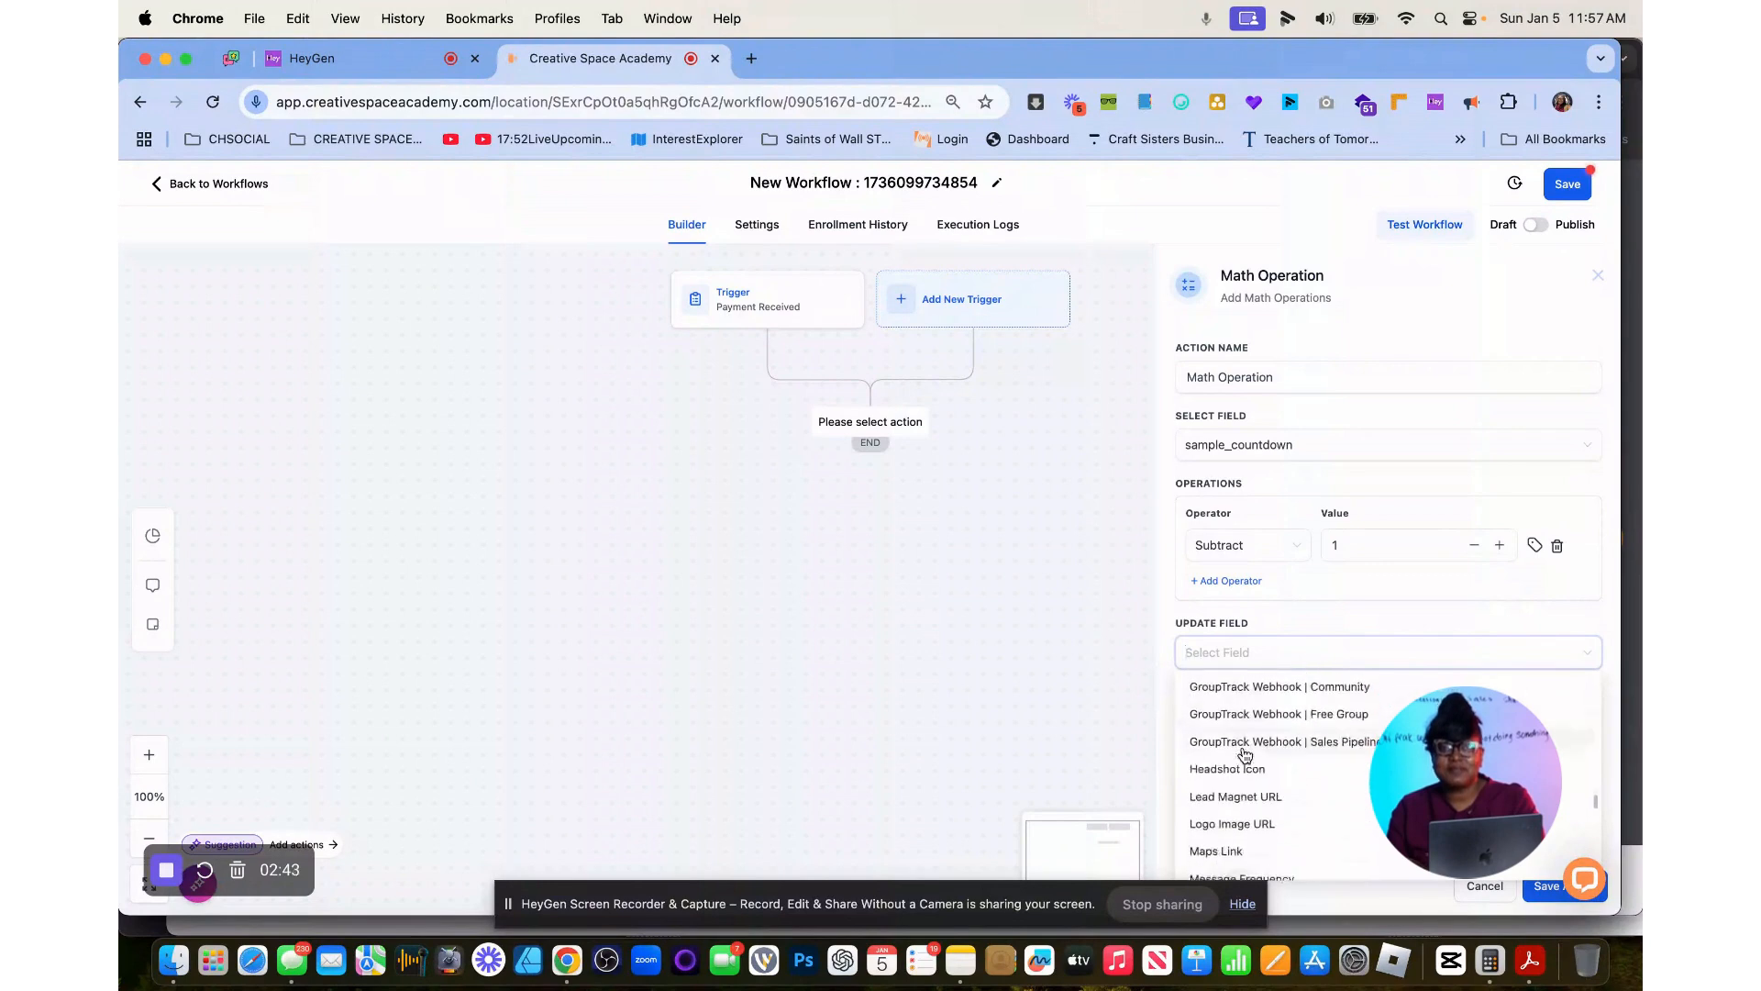
scroll(1245, 756, down, 5)
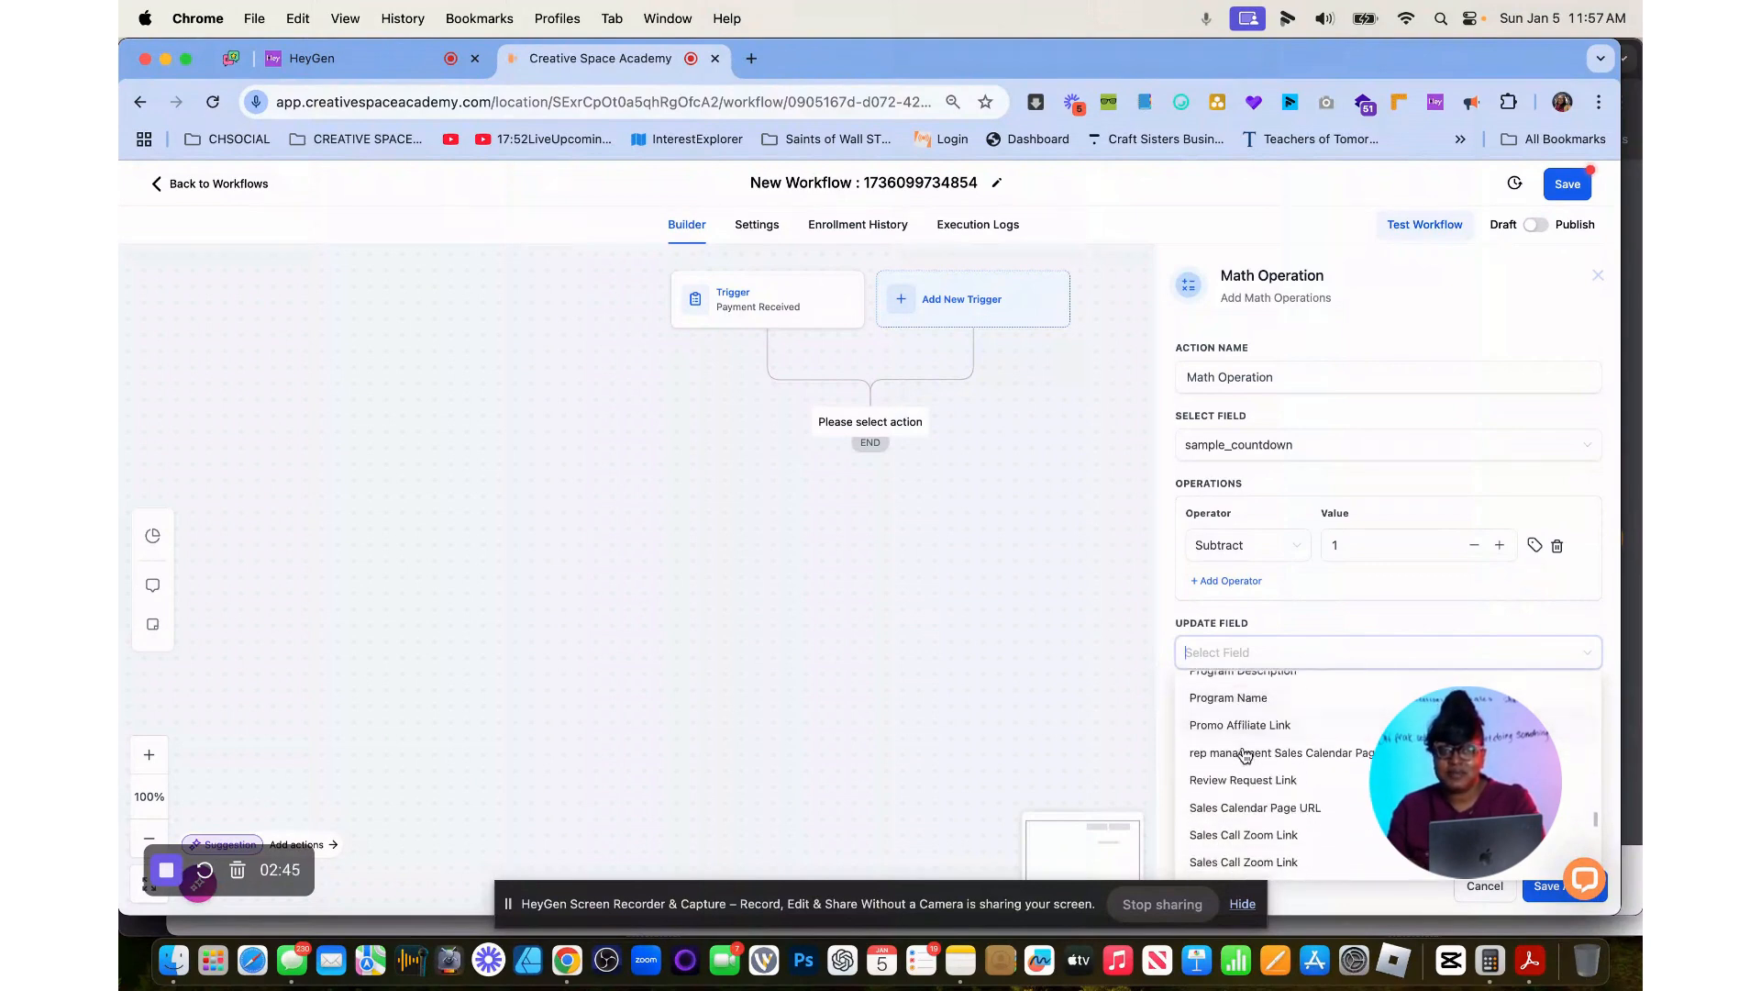
click(1239, 805)
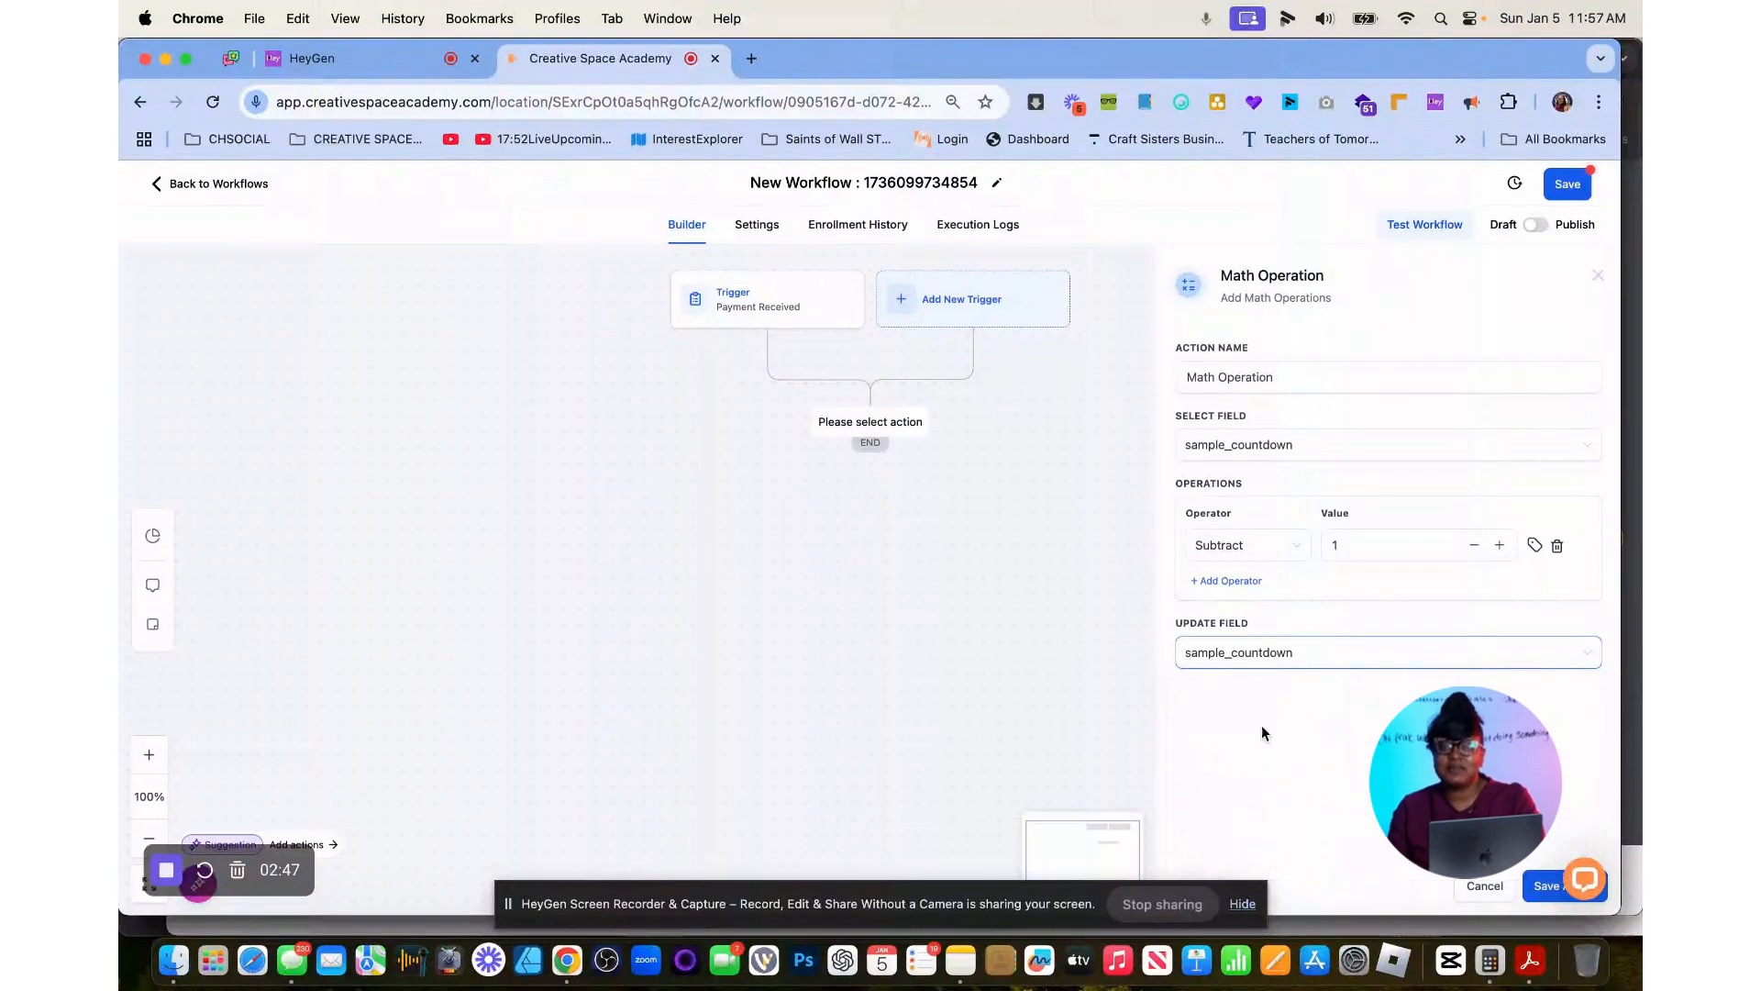
click(1548, 886)
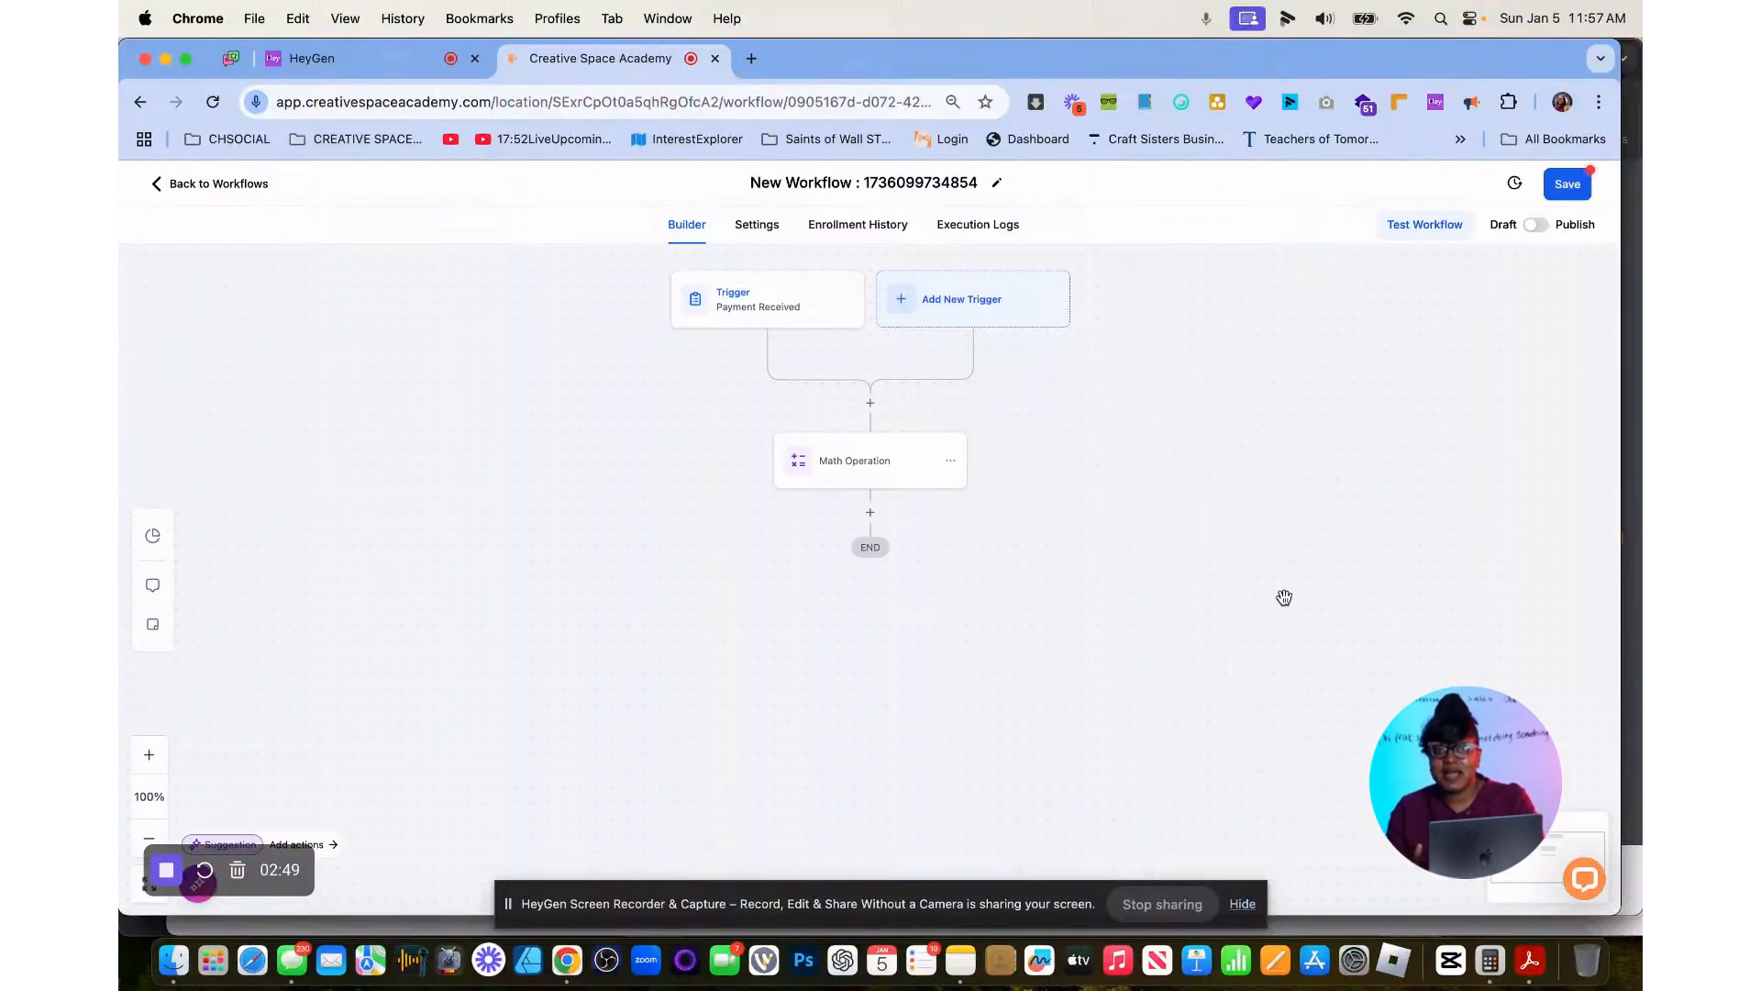
Insert an If / Else action below the Math Operation, using the search "if".
click(871, 514)
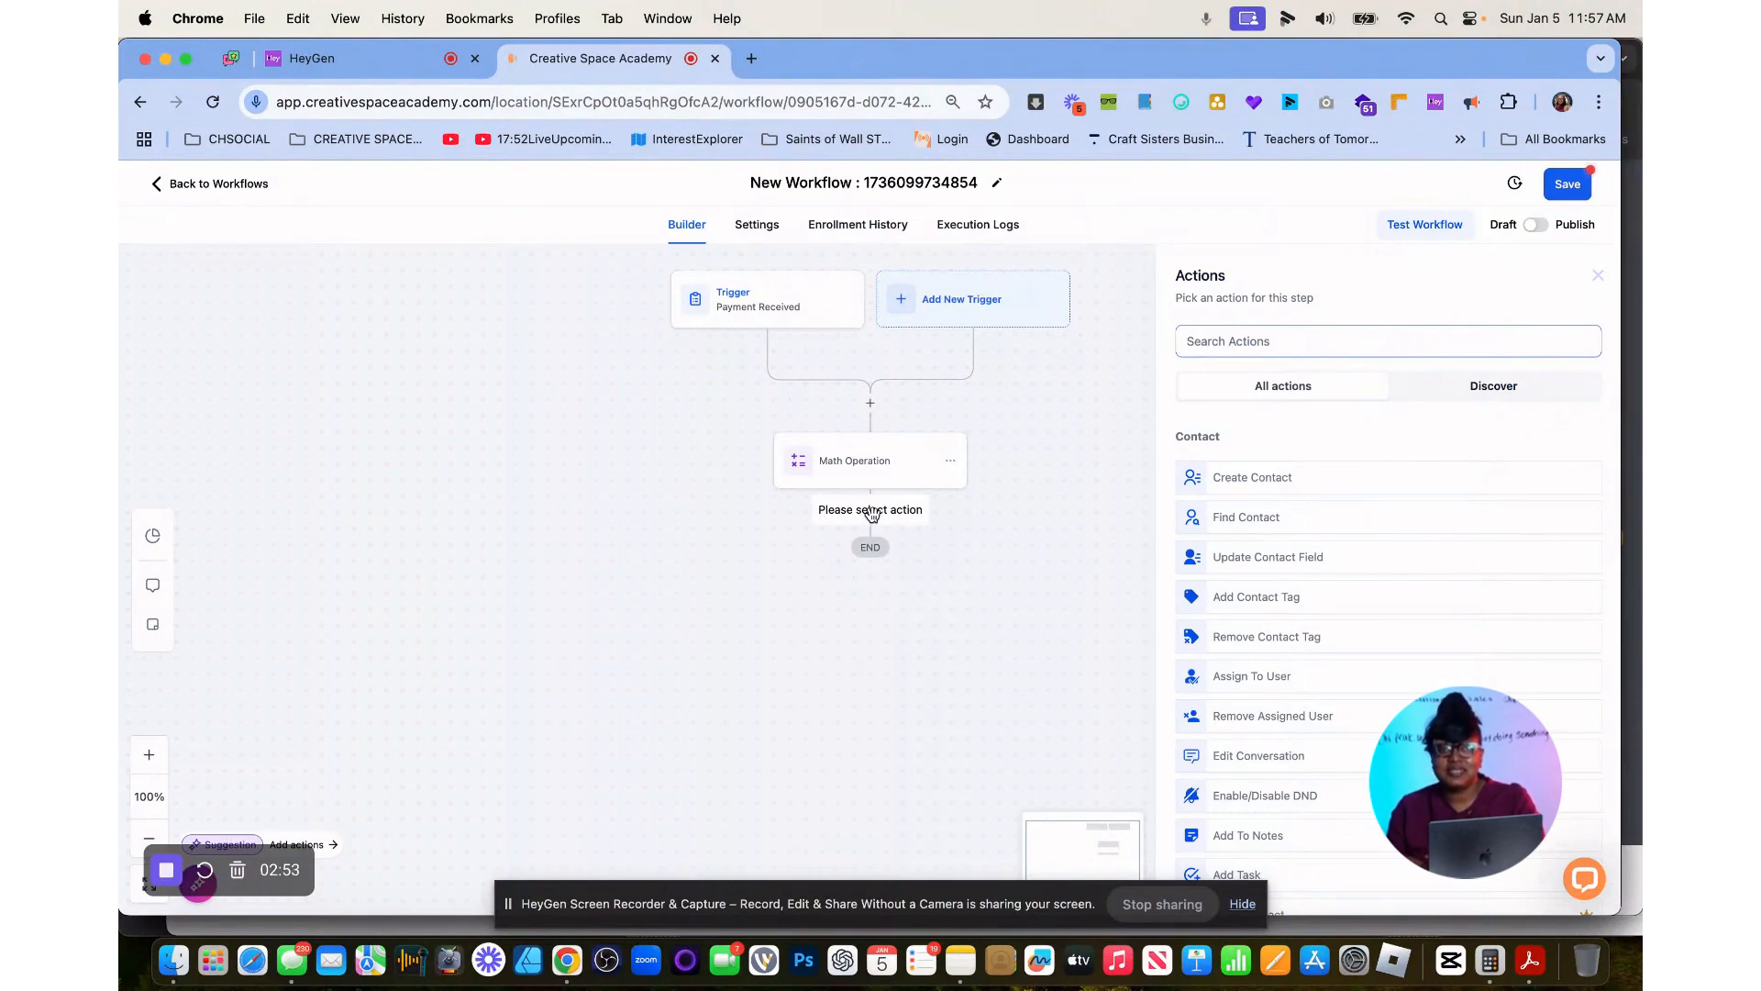
text(if)
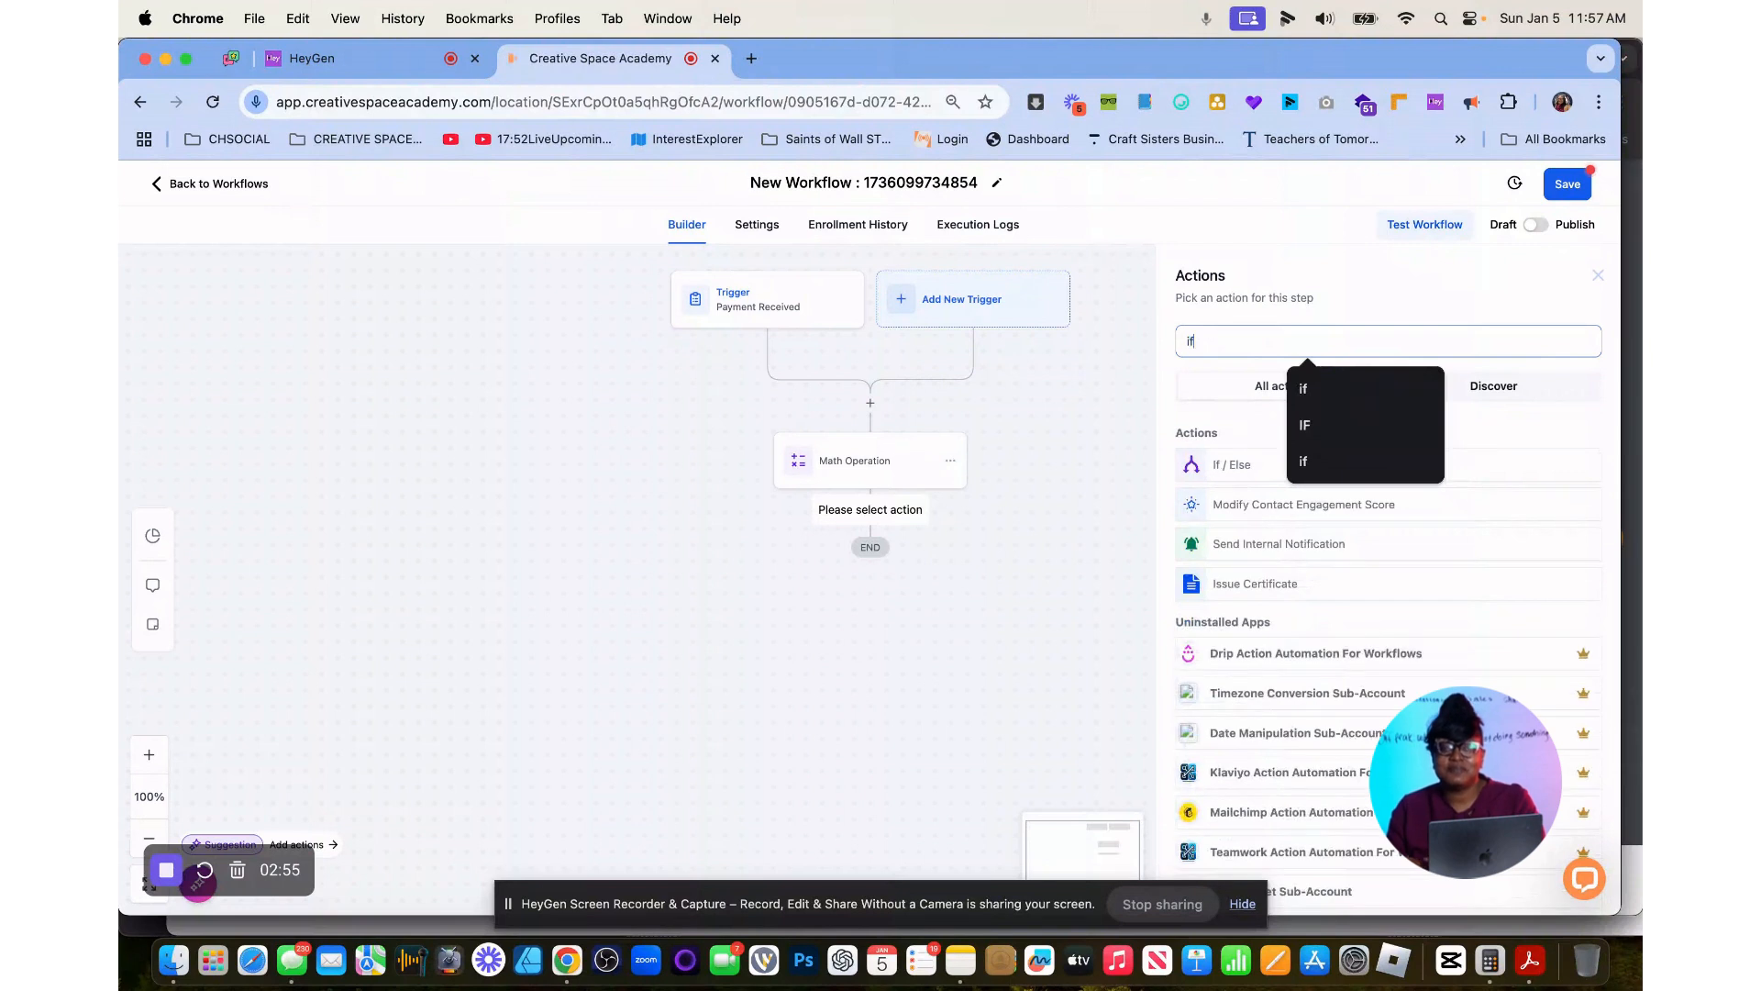
click(1223, 475)
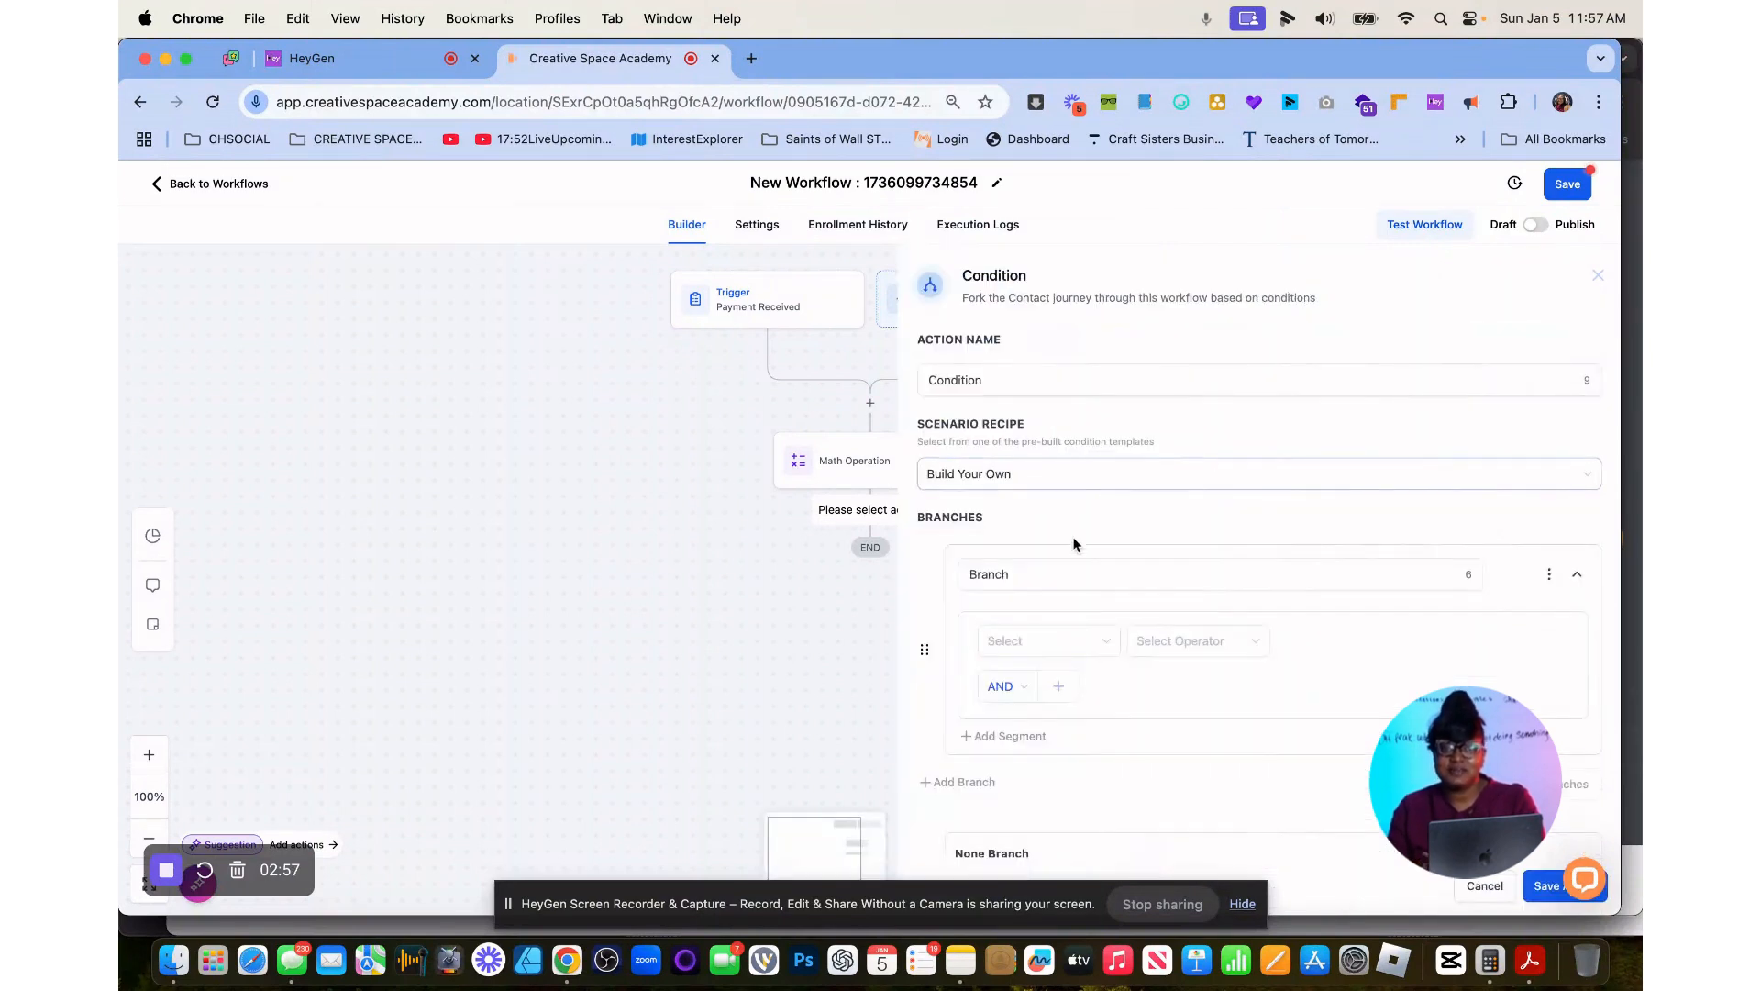
Choose the sample_countdown custom value as the field for the first branch's condition.
click(1038, 645)
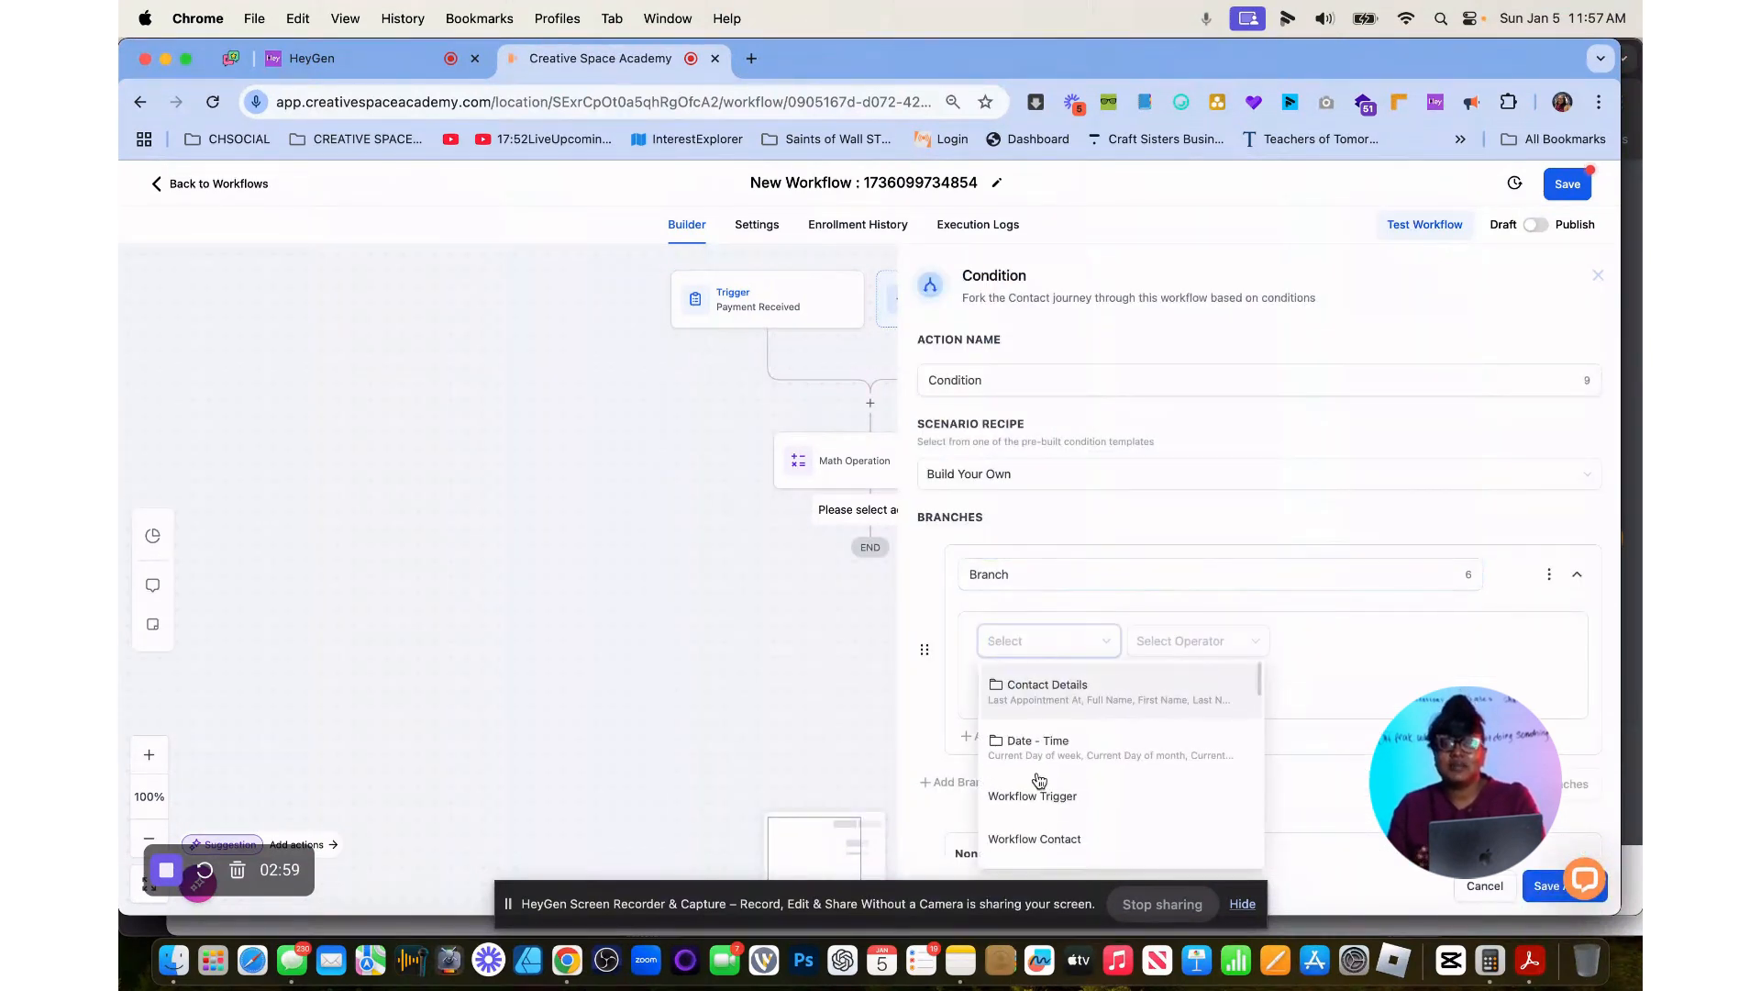
scroll(1039, 780, down, 5)
click(1044, 734)
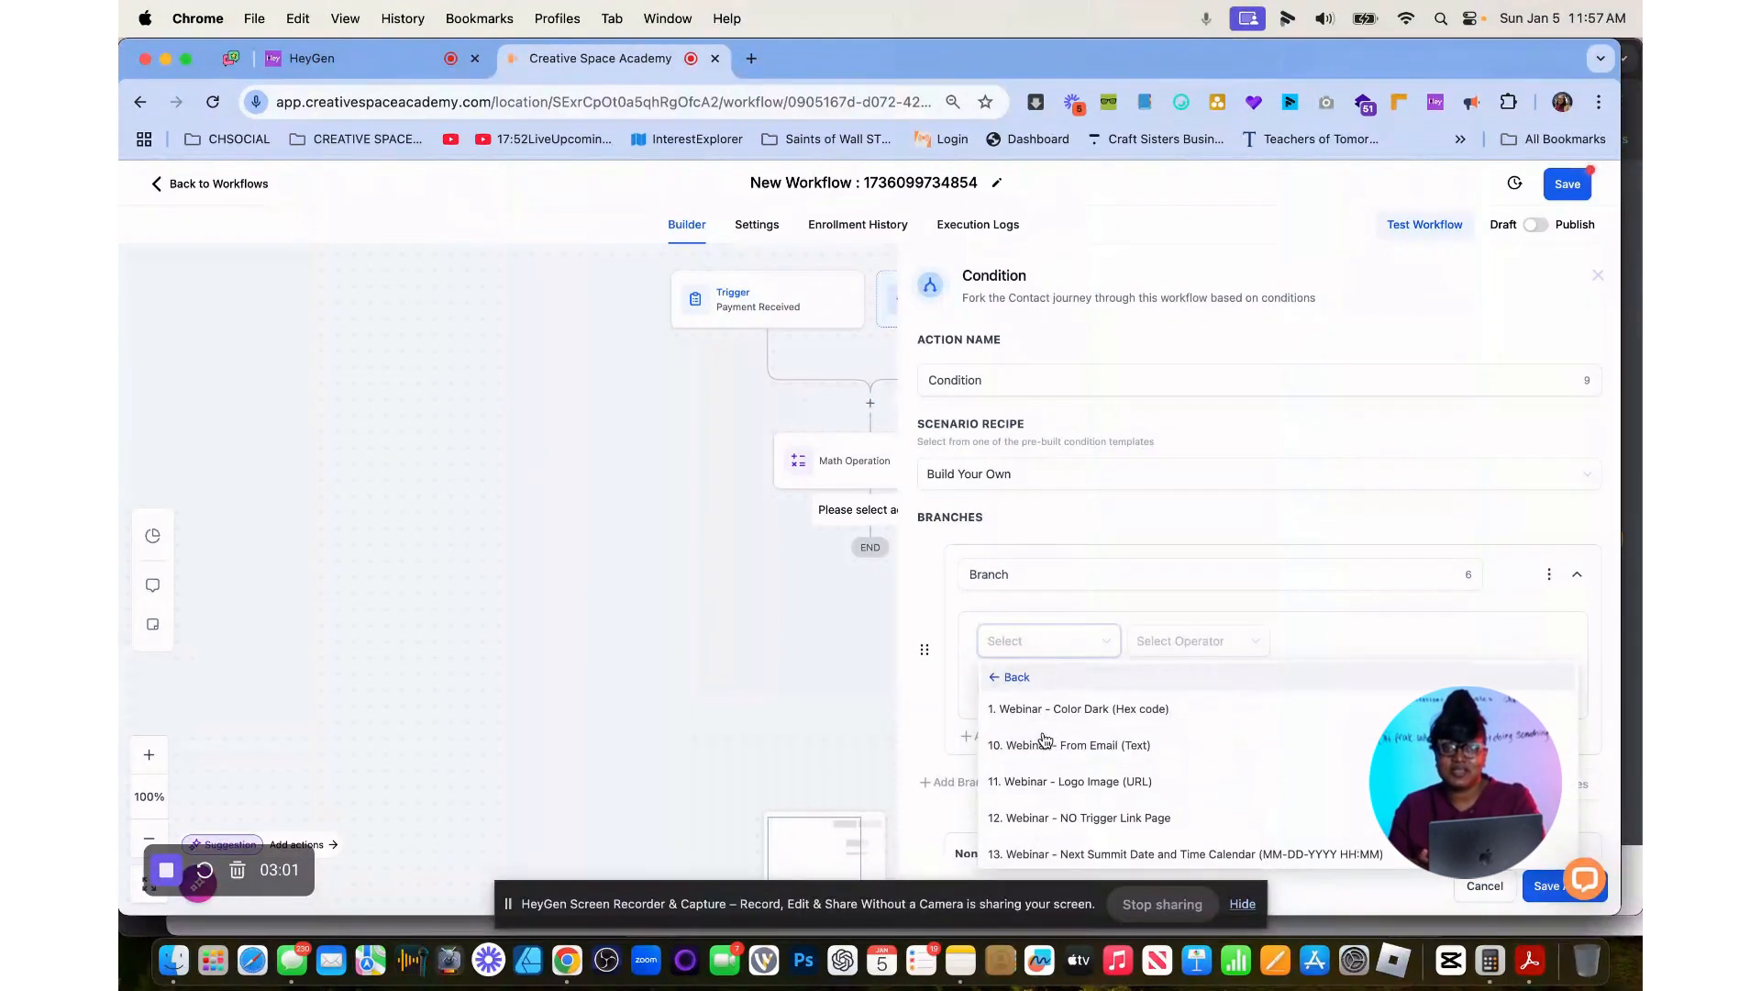
scroll(1134, 767, down, 8)
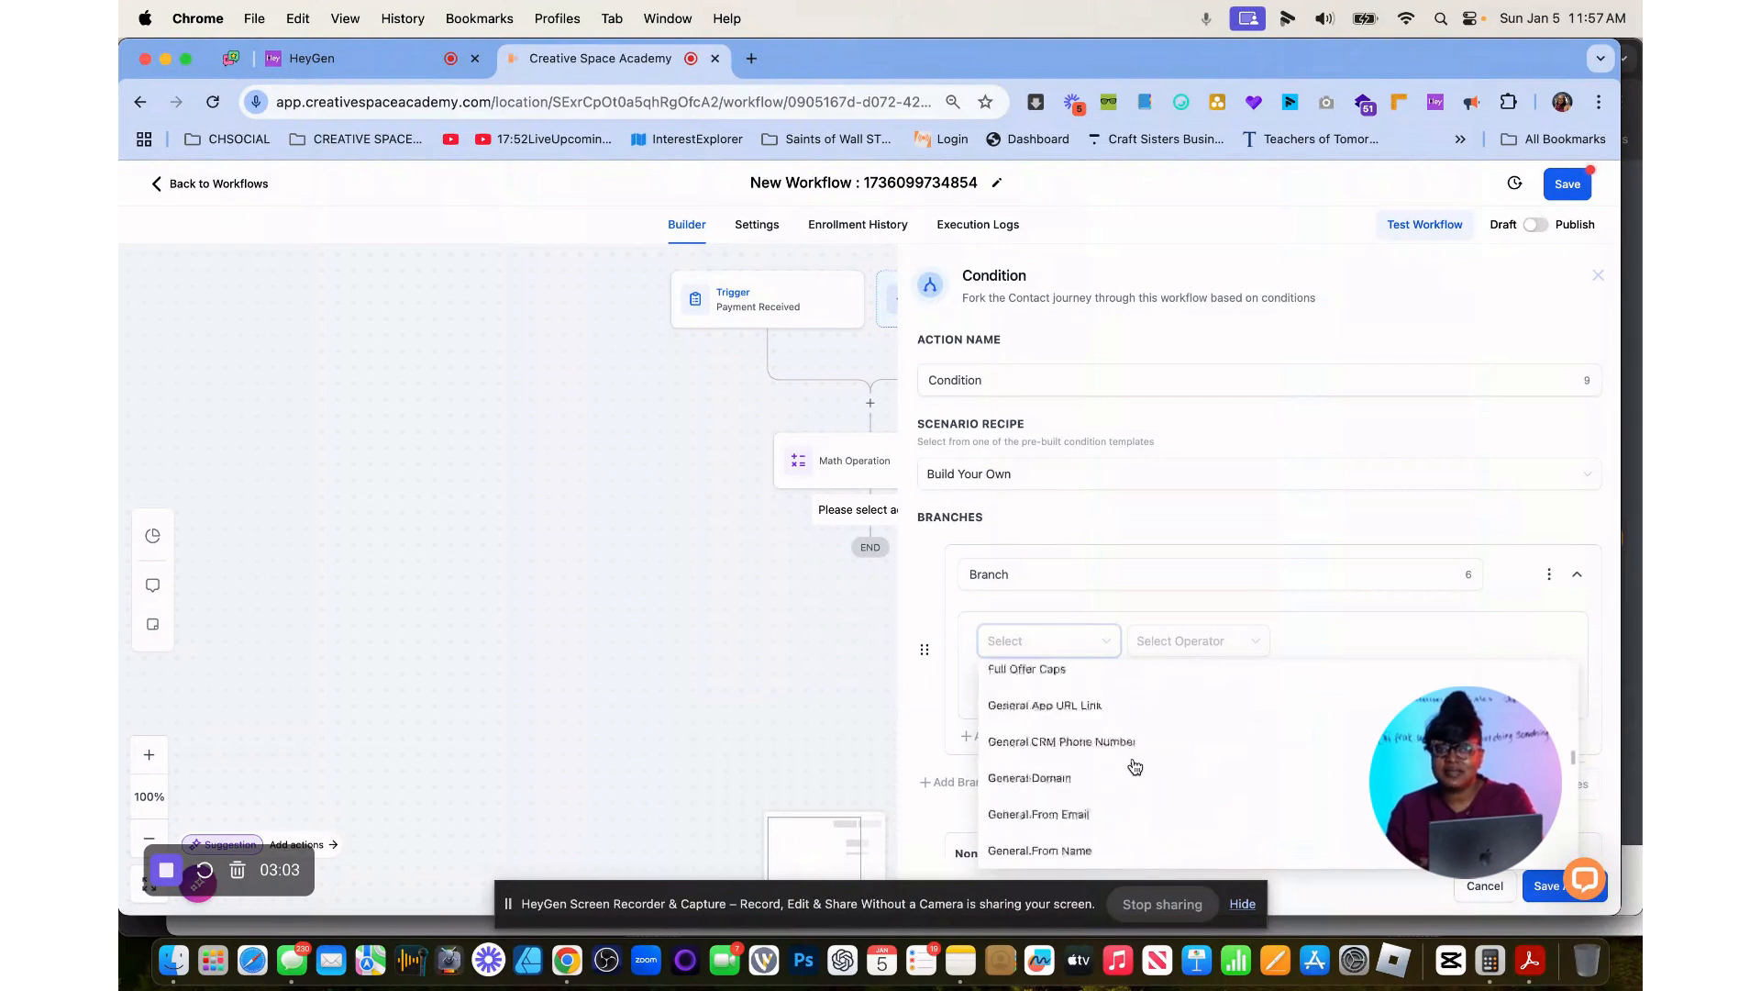
scroll(1134, 767, down, 10)
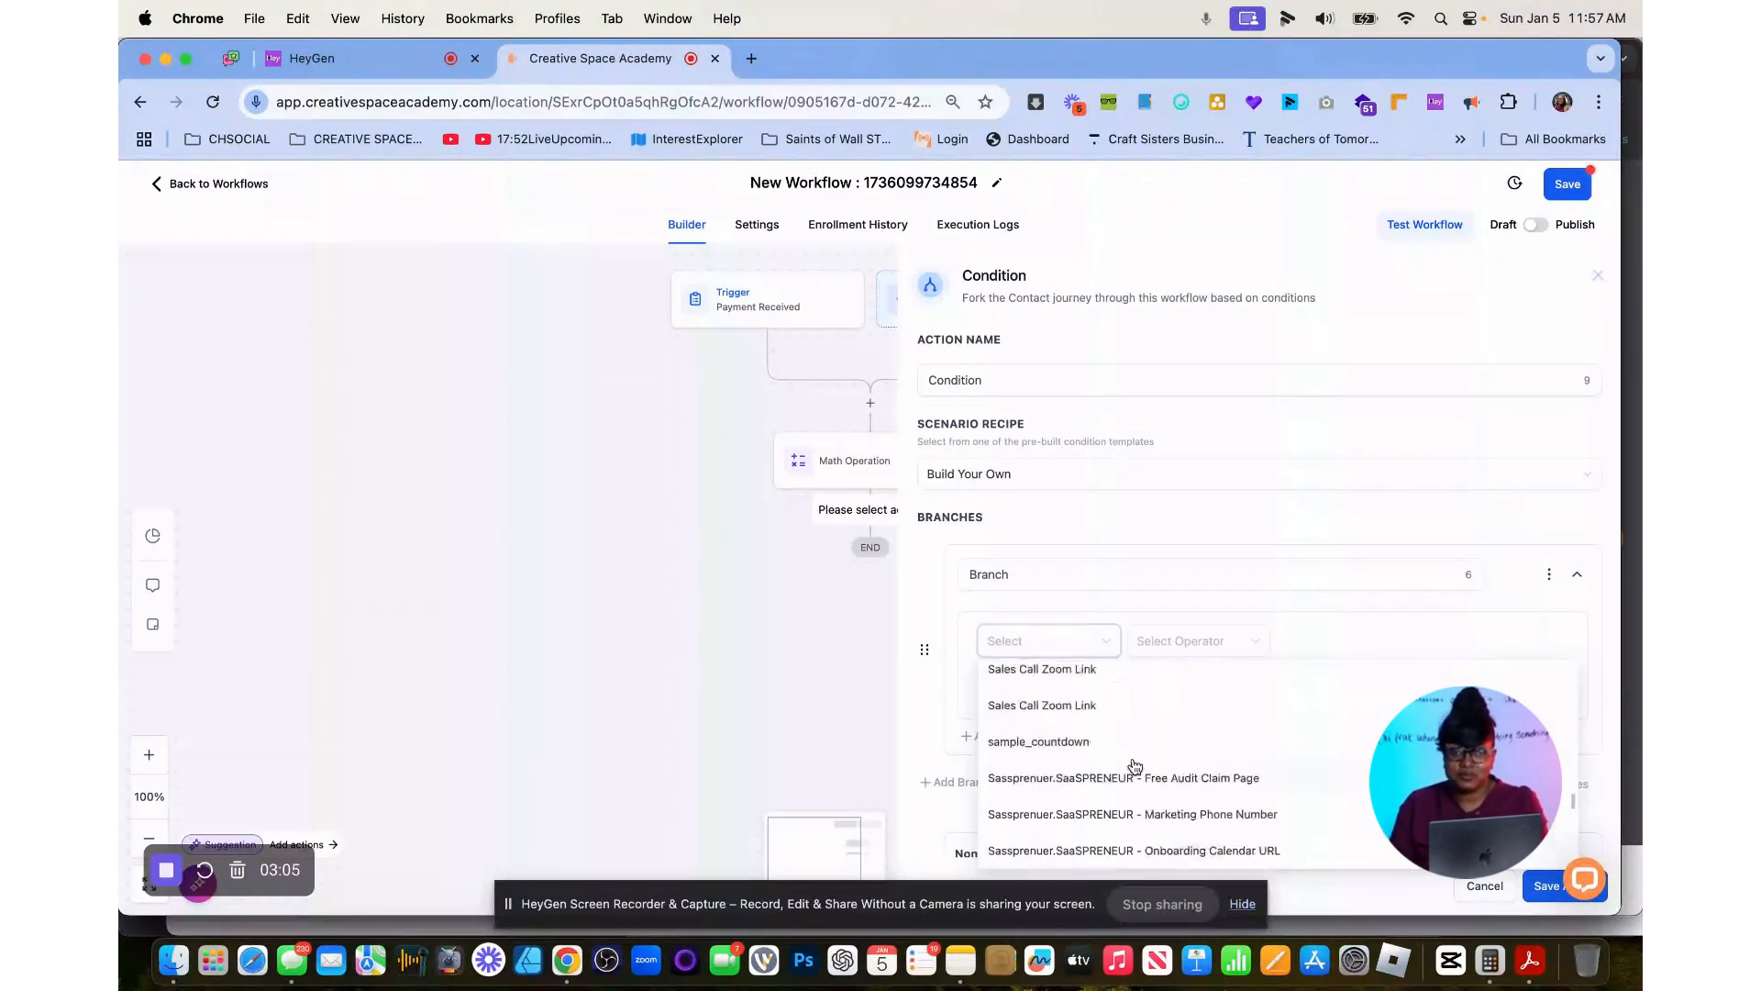
scroll(1135, 767, up, 2)
click(1109, 820)
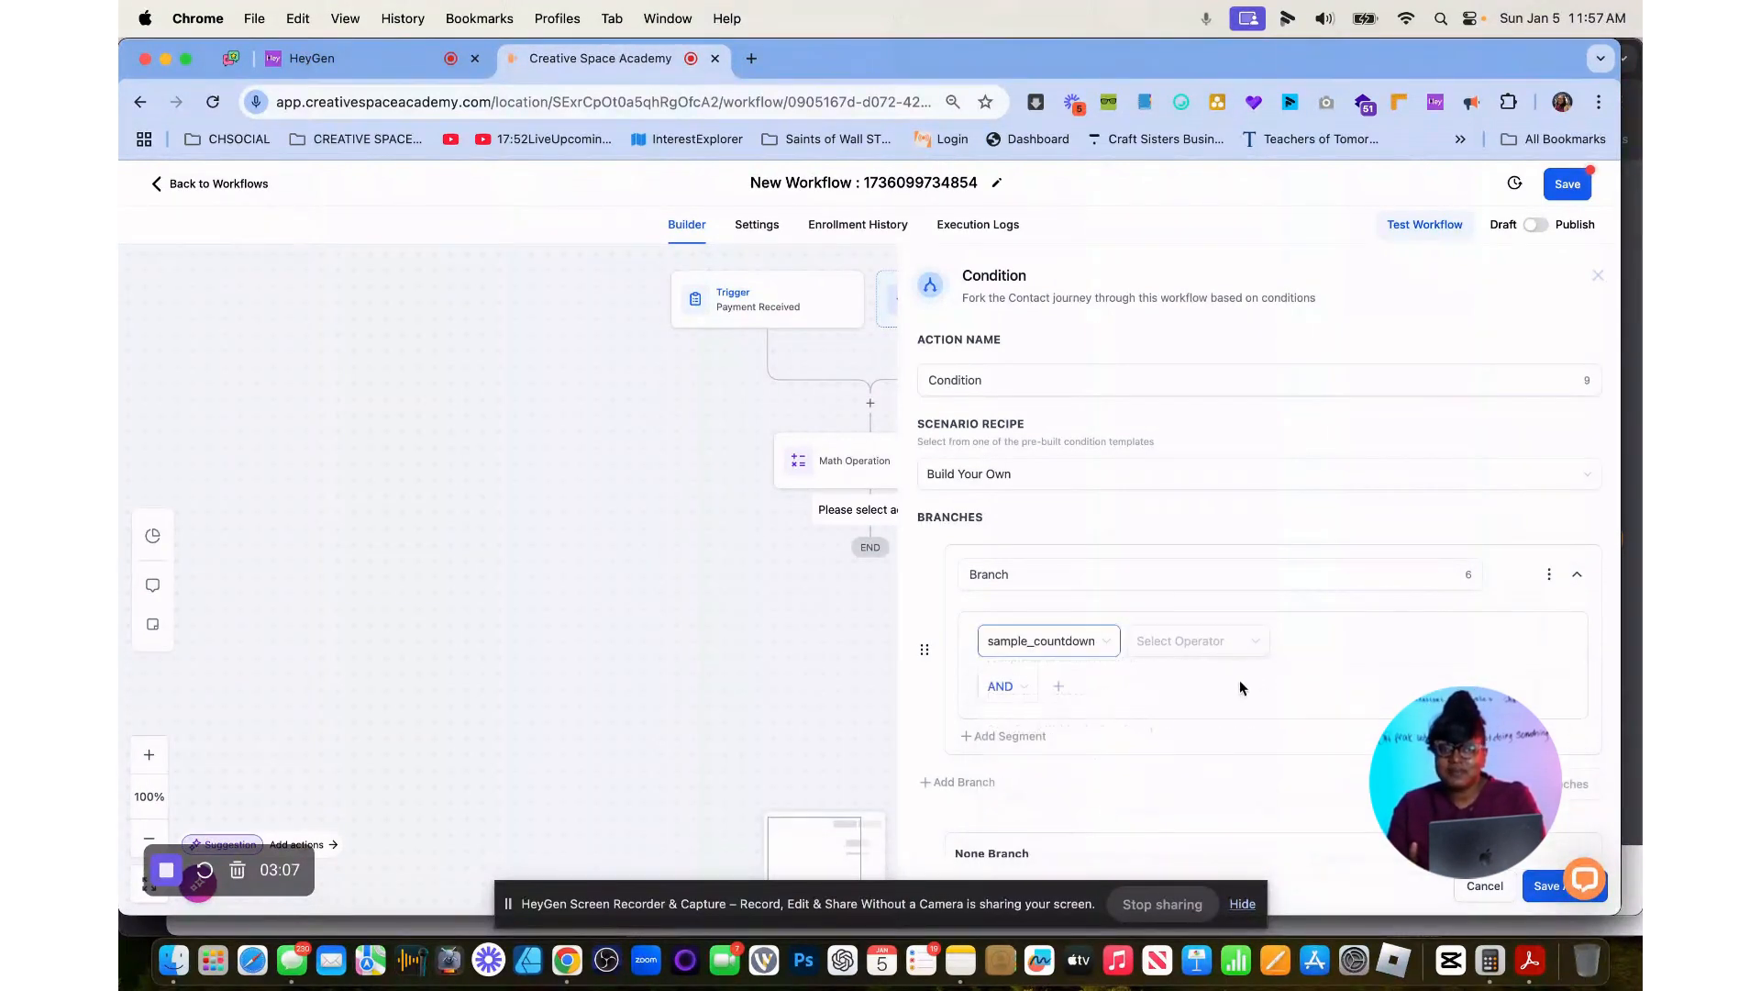
Set the branch condition's operator to Is and its value to 0, and save the Condition action.
click(1225, 647)
click(1208, 687)
click(1414, 645)
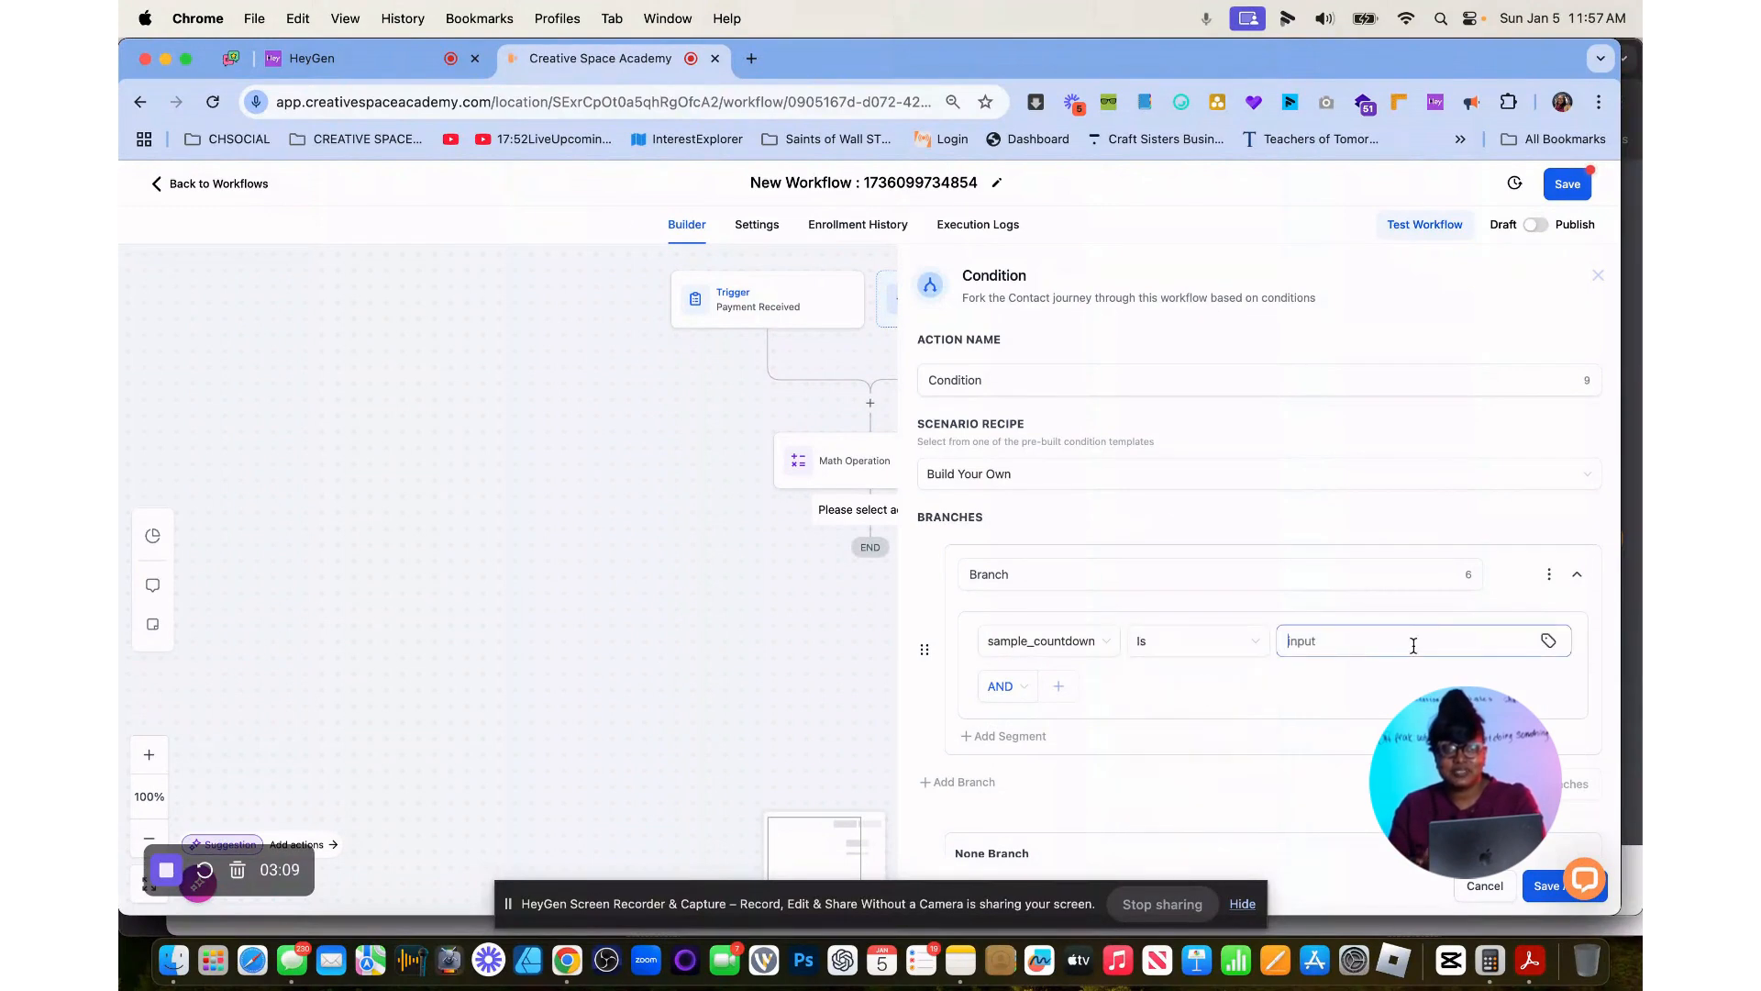
text(0)
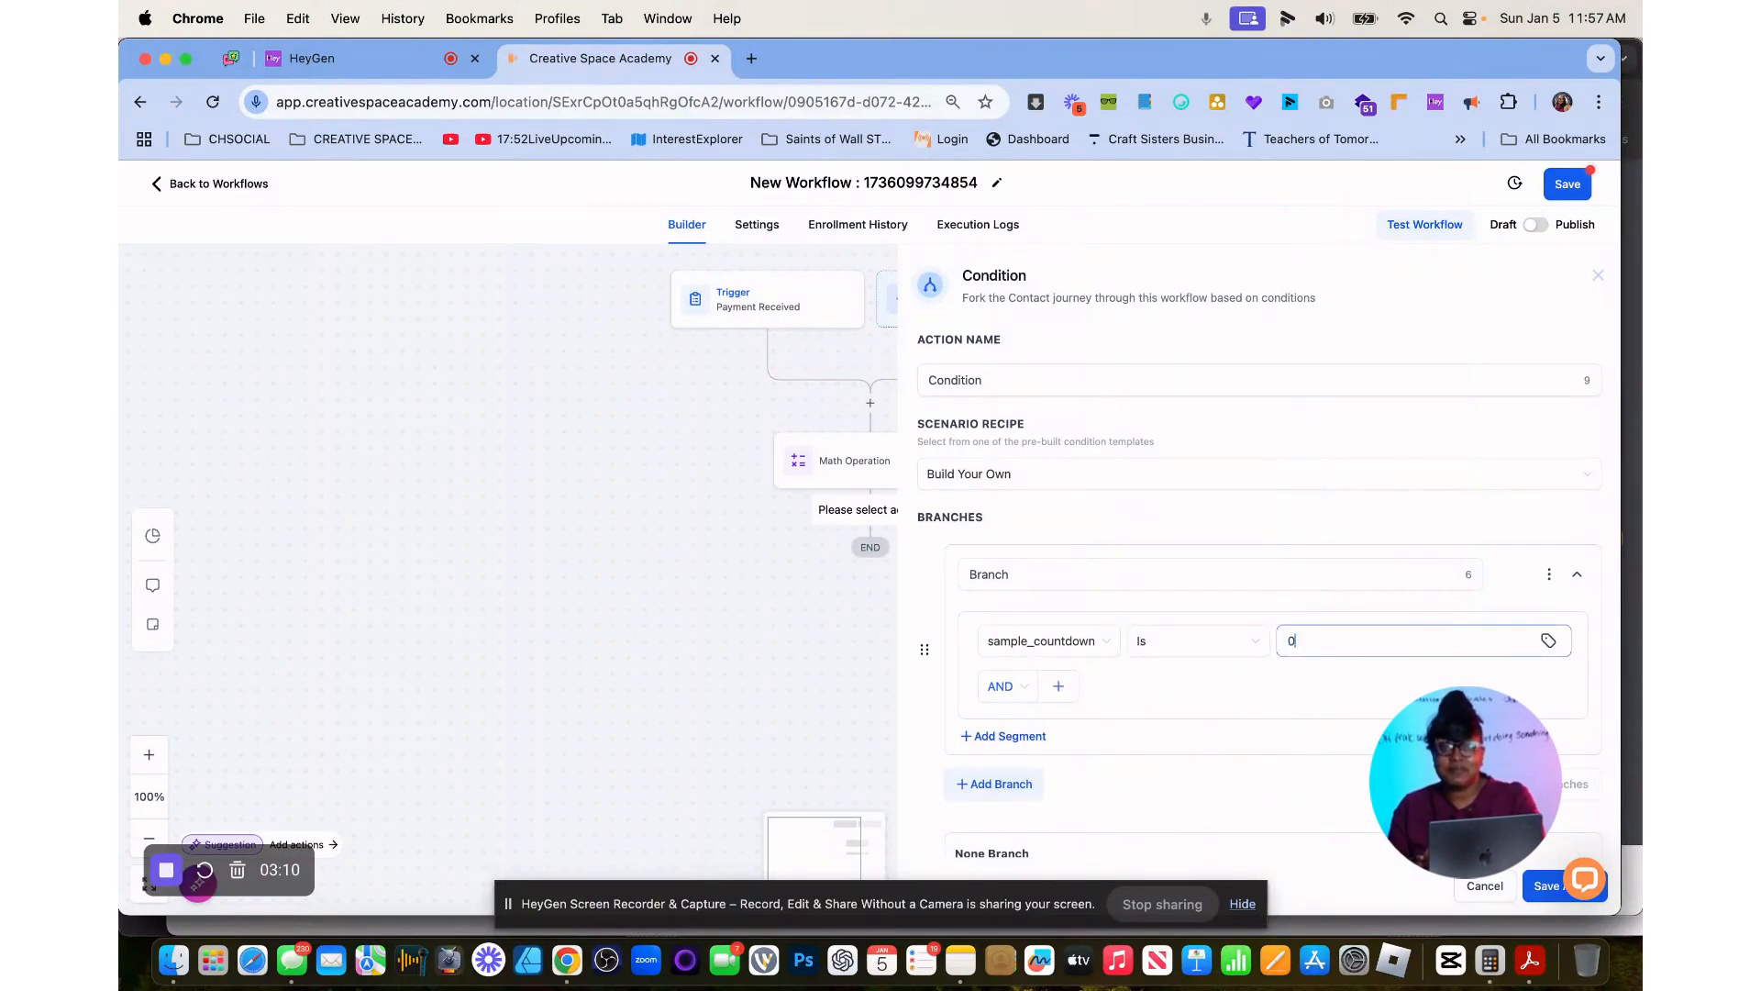
click(1549, 886)
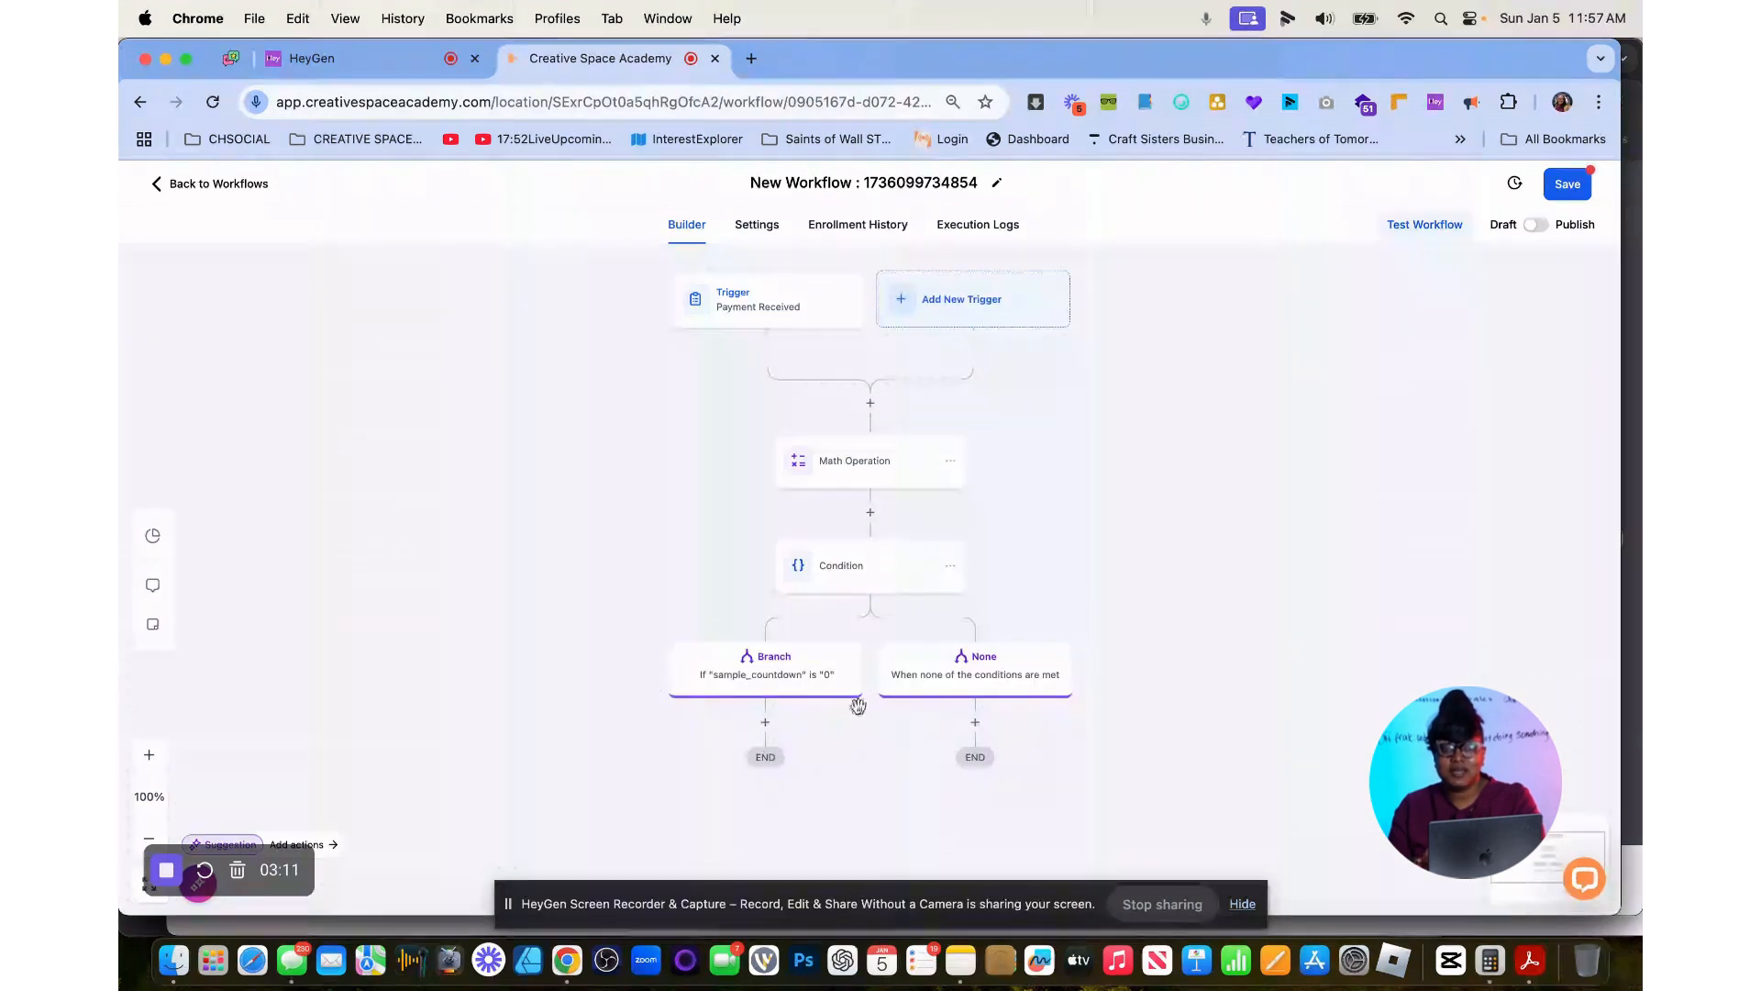
Insert a Send Internal Notification action in the sample_countdown branch, using the search "int".
click(766, 723)
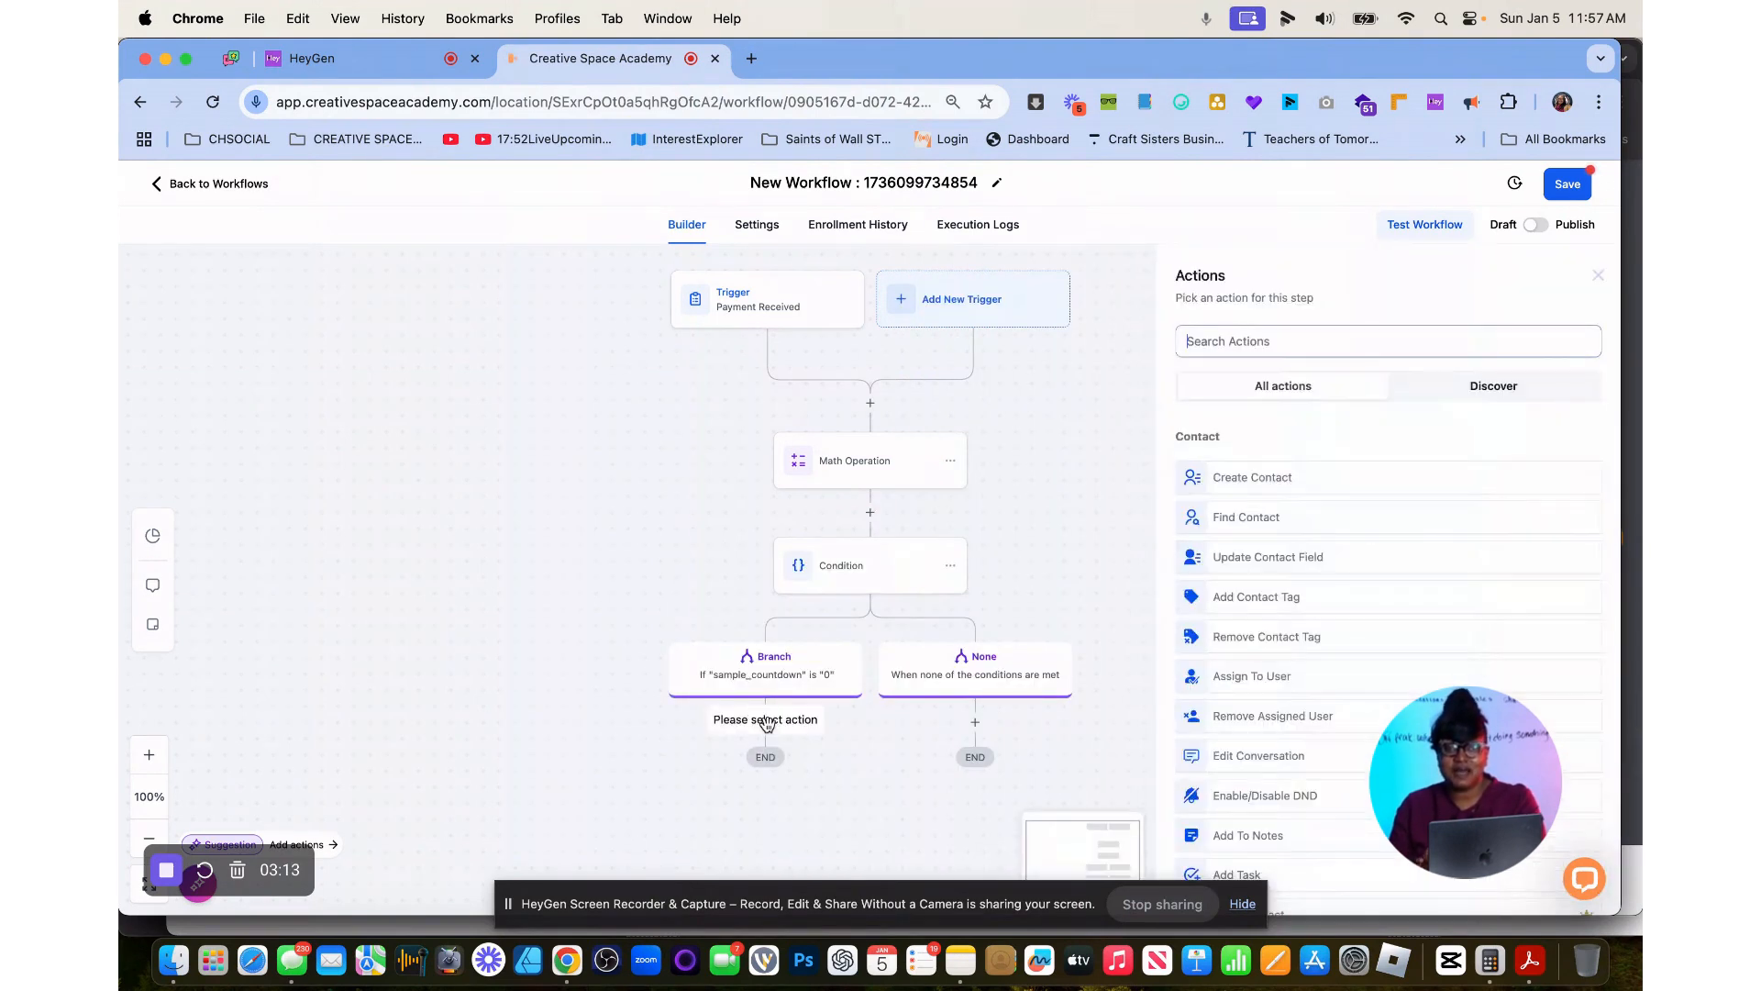
click(1260, 346)
text(int)
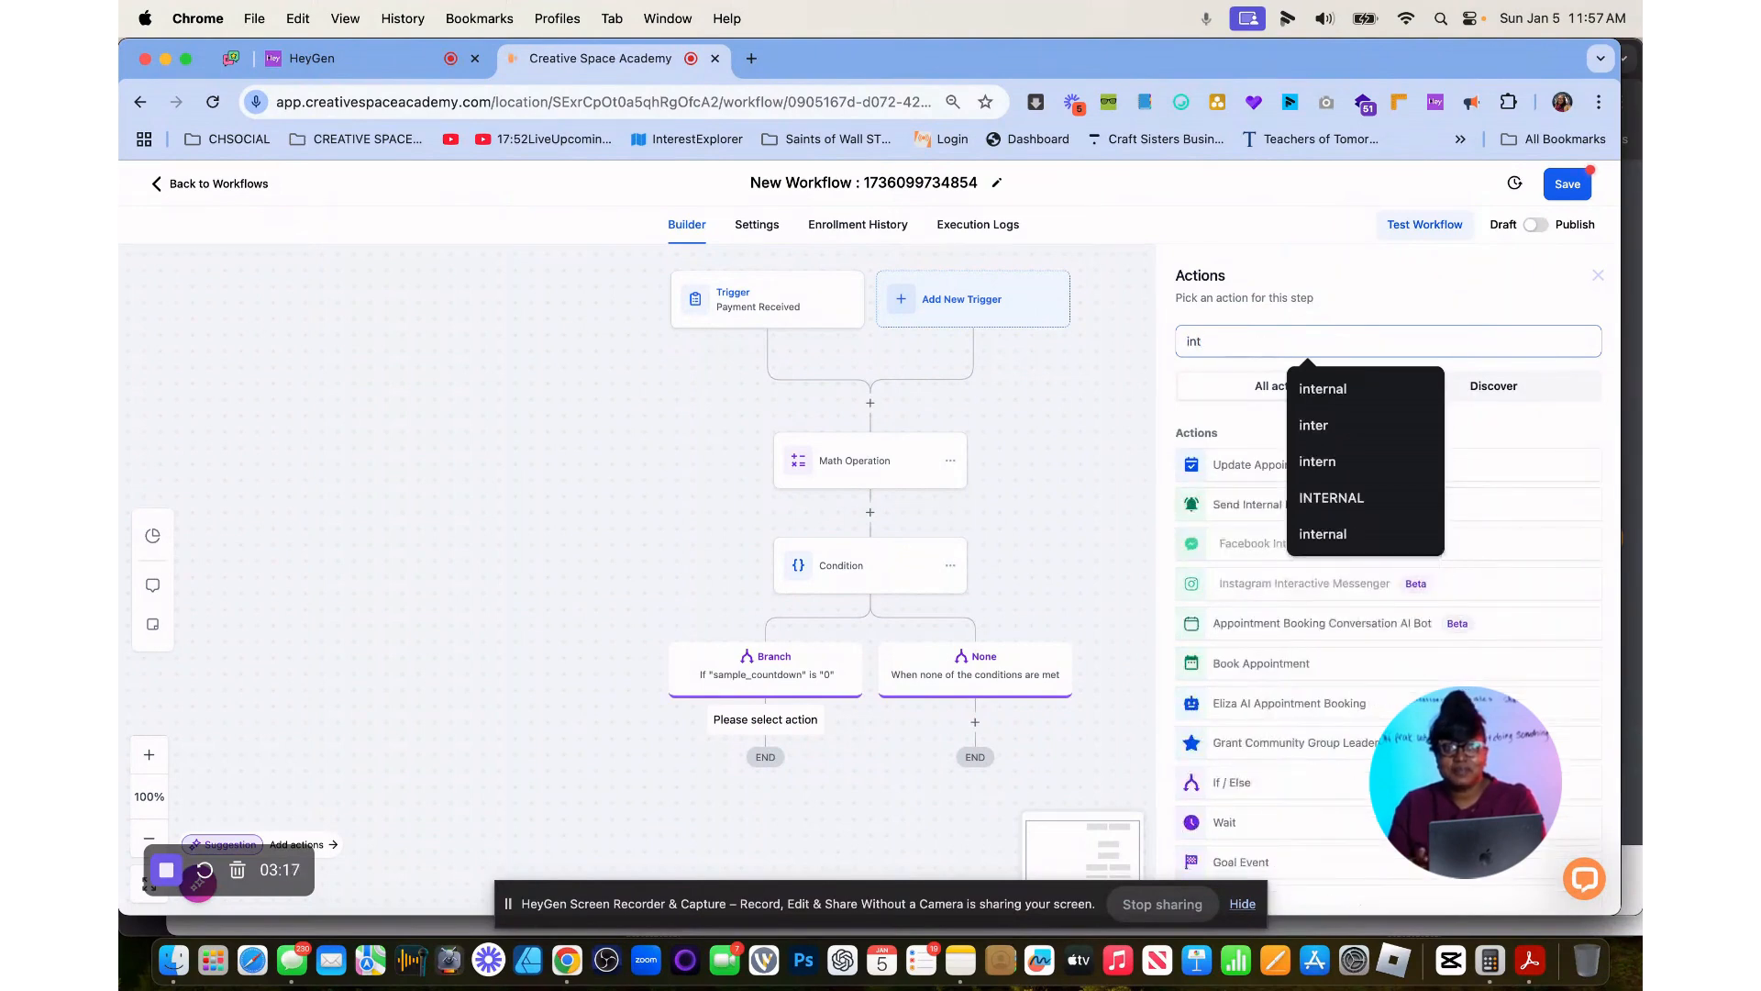
click(1233, 503)
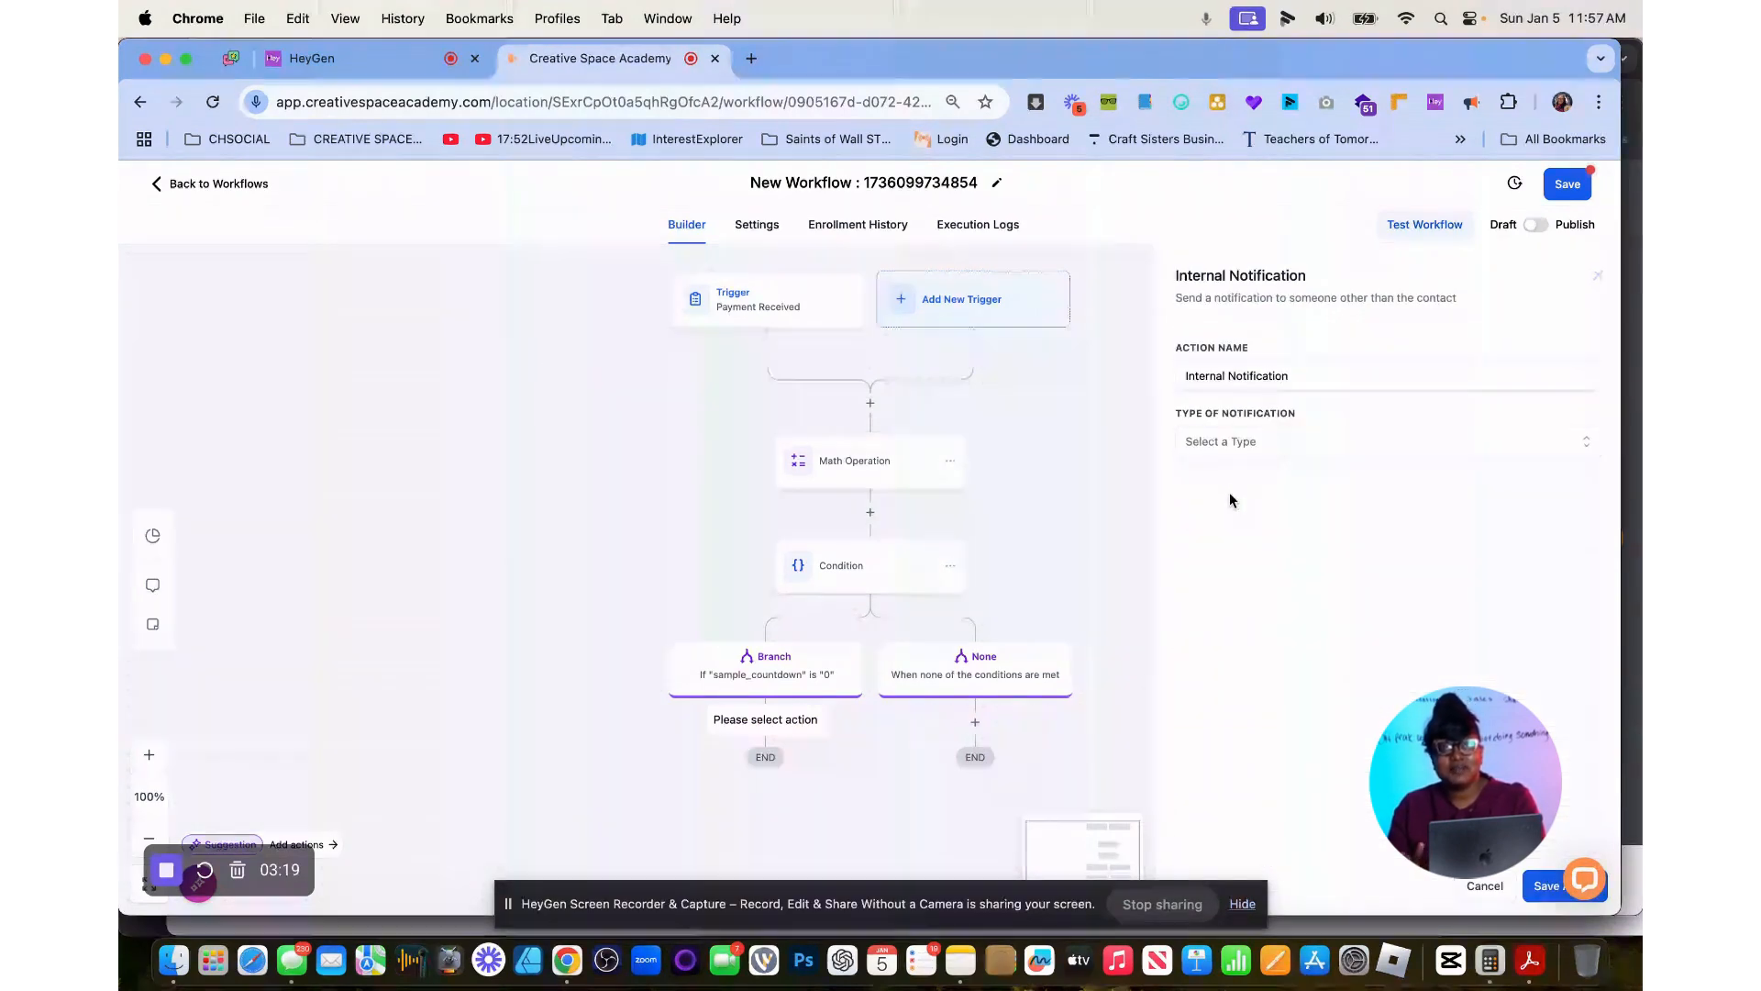
Set the internal notification's type to SMS and its user type to All Users.
click(1229, 442)
click(1223, 532)
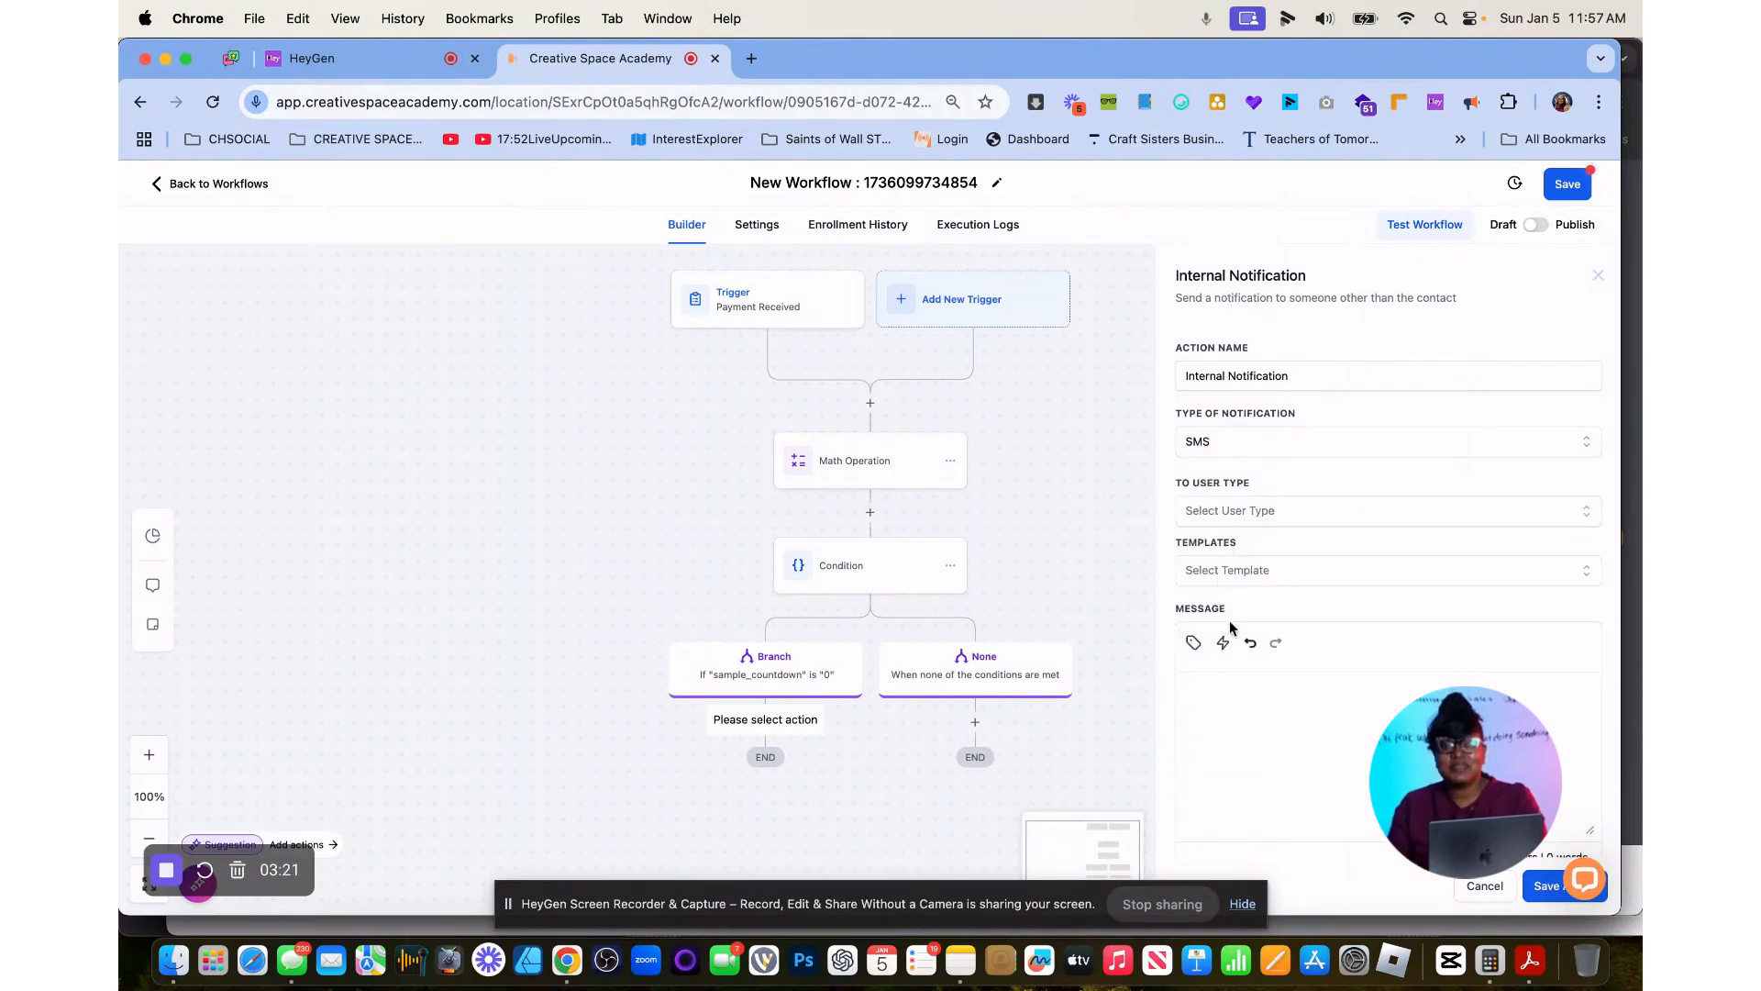
click(1248, 514)
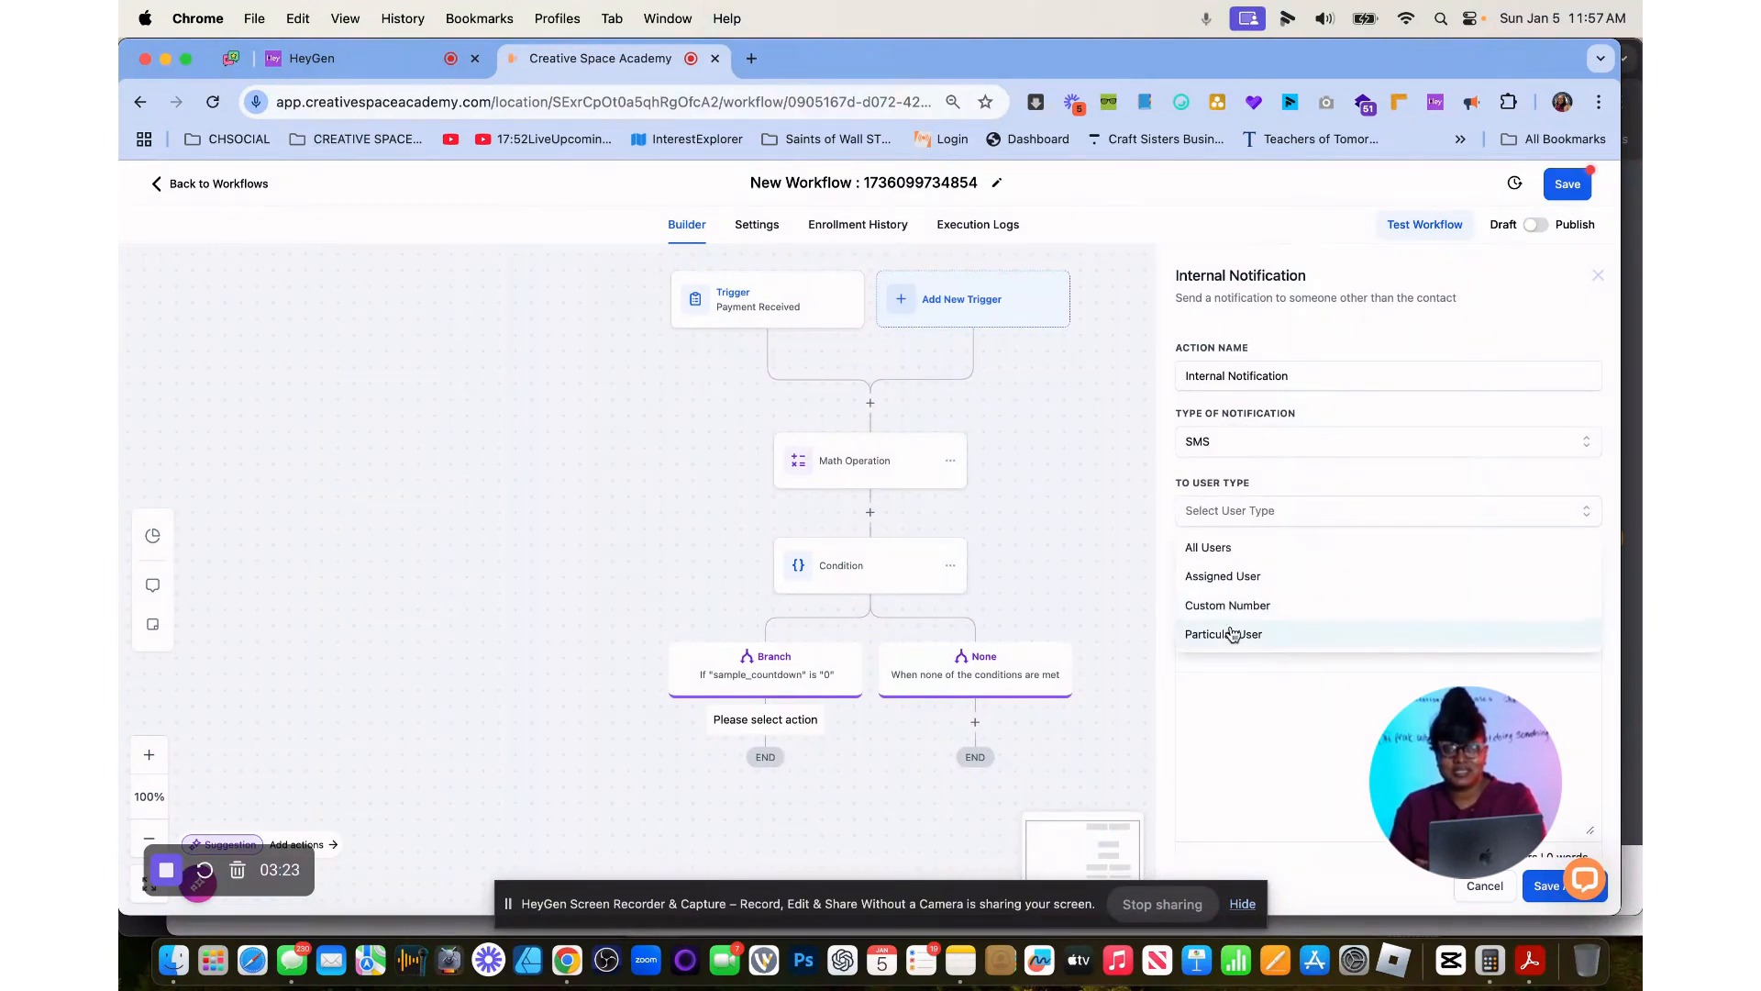
click(1220, 548)
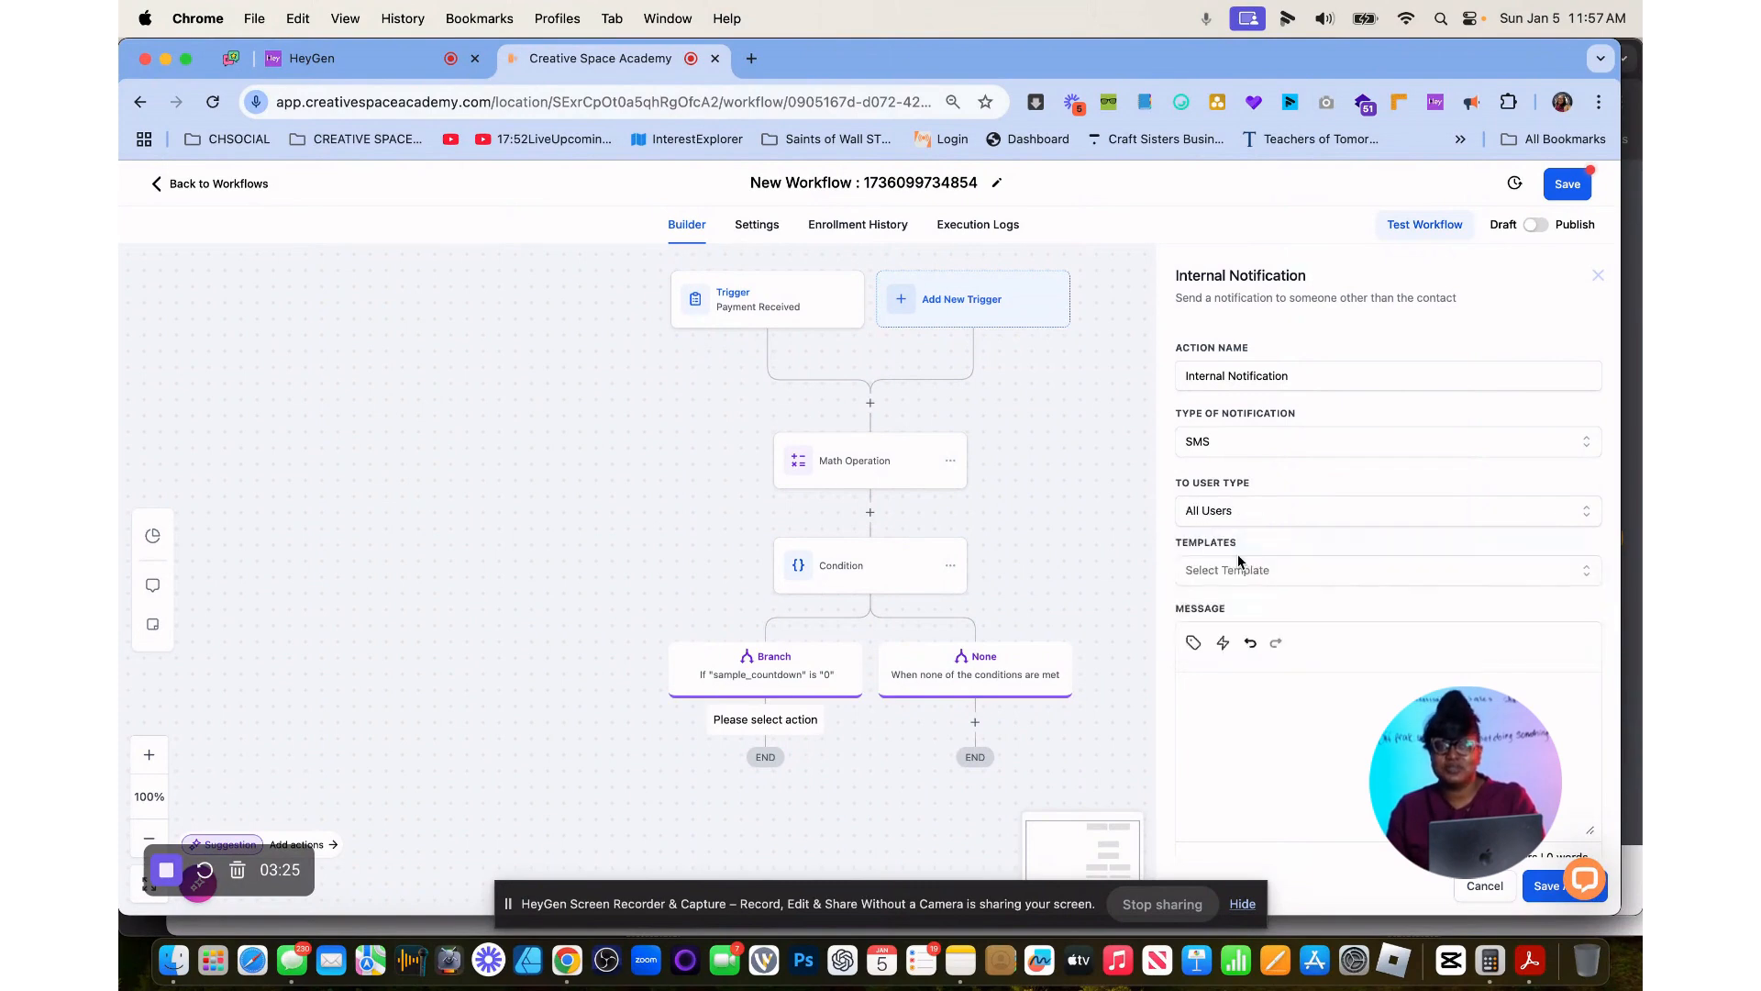
Write the SMS message as the user's first-name placeholder followed by "please replace with waiting list form", and save the notification action.
click(1194, 643)
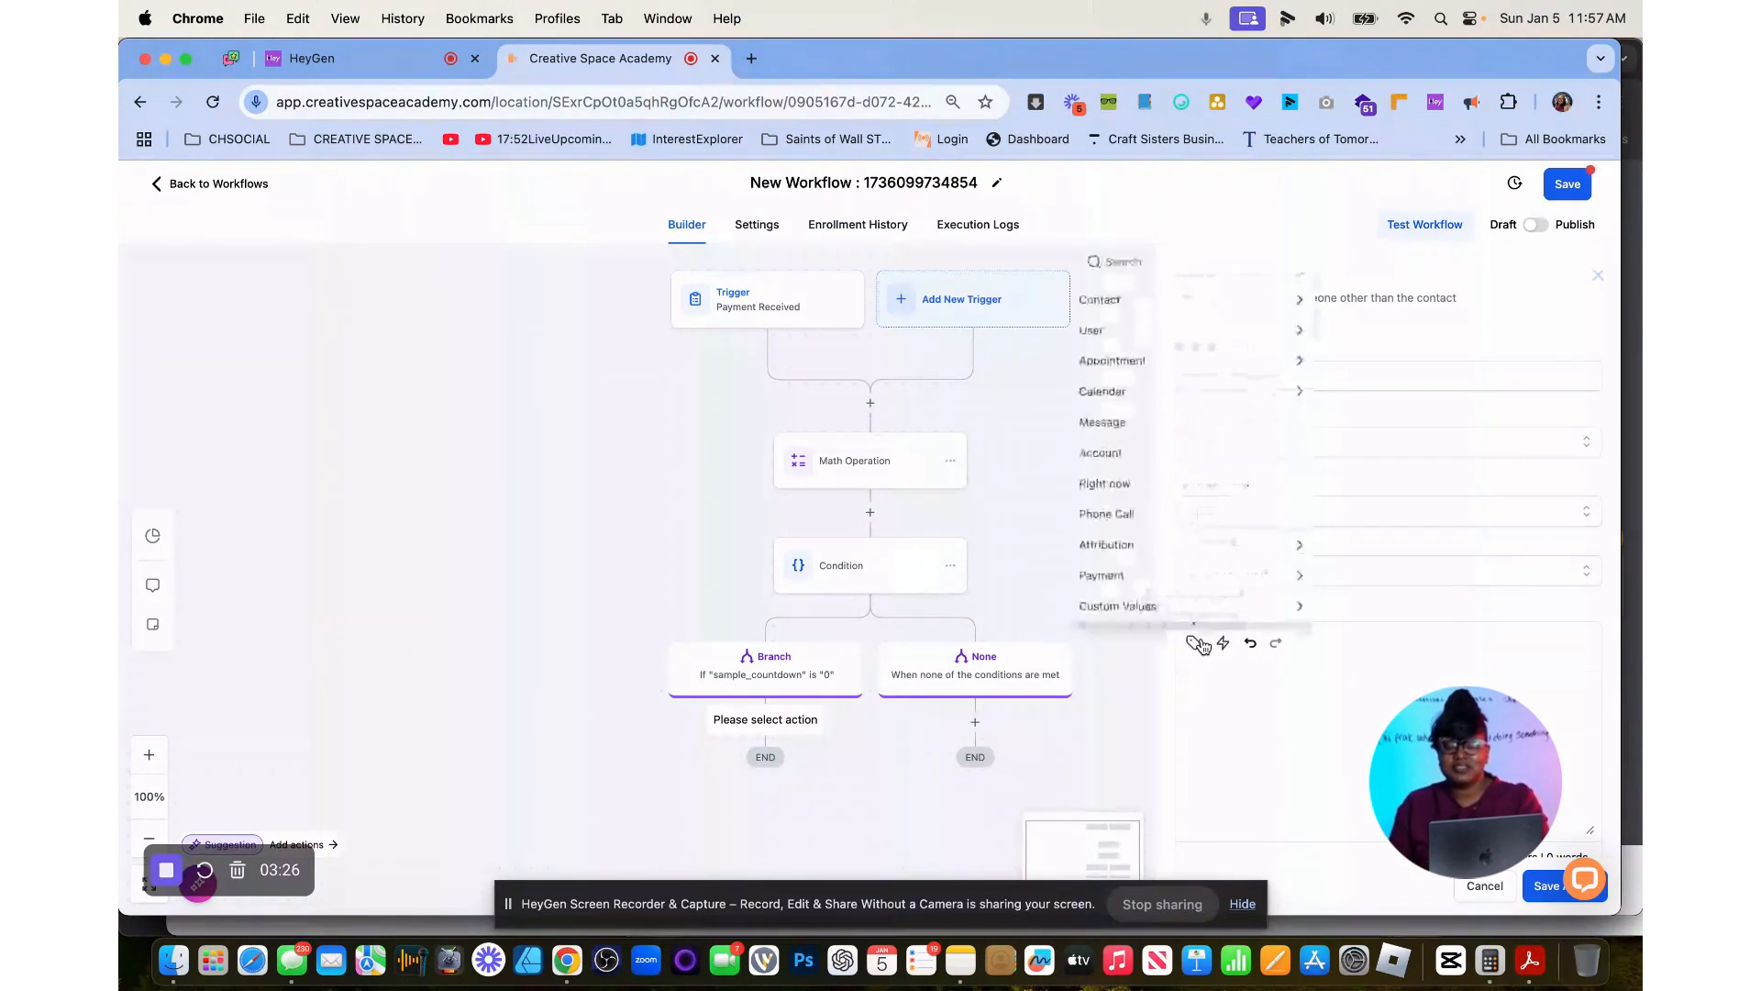
click(1175, 326)
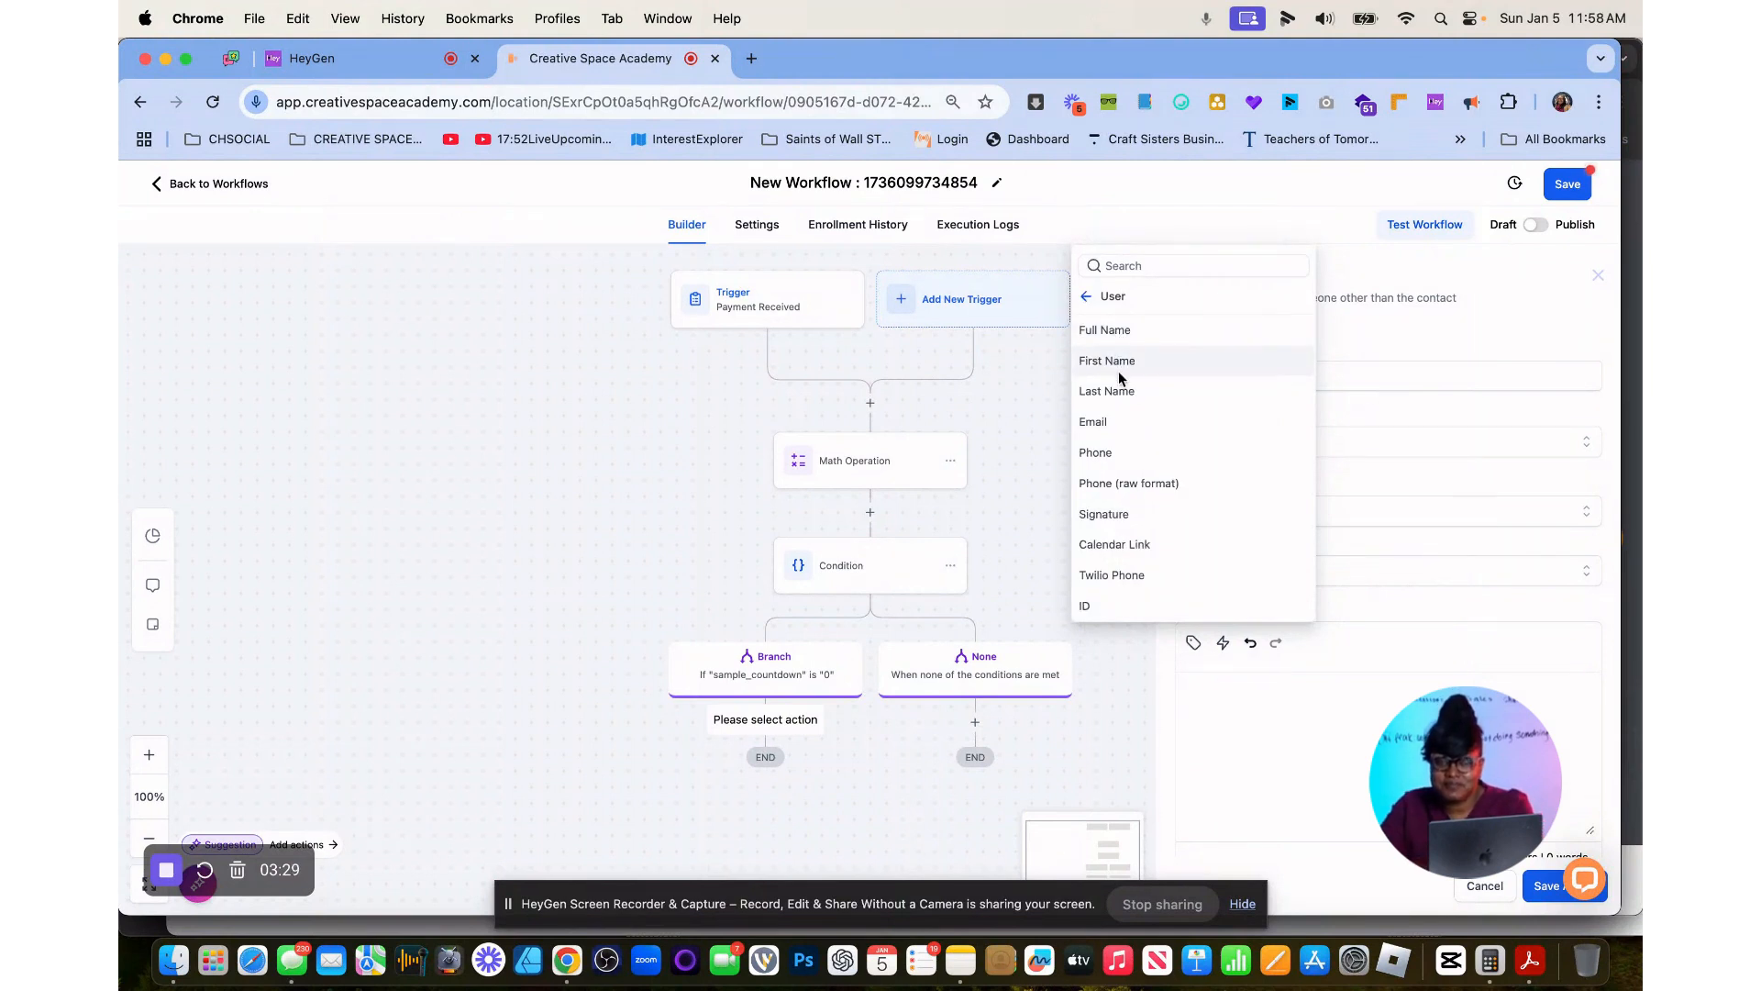
click(1121, 372)
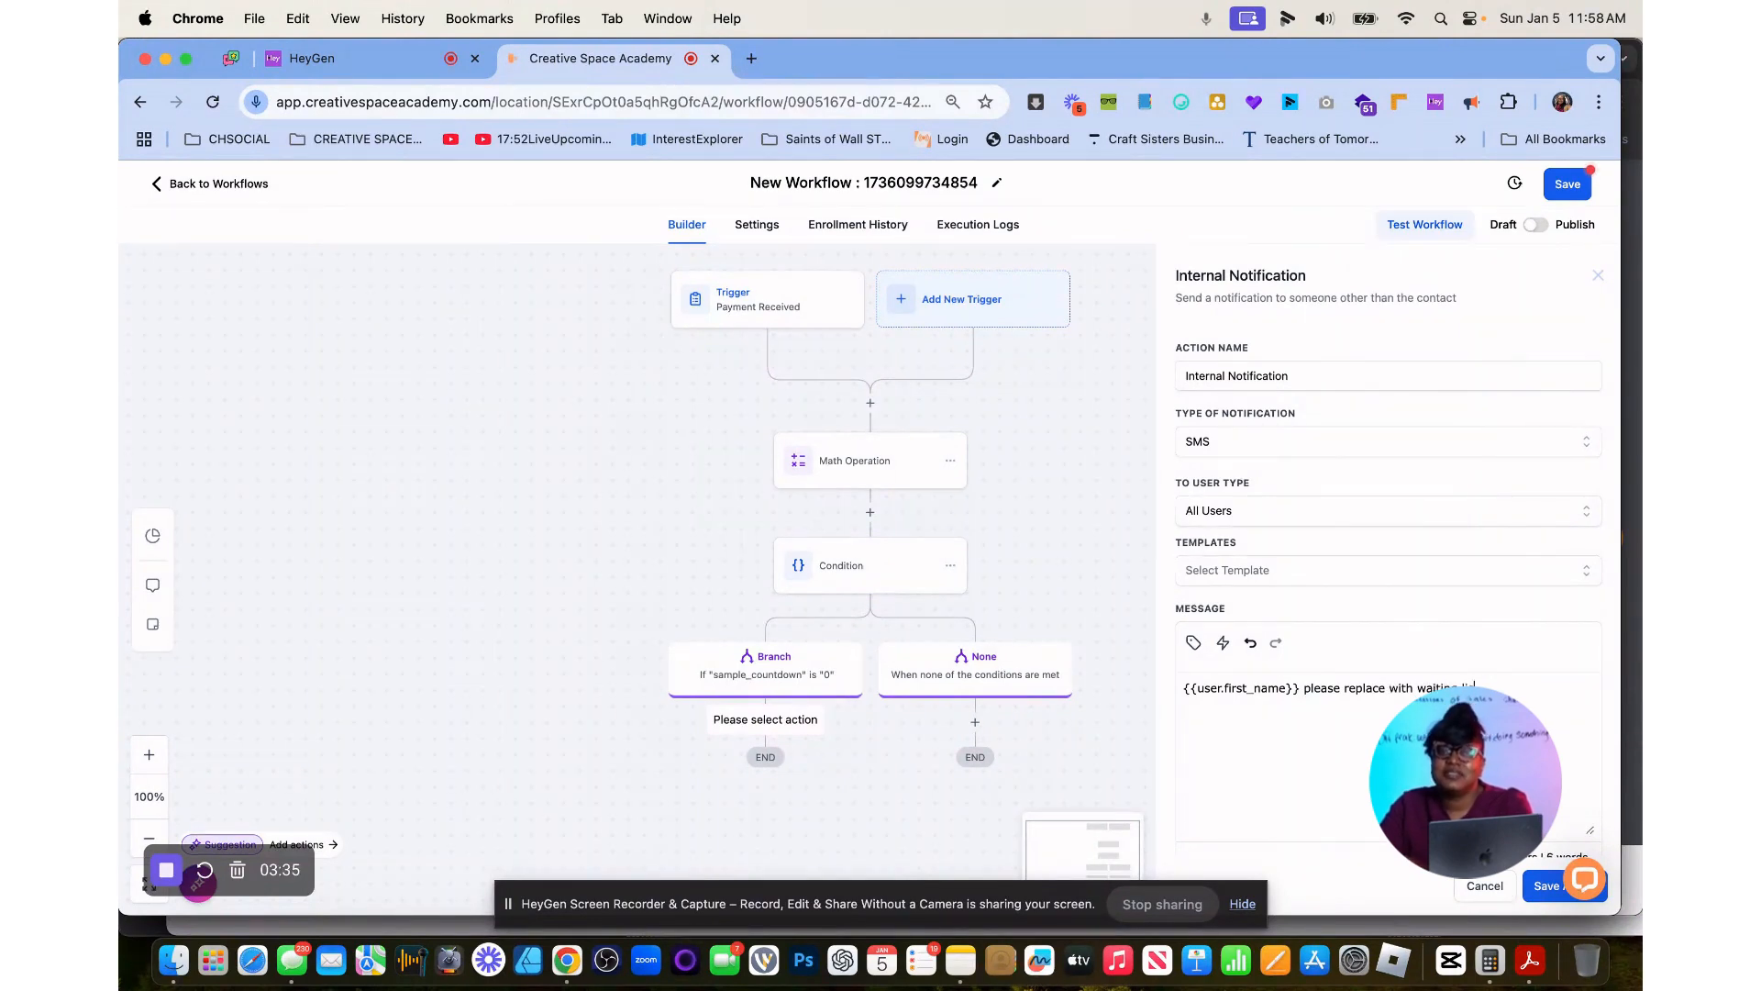
click(1547, 886)
Add an Update Custom Value action after the Internal Notification, using the search "custom".
click(765, 828)
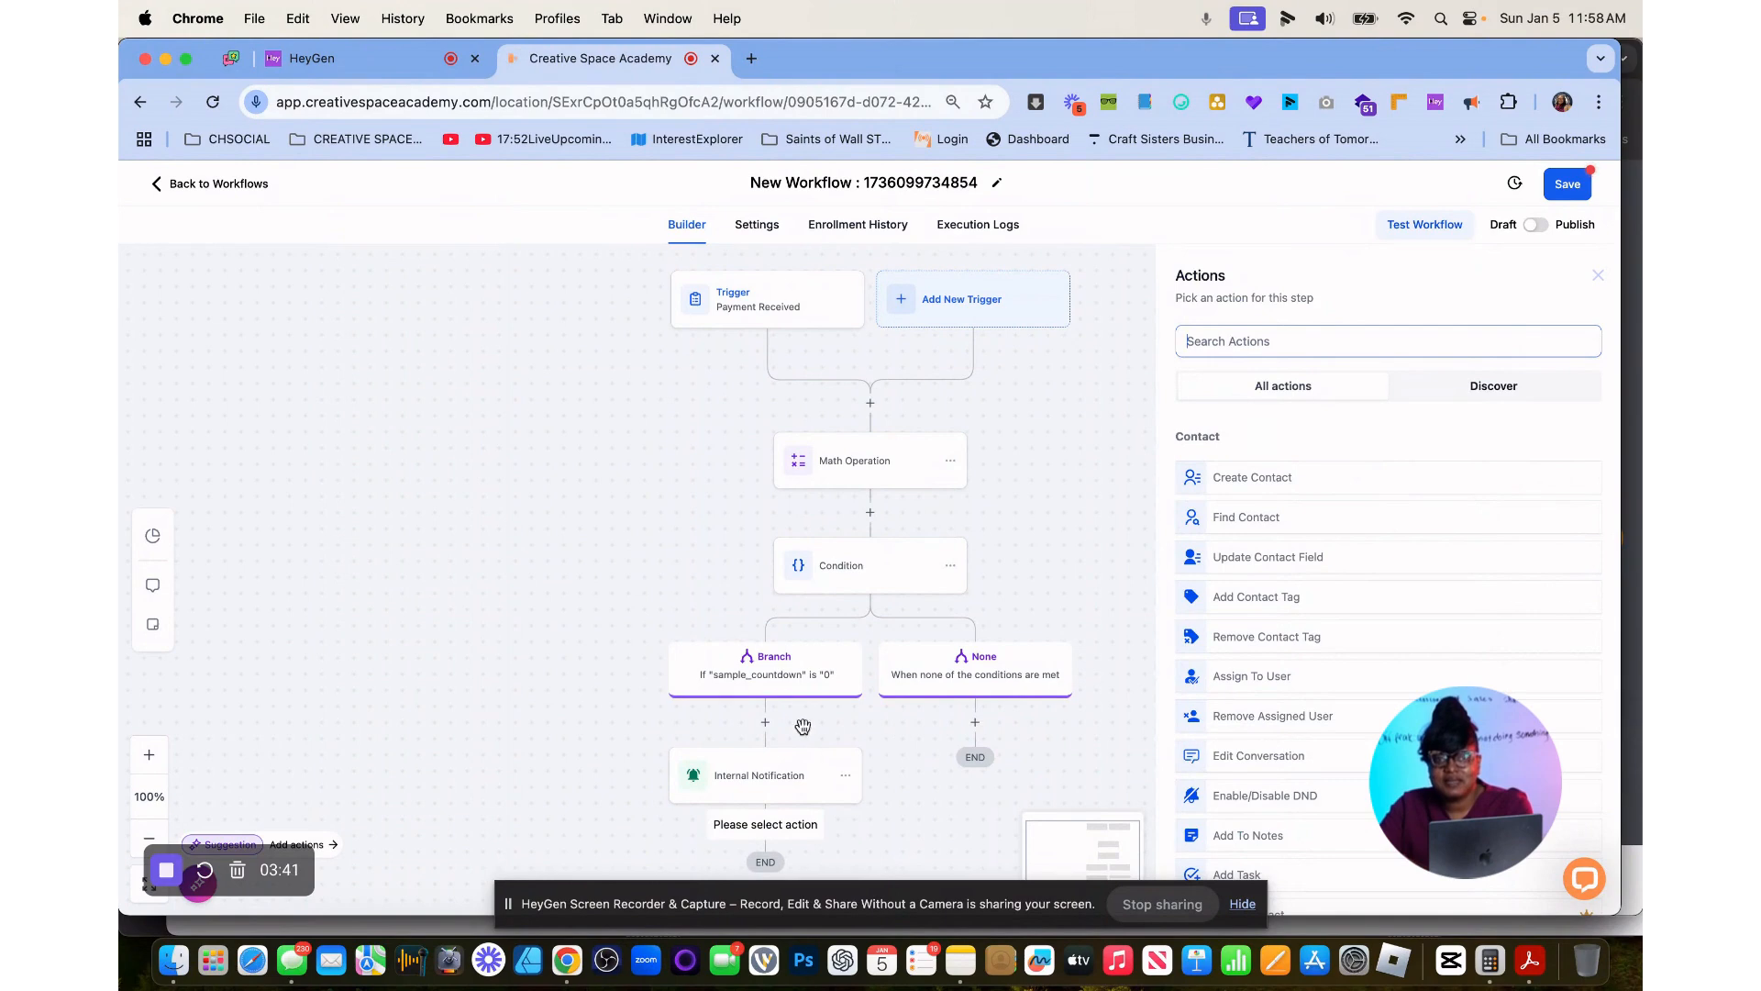
click(1362, 340)
text(custom)
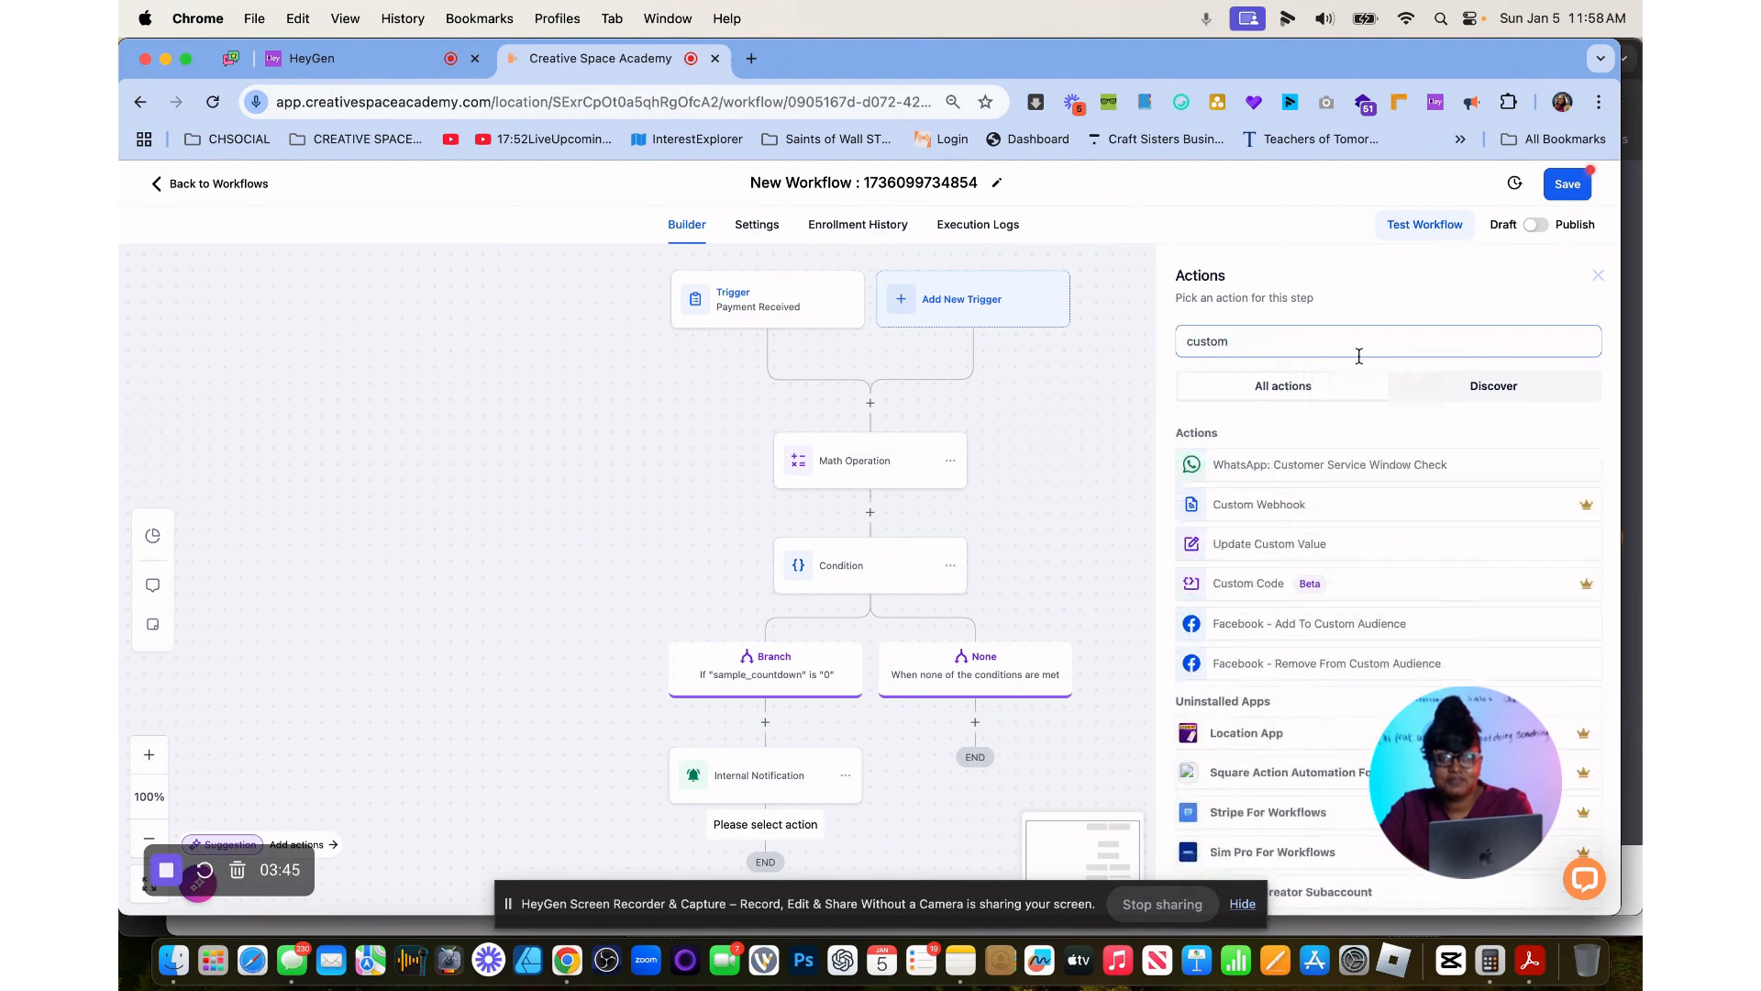
click(1282, 545)
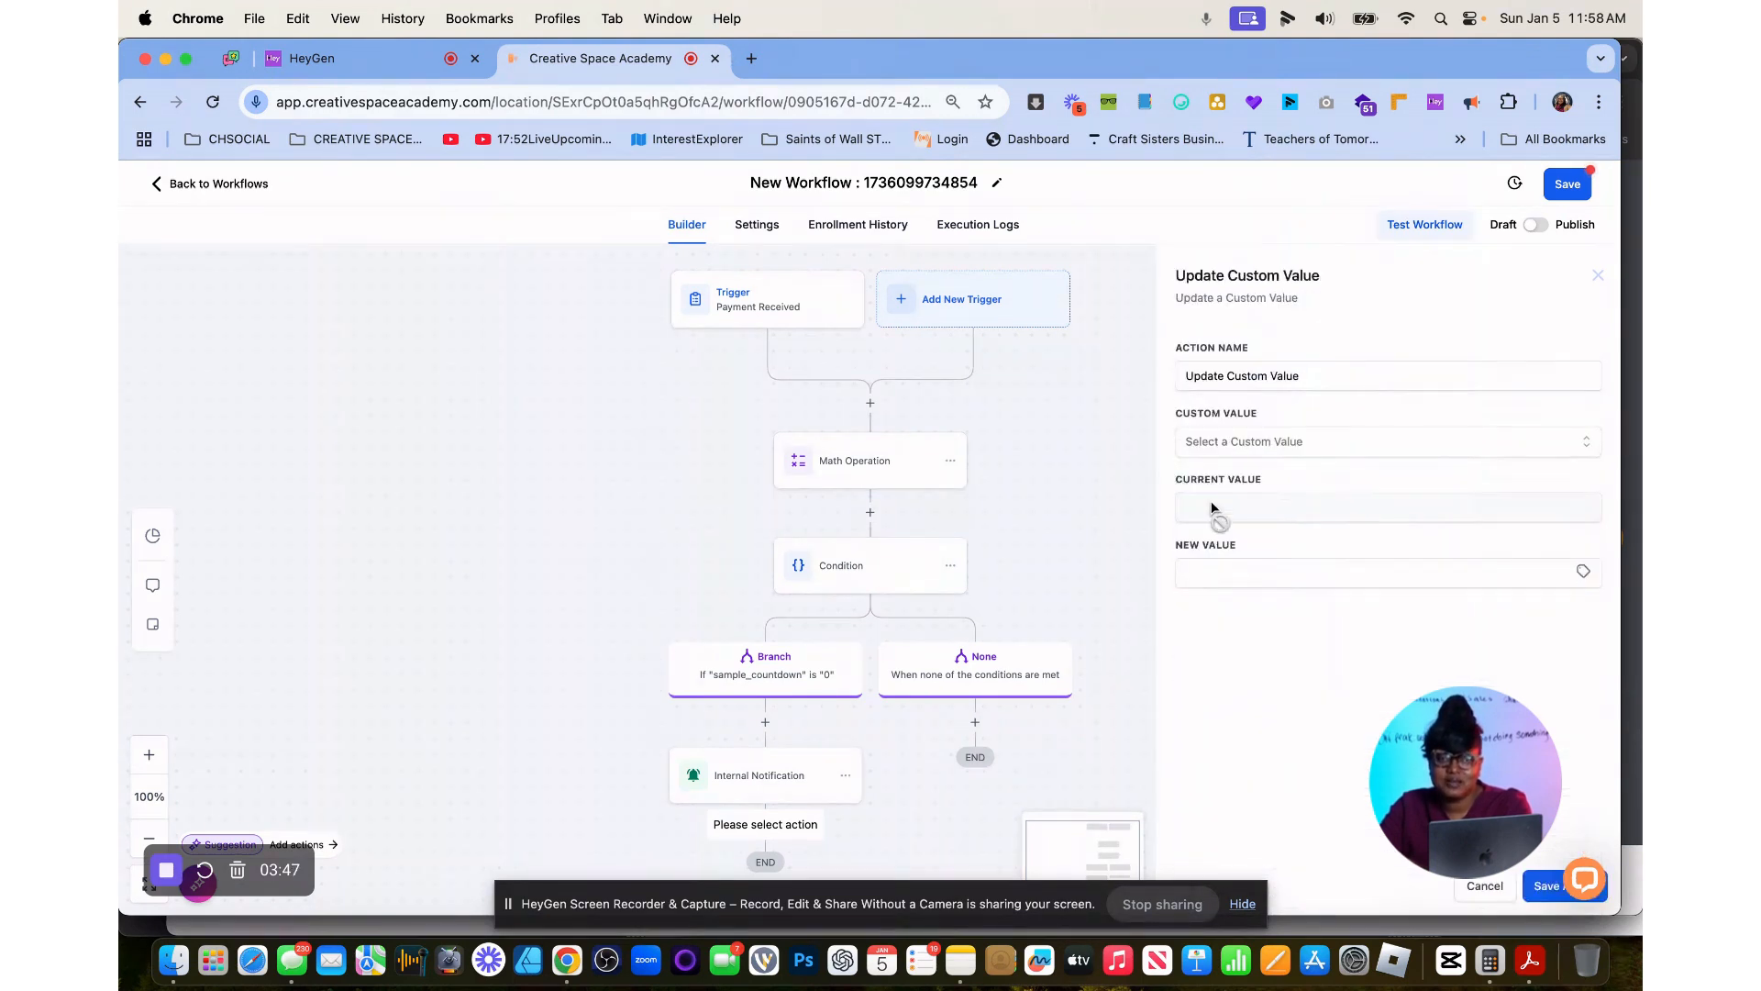
Choose sample_countdown as the custom value for the Update Custom Value action.
click(1211, 572)
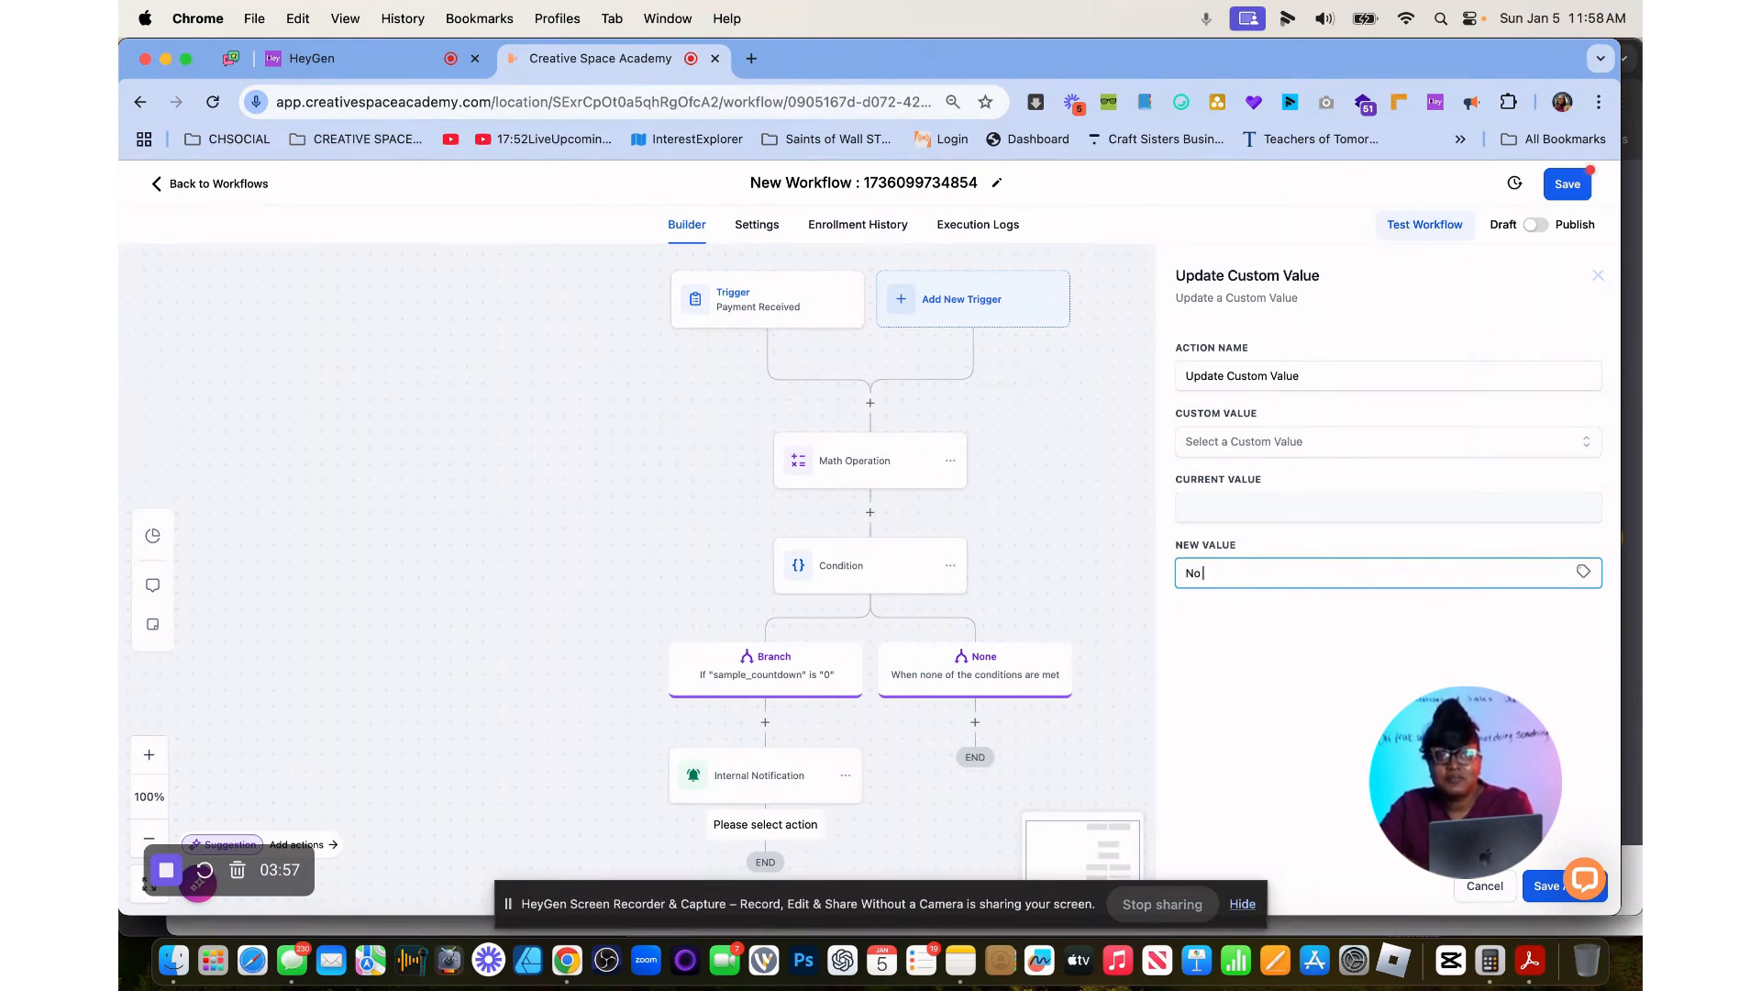
click(1548, 888)
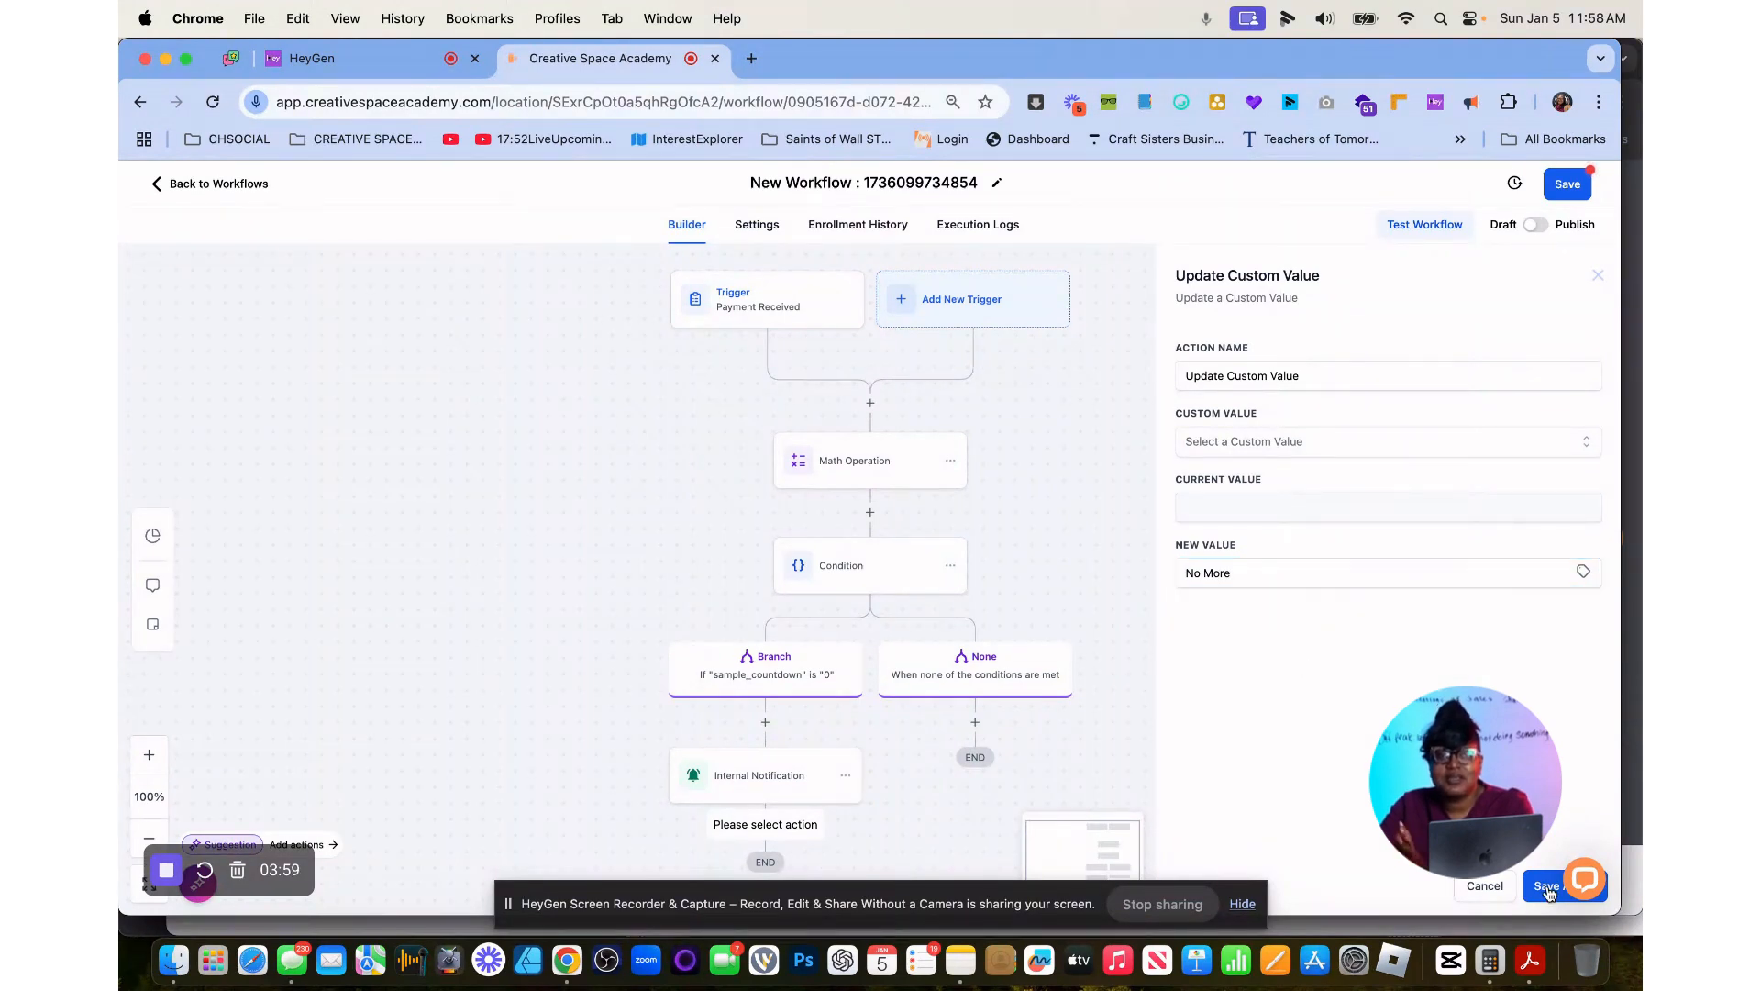
click(1310, 481)
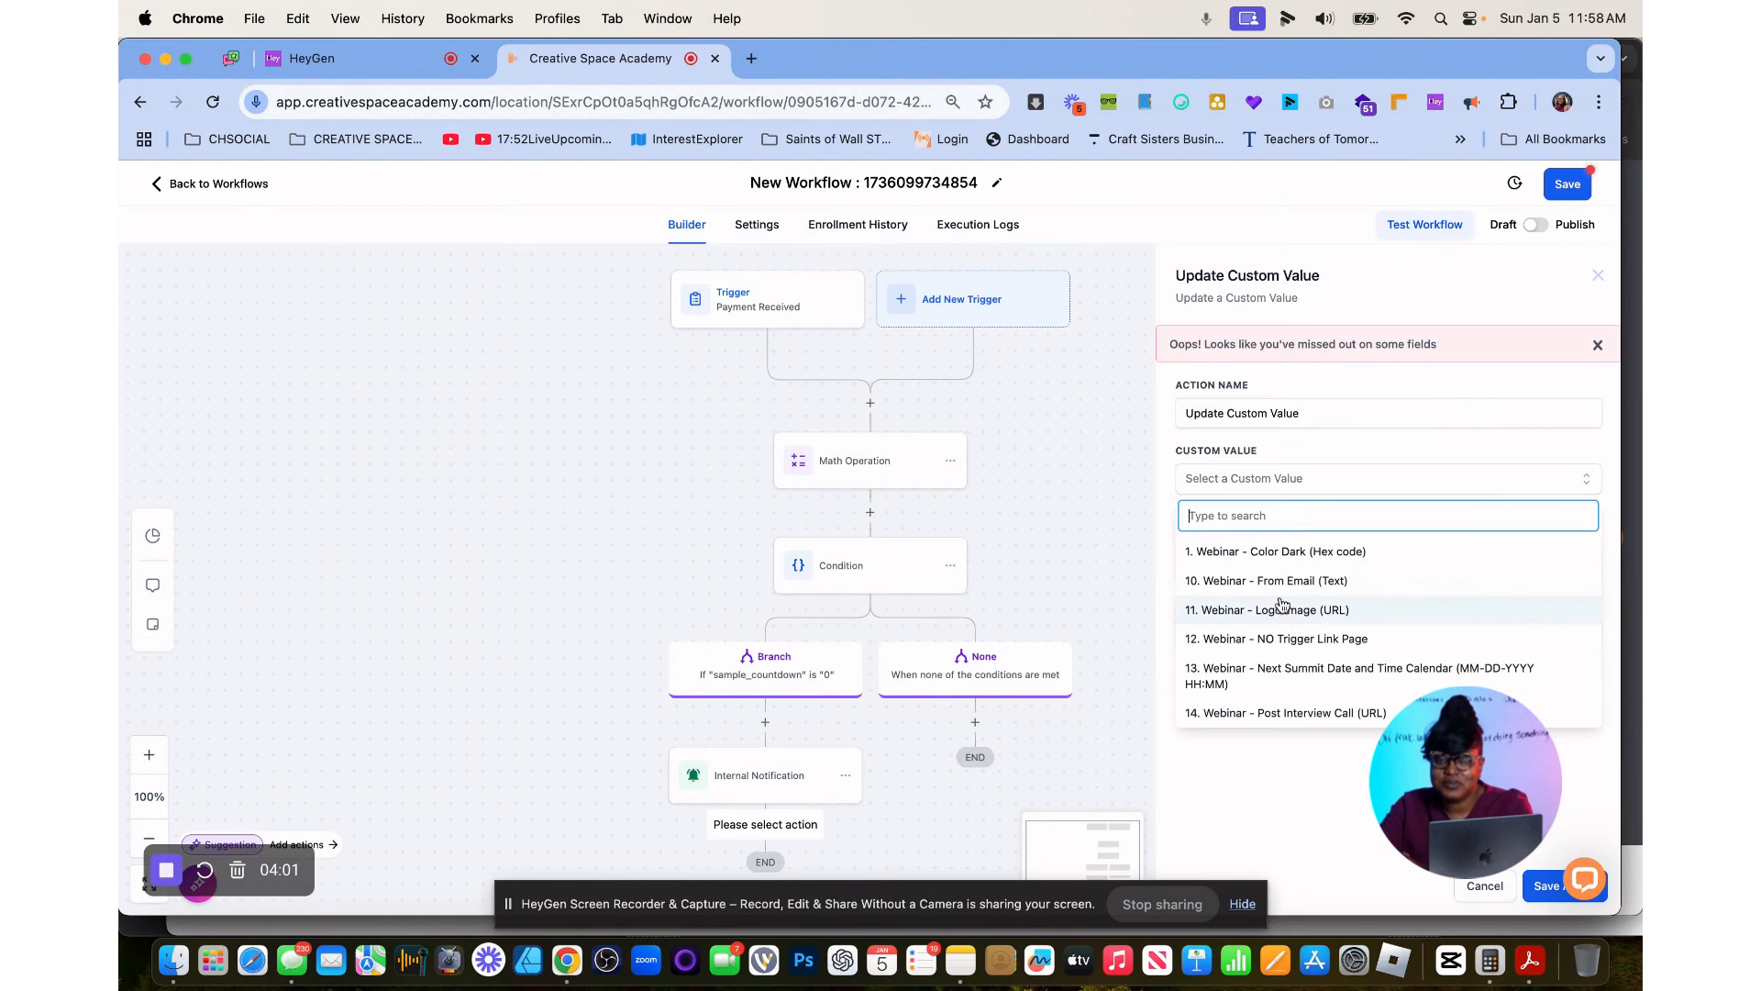
scroll(1283, 628, down, 10)
scroll(1282, 629, down, 15)
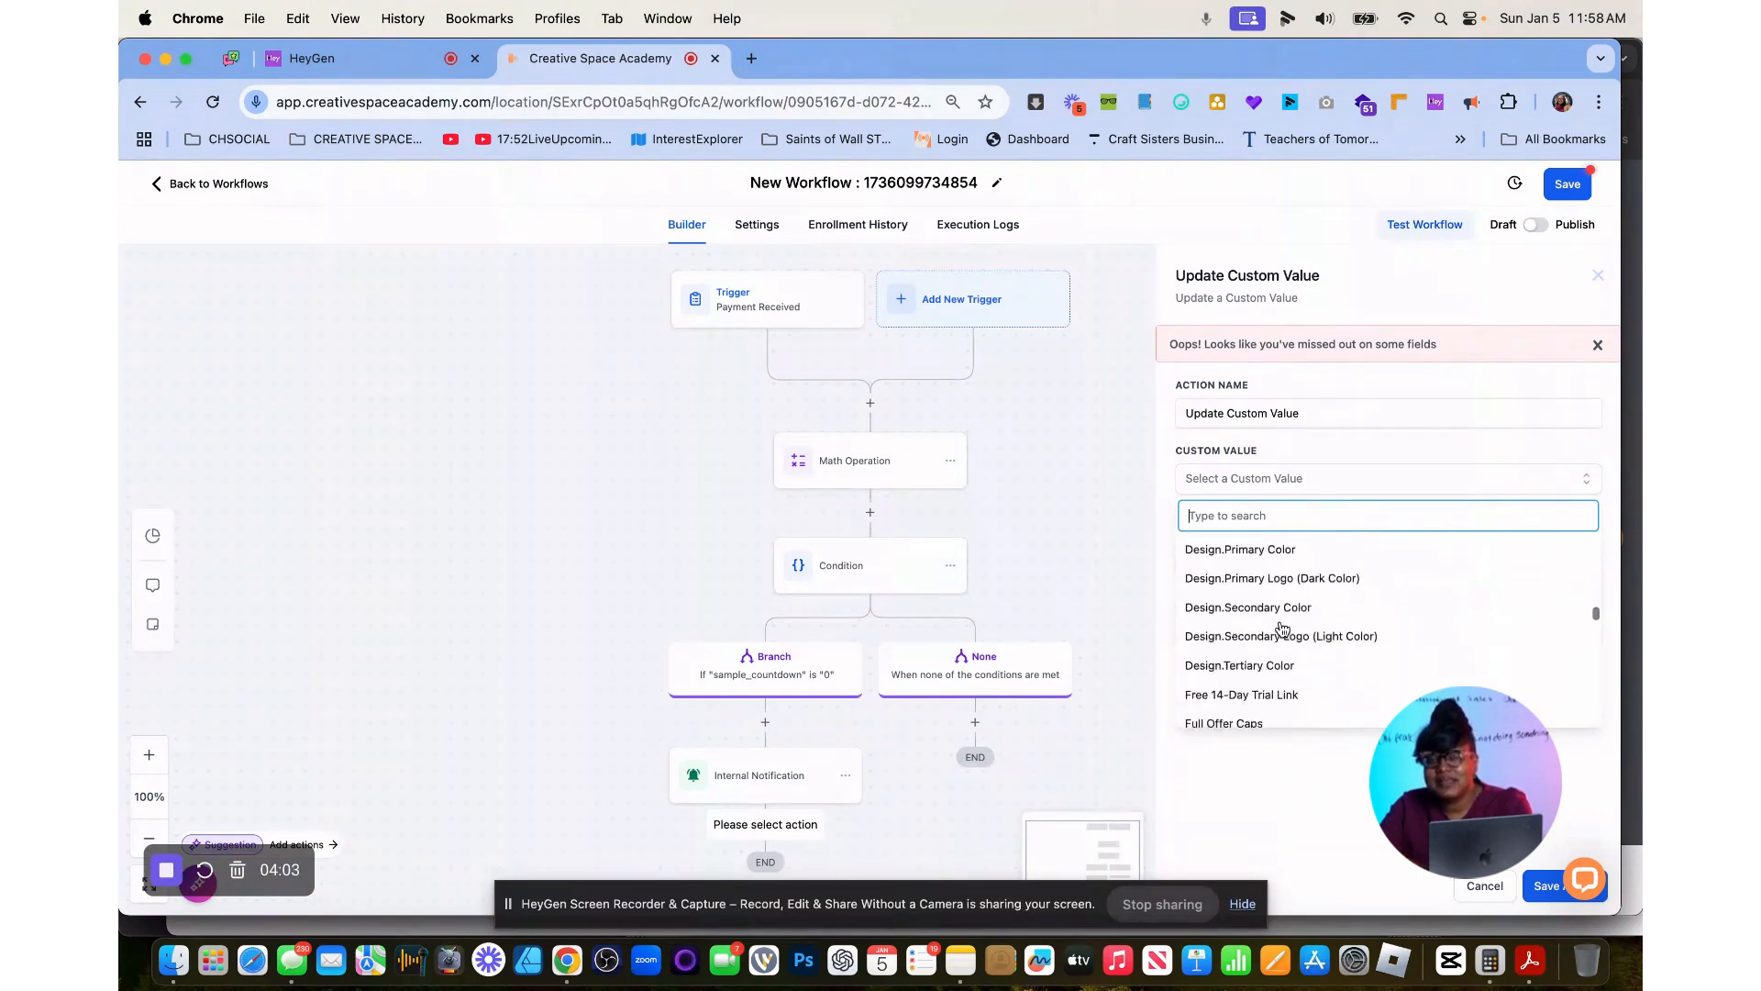
scroll(1283, 629, up, 3)
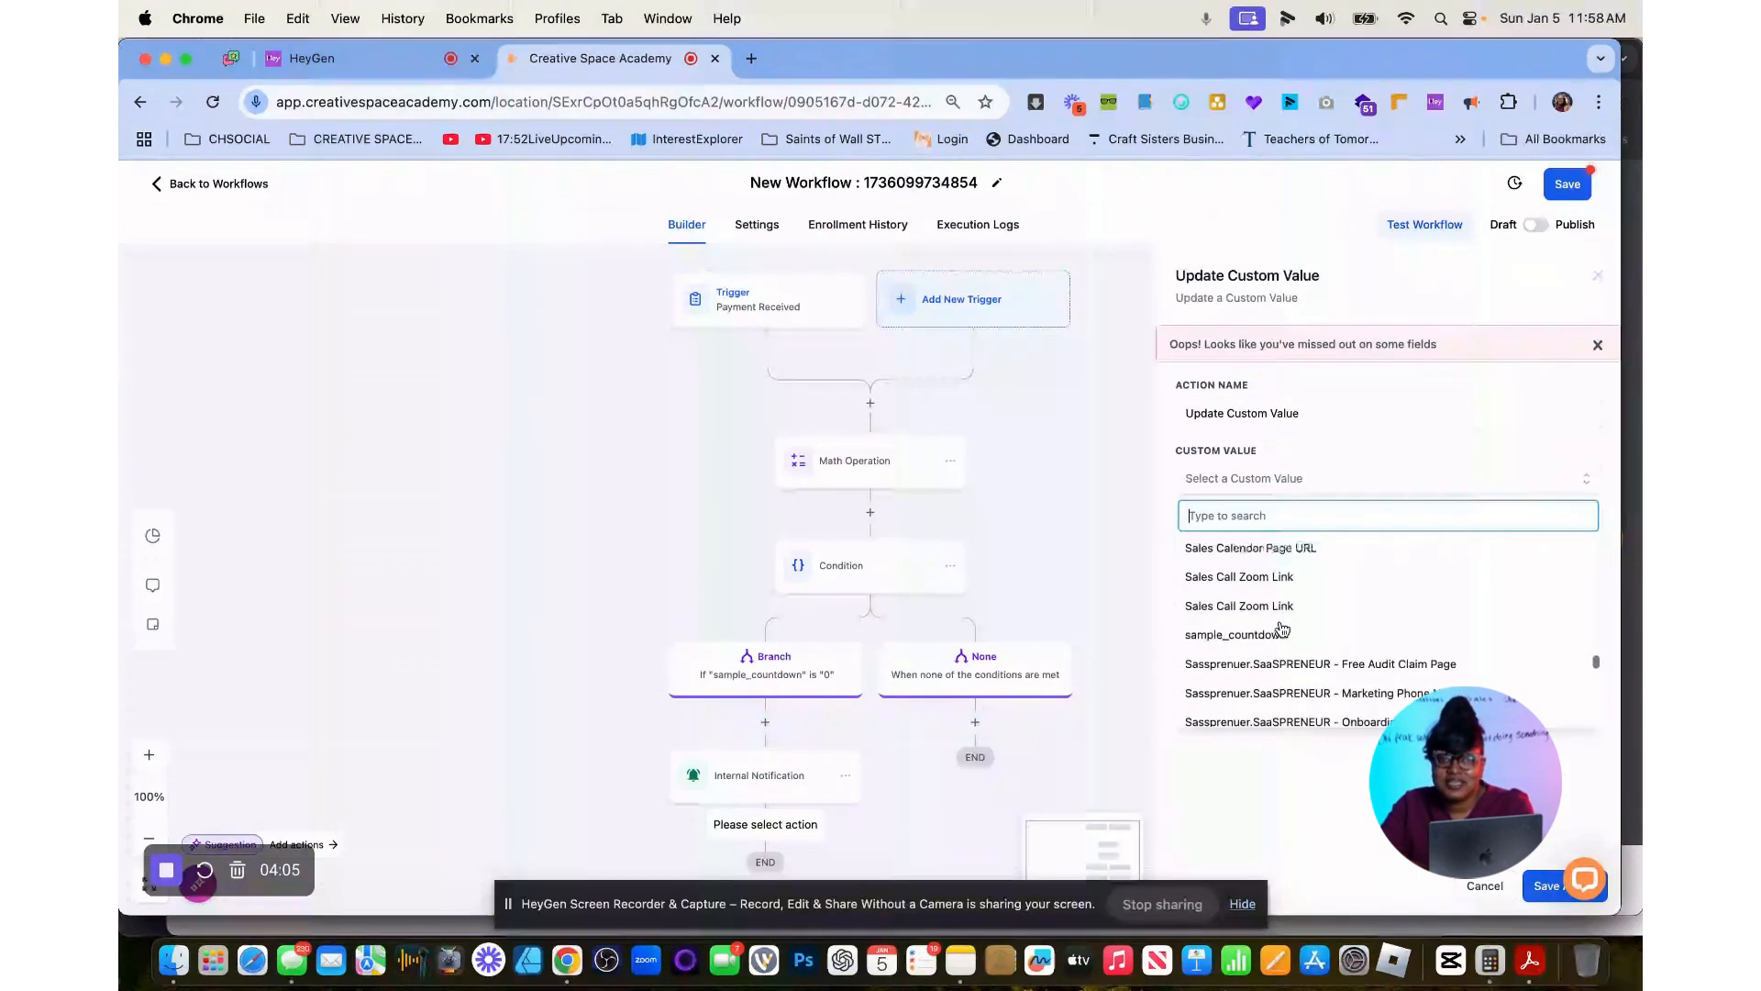
click(1262, 682)
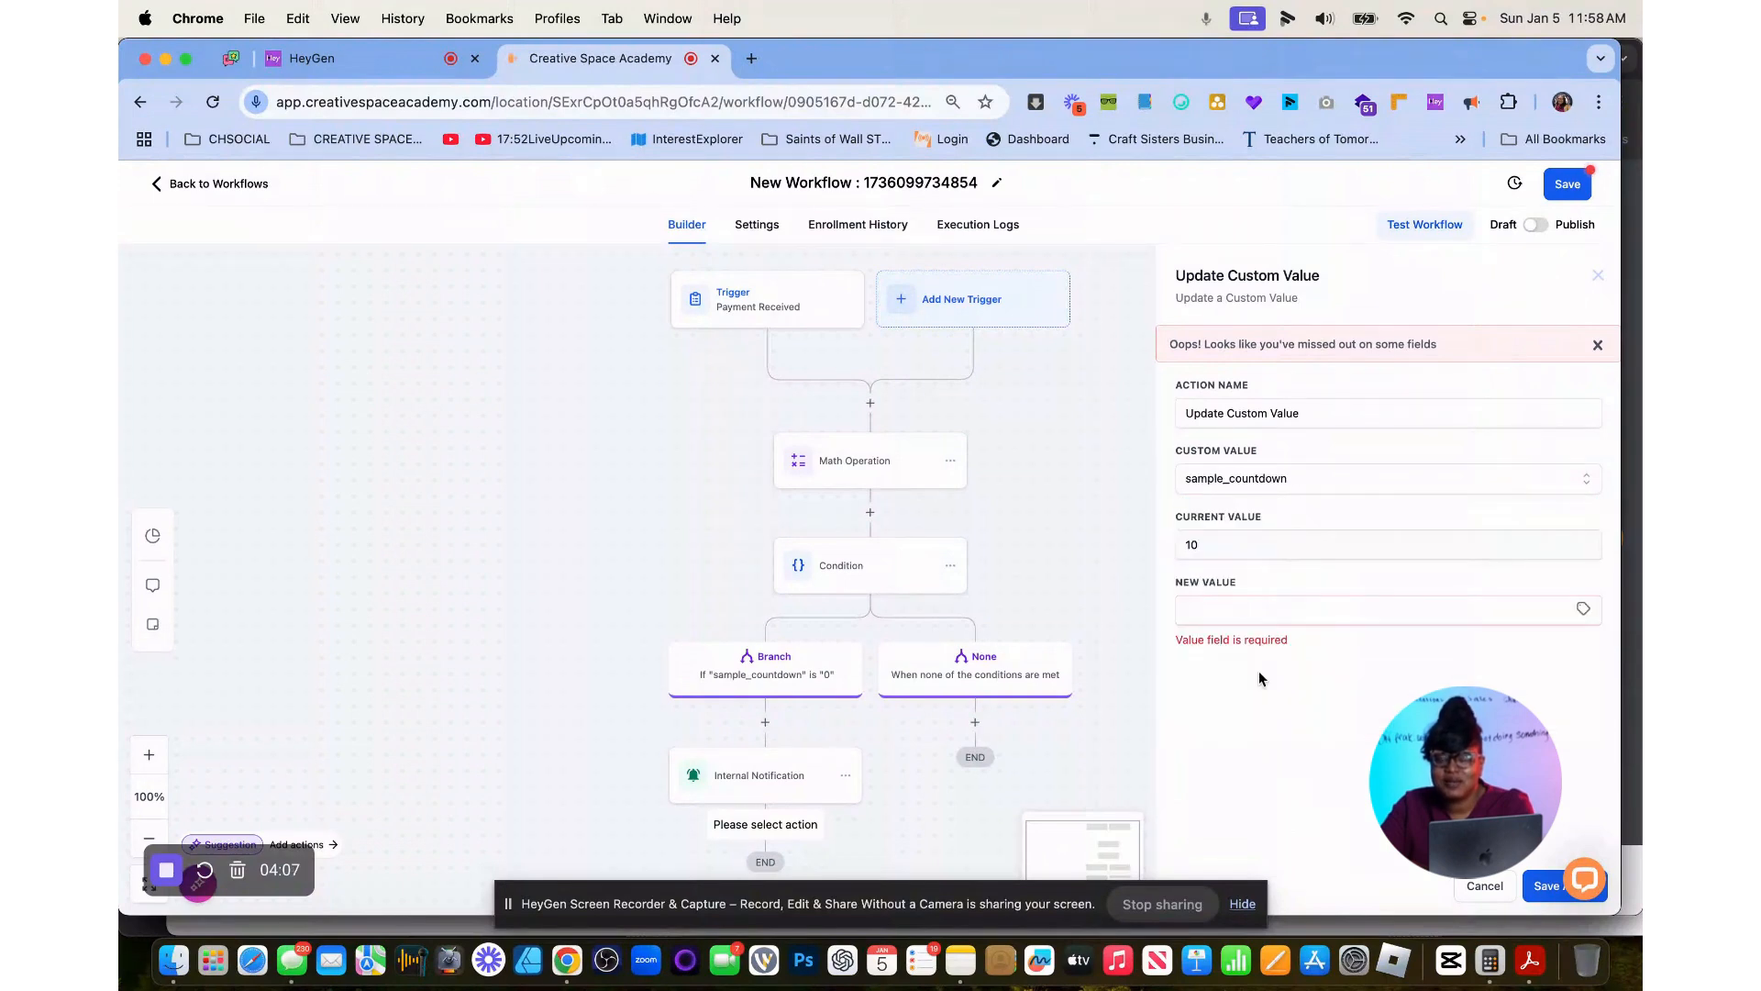
Set the new value of sample_countdown to "No More" and save the Update Custom Value action.
click(1249, 618)
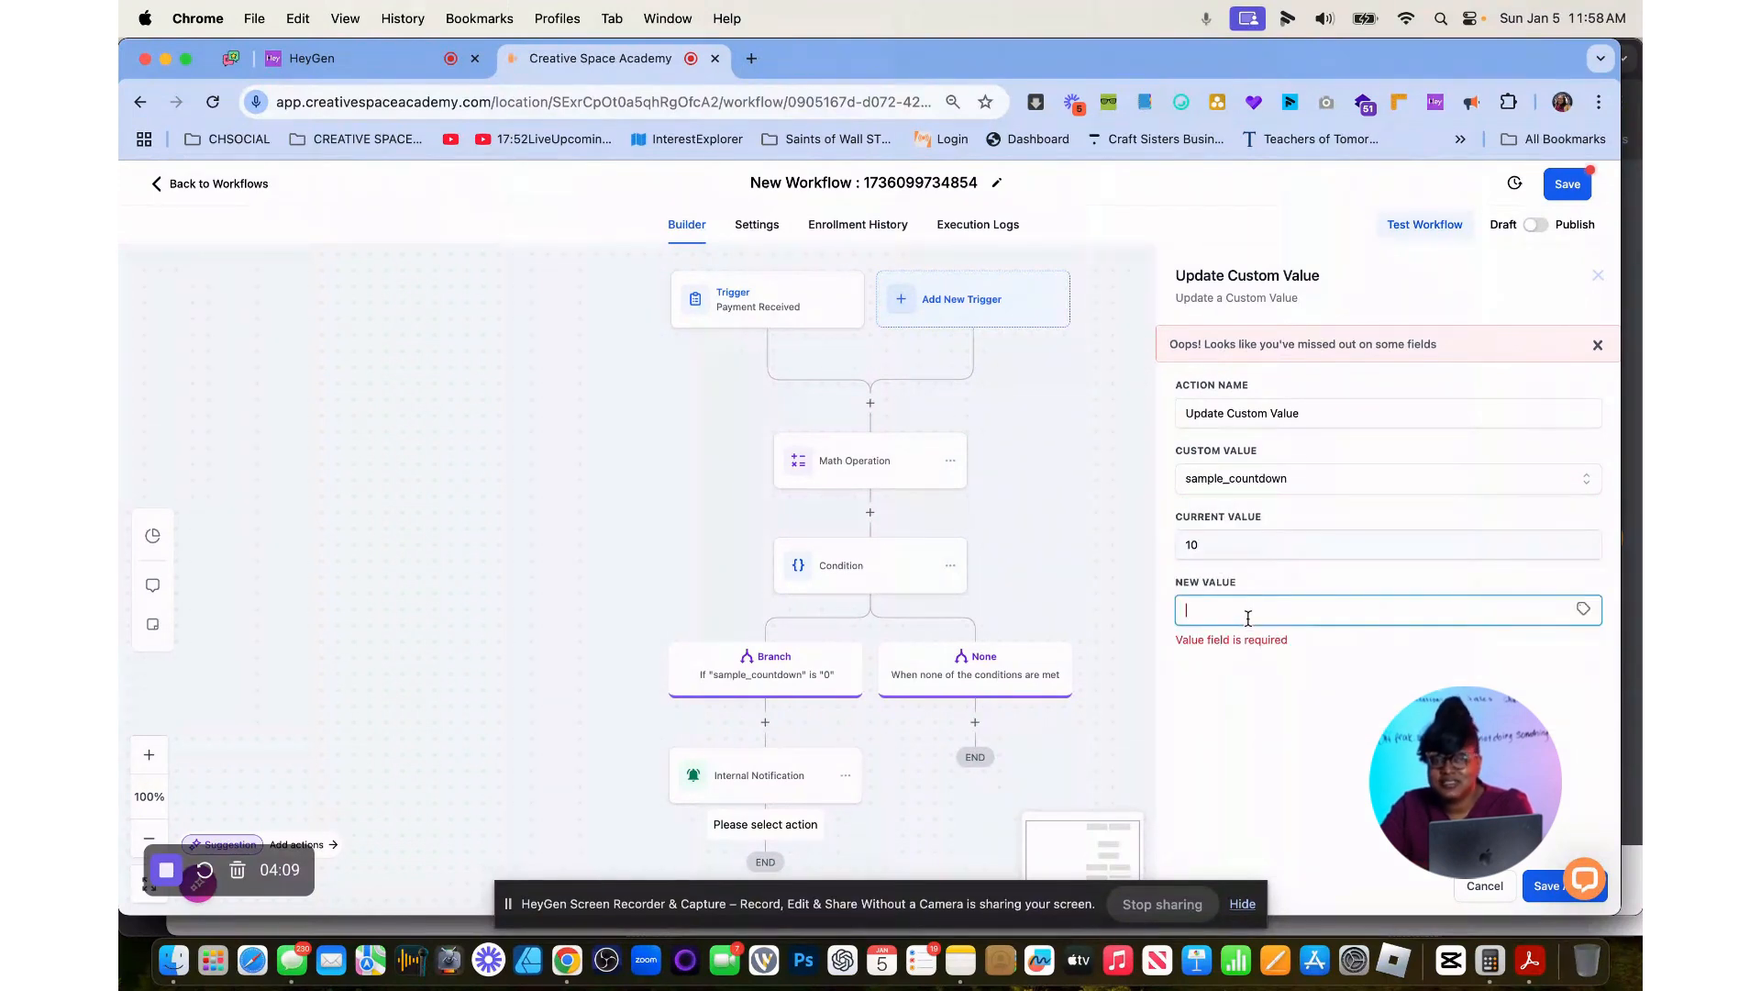
text(NO)
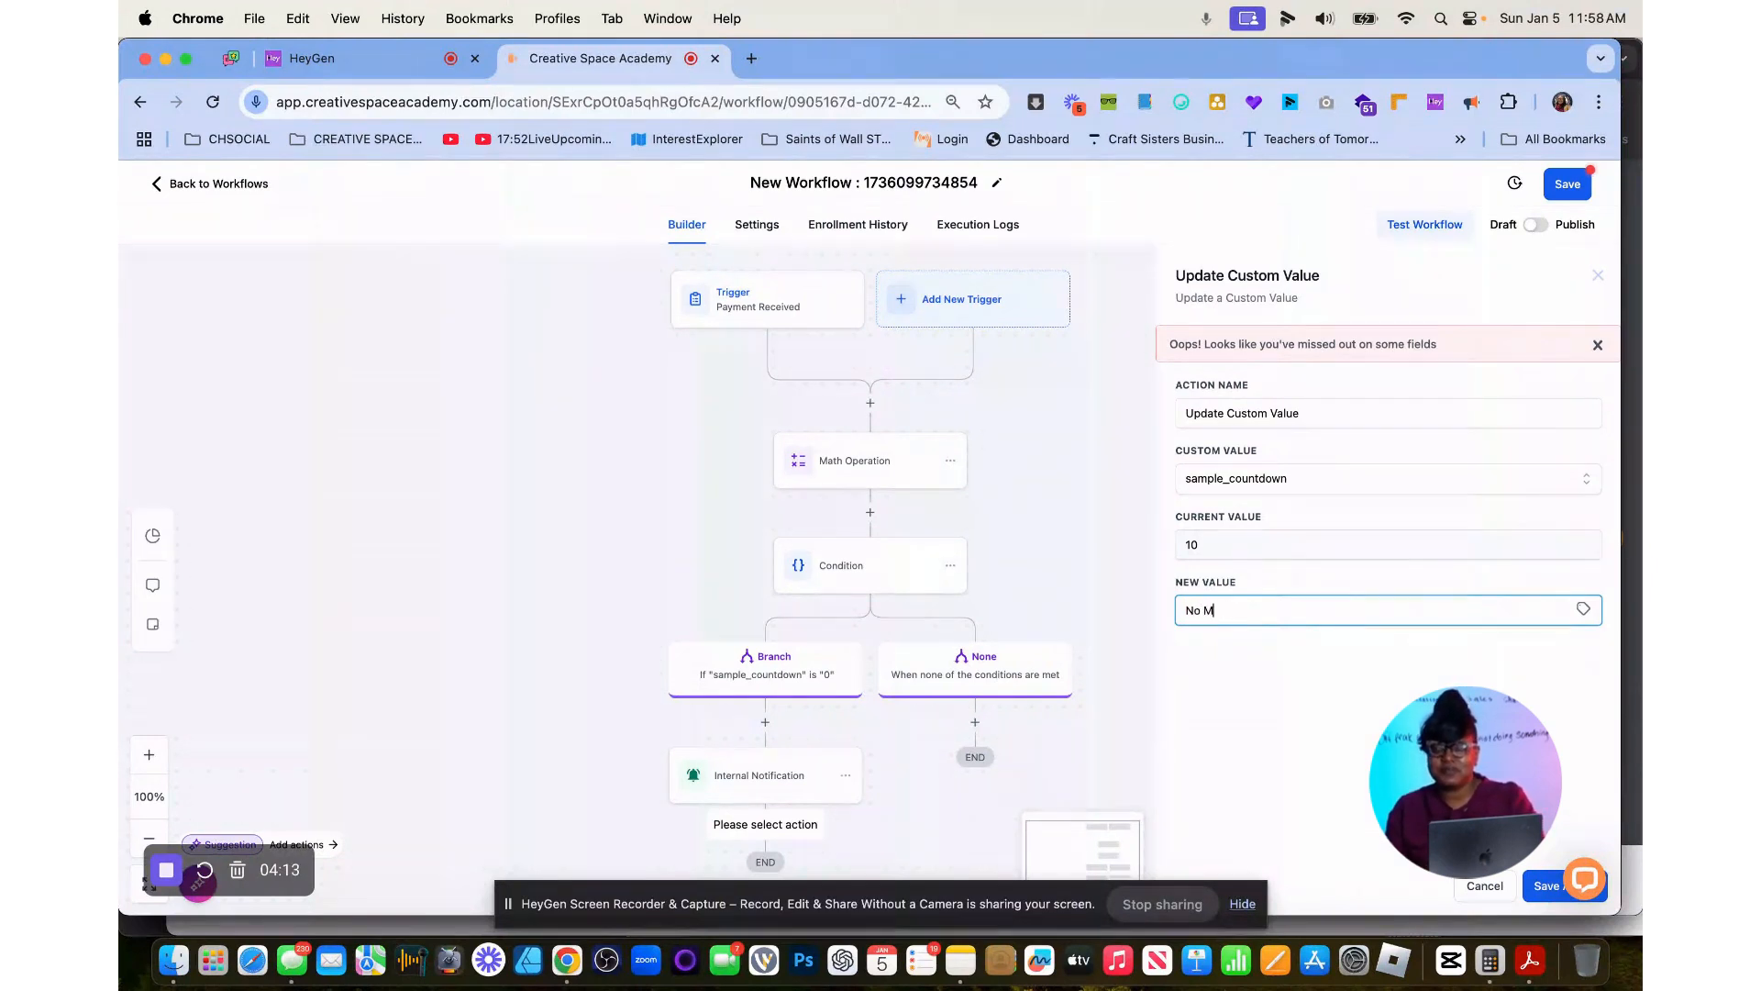
click(1546, 886)
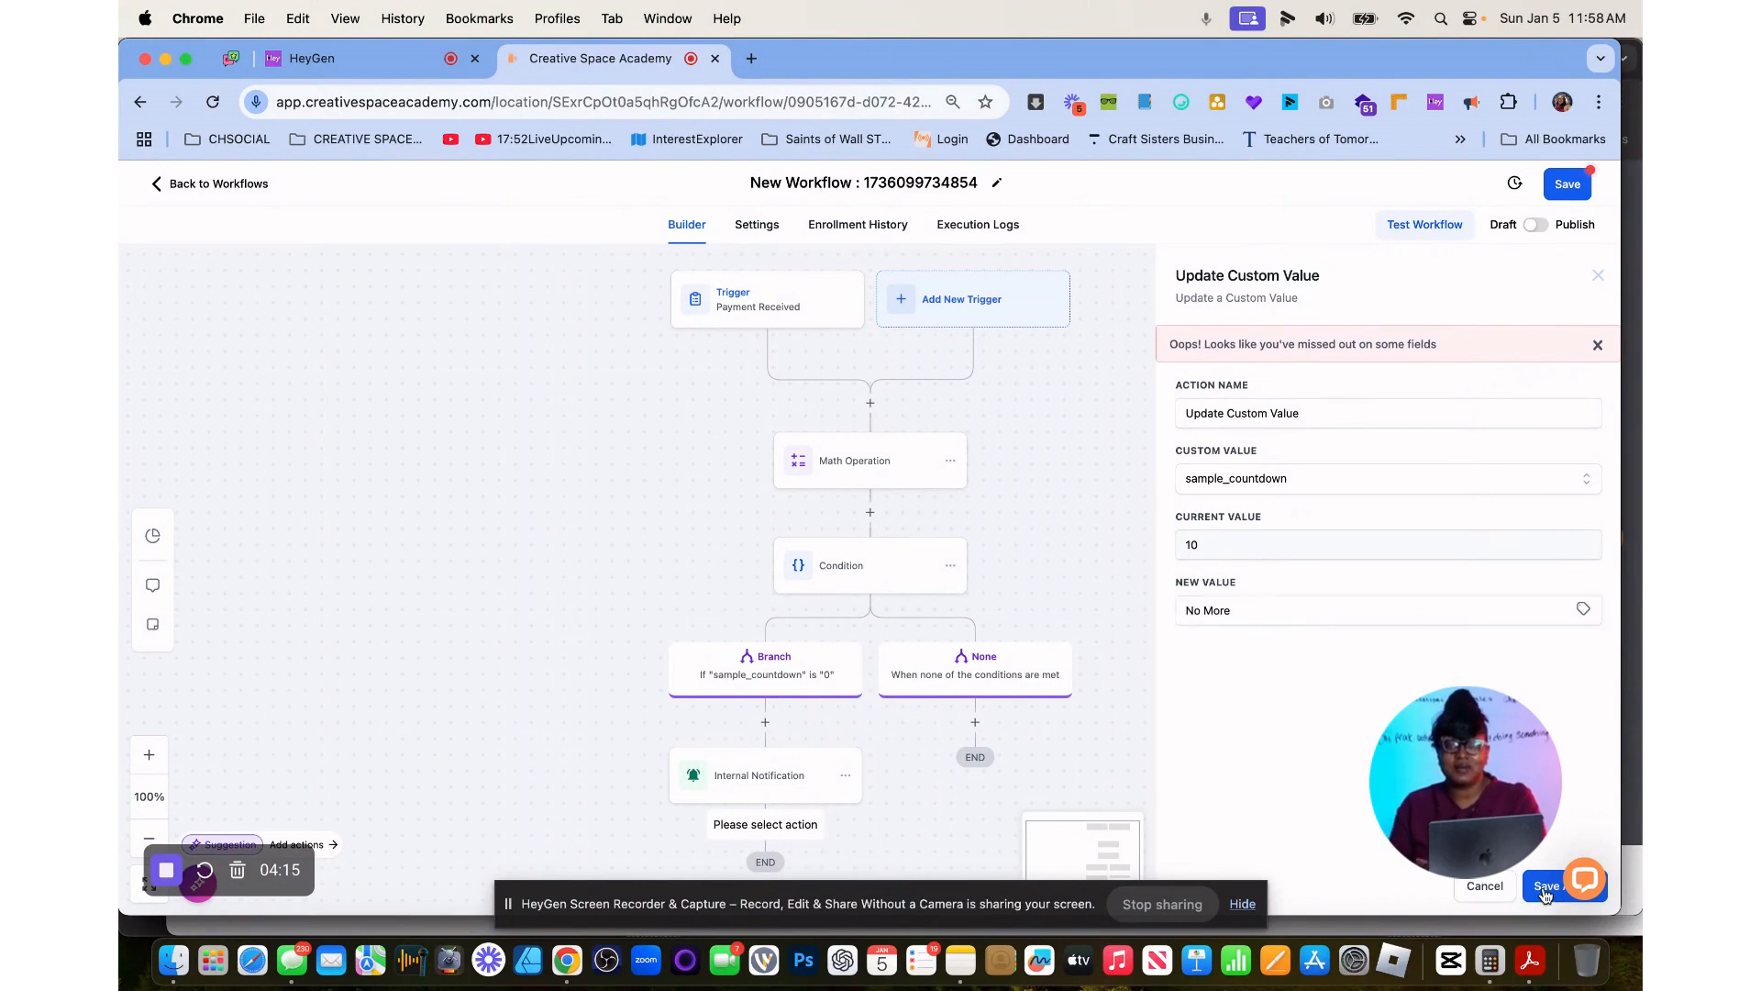
Switch the workflow from Draft to Publish and save it.
click(1536, 225)
scroll(1168, 585, down, 2)
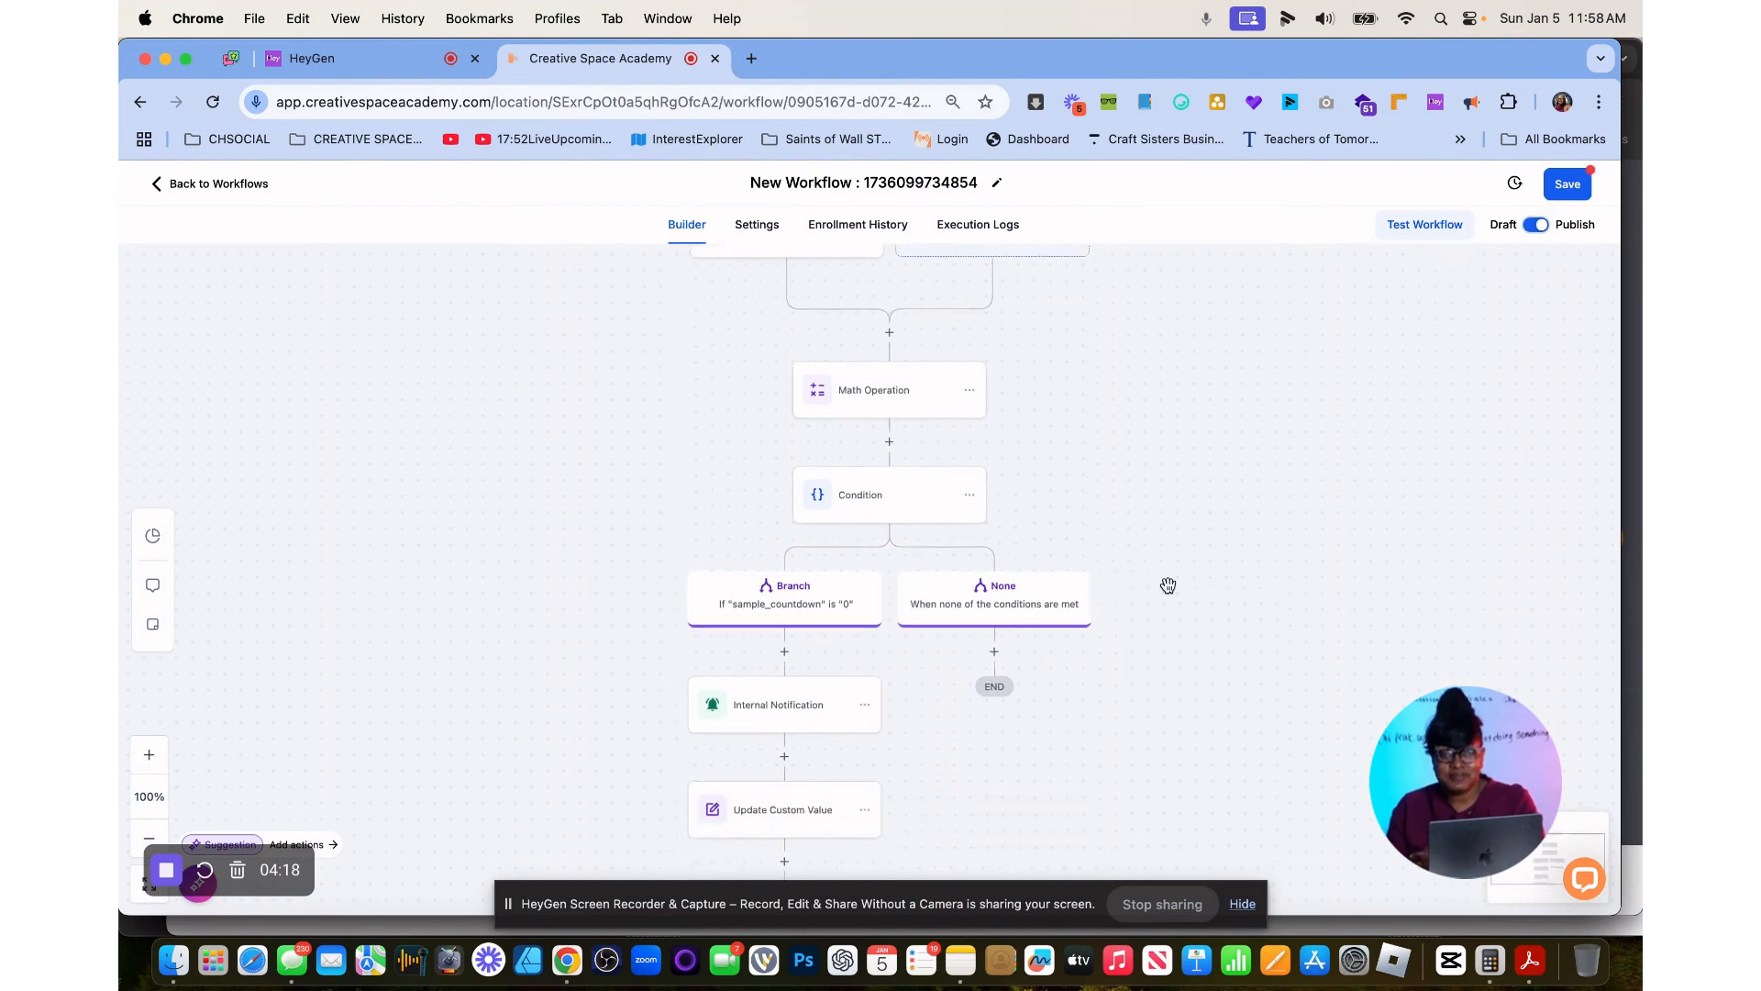
click(1566, 183)
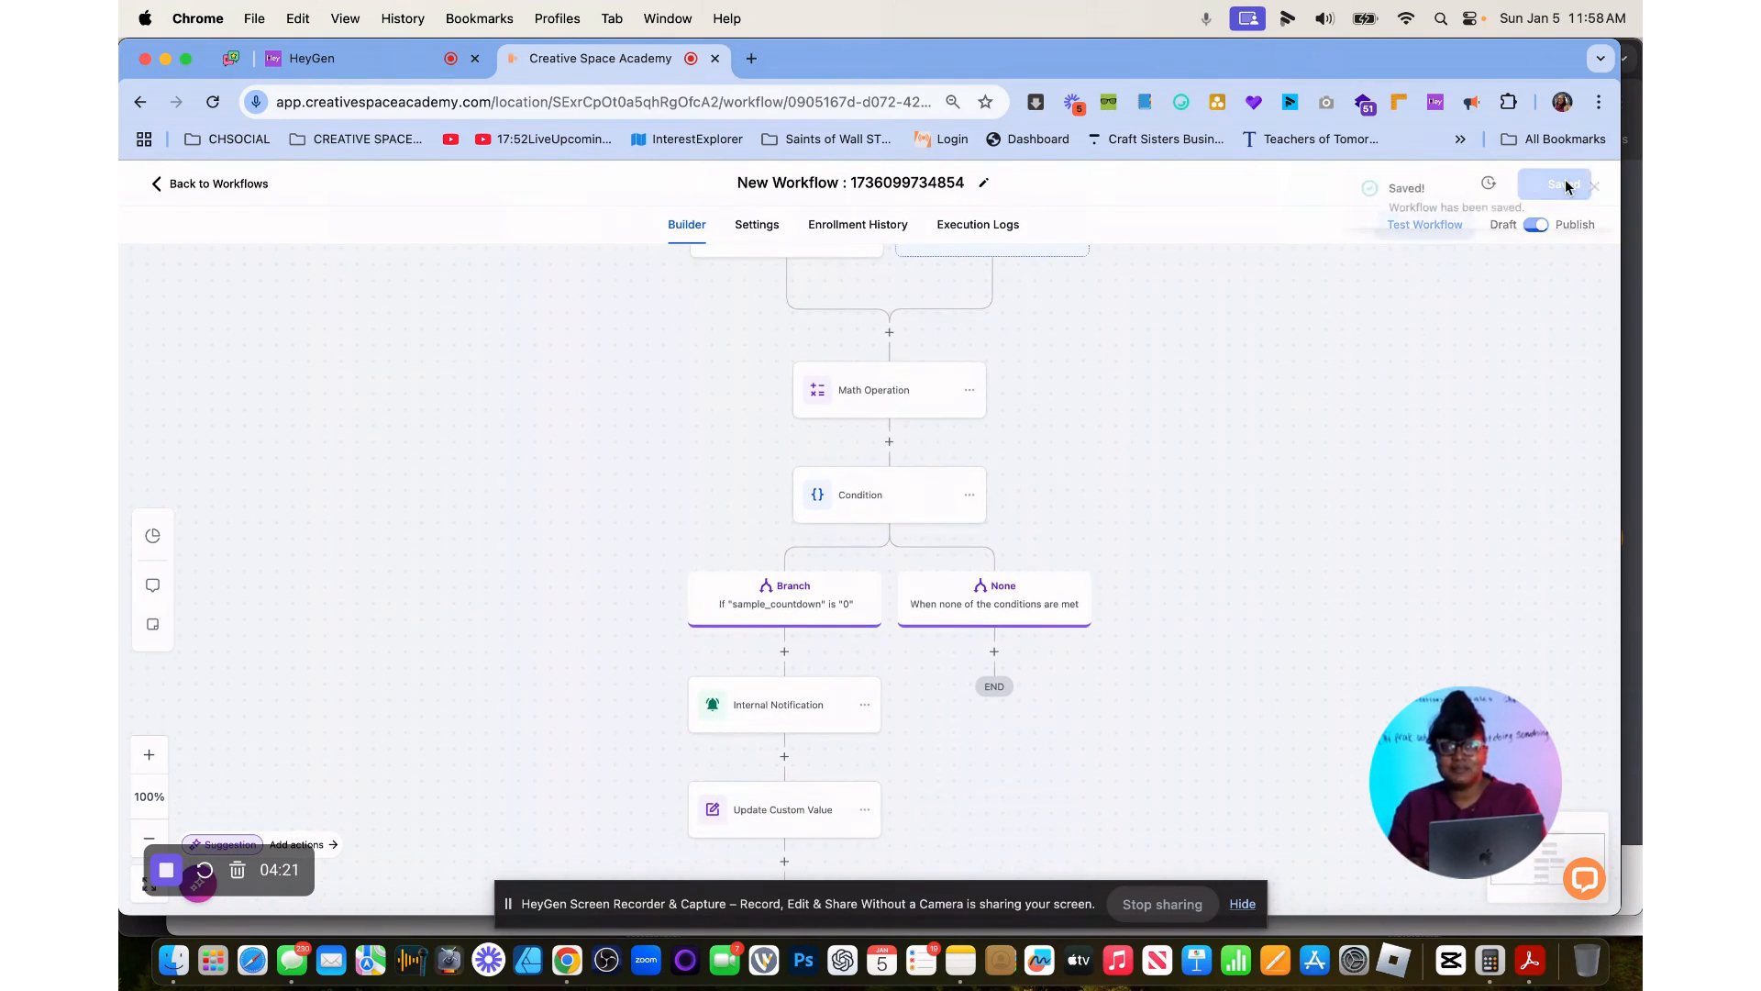
Rename the workflow as "sample countdown" and save it.
click(967, 183)
right_click(968, 186)
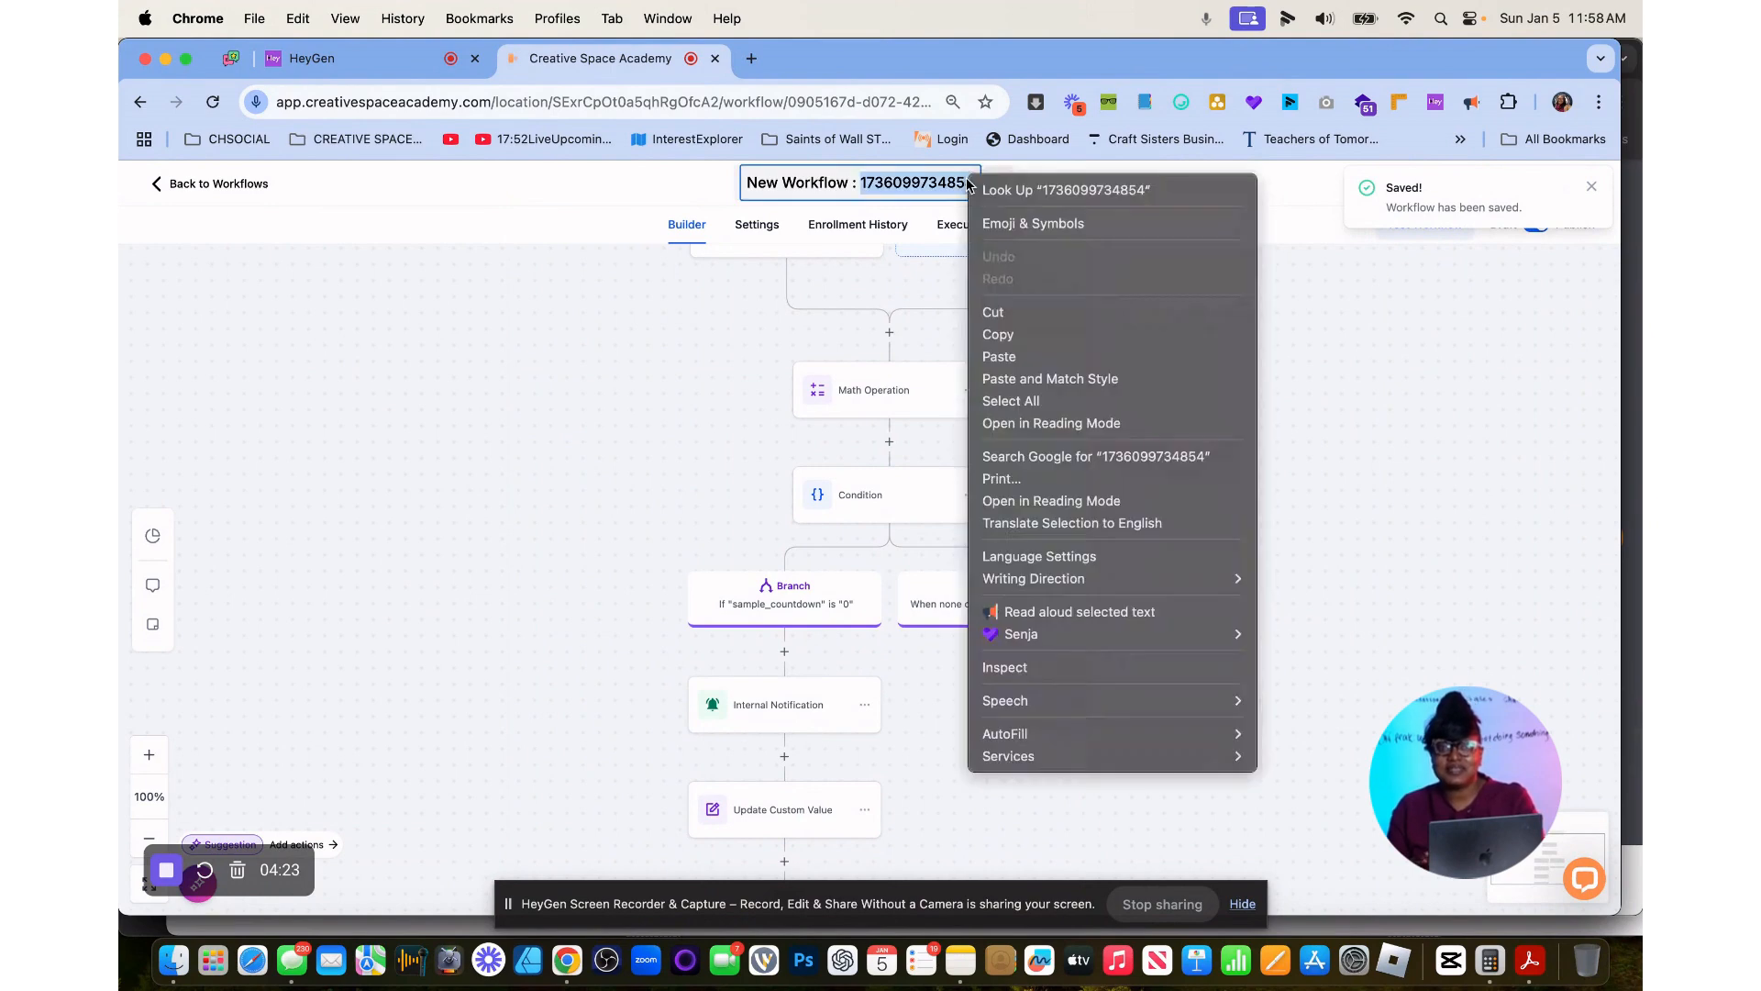
click(853, 187)
triple_click(853, 186)
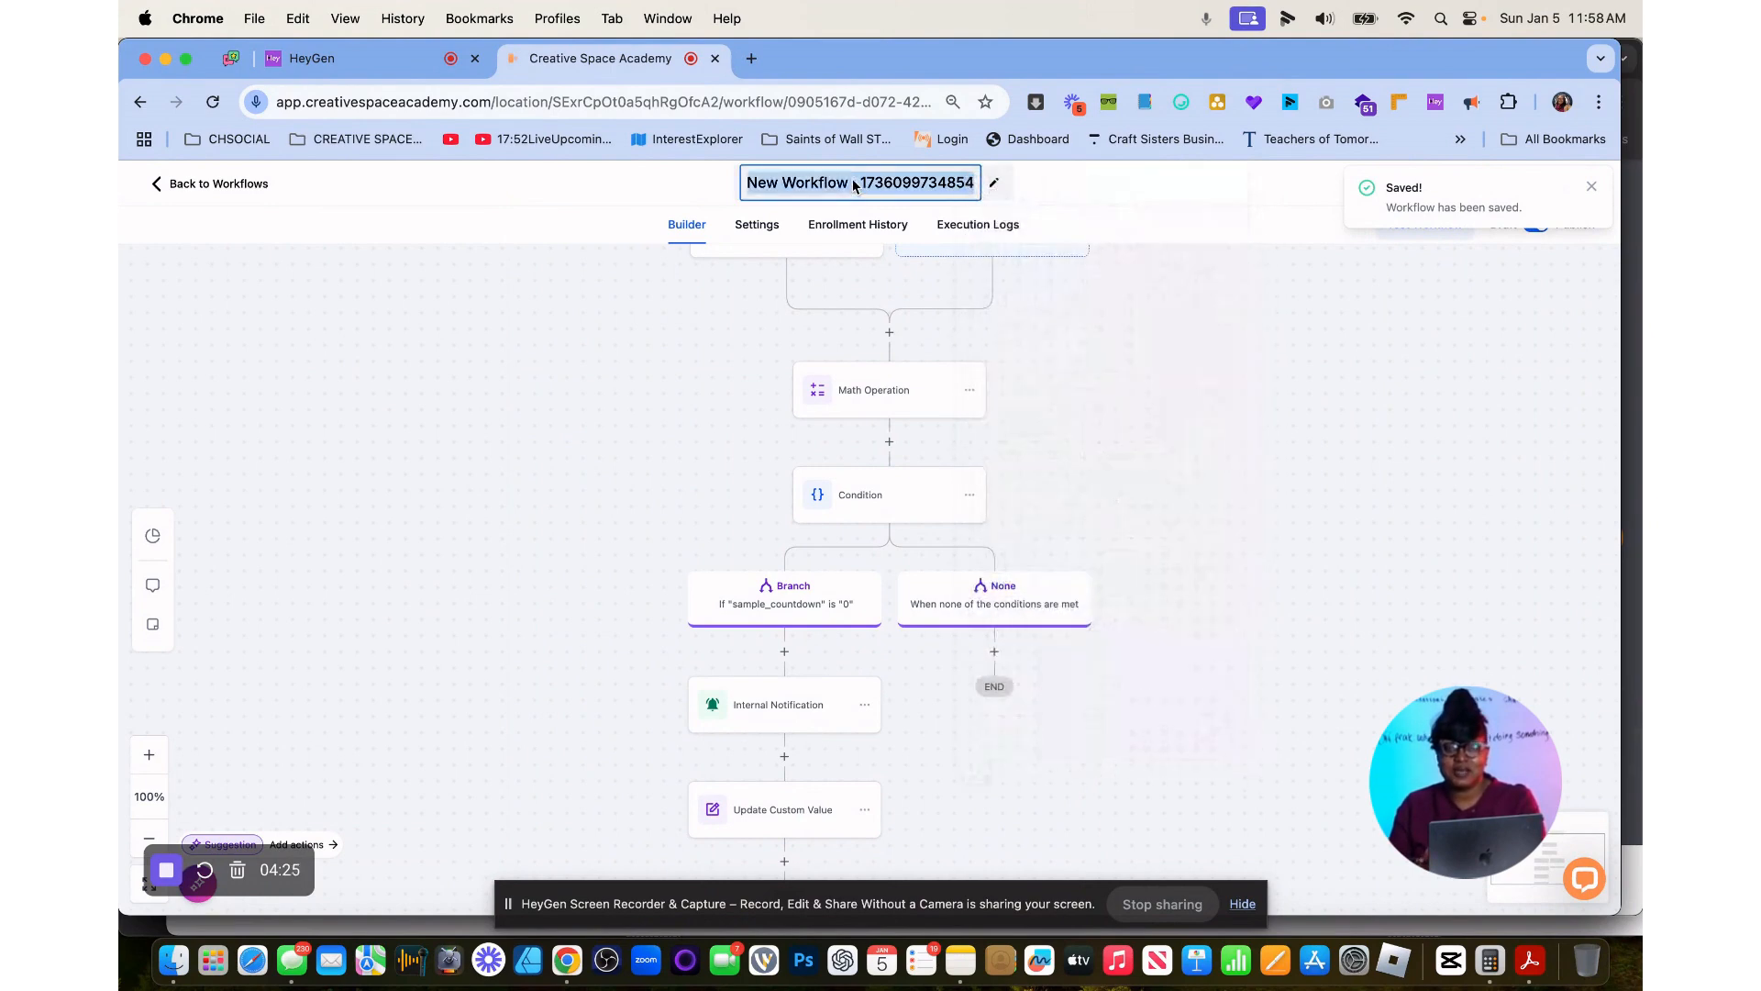
text(sample coun)
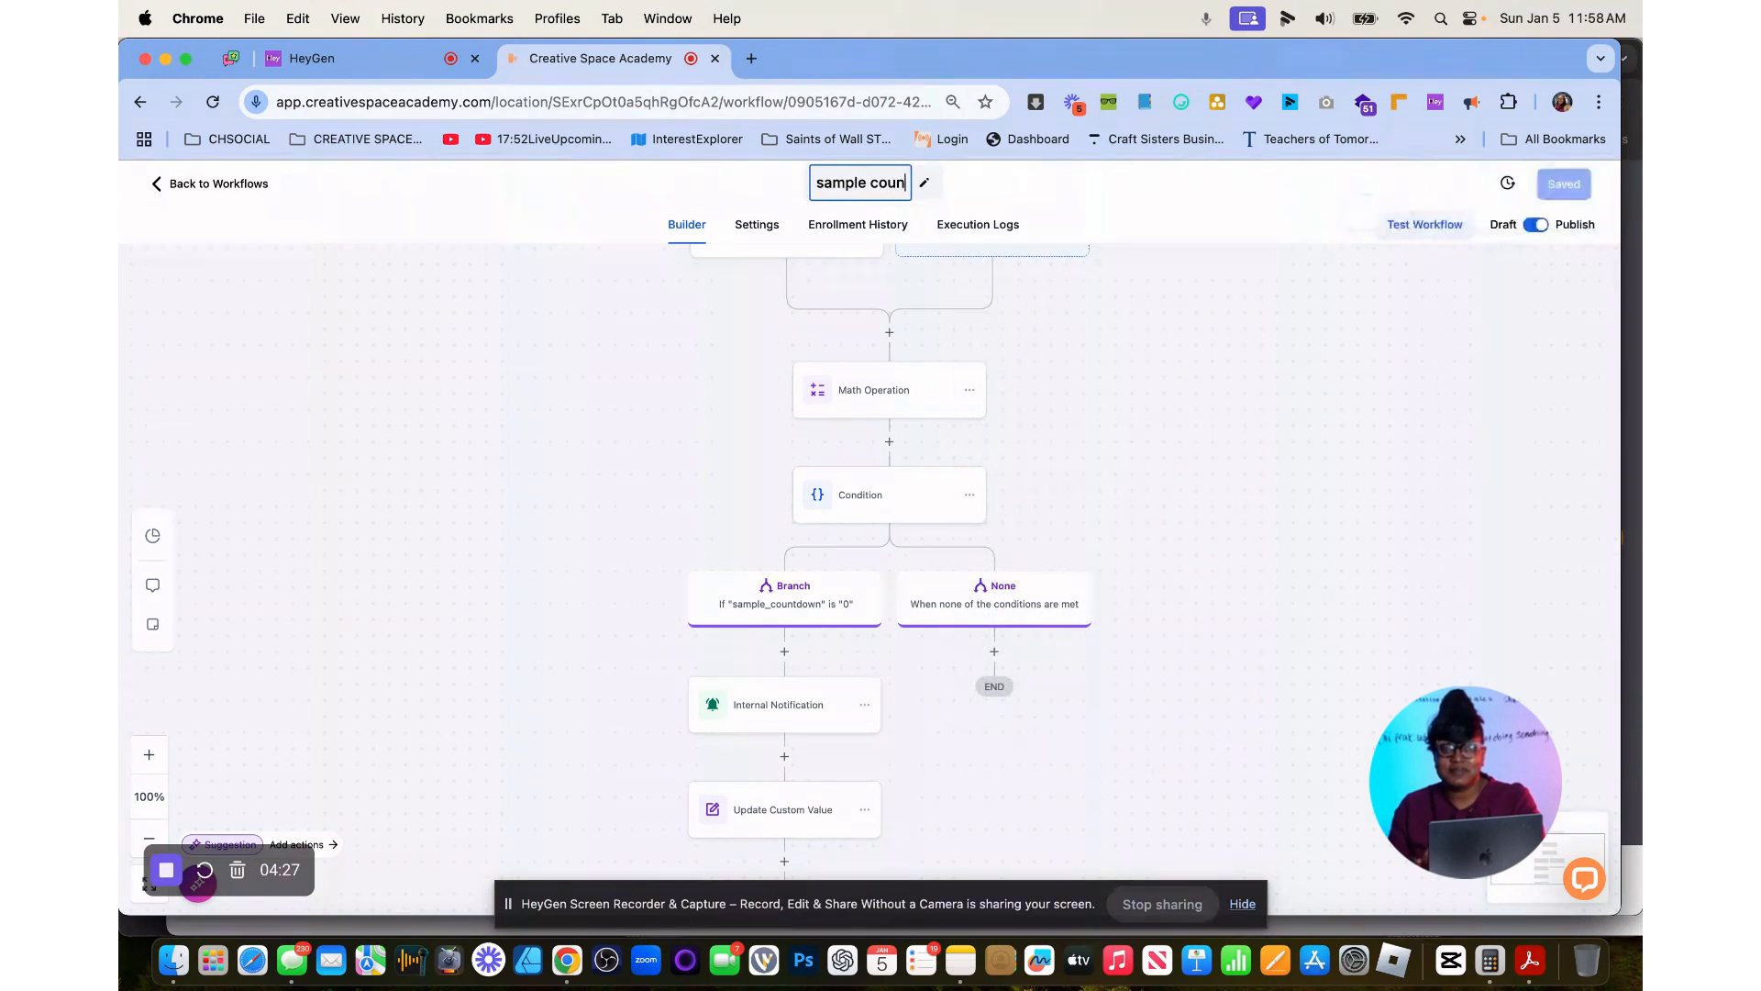
text(tdown)
key(Return)
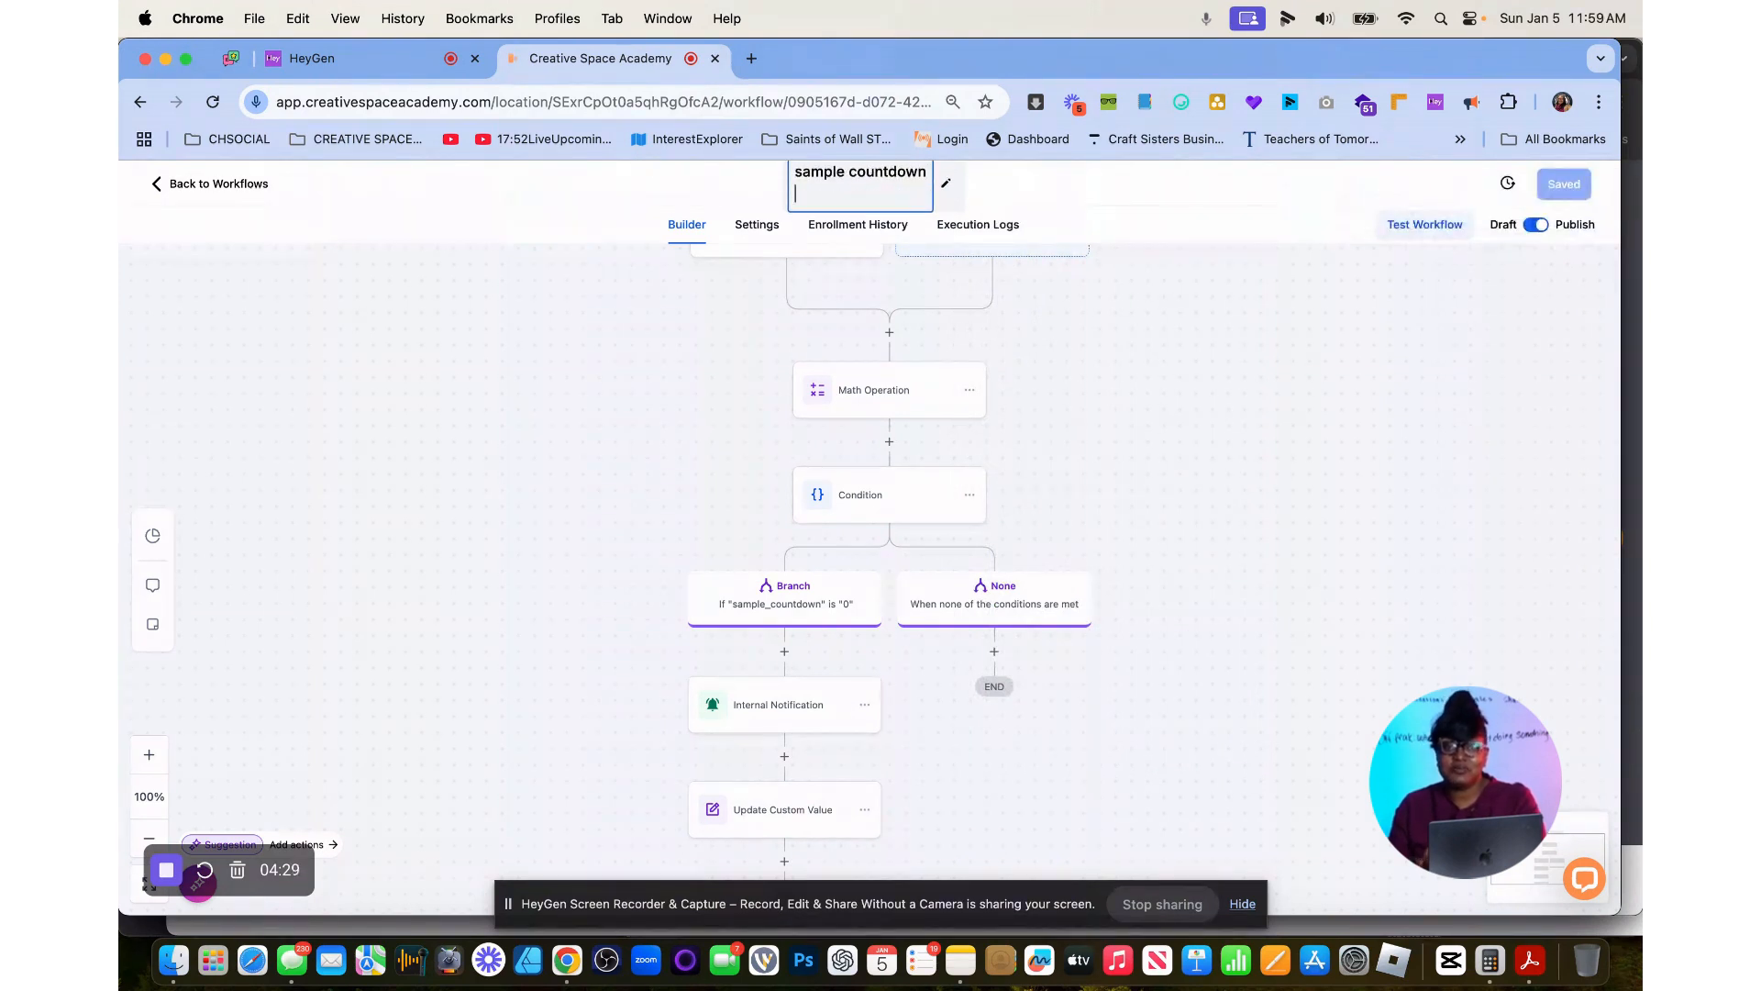
click(1081, 223)
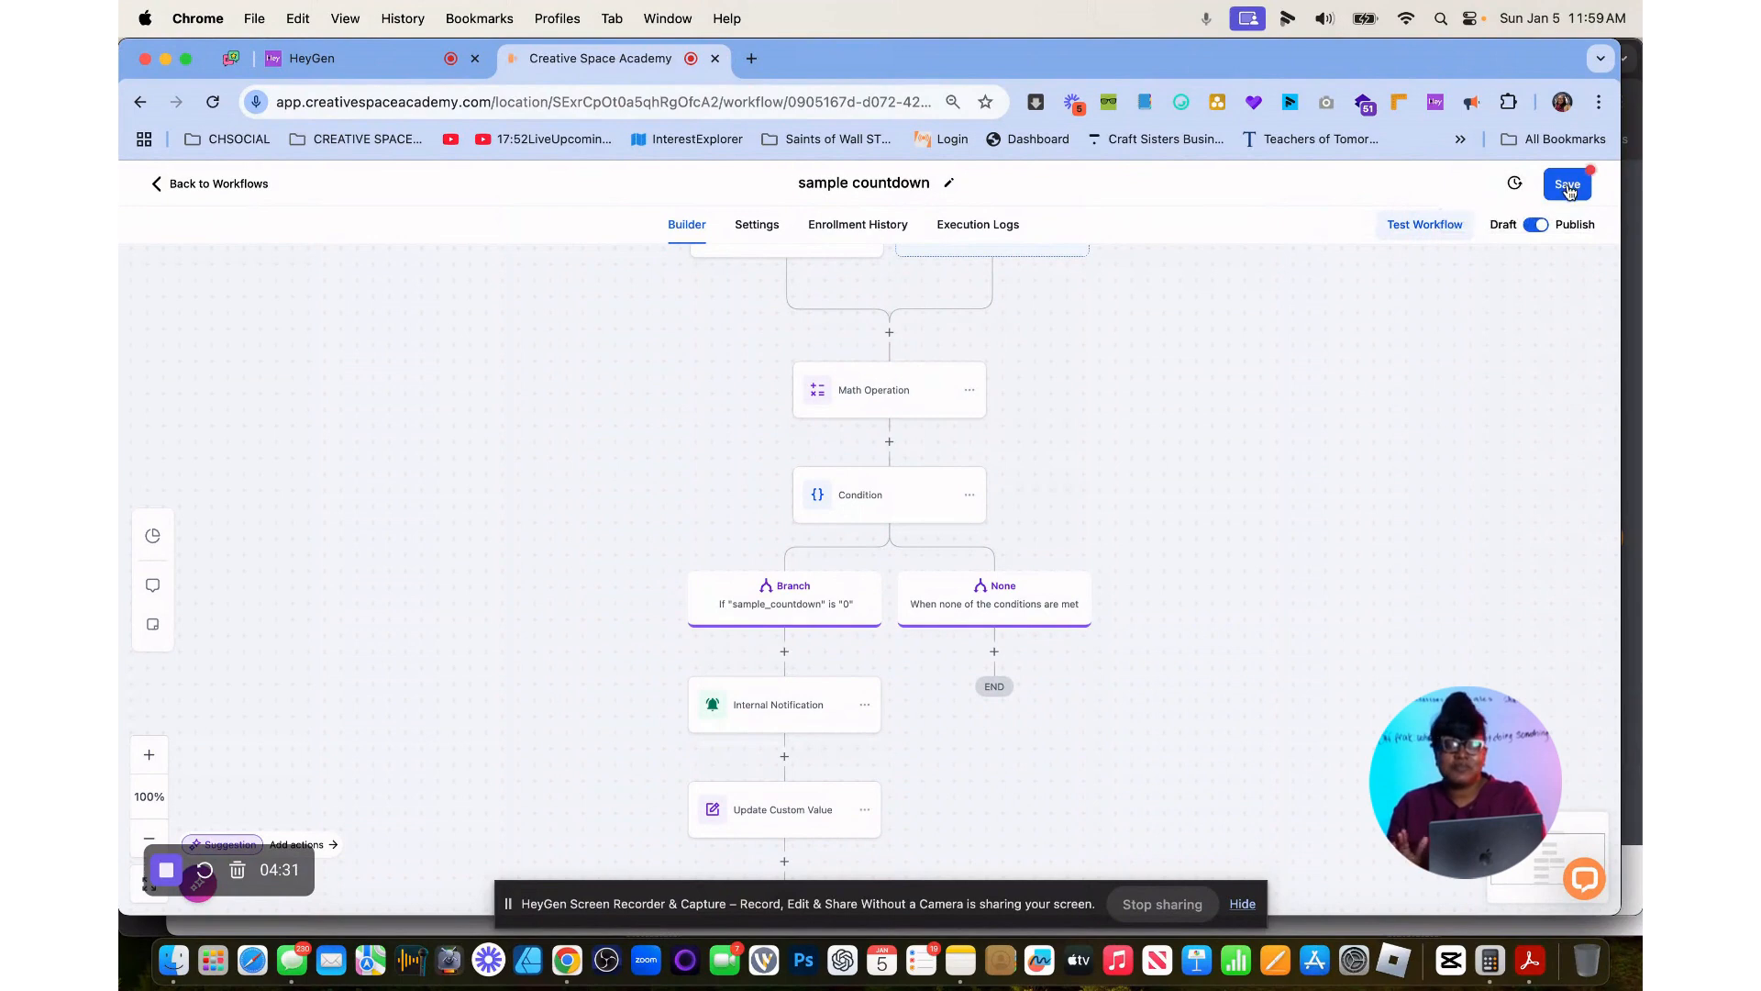
click(1567, 187)
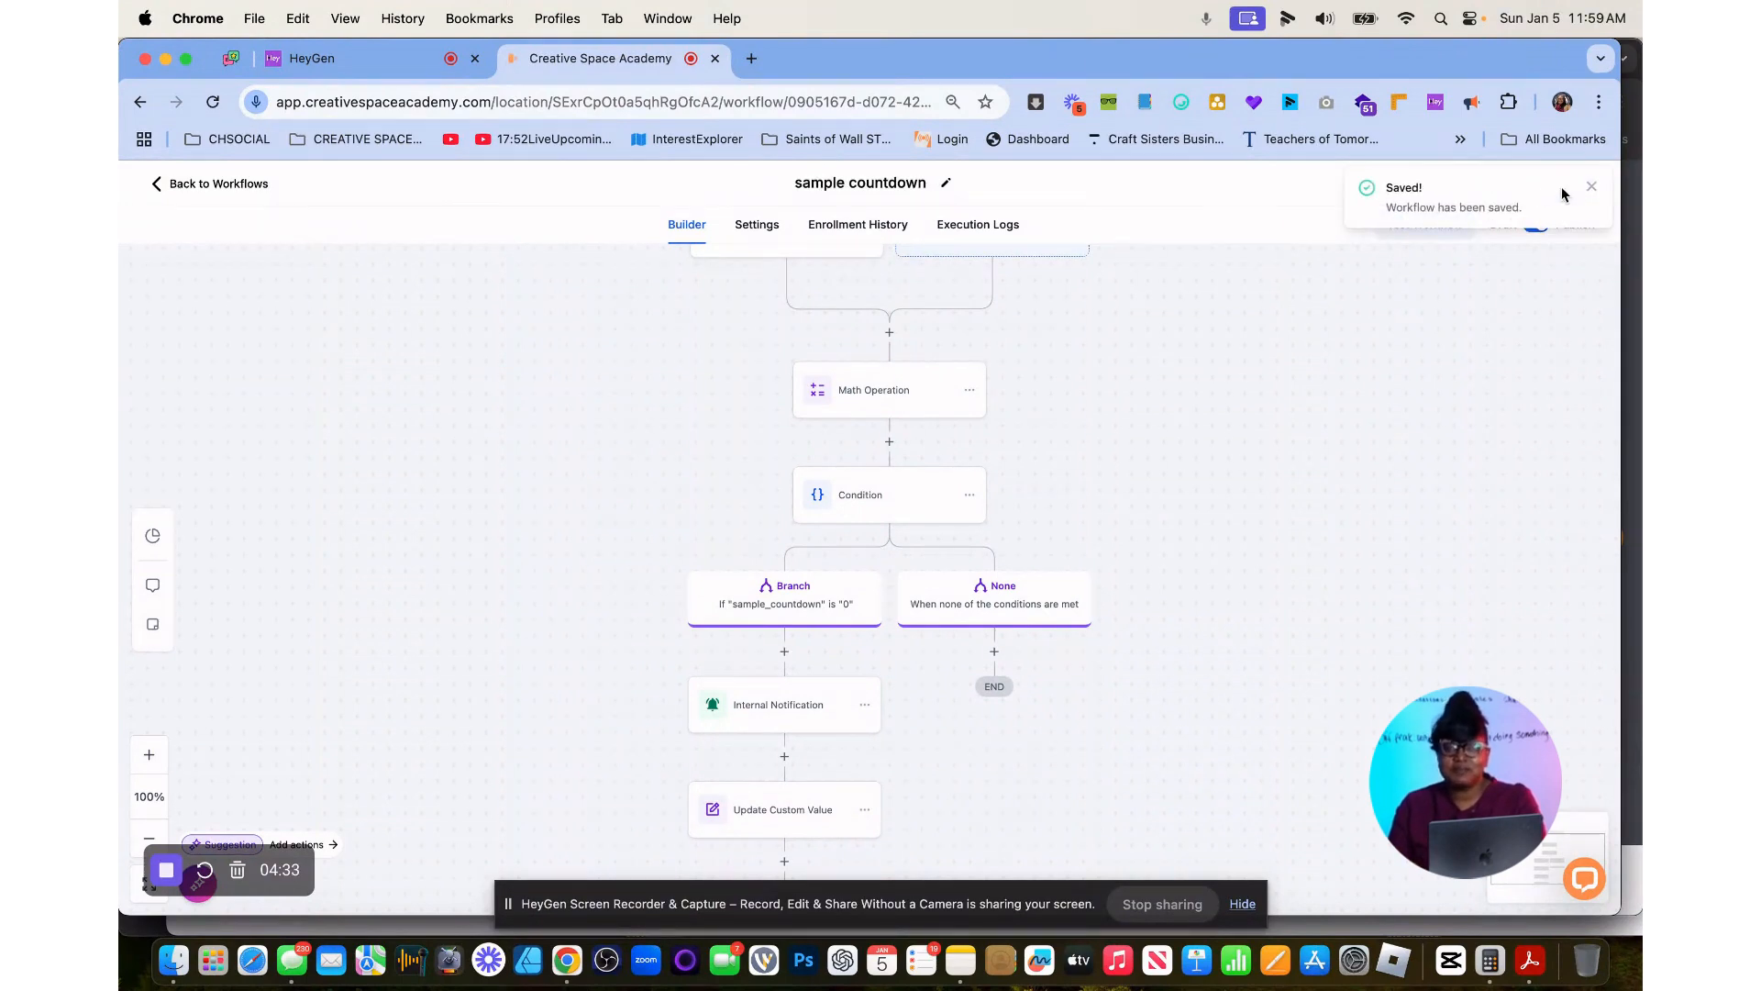
Leave the workflow and create a new funnel from blank named "samplecountdown" in the websites area.
click(215, 188)
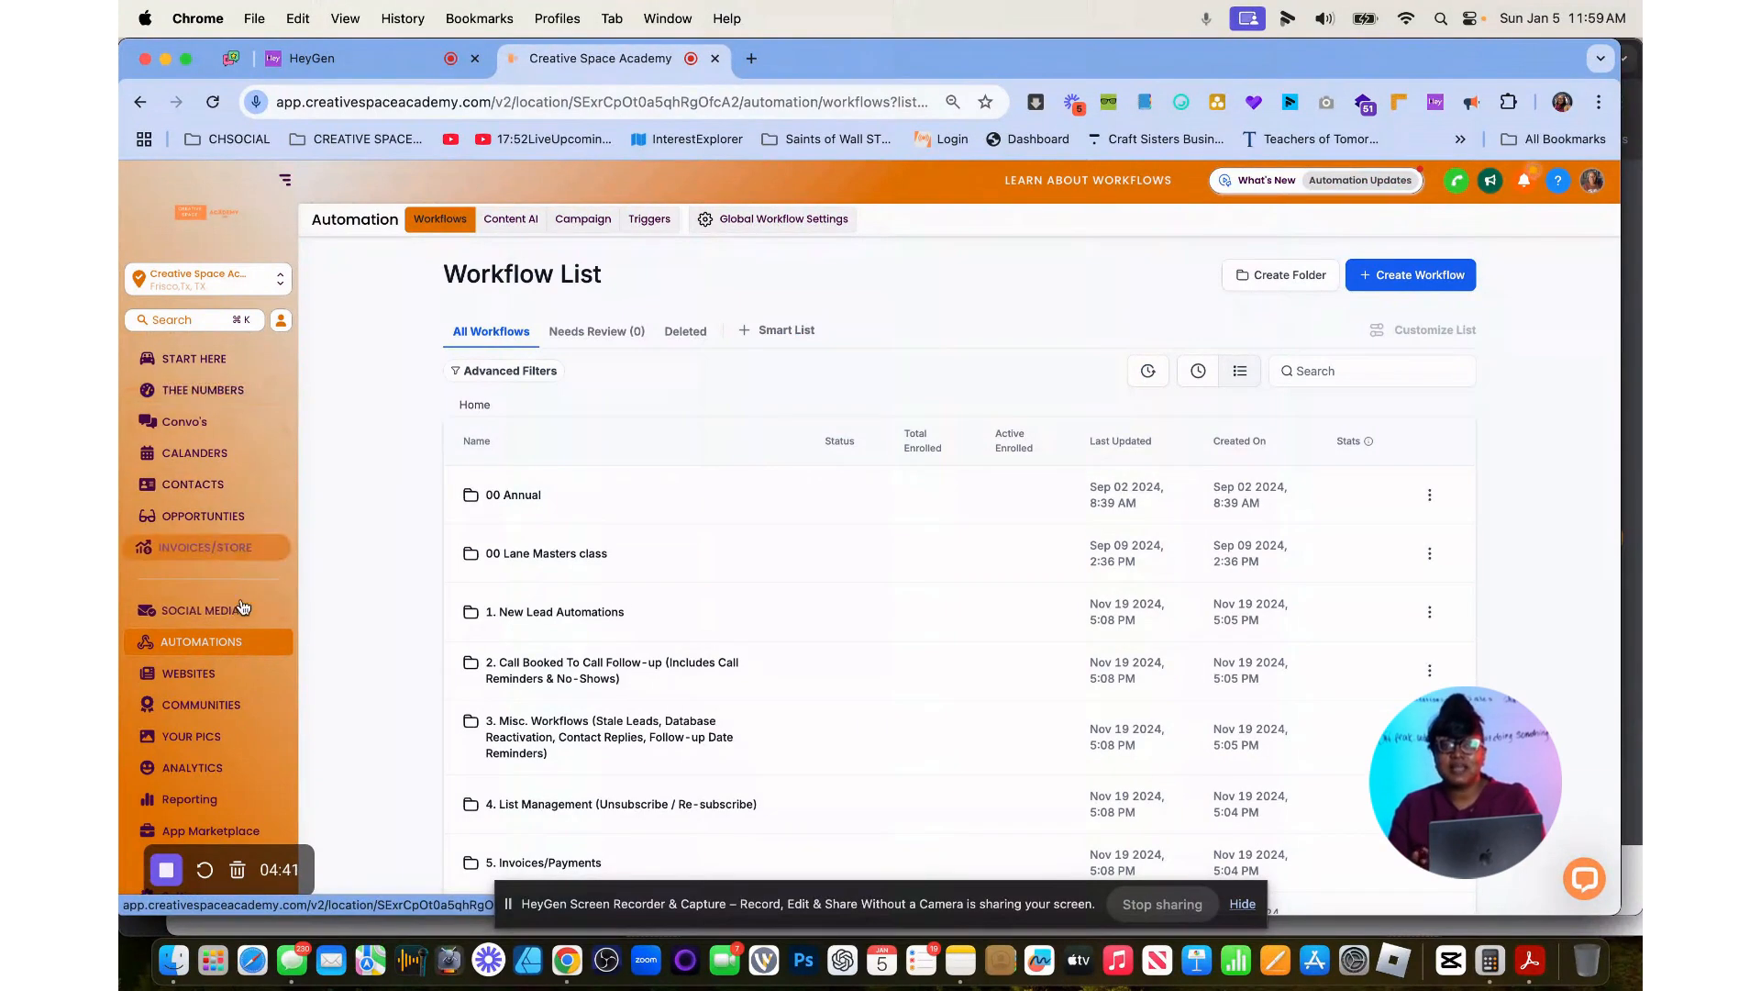
click(197, 674)
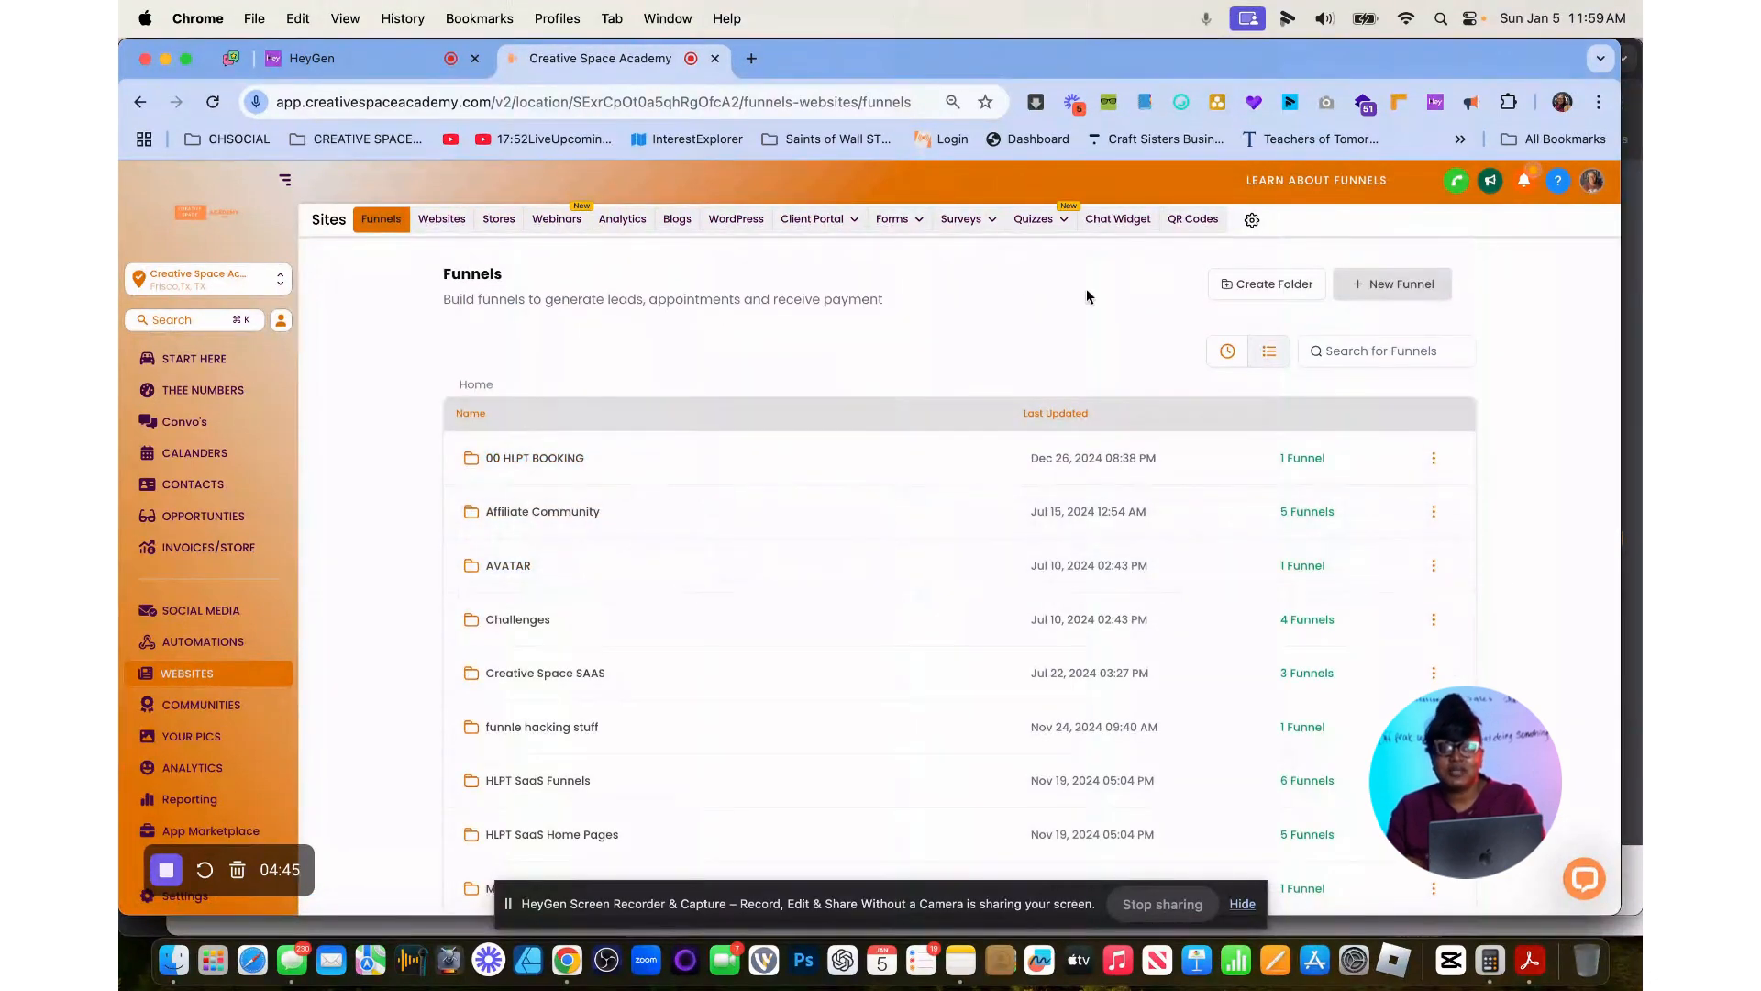
click(1376, 283)
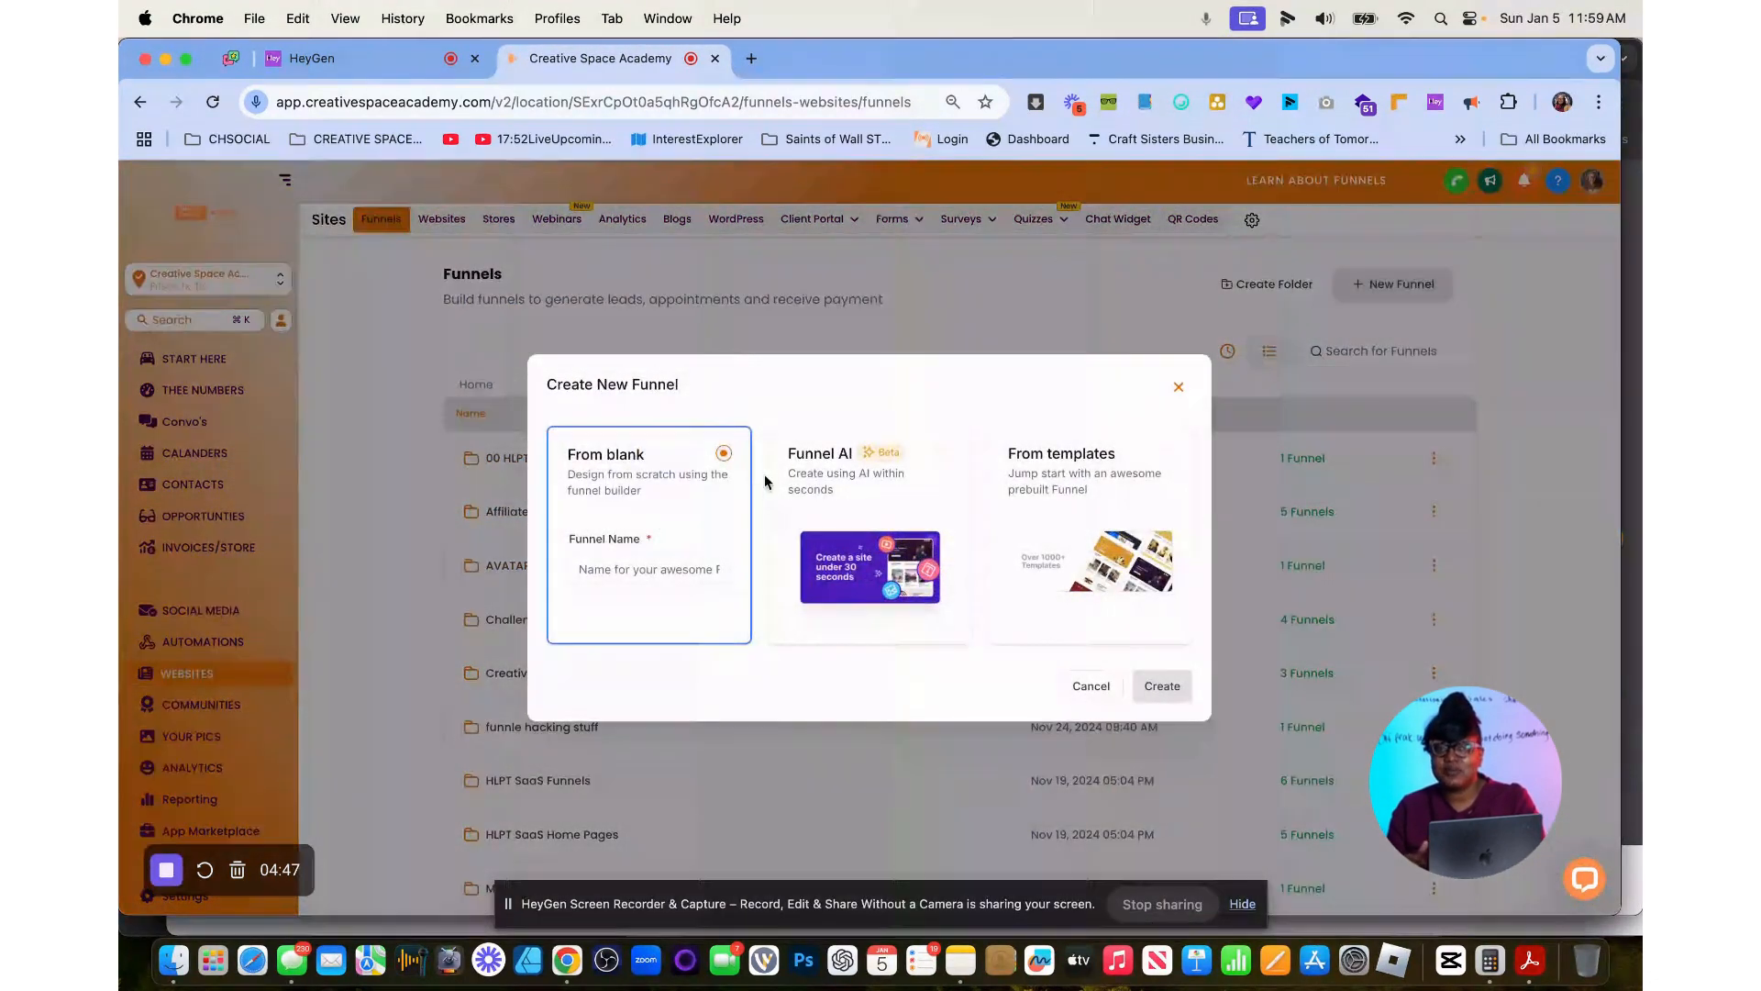
click(1165, 694)
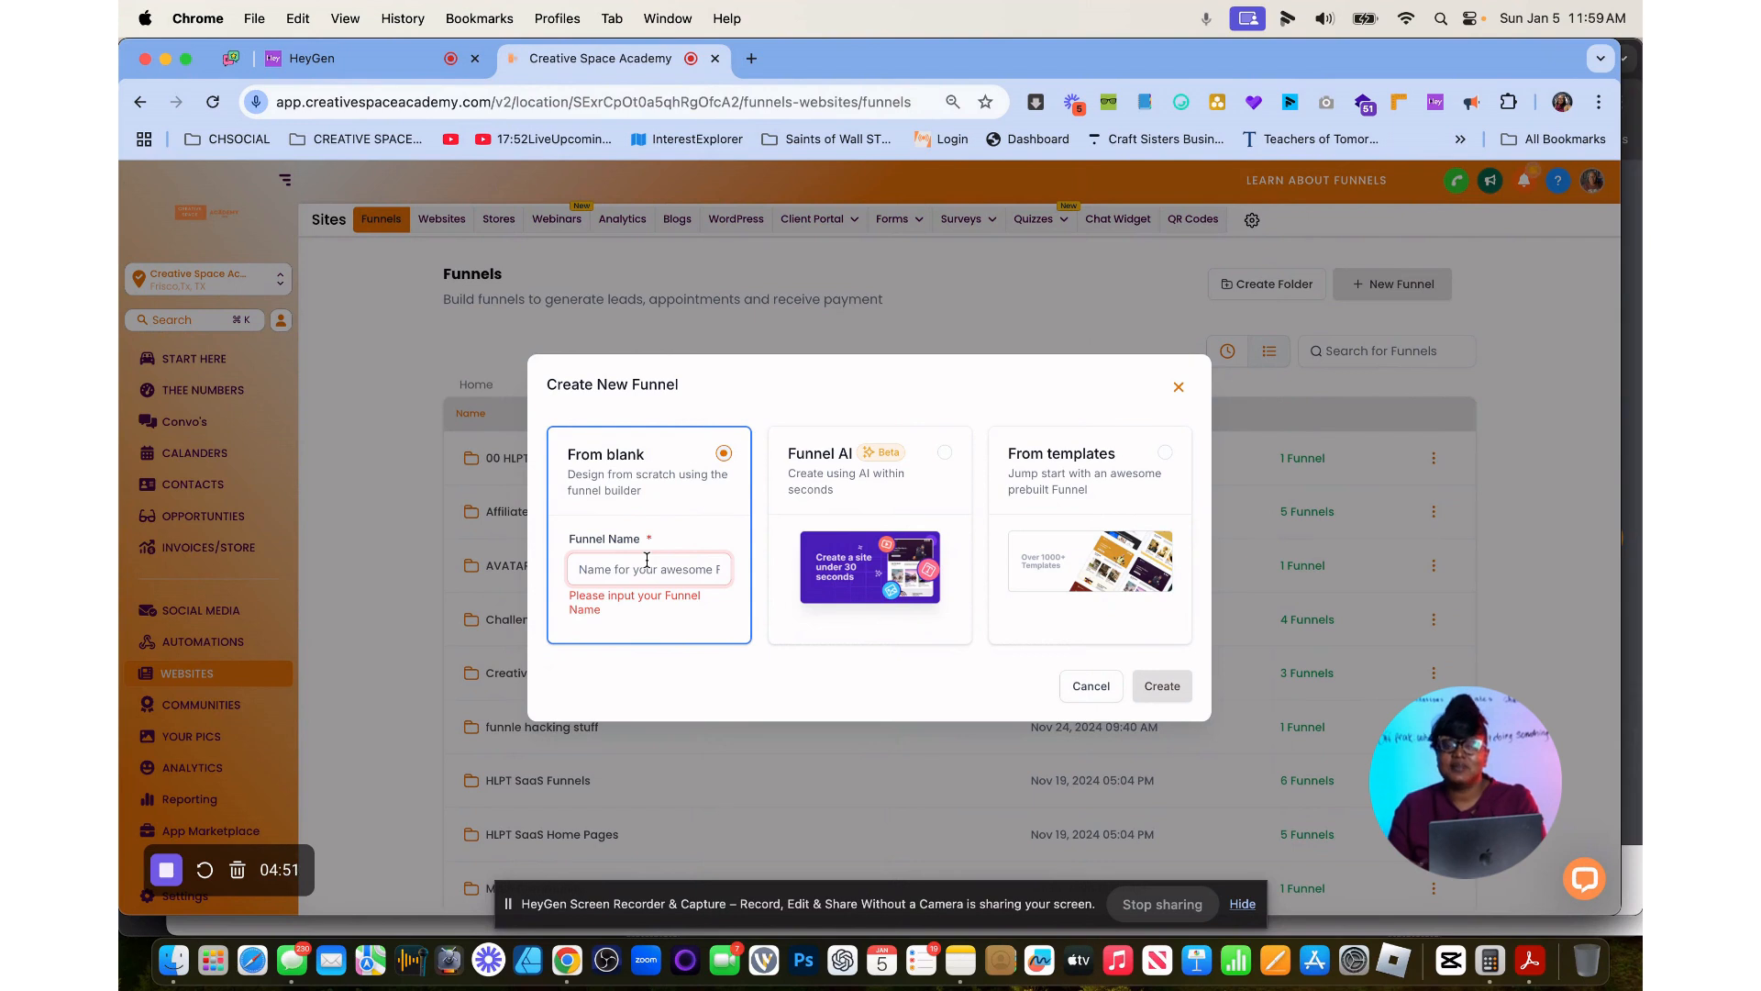
text(samplecountdown)
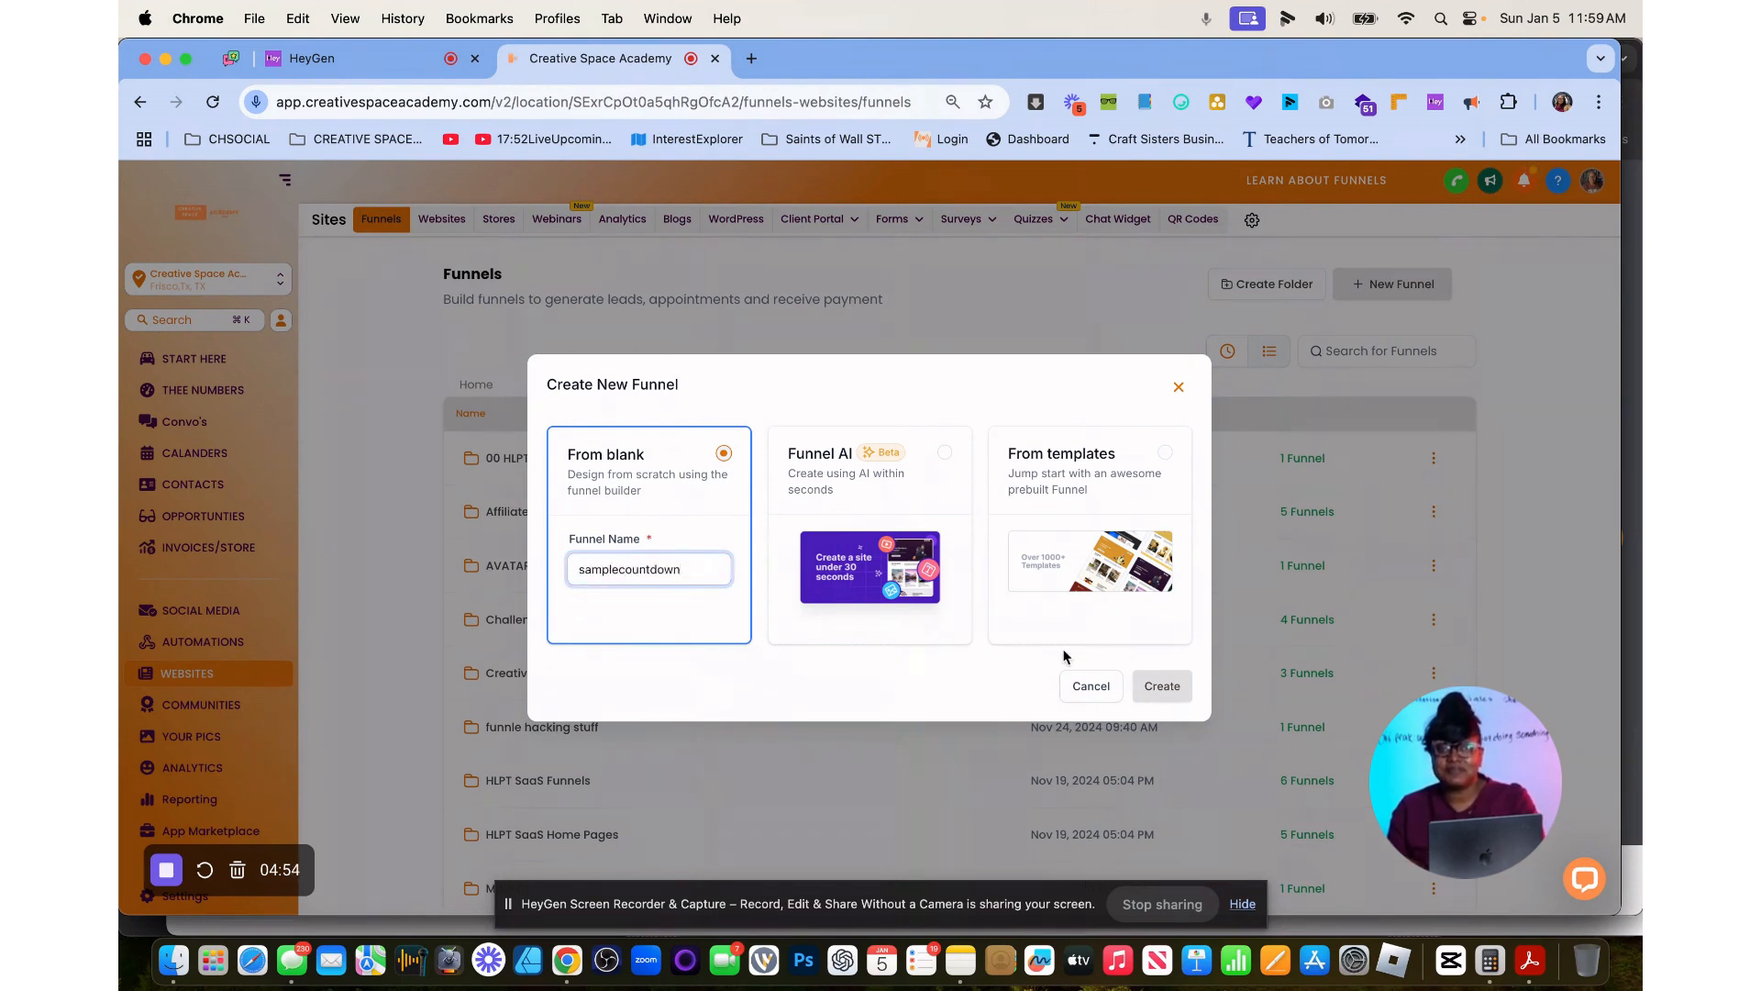
click(1163, 685)
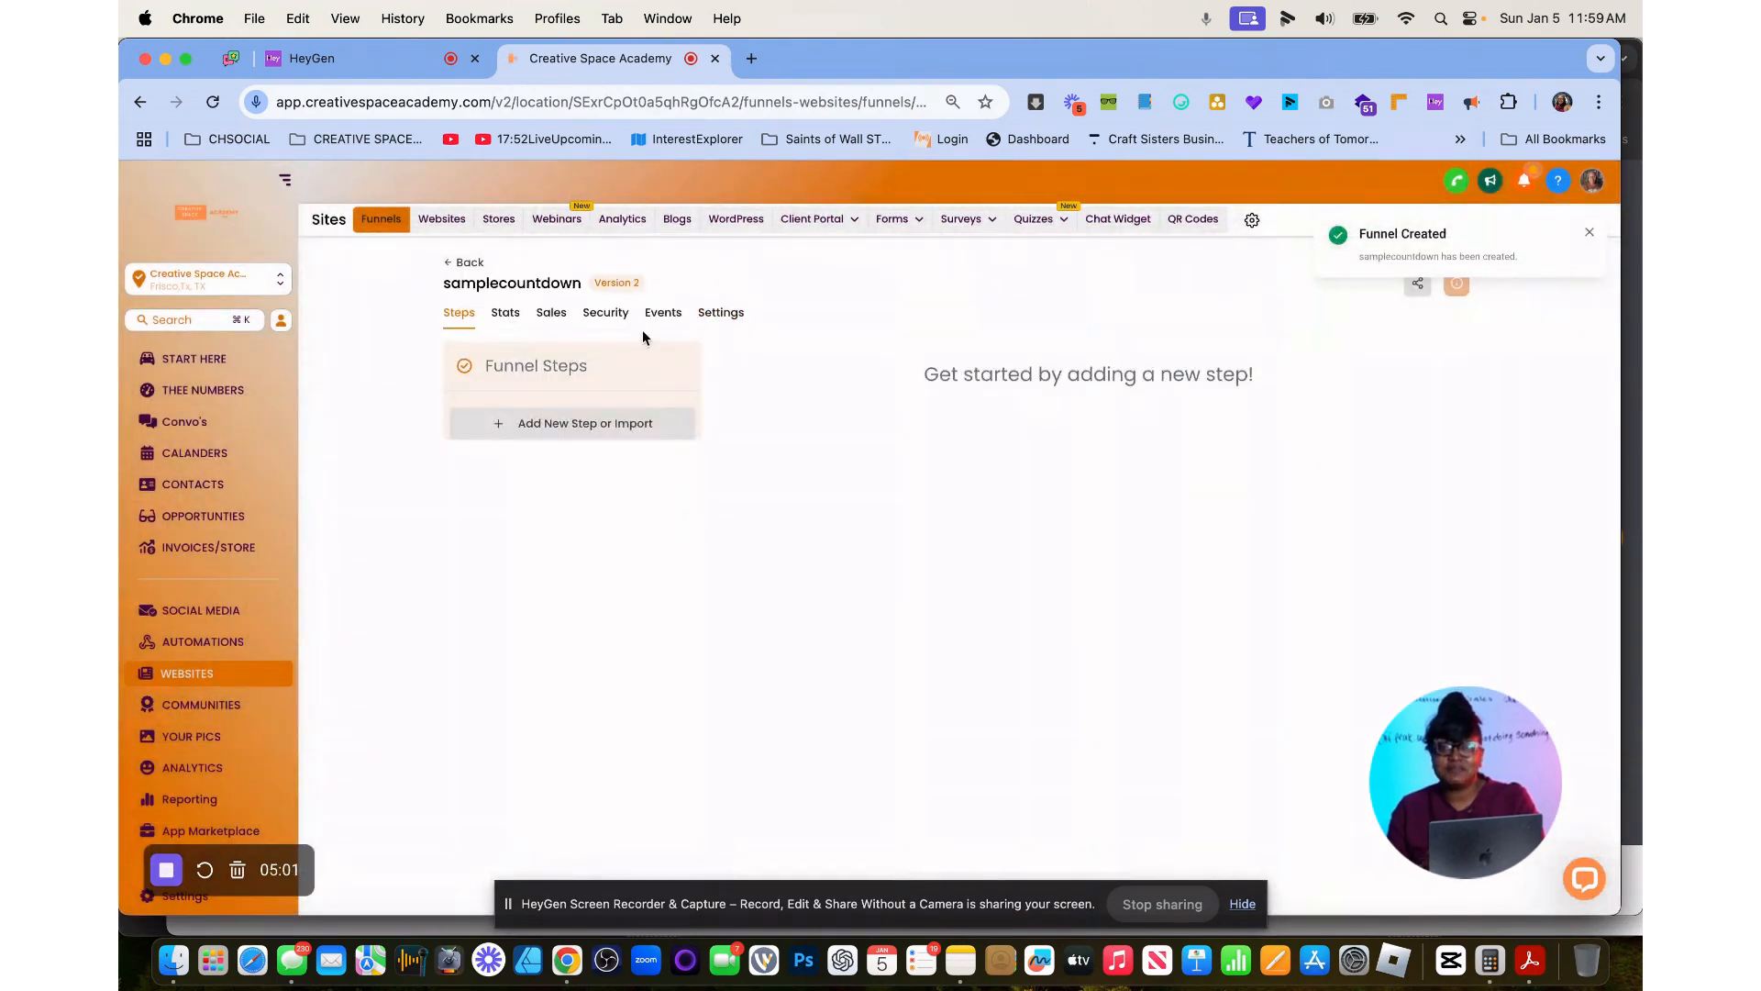
Create a funnel step named "sample countdown" with the path "samplecountdown".
click(538, 424)
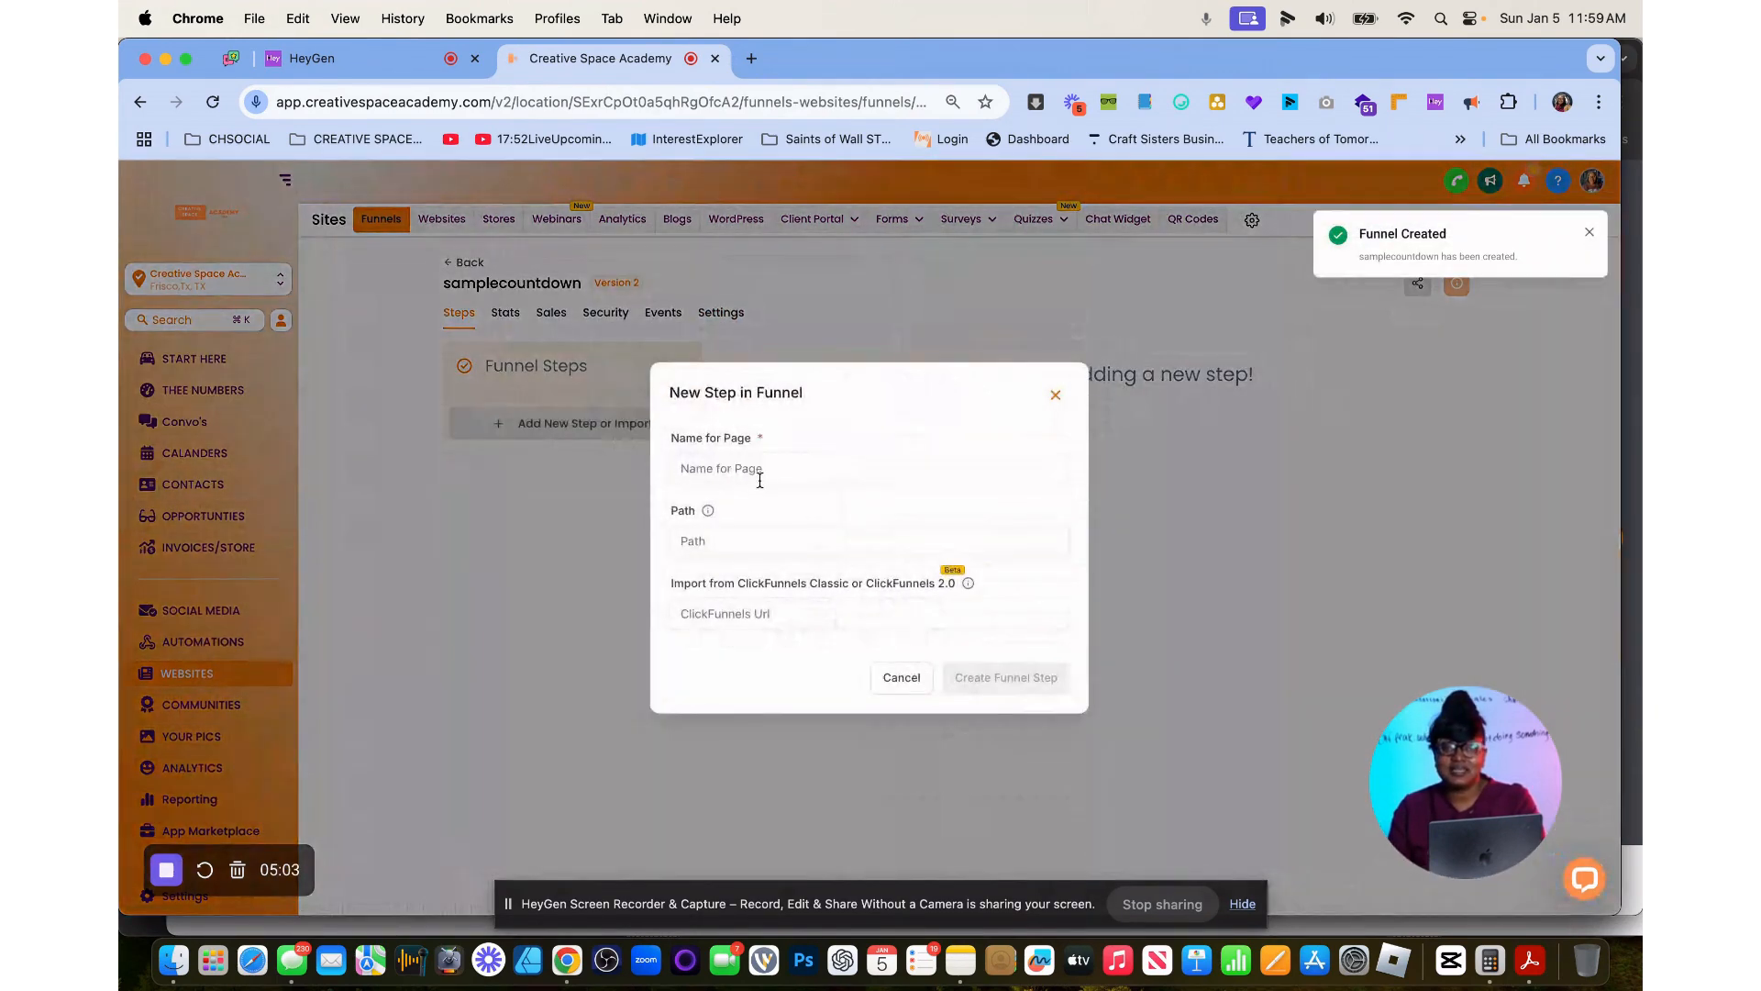
click(759, 480)
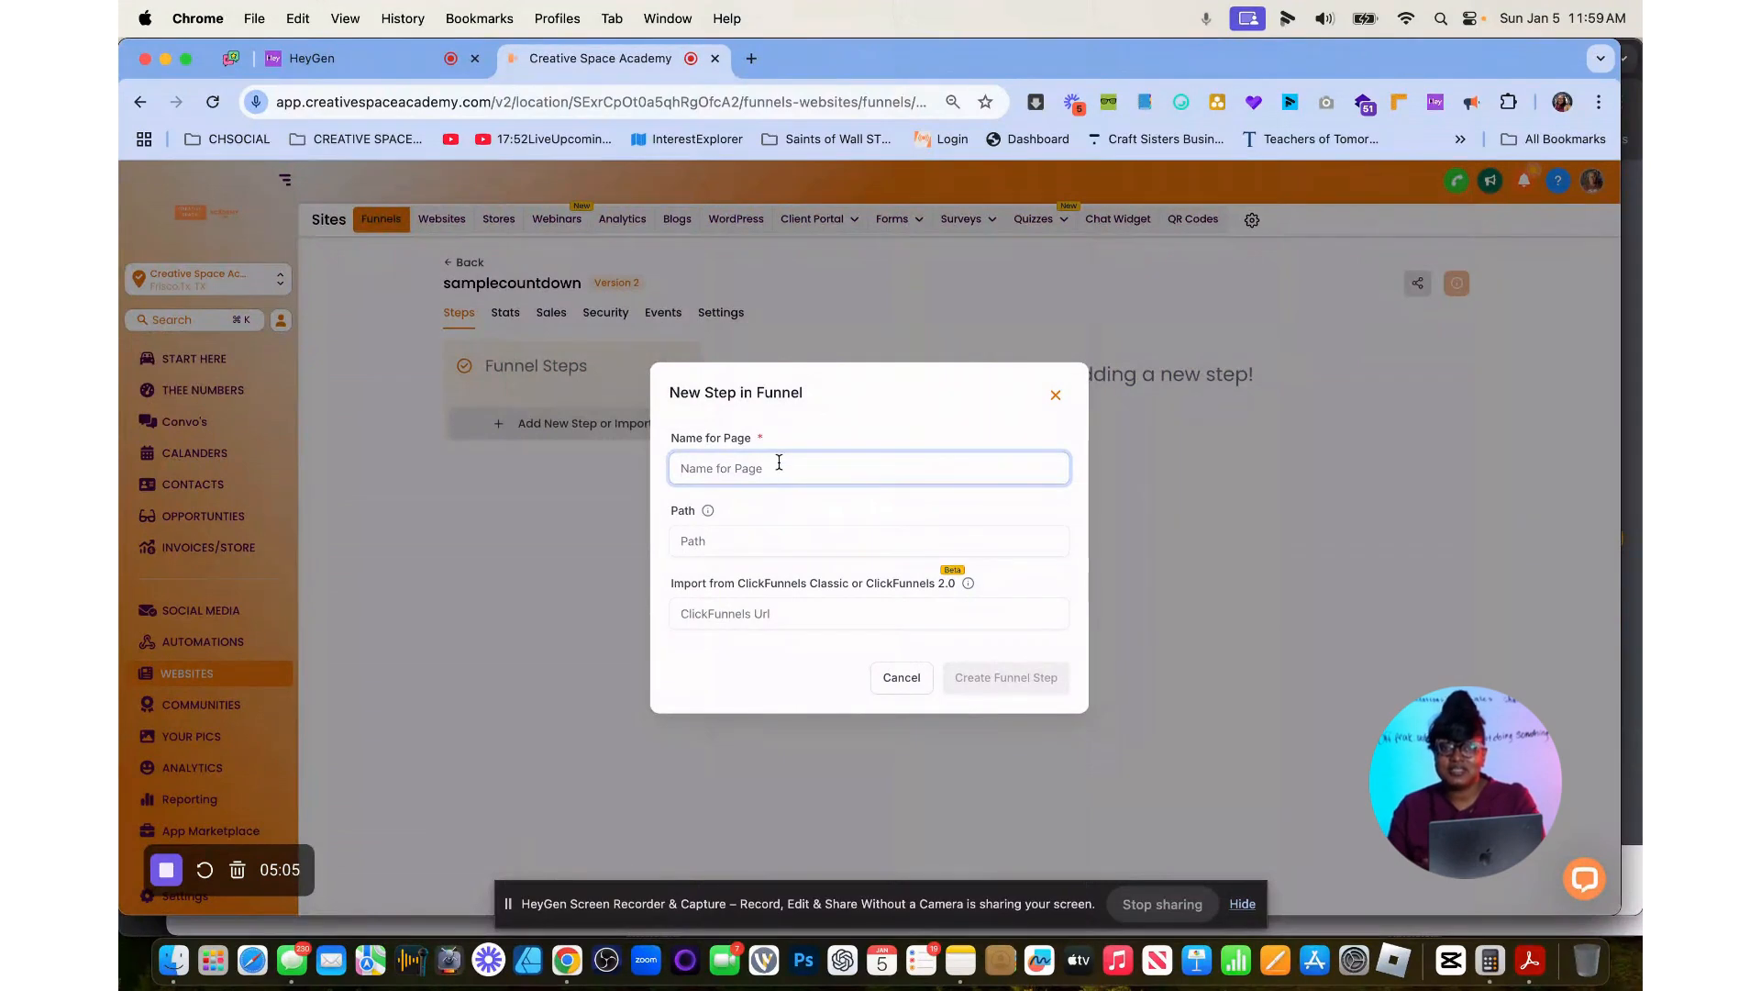
text(sample )
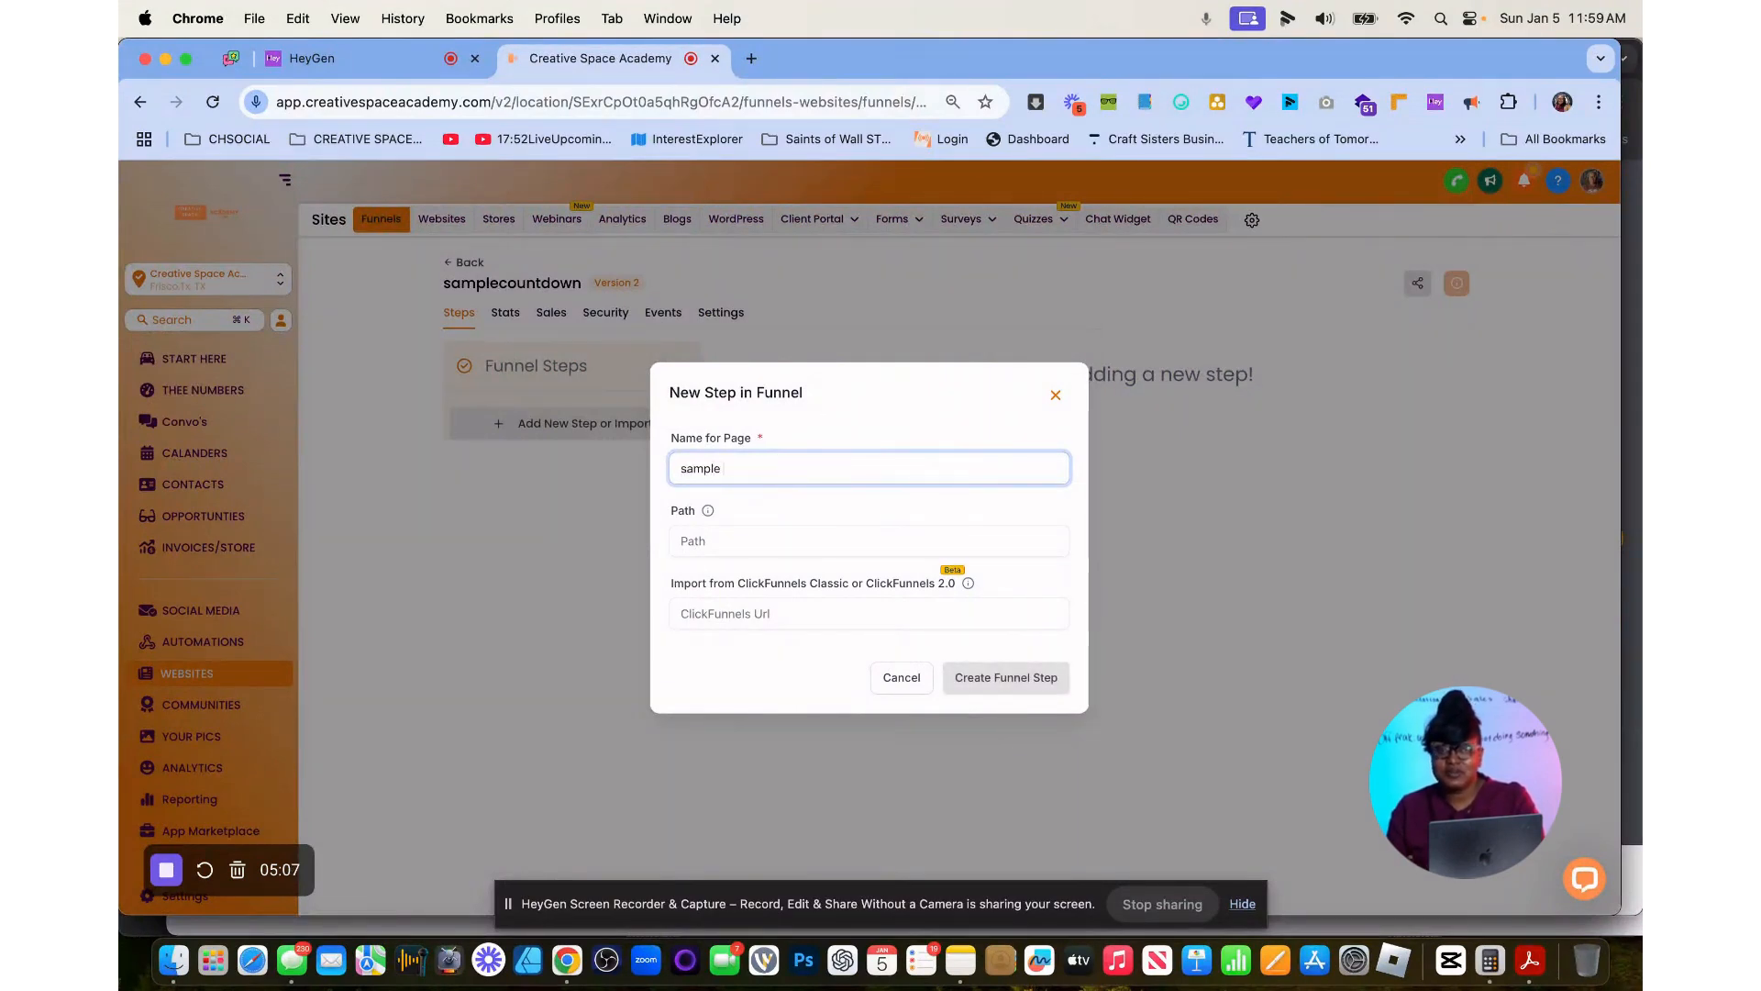
text(countdown)
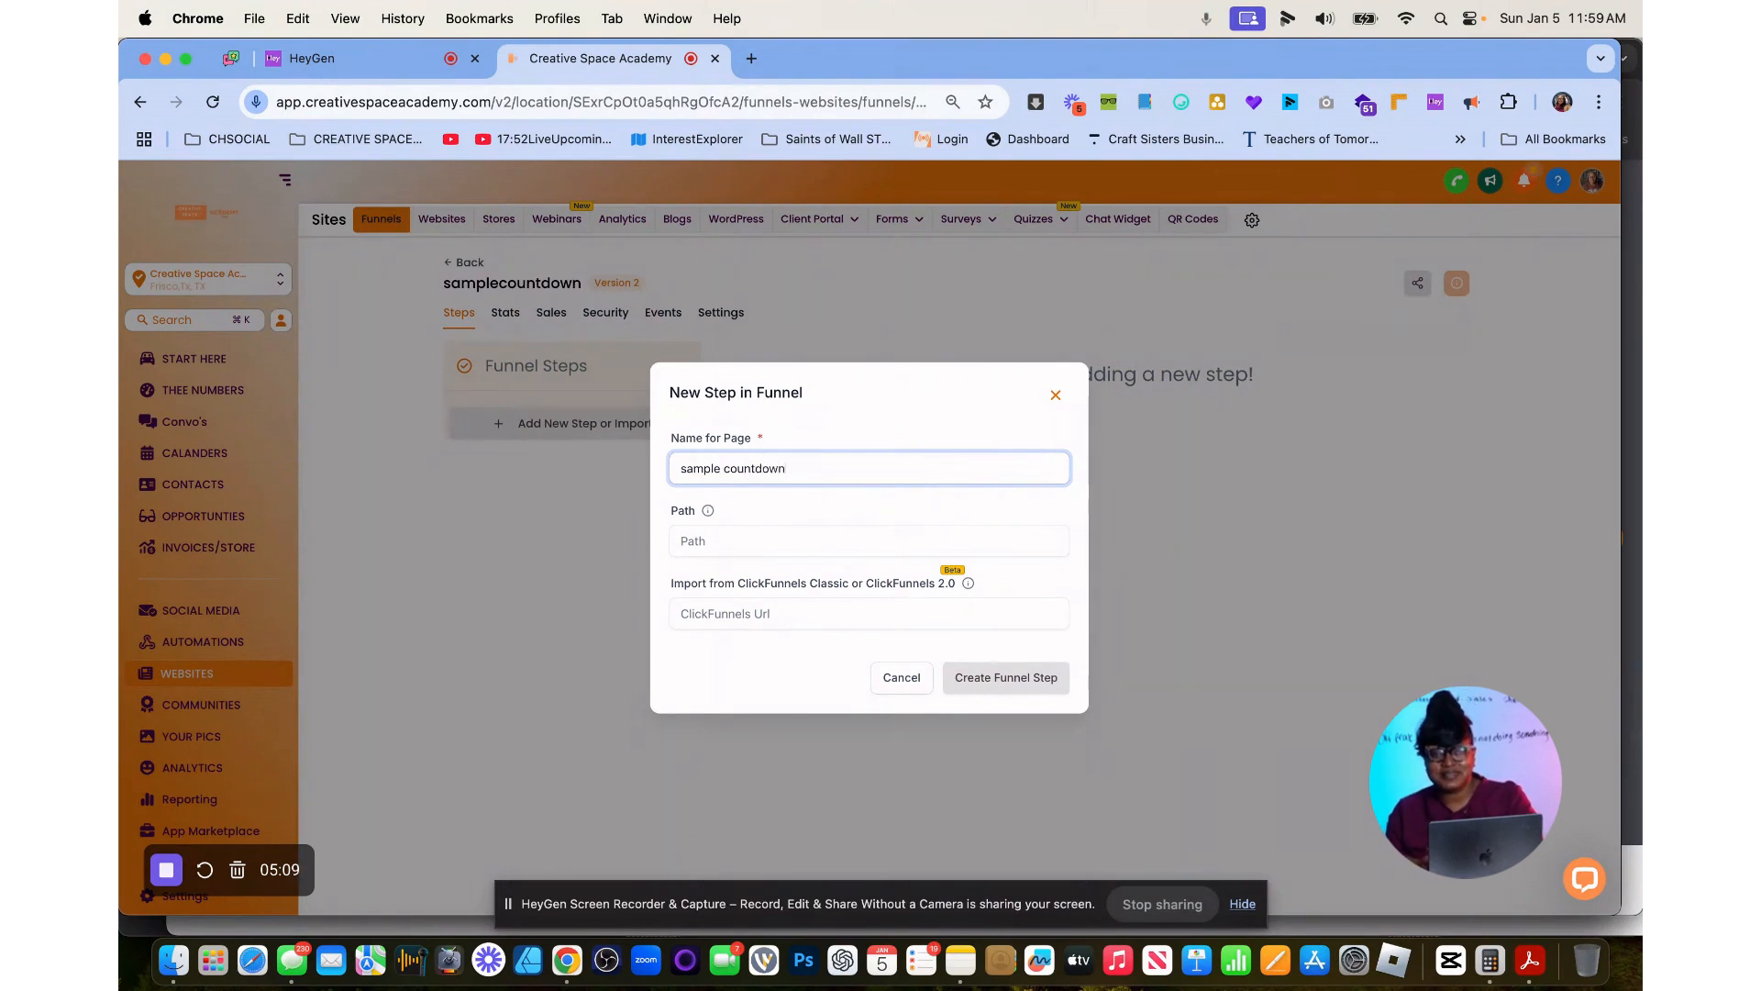
click(749, 542)
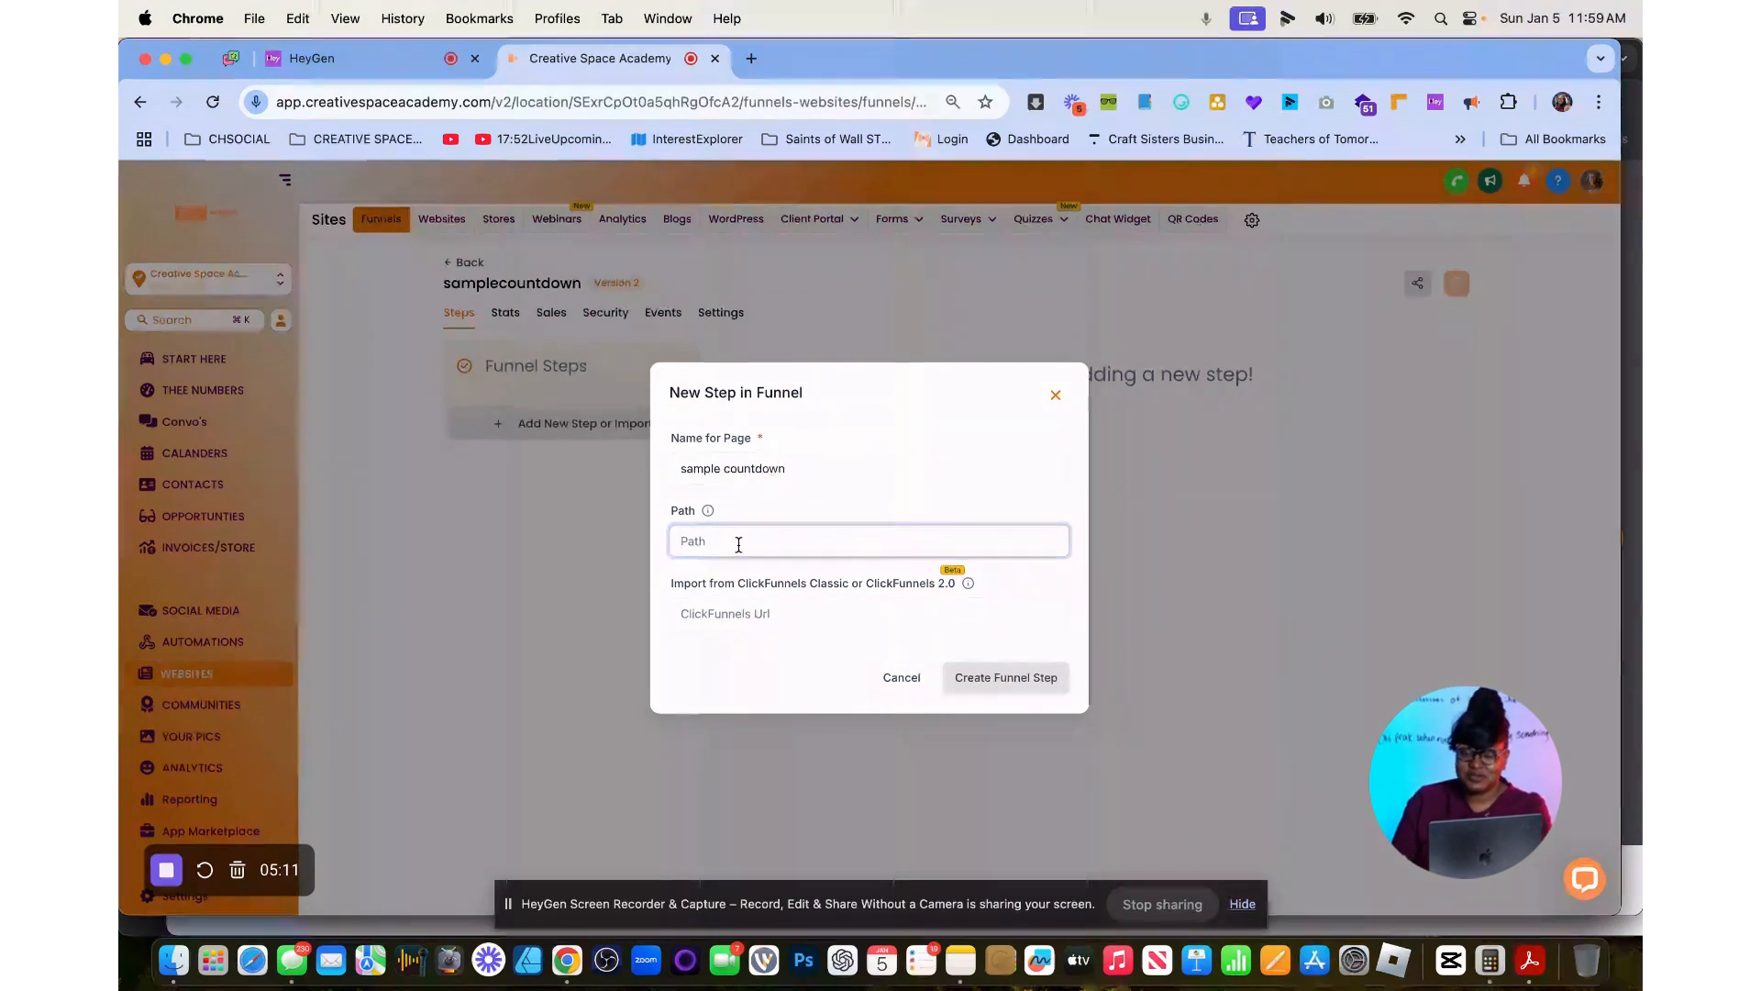
text(samplecountdown)
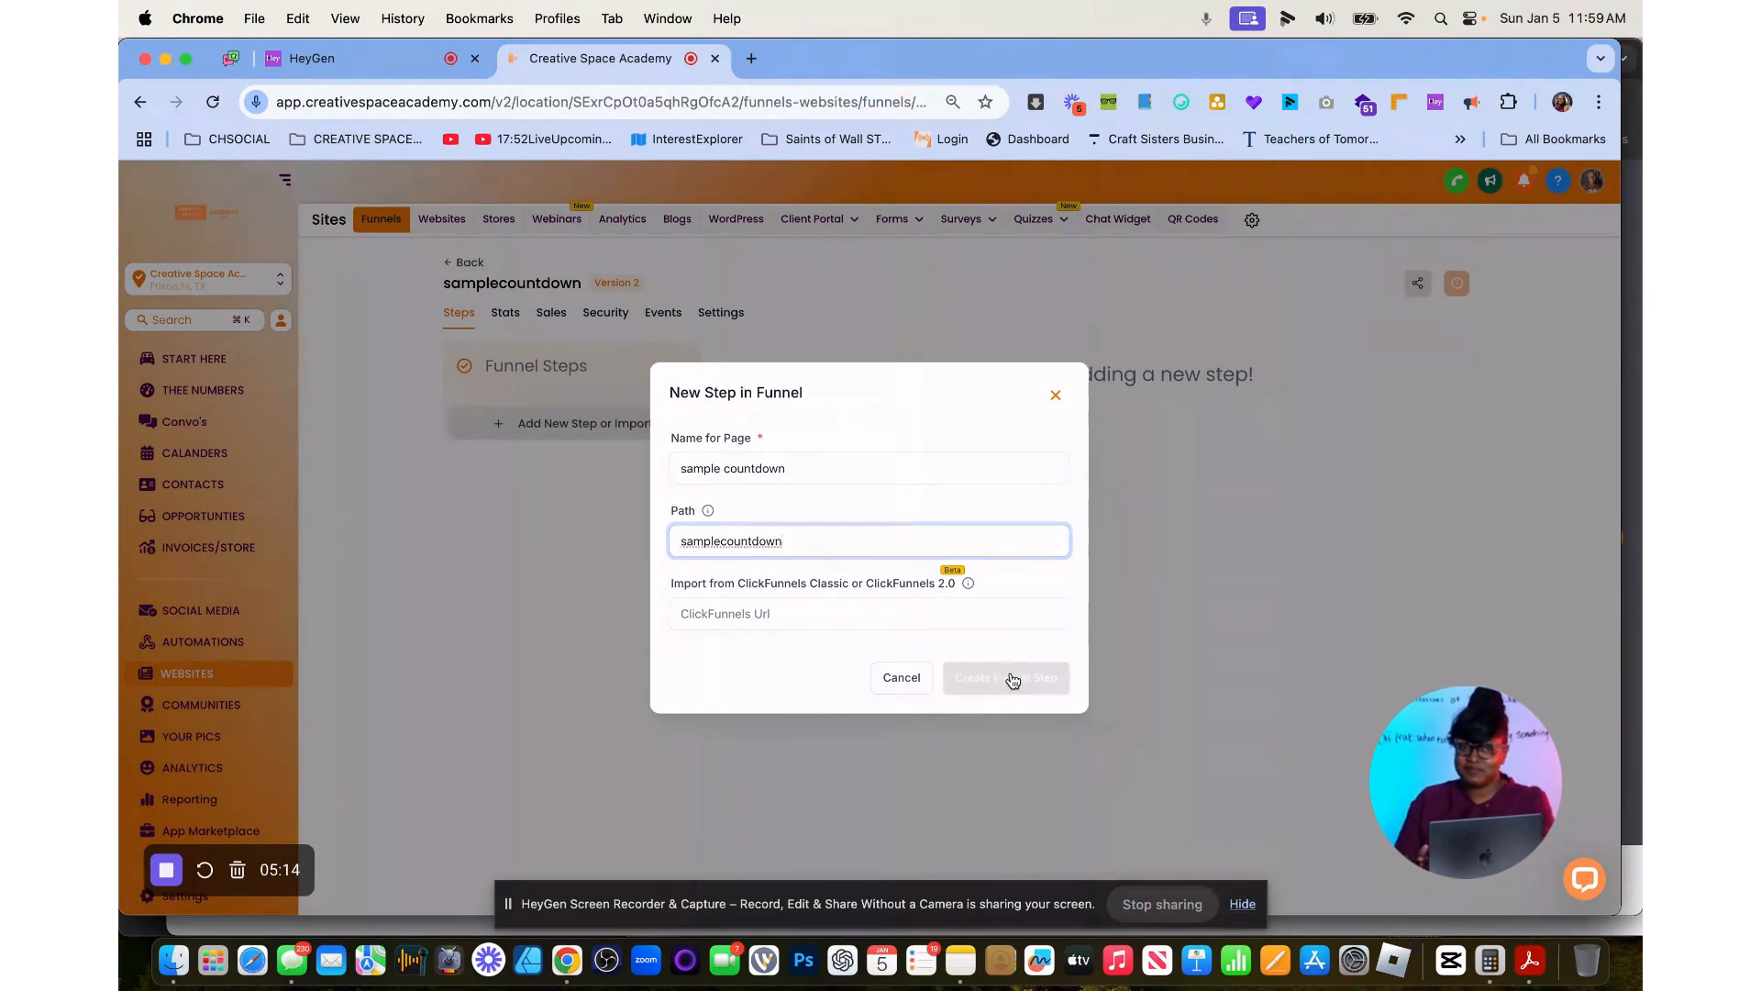
click(1015, 679)
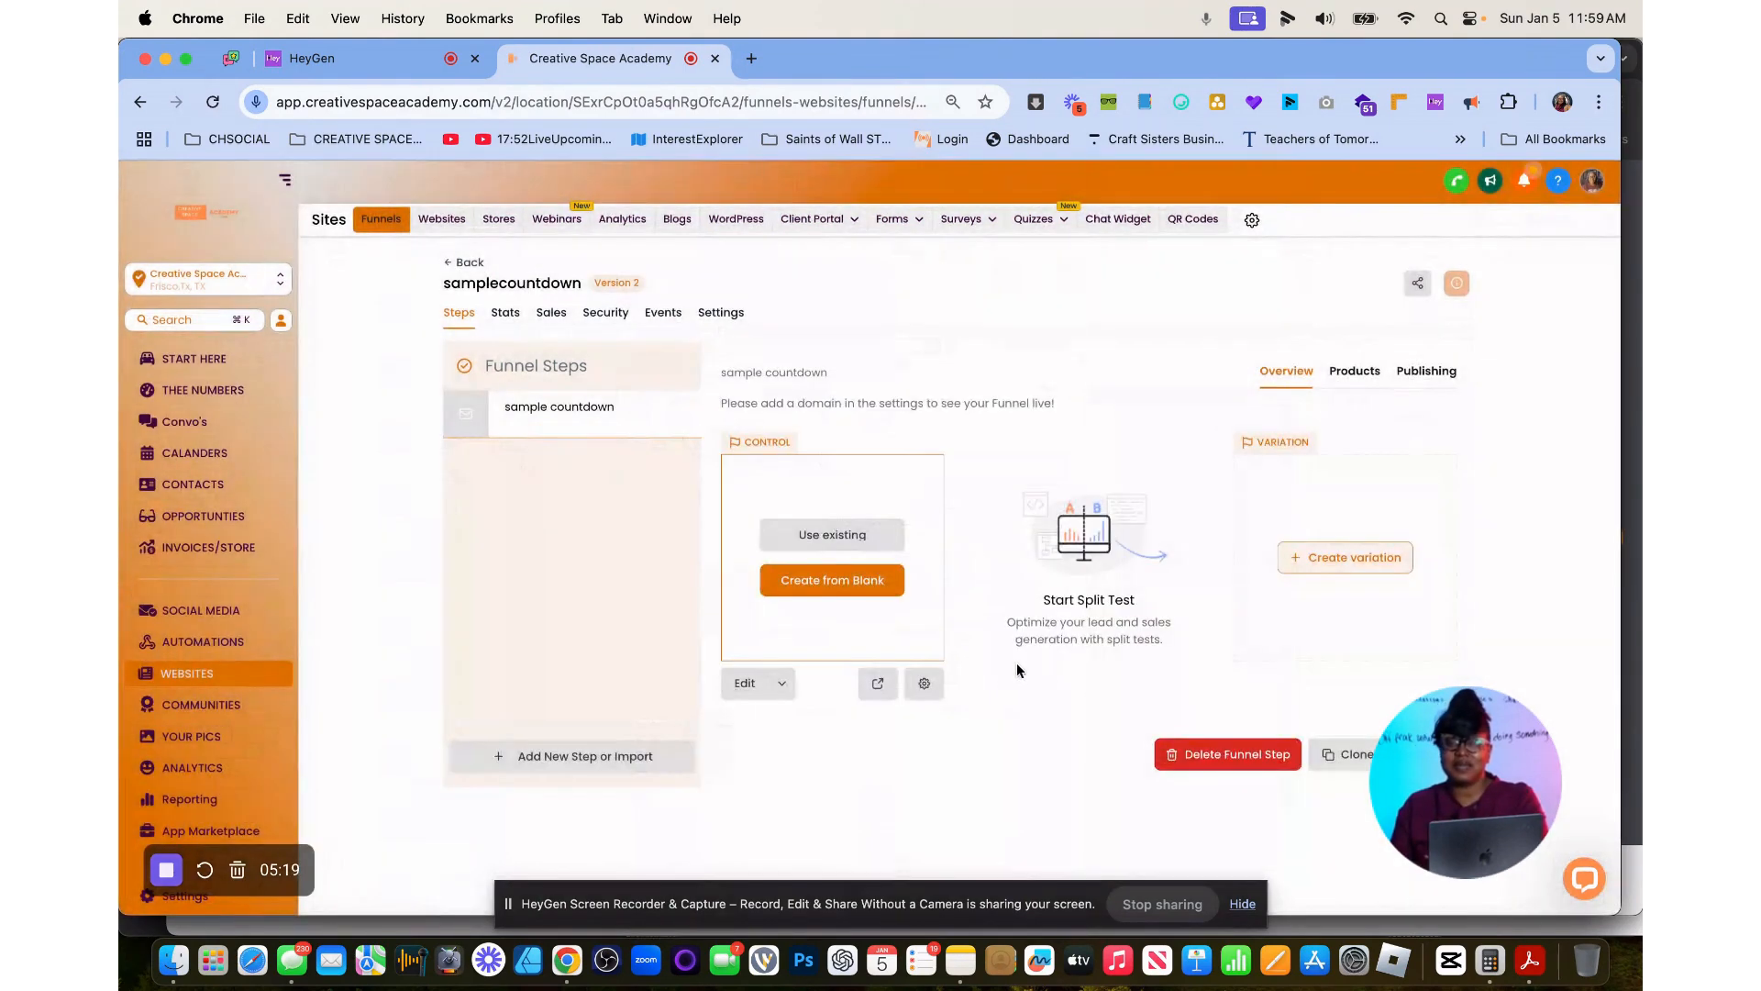
Add the SPRING 2025 COHORT product to the funnel step with the SPRING 2025 COHORT price and save it.
click(1373, 374)
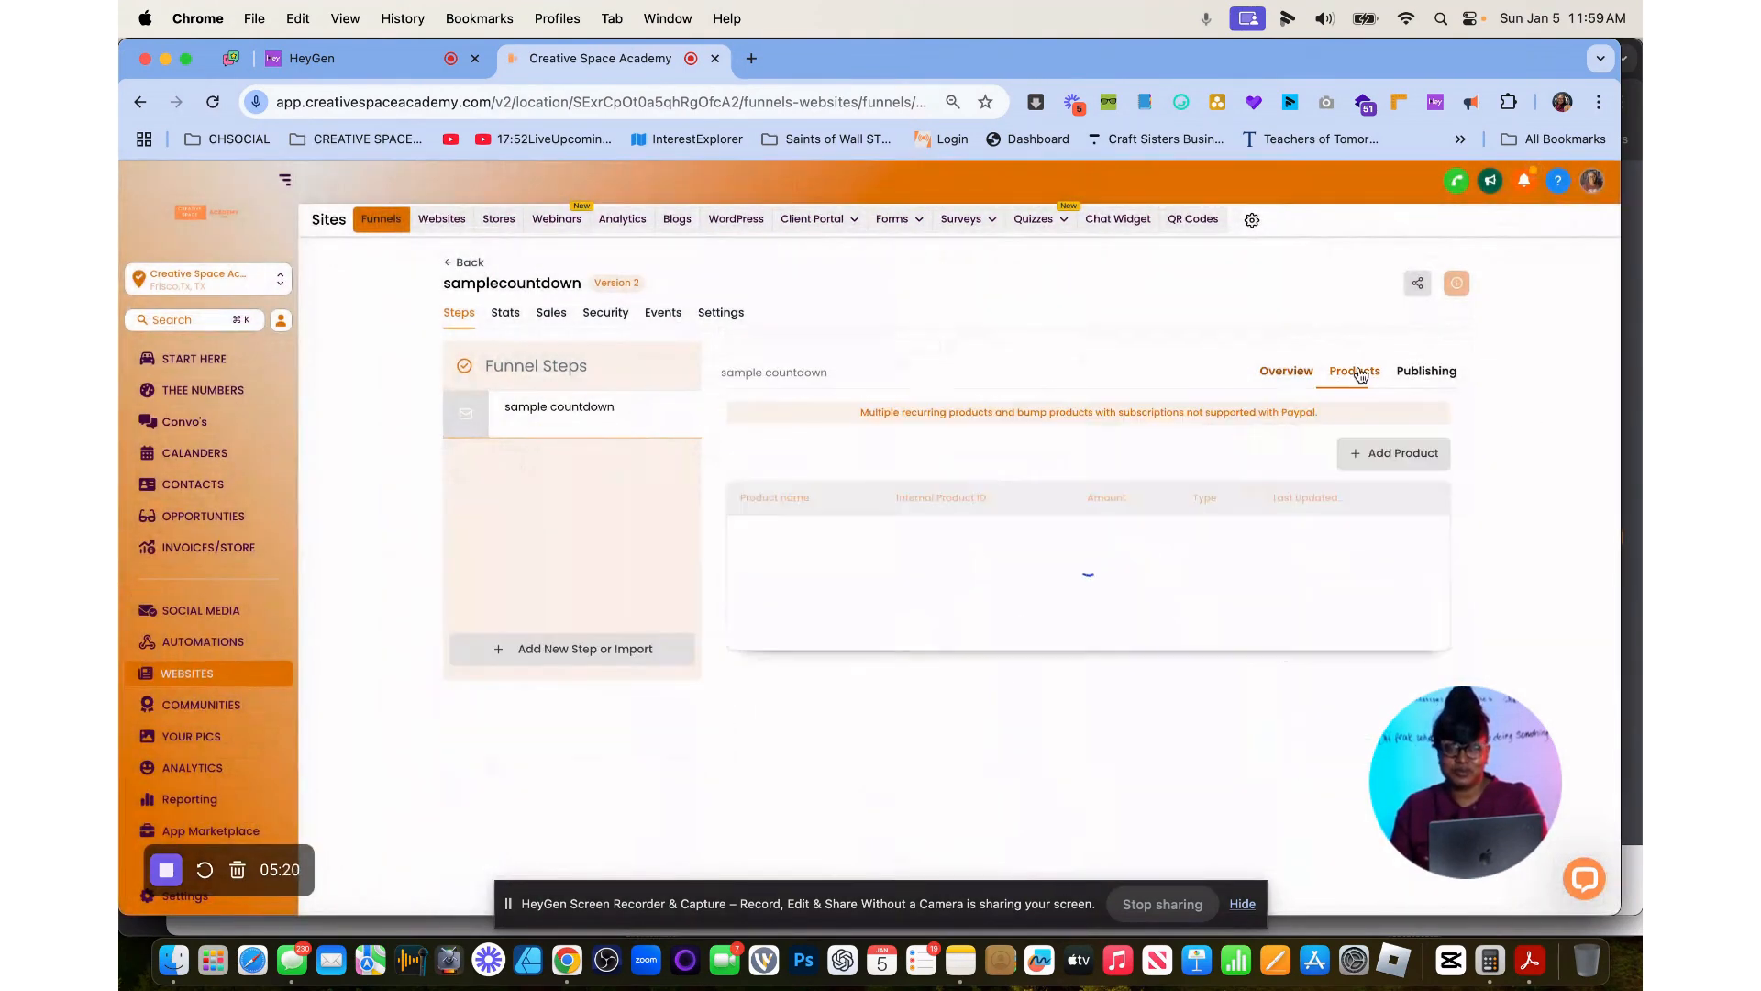
click(1354, 459)
click(888, 514)
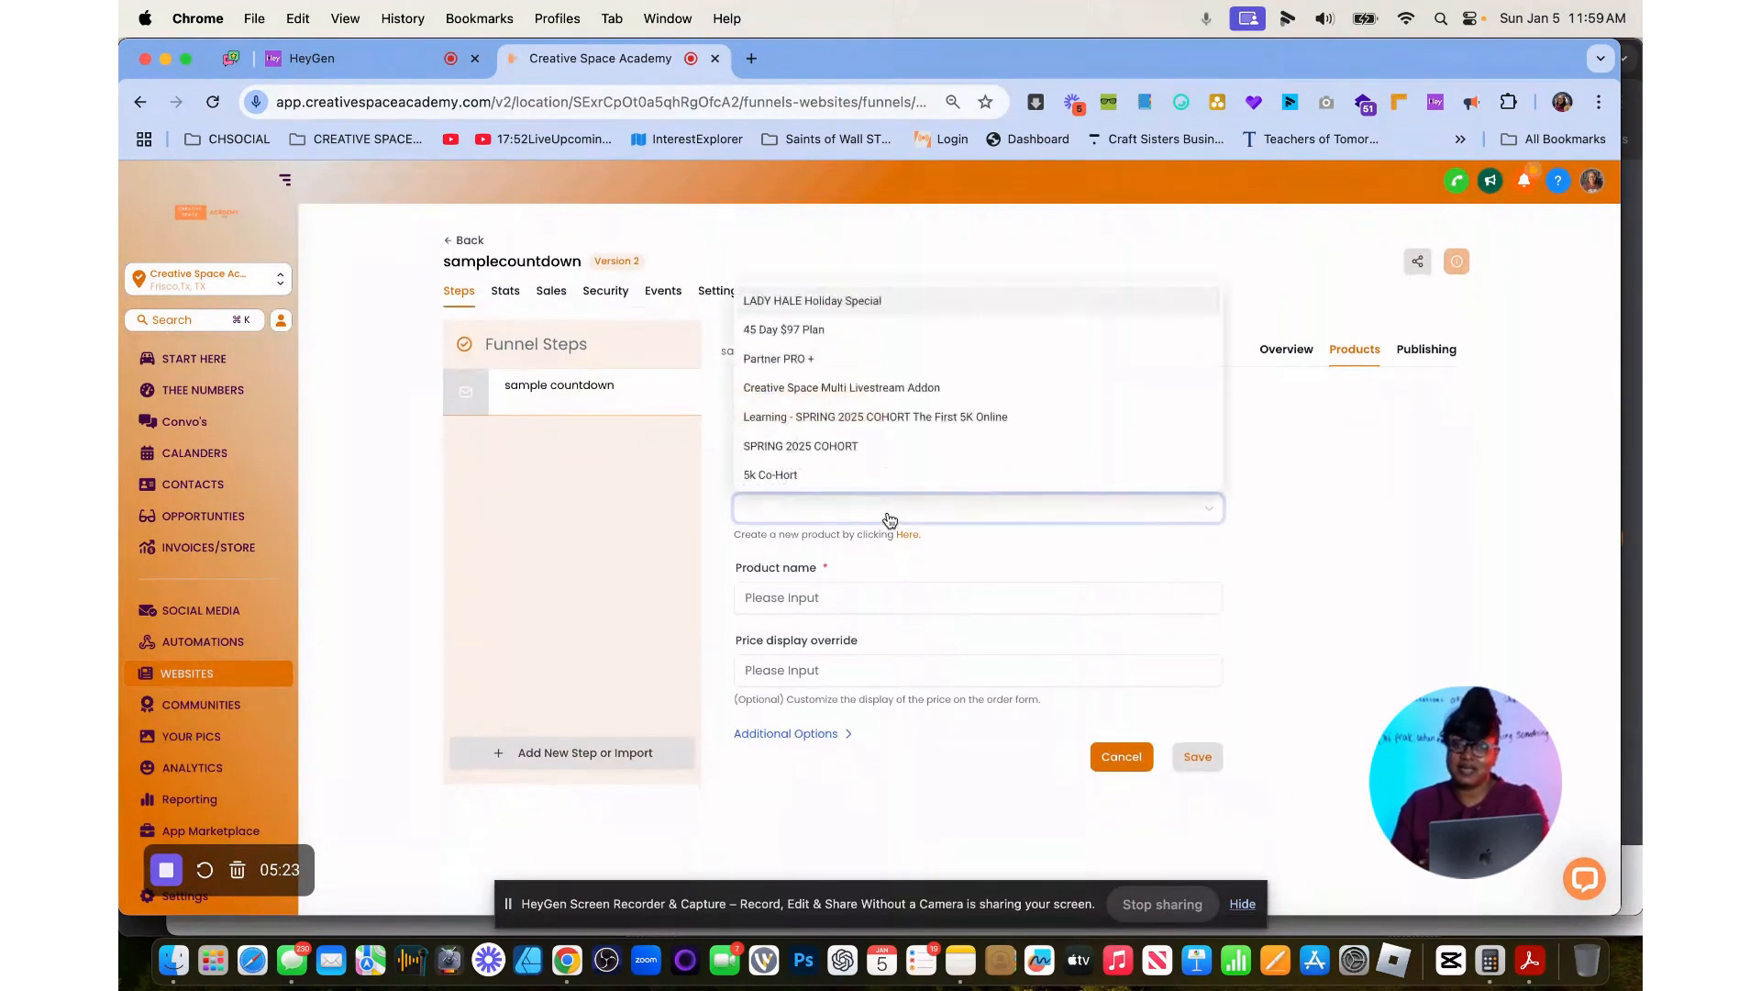
click(834, 446)
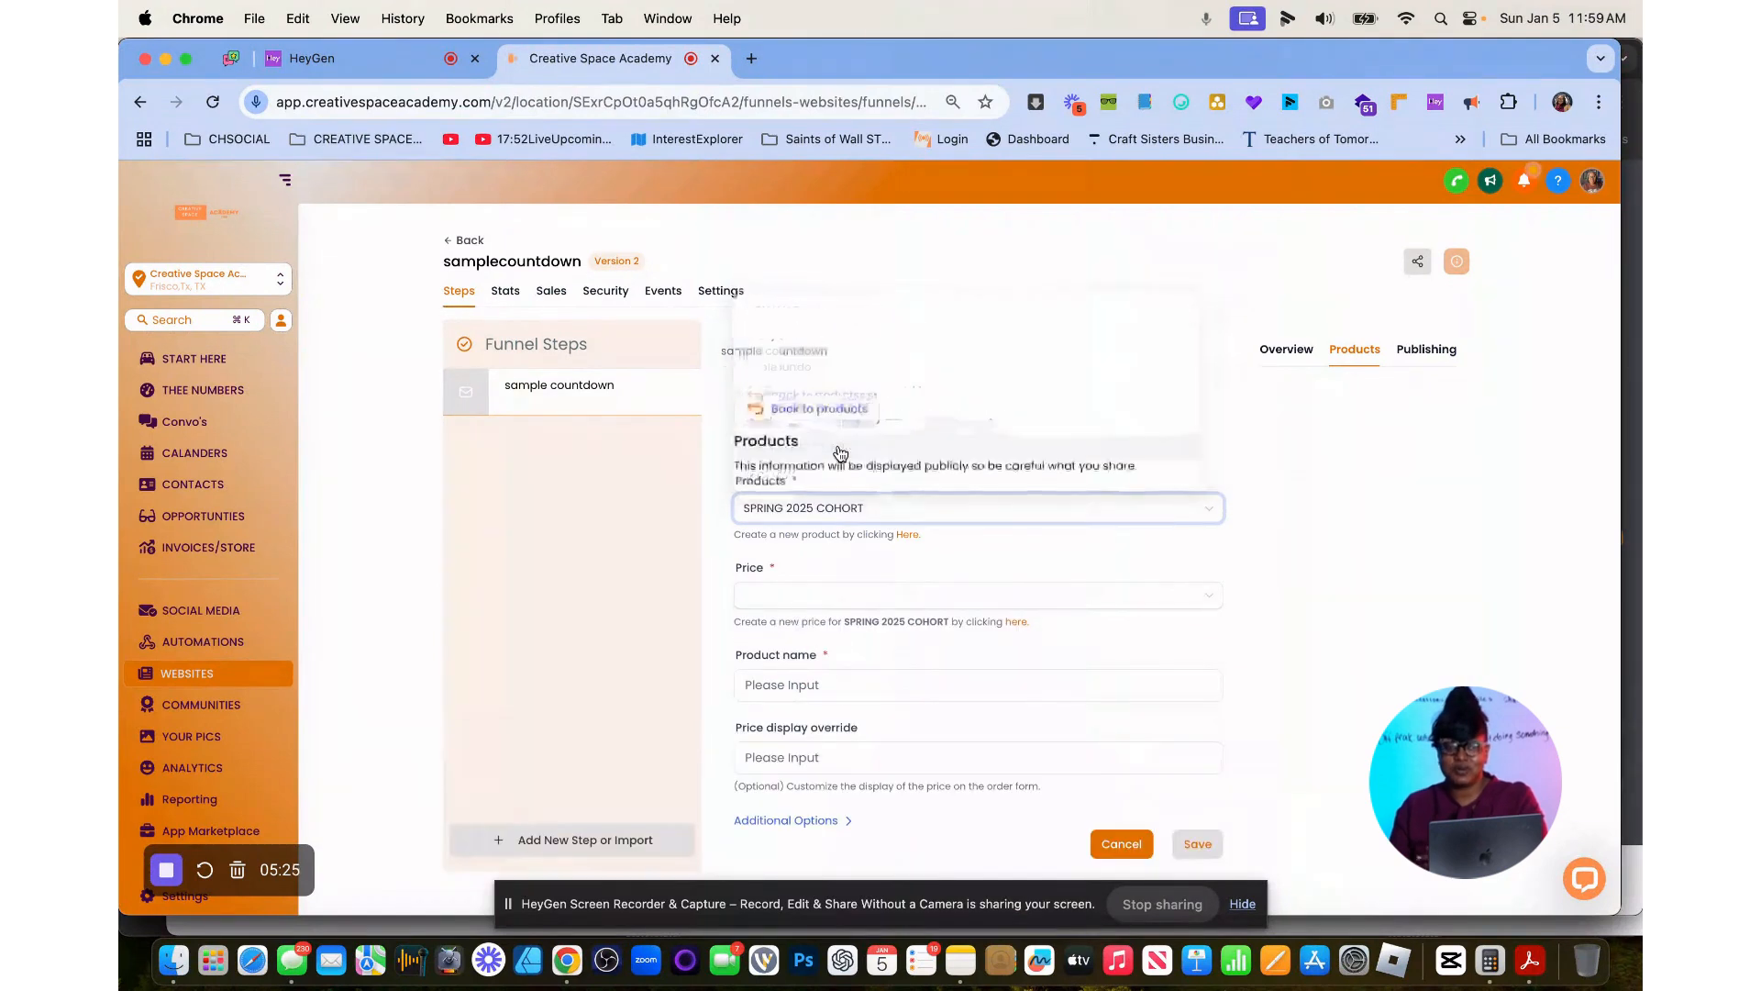
click(859, 600)
click(835, 563)
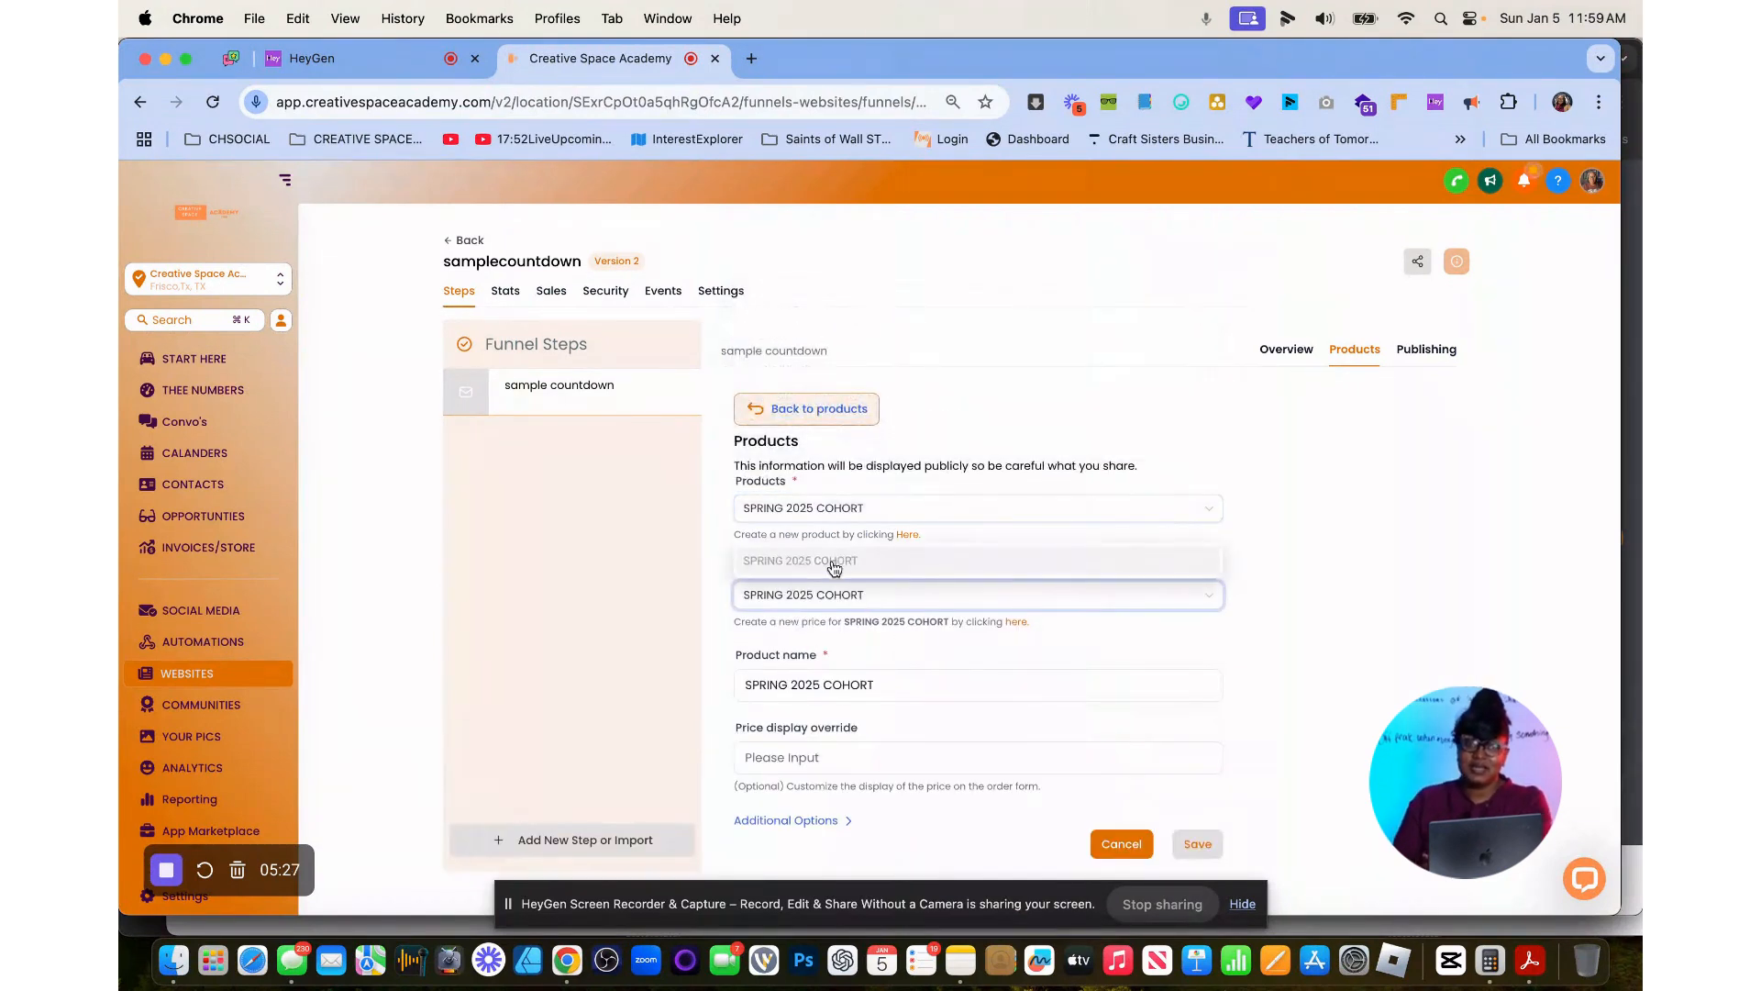
click(1200, 844)
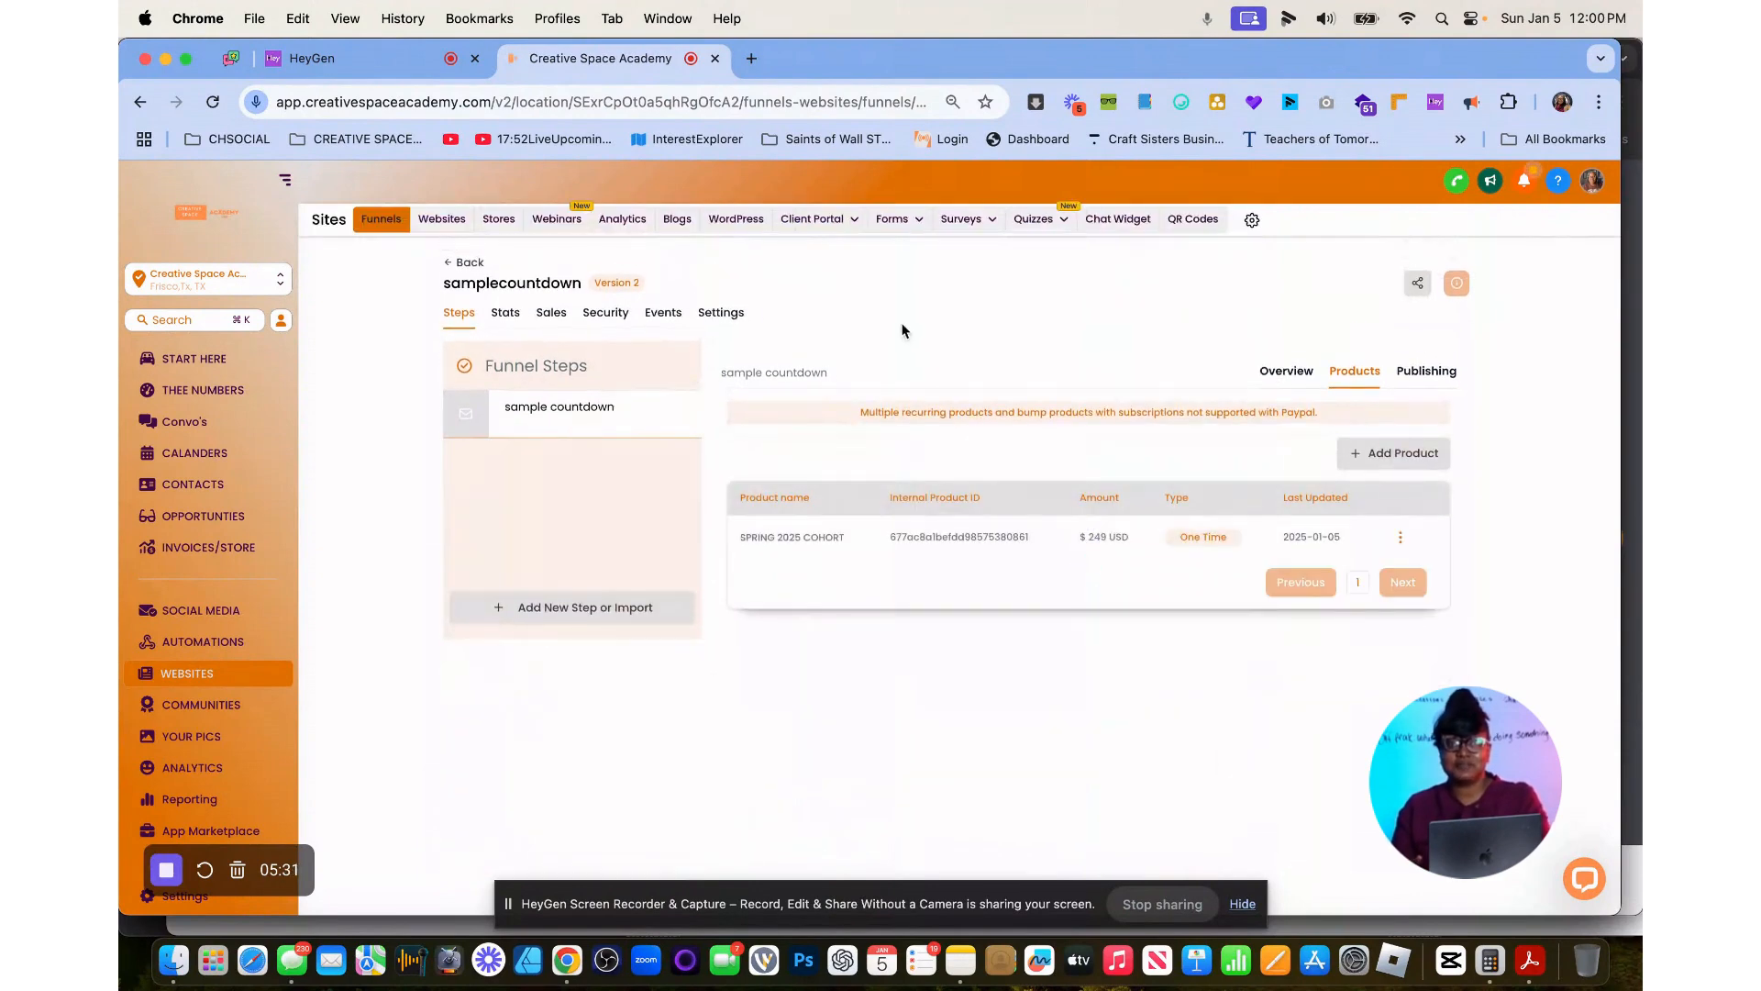
Create the sample countdown page from blank and add a full-width section containing a one-column row.
click(549, 407)
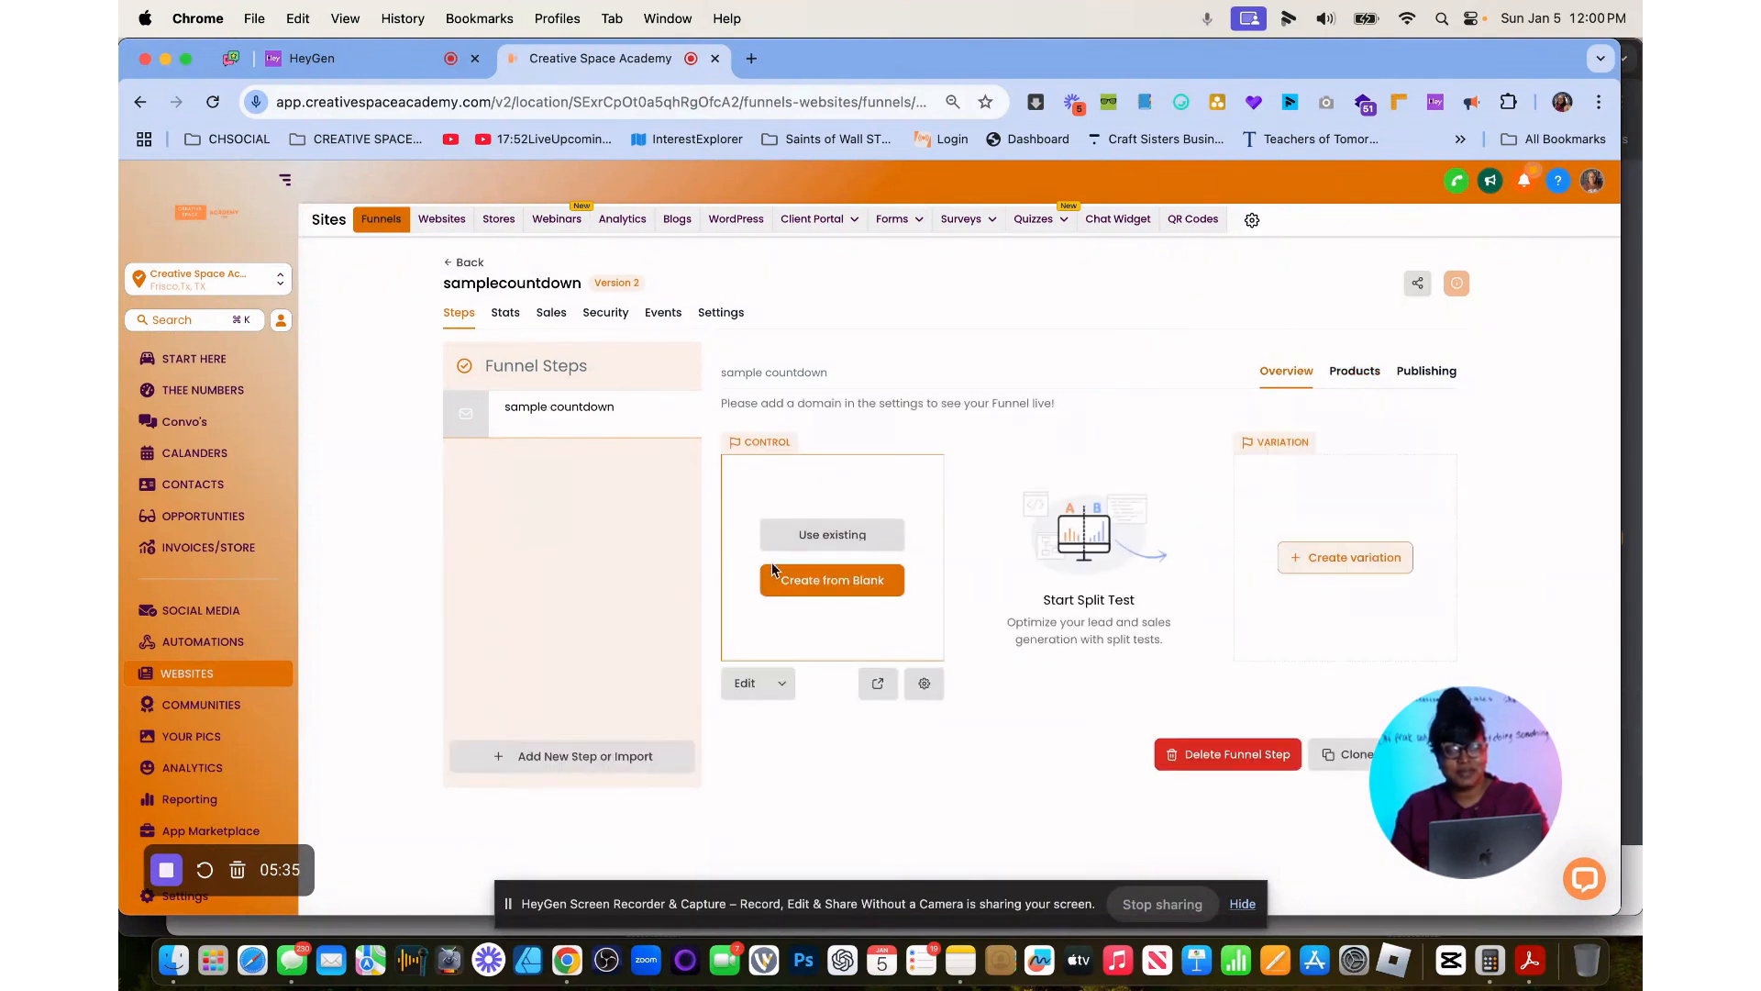
click(830, 584)
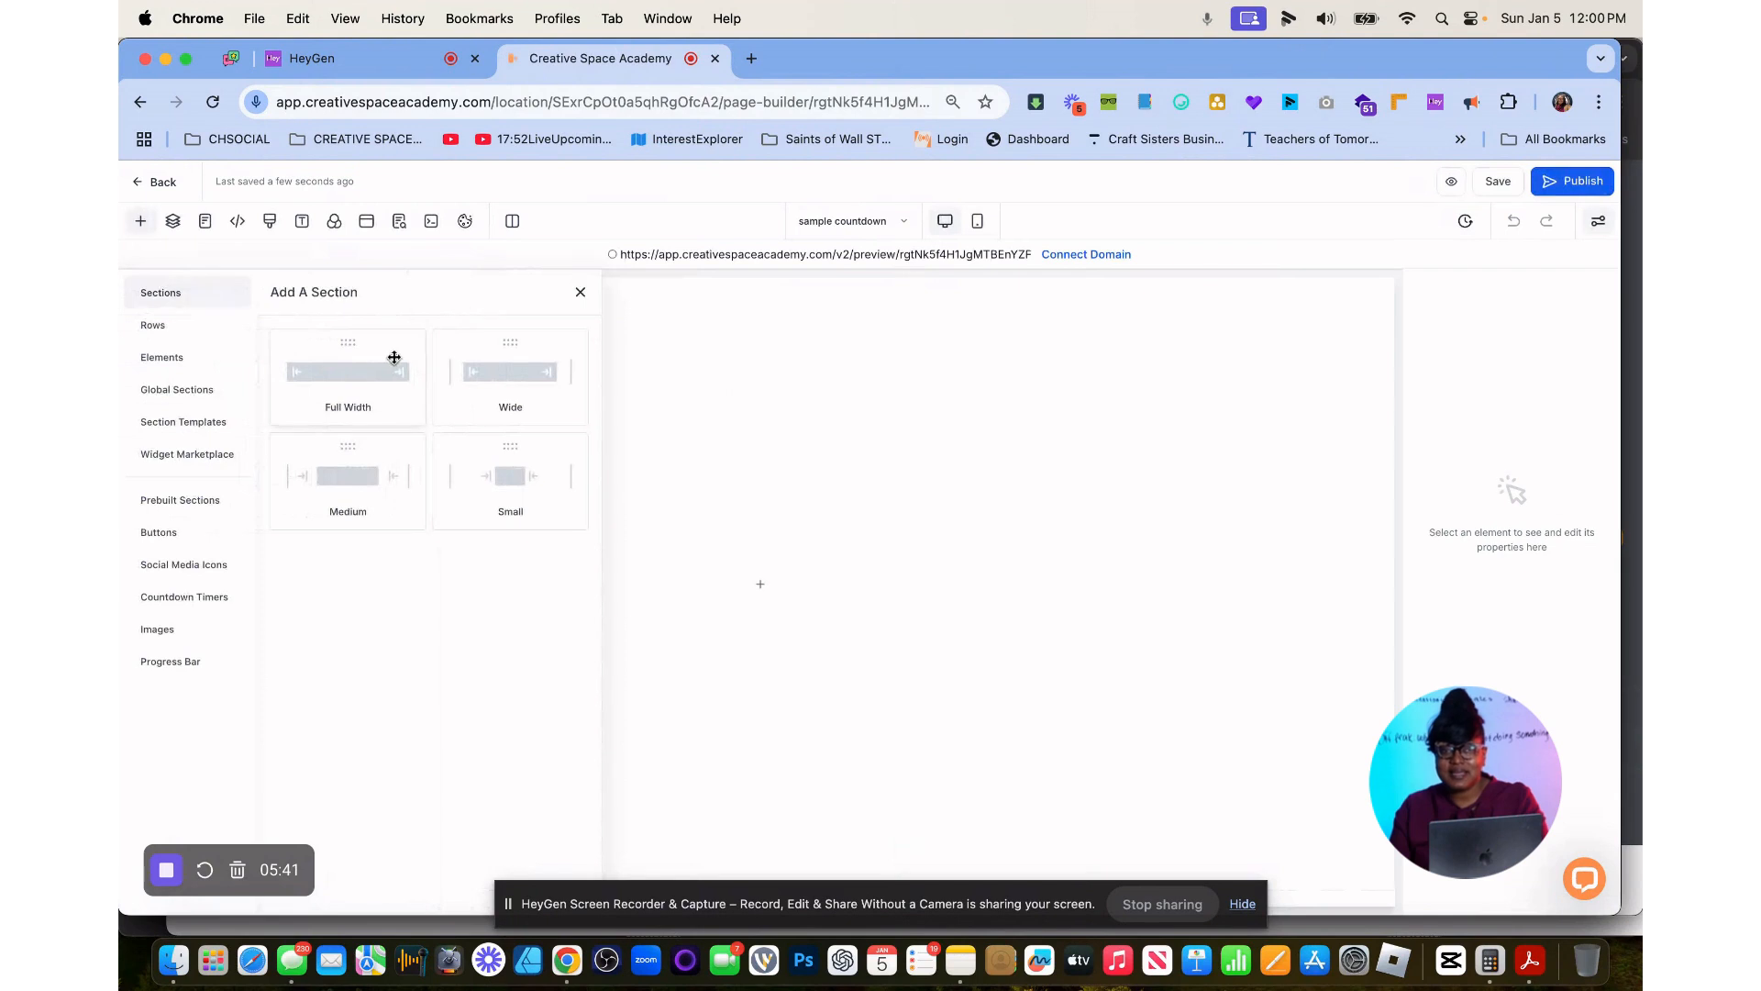
drag(389, 353, 905, 321)
click(752, 335)
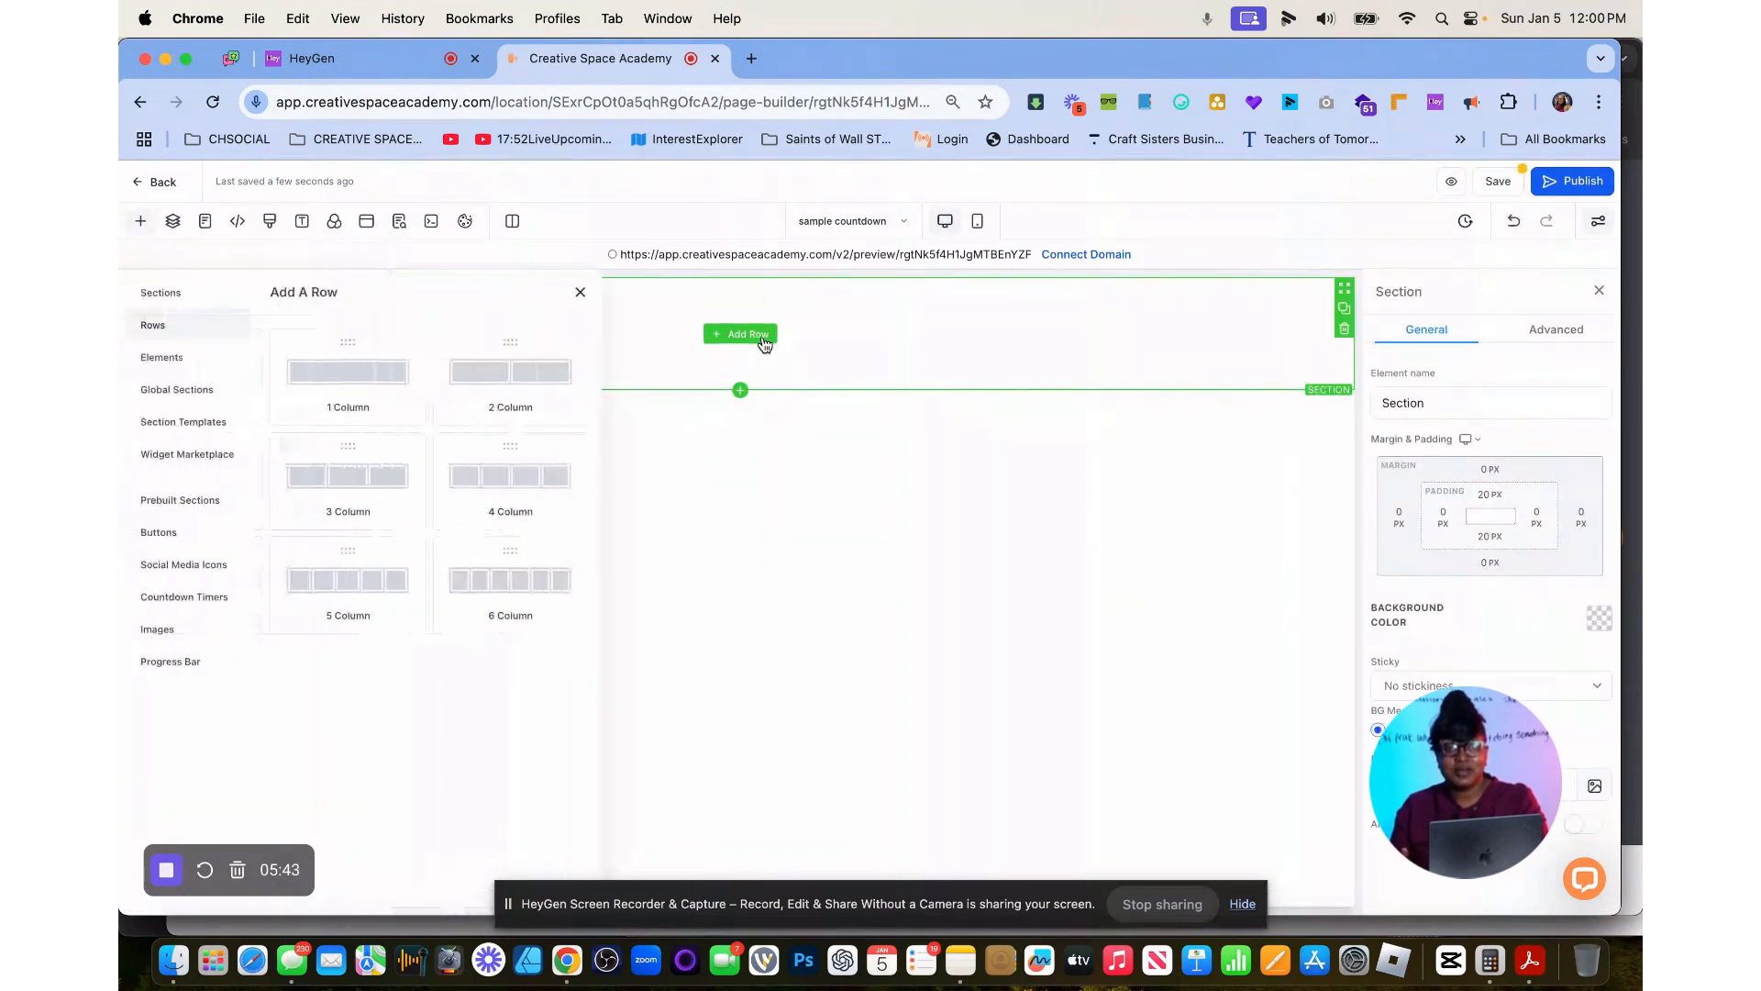
click(348, 376)
click(773, 356)
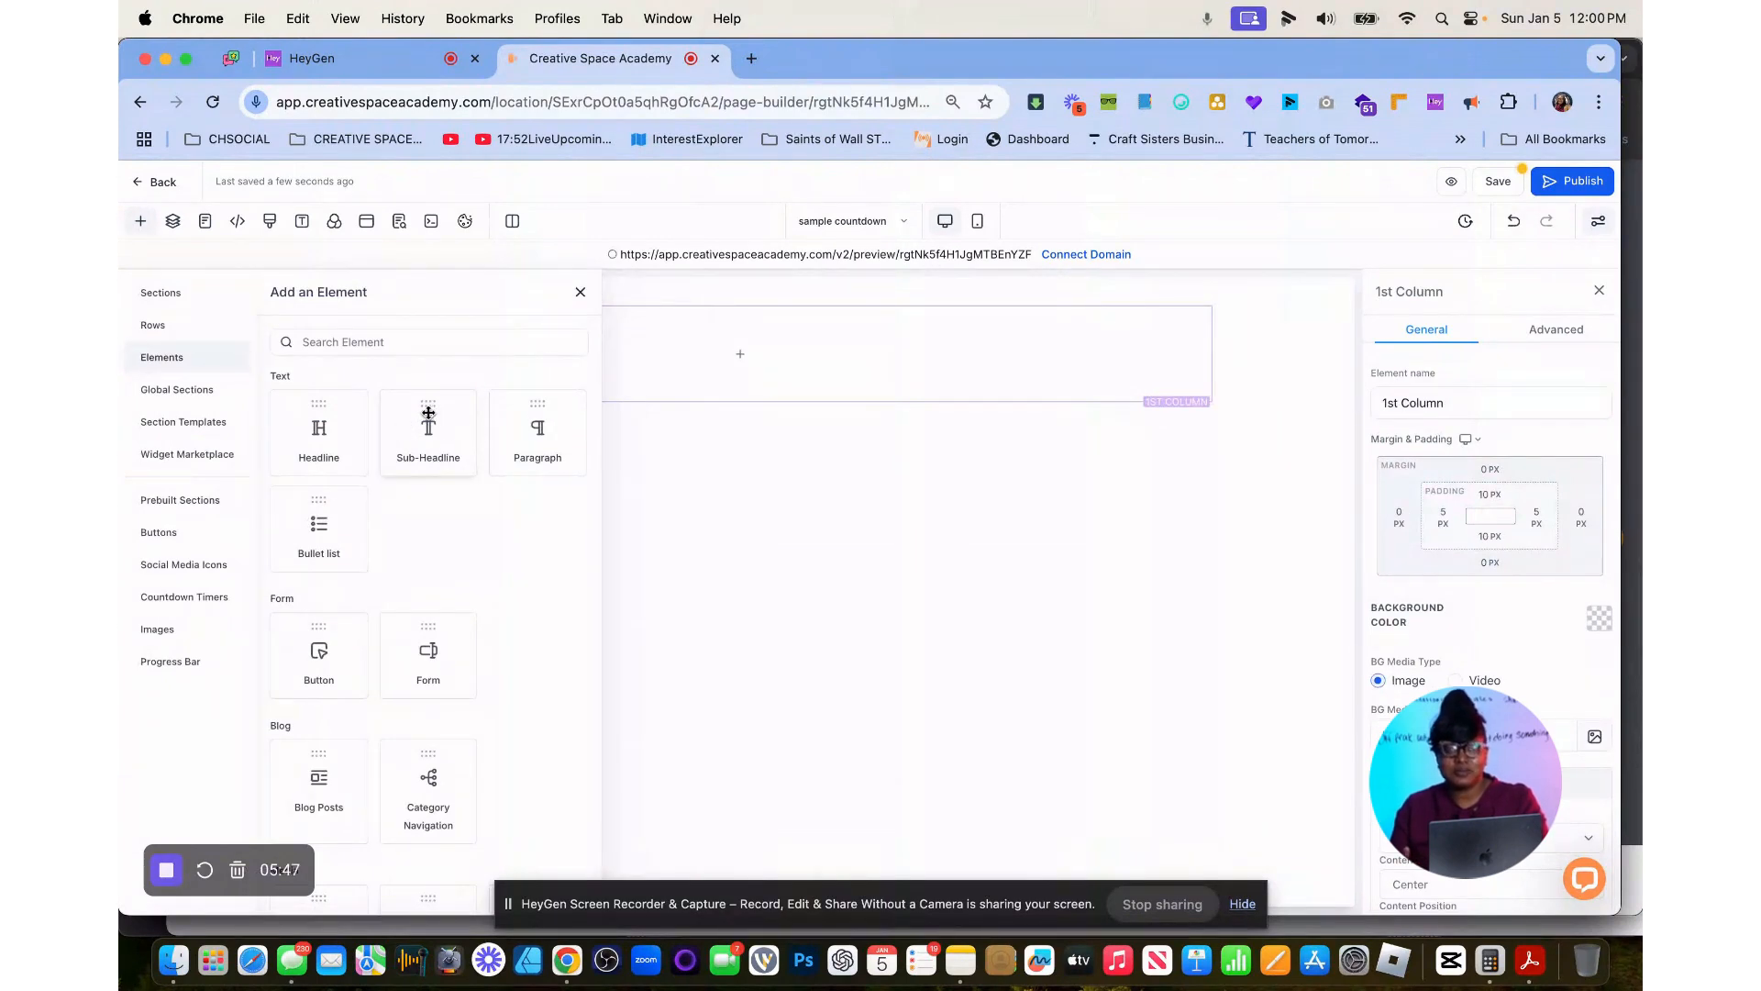
Add a headline to the column and replace its placeholder text with "There are".
drag(319, 431, 743, 335)
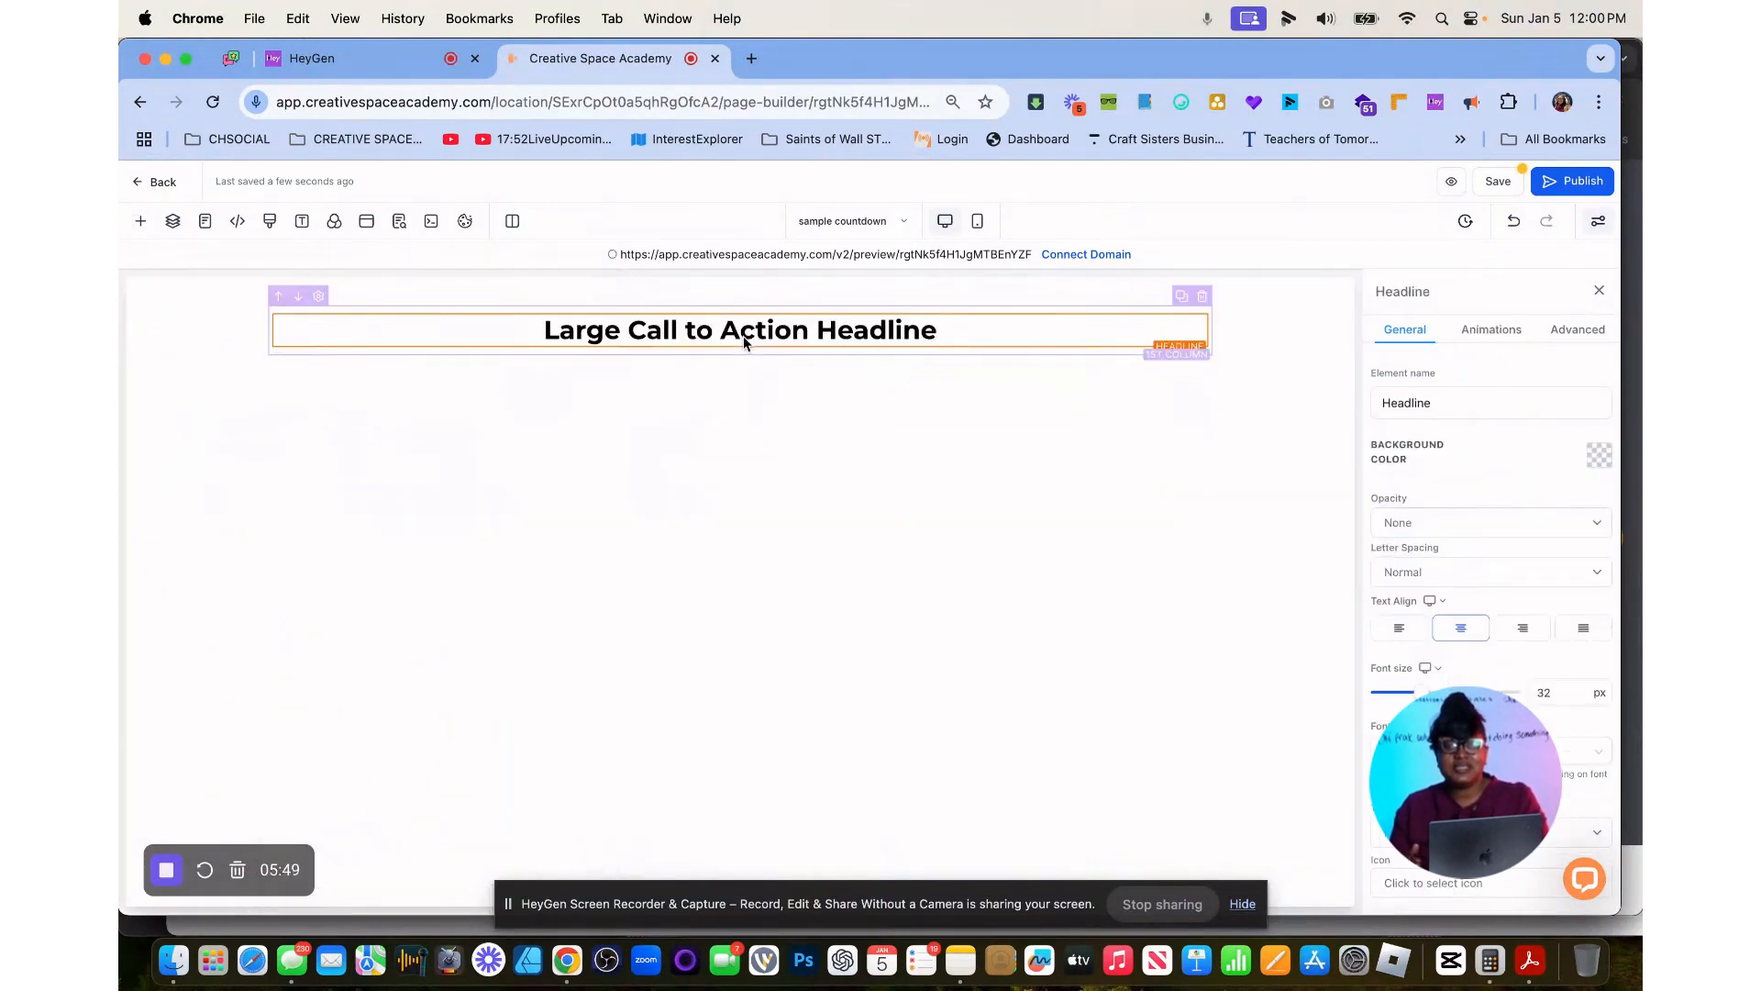
double_click(739, 329)
click(738, 329)
key(BackSpace)
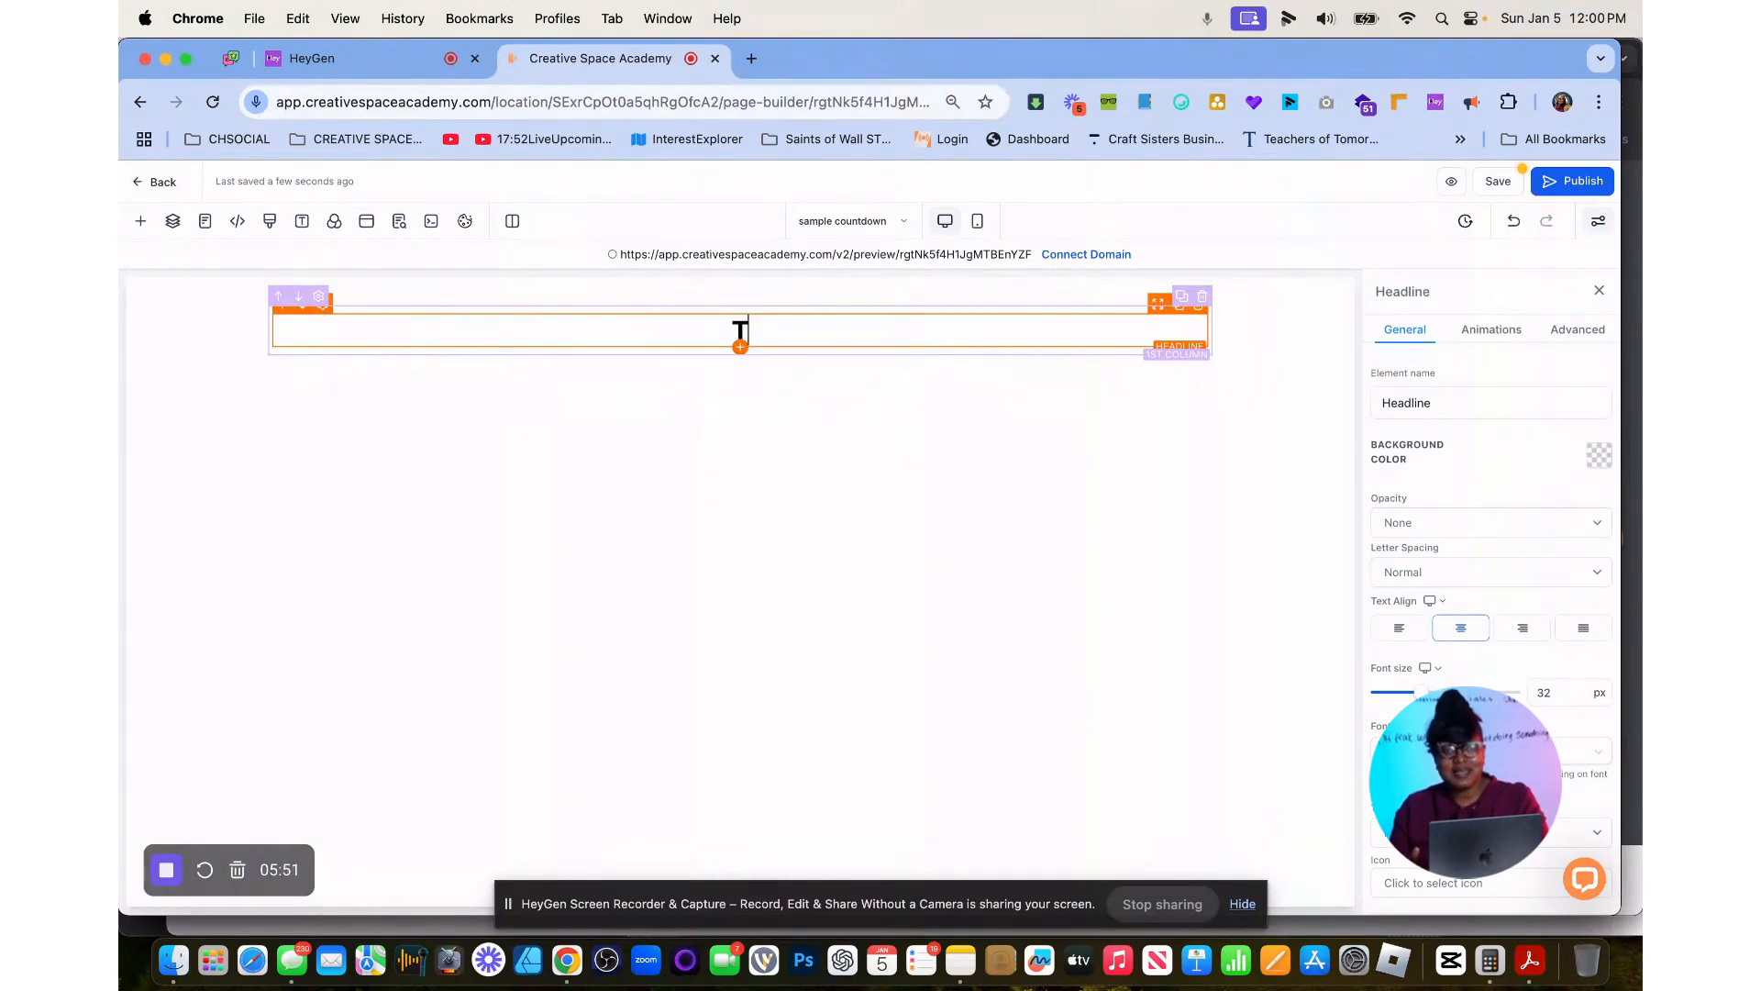
text(There are only)
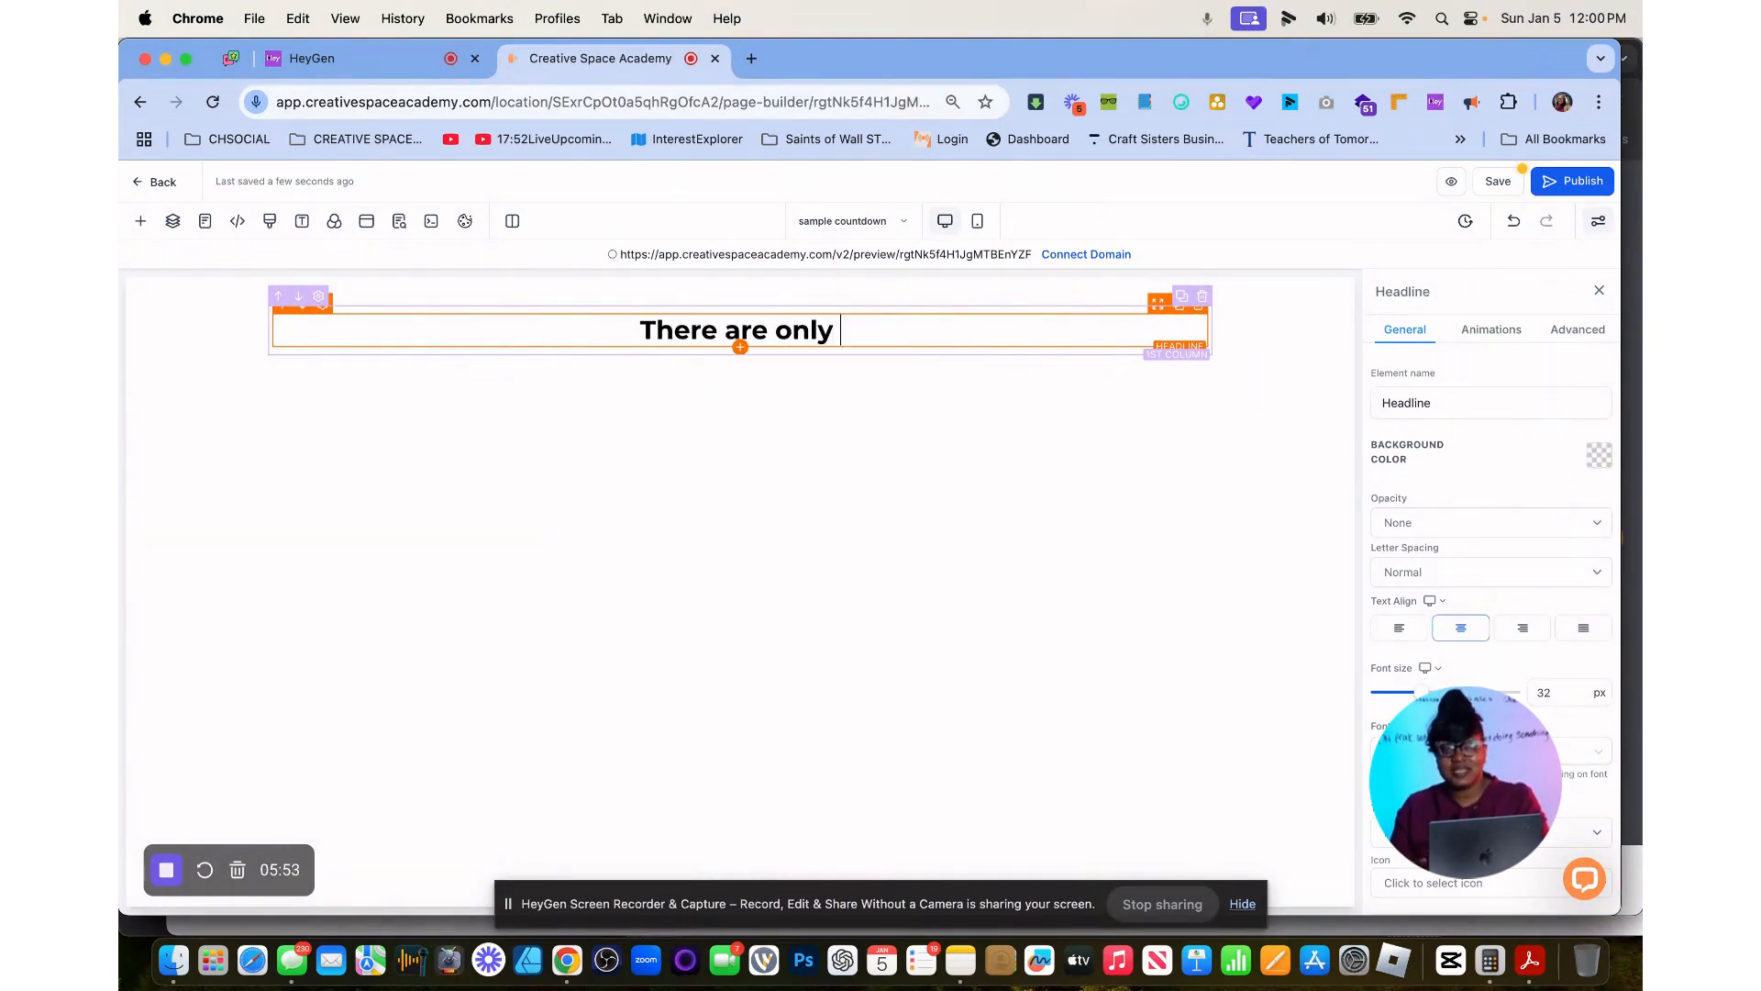
key(BackSpace)
key(BackSpace)
key(BackSpace)
key(BackSpace)
key(BackSpace)
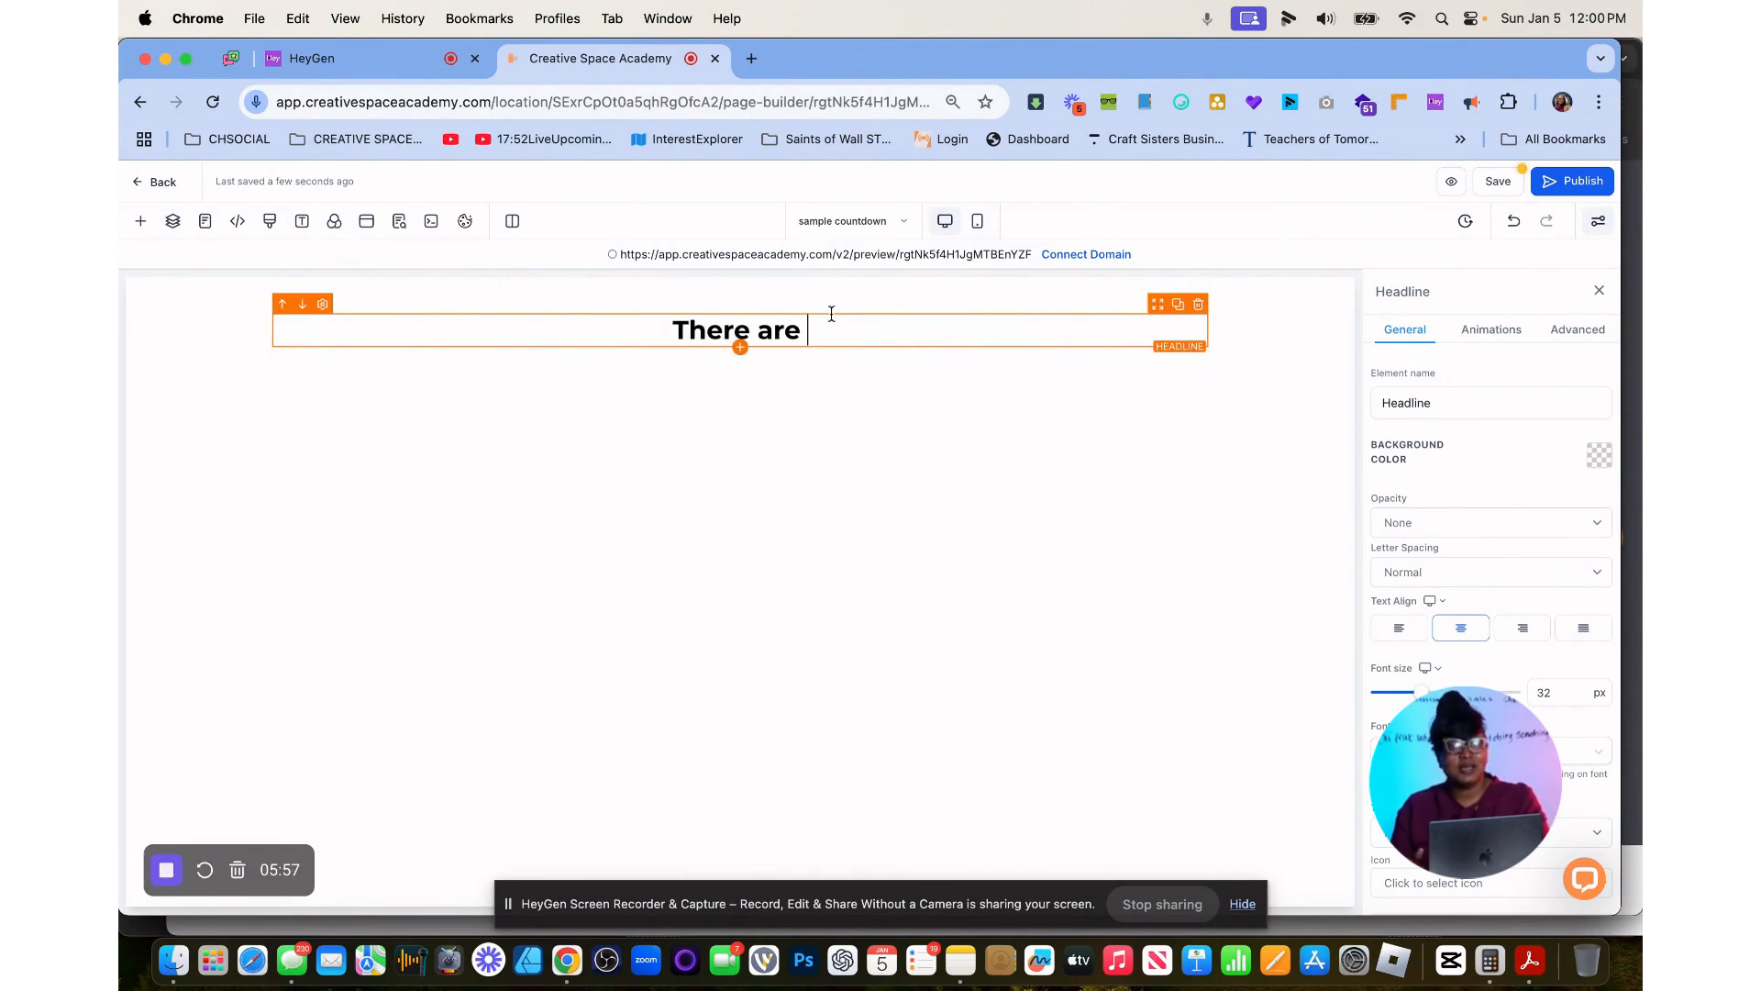
Insert the sample_countdown custom value at the end of the headline text.
drag(801, 330, 785, 331)
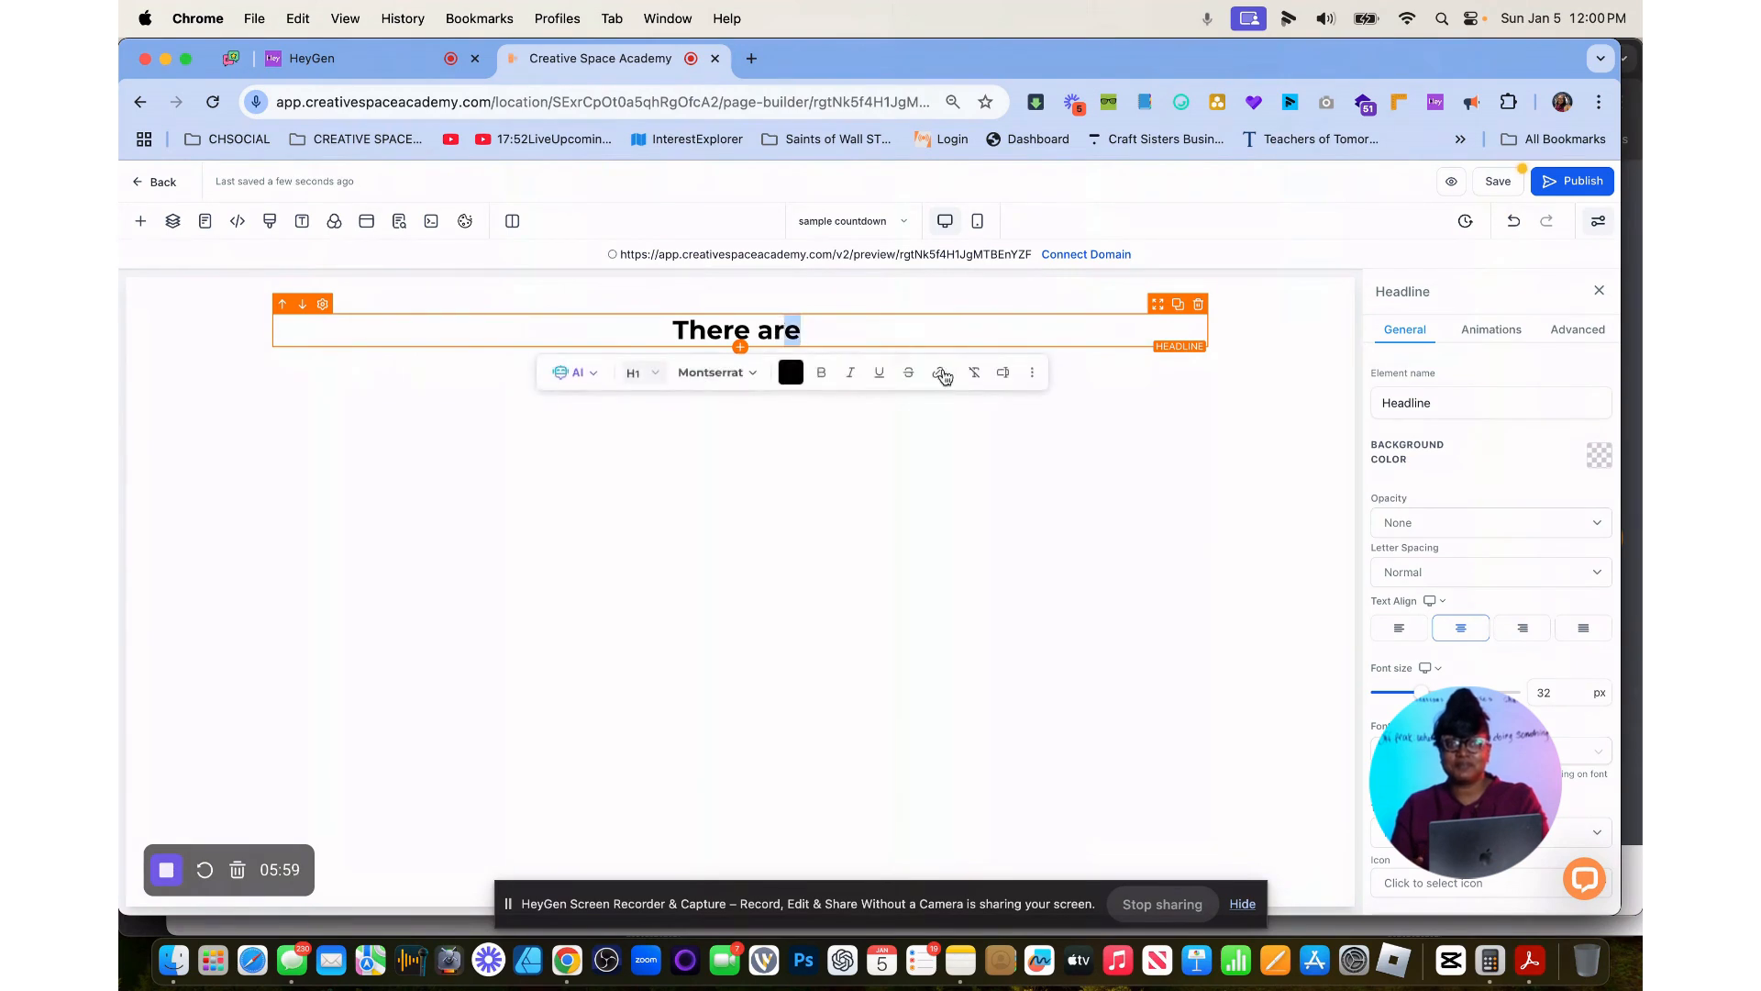
click(1005, 374)
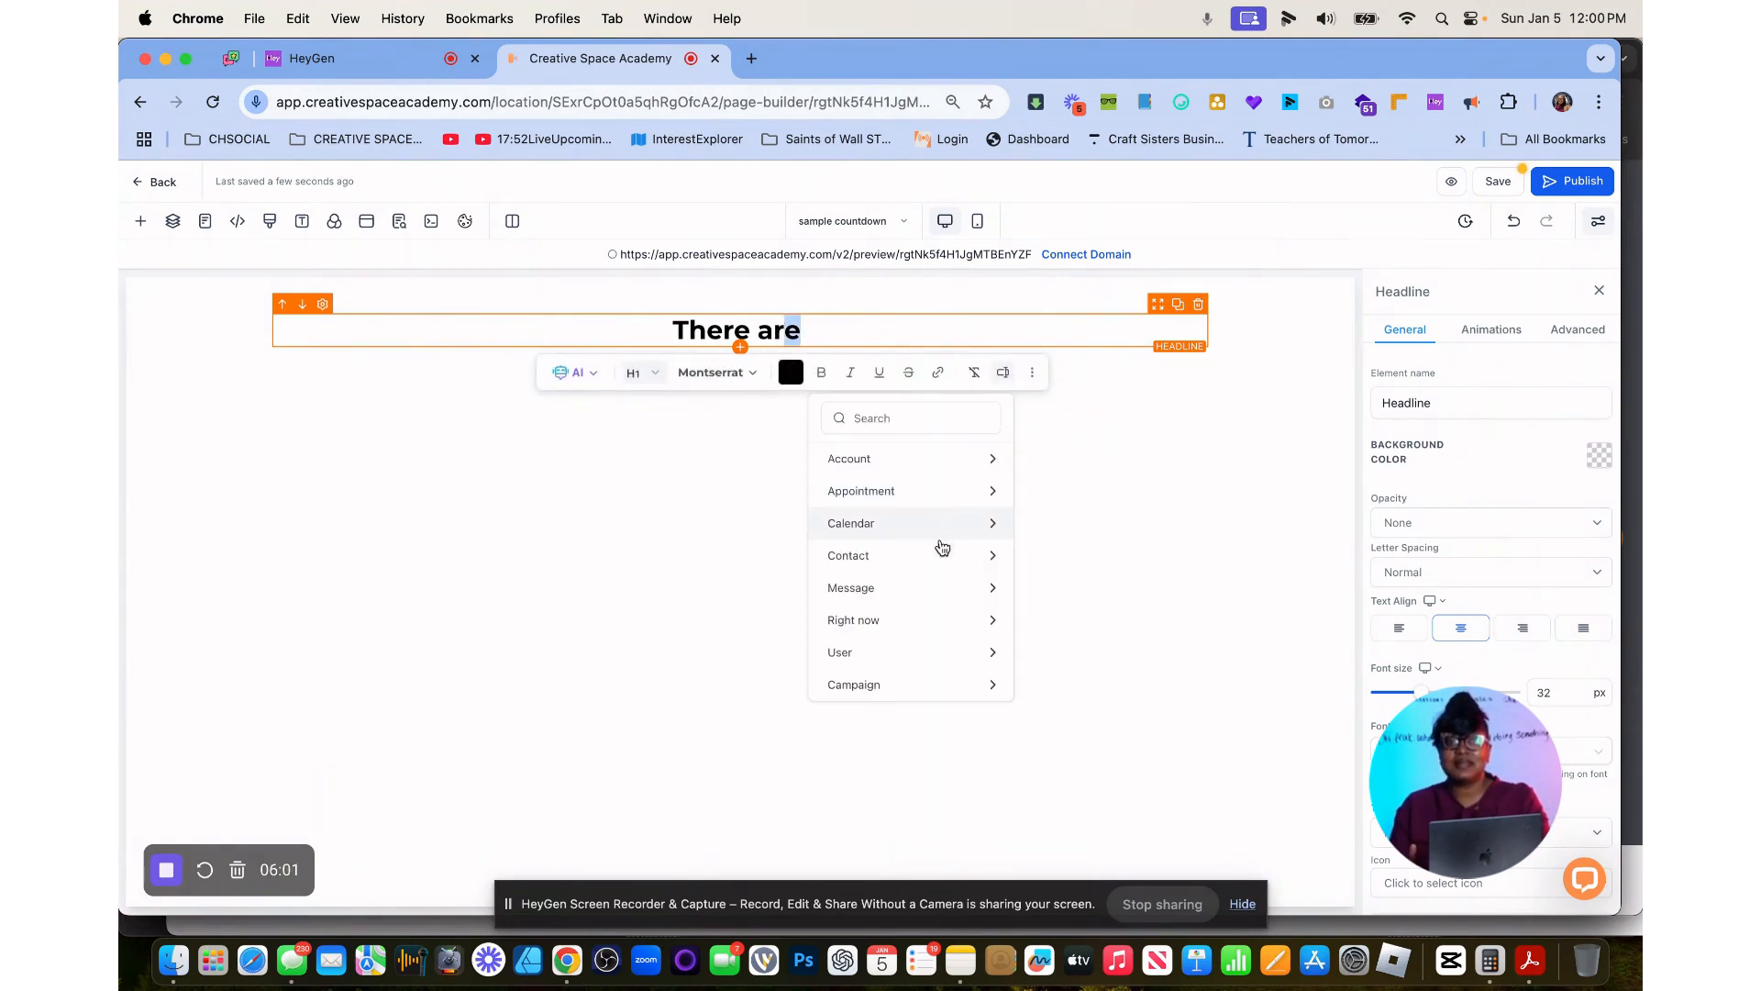
scroll(932, 624, down, 1)
click(908, 688)
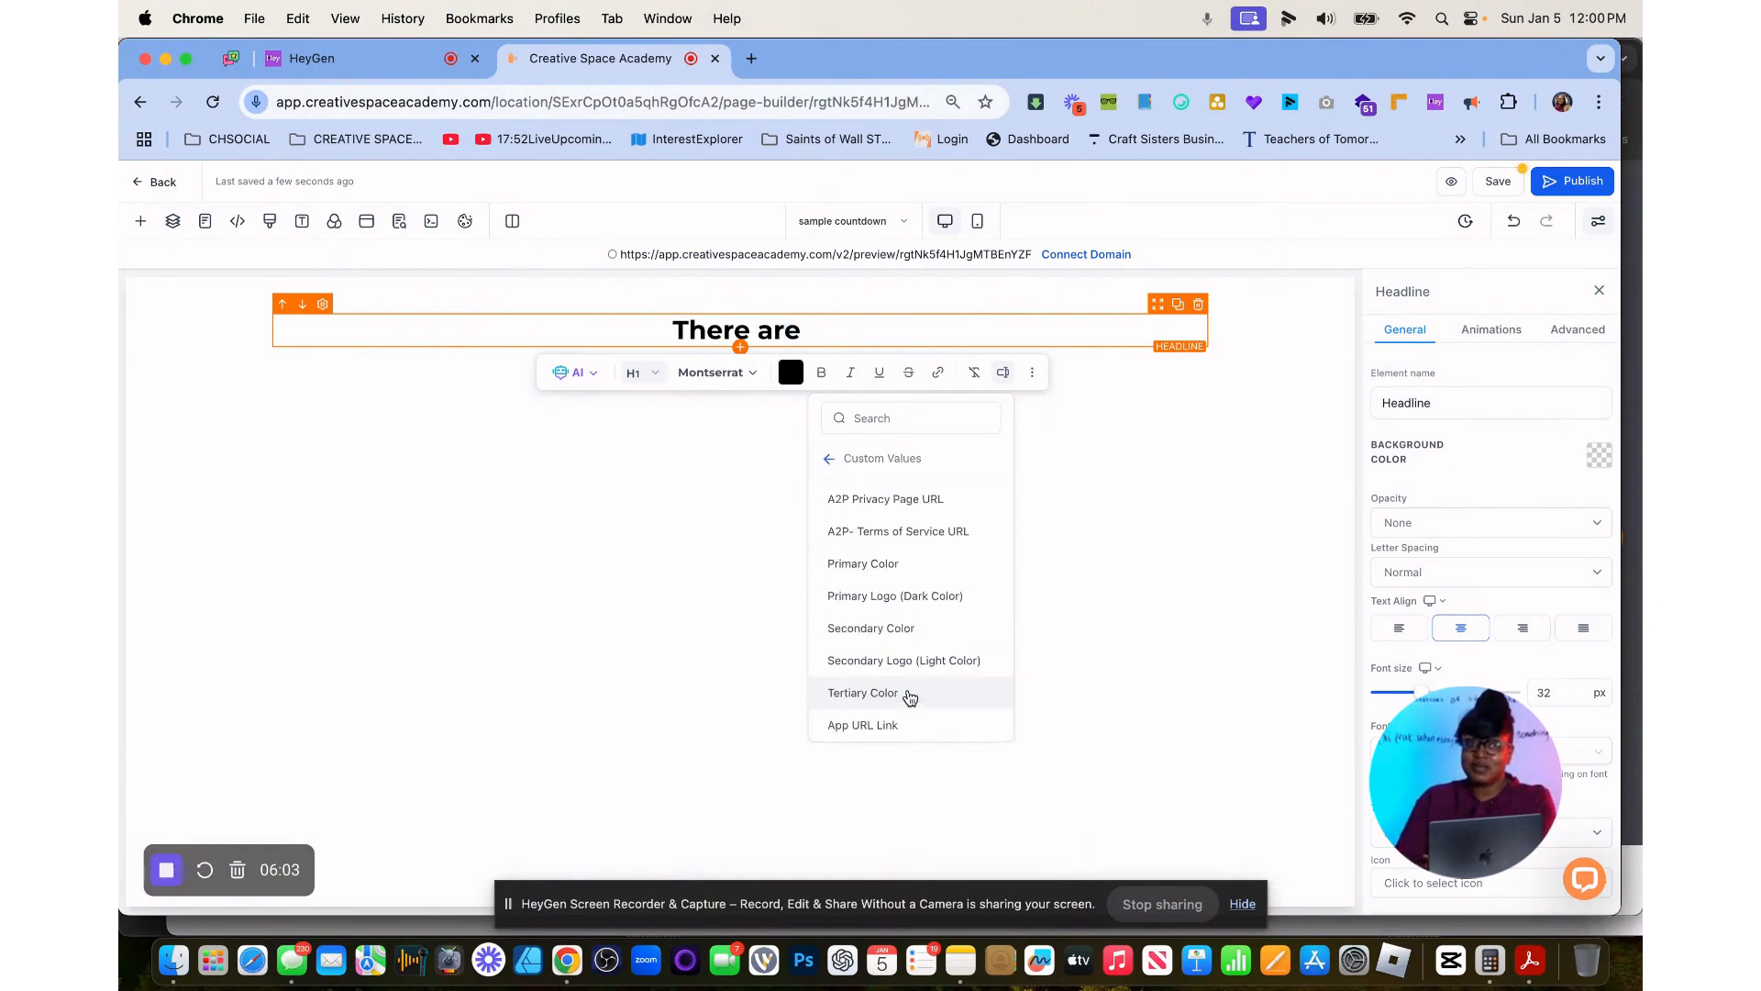
scroll(912, 576, down, 5)
scroll(911, 577, down, 10)
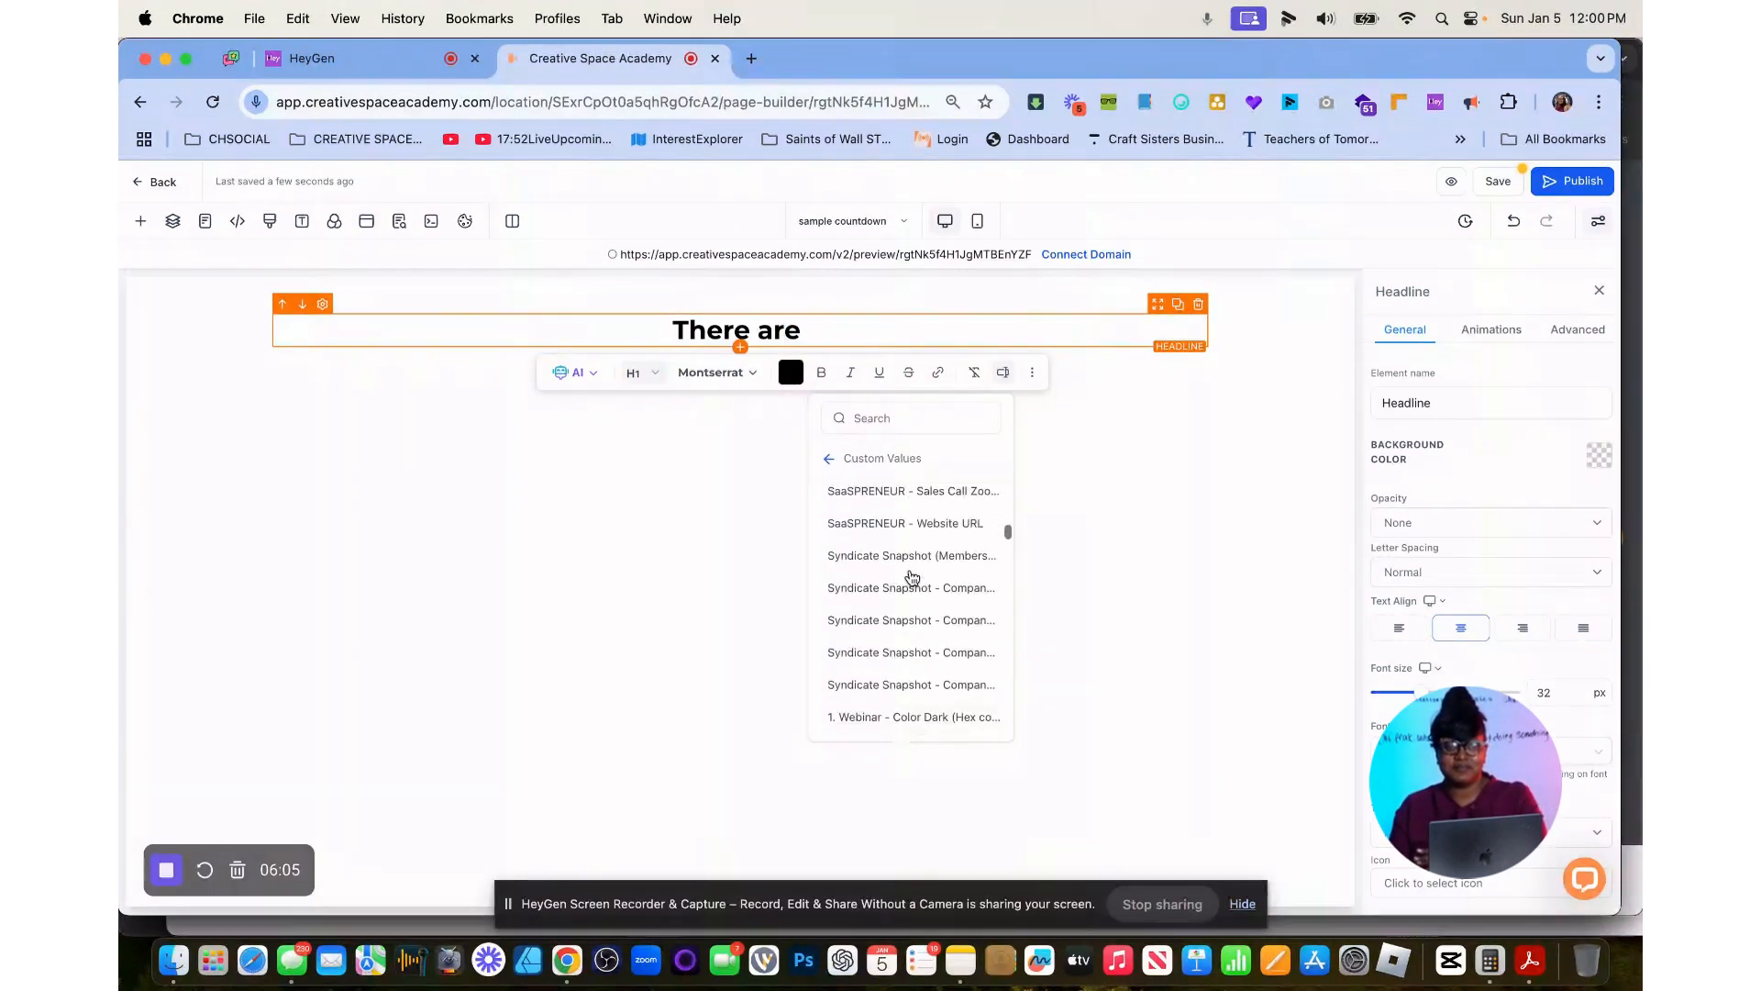
scroll(912, 576, down, 15)
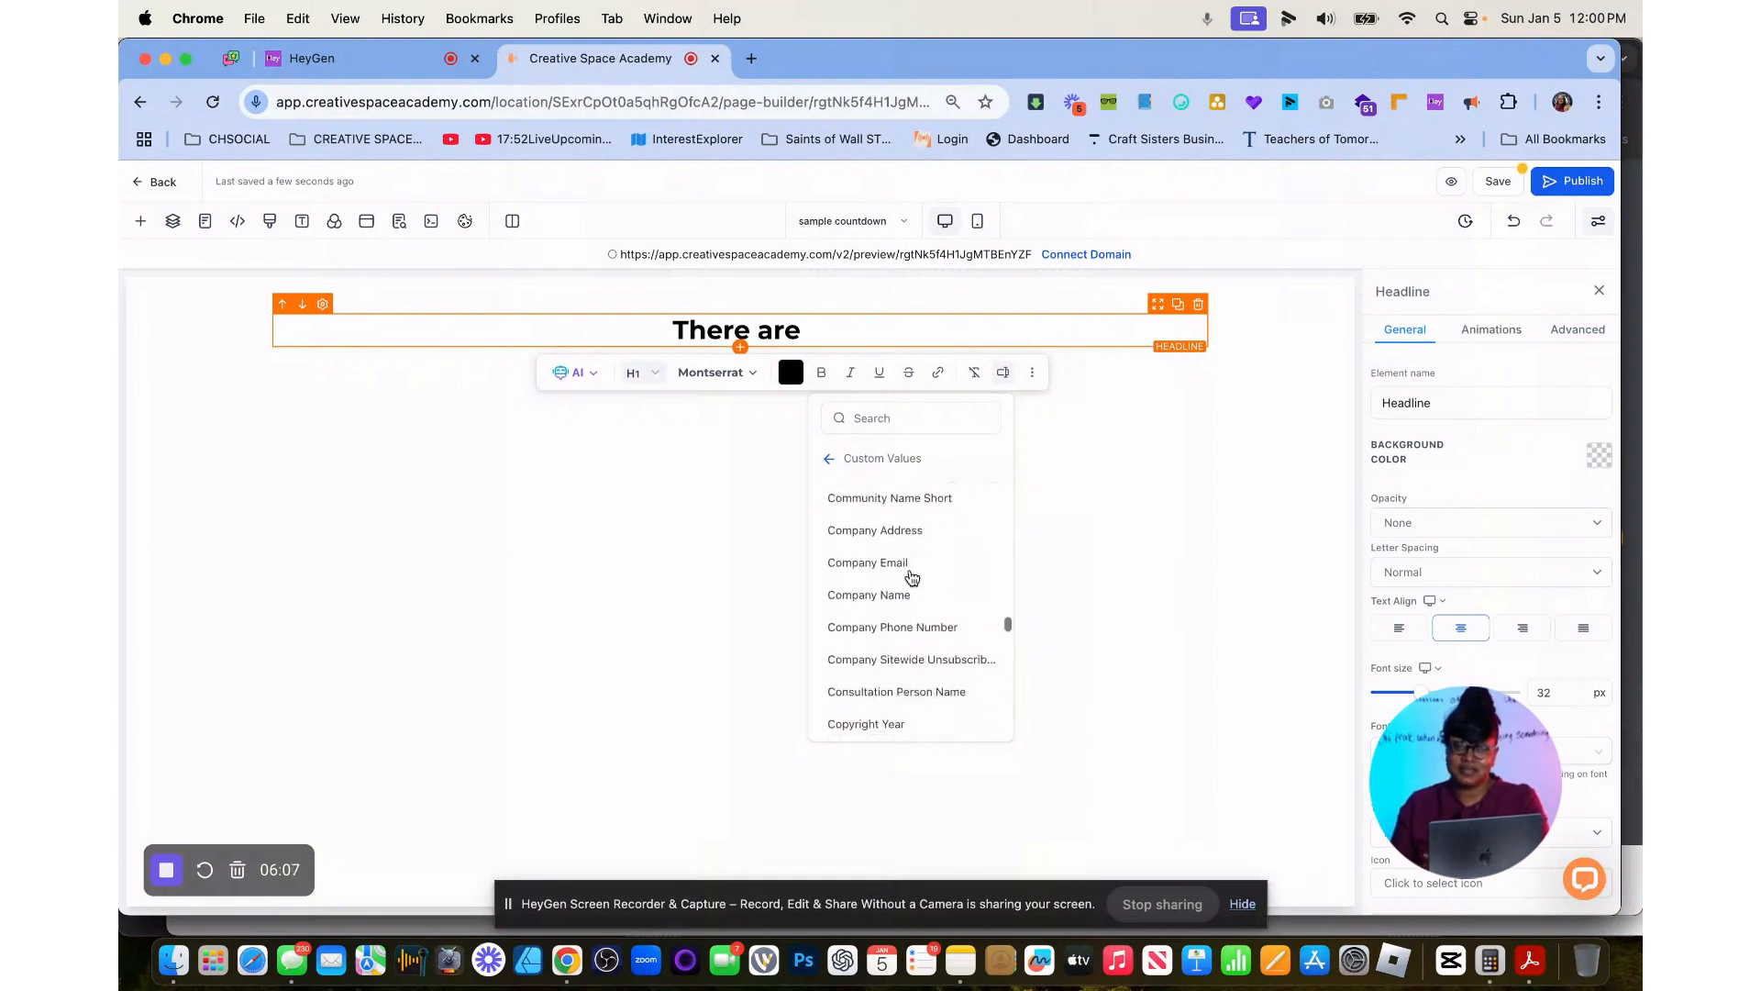
scroll(912, 577, down, 10)
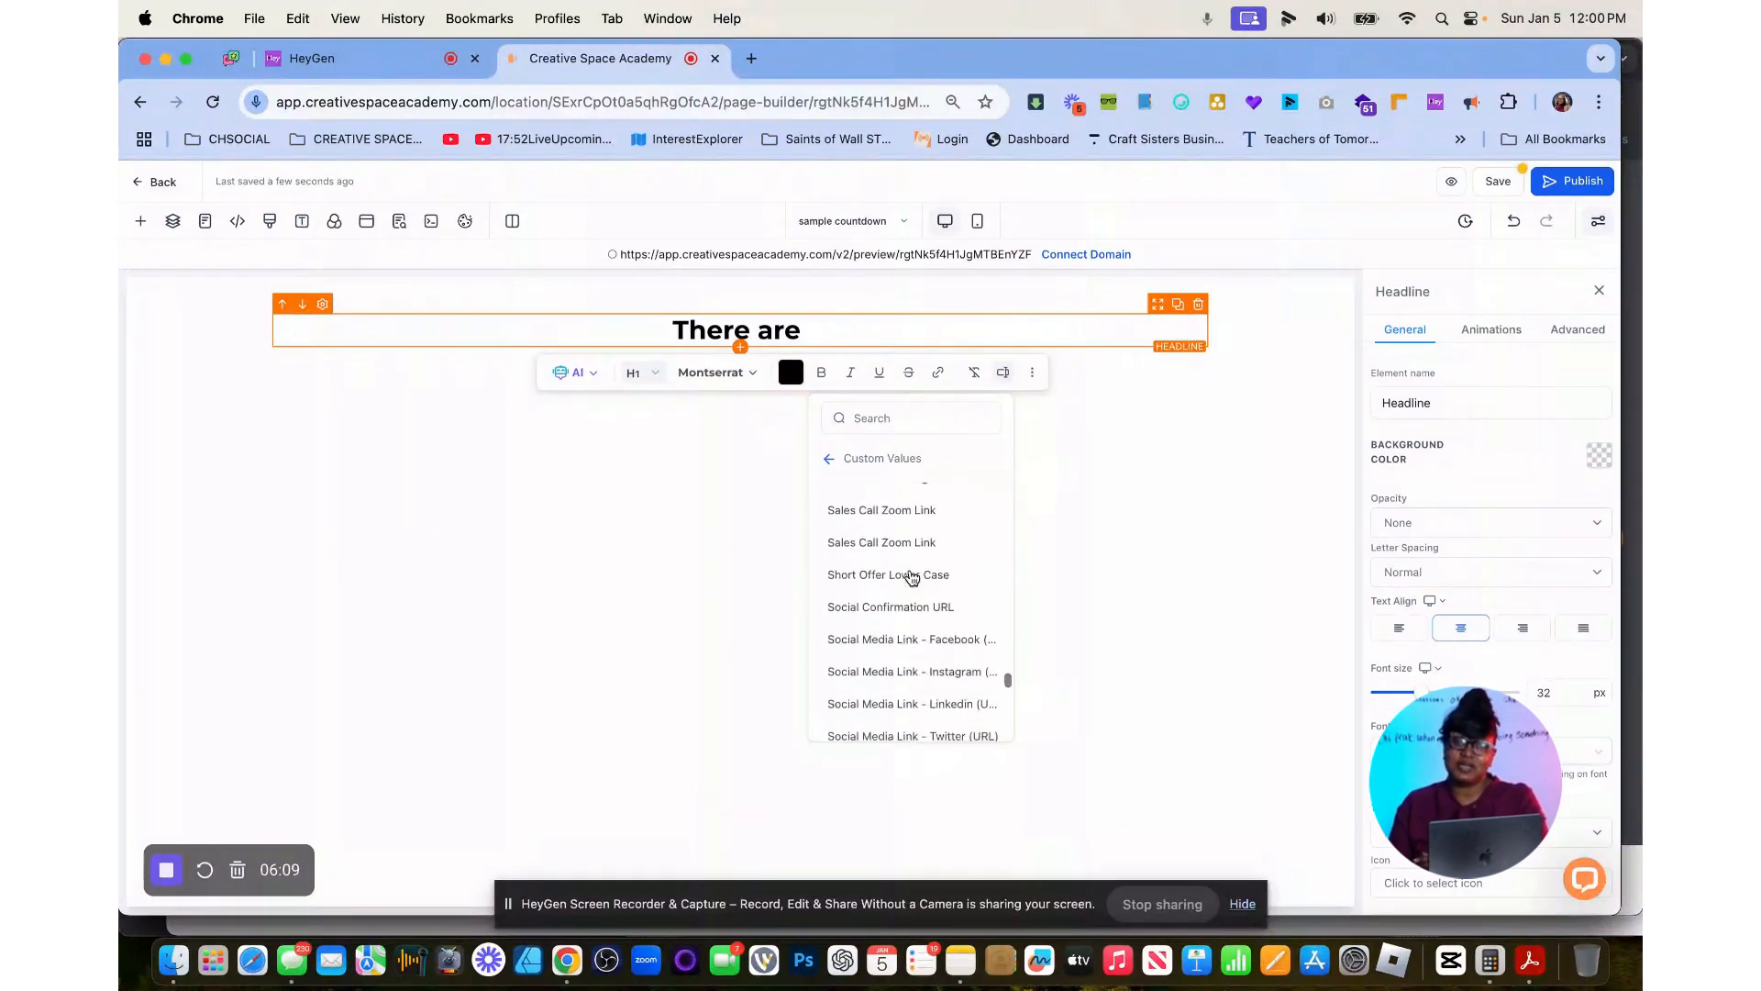
scroll(912, 576, up, 5)
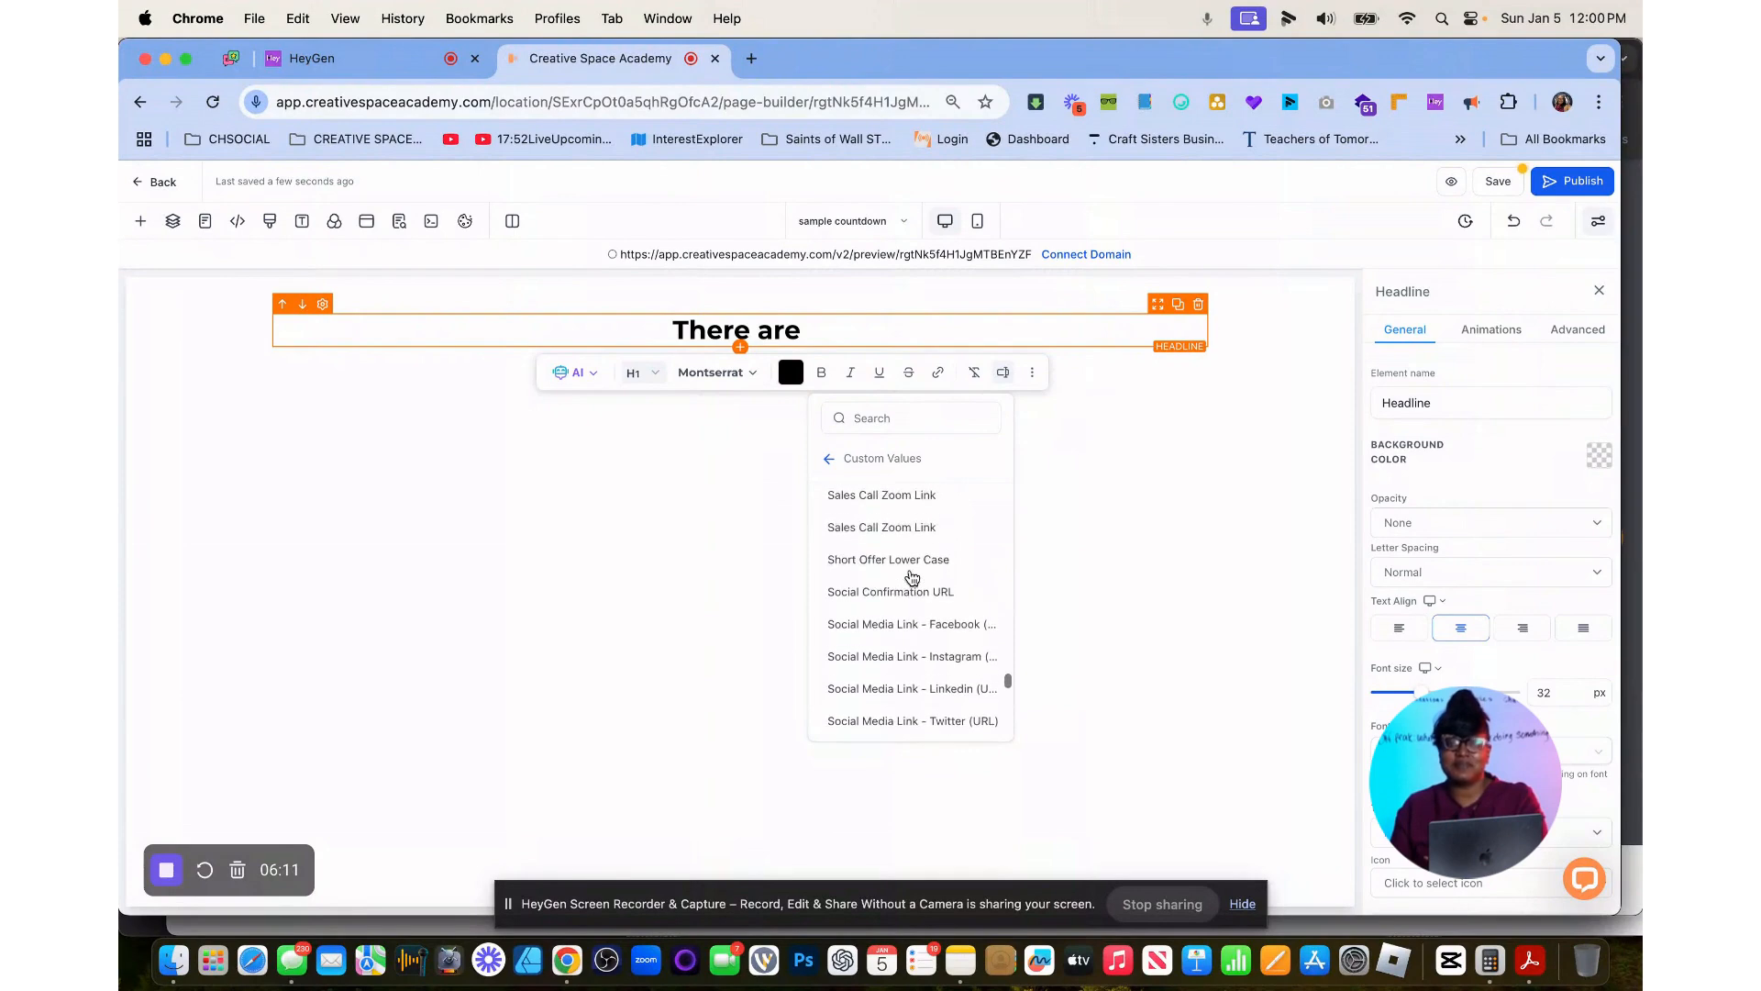
scroll(912, 576, down, 6)
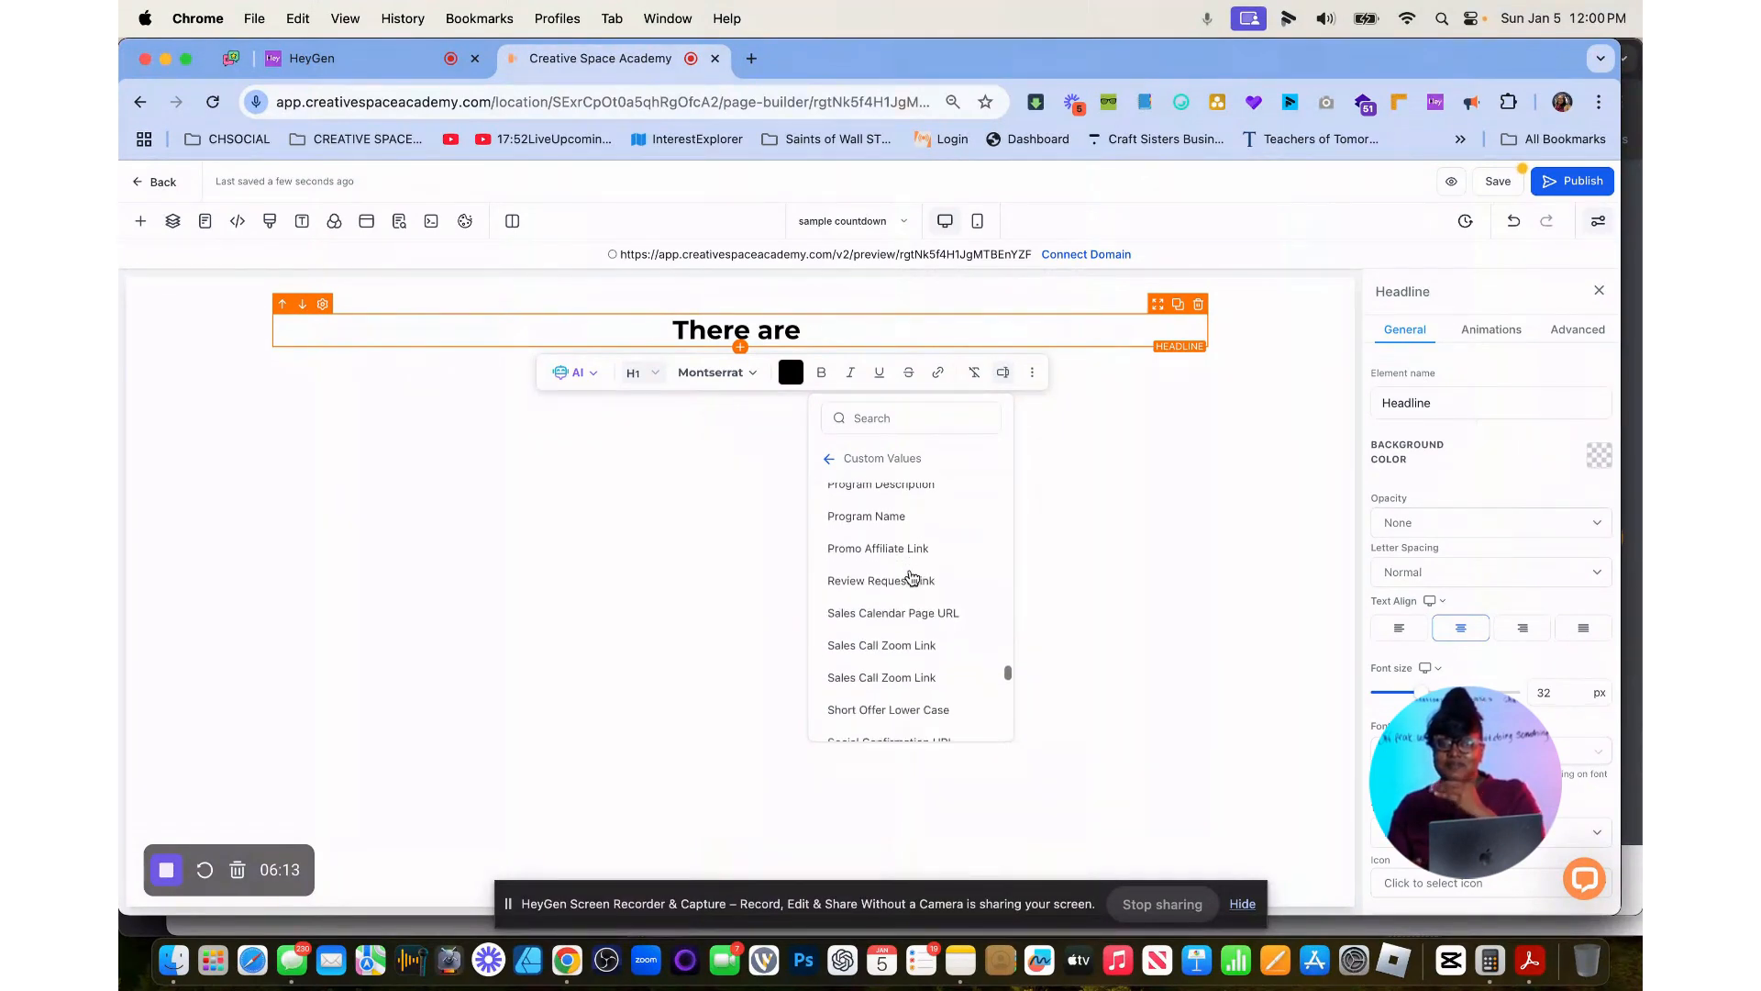
scroll(912, 576, down, 8)
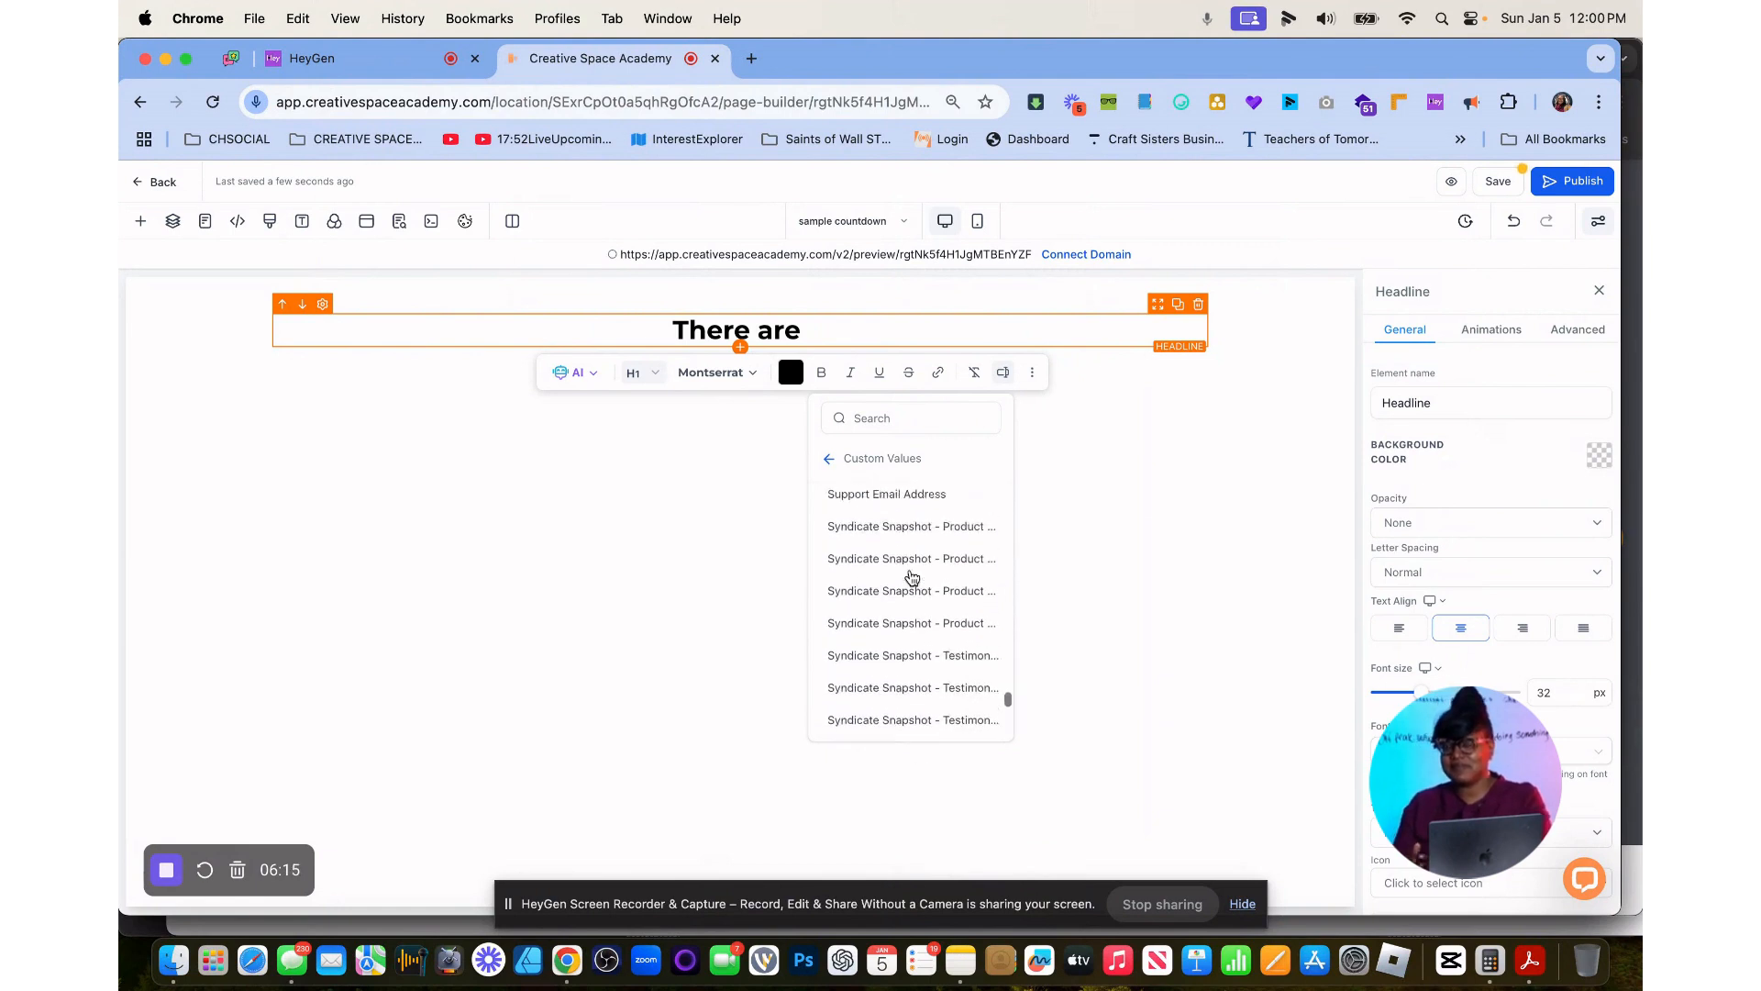
scroll(912, 576, down, 5)
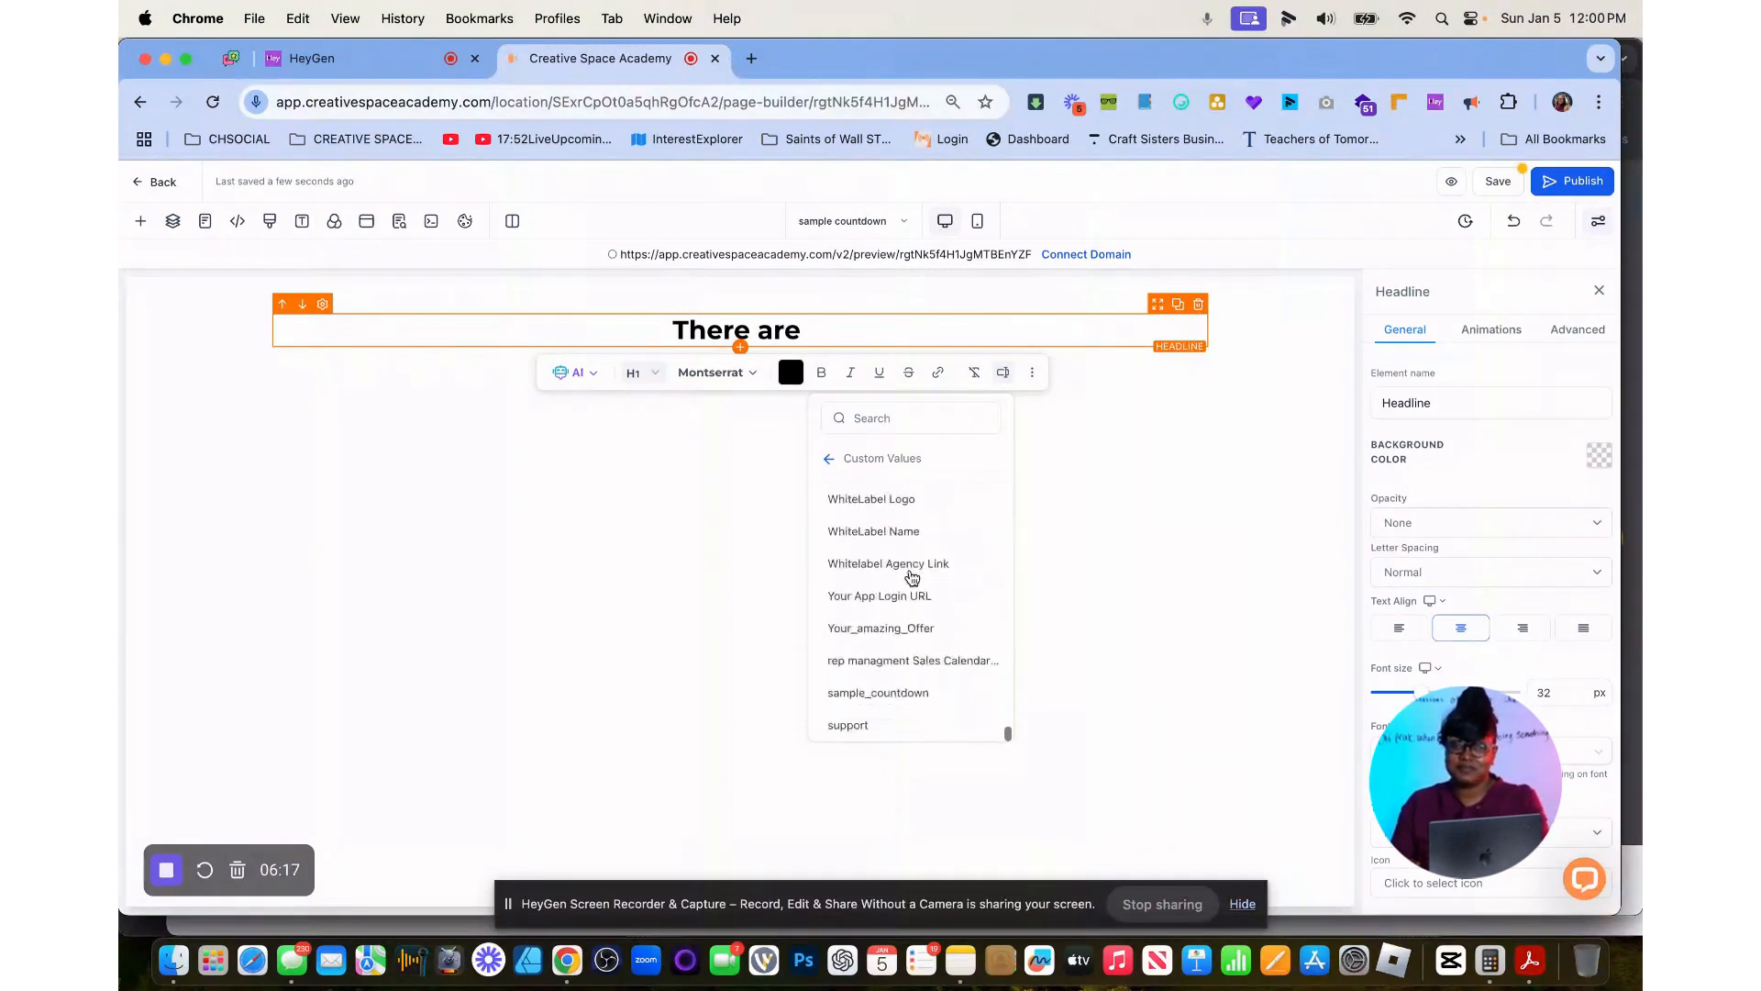
click(908, 693)
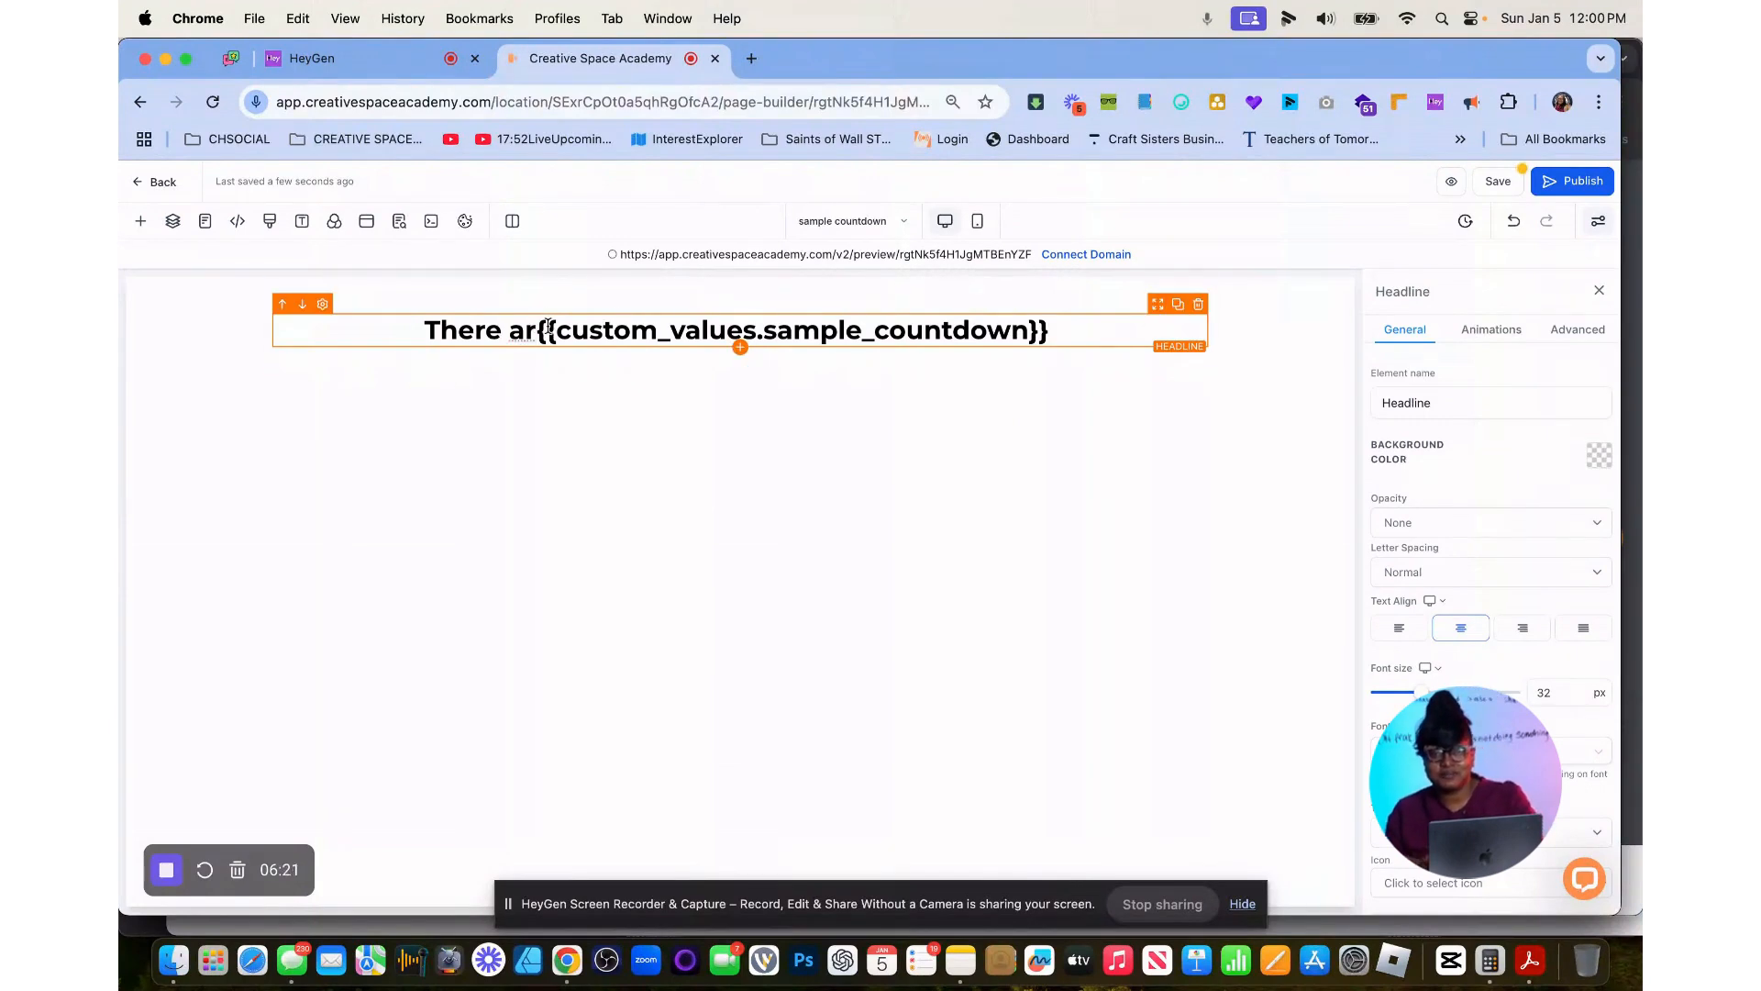
Complete the headline to read "There are {{custom_values.sample_countdown}} spots left".
text(e)
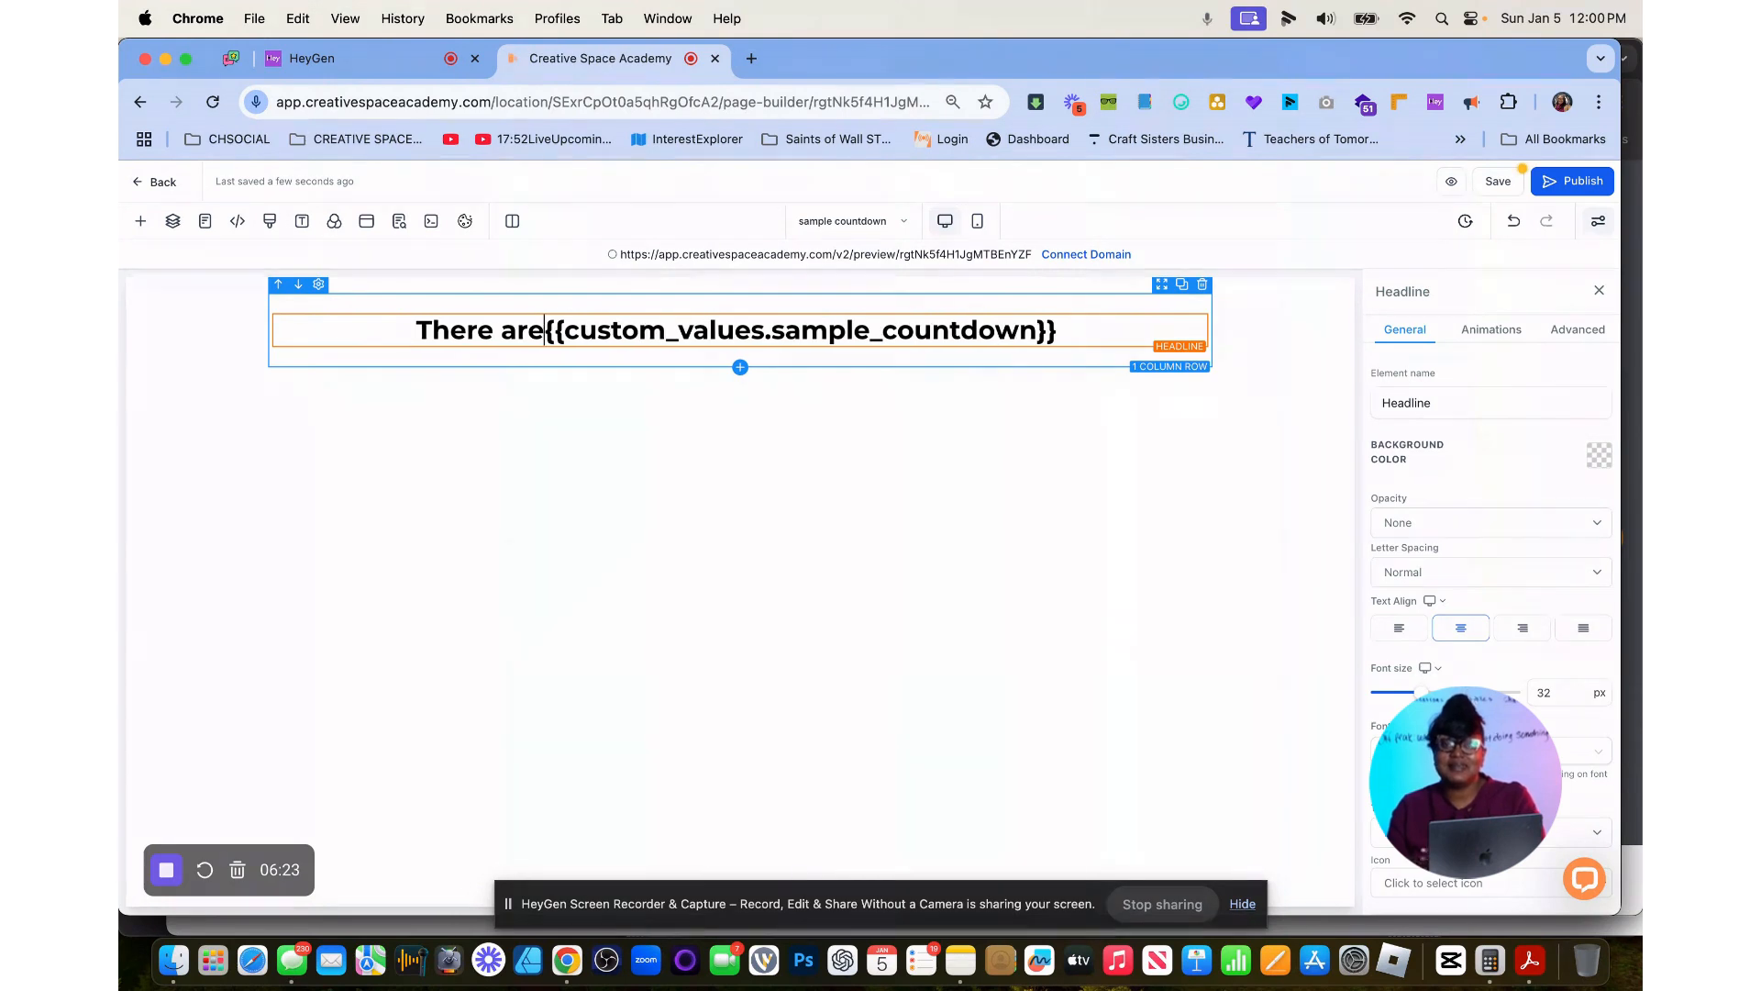
click(1082, 337)
text(spots left)
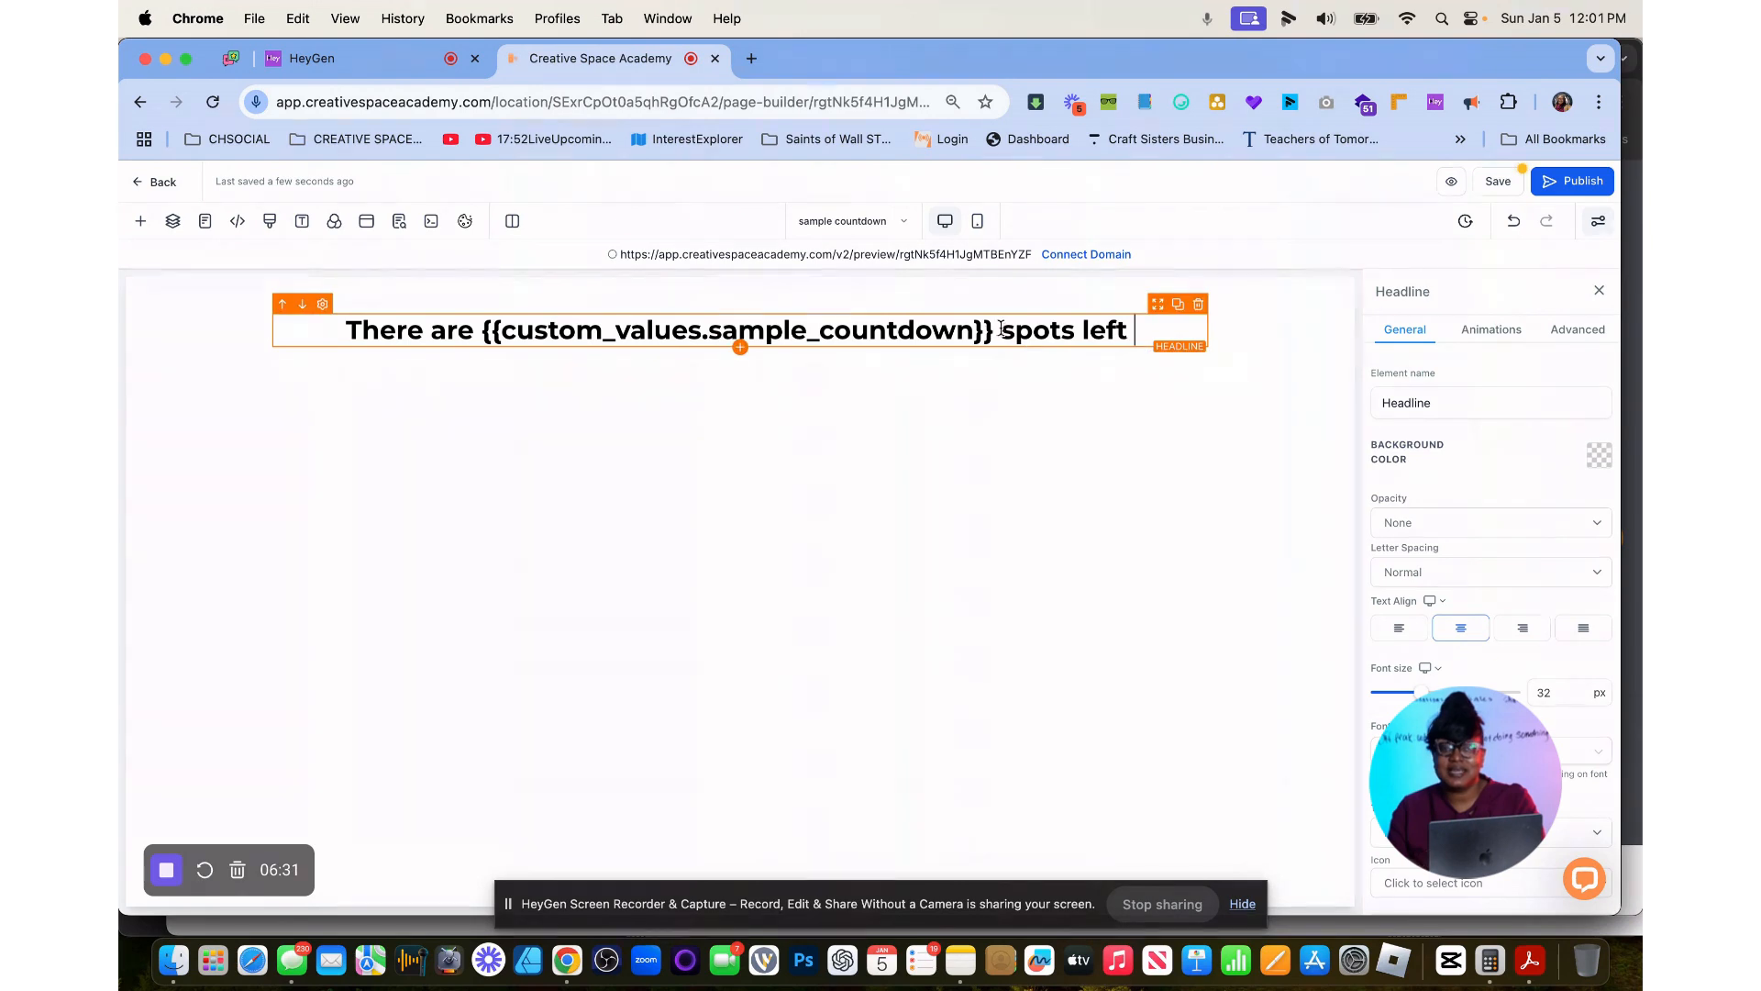
Color the {{custom_values.sample_countdown}} placeholder in the headline with the red brand color.
drag(995, 330, 487, 328)
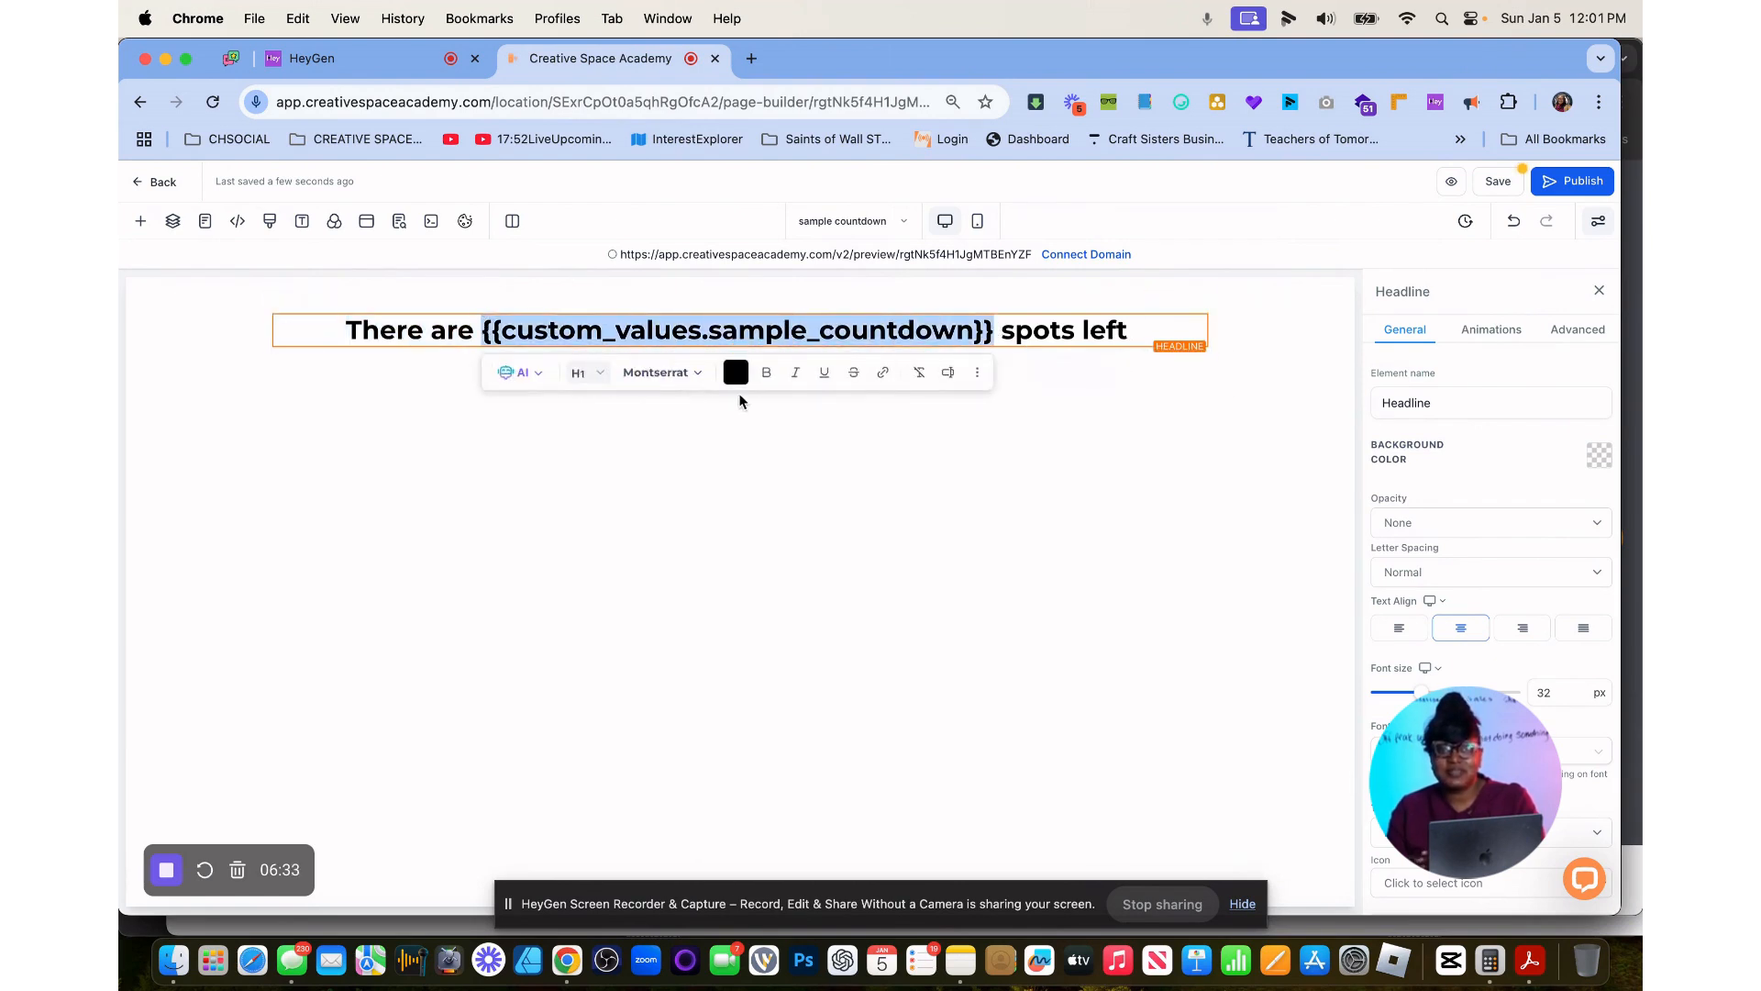
click(736, 372)
click(865, 456)
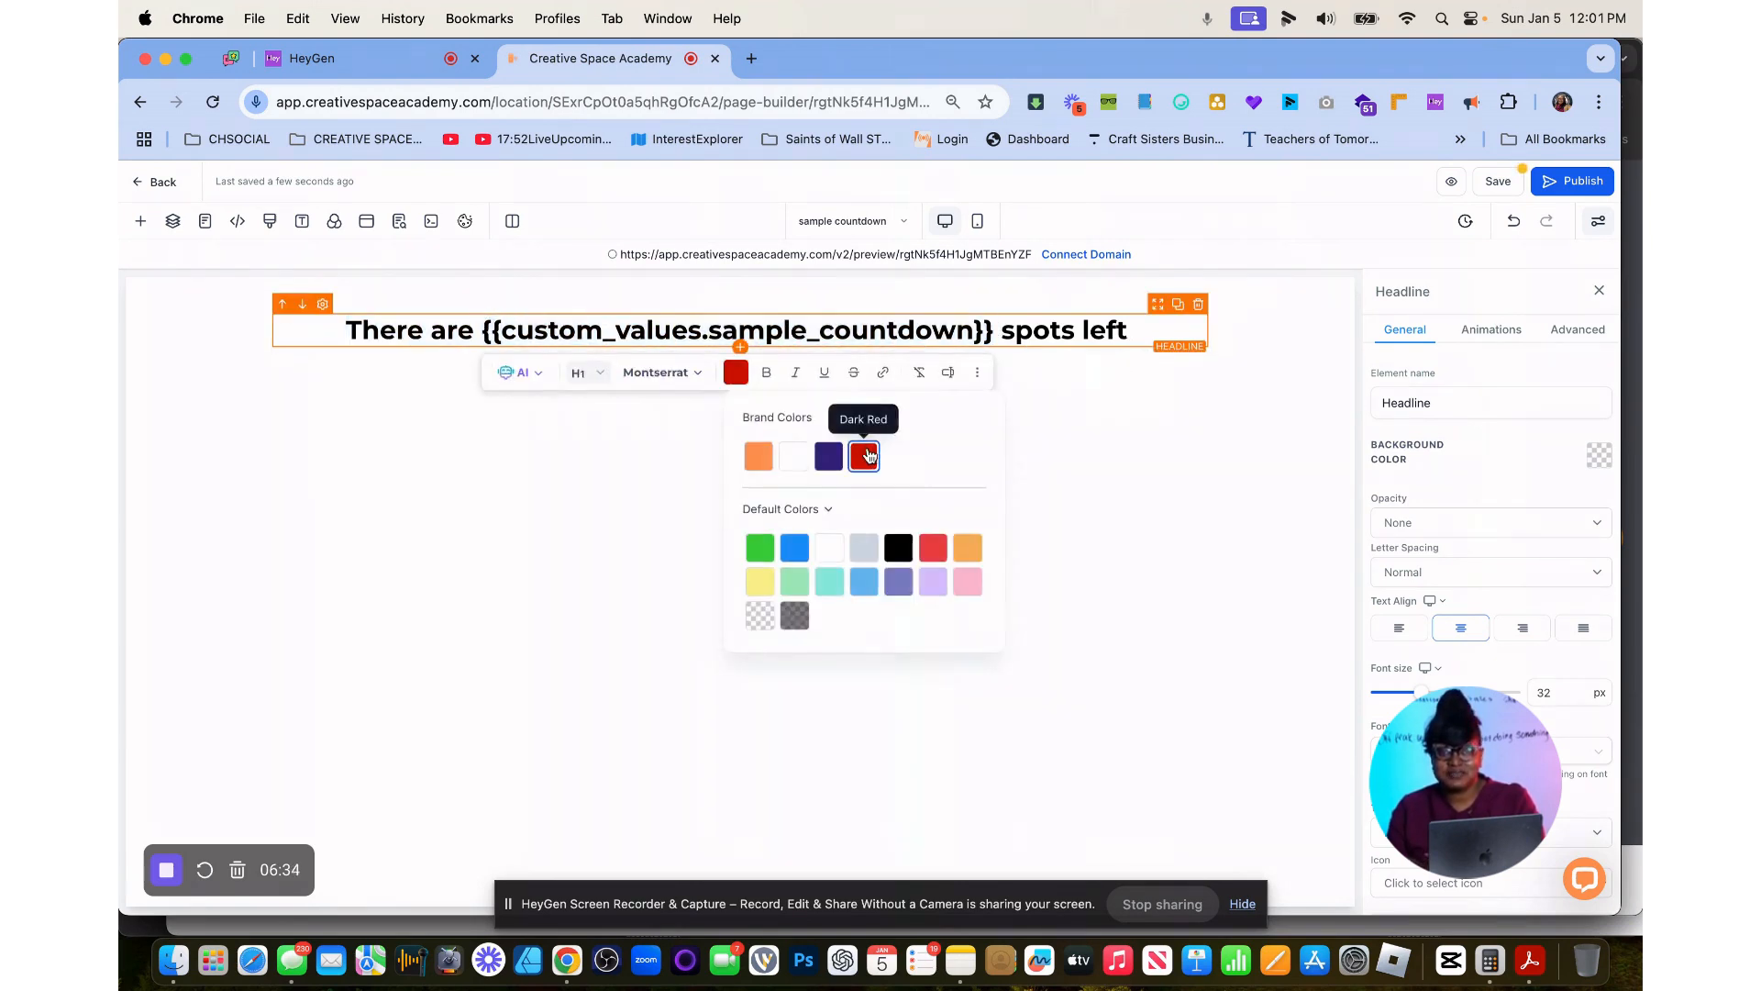
Italicize the {{custom_values.sample_countdown}} placeholder in the headline.
click(795, 372)
click(637, 438)
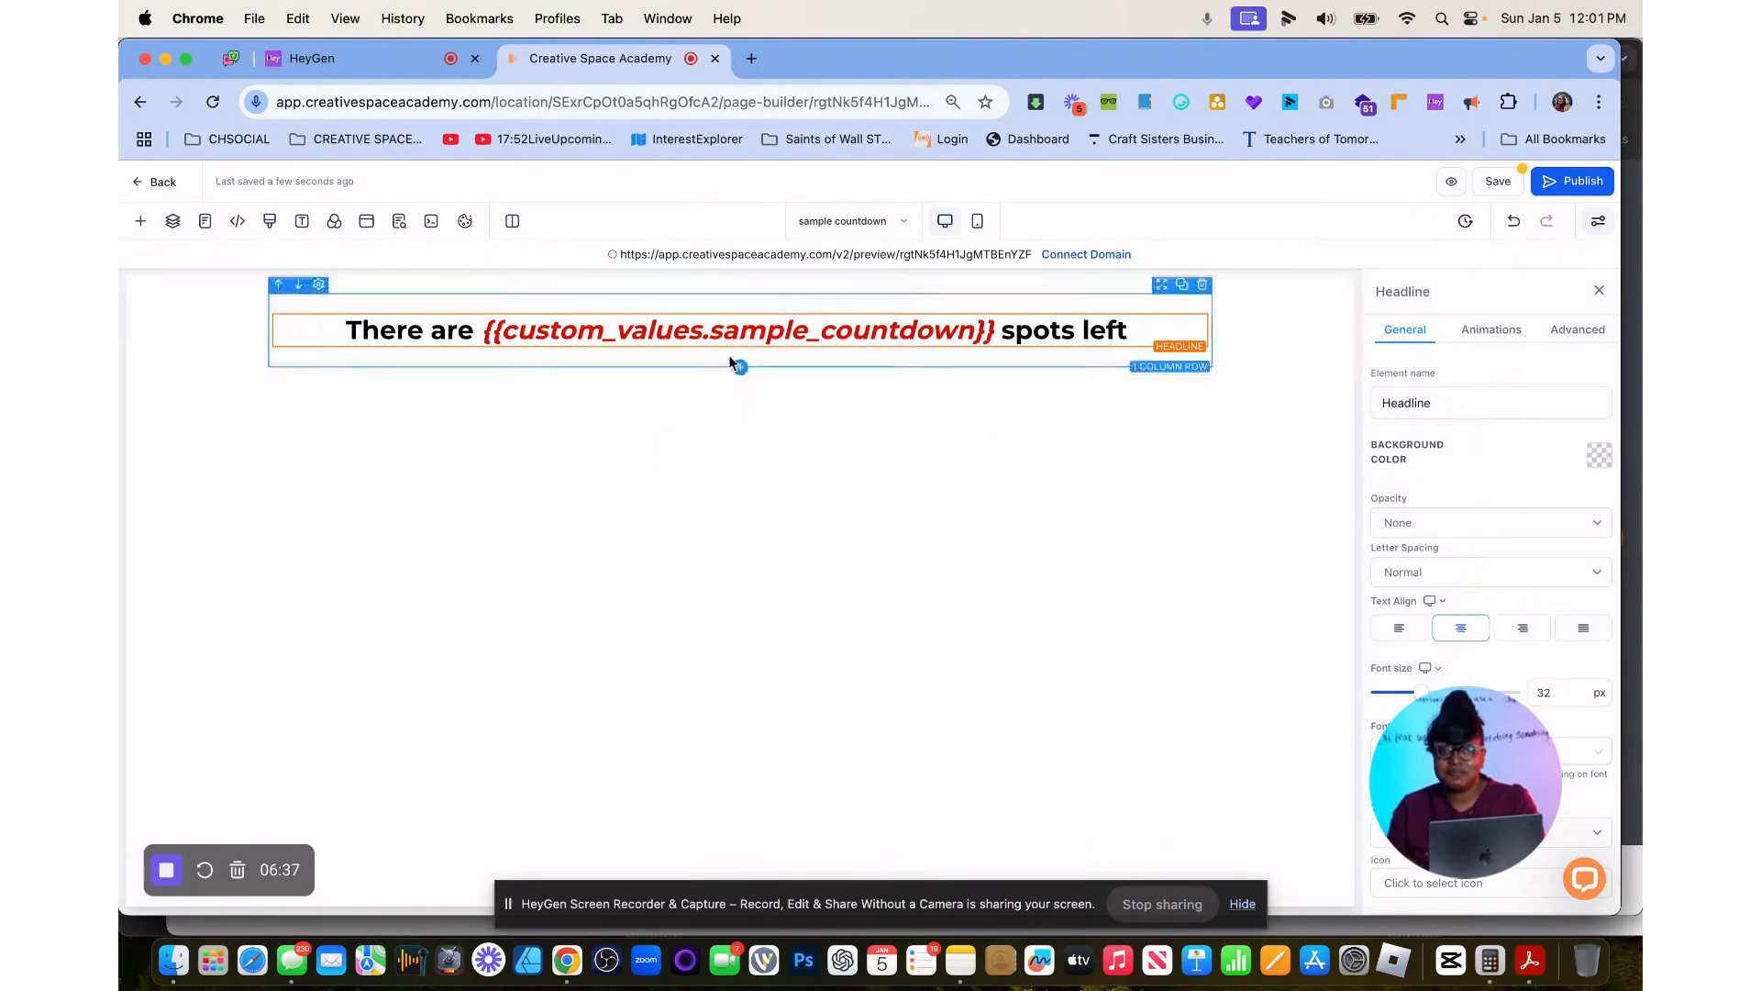
Search the page elements for "or" and add a 1 Step Order element below the headline.
click(741, 347)
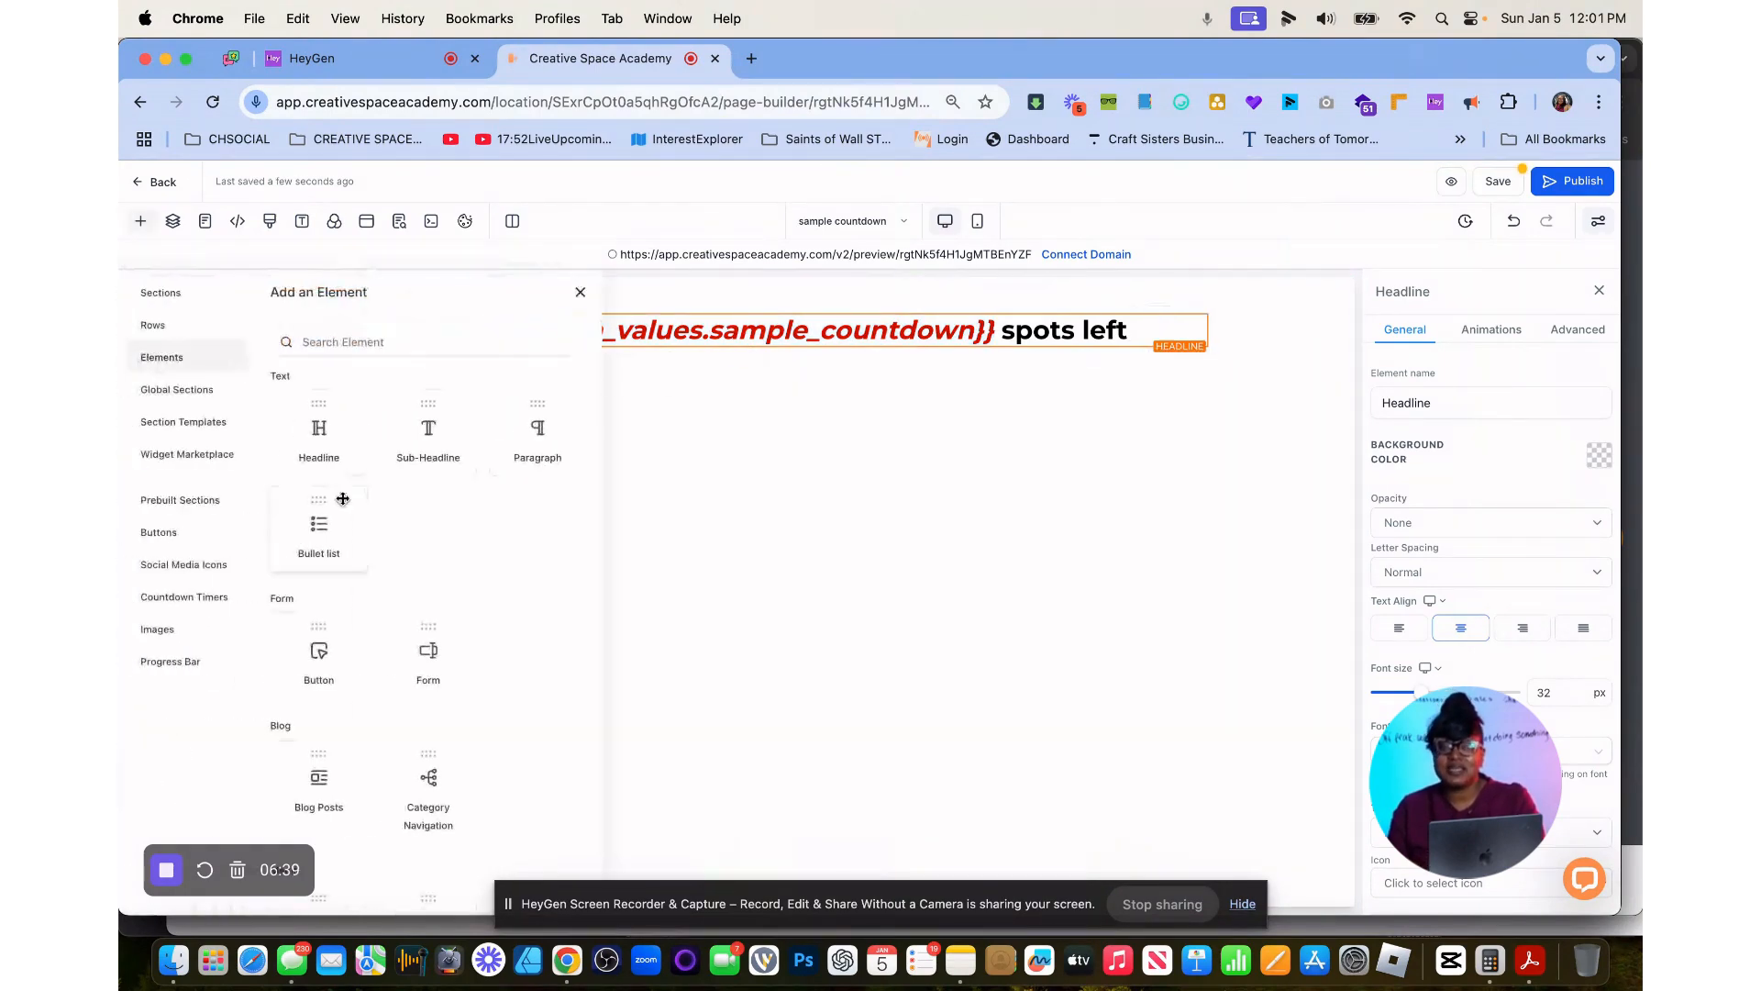
click(377, 341)
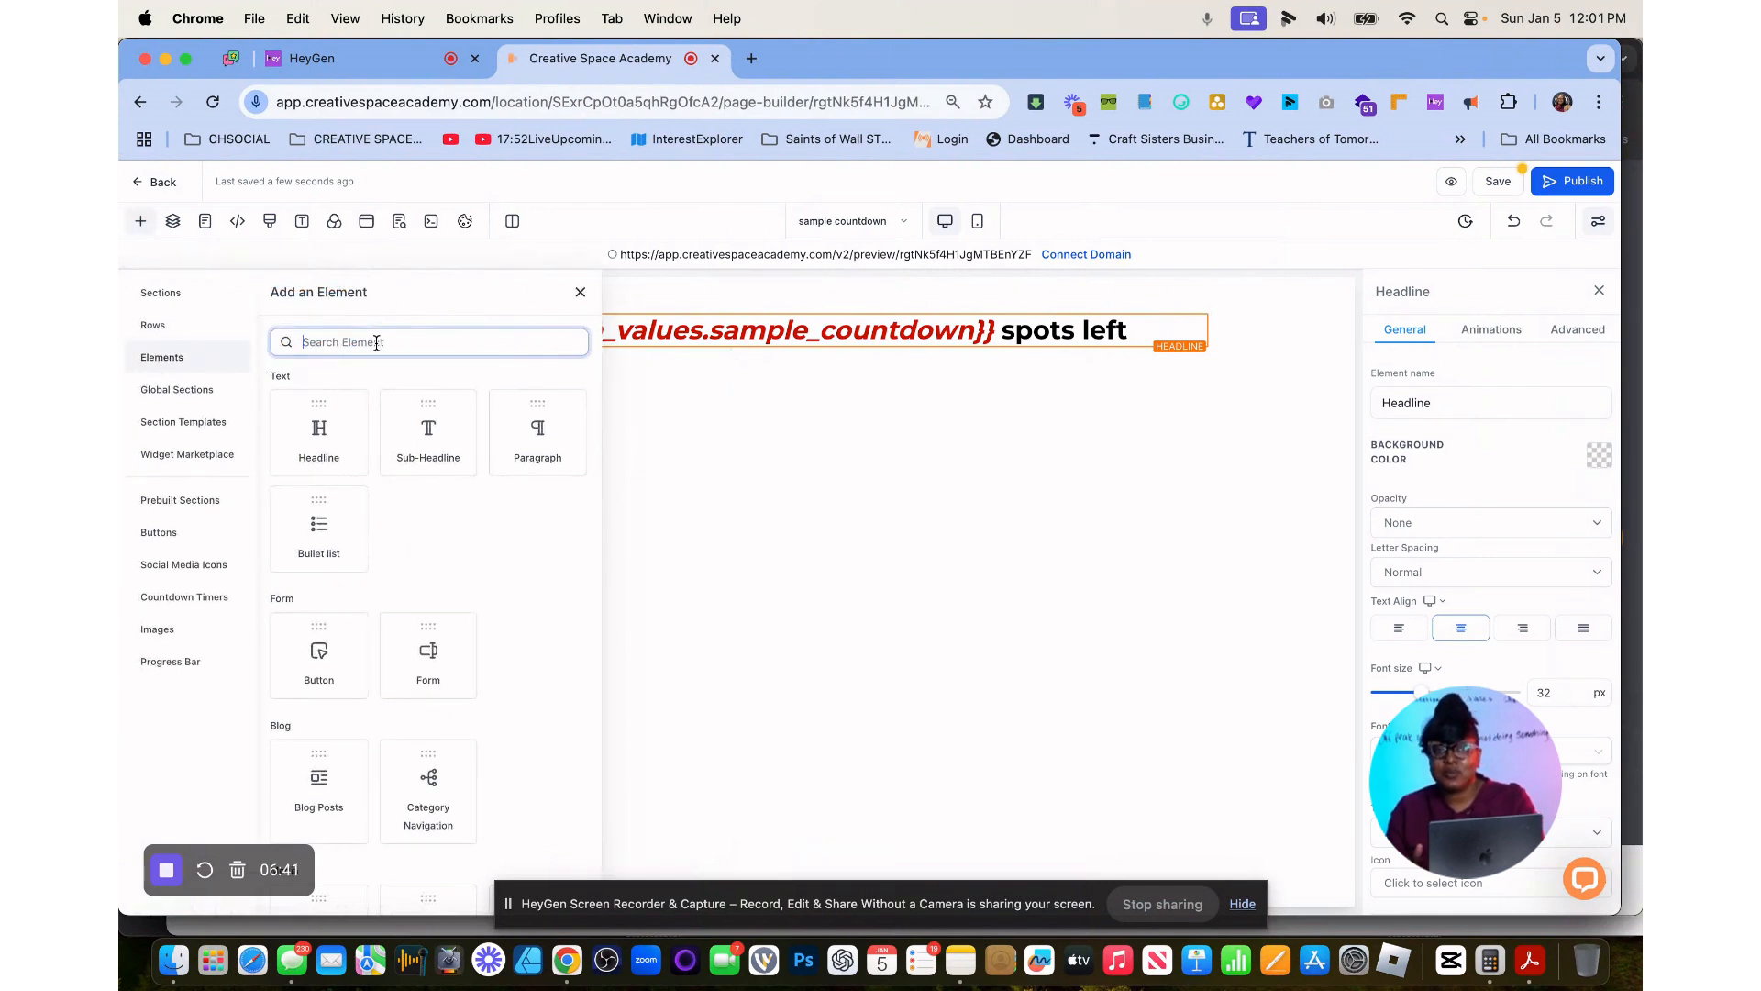
text(one)
key(BackSpace)
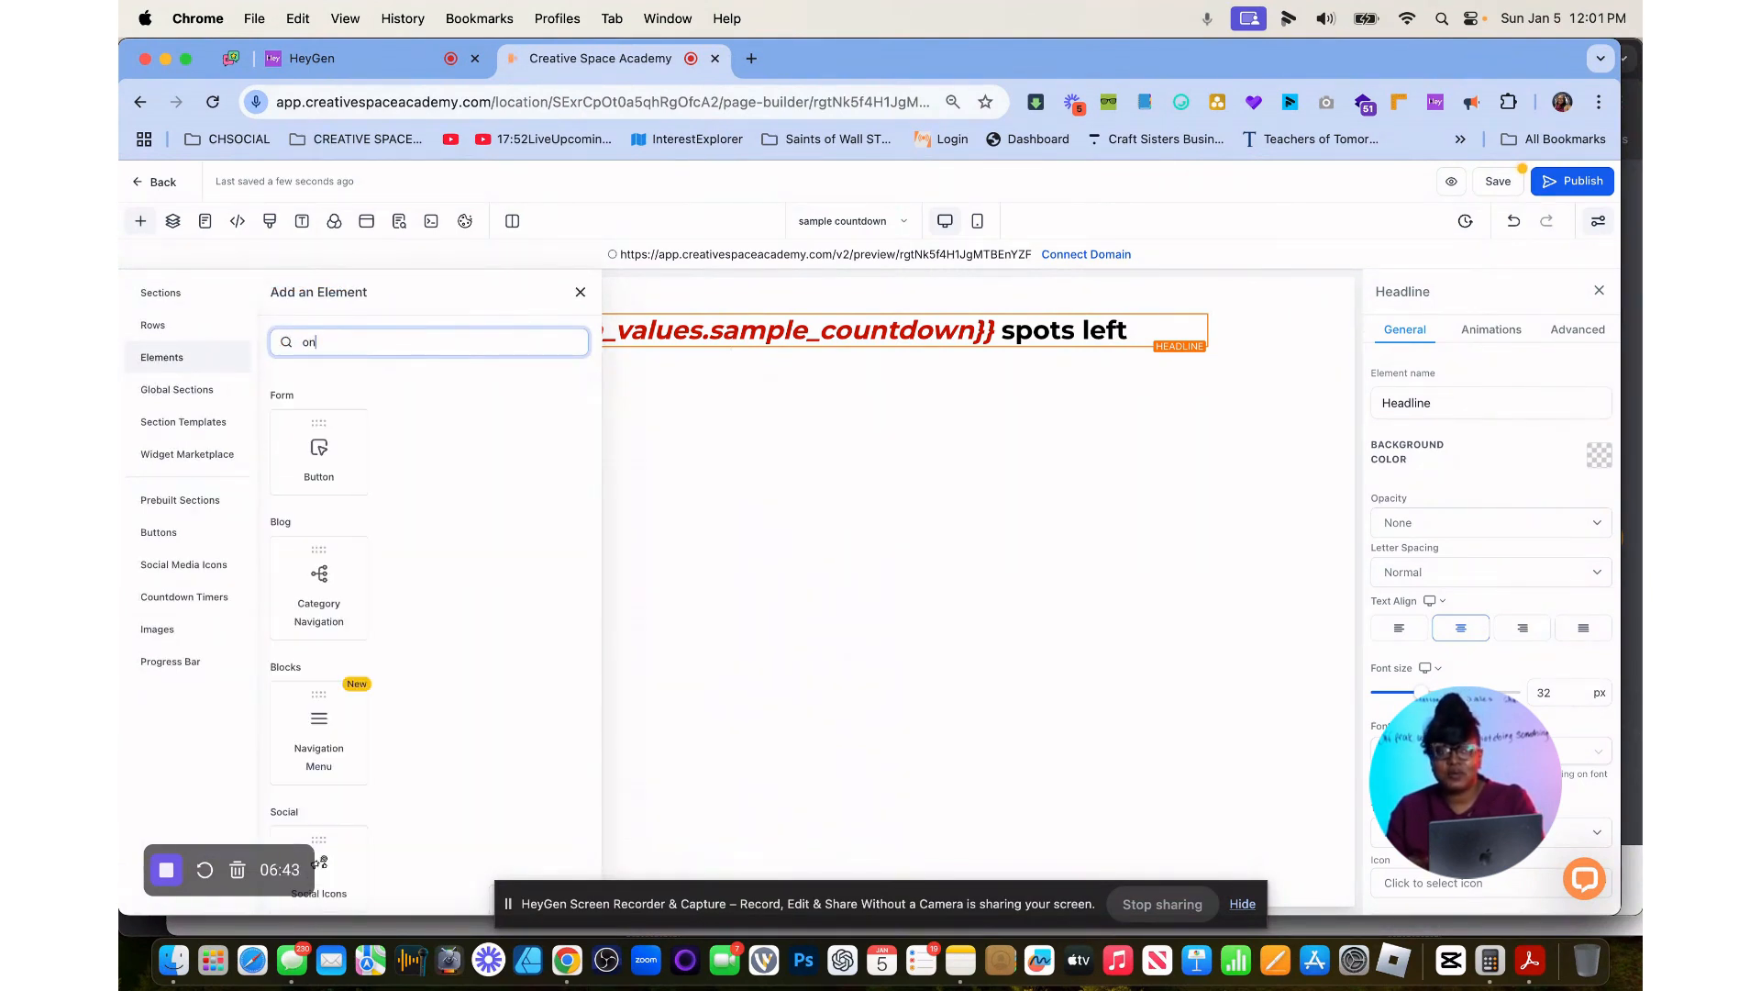
key(BackSpace)
key(BackSpace)
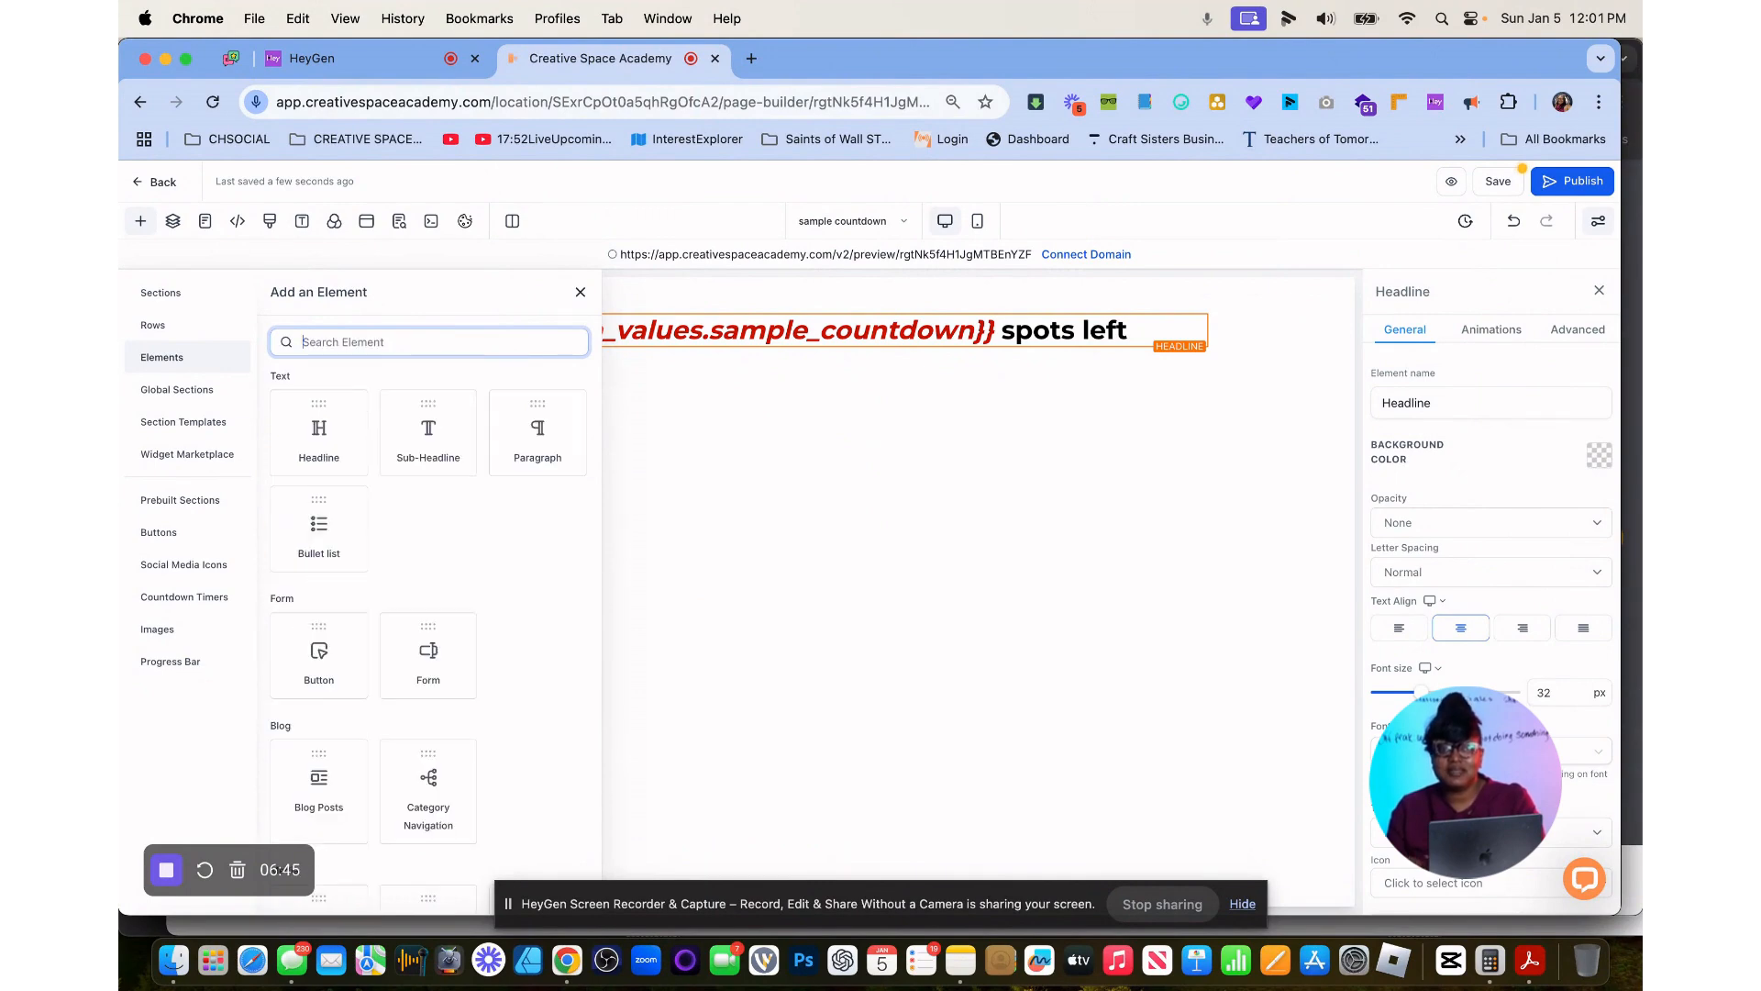
text(or)
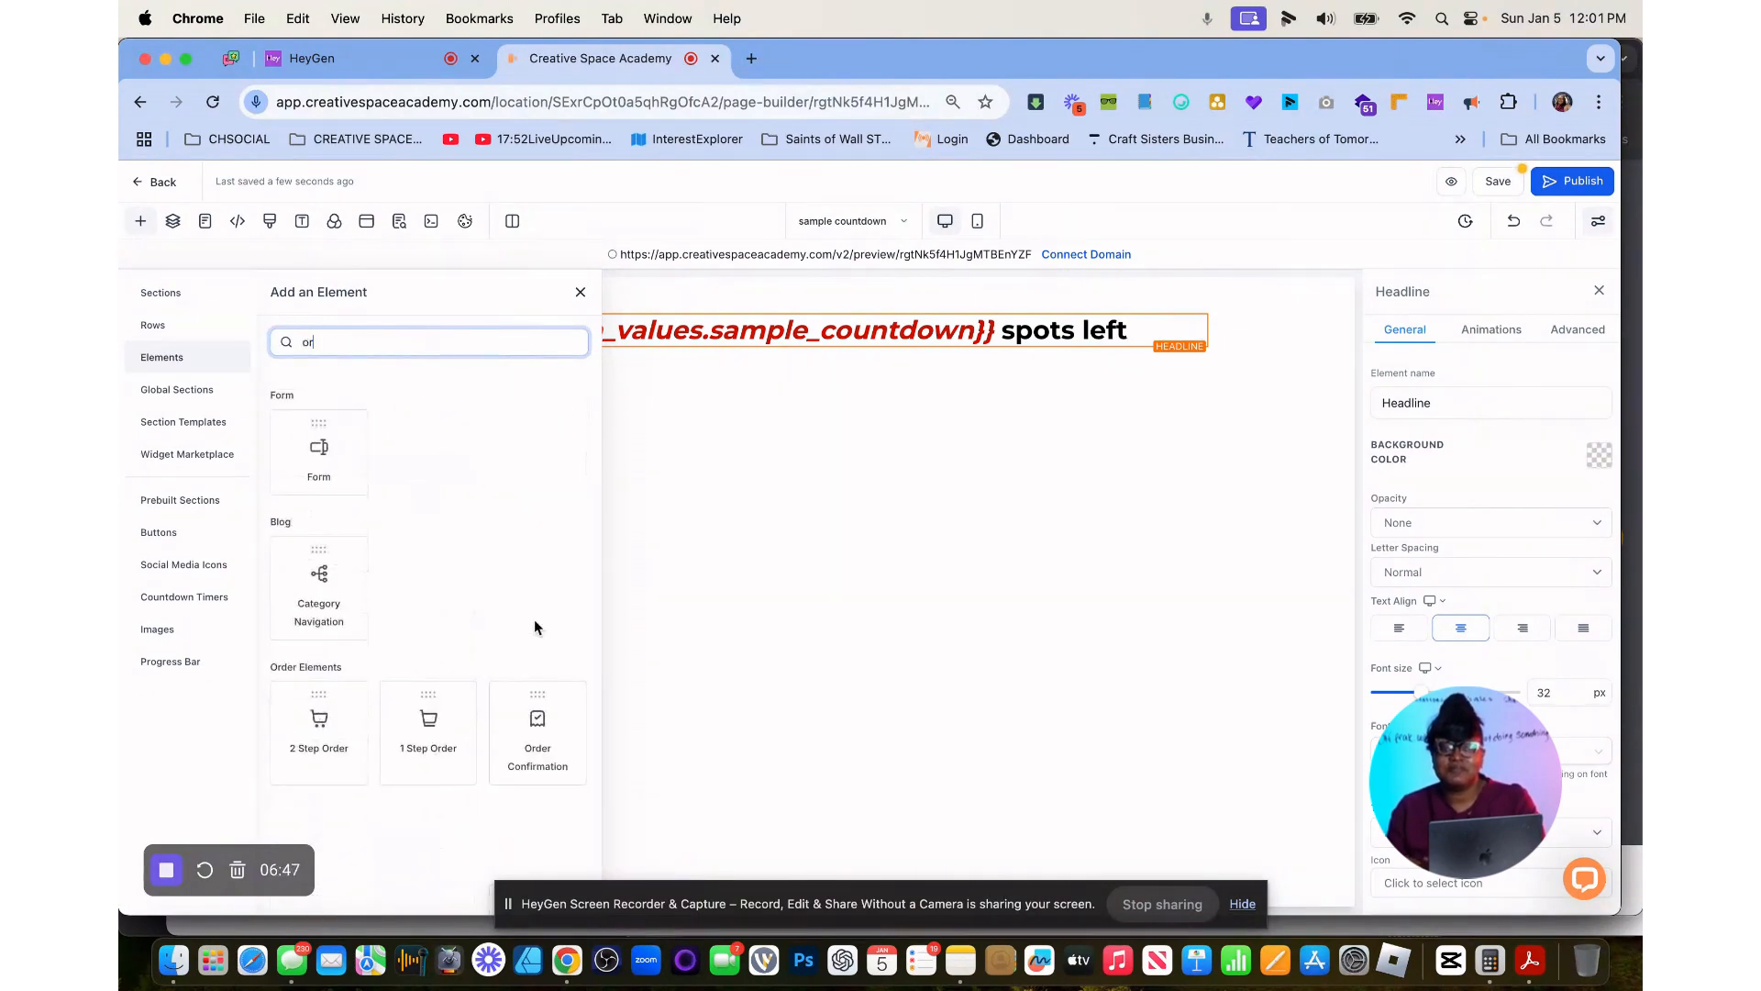
drag(434, 704, 783, 395)
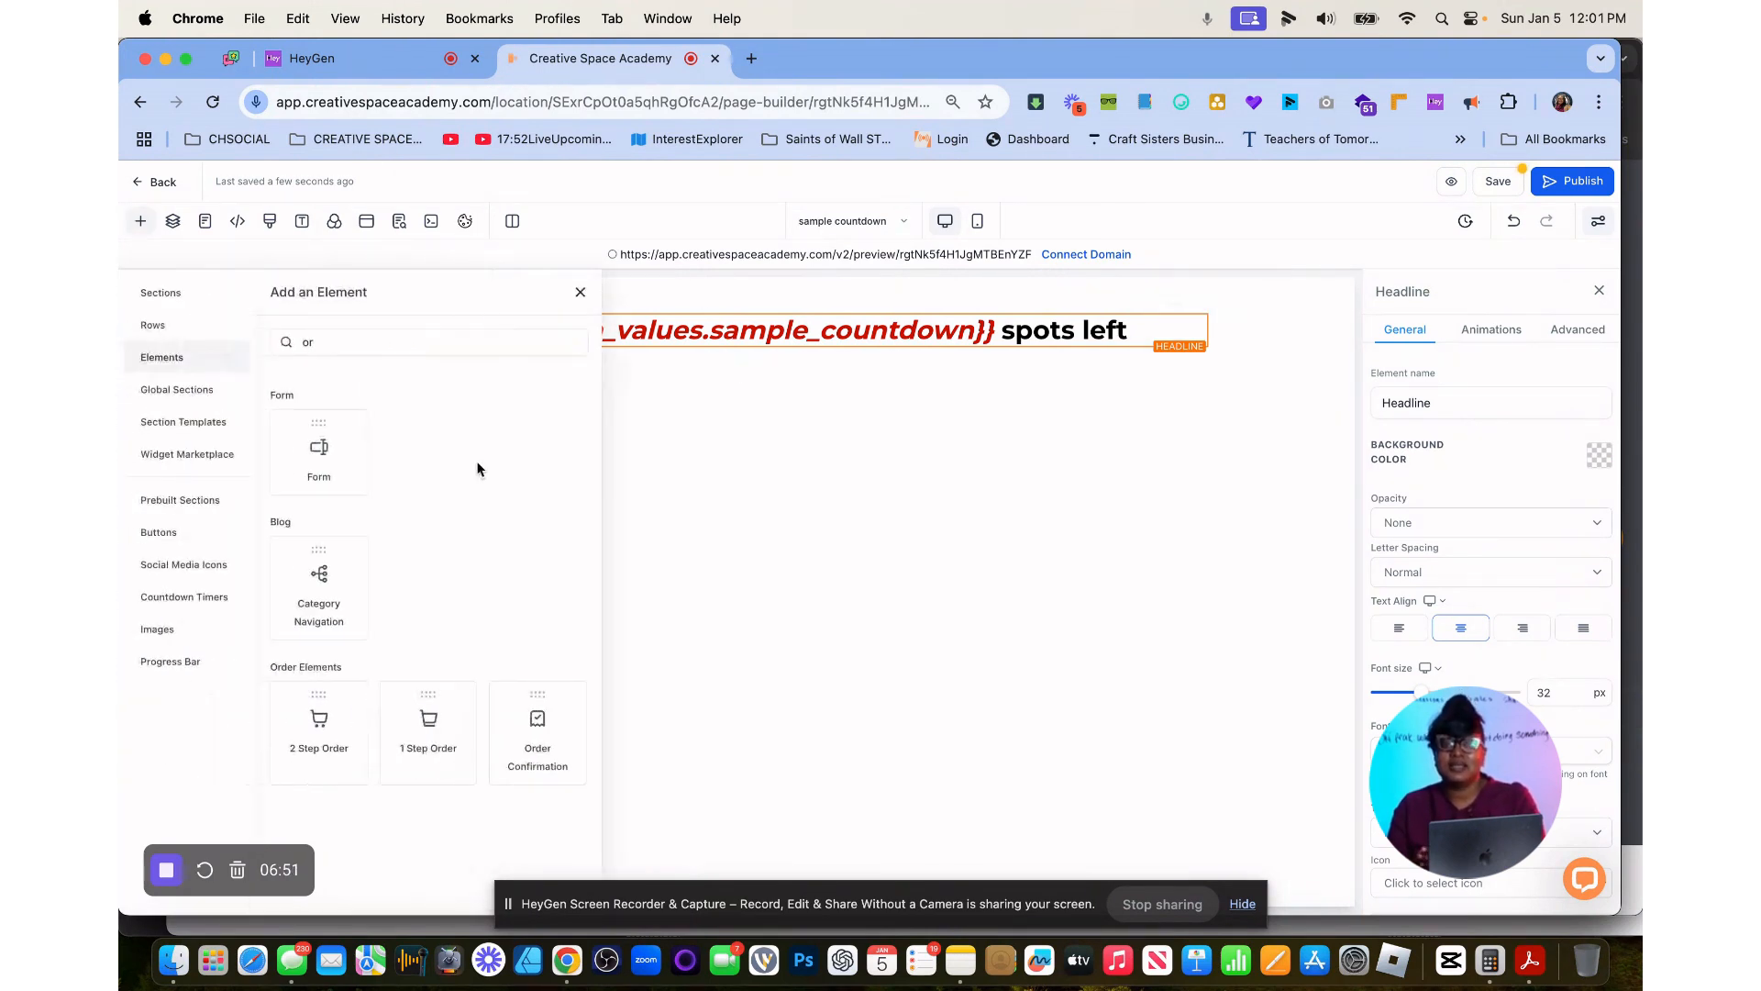
drag(647, 445, 734, 347)
scroll(642, 538, down, 2)
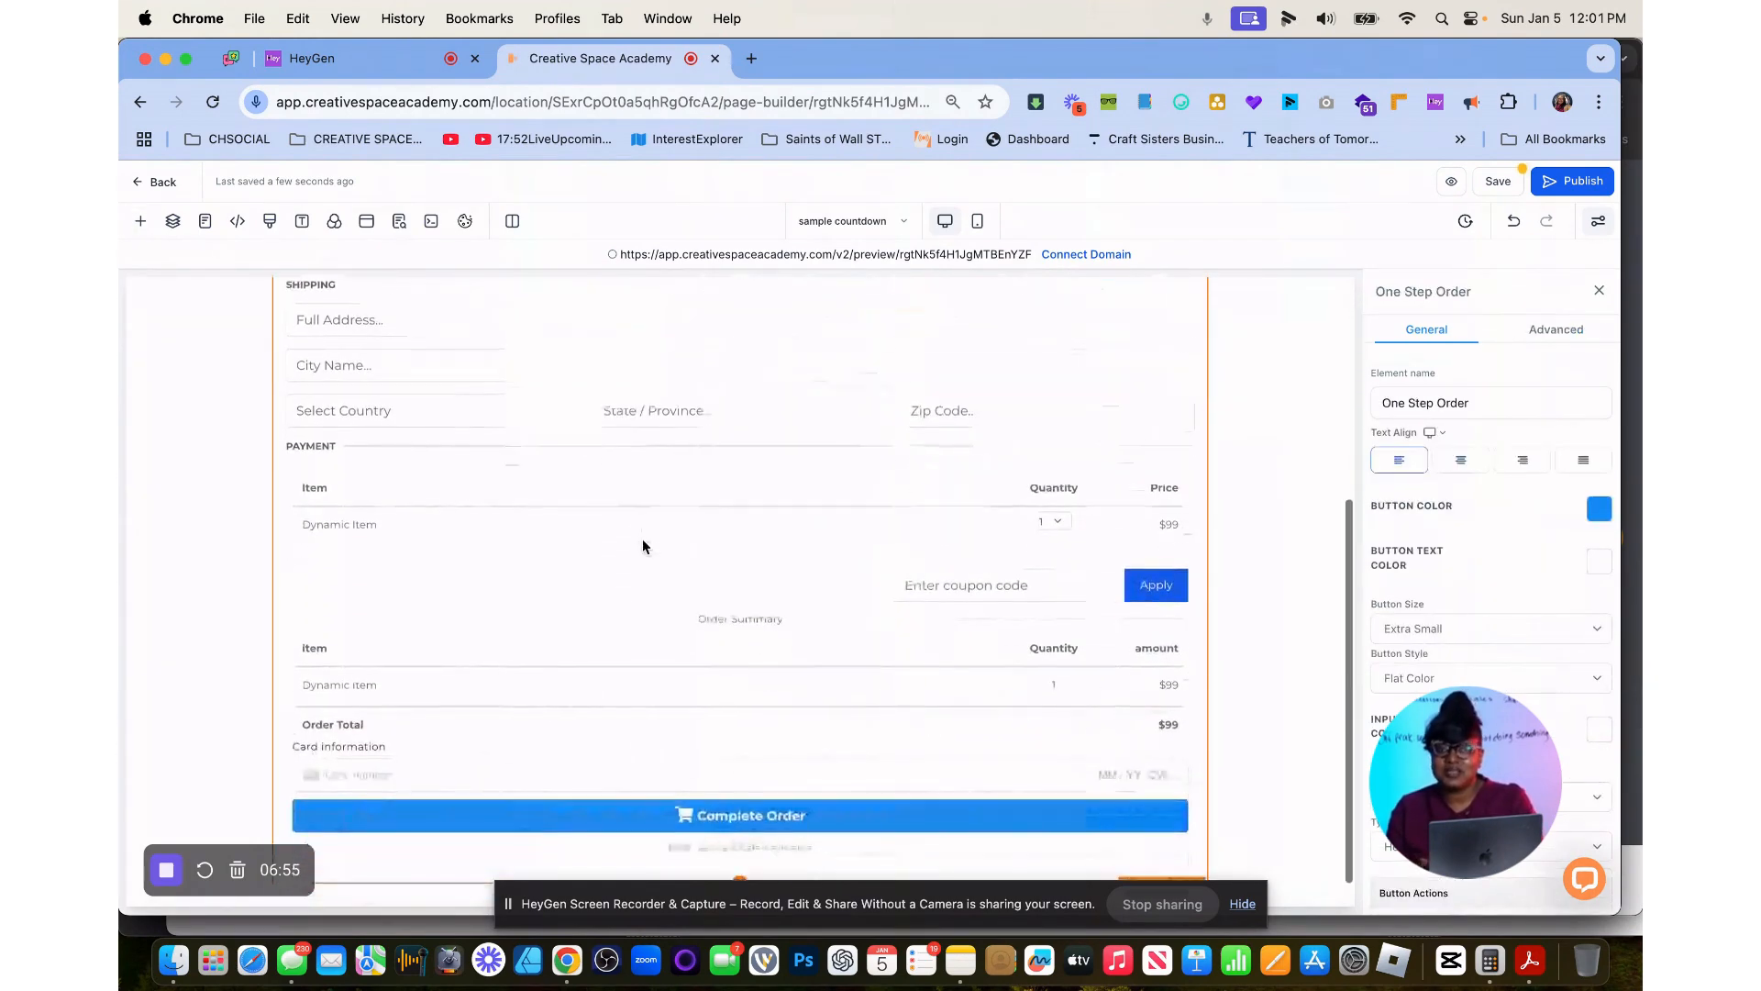
scroll(642, 546, up, 5)
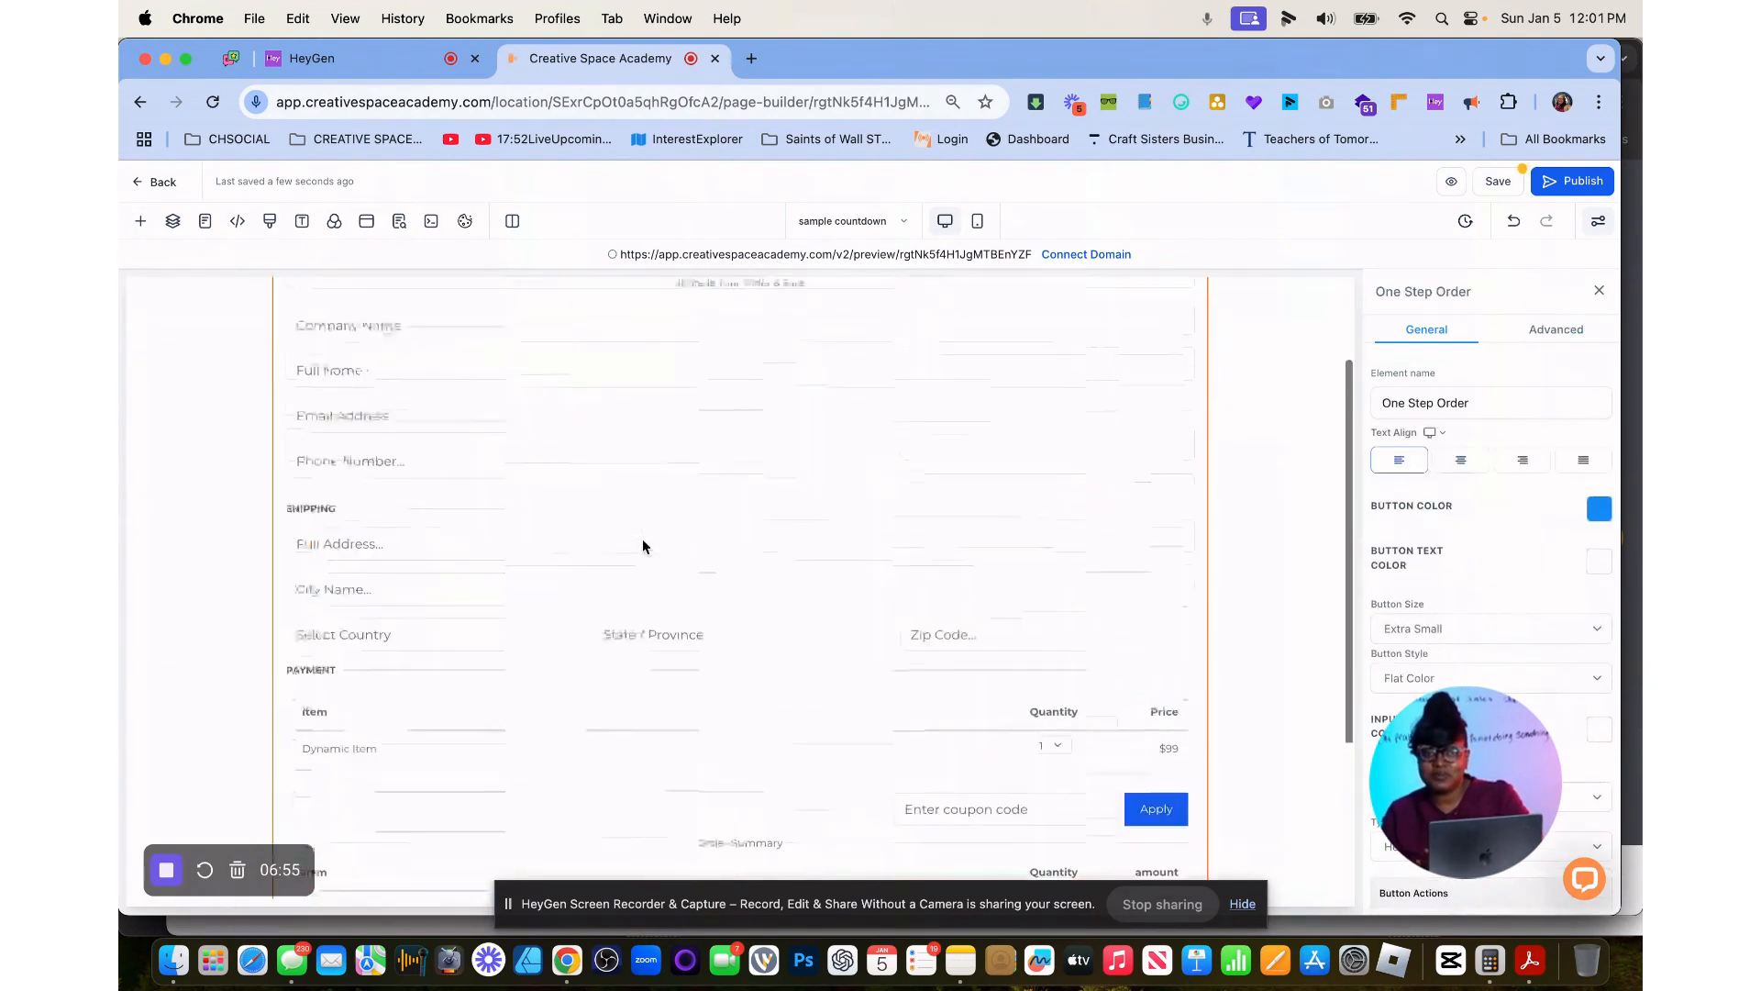
click(1496, 180)
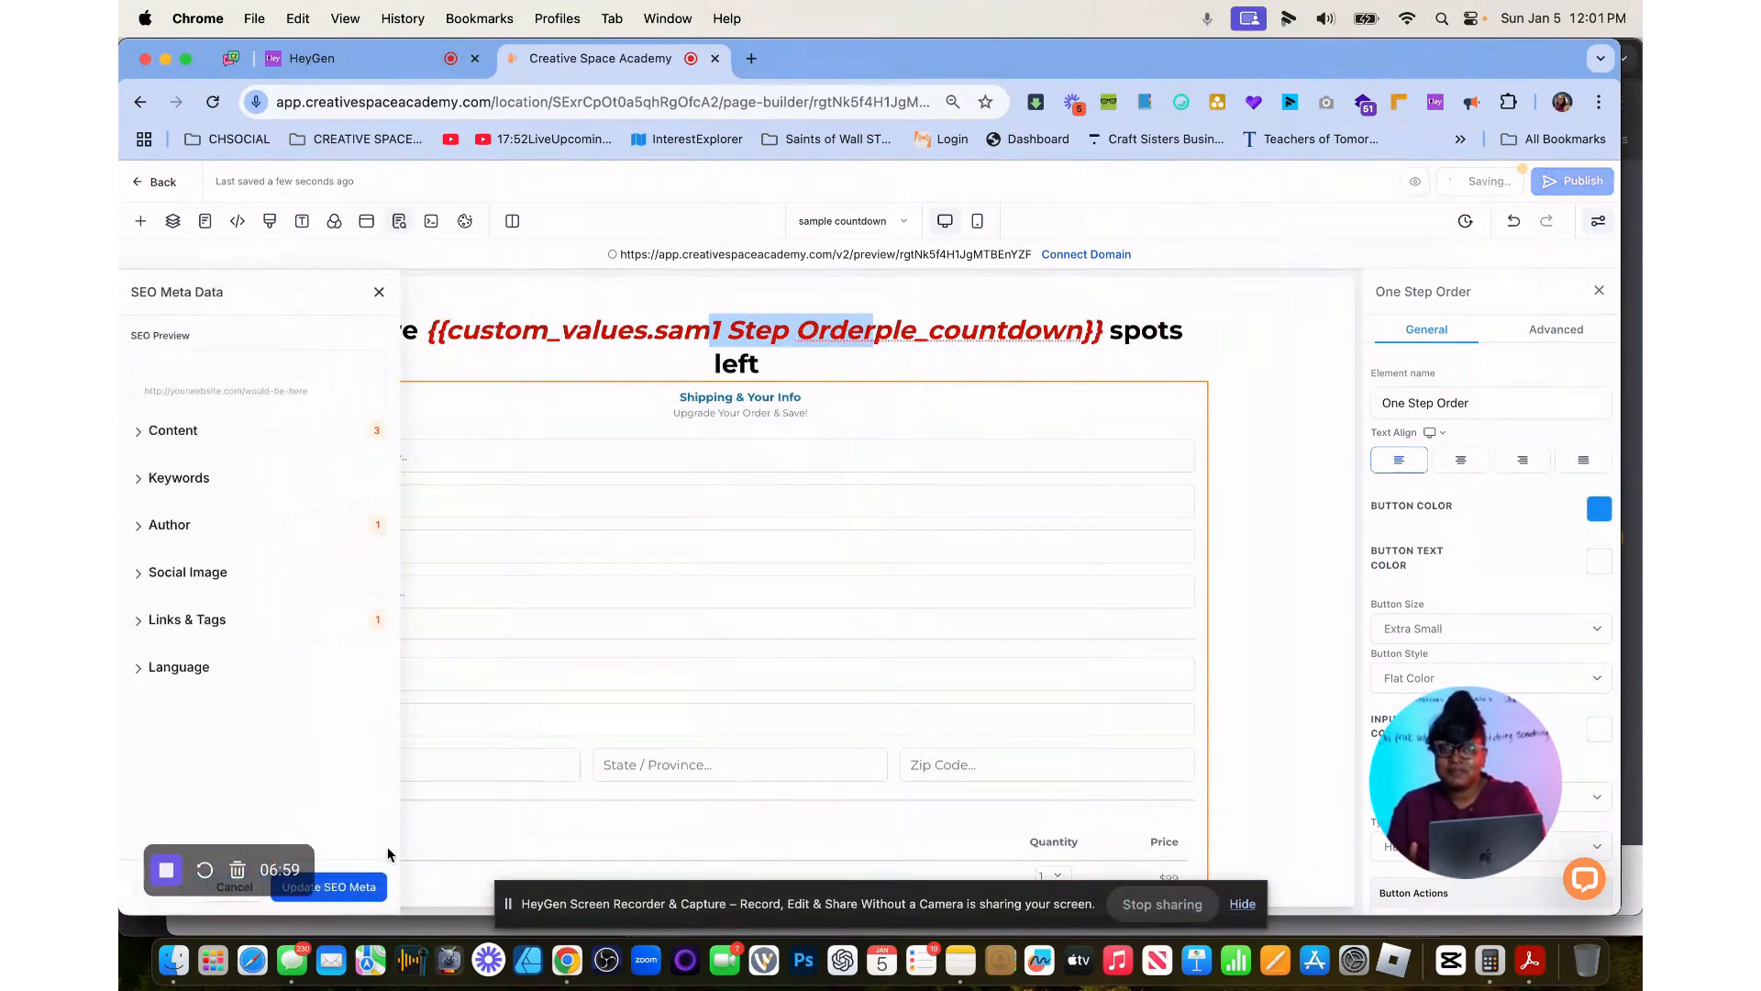
click(366, 888)
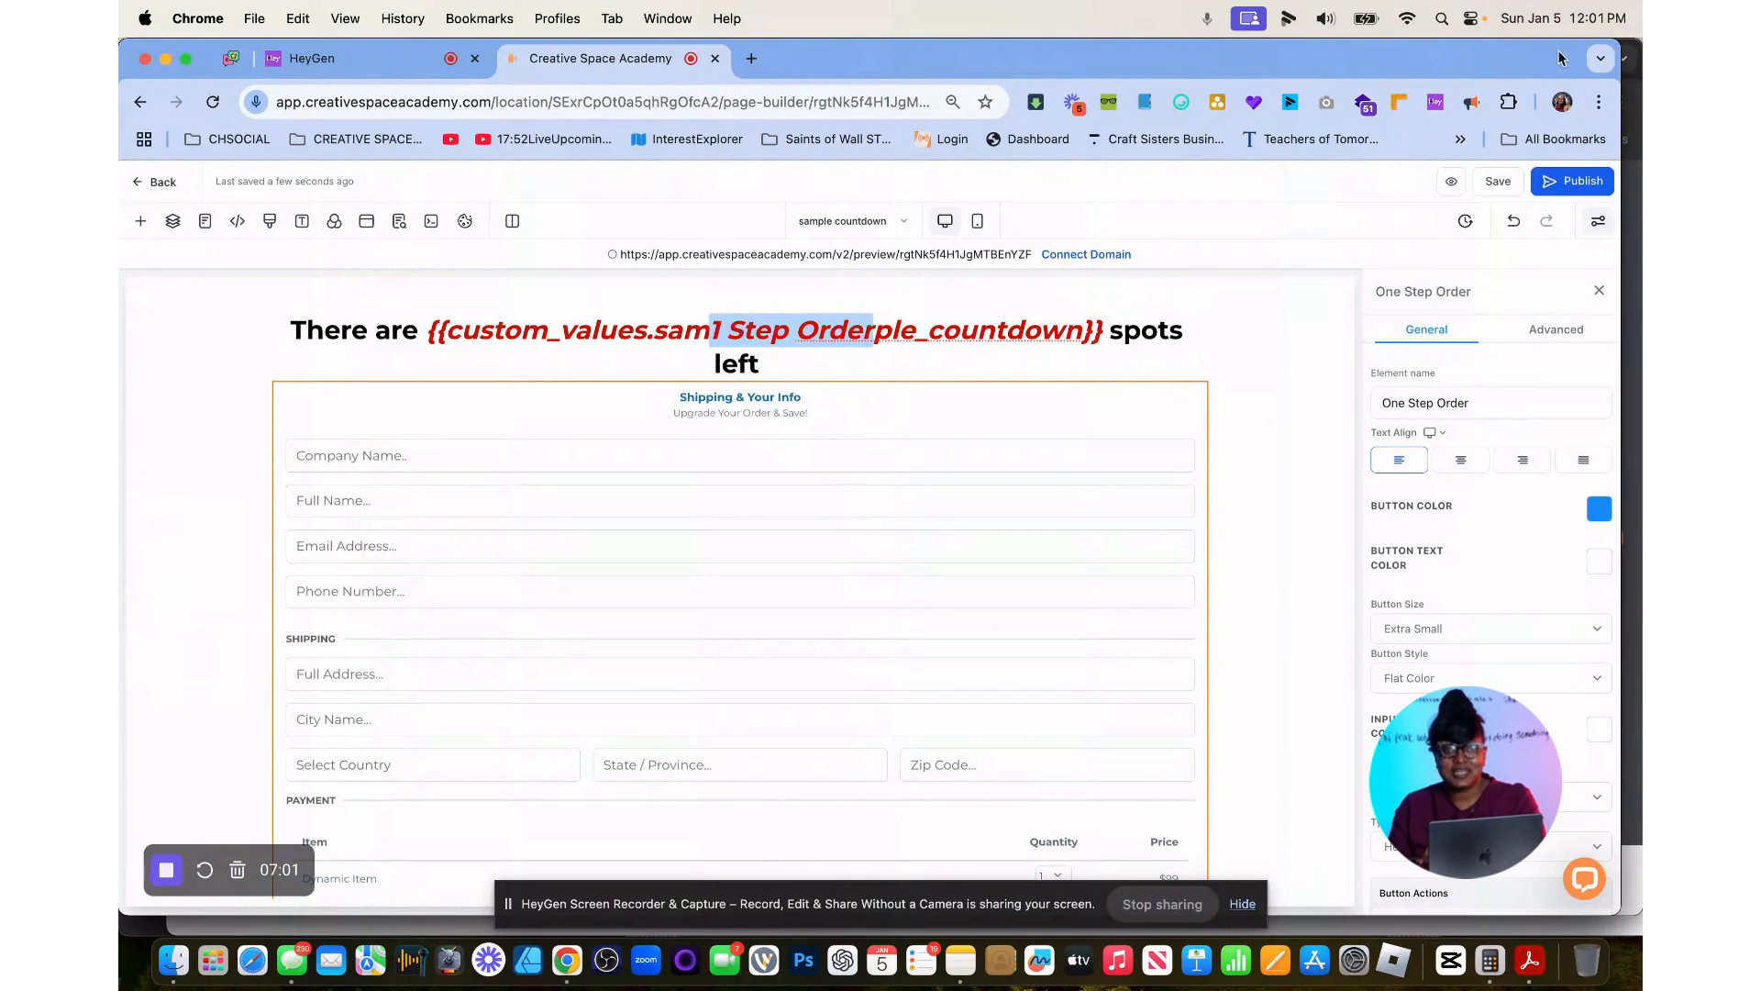
click(1562, 182)
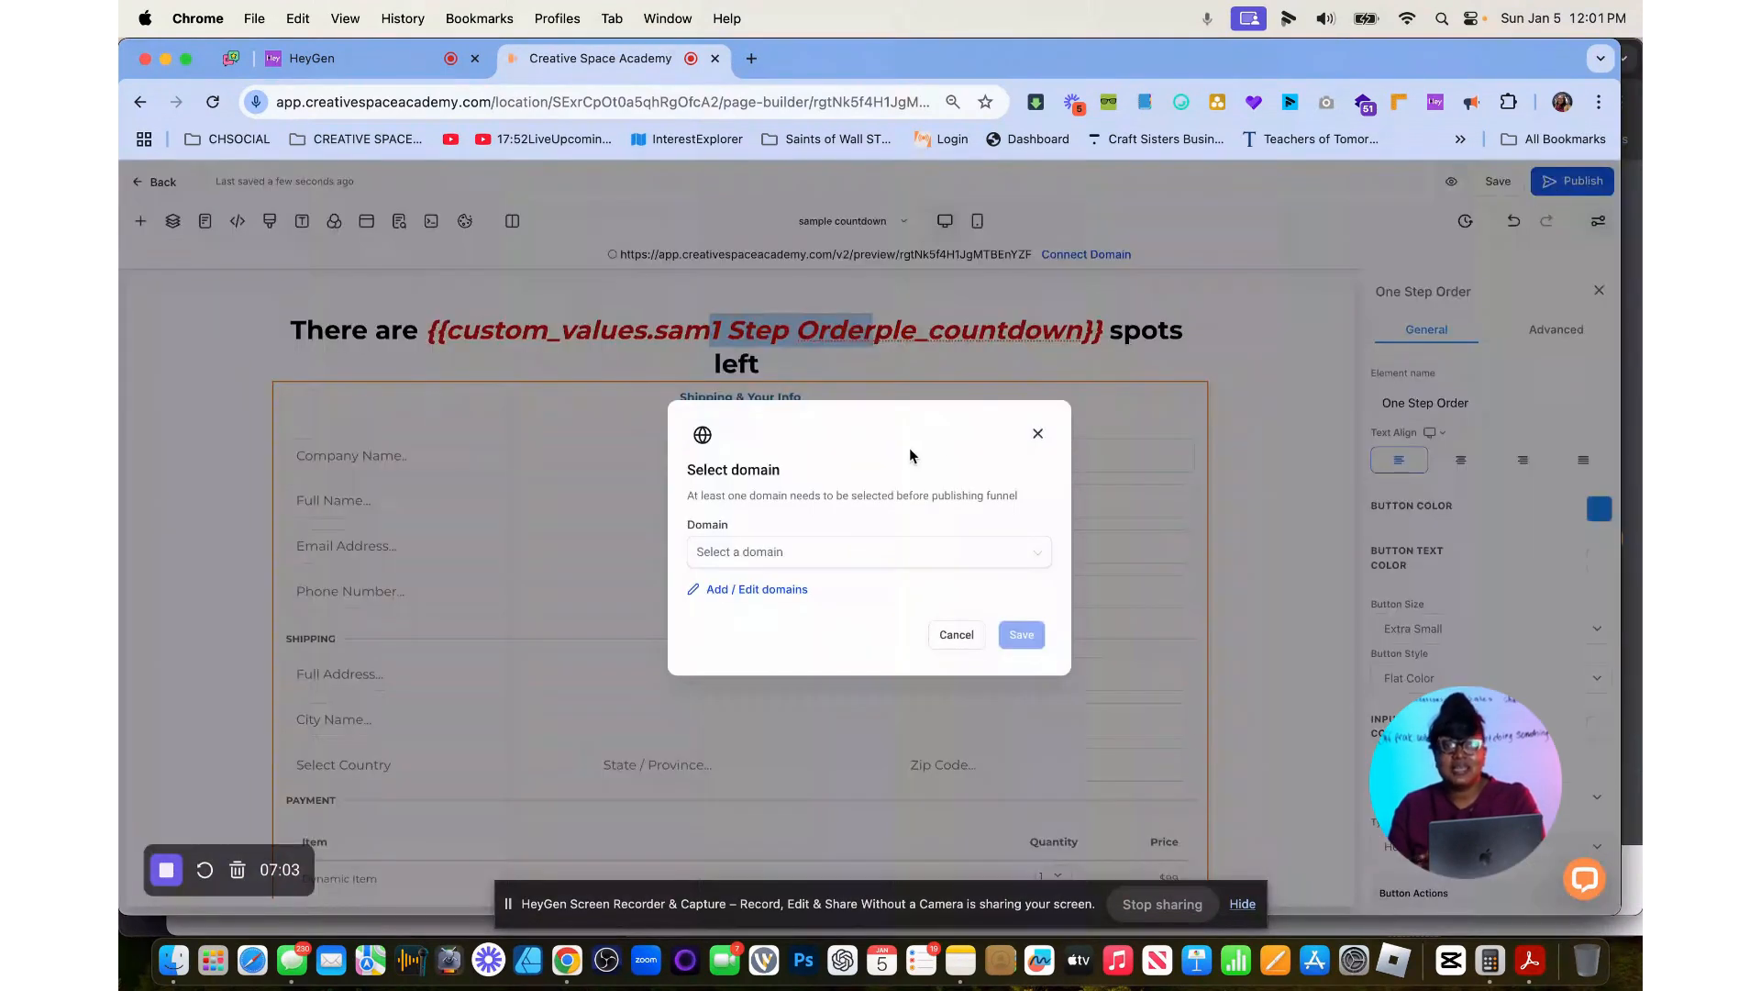
click(878, 553)
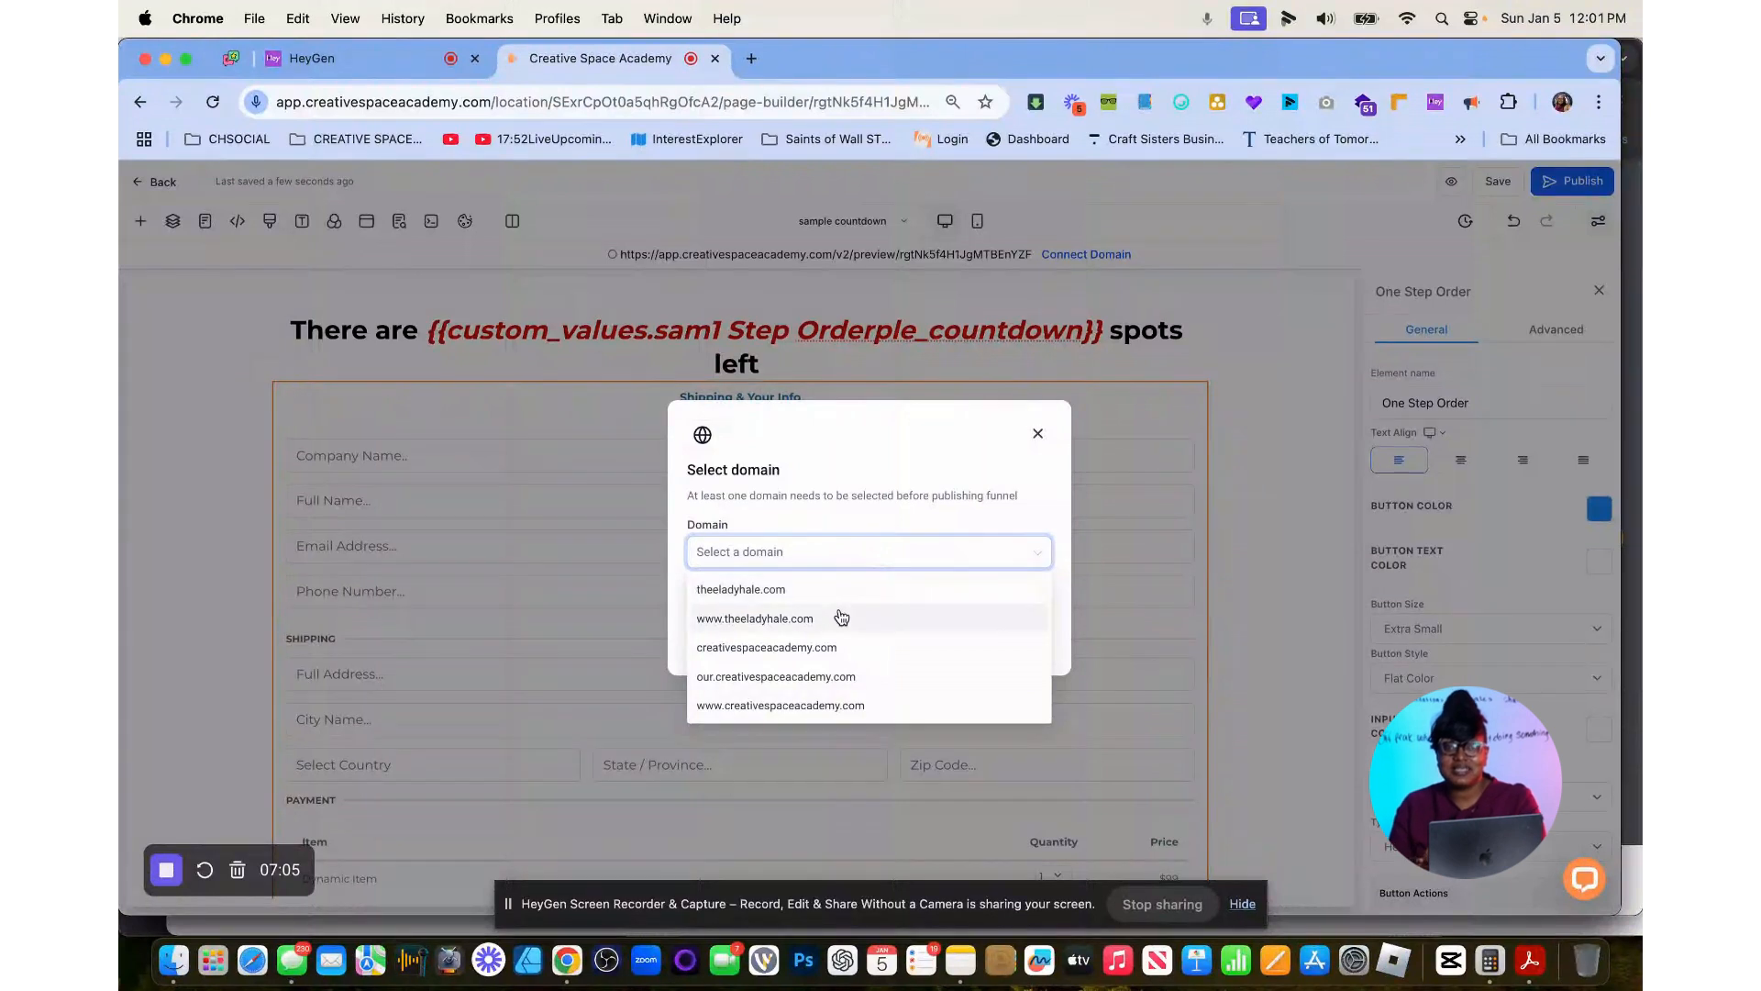
click(791, 620)
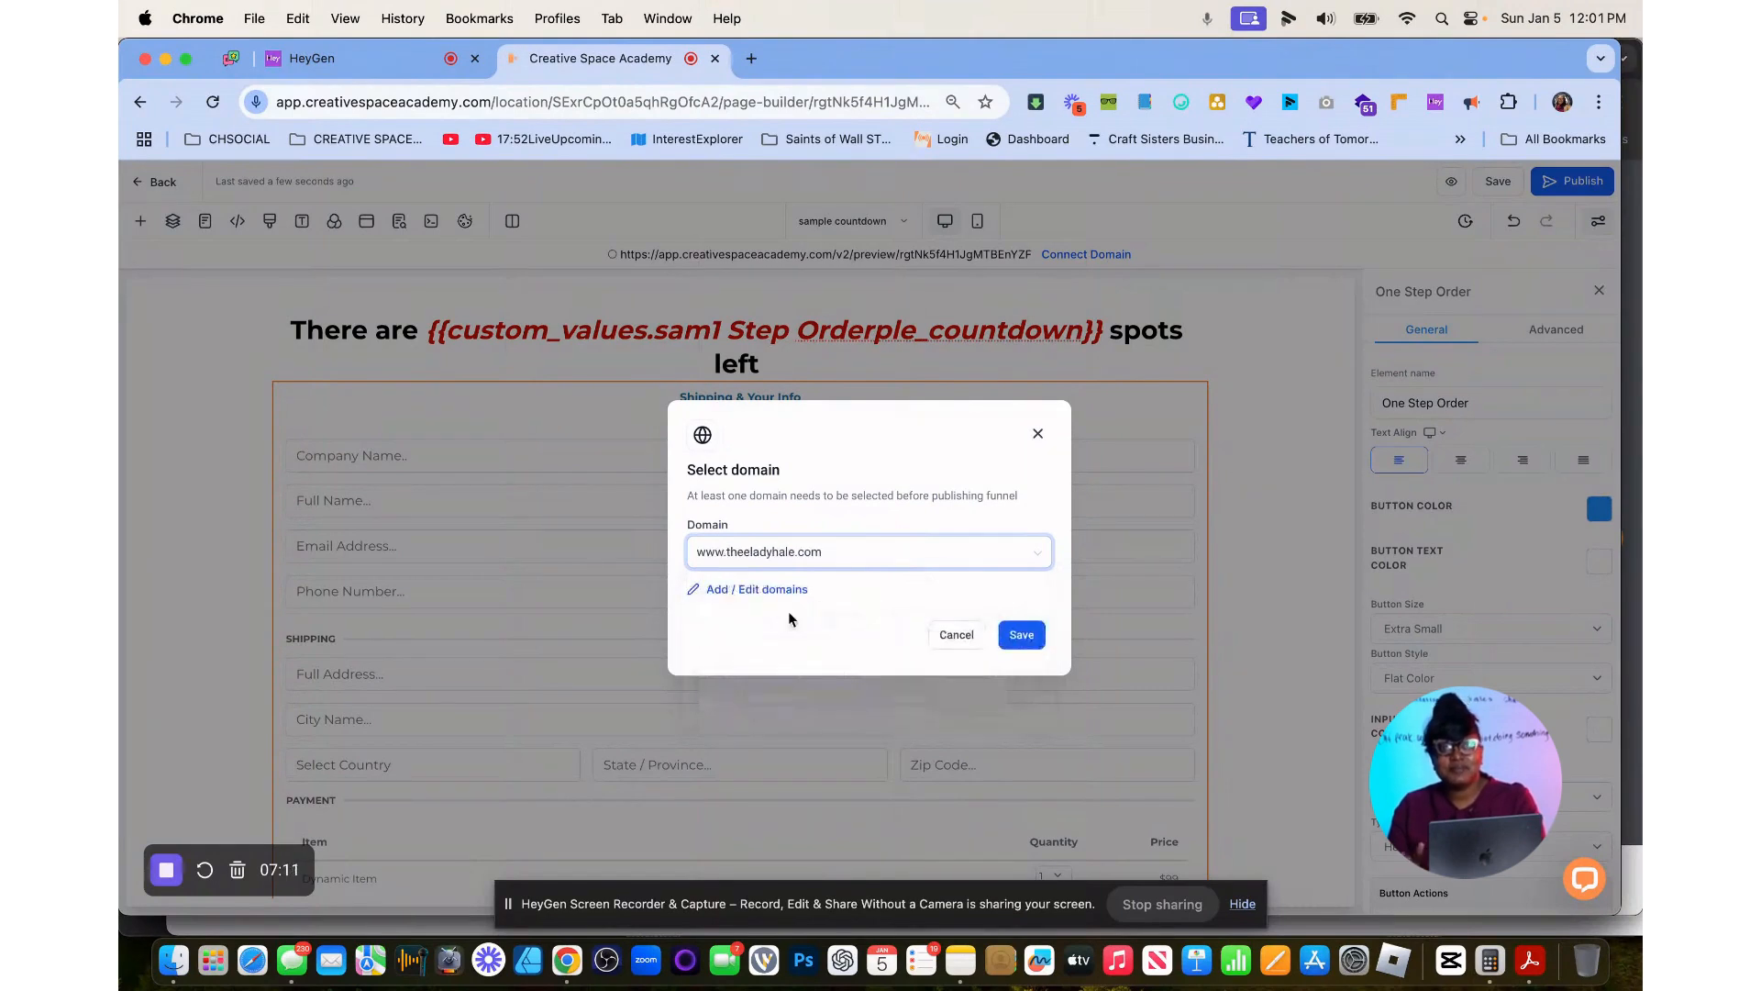
click(1023, 635)
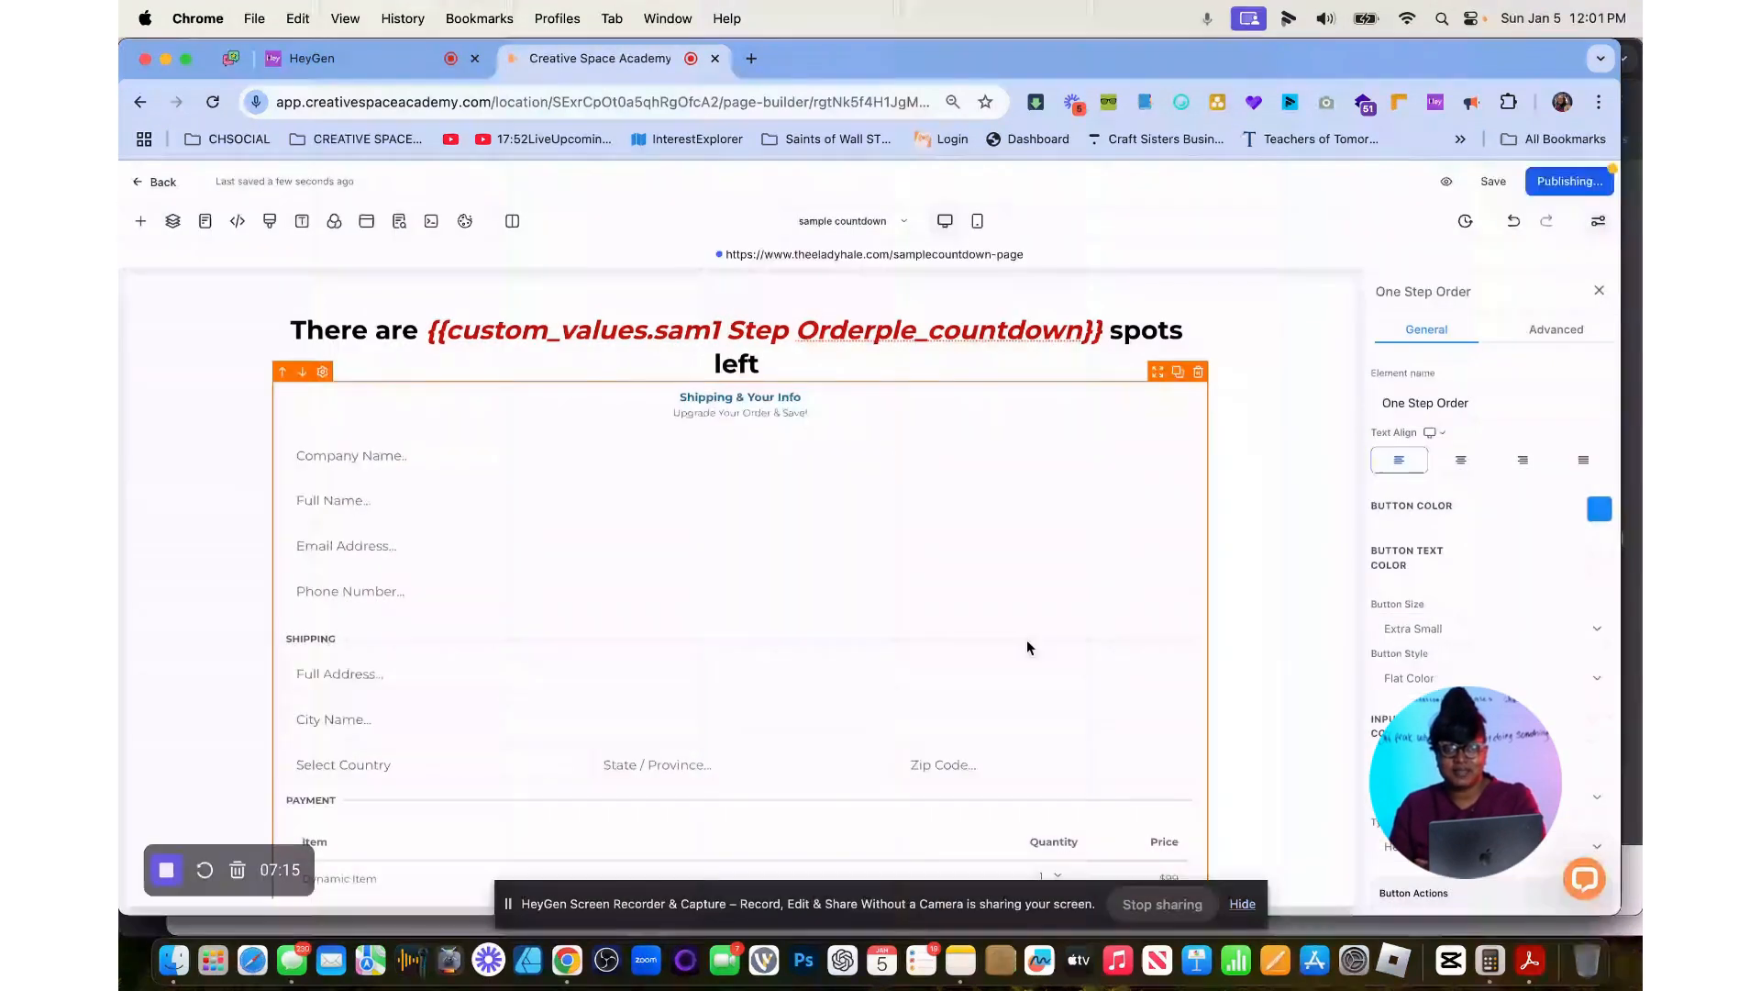
Check the live samplecountdown-page link, republish the page, and check the link again.
click(946, 254)
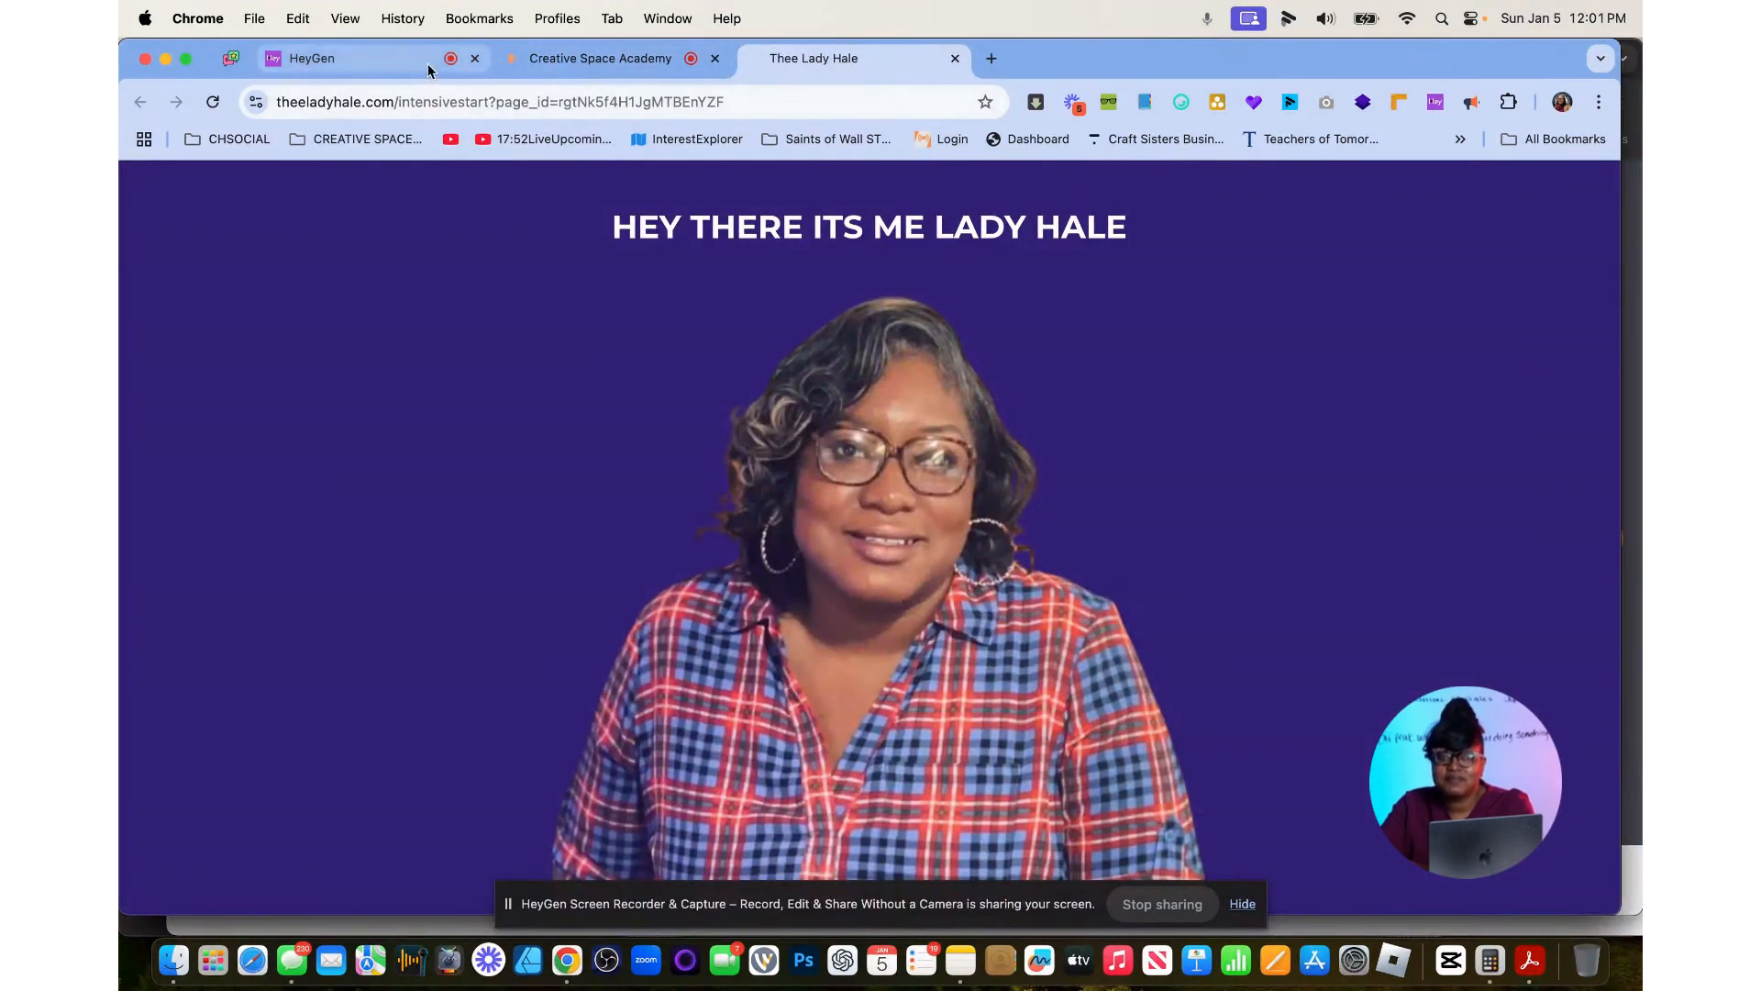
click(535, 72)
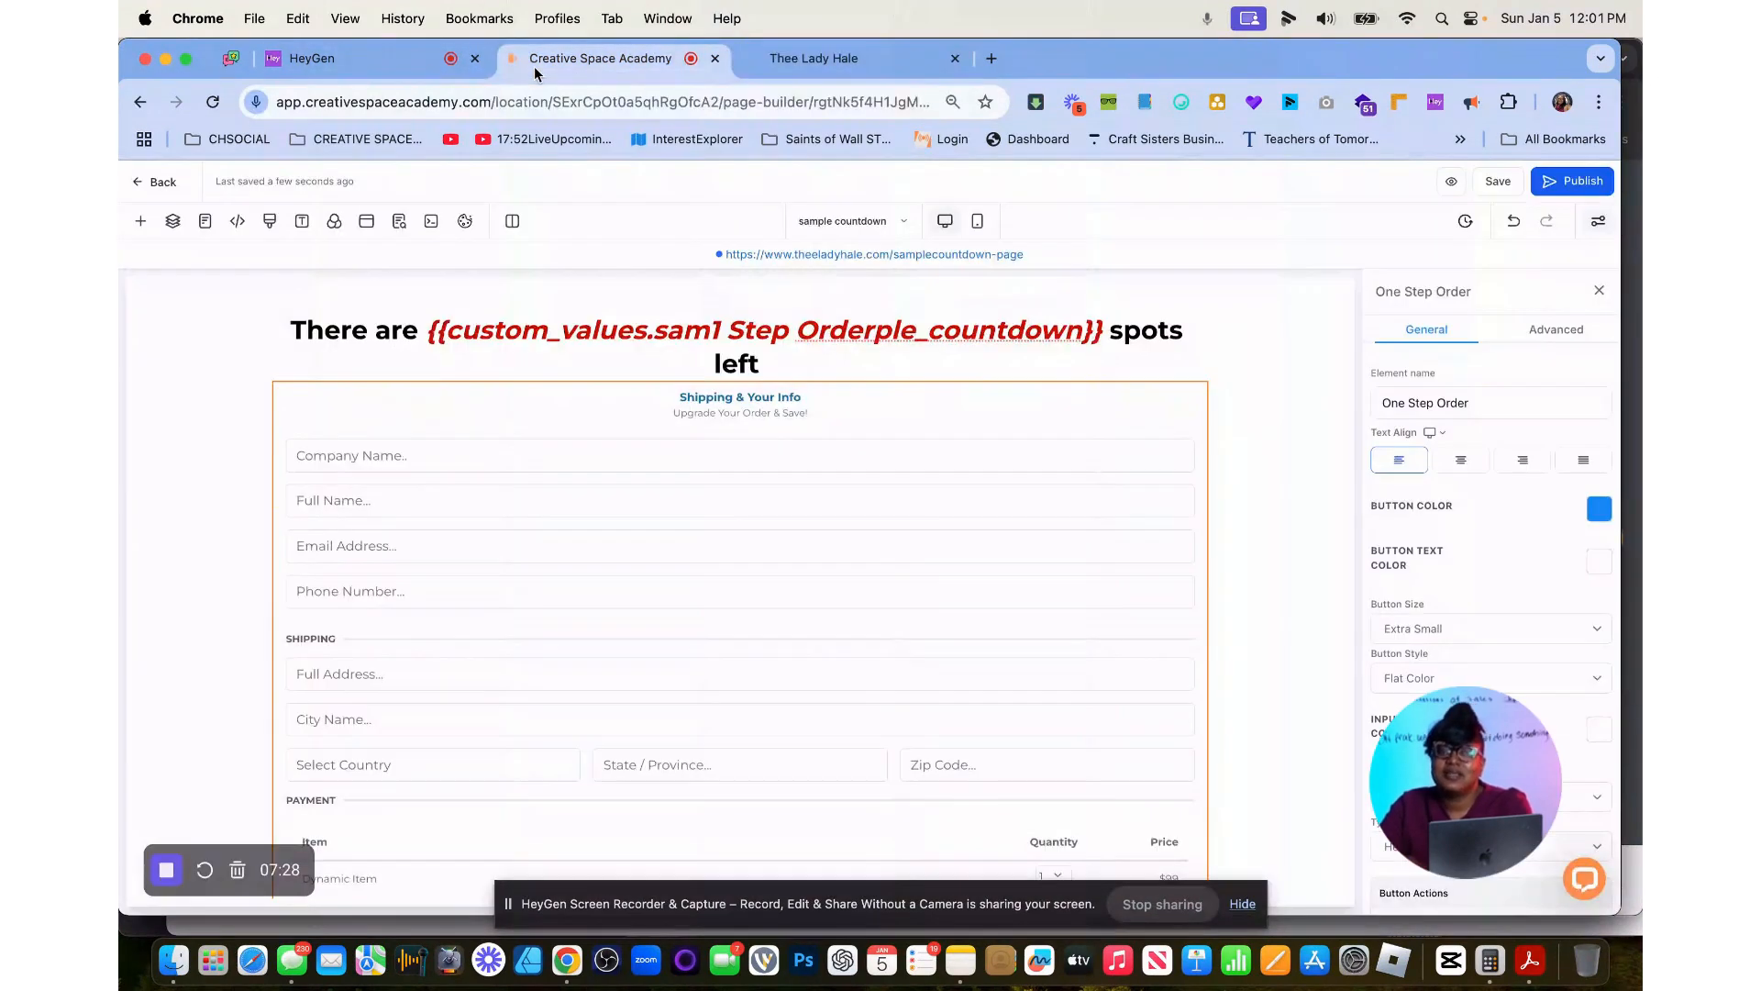
click(1583, 182)
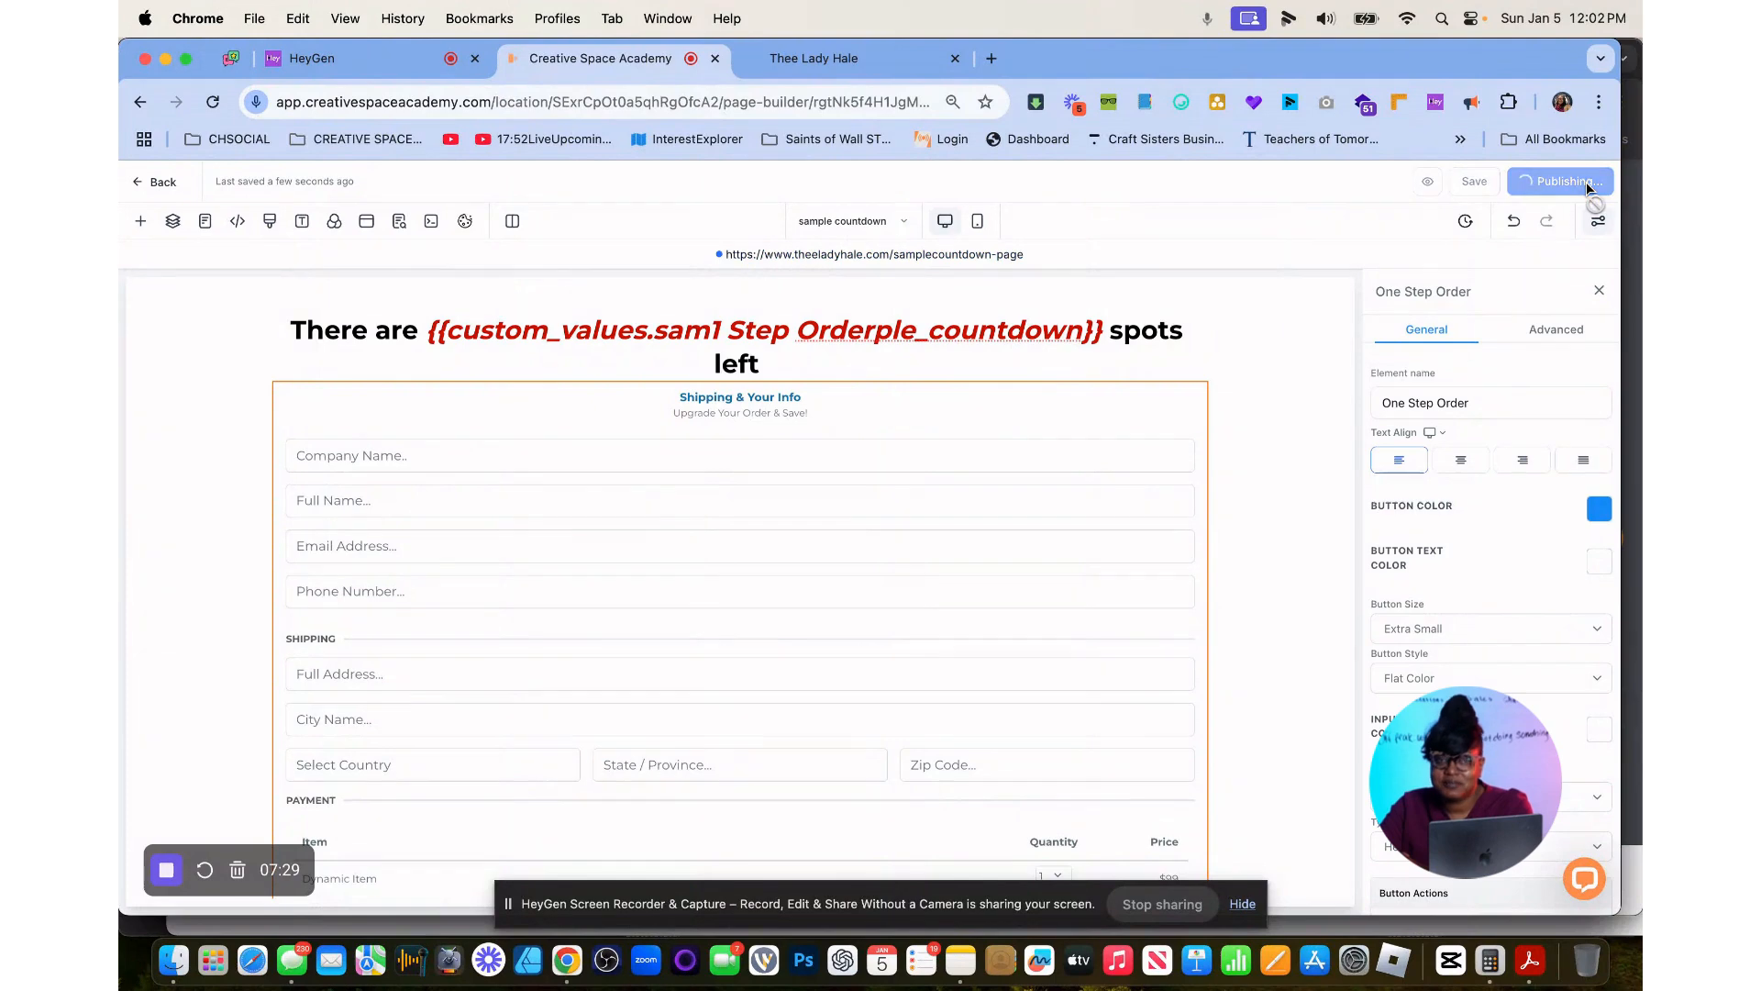
click(930, 257)
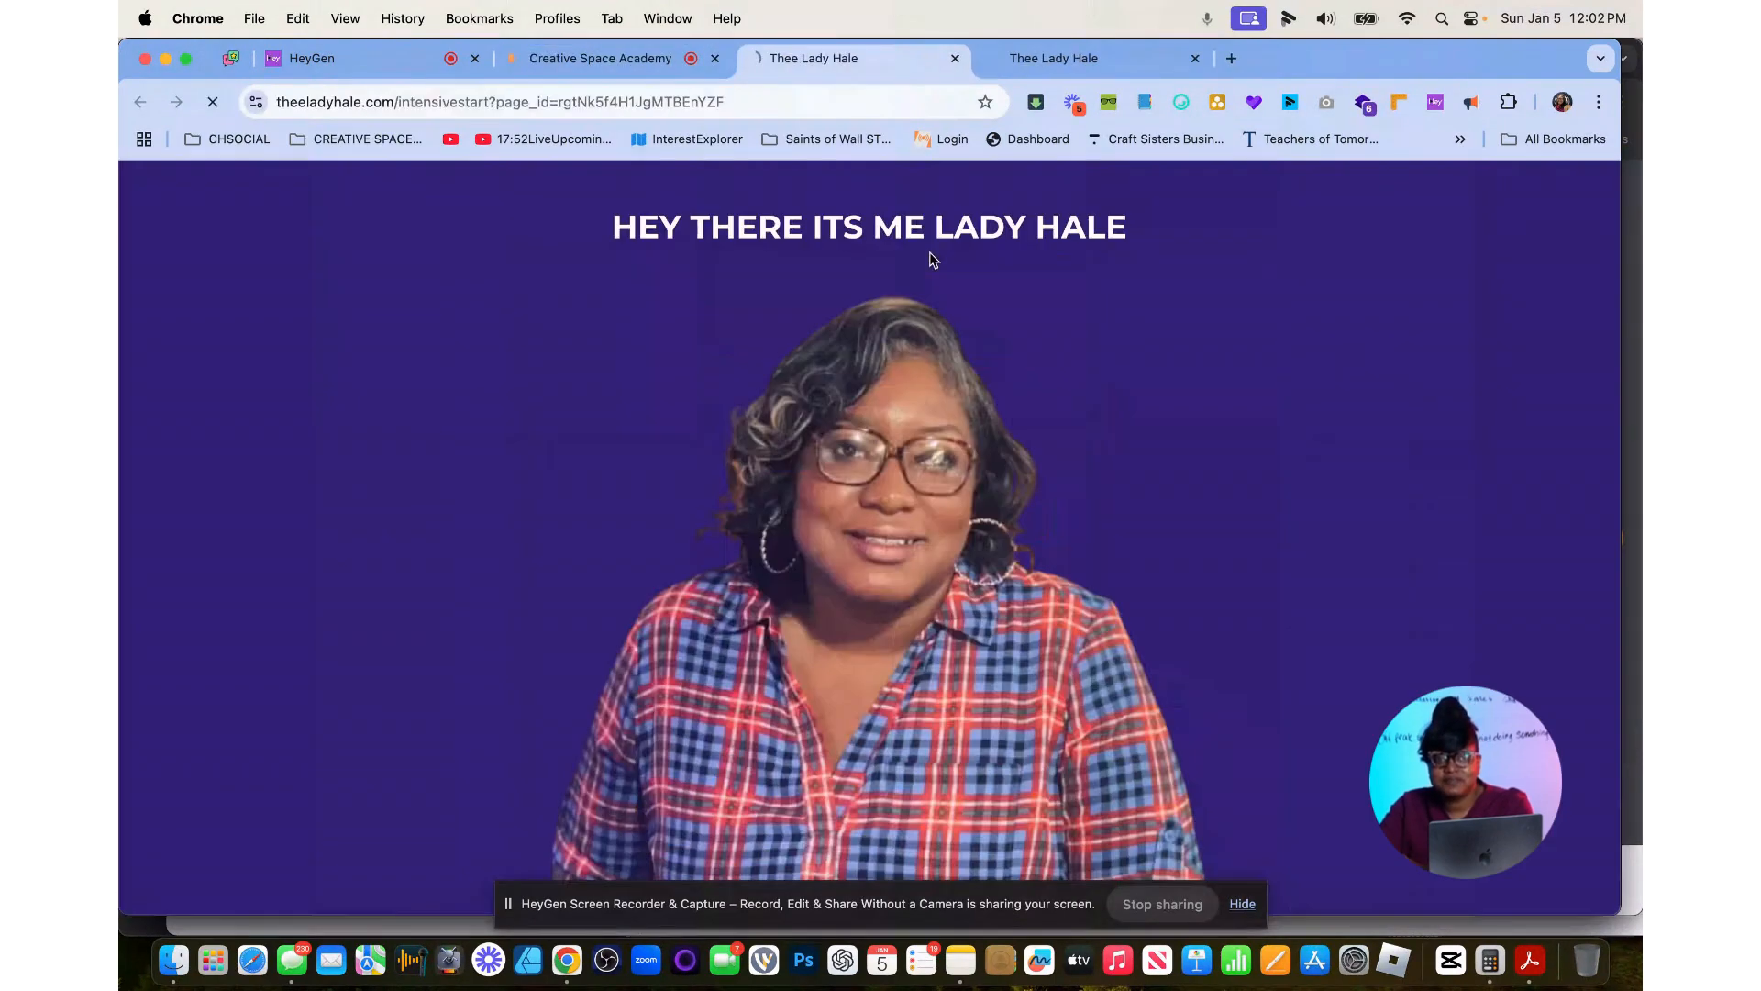
click(1055, 61)
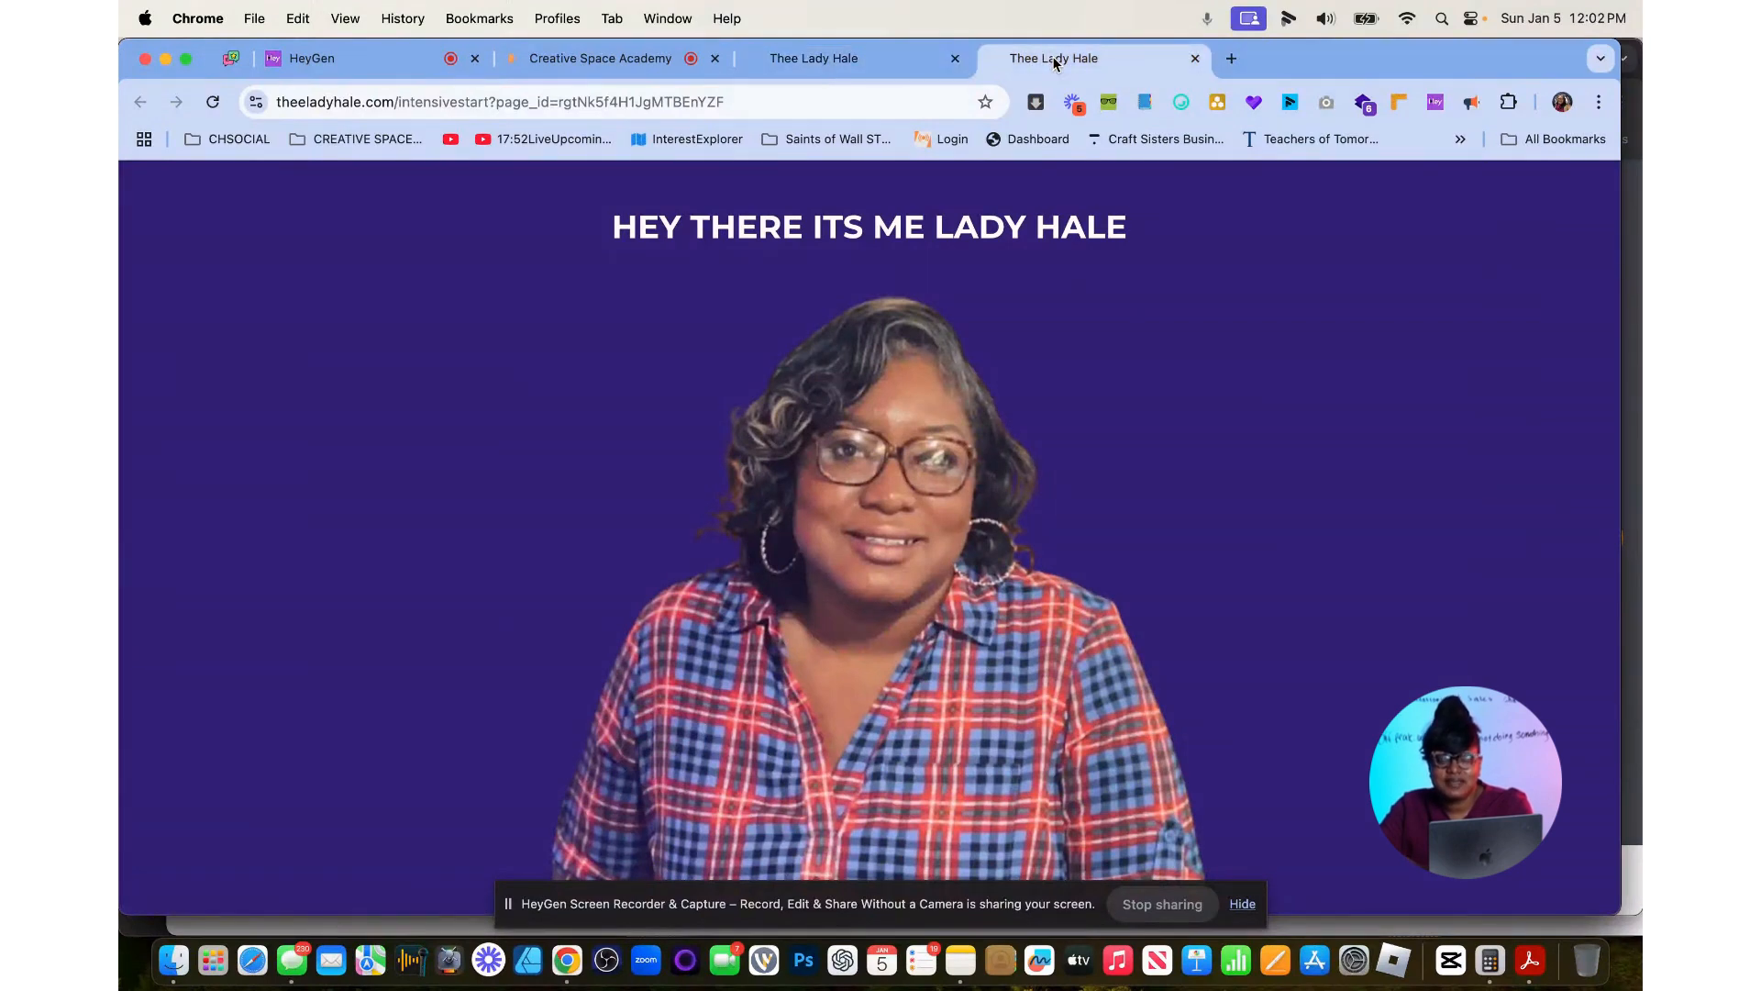
Return to the samplecountdown funnel overview and view the live page of its sample countdown step.
click(622, 61)
click(154, 183)
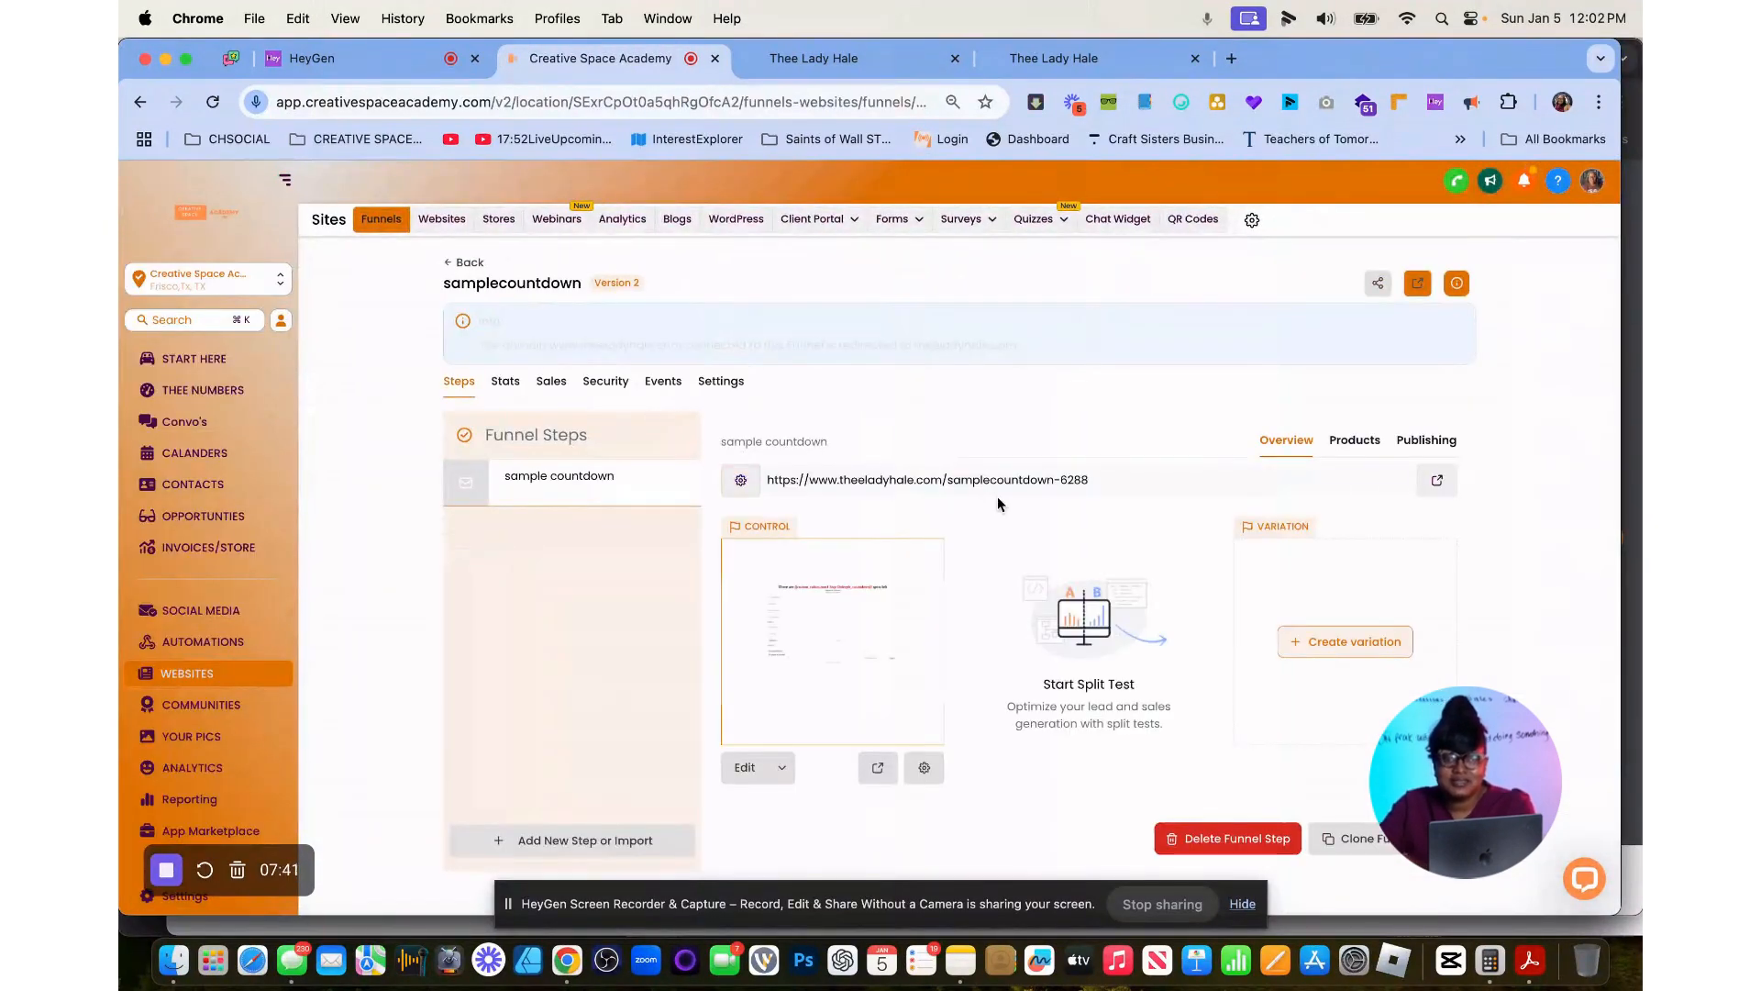
click(1437, 480)
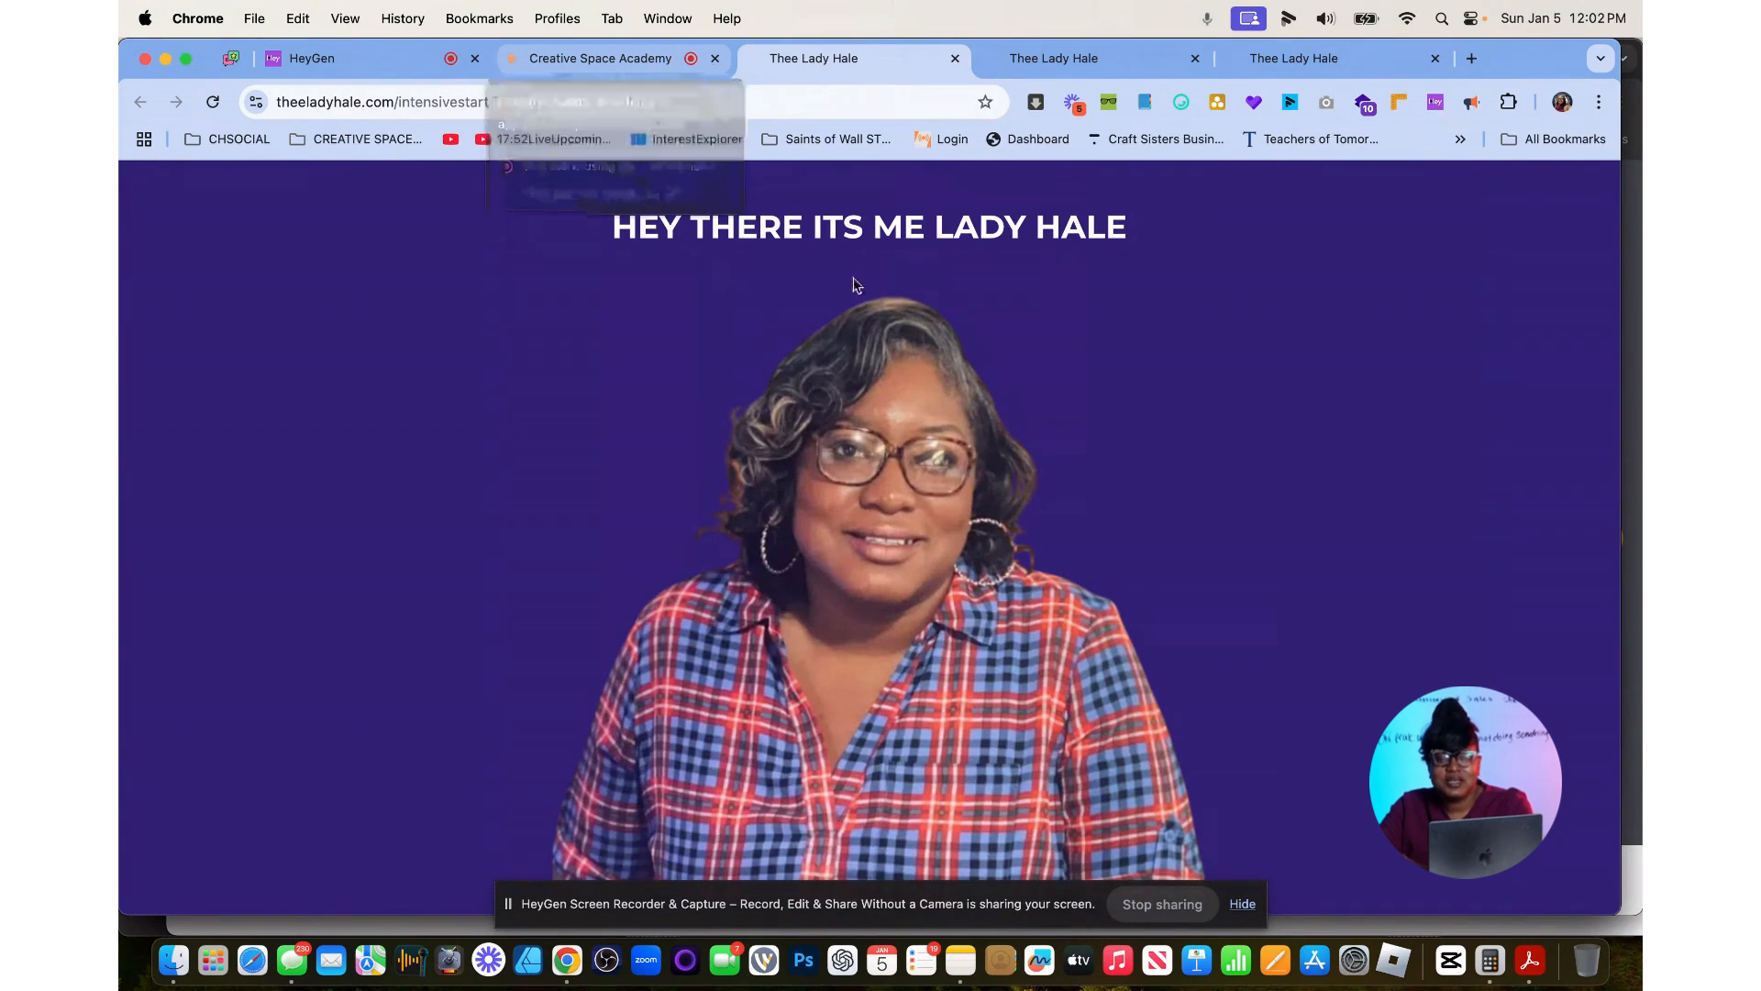
scroll(860, 370, down, 3)
scroll(861, 370, up, 3)
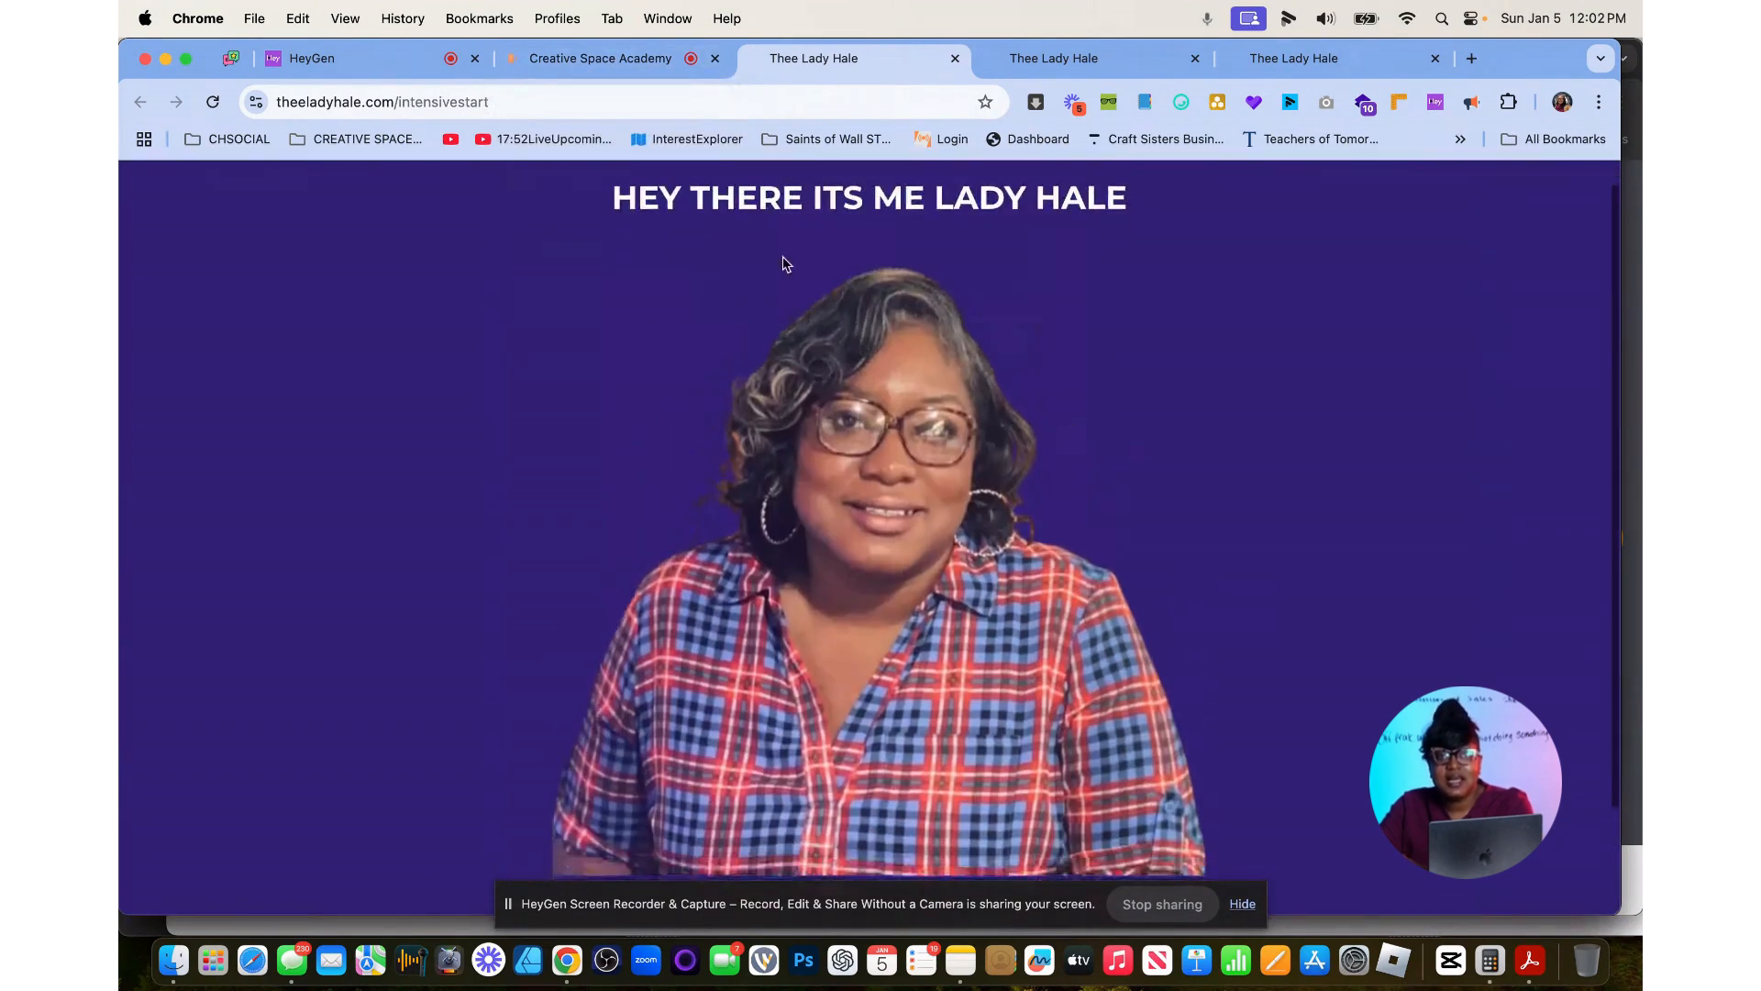
Set the chat widget to Greg in the samplecountdown funnel settings and save them.
click(638, 60)
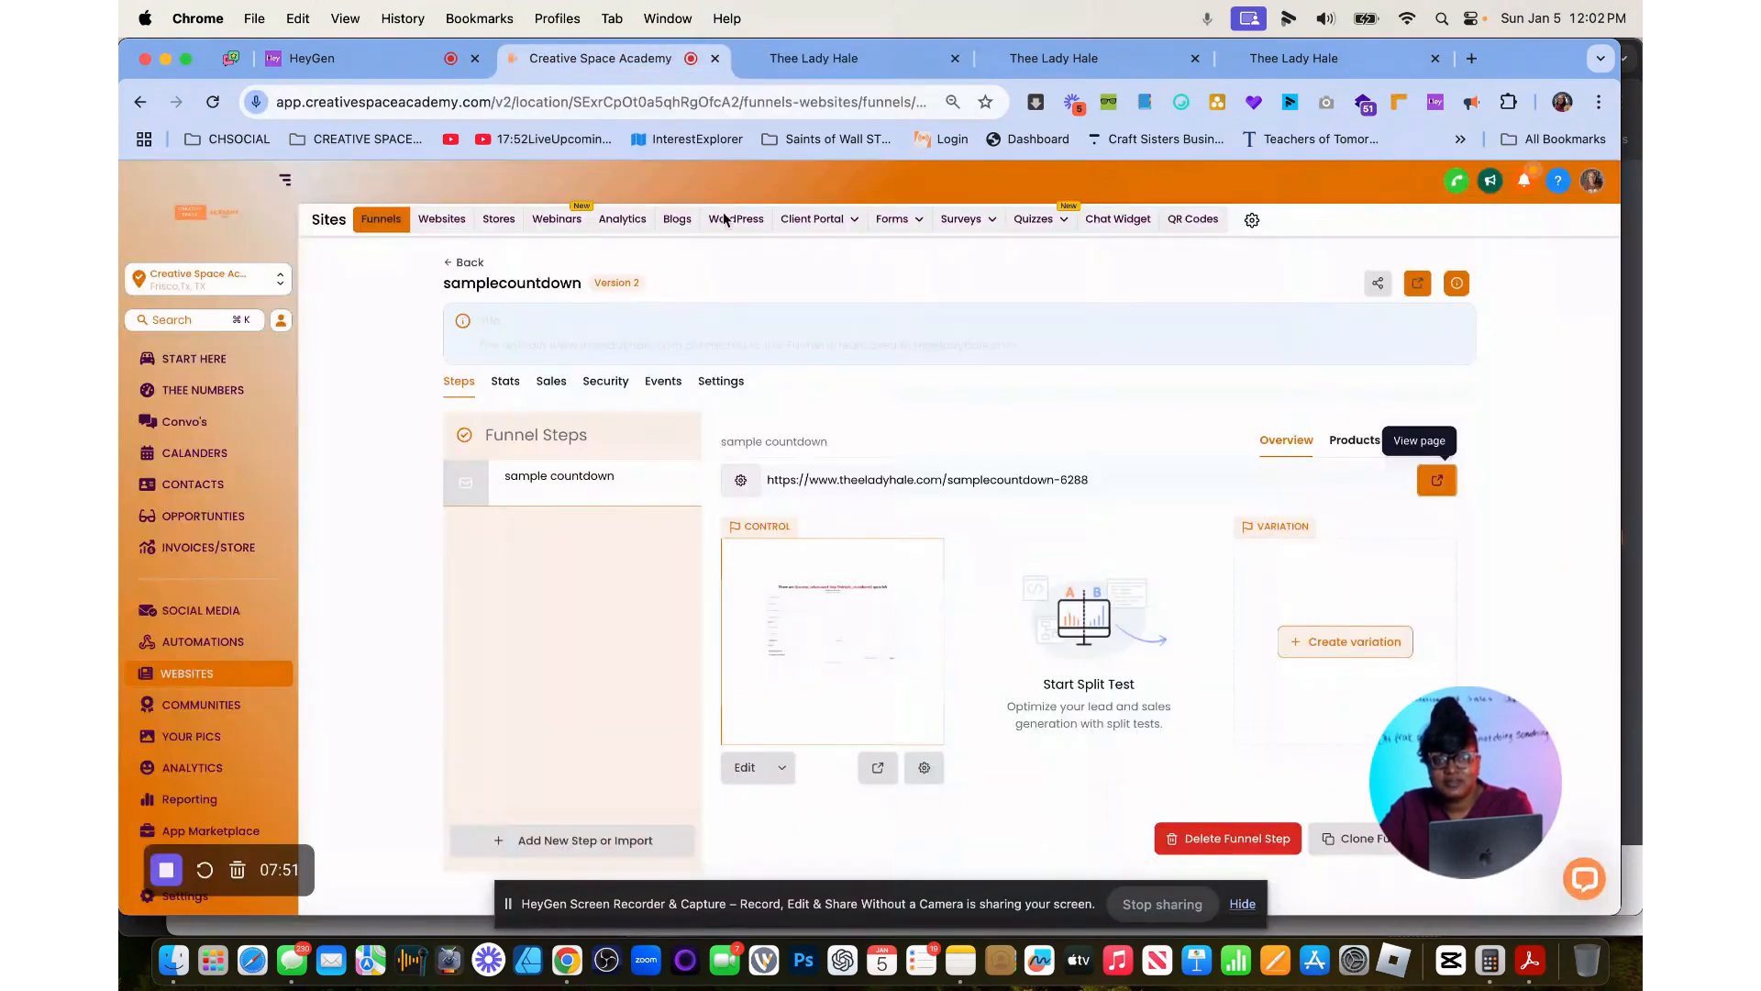
click(720, 383)
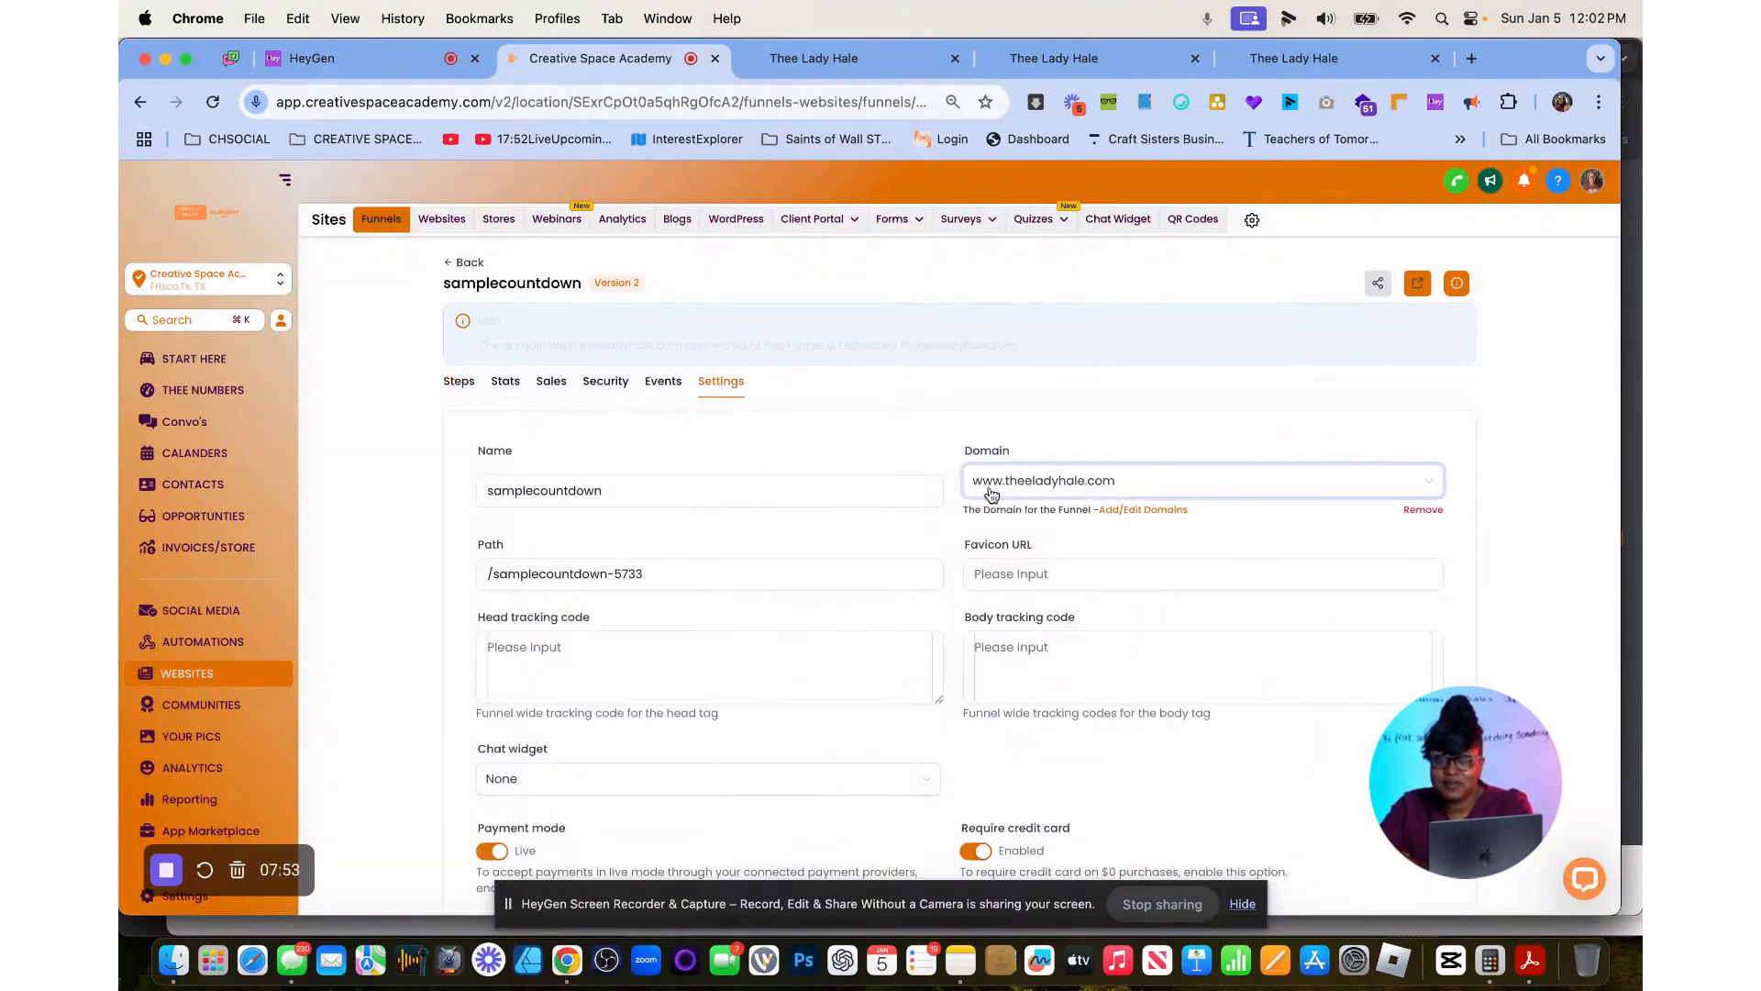
scroll(944, 636, down, 5)
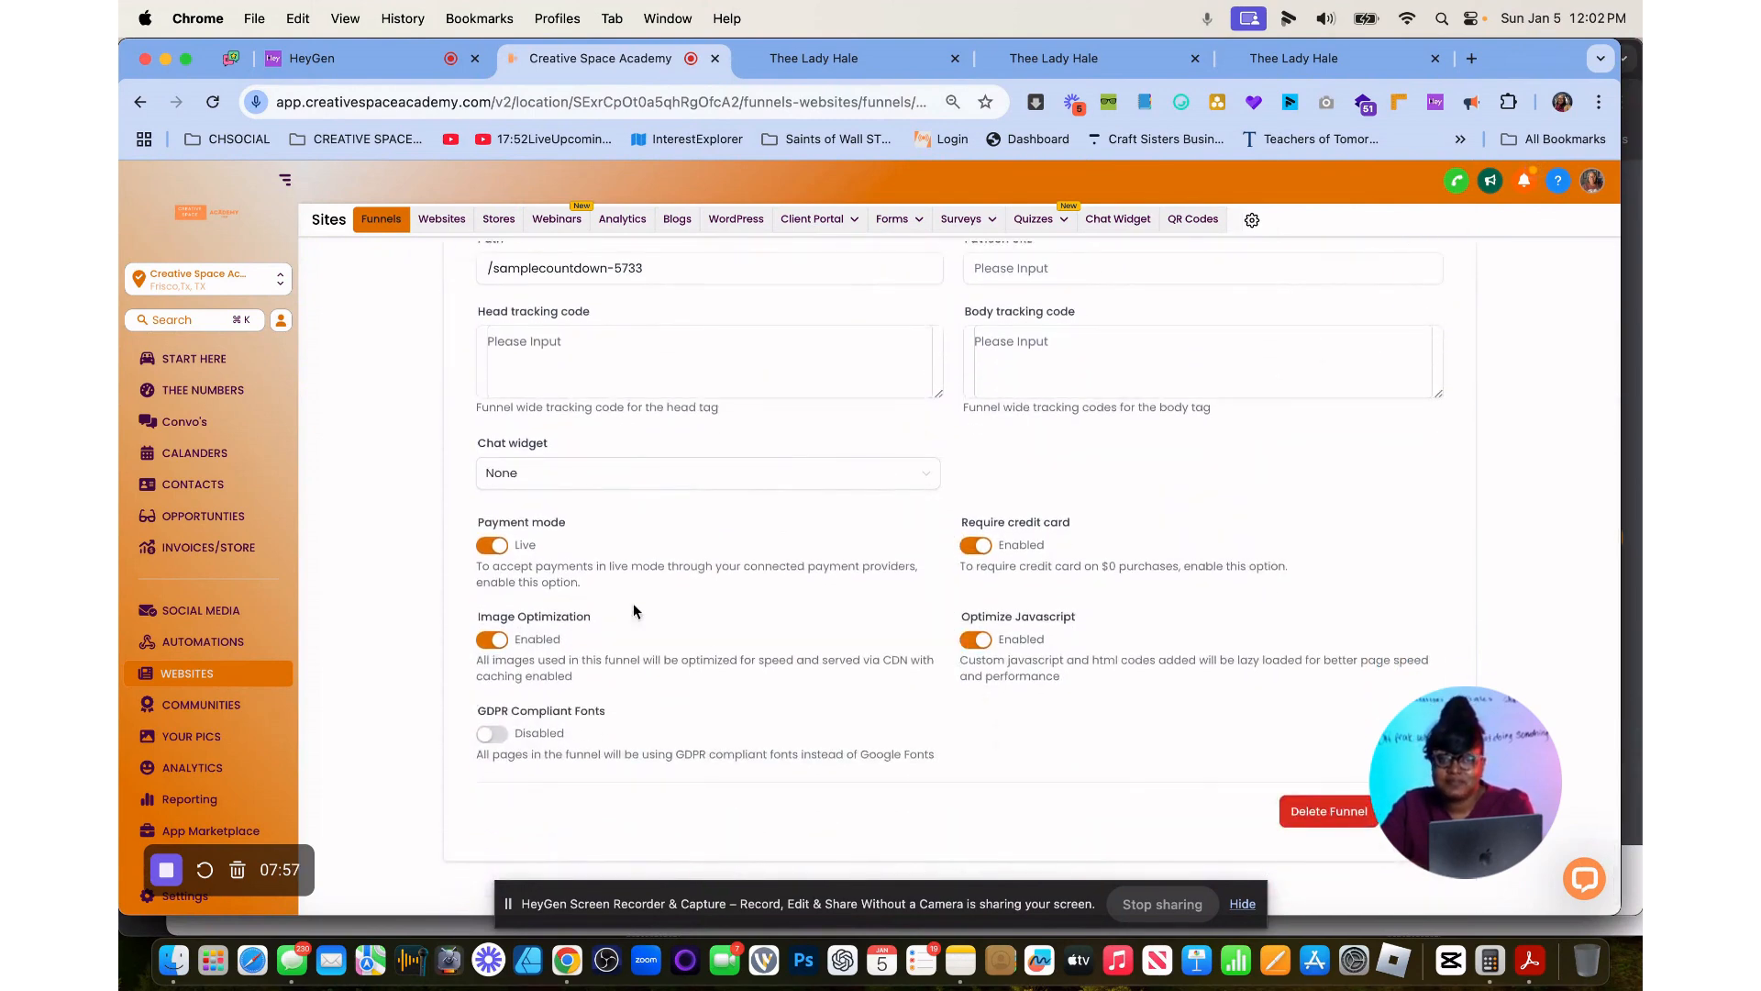
click(658, 484)
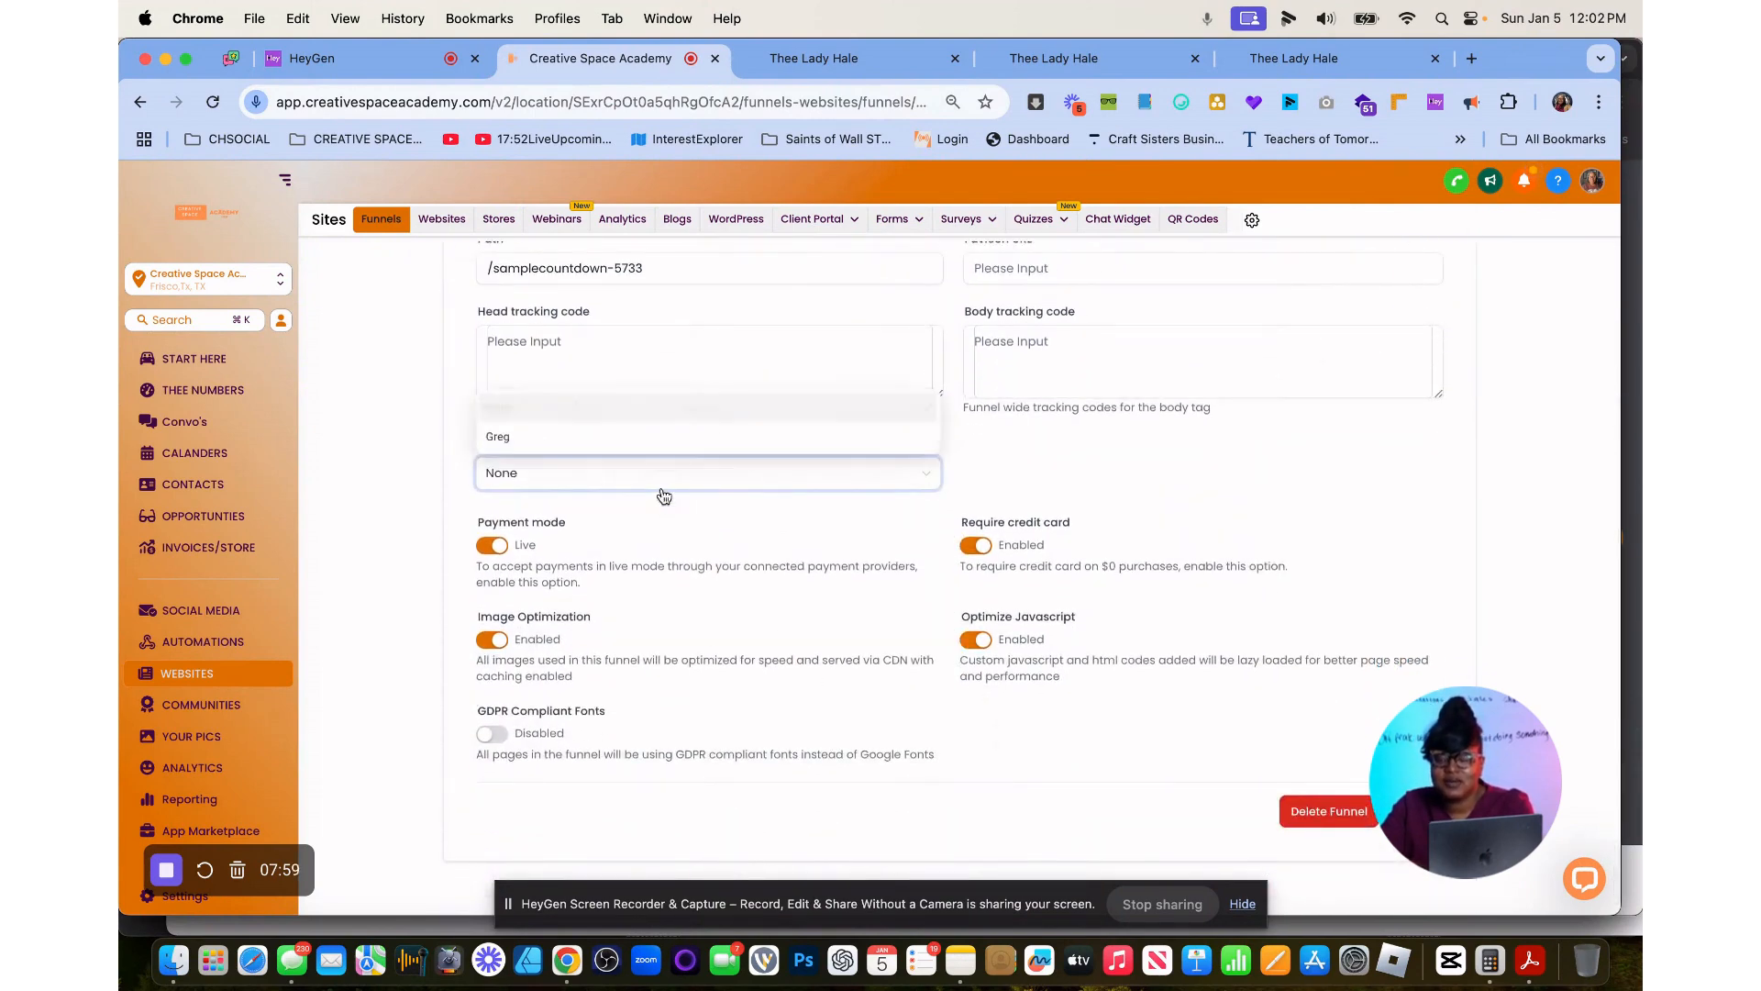
click(622, 434)
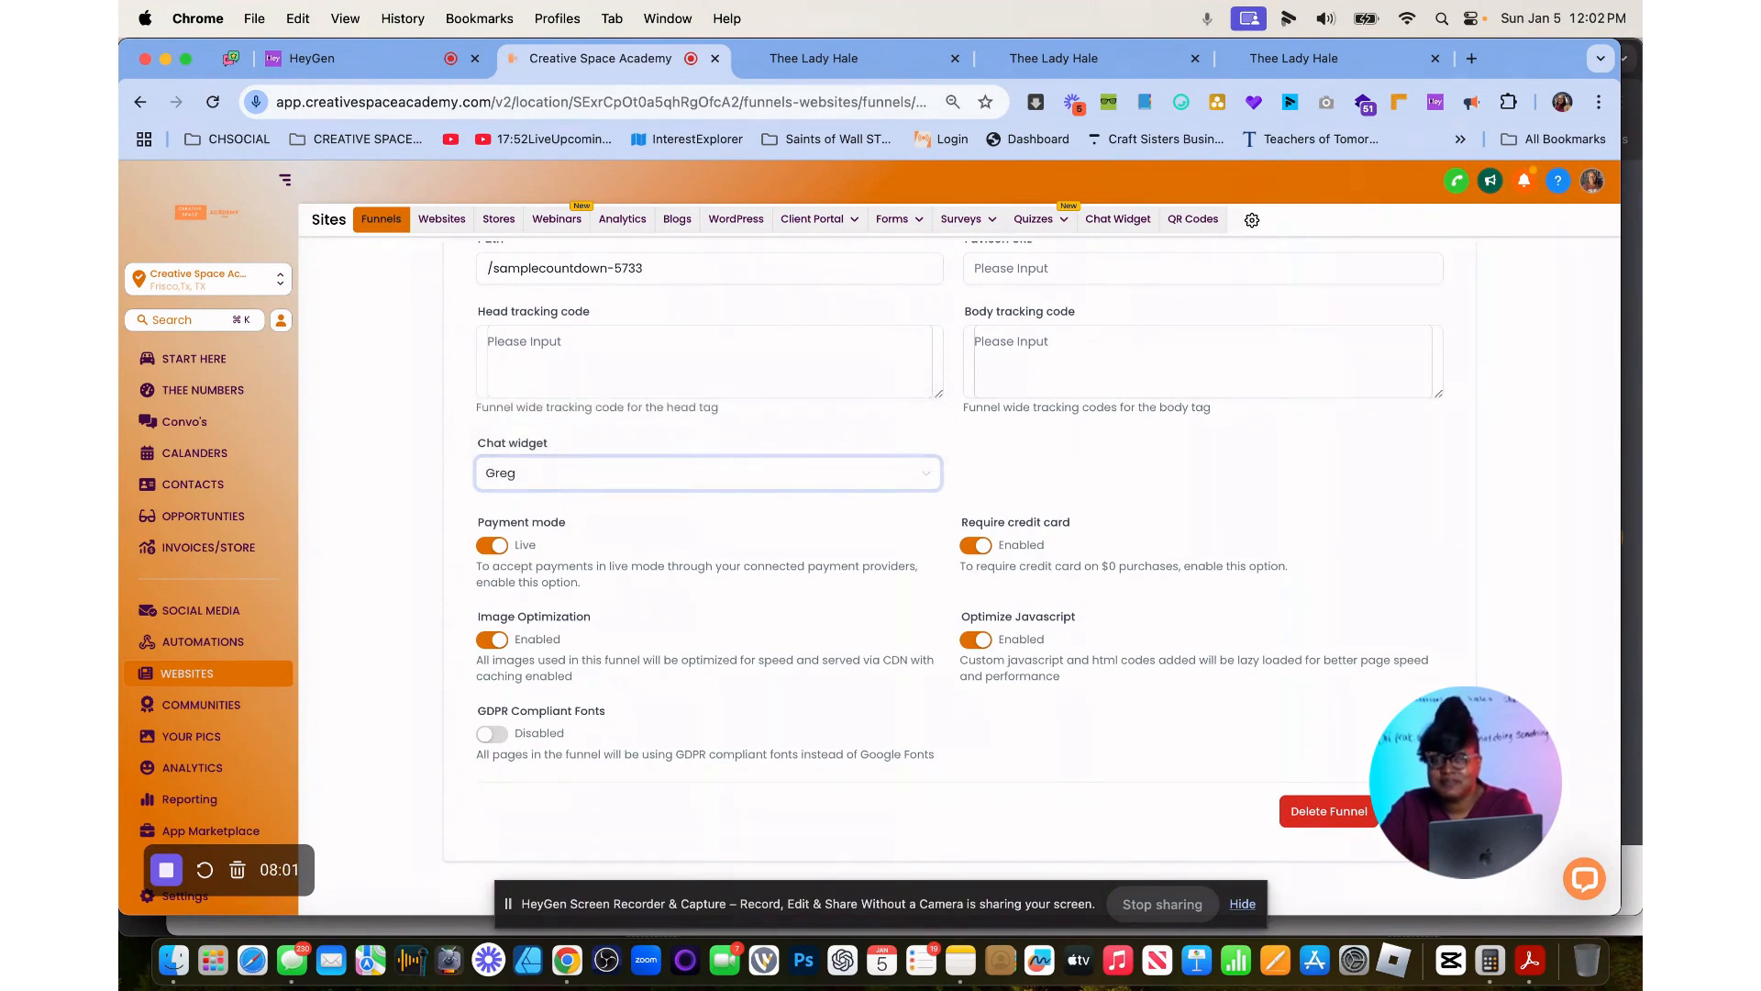
click(1416, 811)
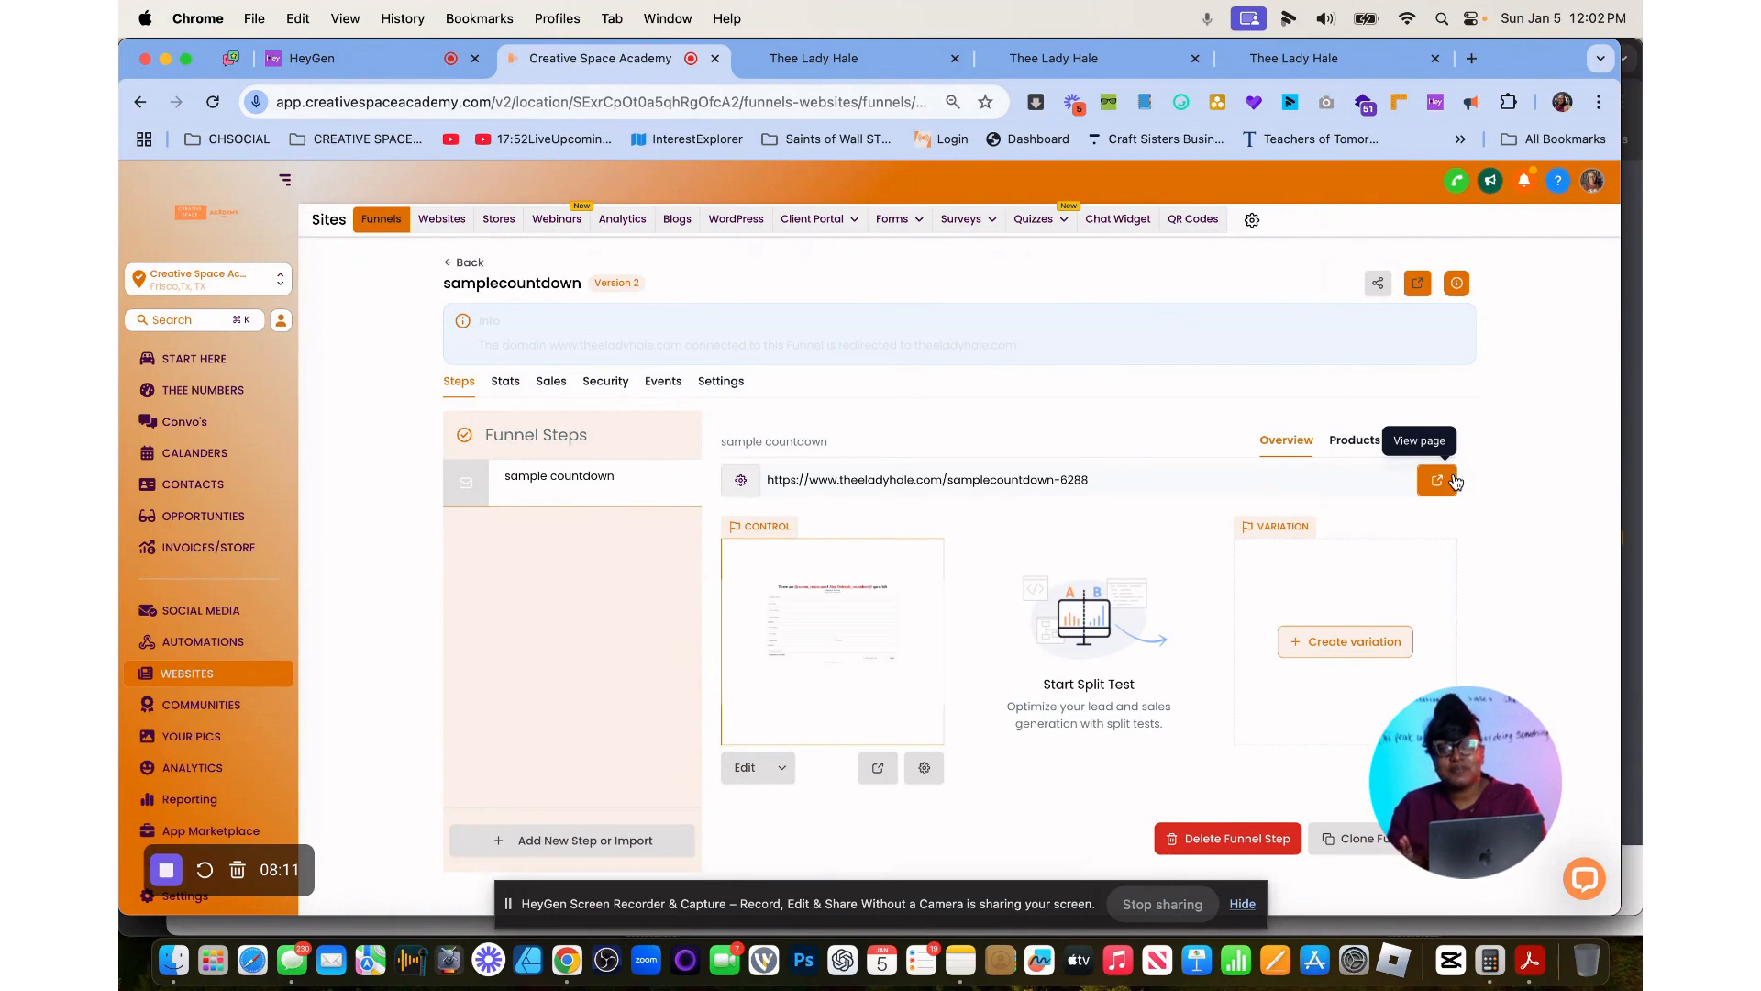
View the step's live page again and examine the step name and URL in its publishing details.
click(1455, 482)
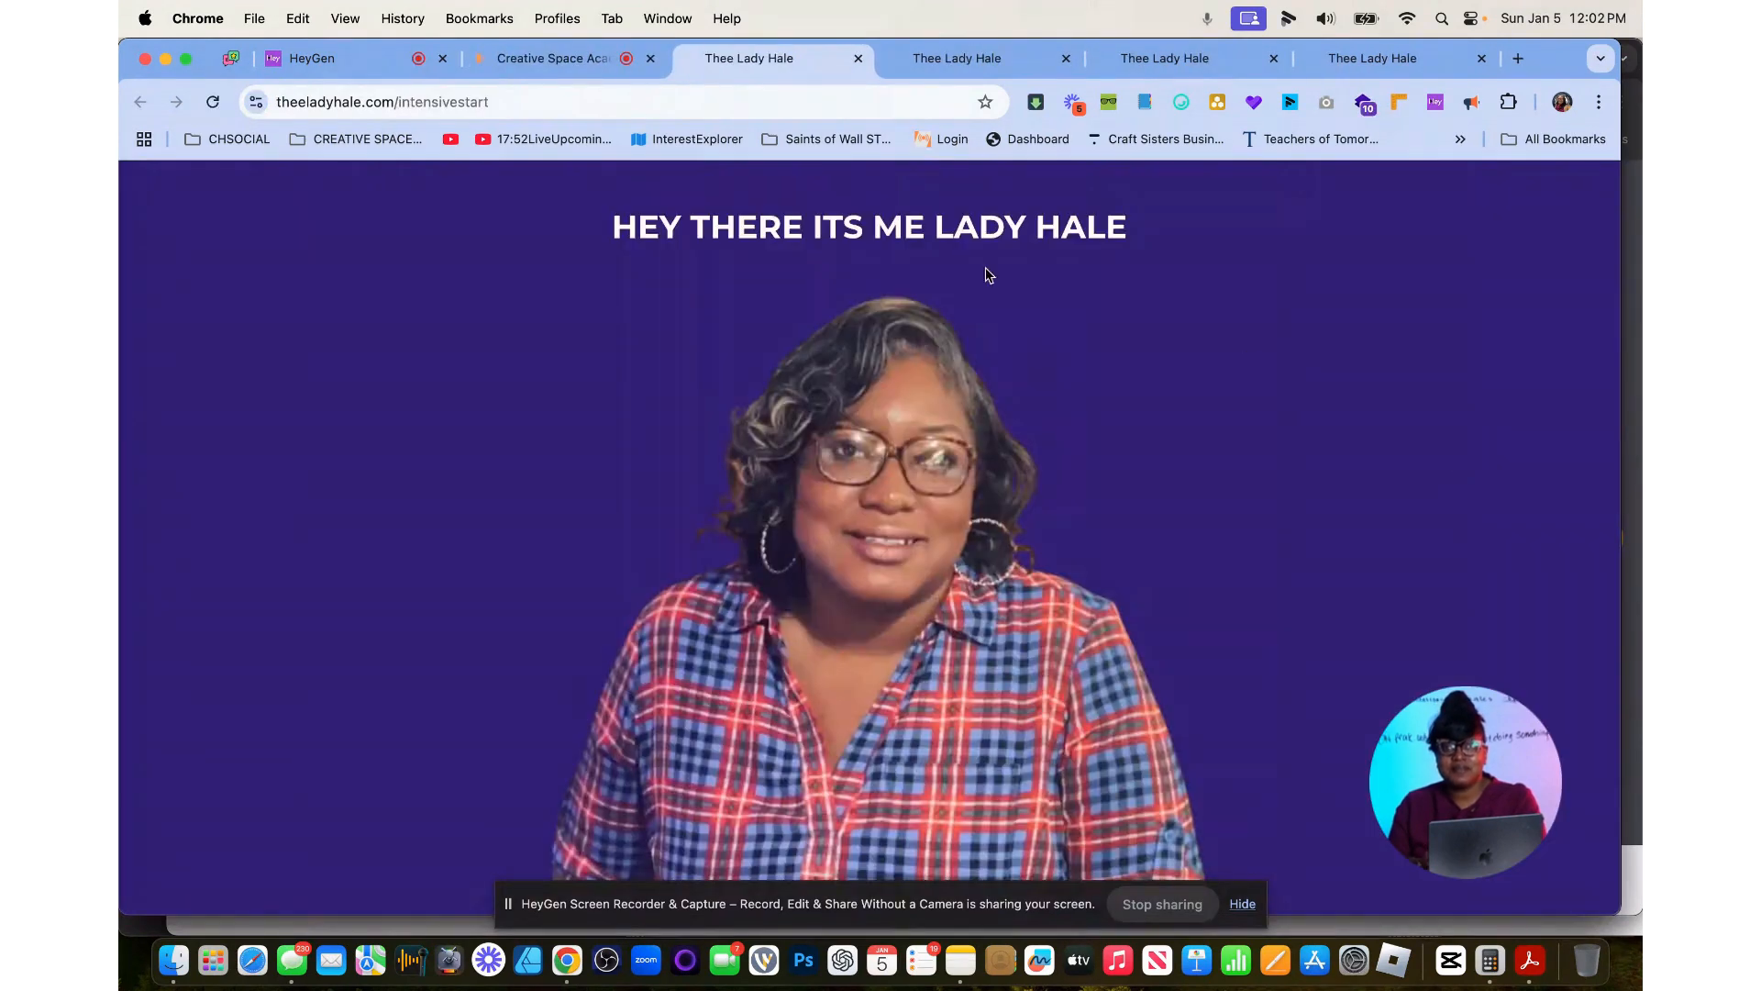
click(549, 58)
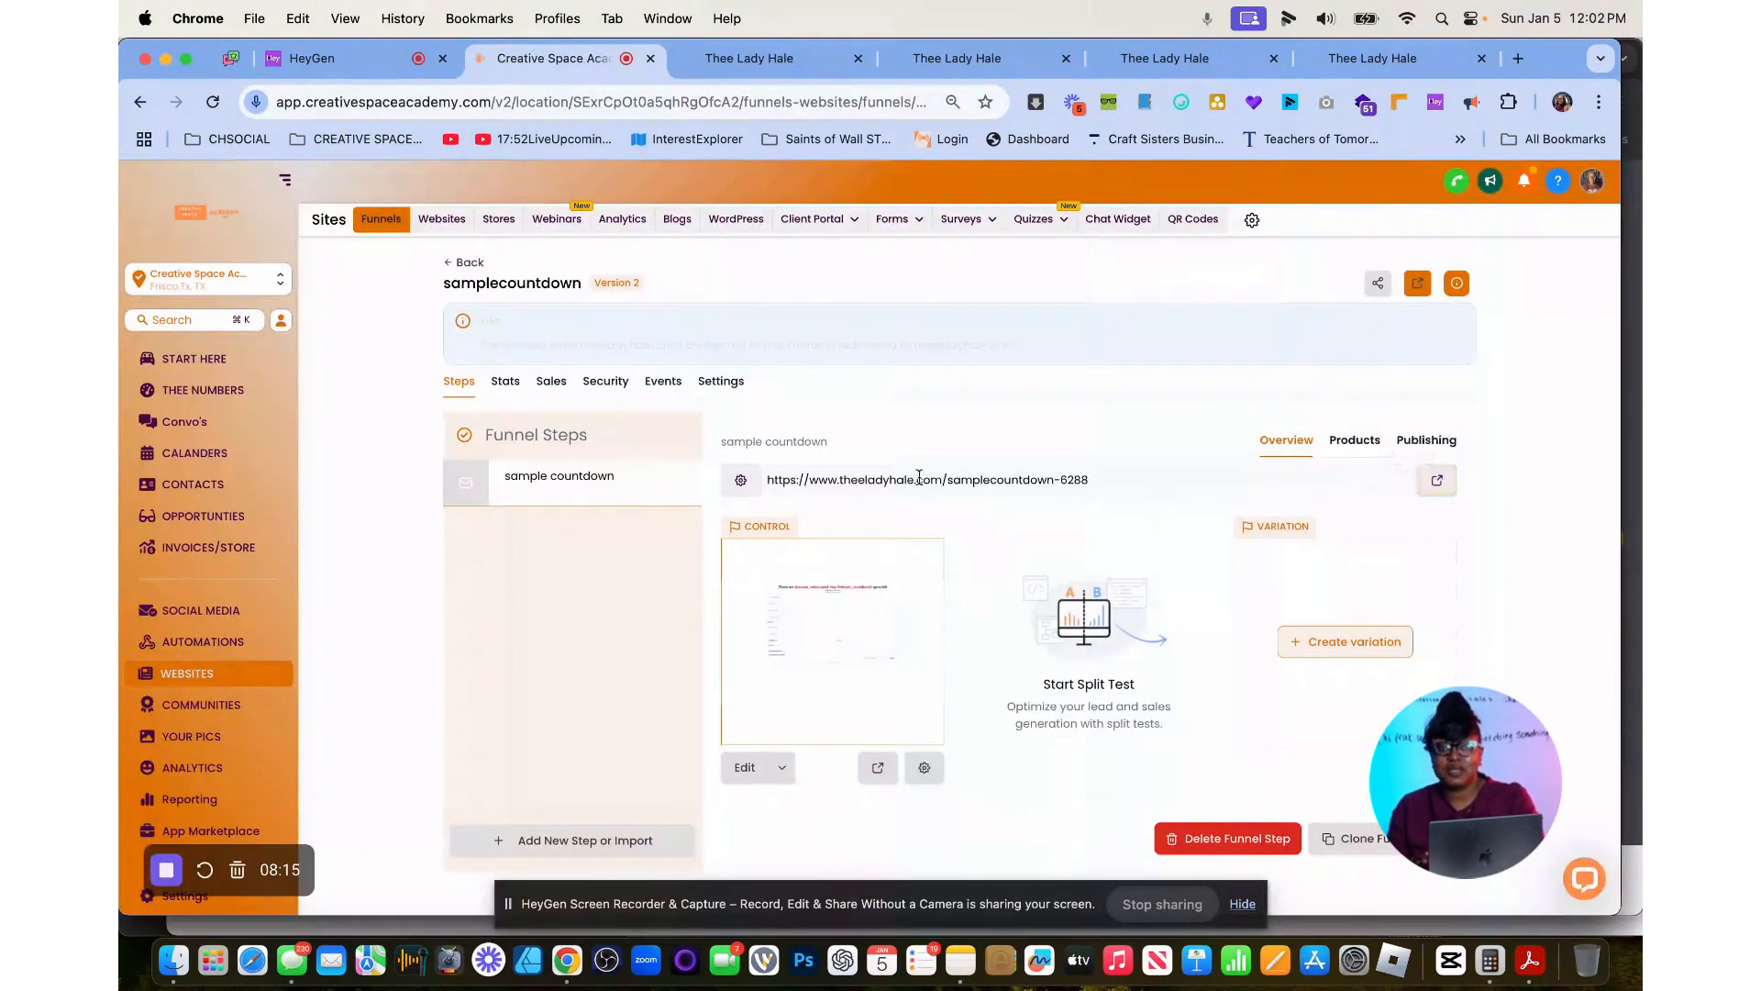
click(1422, 448)
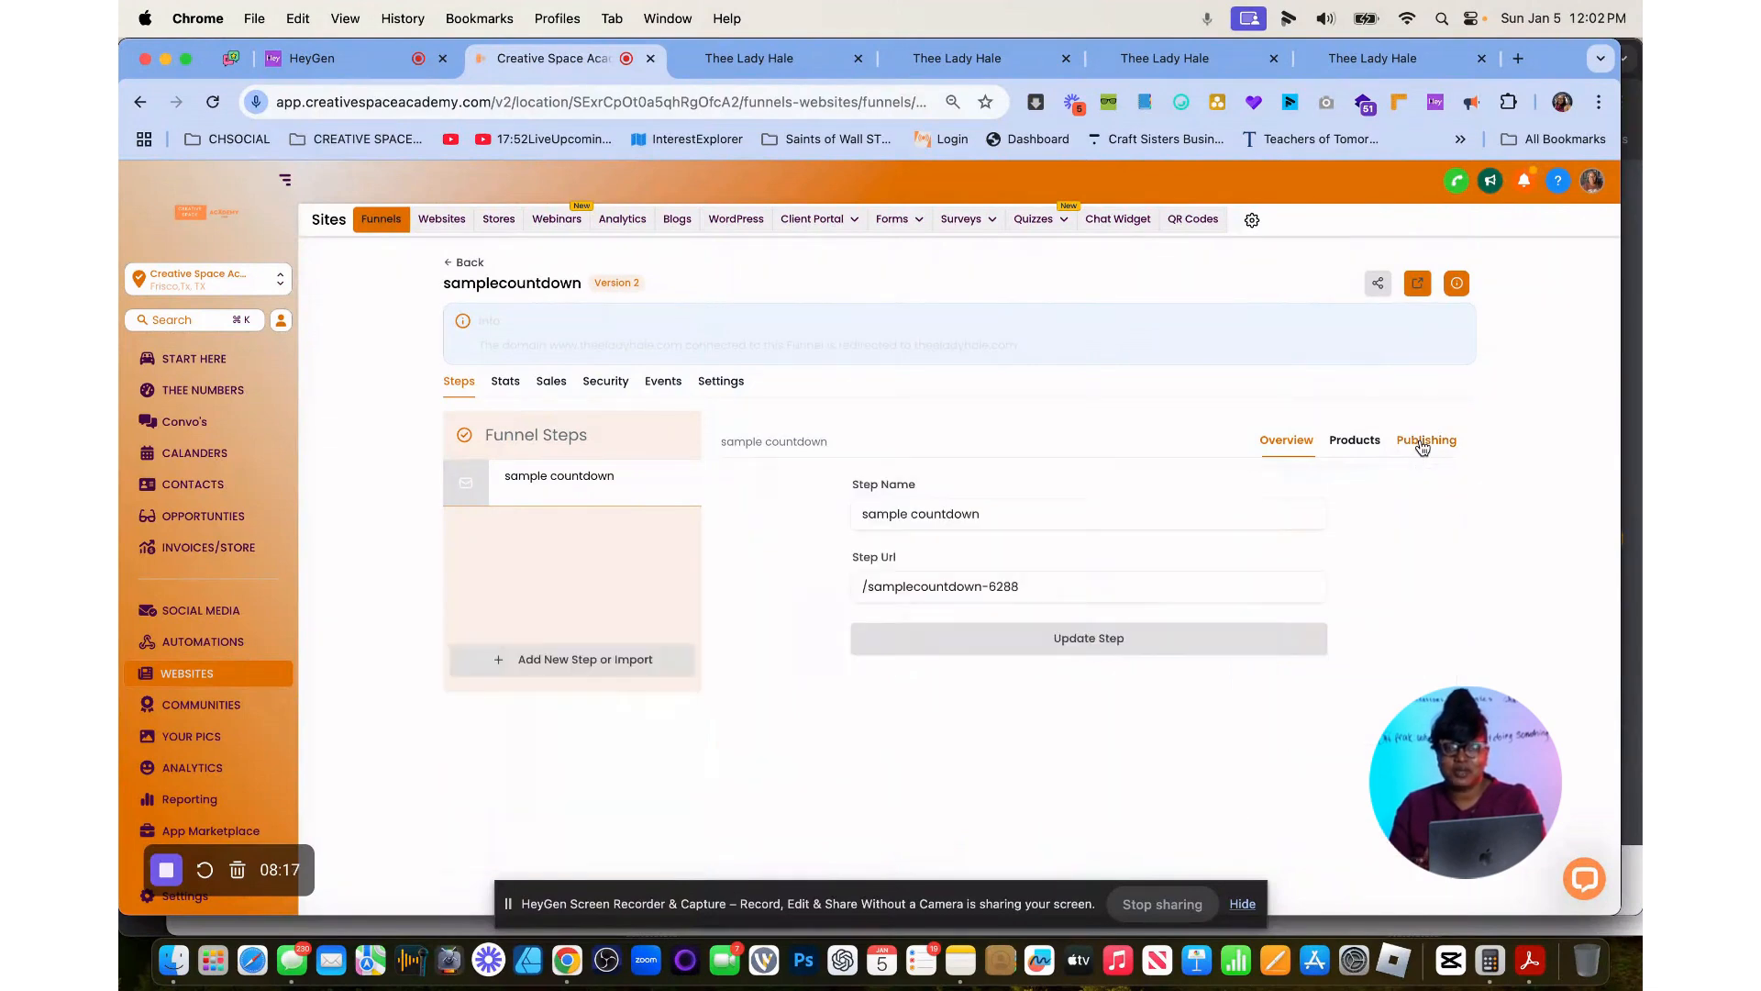
click(1151, 524)
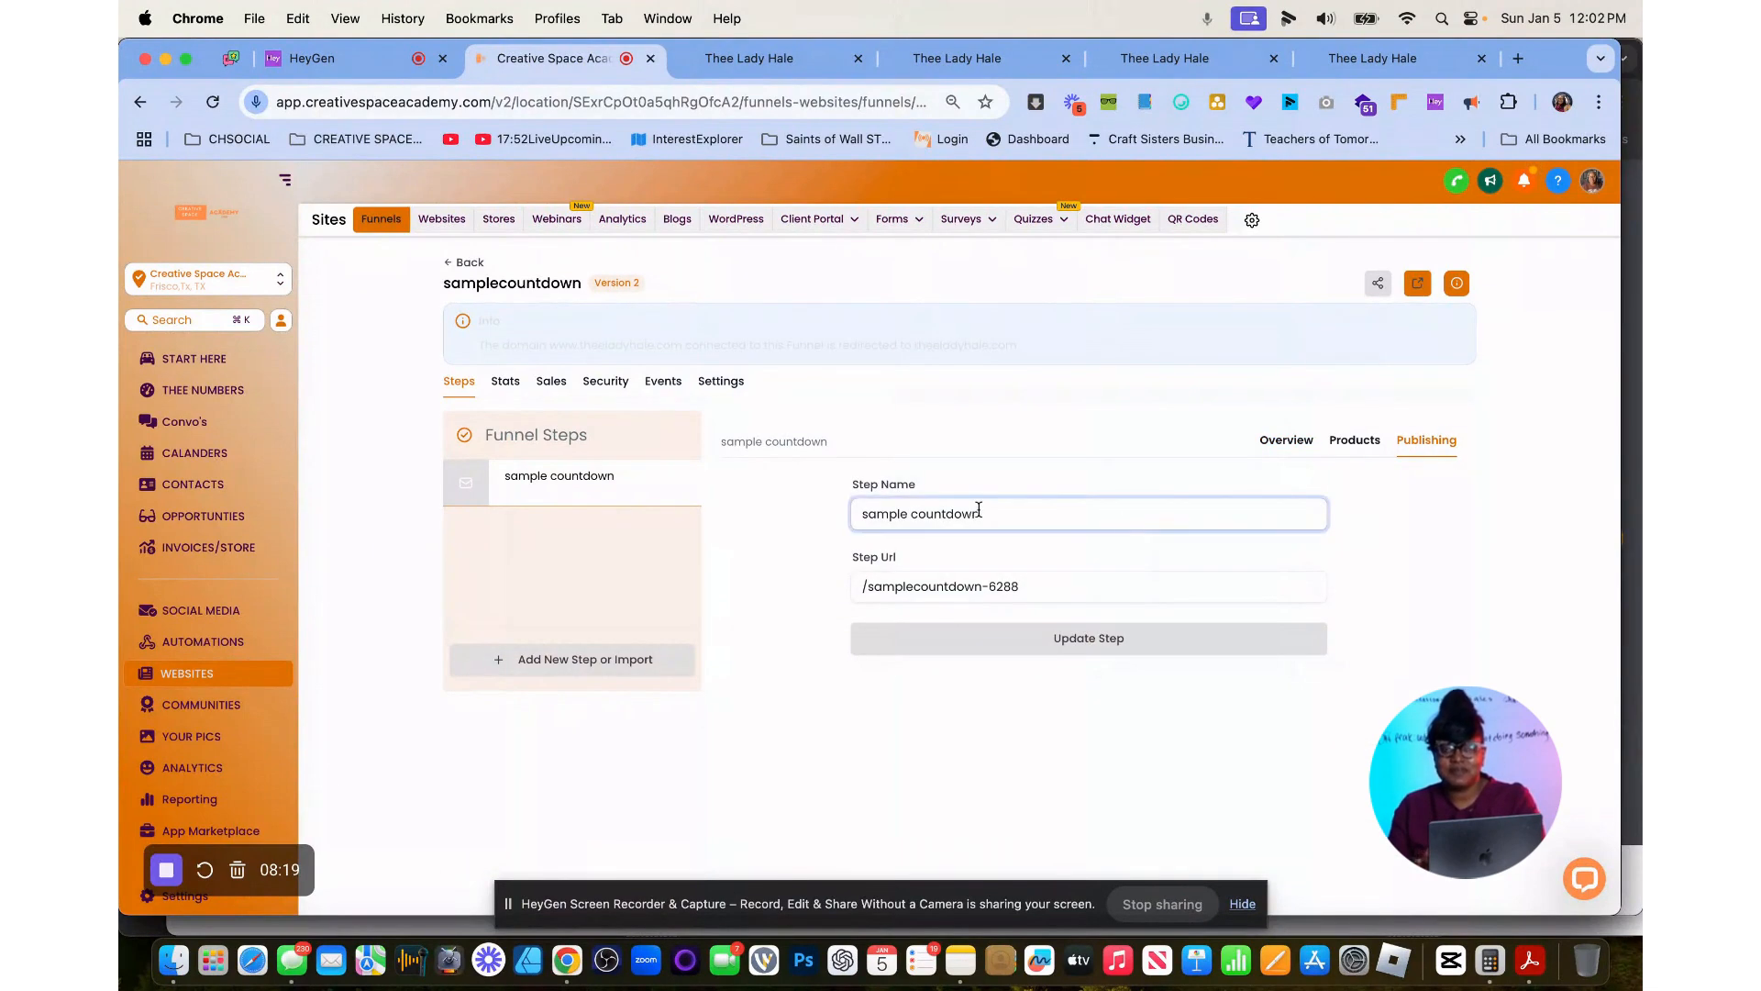
Change the samplecountdown funnel's domain to creativespaceacademy.com in its settings and confirm the change with CHANGE.
click(721, 381)
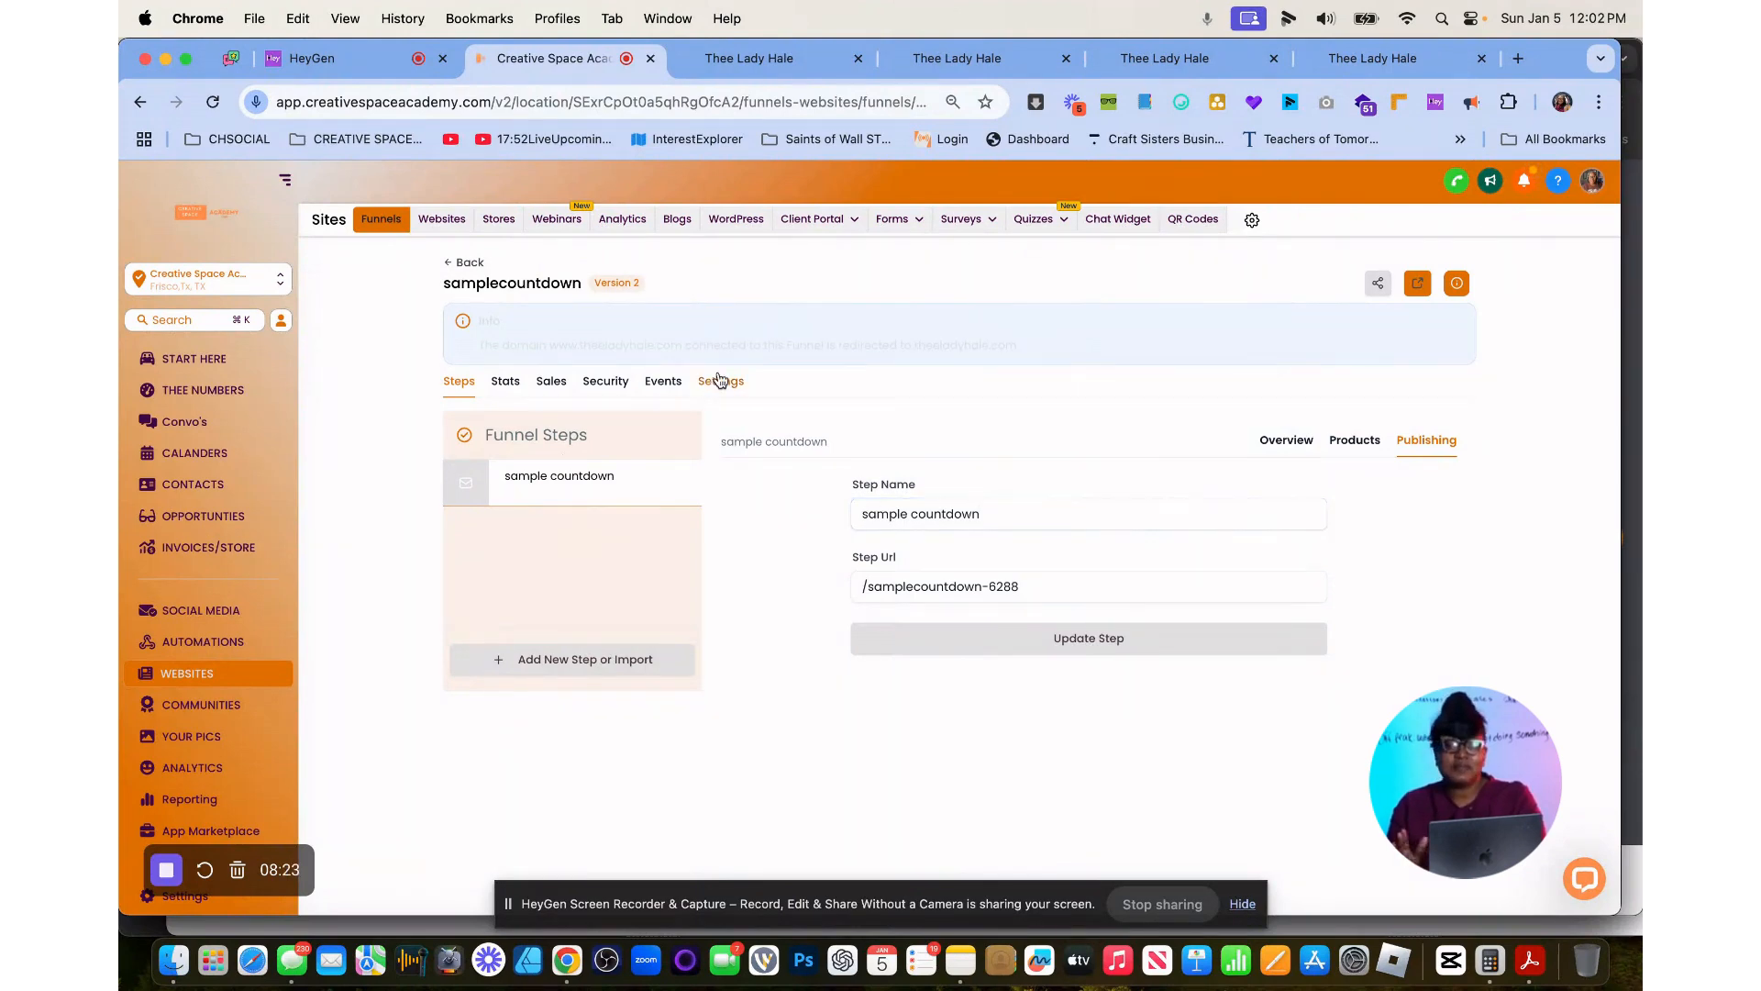
click(1330, 468)
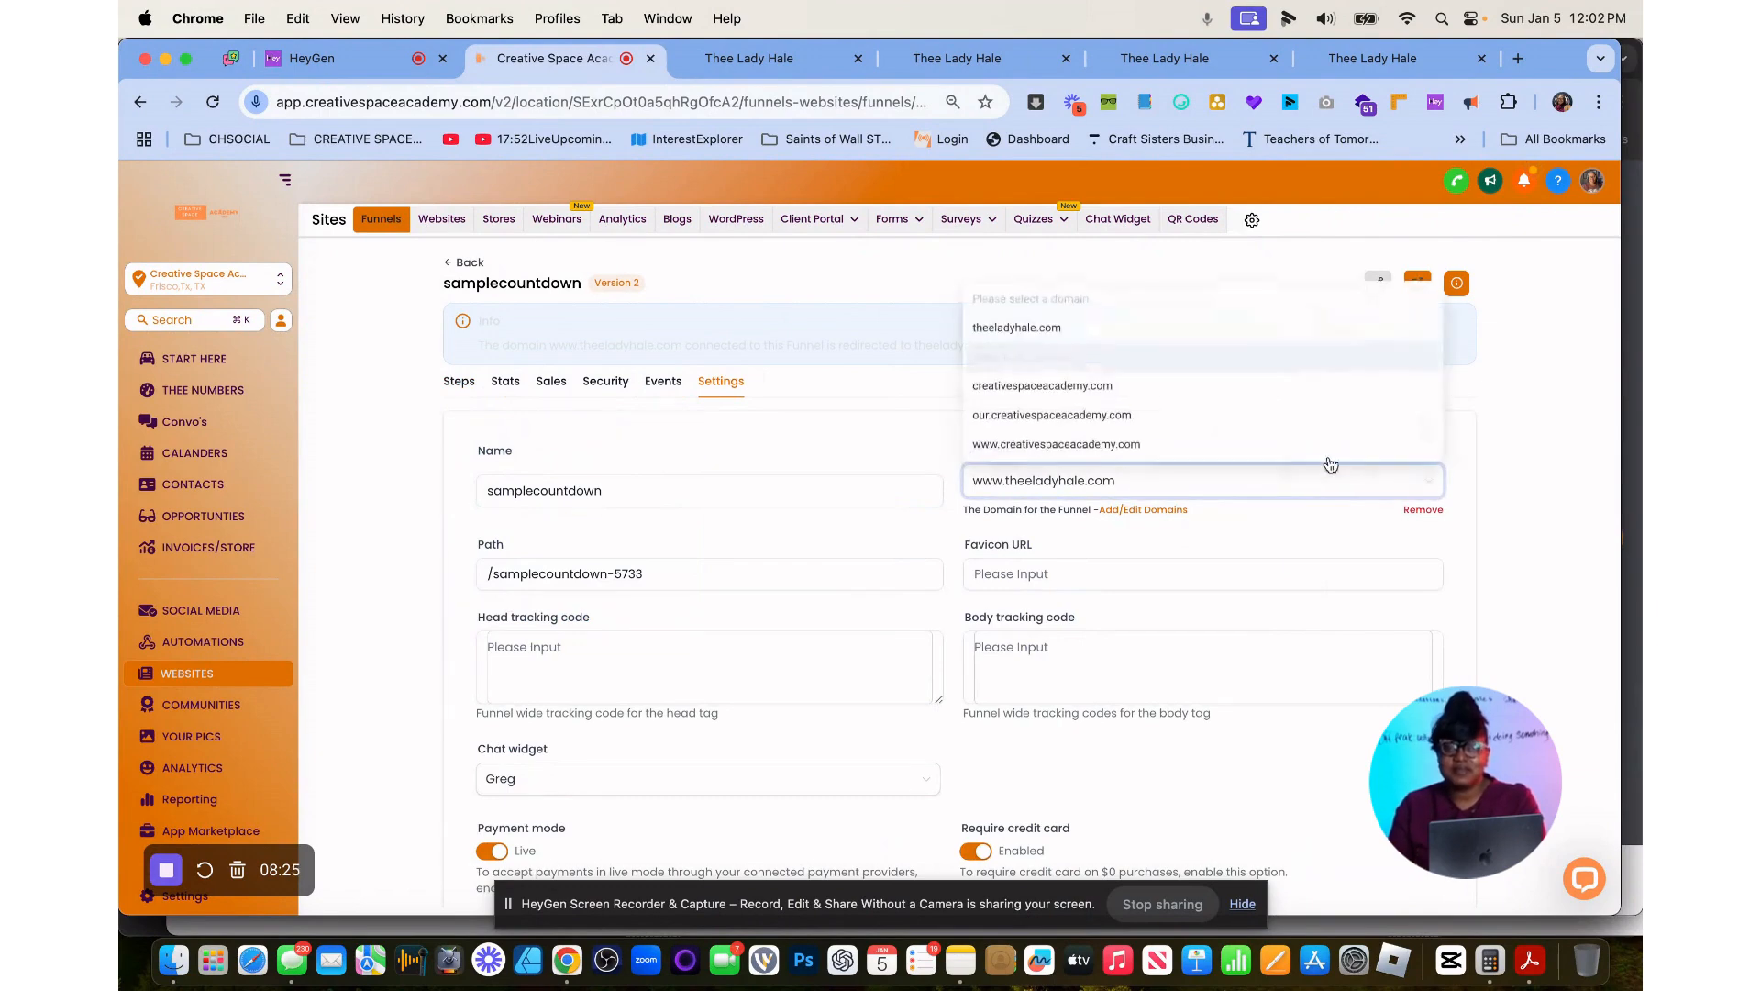
click(1182, 389)
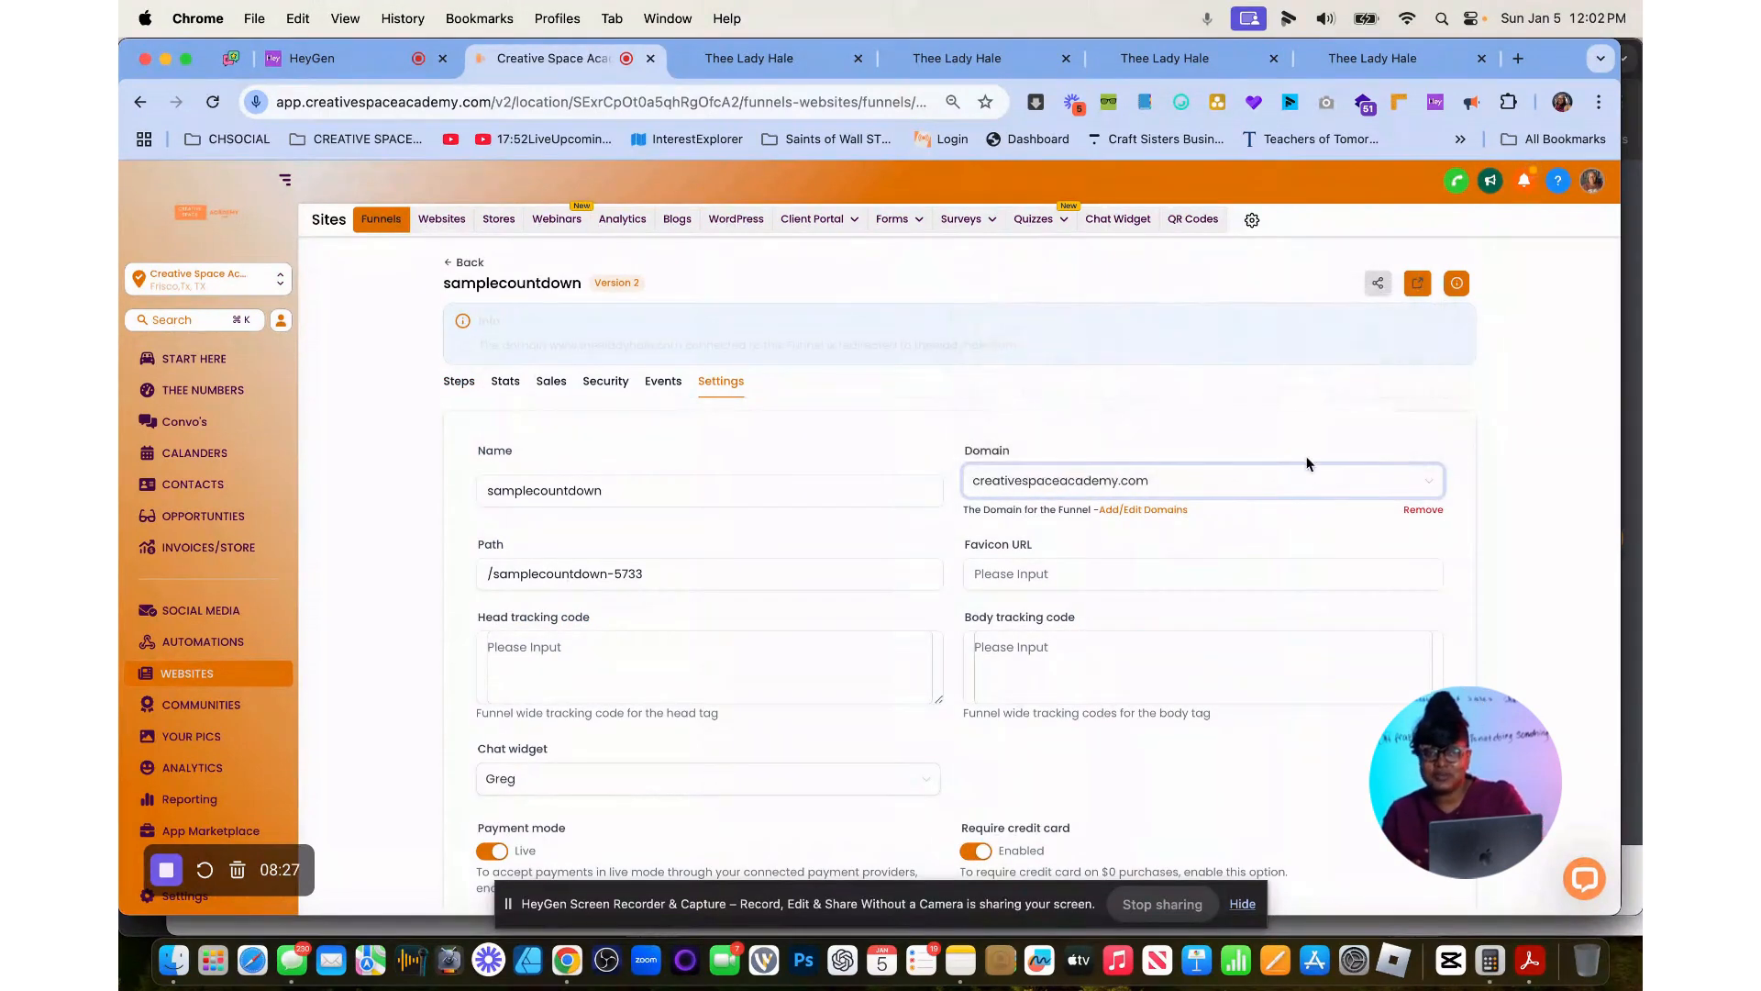
scroll(1307, 464, down, 4)
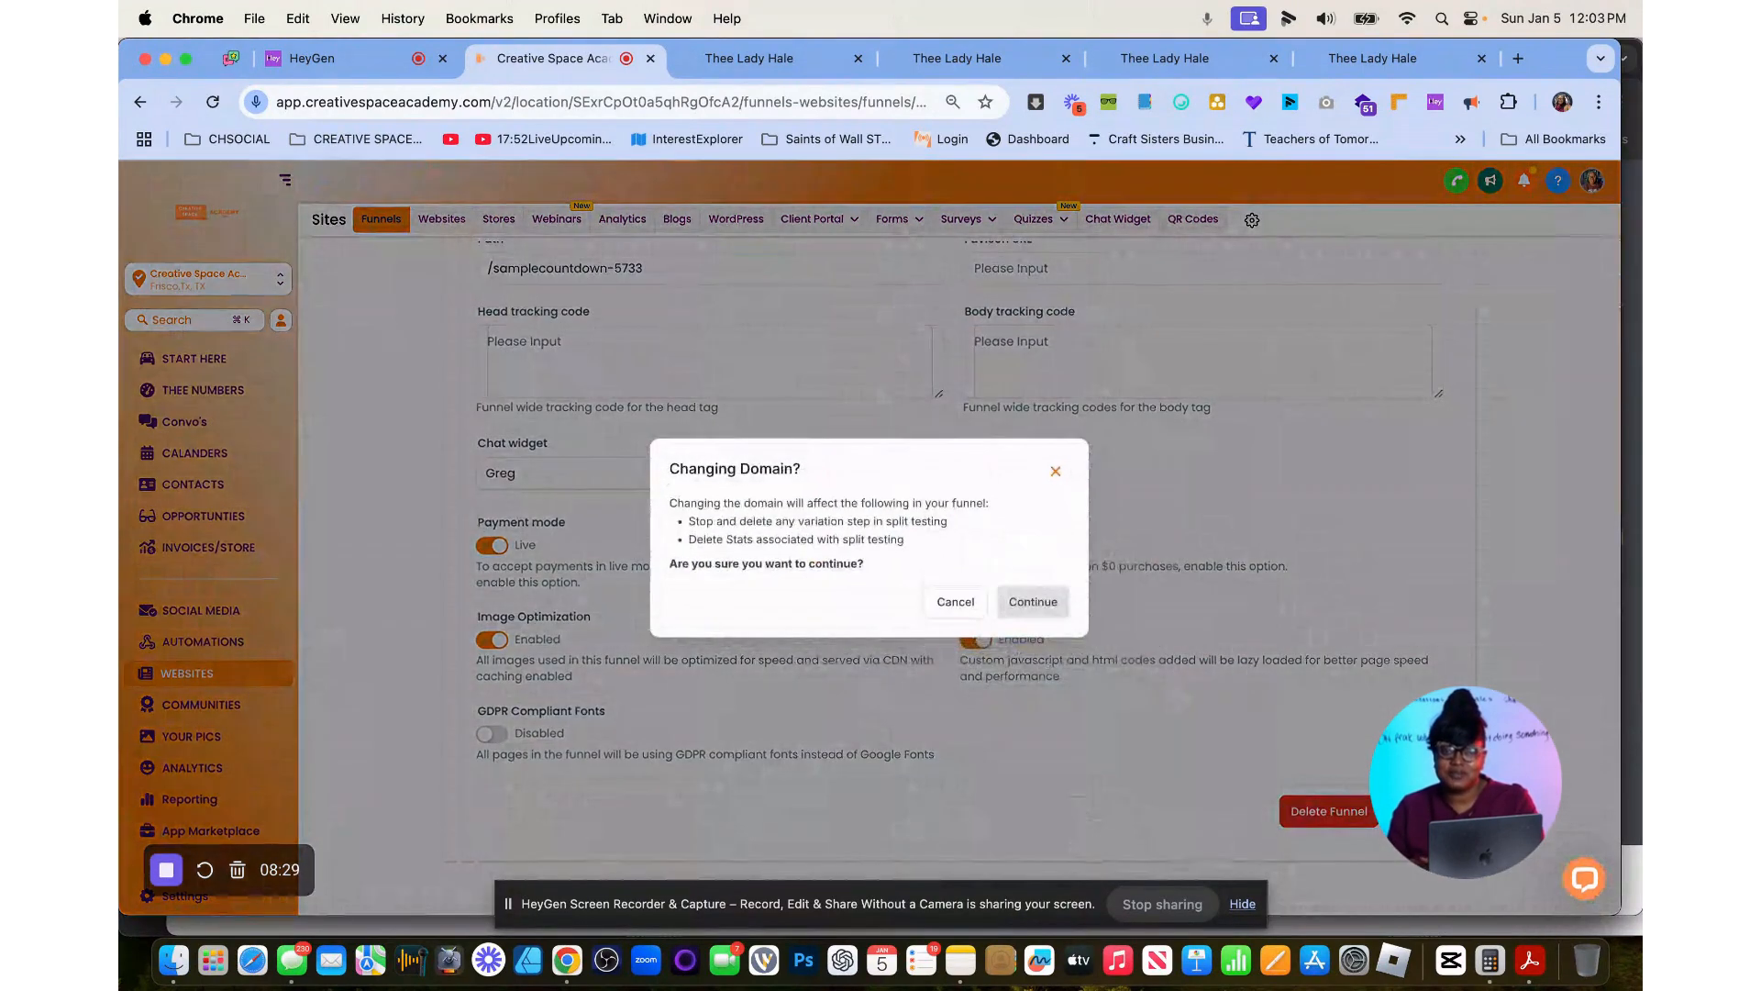
click(1031, 602)
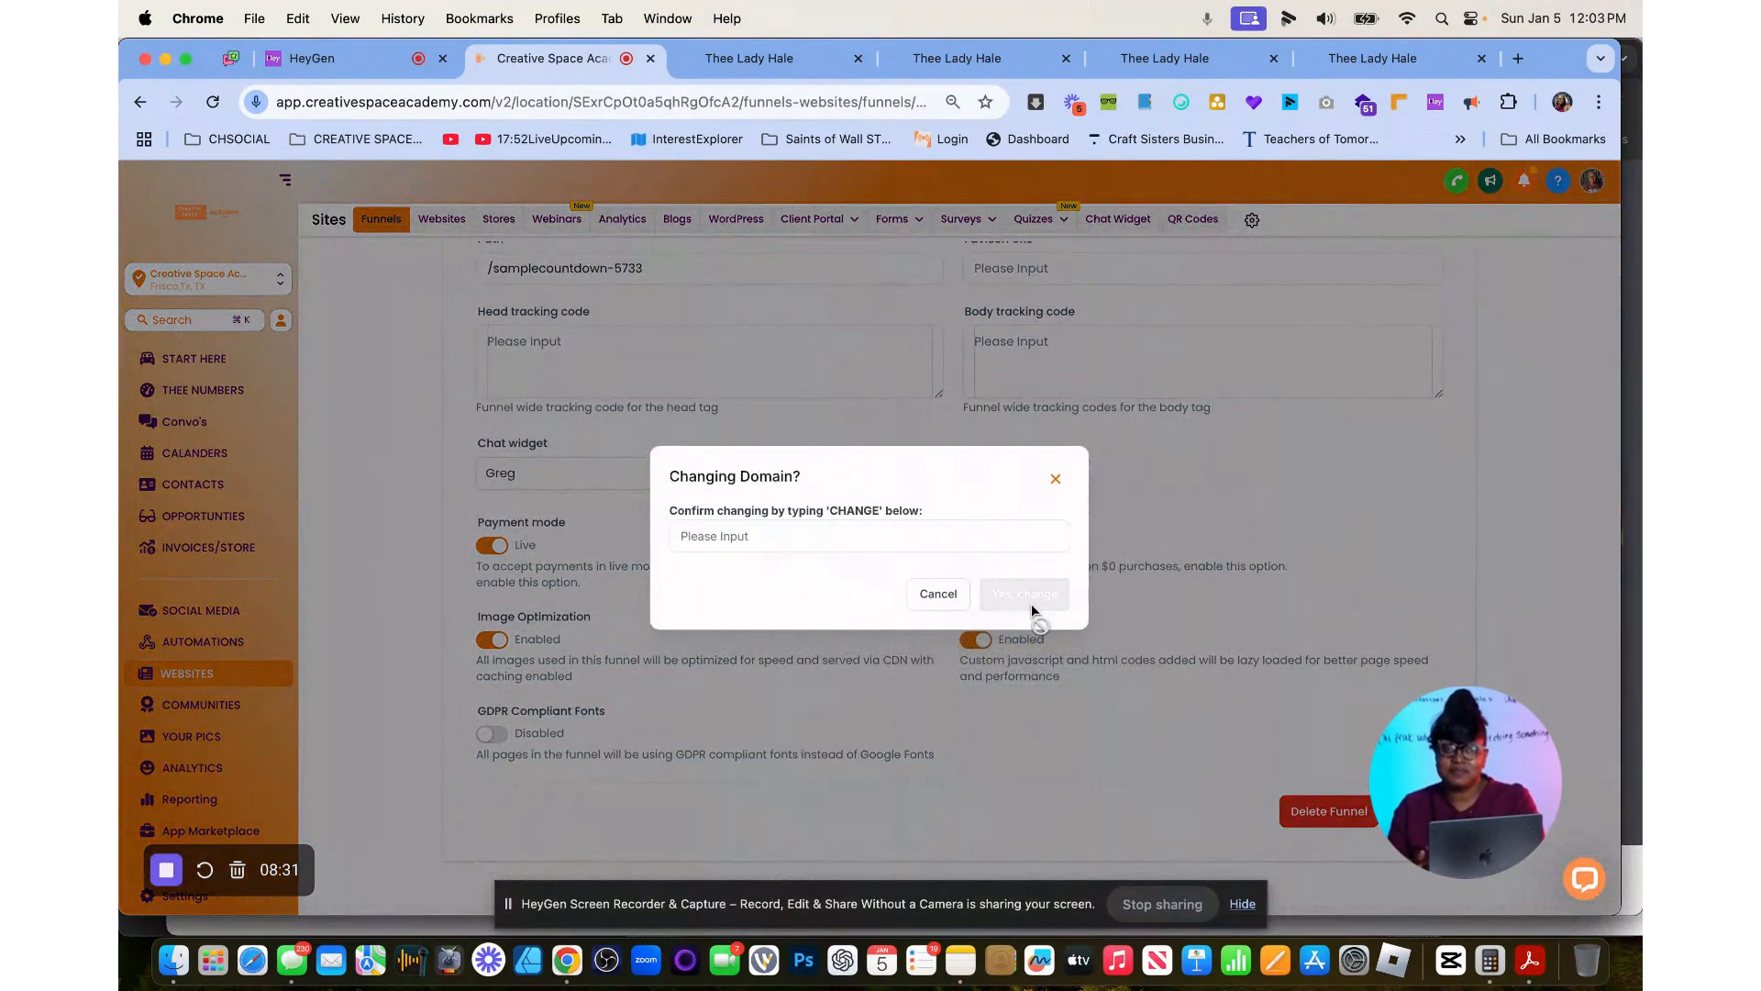
click(955, 547)
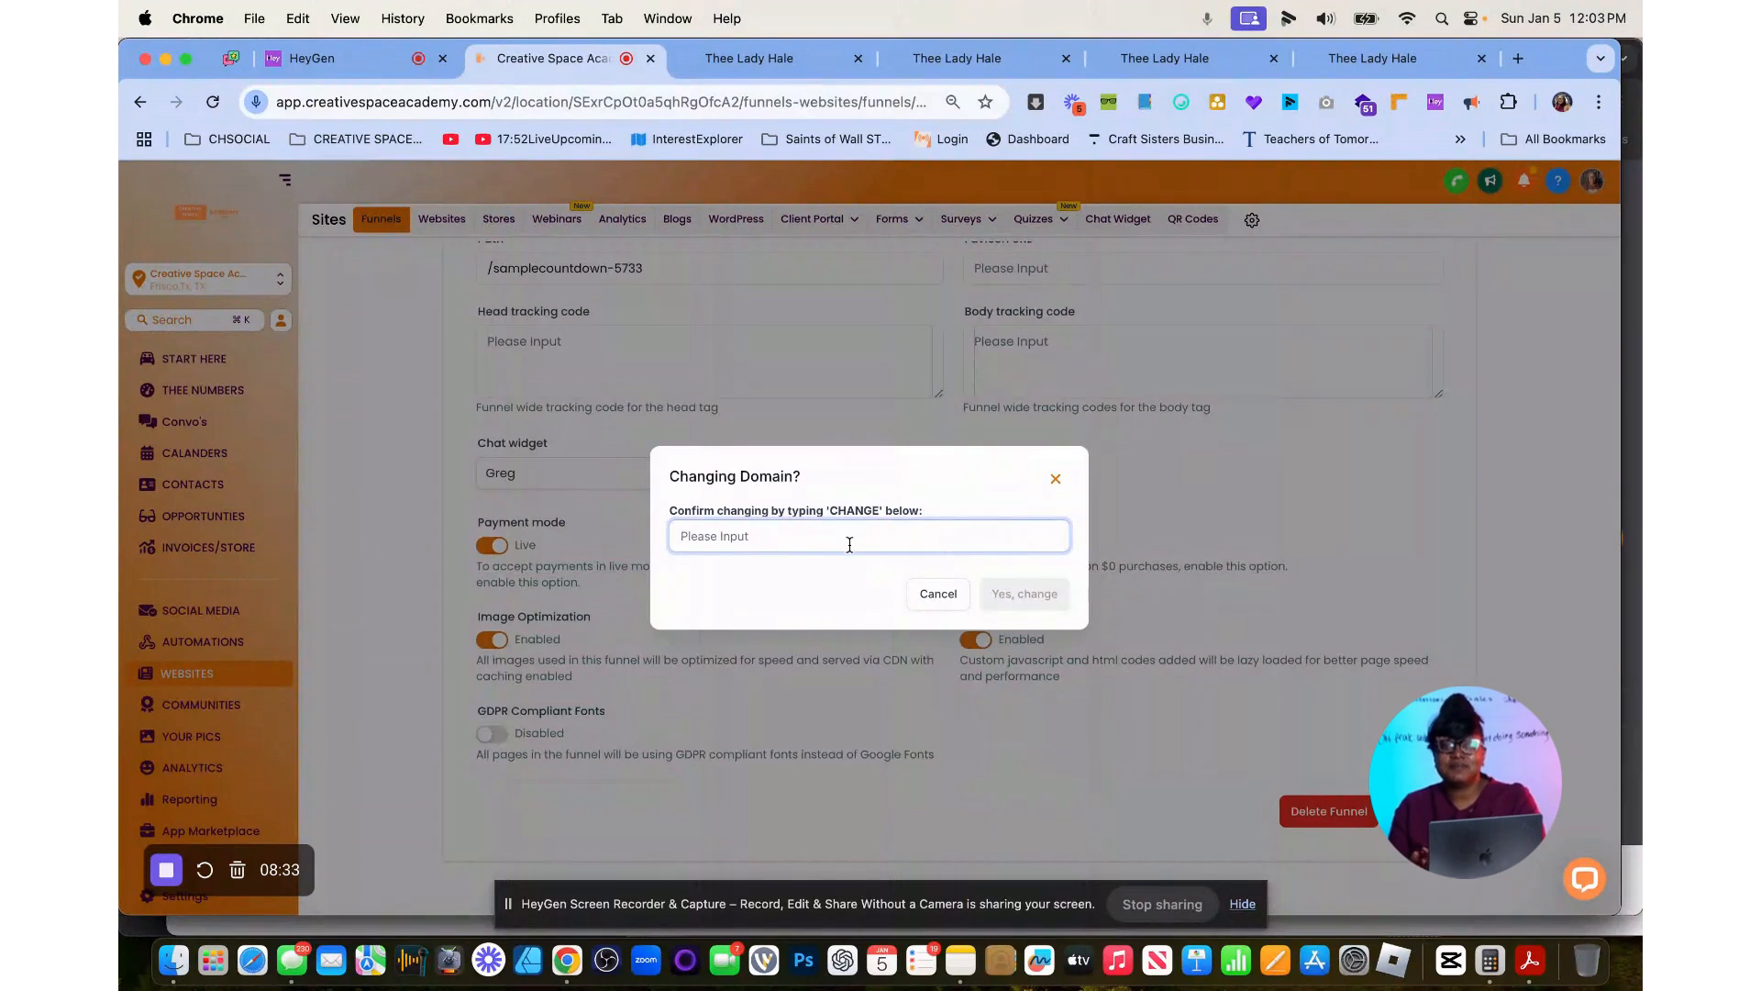
text(CHANGE)
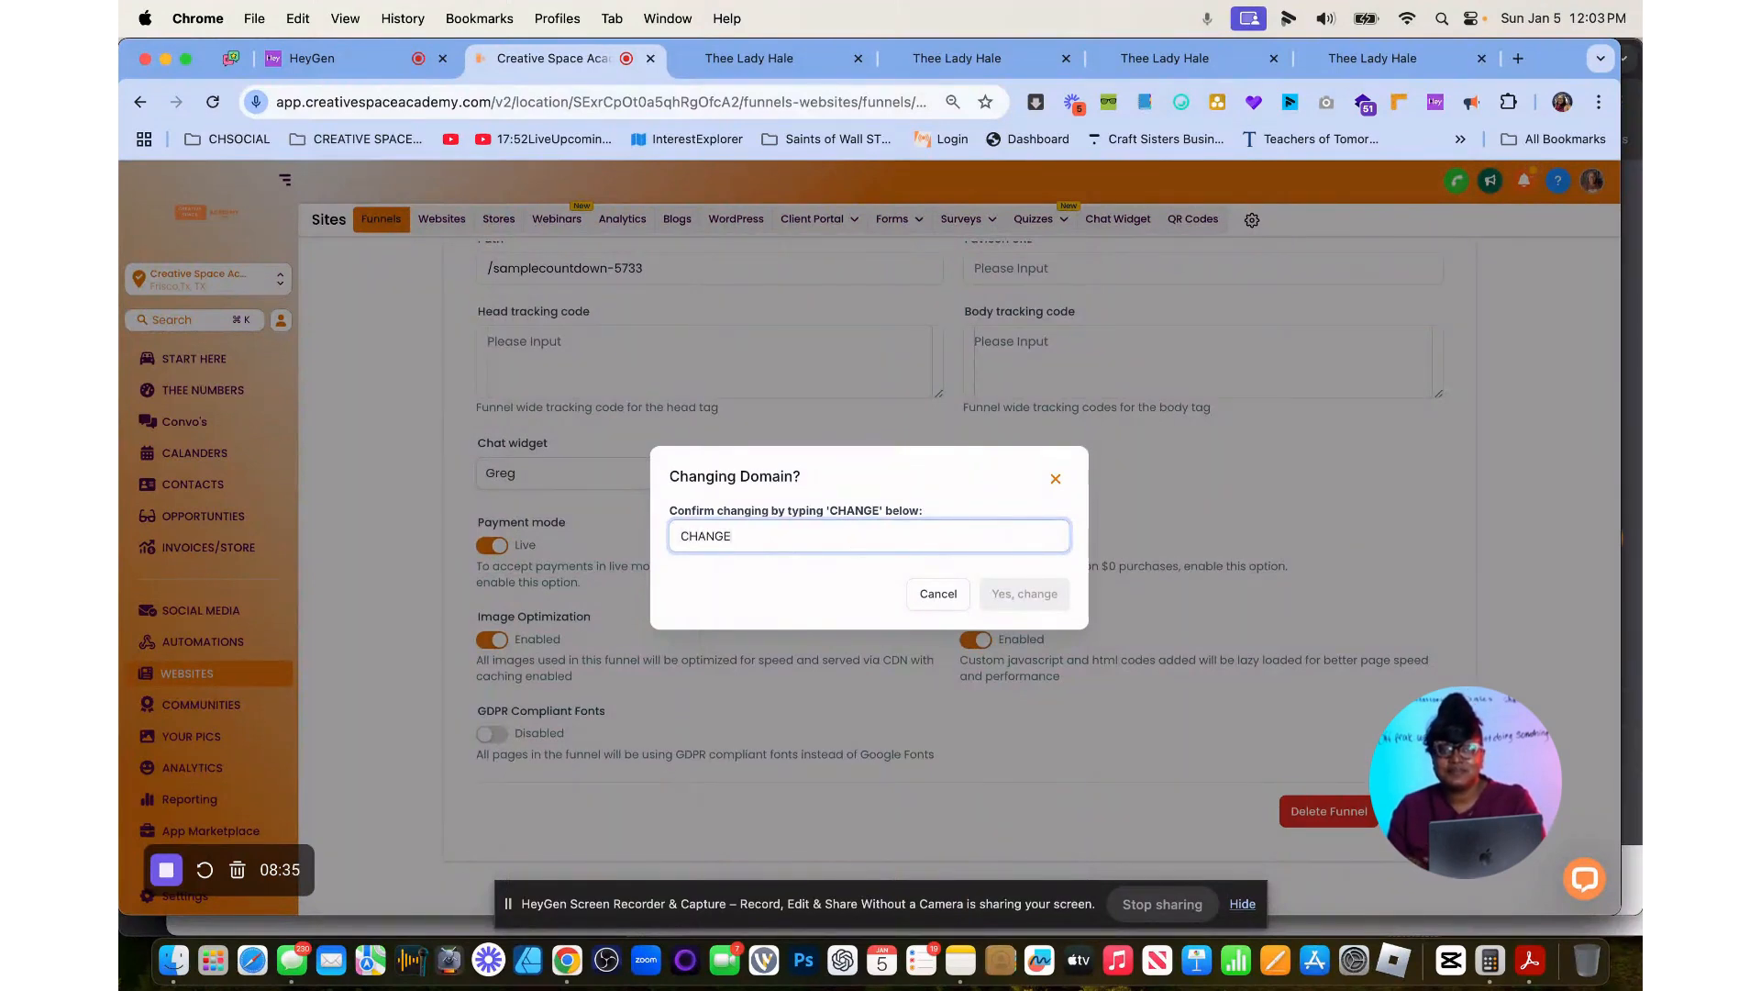
click(1025, 598)
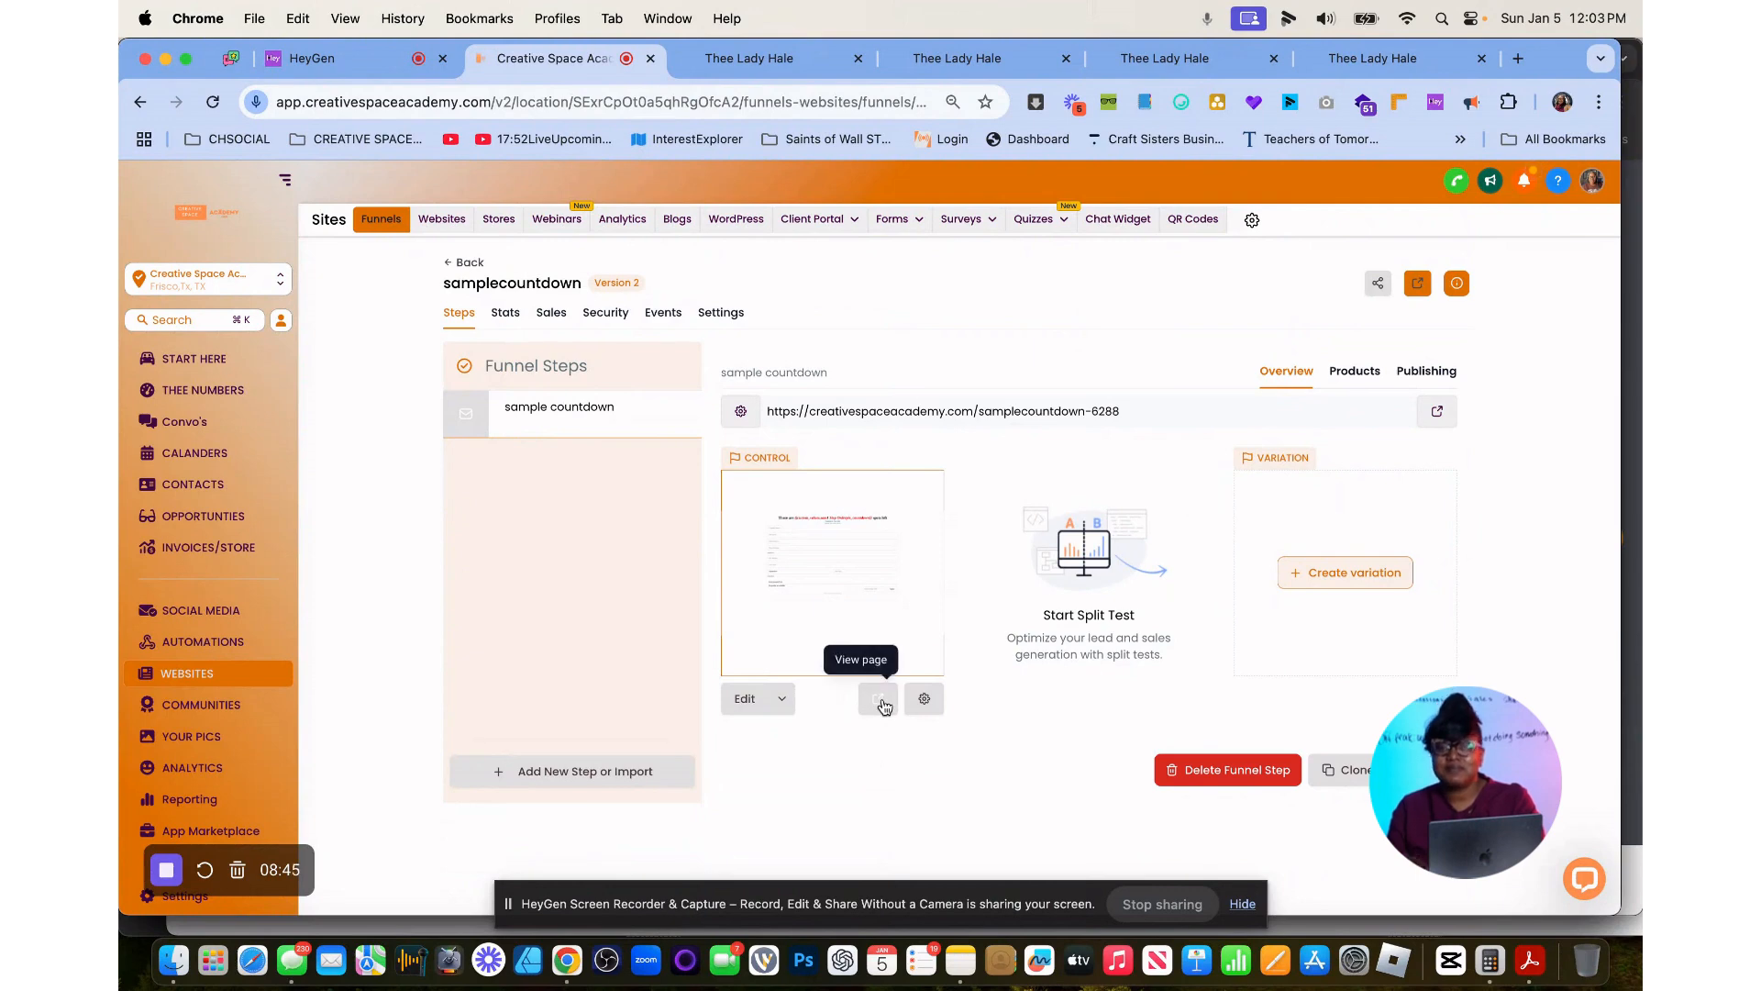
Check the sample countdown step's live page and reopen the page for editing from the funnel overview.
click(881, 697)
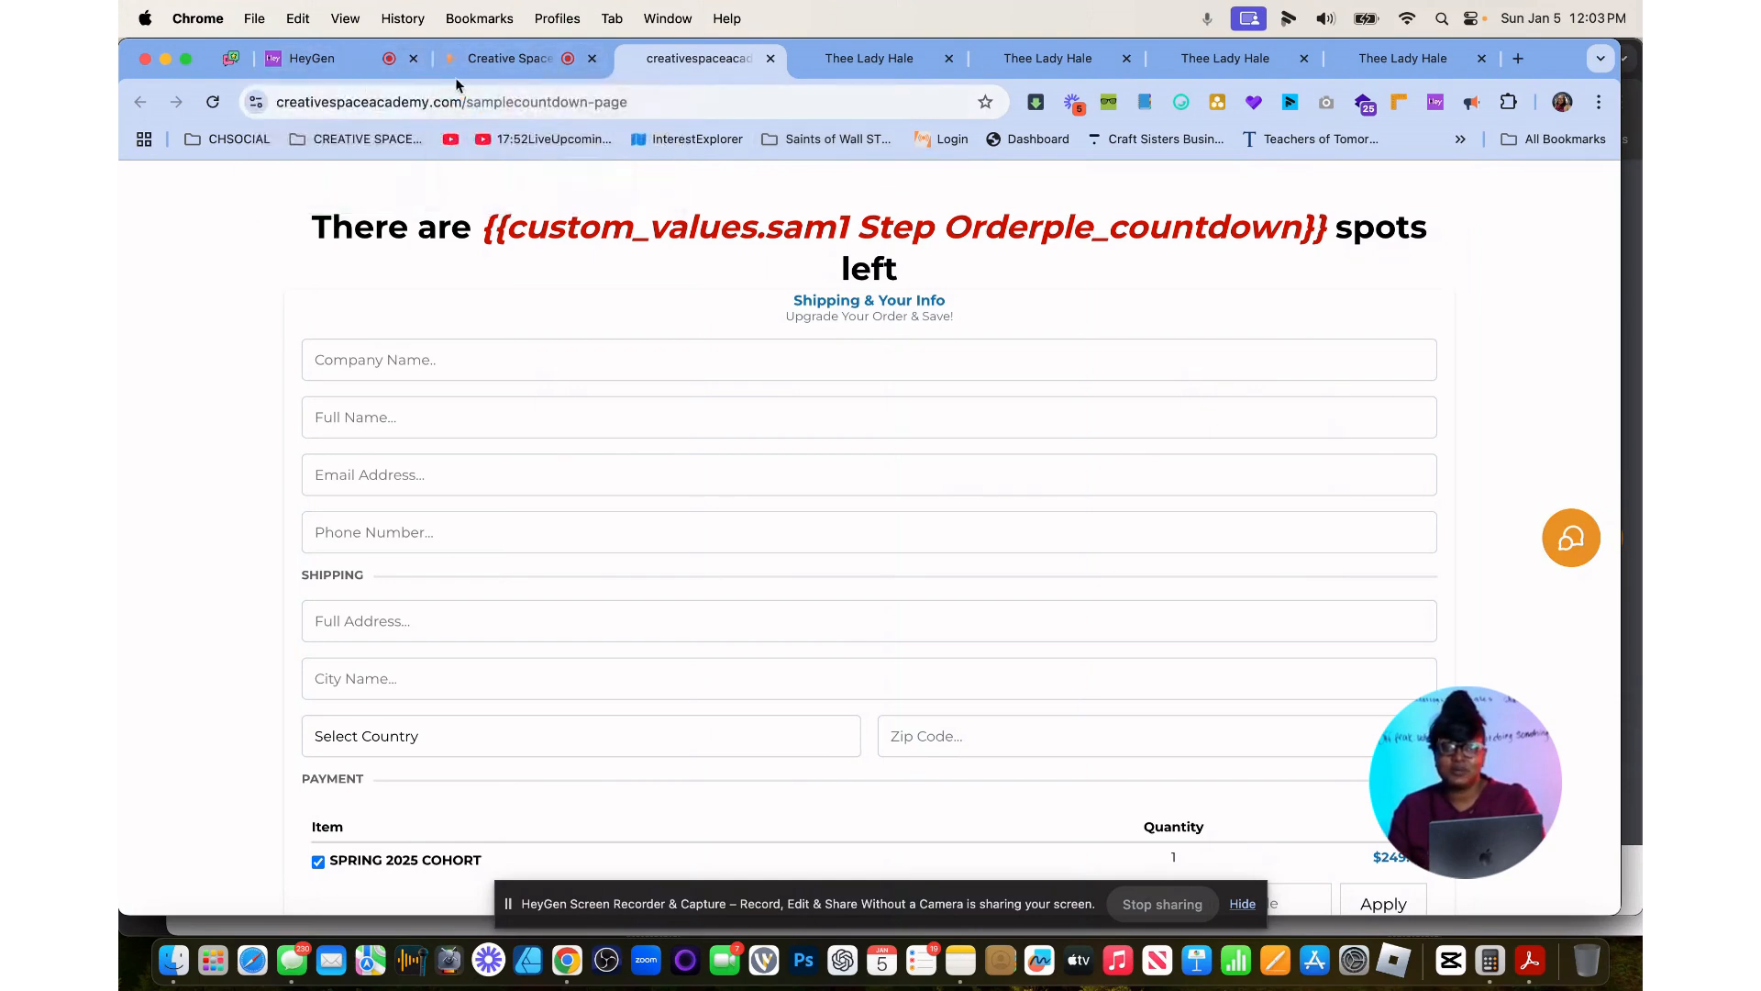
click(505, 58)
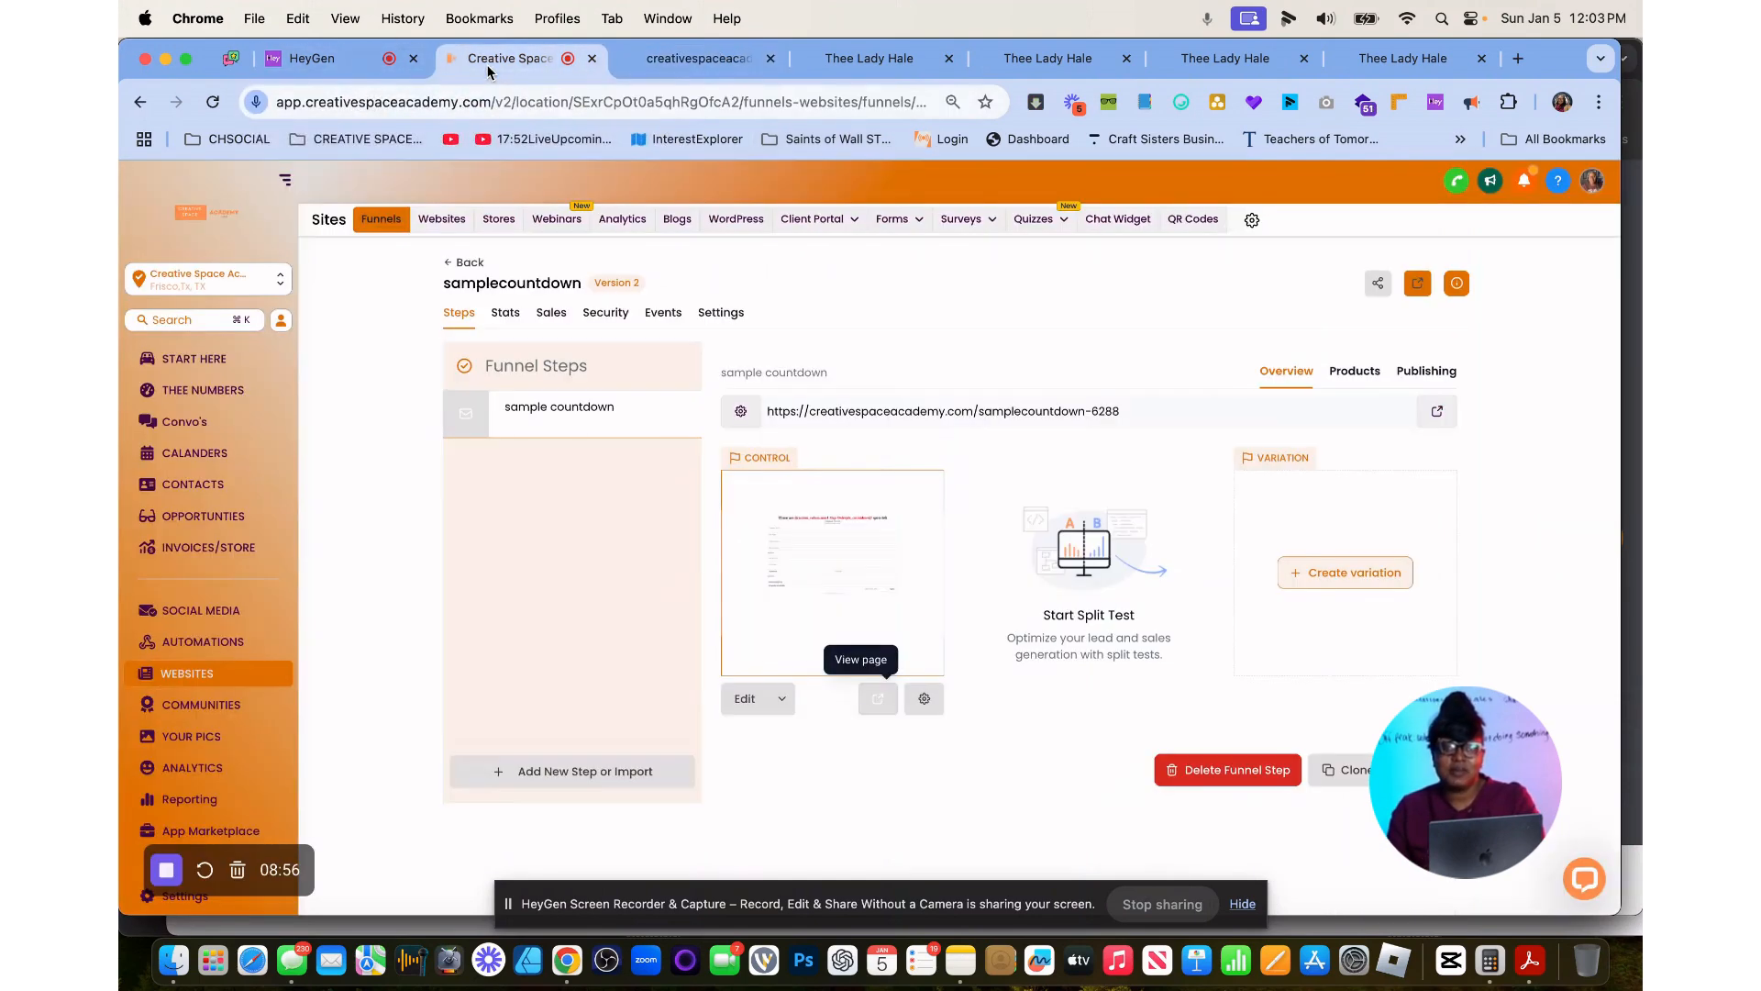
click(746, 704)
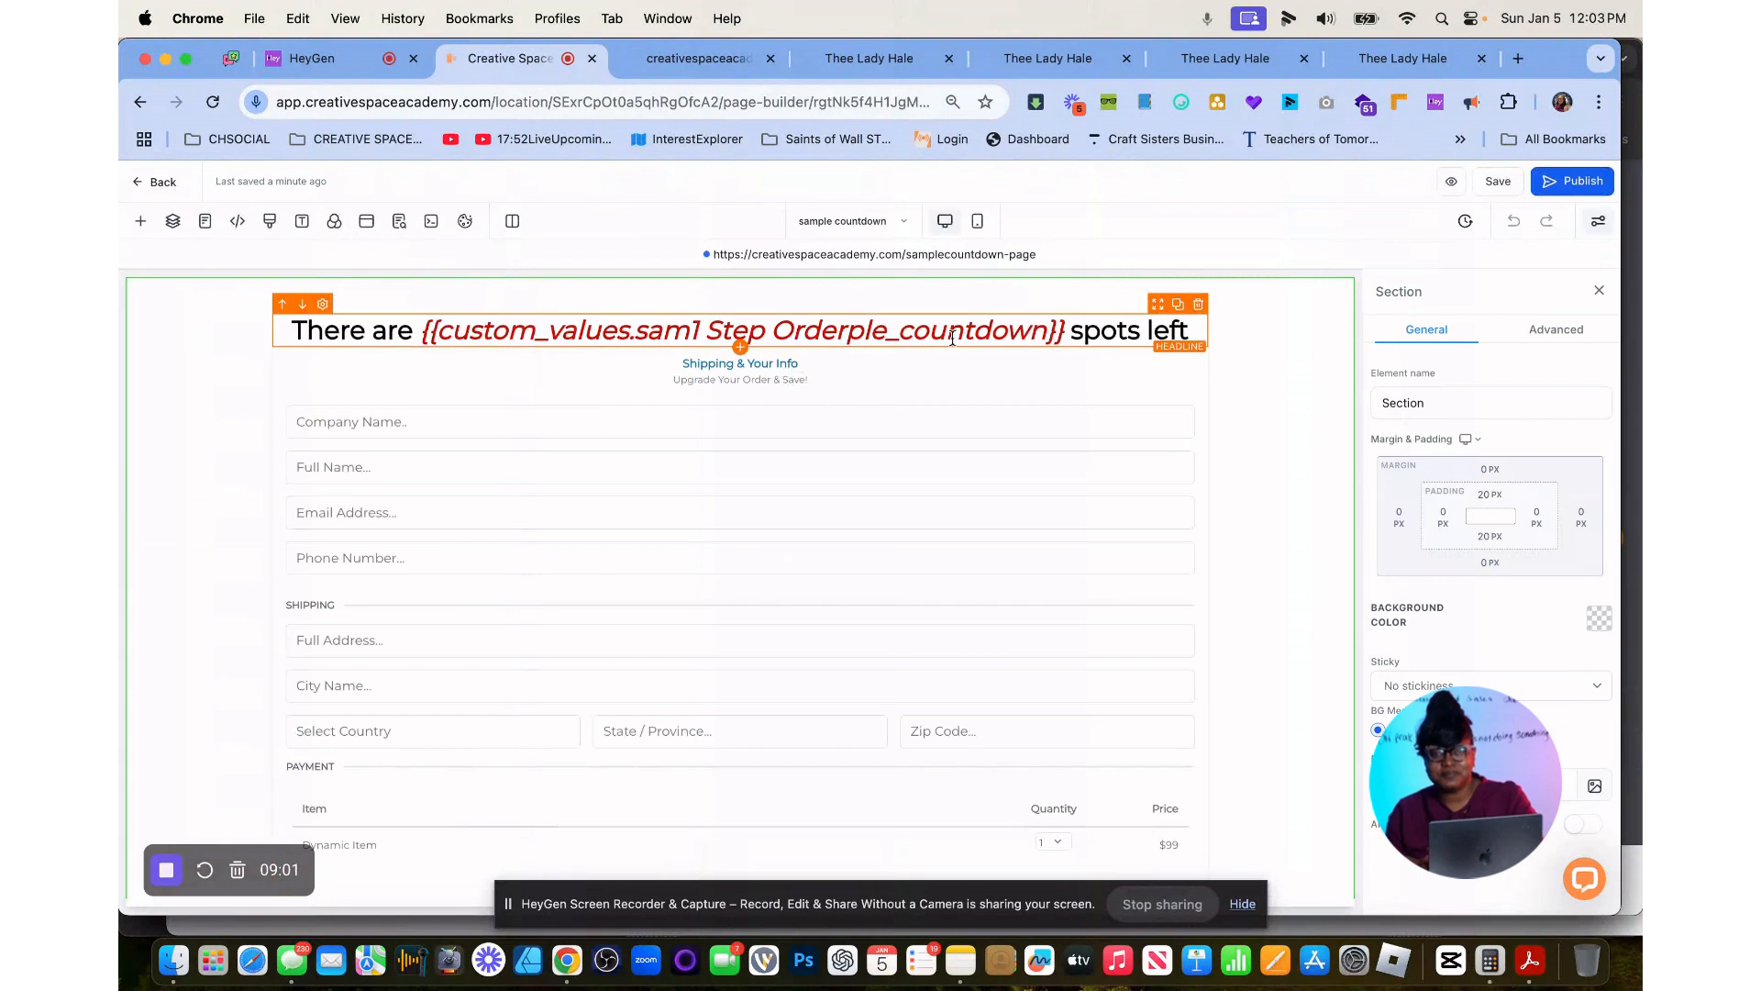
Replace the garbled placeholder in the headline with the sample_countdown custom value.
mouse_move(1066, 324)
mouse_down()
mouse_move(430, 322)
mouse_move(1100, 323)
mouse_up()
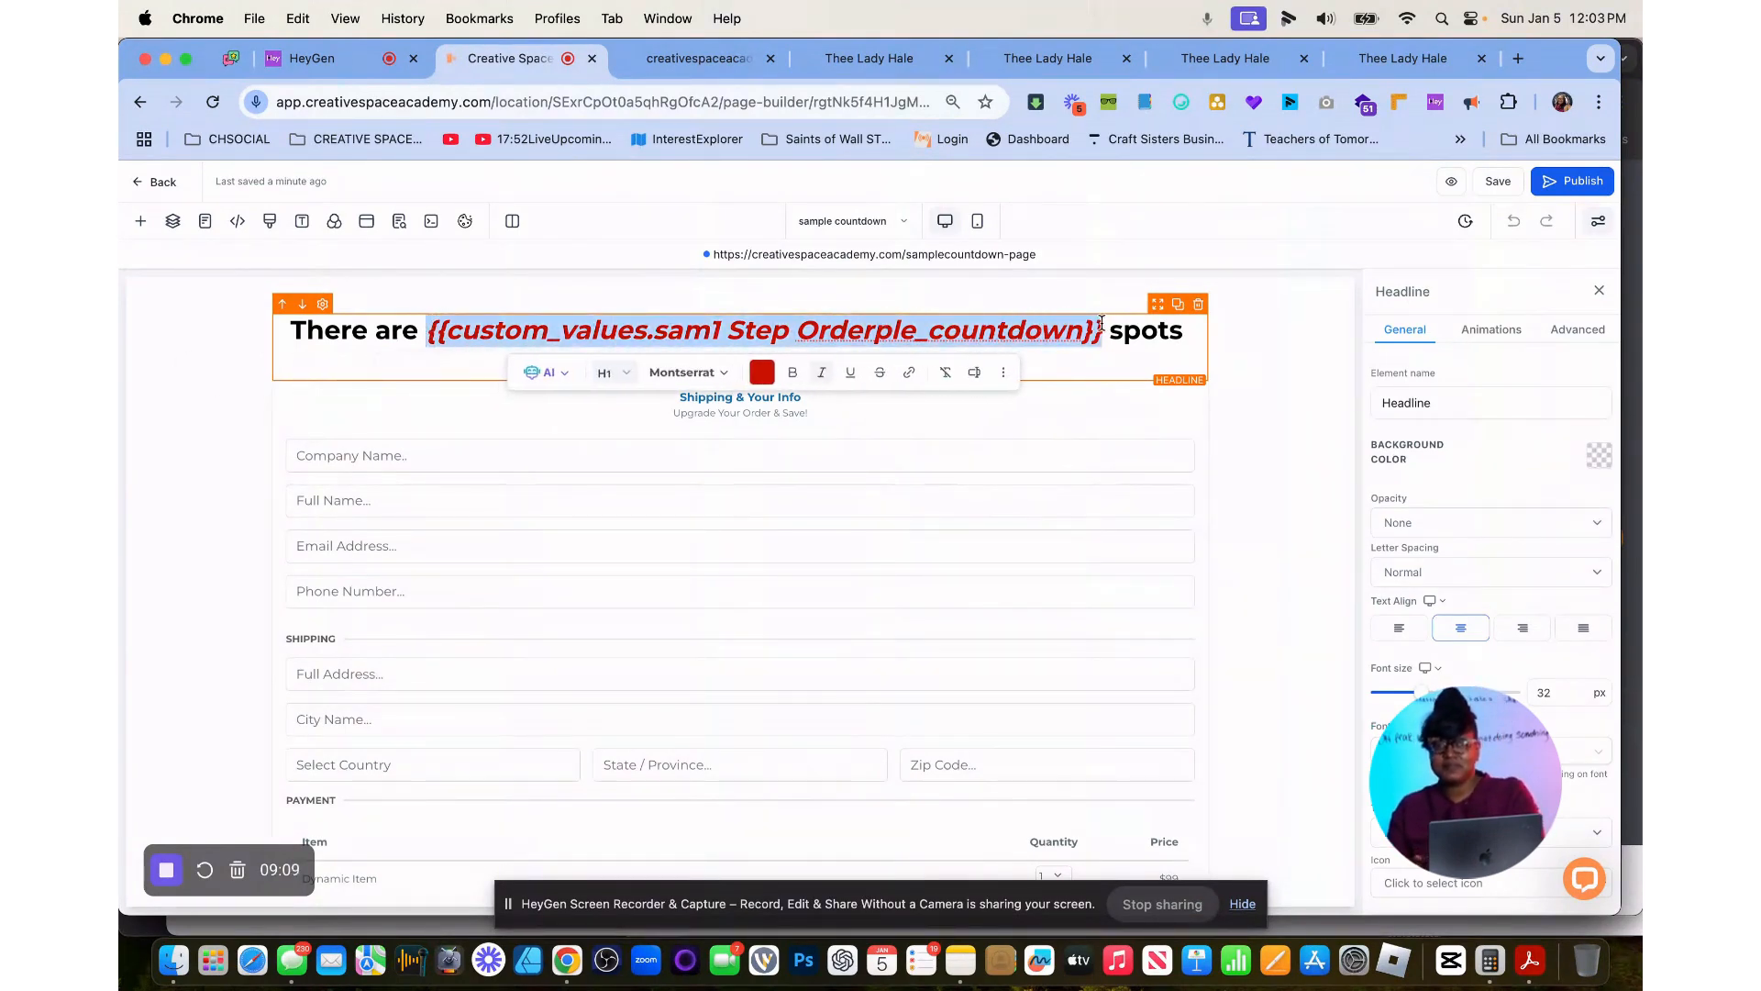
click(974, 371)
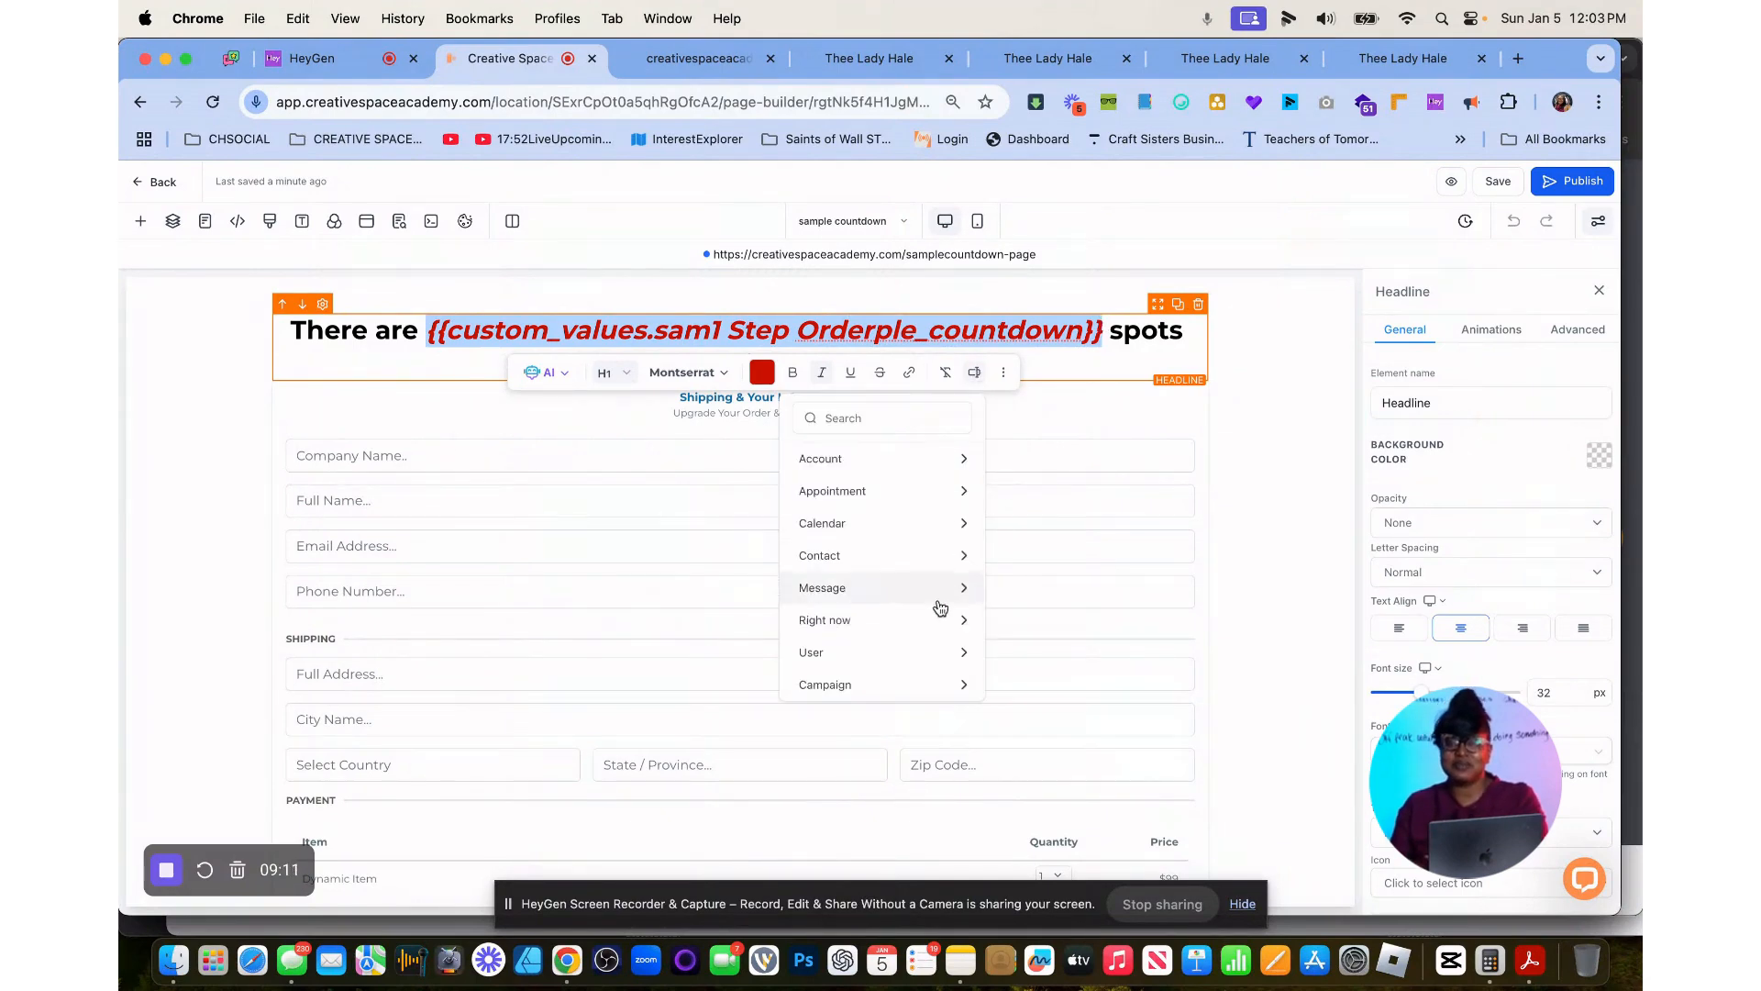
scroll(929, 679, down, 1)
click(917, 690)
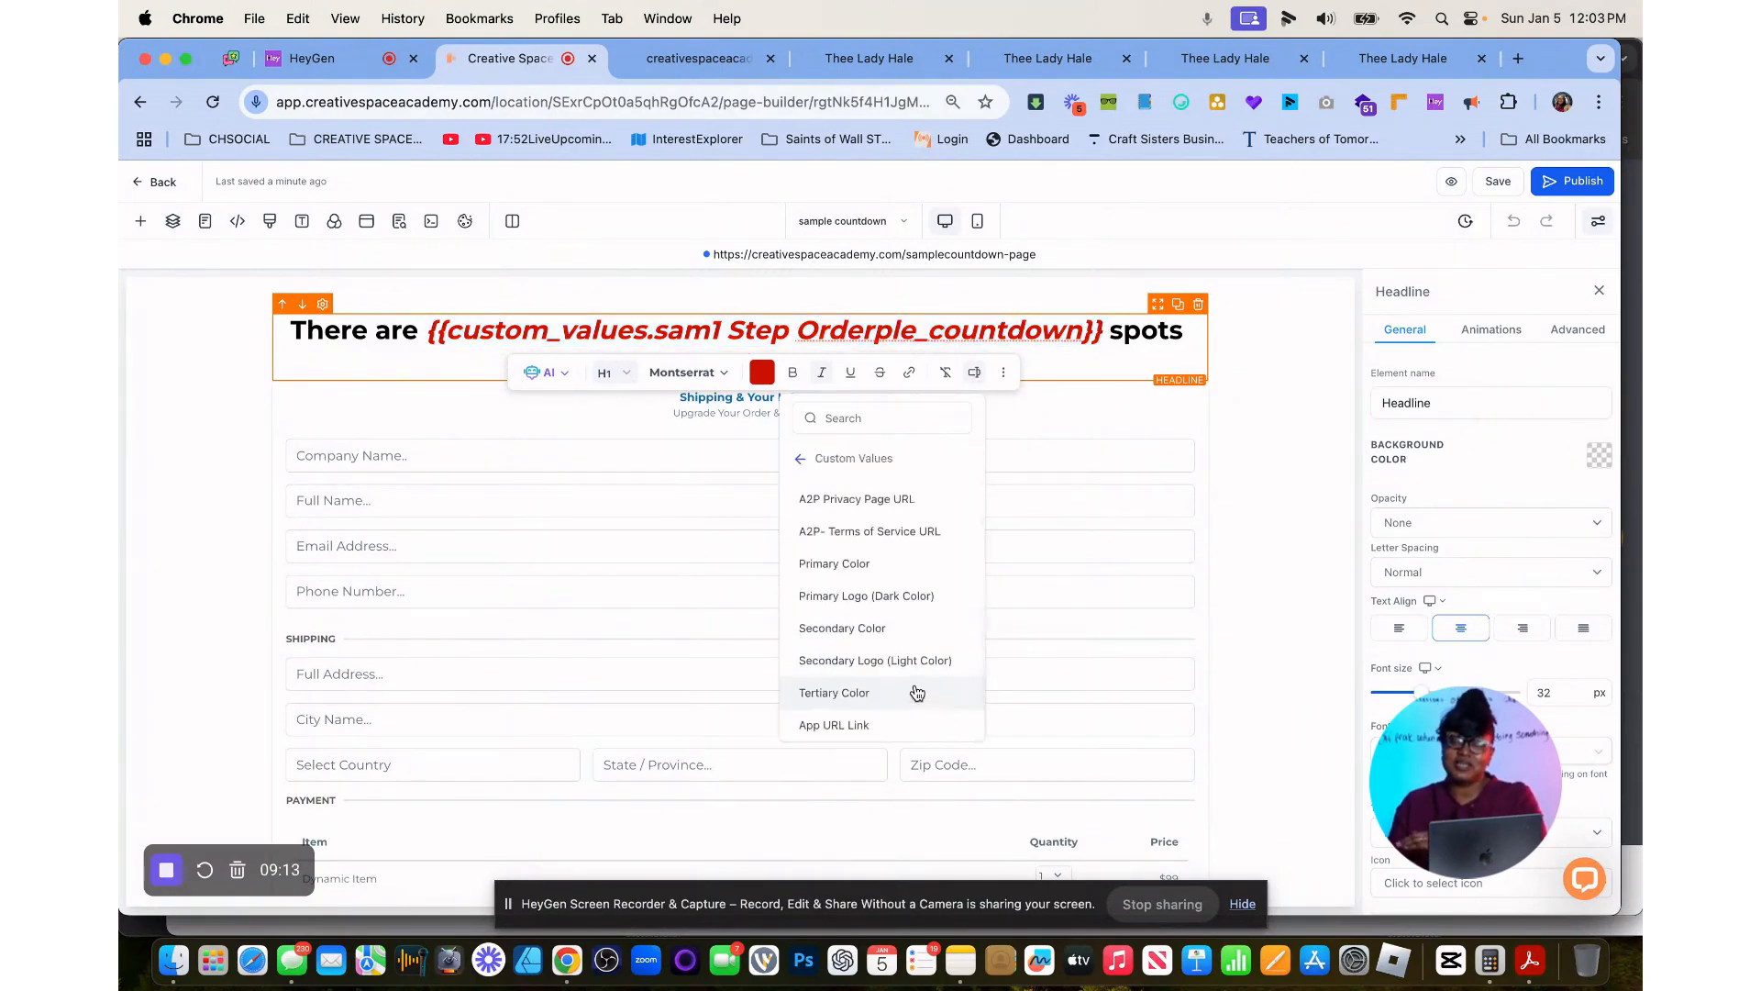
scroll(895, 705, down, 10)
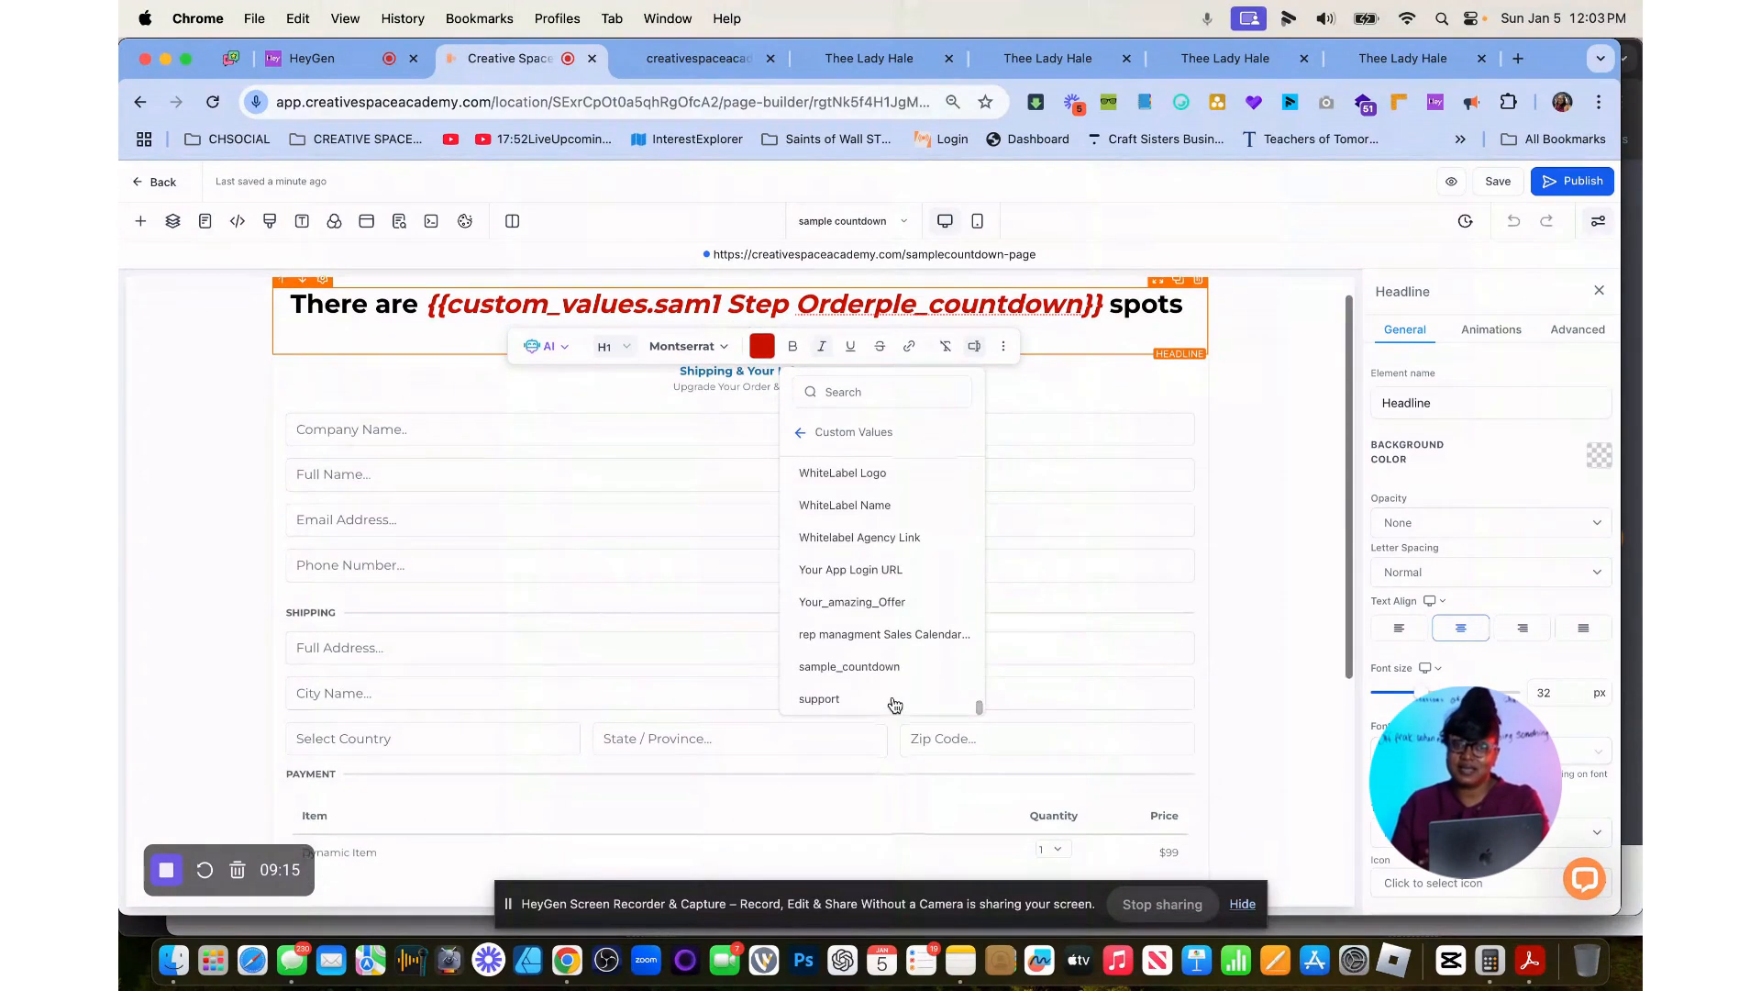
click(872, 667)
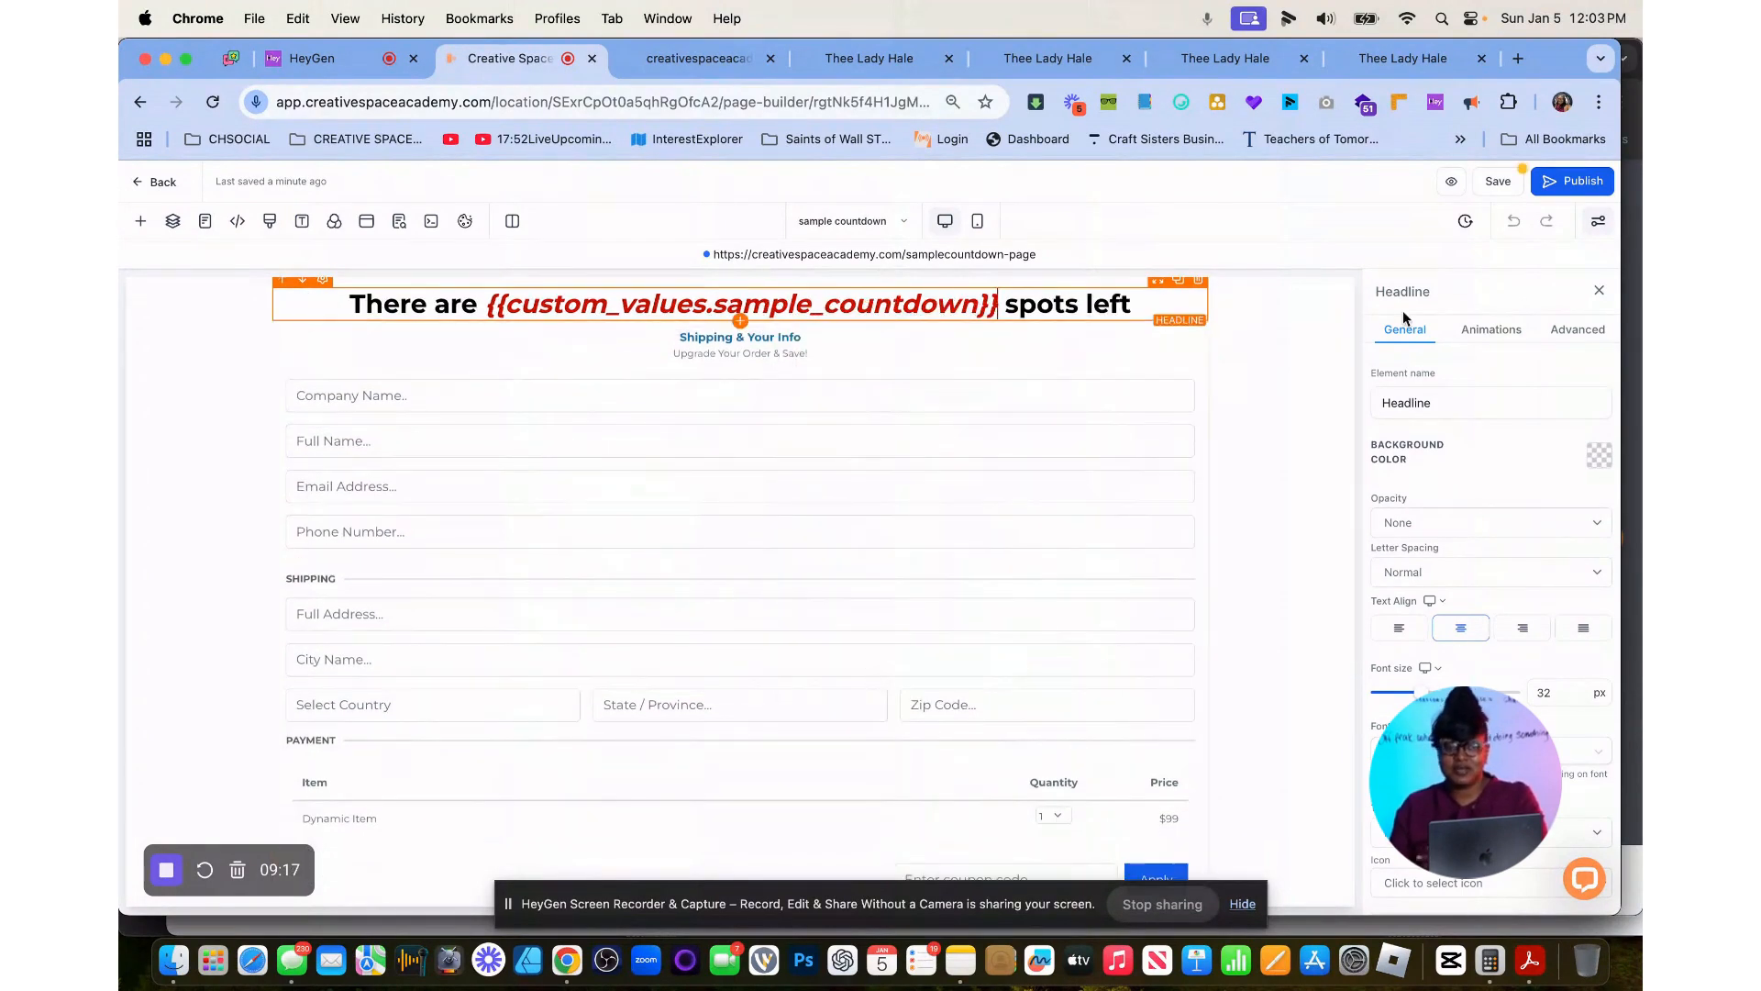
Save the page with its SEO meta data, publish it and check its live link.
click(1498, 181)
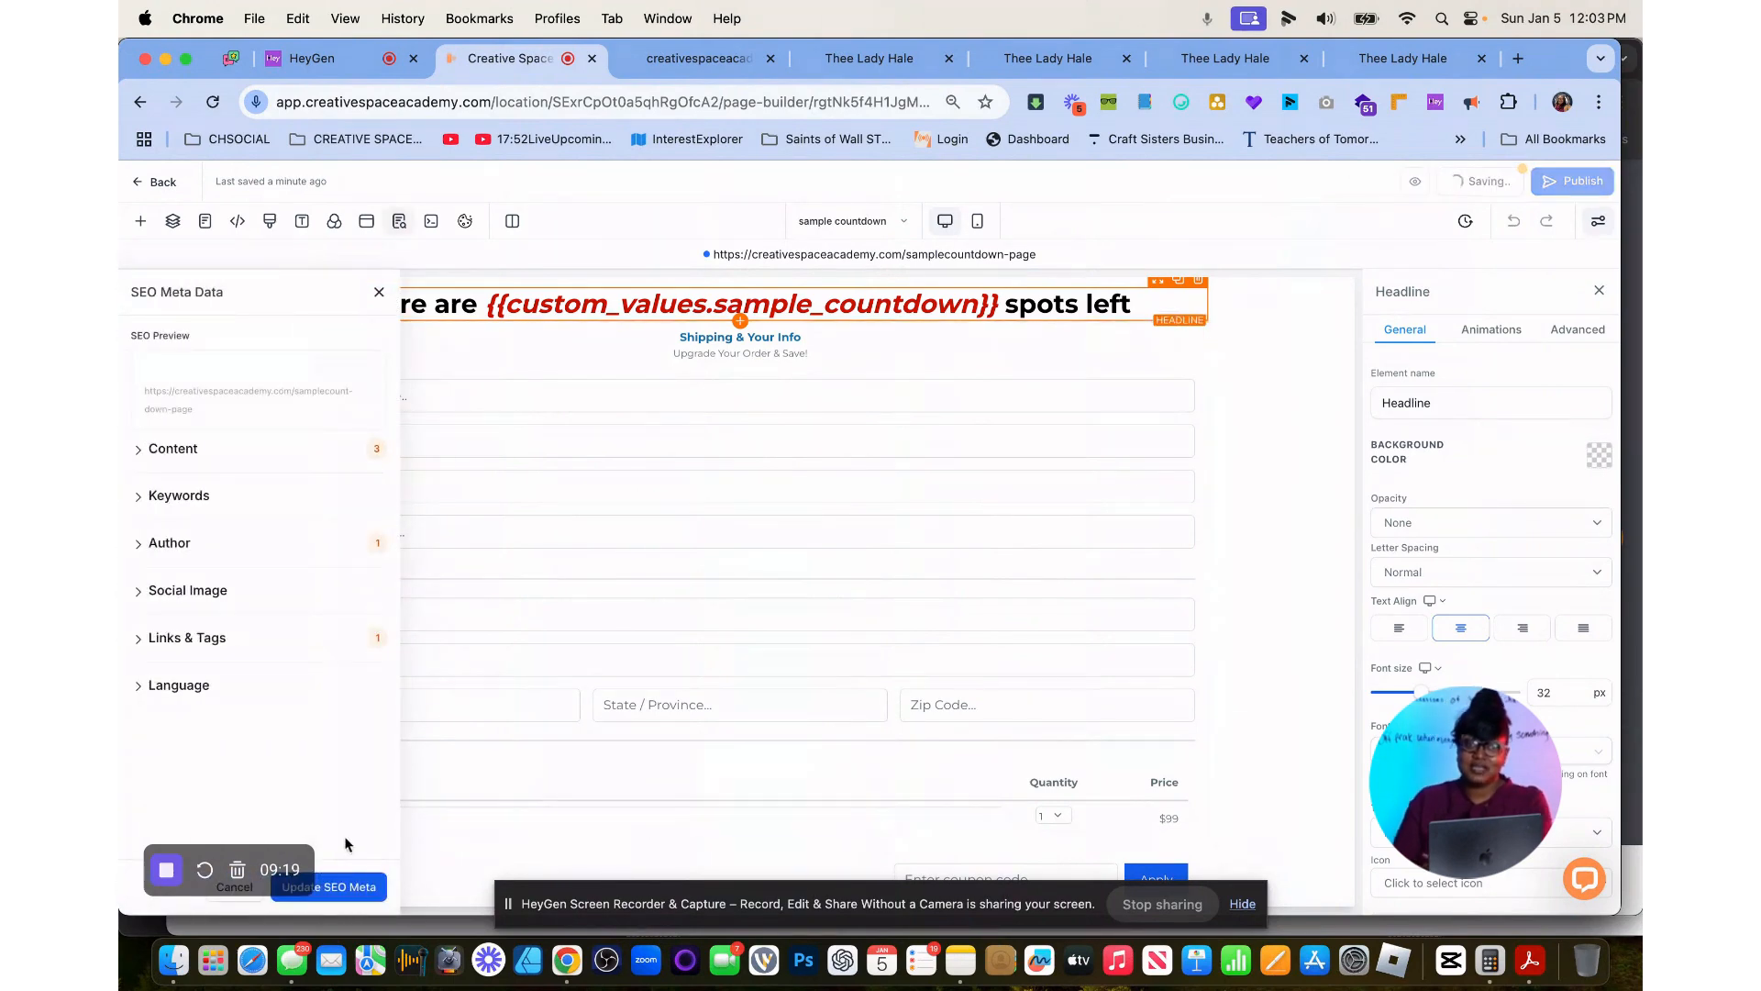
click(347, 886)
click(1573, 181)
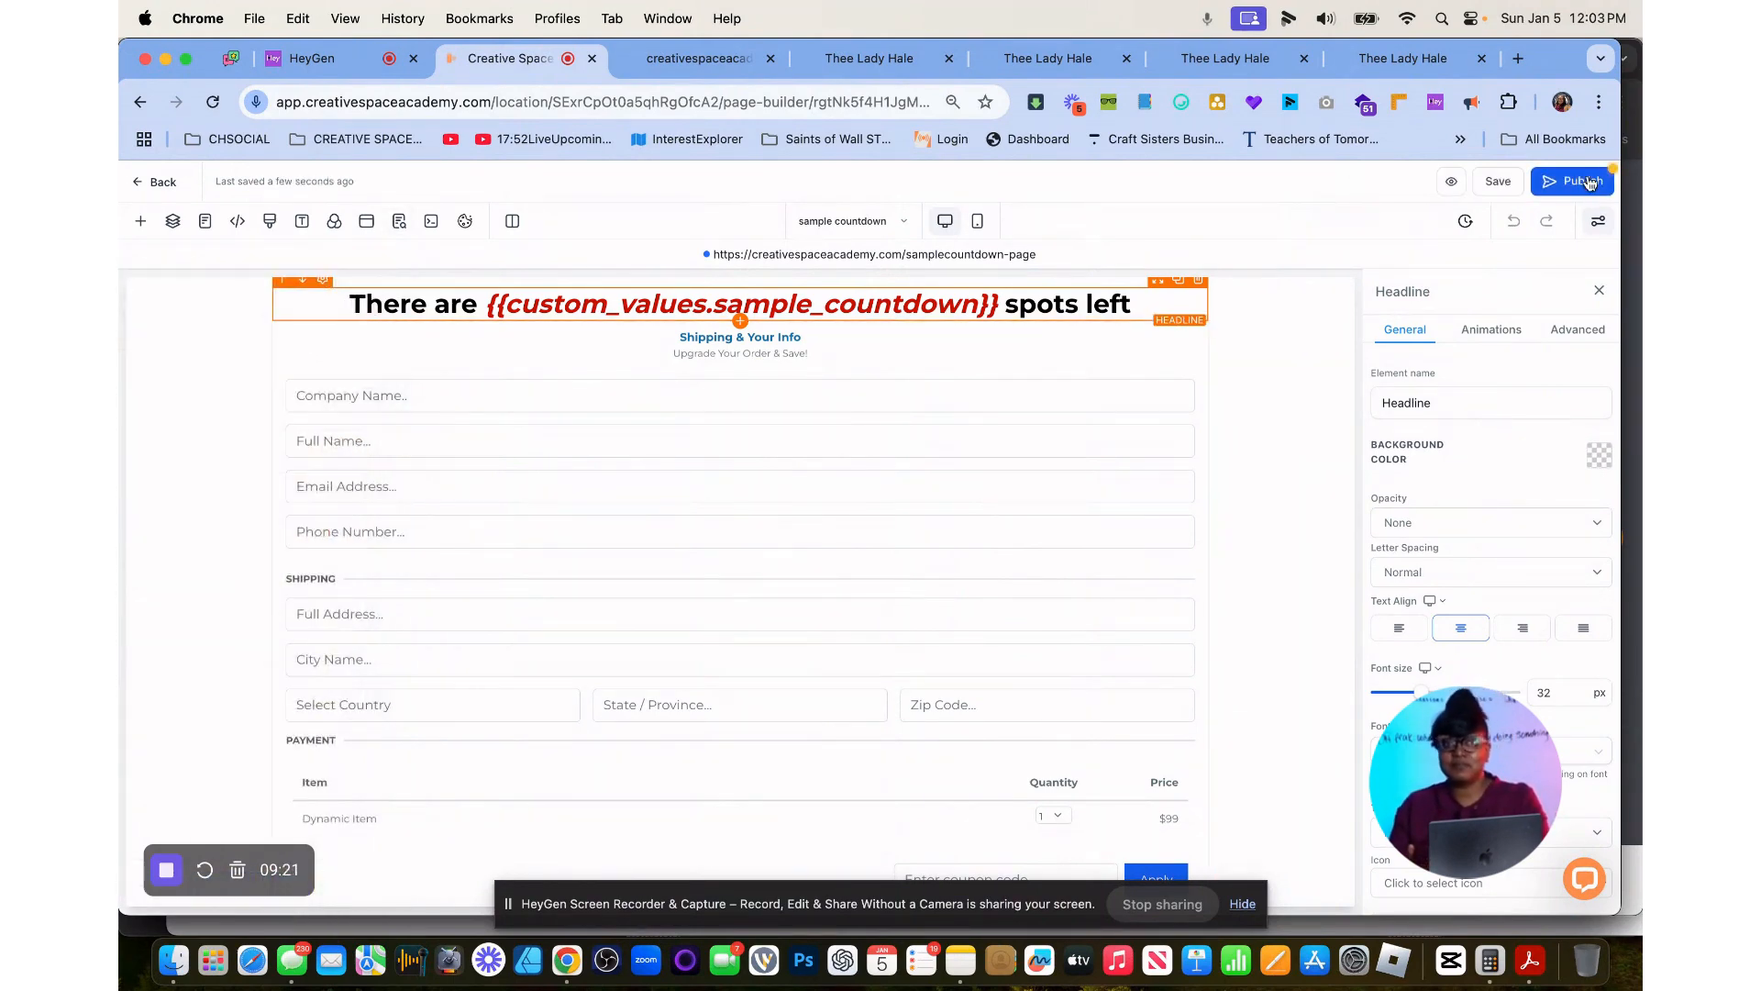
click(854, 256)
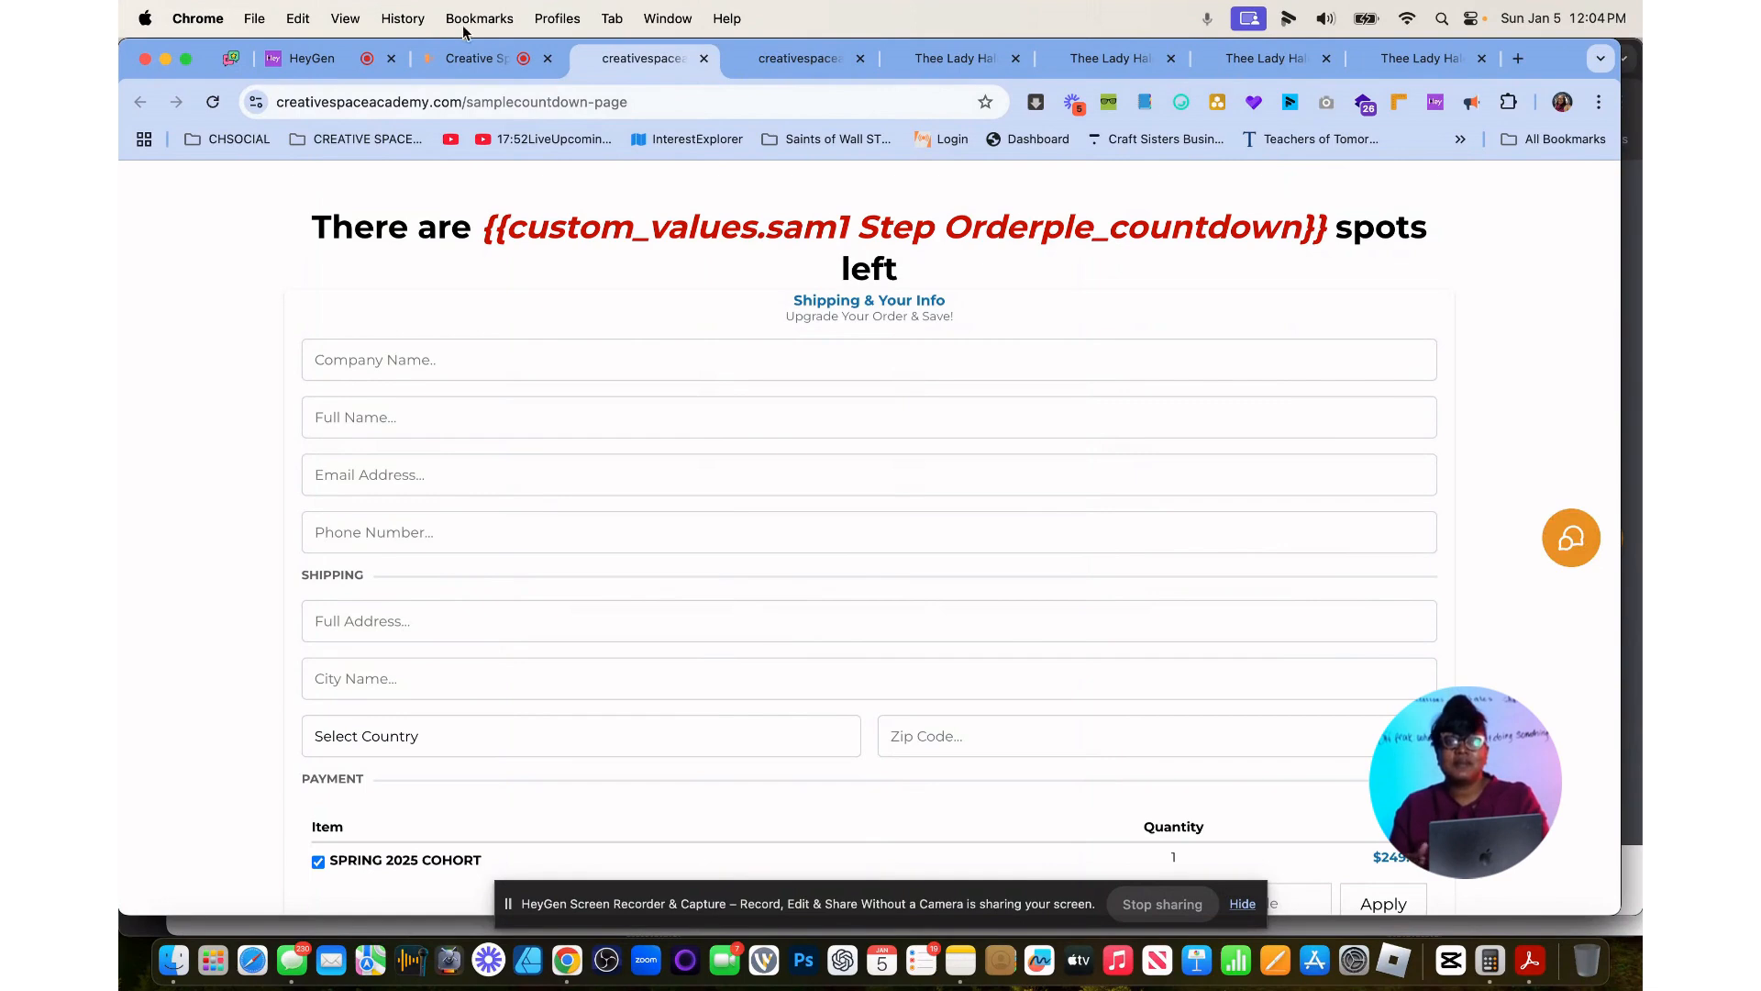
click(470, 58)
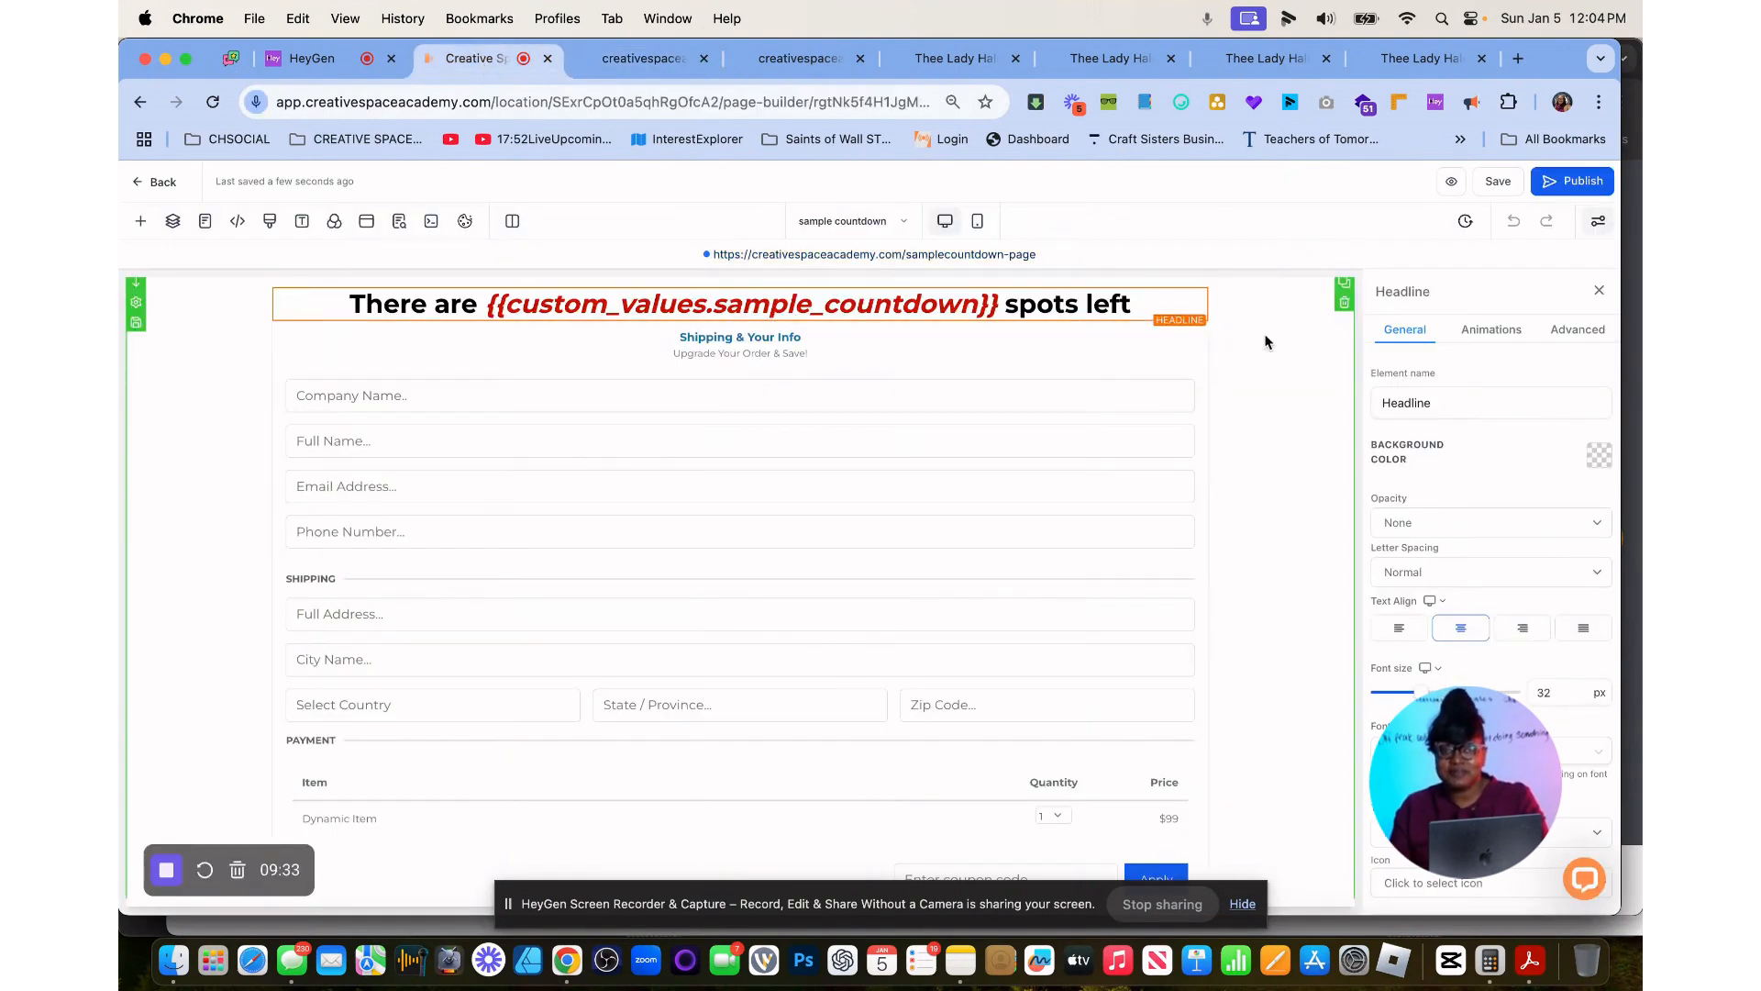
Save the page again, preview the headline and return to the page editor.
click(1506, 180)
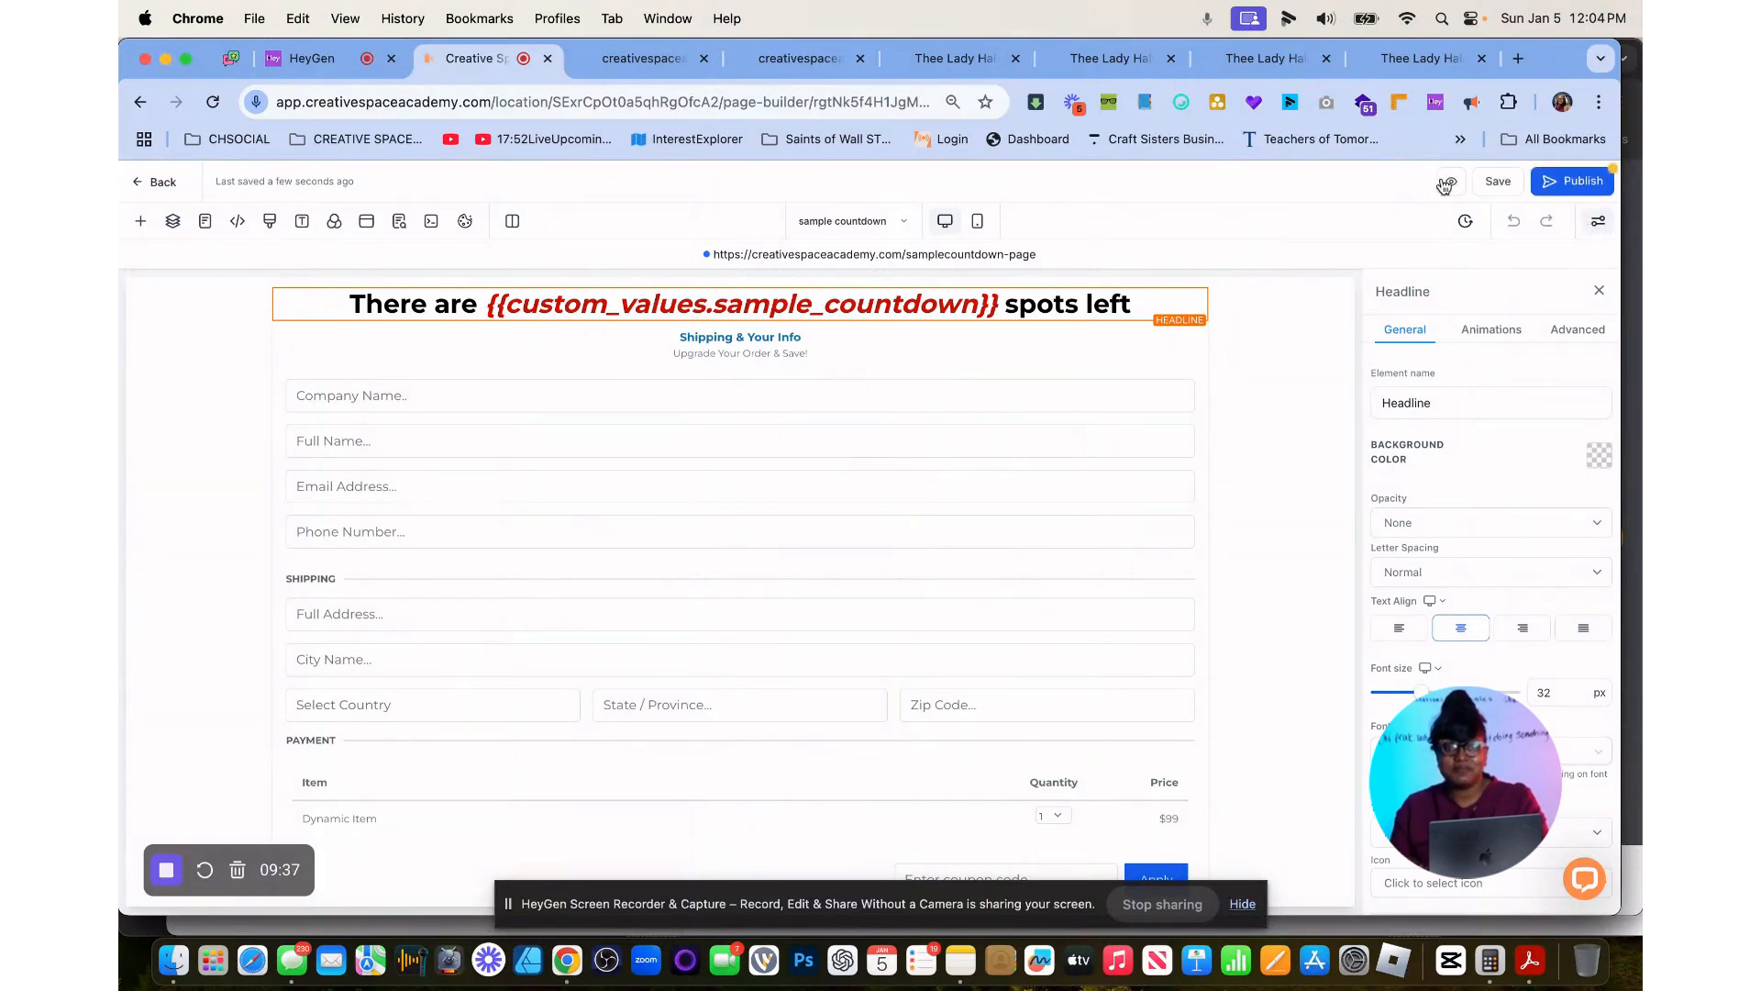
click(1447, 183)
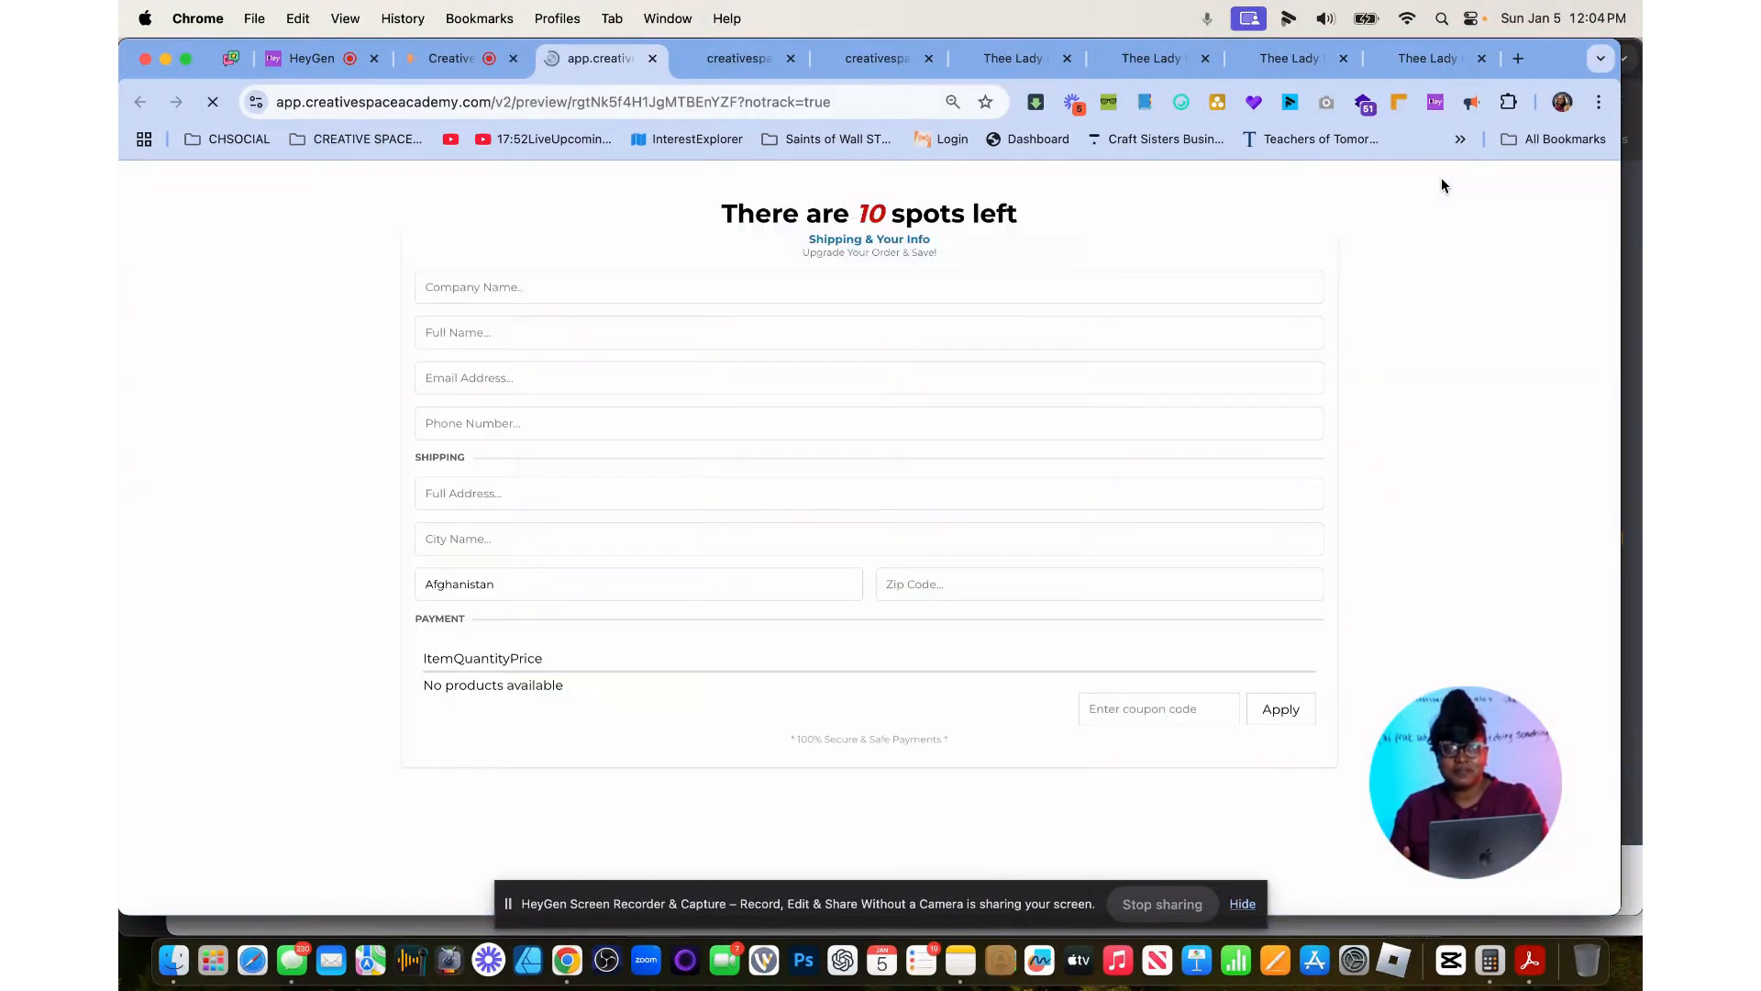
click(427, 61)
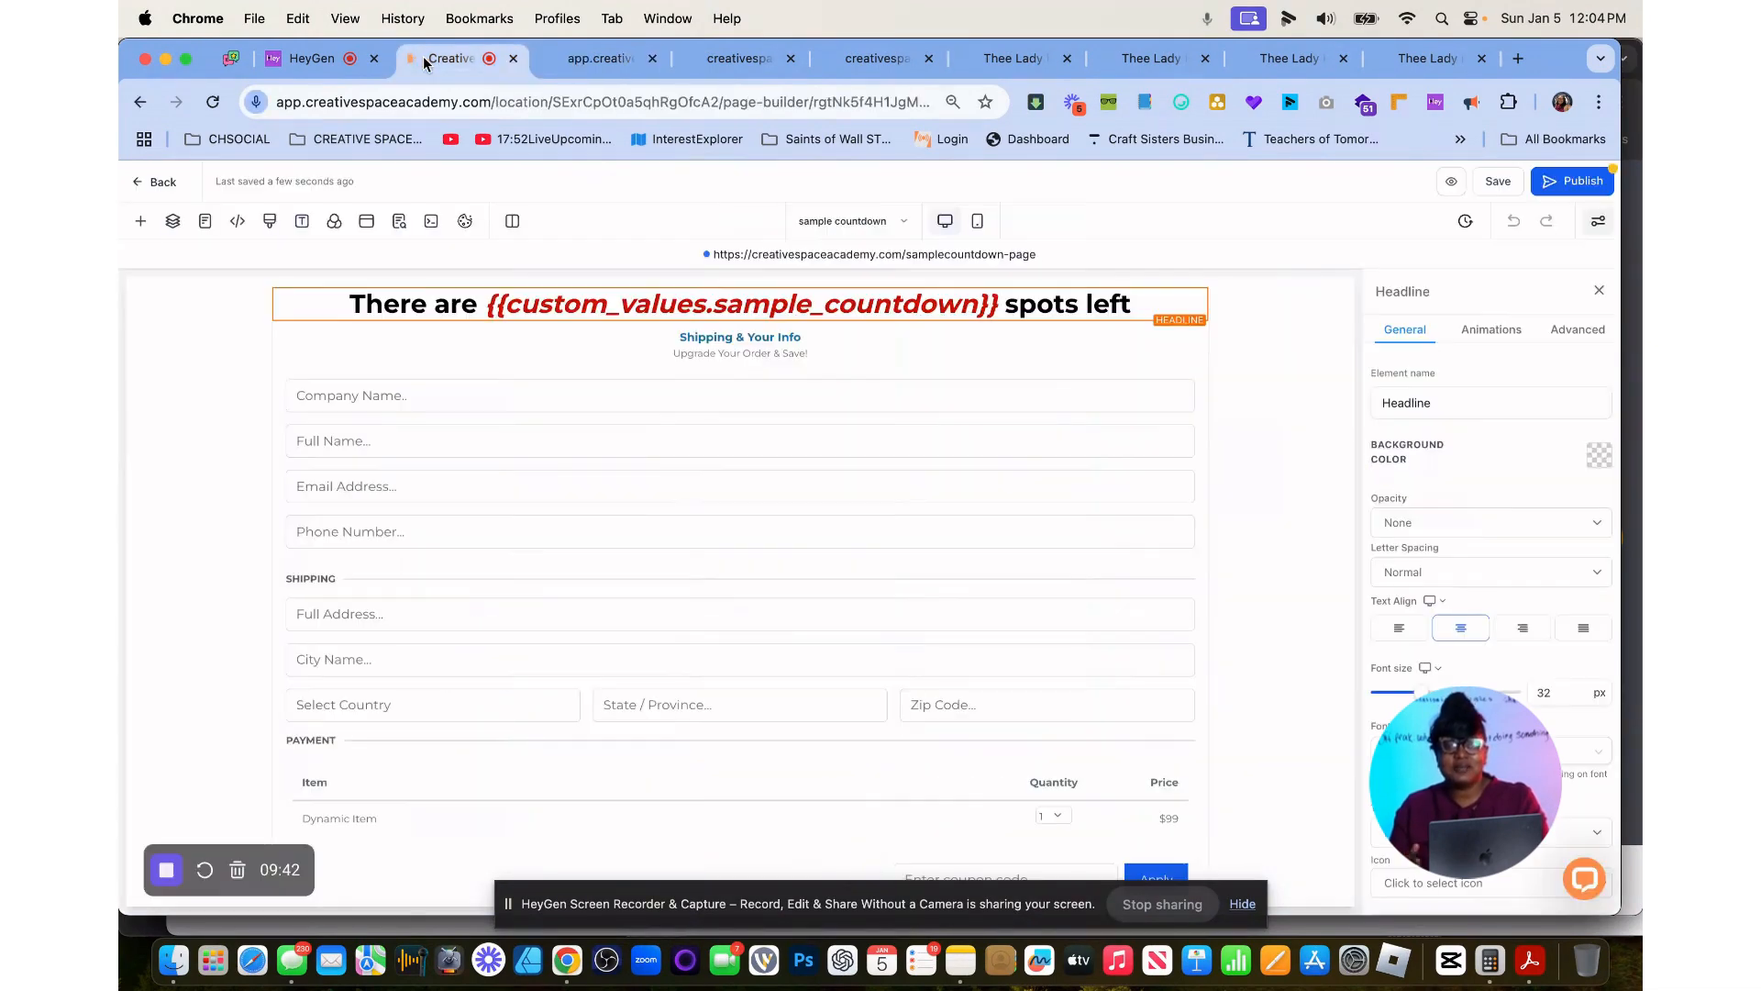
Publish the corrected page and examine the headline and order form on the live samplecountdown-page.
click(1577, 180)
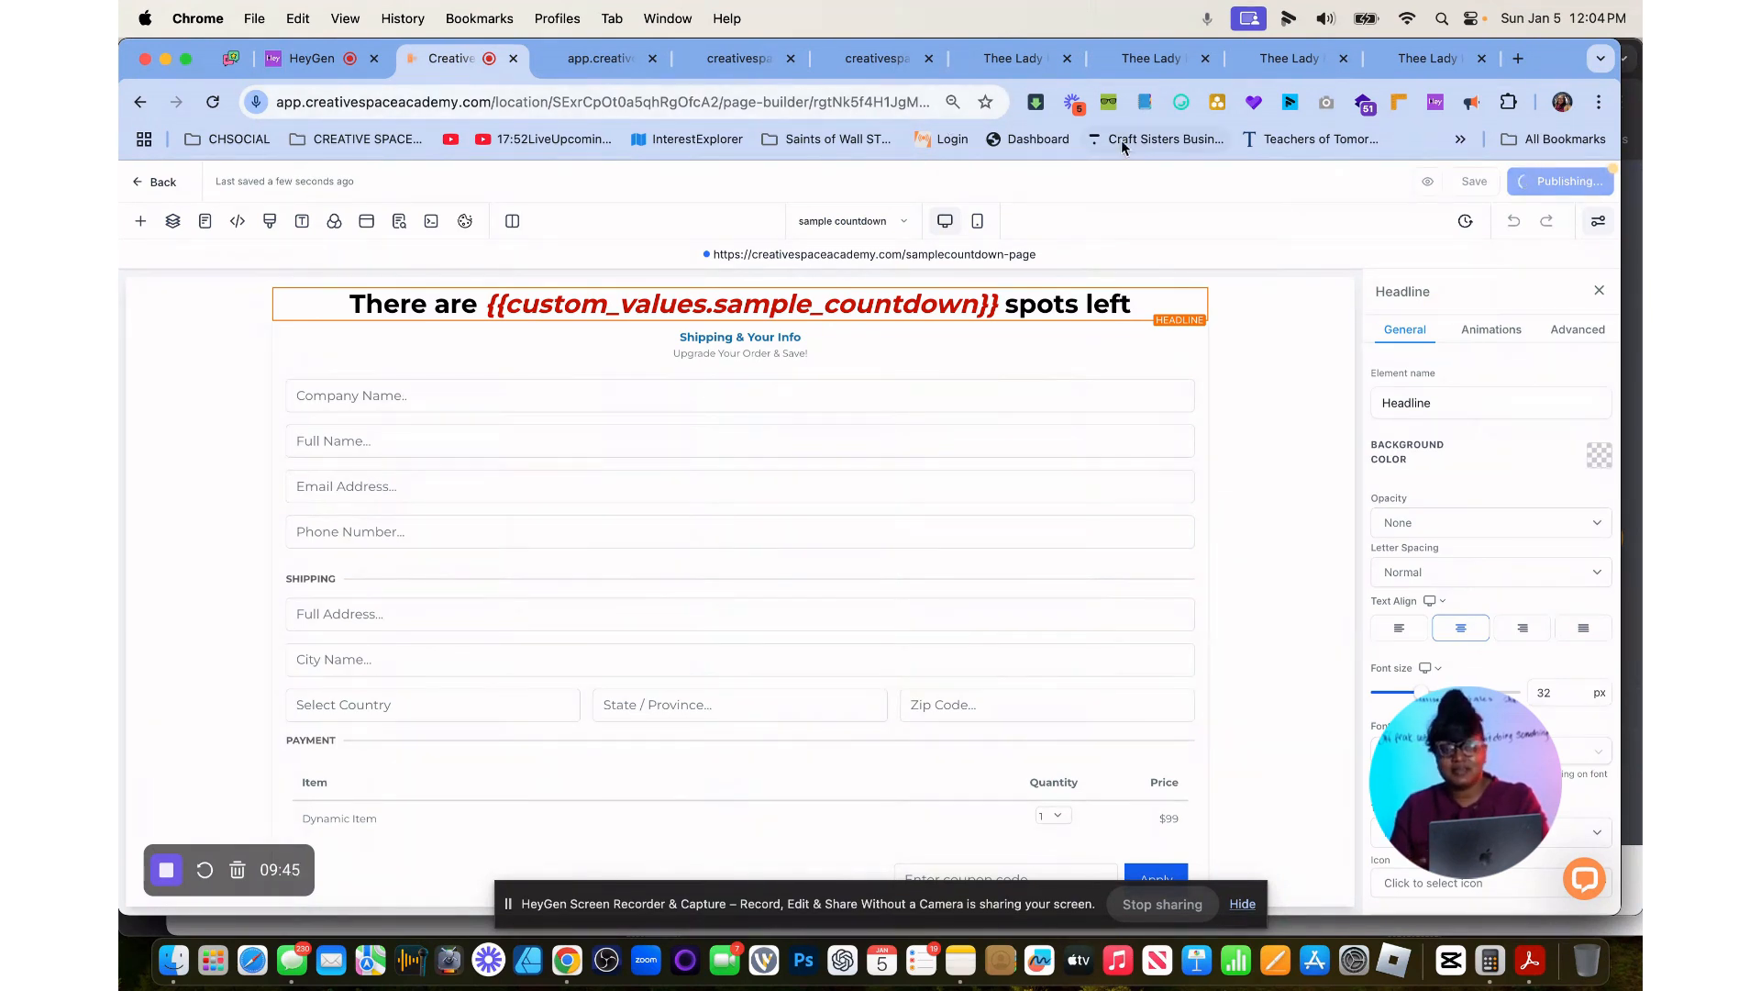
click(1018, 255)
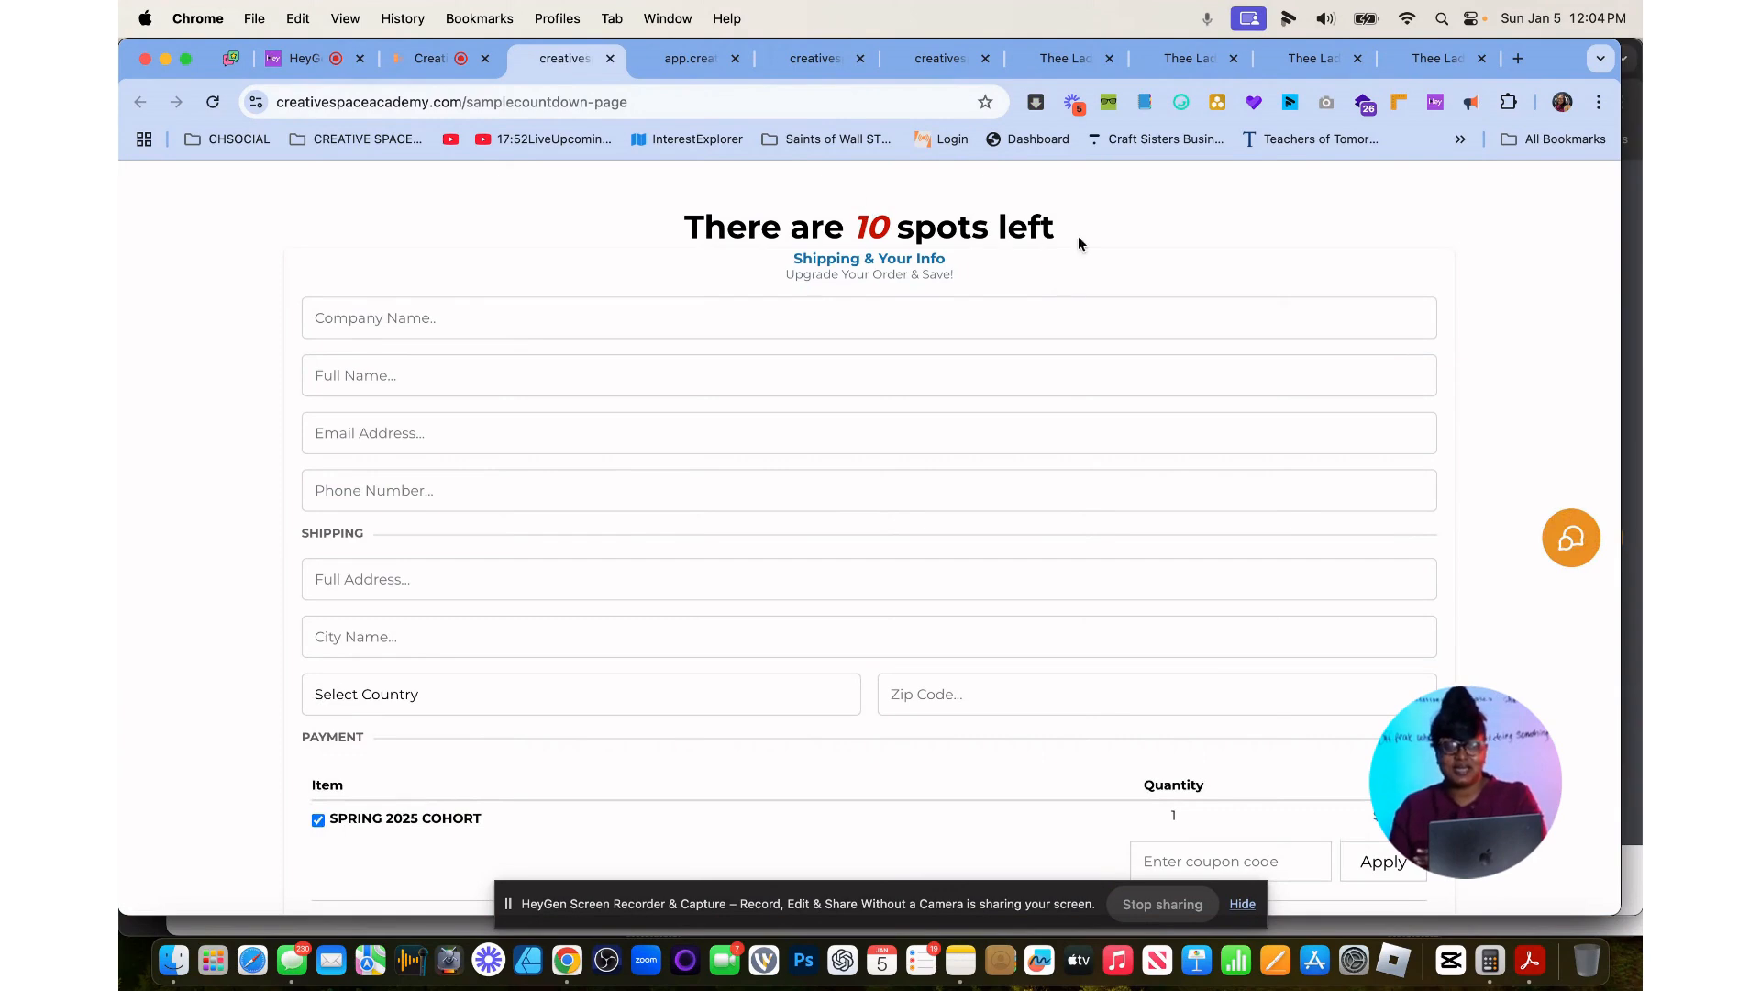
scroll(928, 600, down, 3)
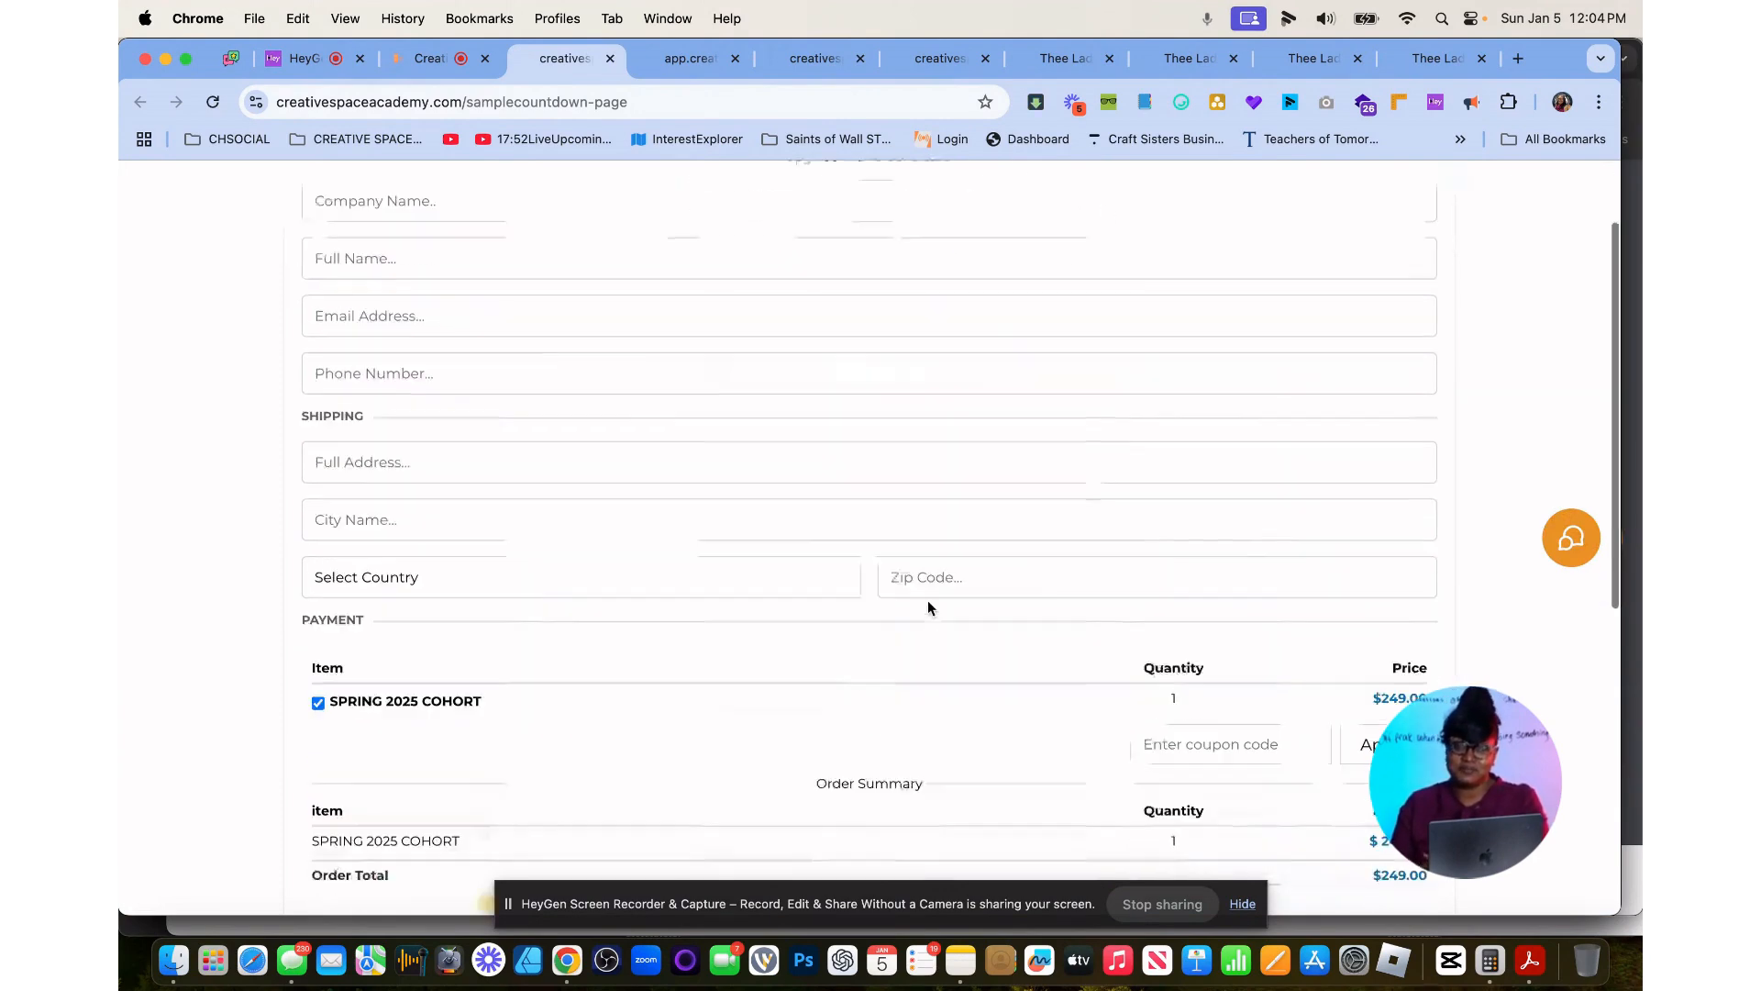
scroll(928, 600, up, 3)
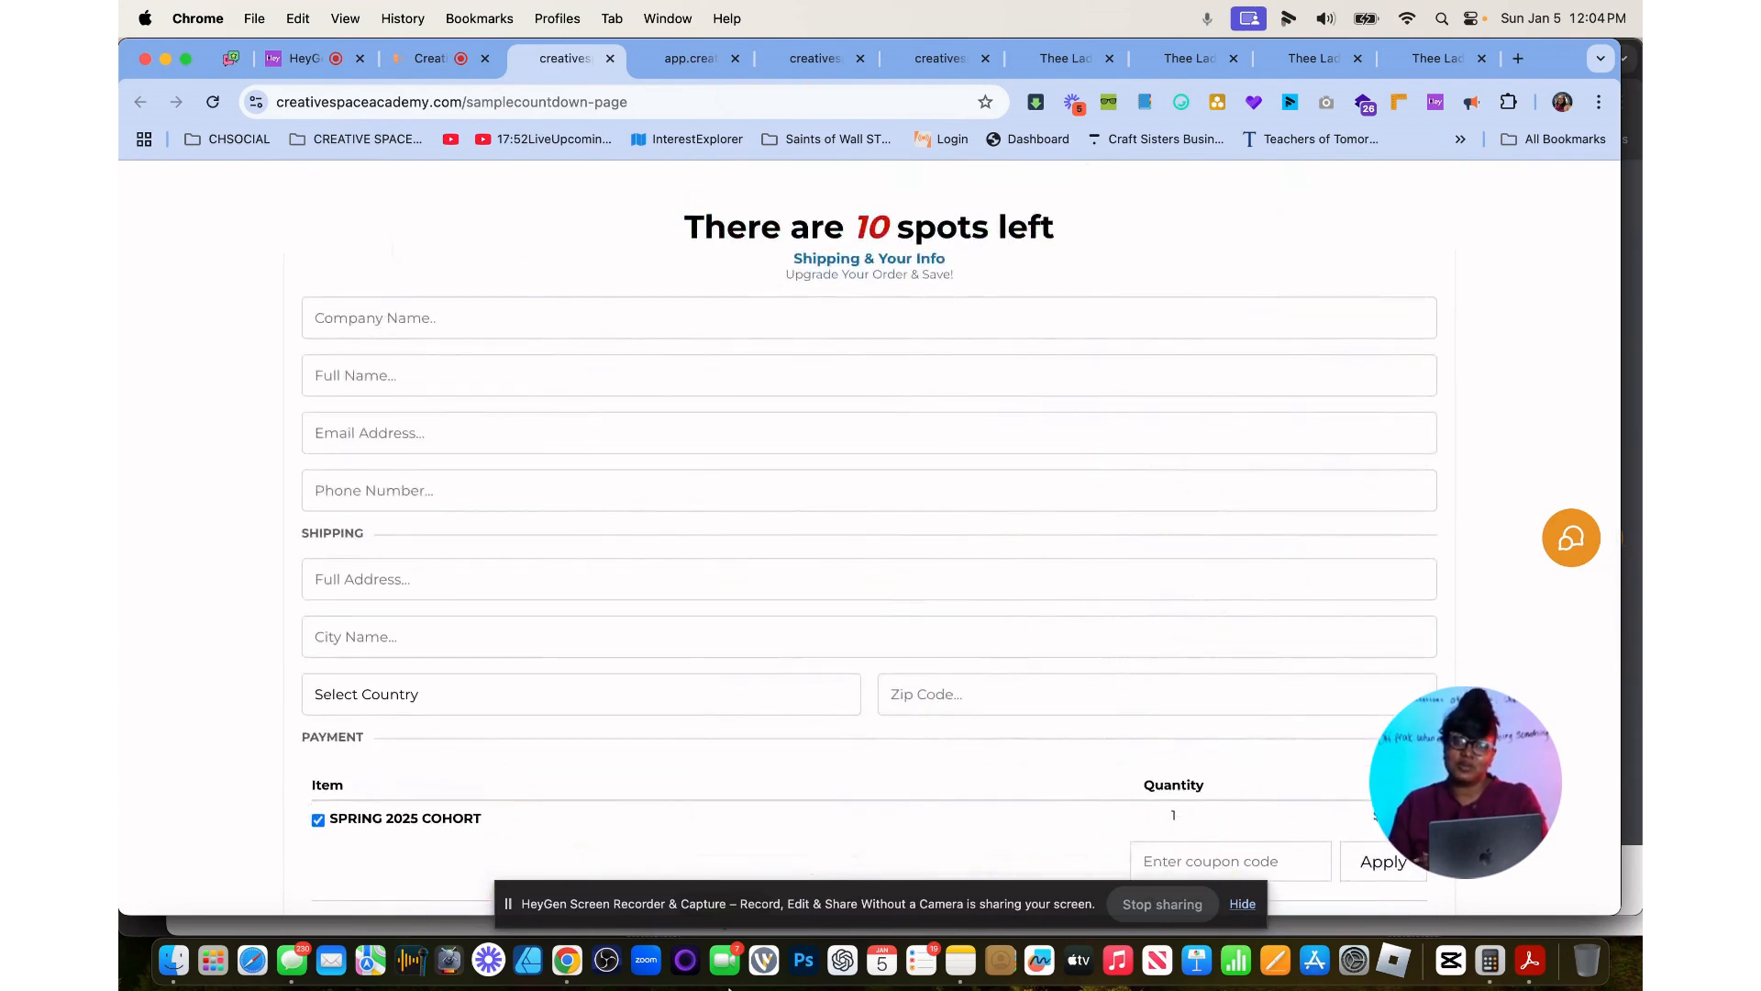
Leave the page editor, go to the account's contacts and search them by the test contact's full name.
click(429, 60)
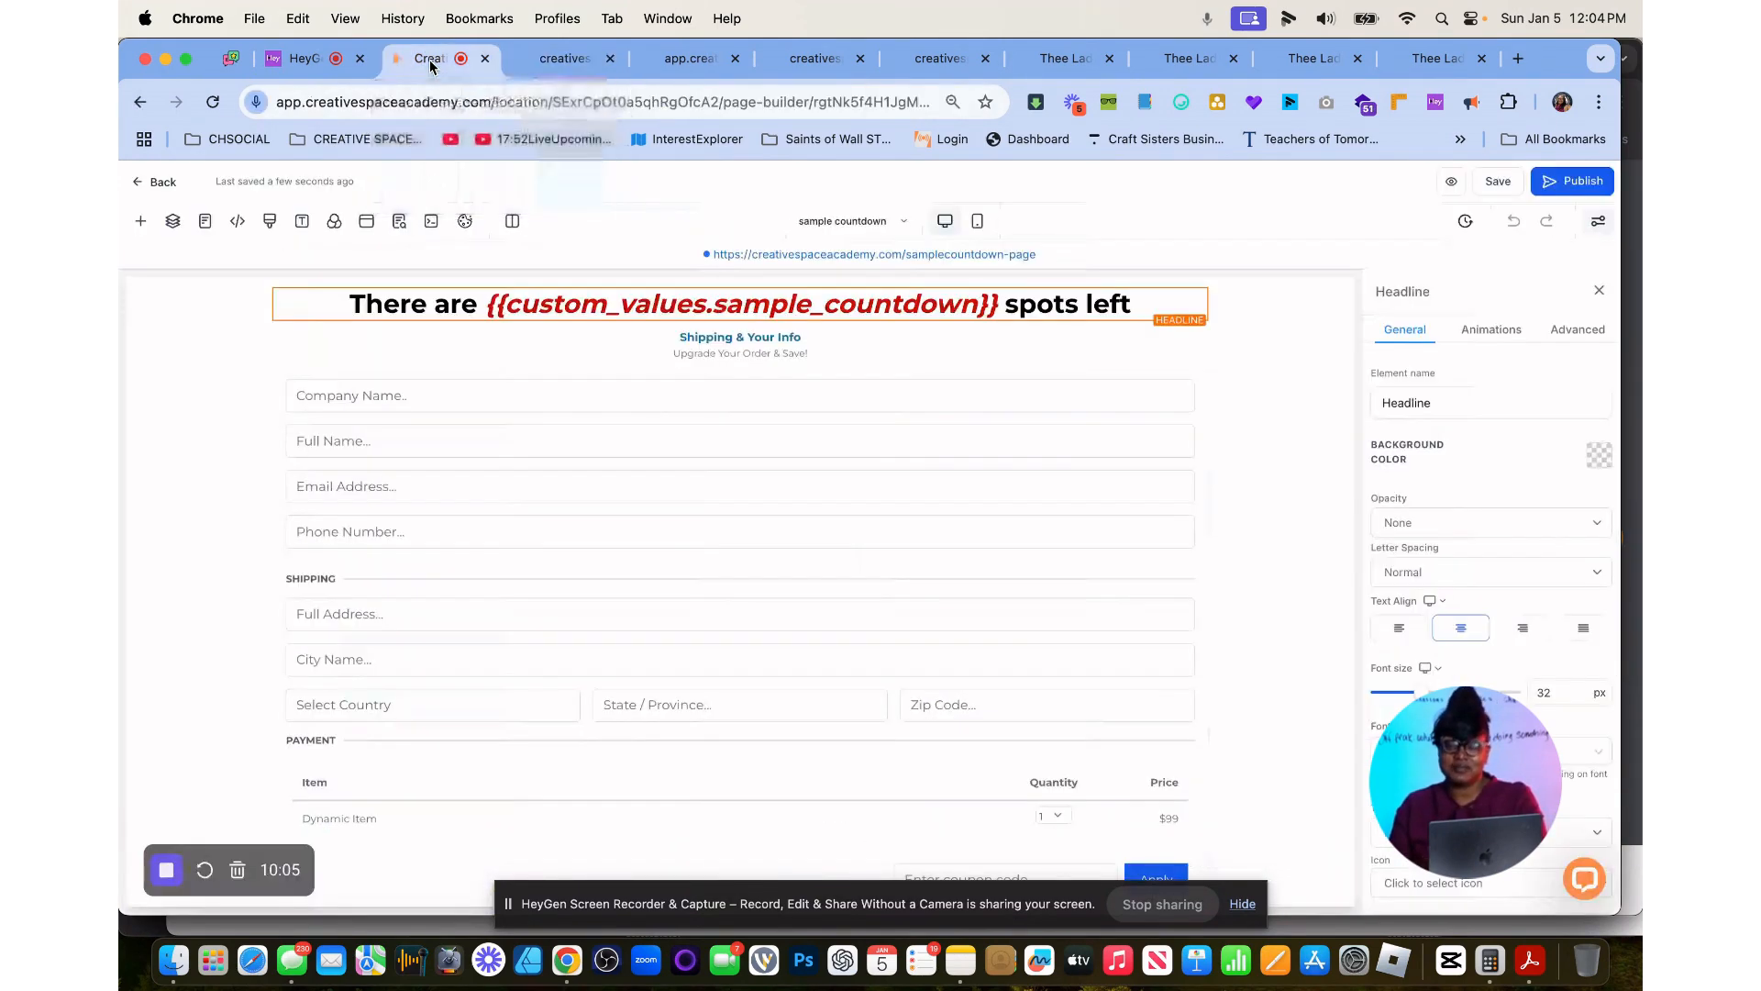
click(144, 185)
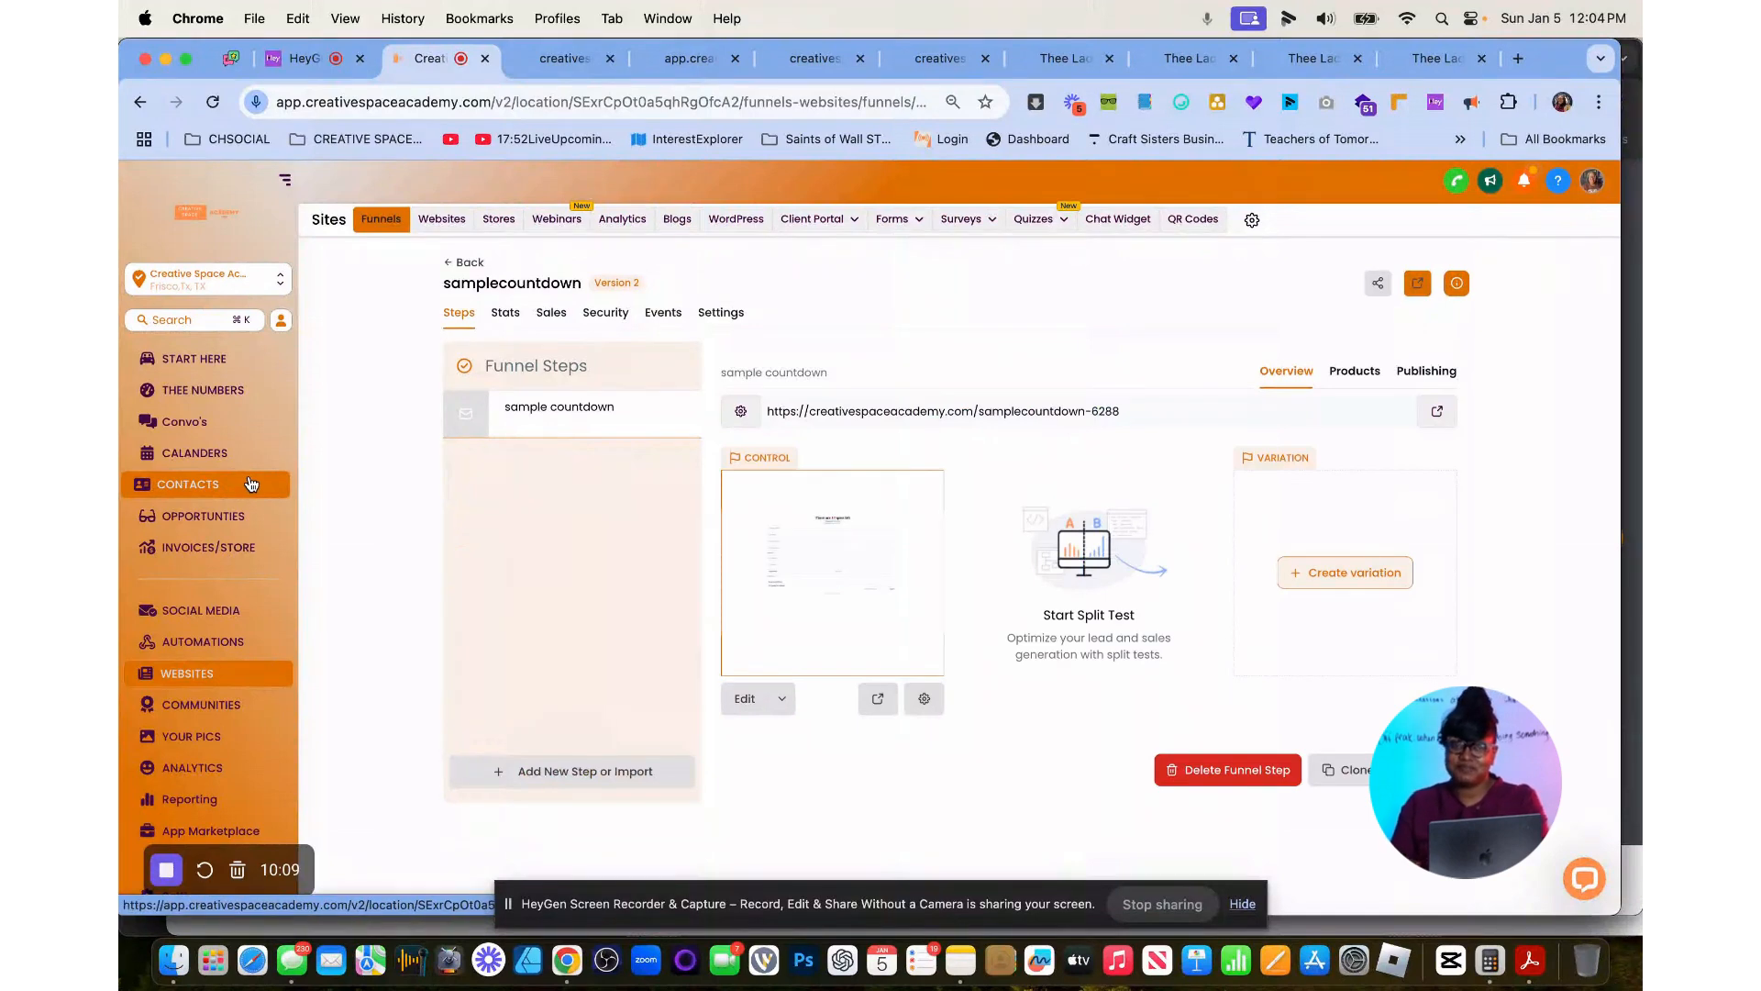
click(243, 486)
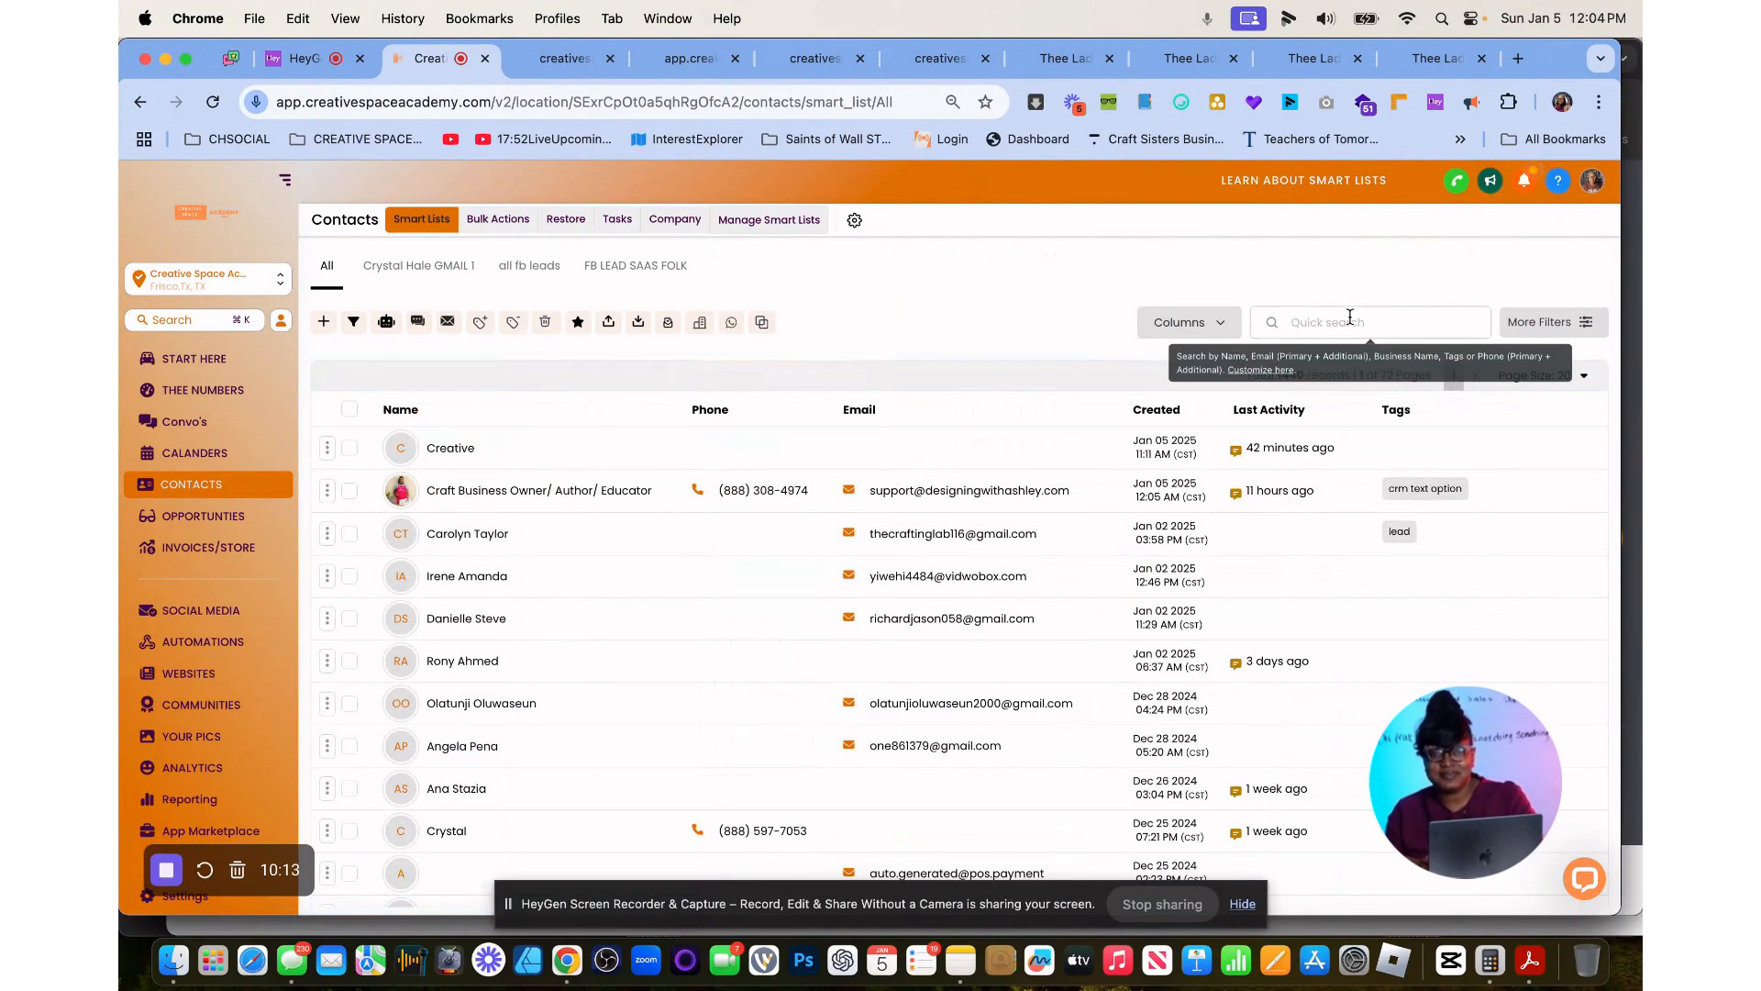
click(1350, 317)
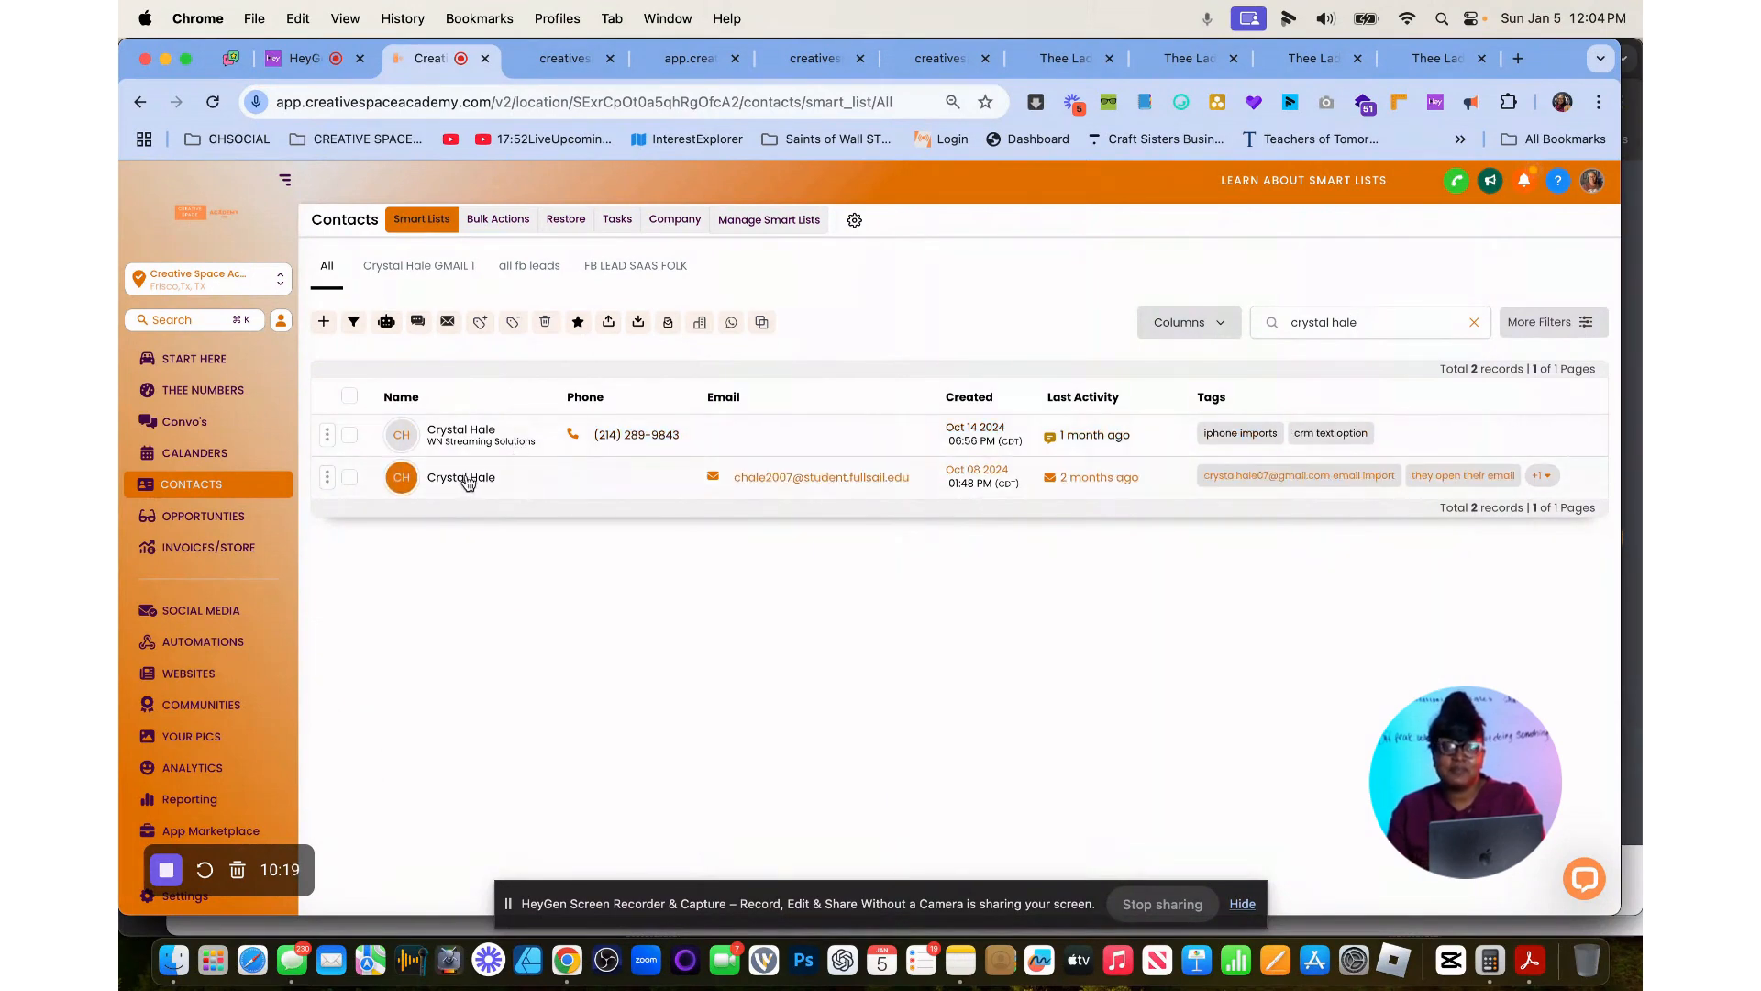
Search the contacts by the test contact's phone number instead and open the matching record's details.
drag(1363, 322, 1182, 319)
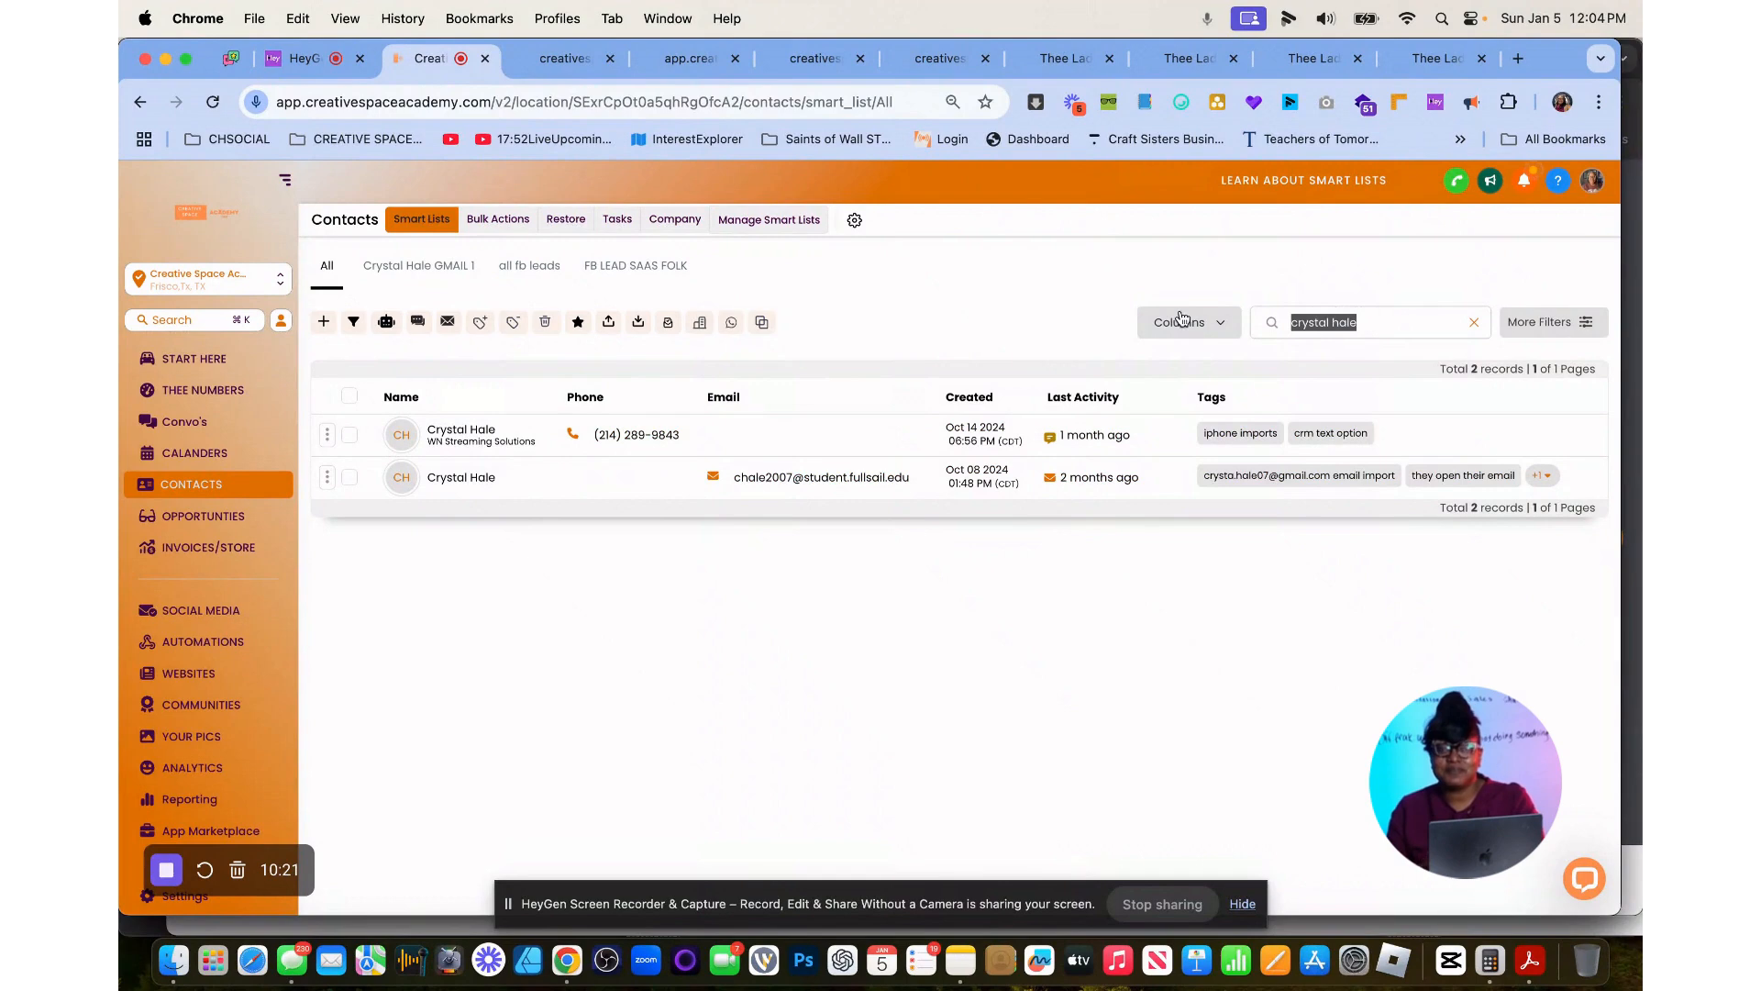
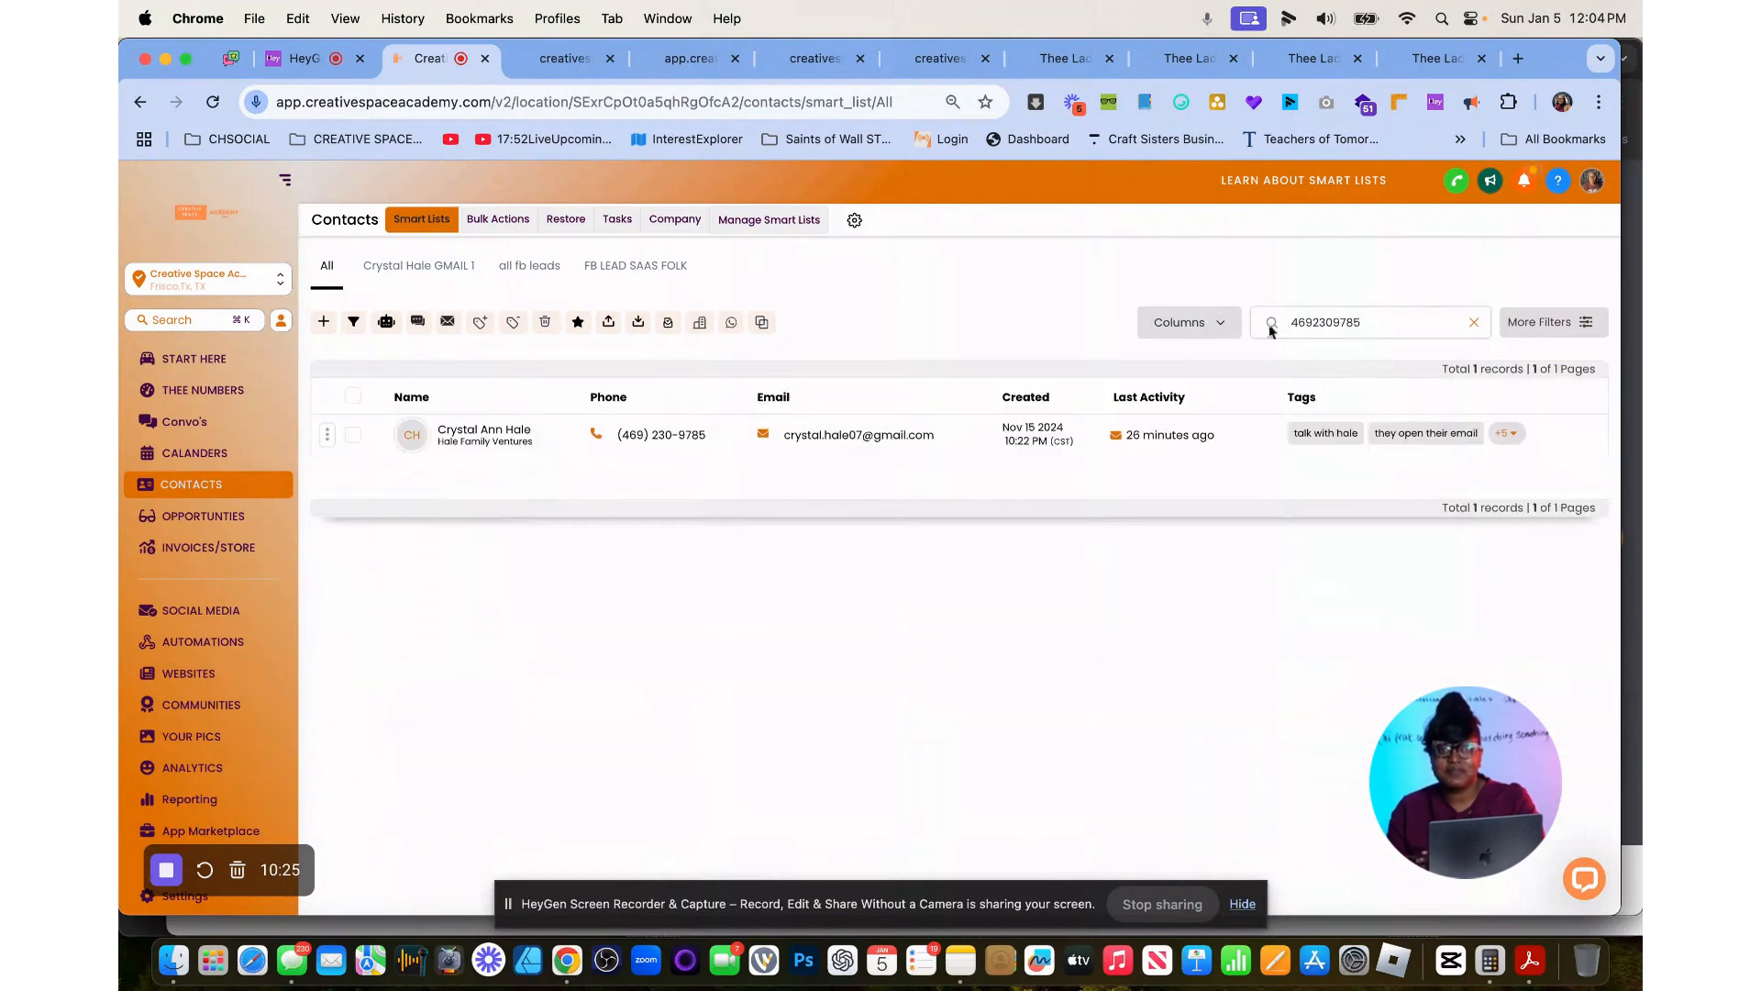
click(469, 445)
scroll(459, 677, down, 10)
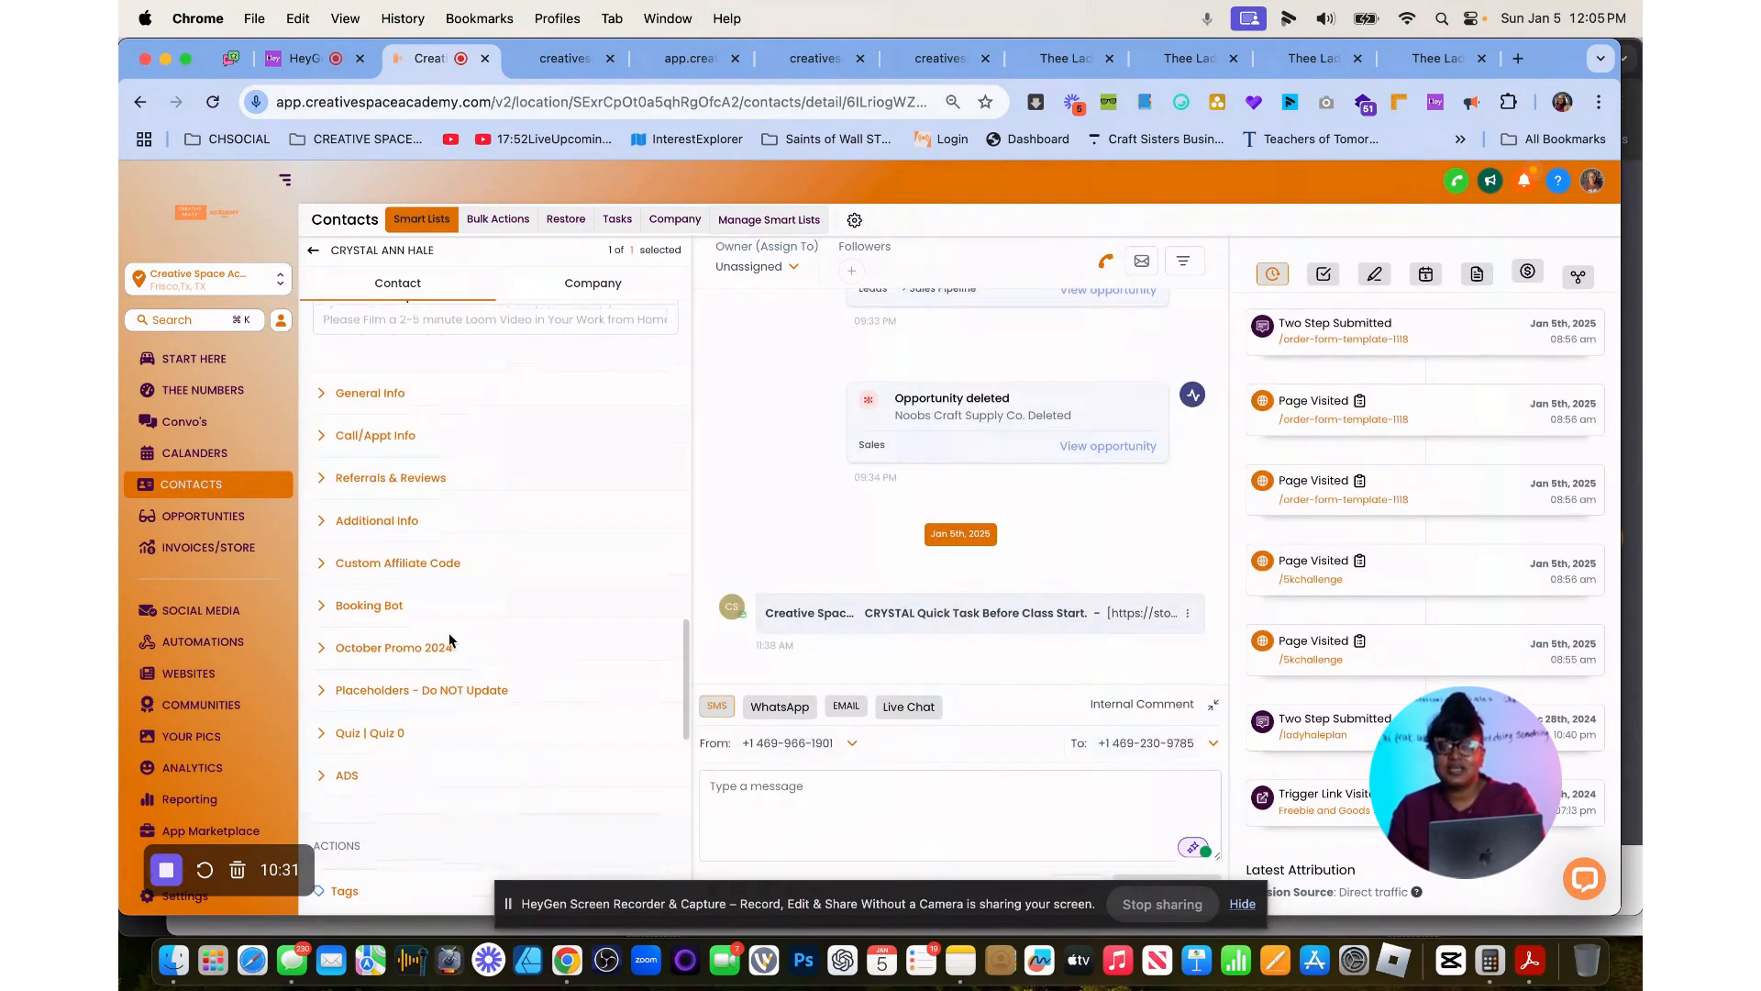
Add the test contact to the sample countdown workflow with the event start date set to Sun, Jan 5, 2025 12:05 PM.
scroll(490, 644, down, 5)
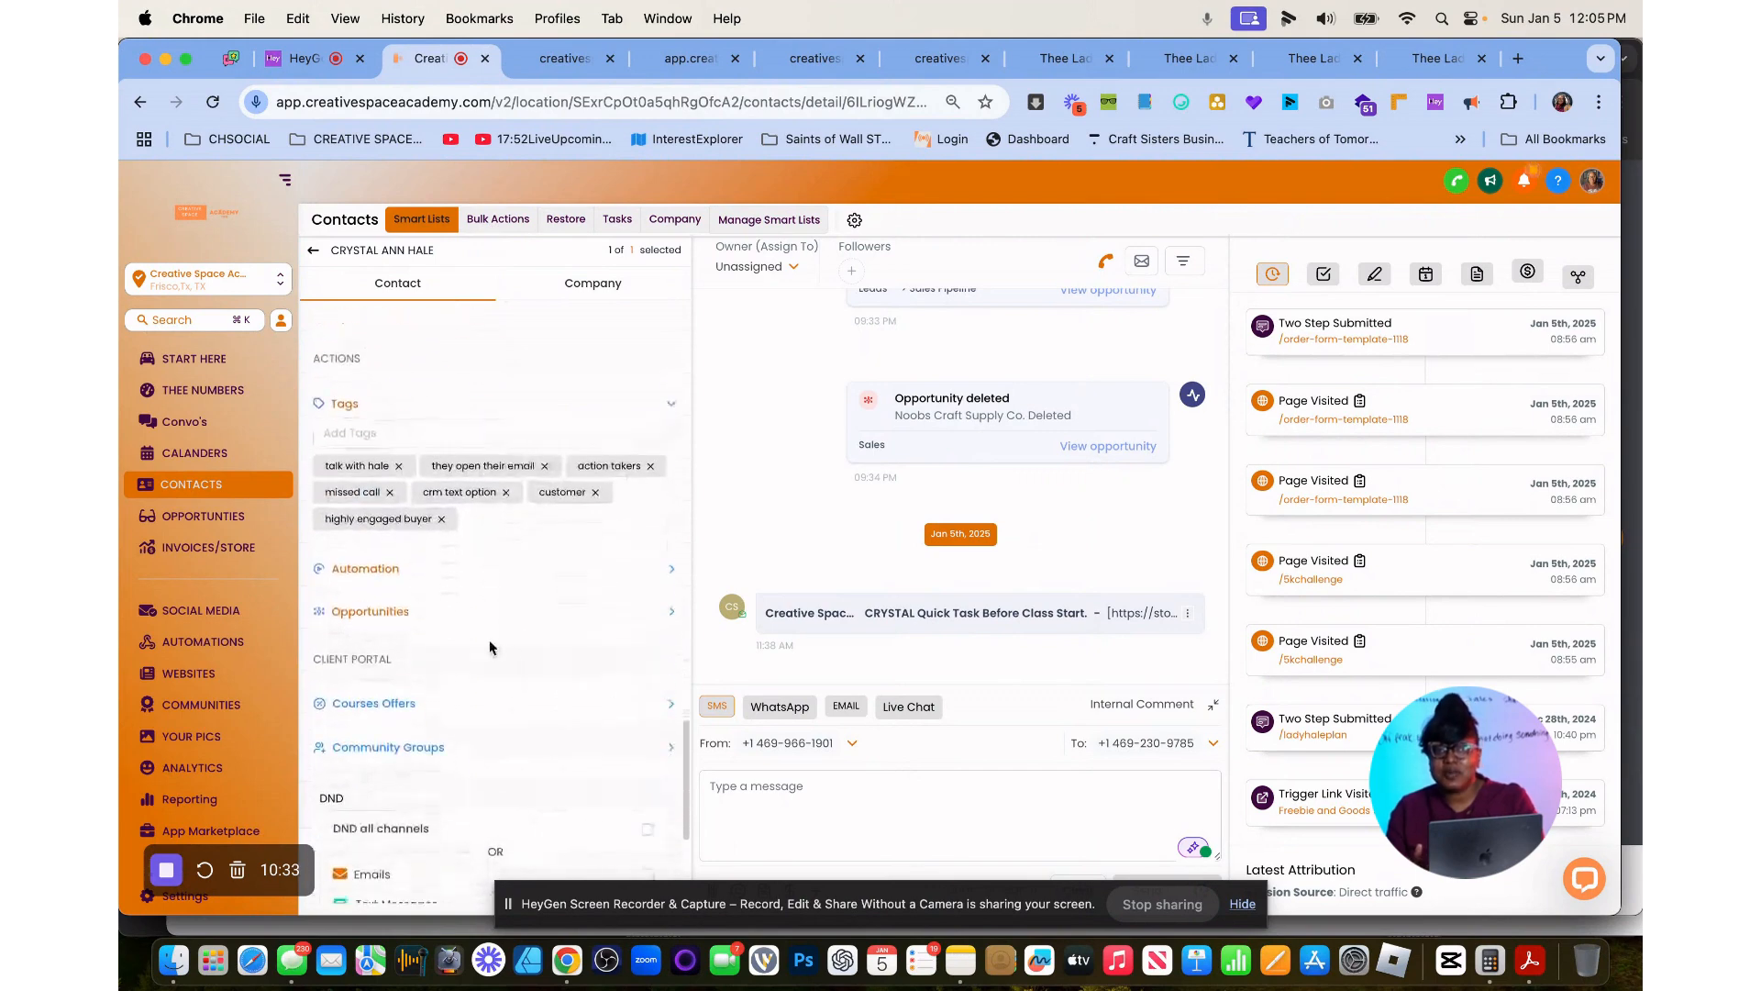
click(425, 529)
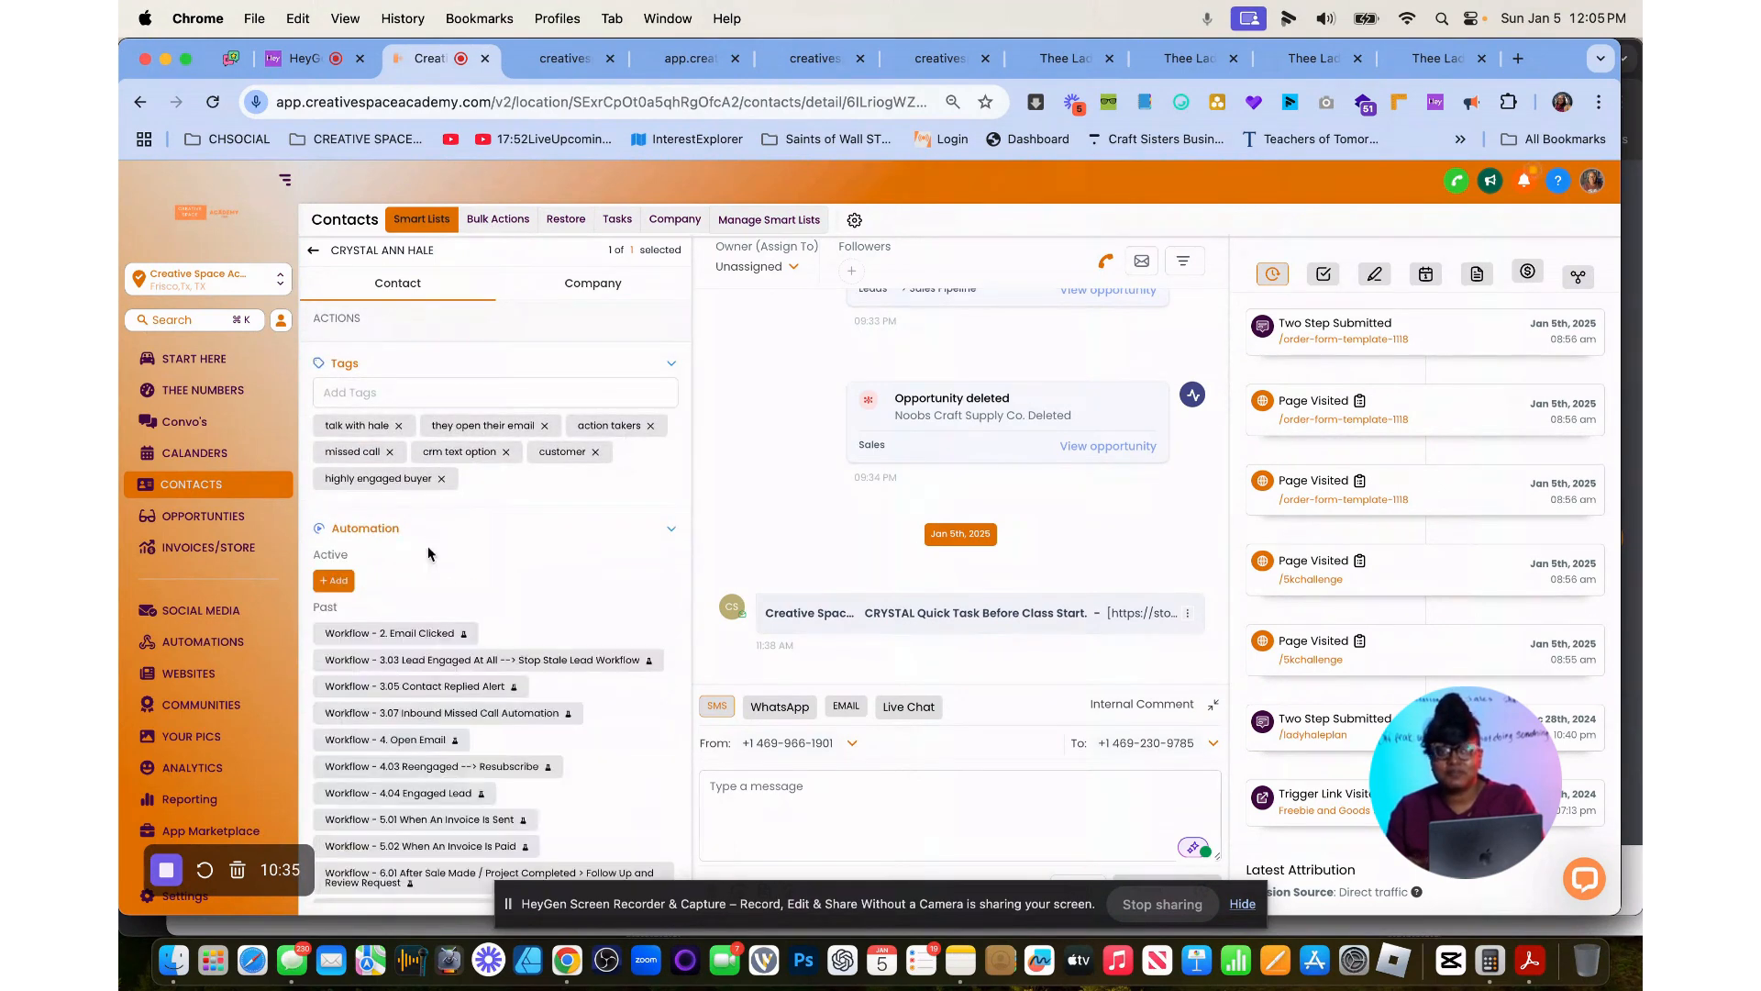
click(335, 580)
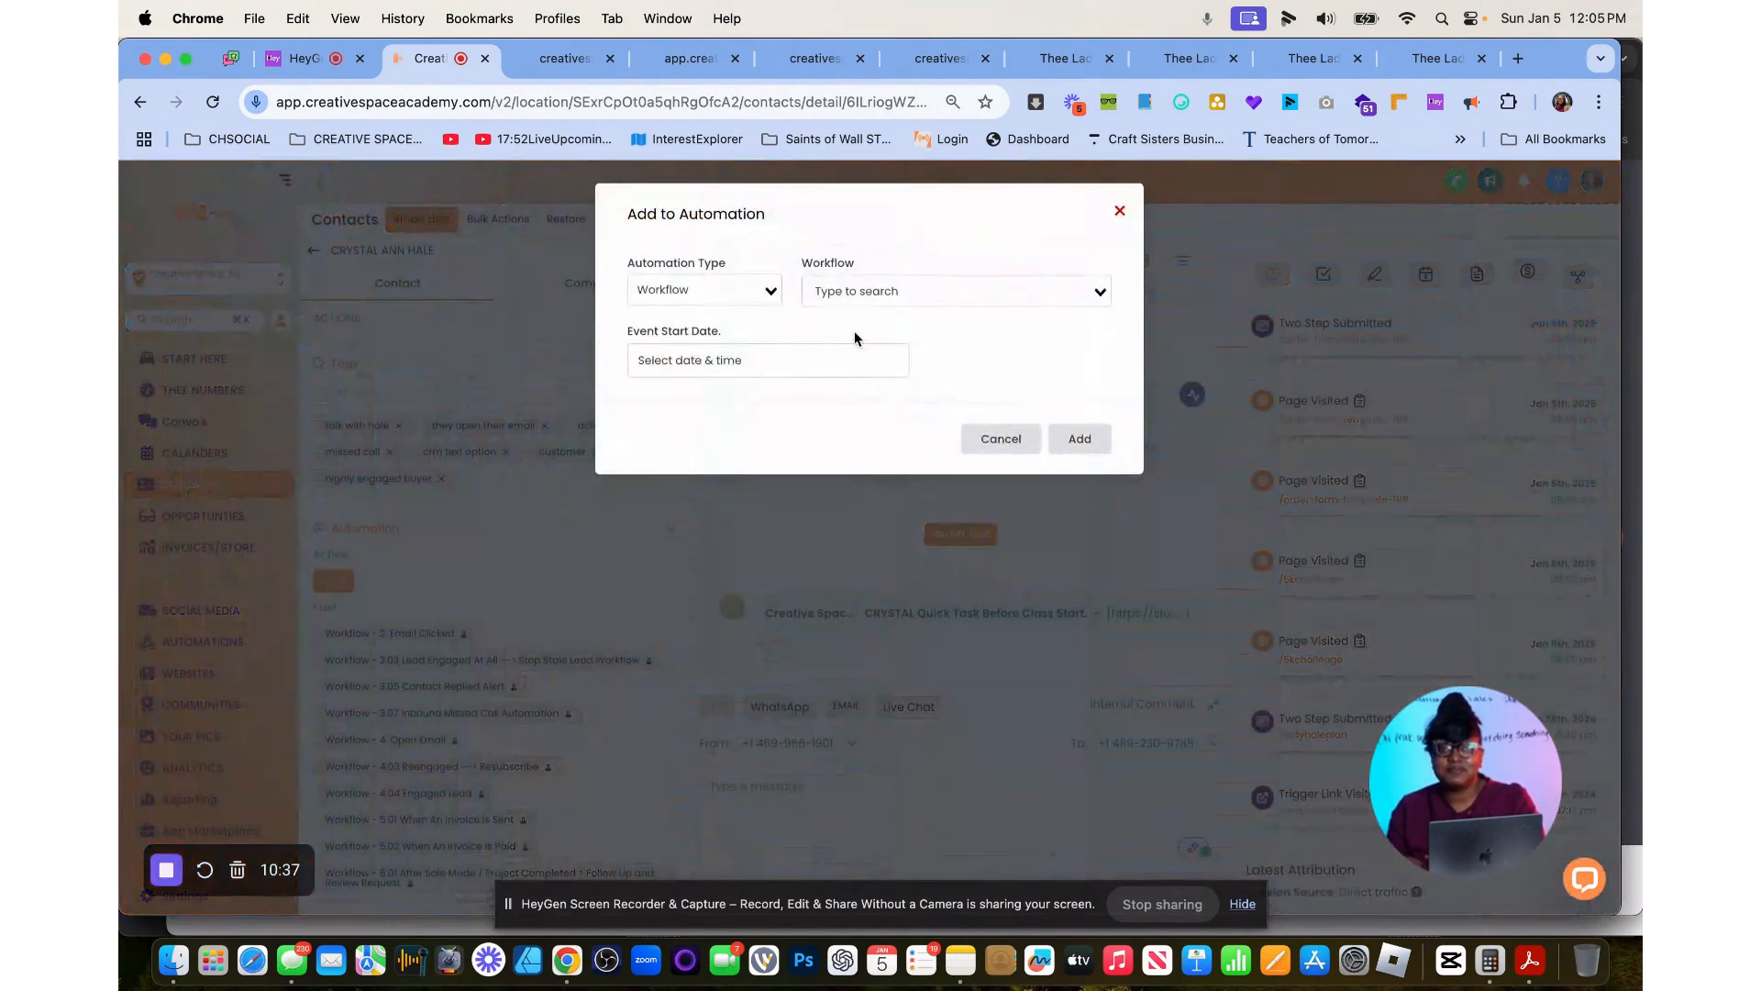
click(842, 292)
text(s)
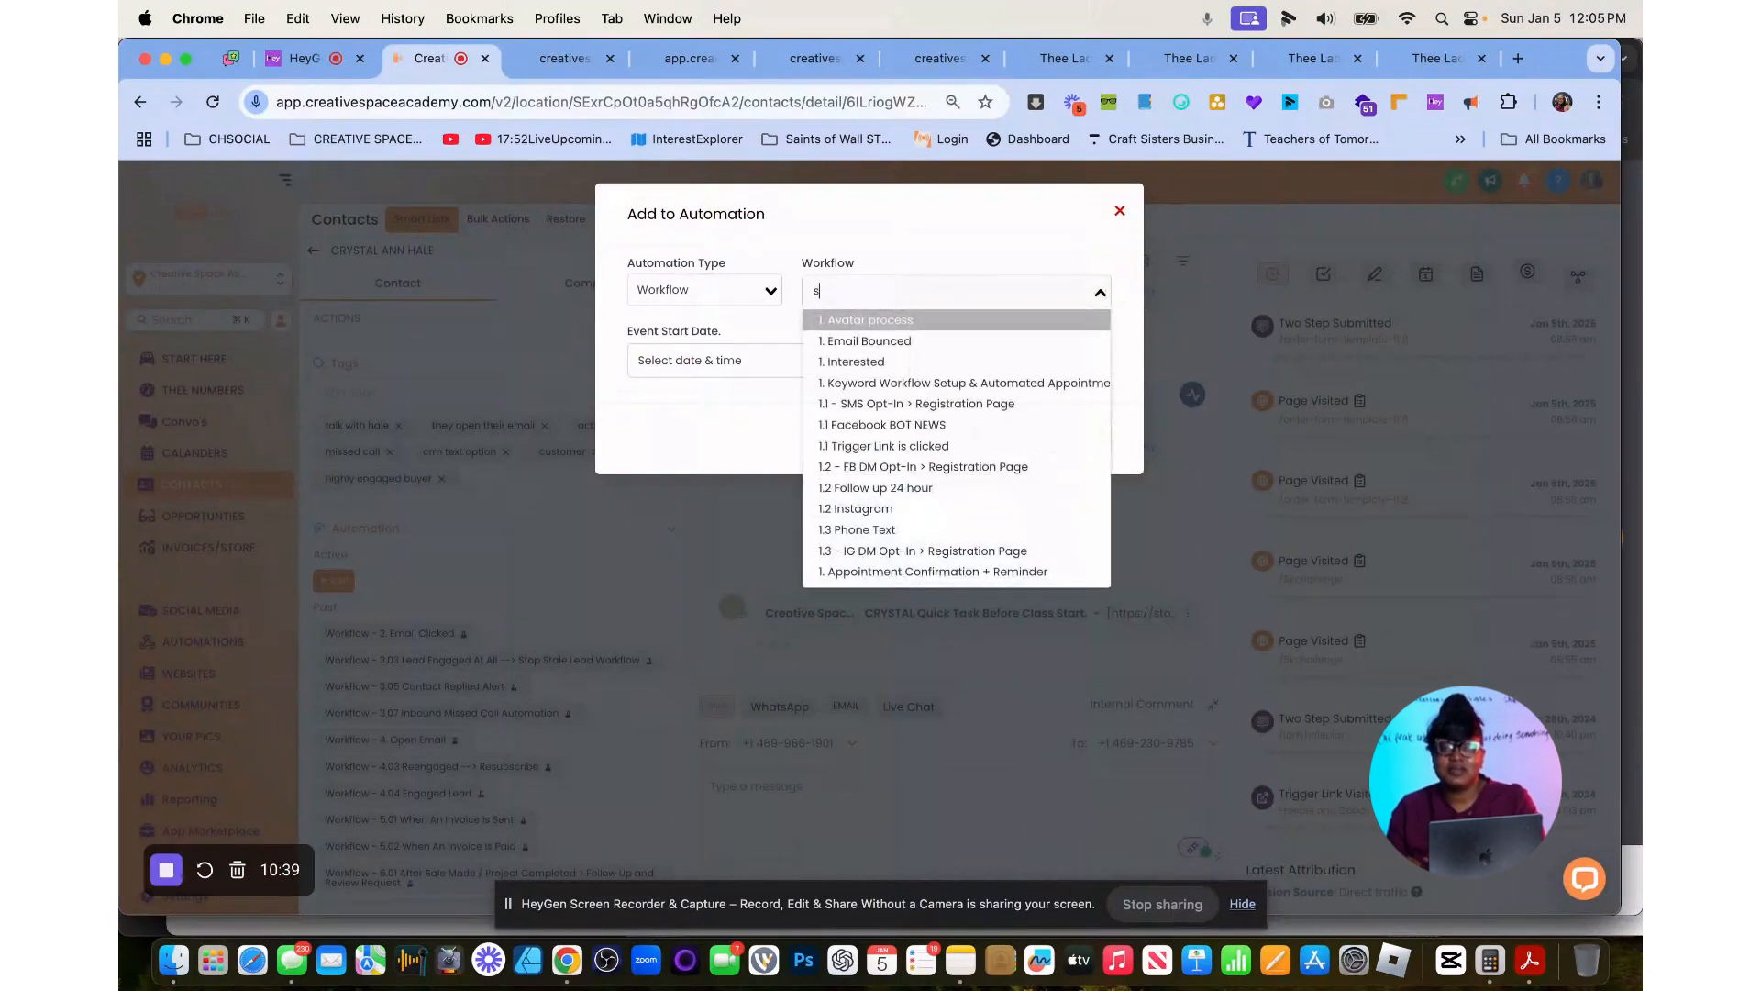
text(ample)
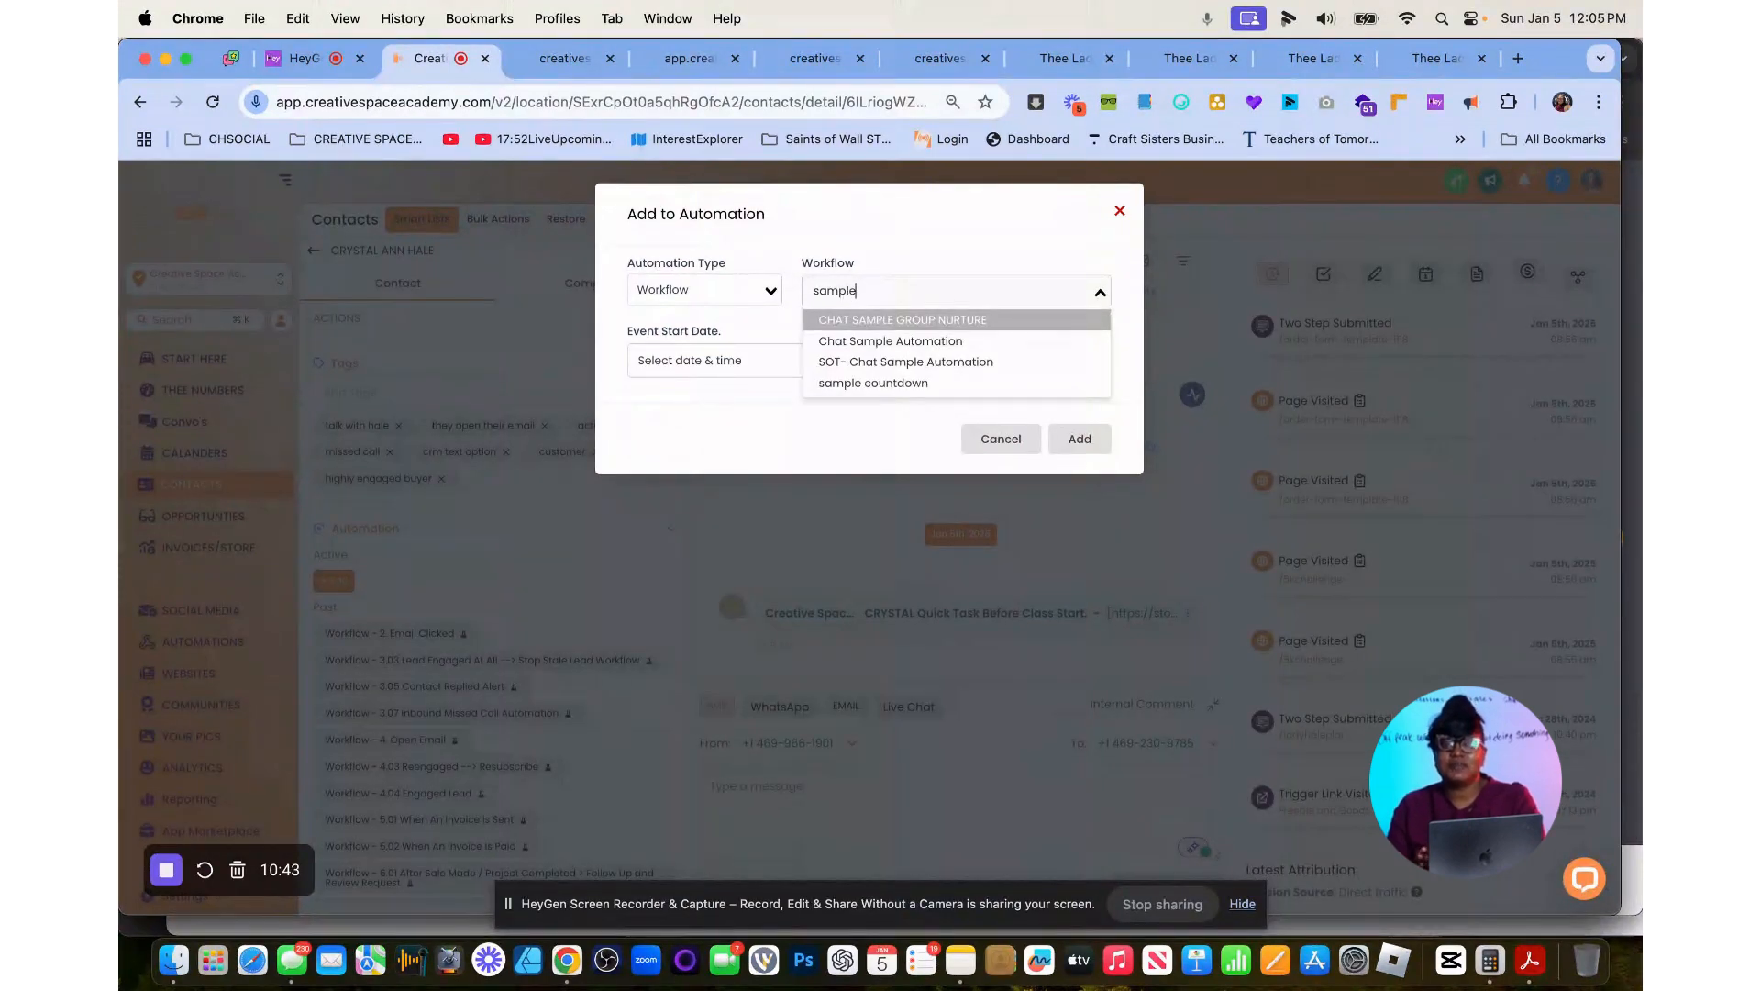
click(882, 383)
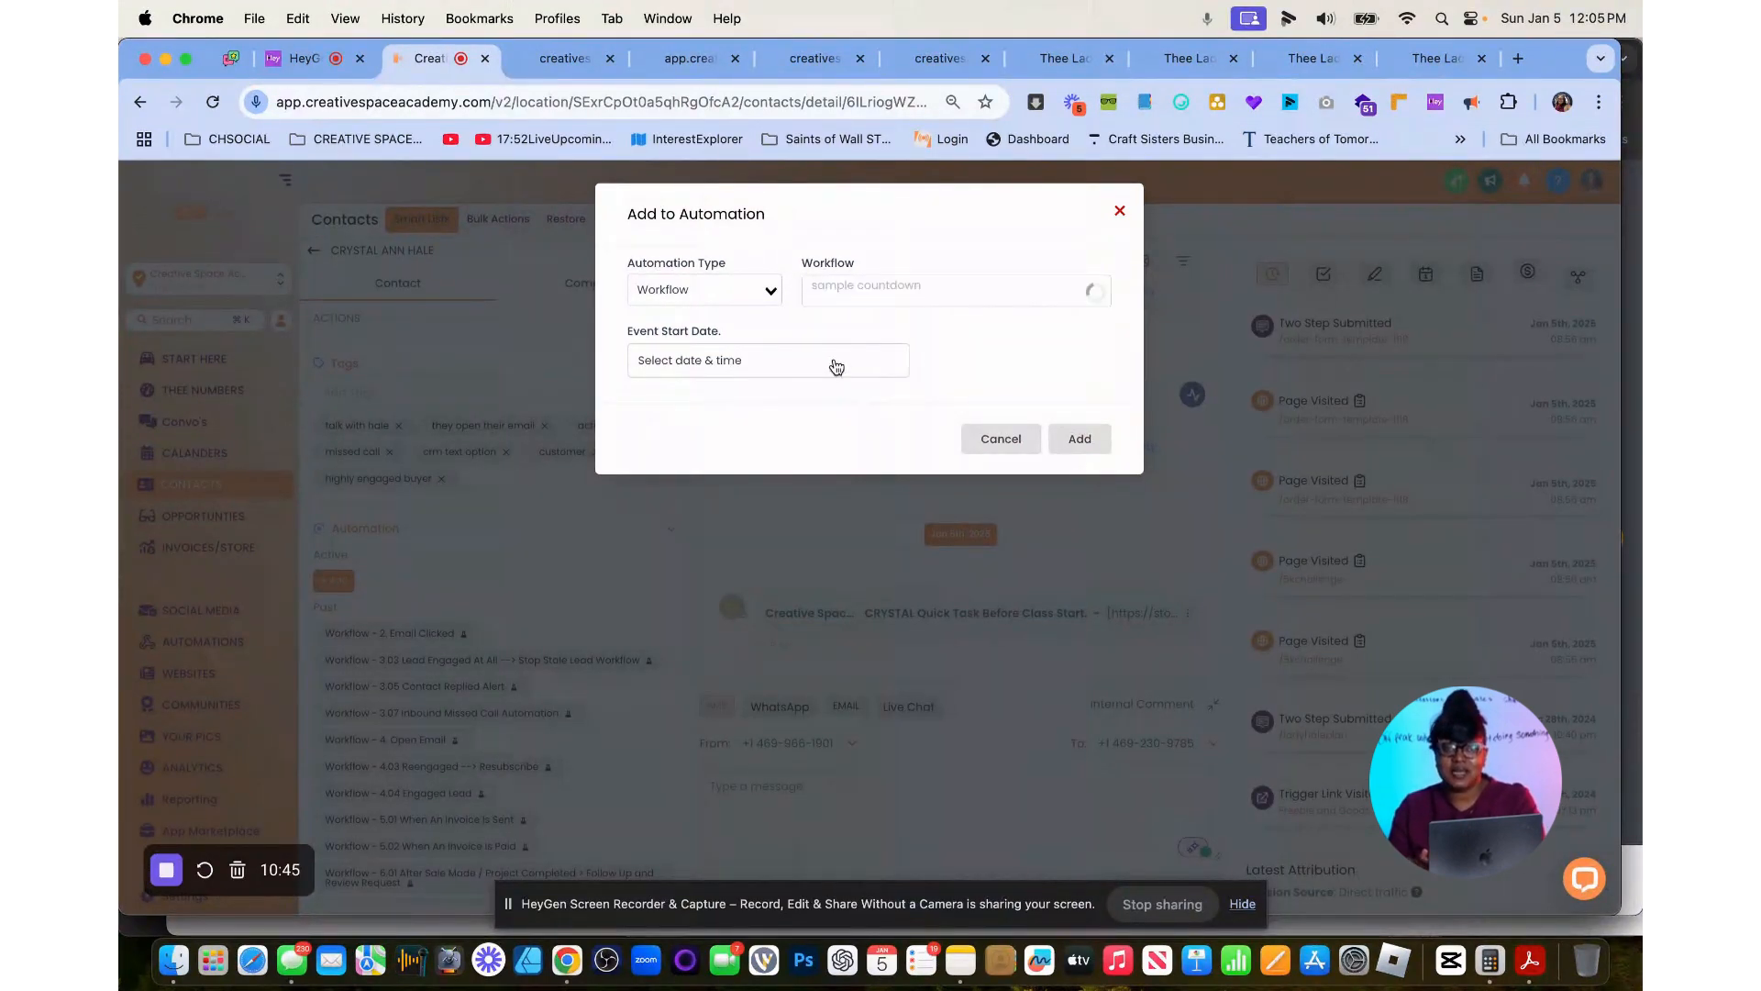
click(835, 366)
click(870, 693)
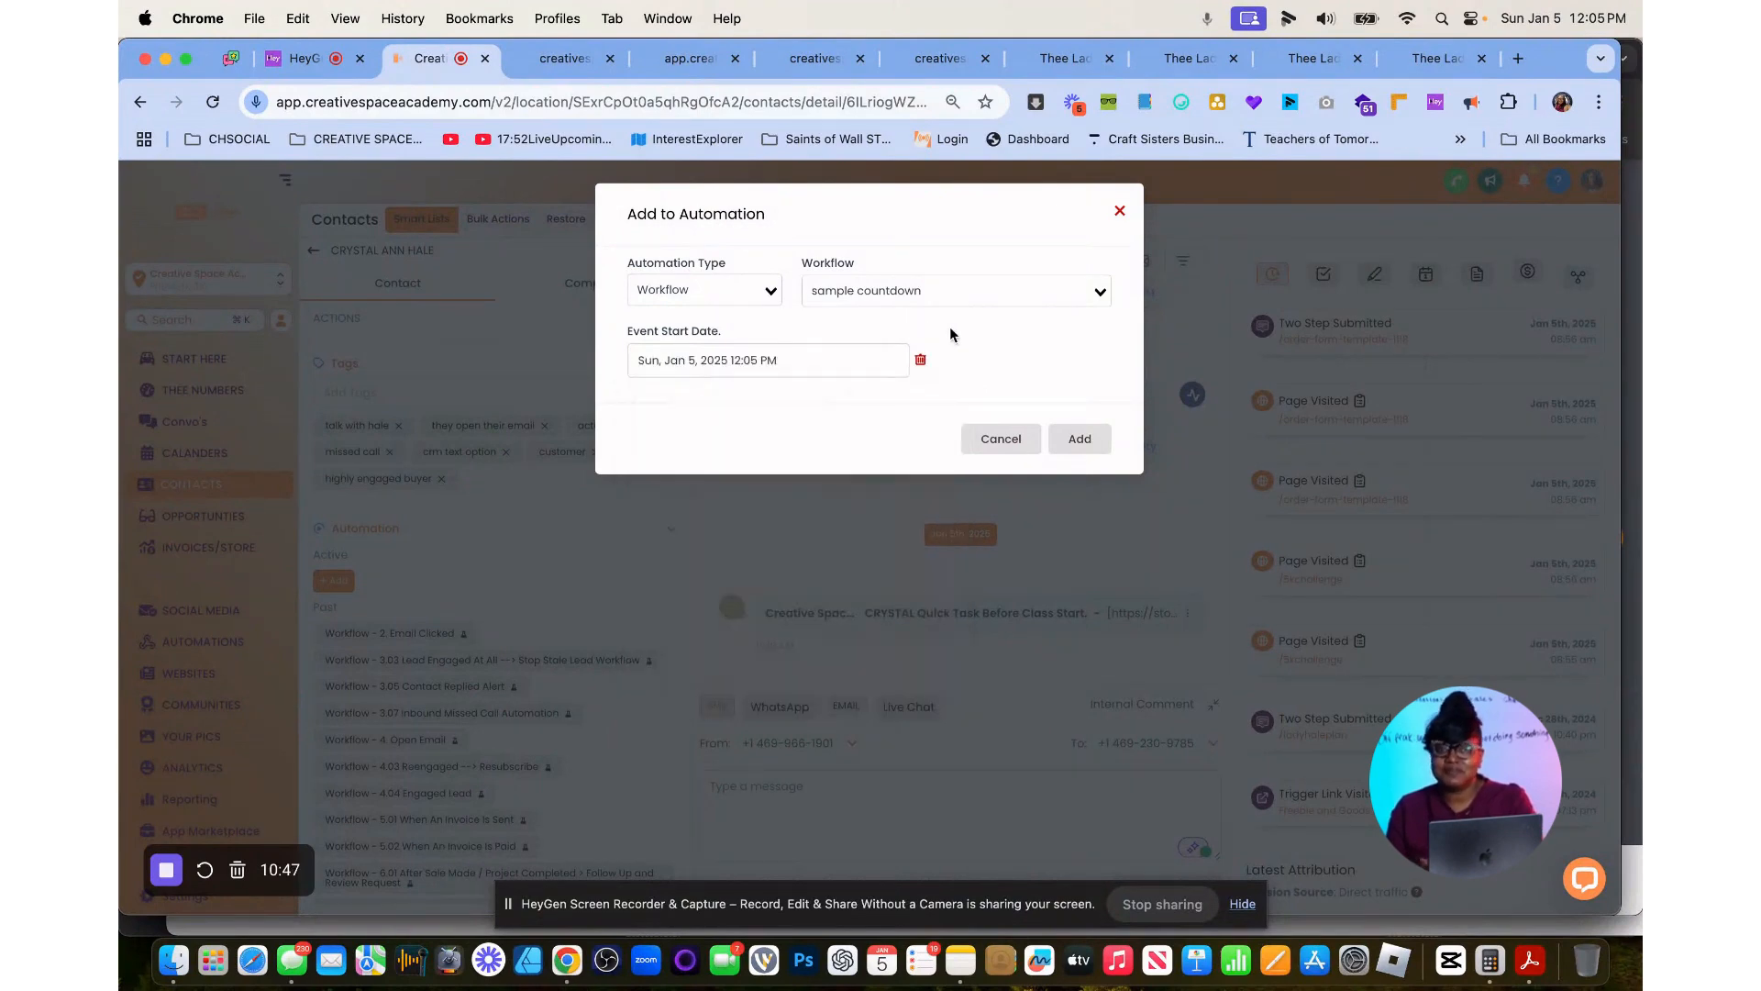
click(1087, 438)
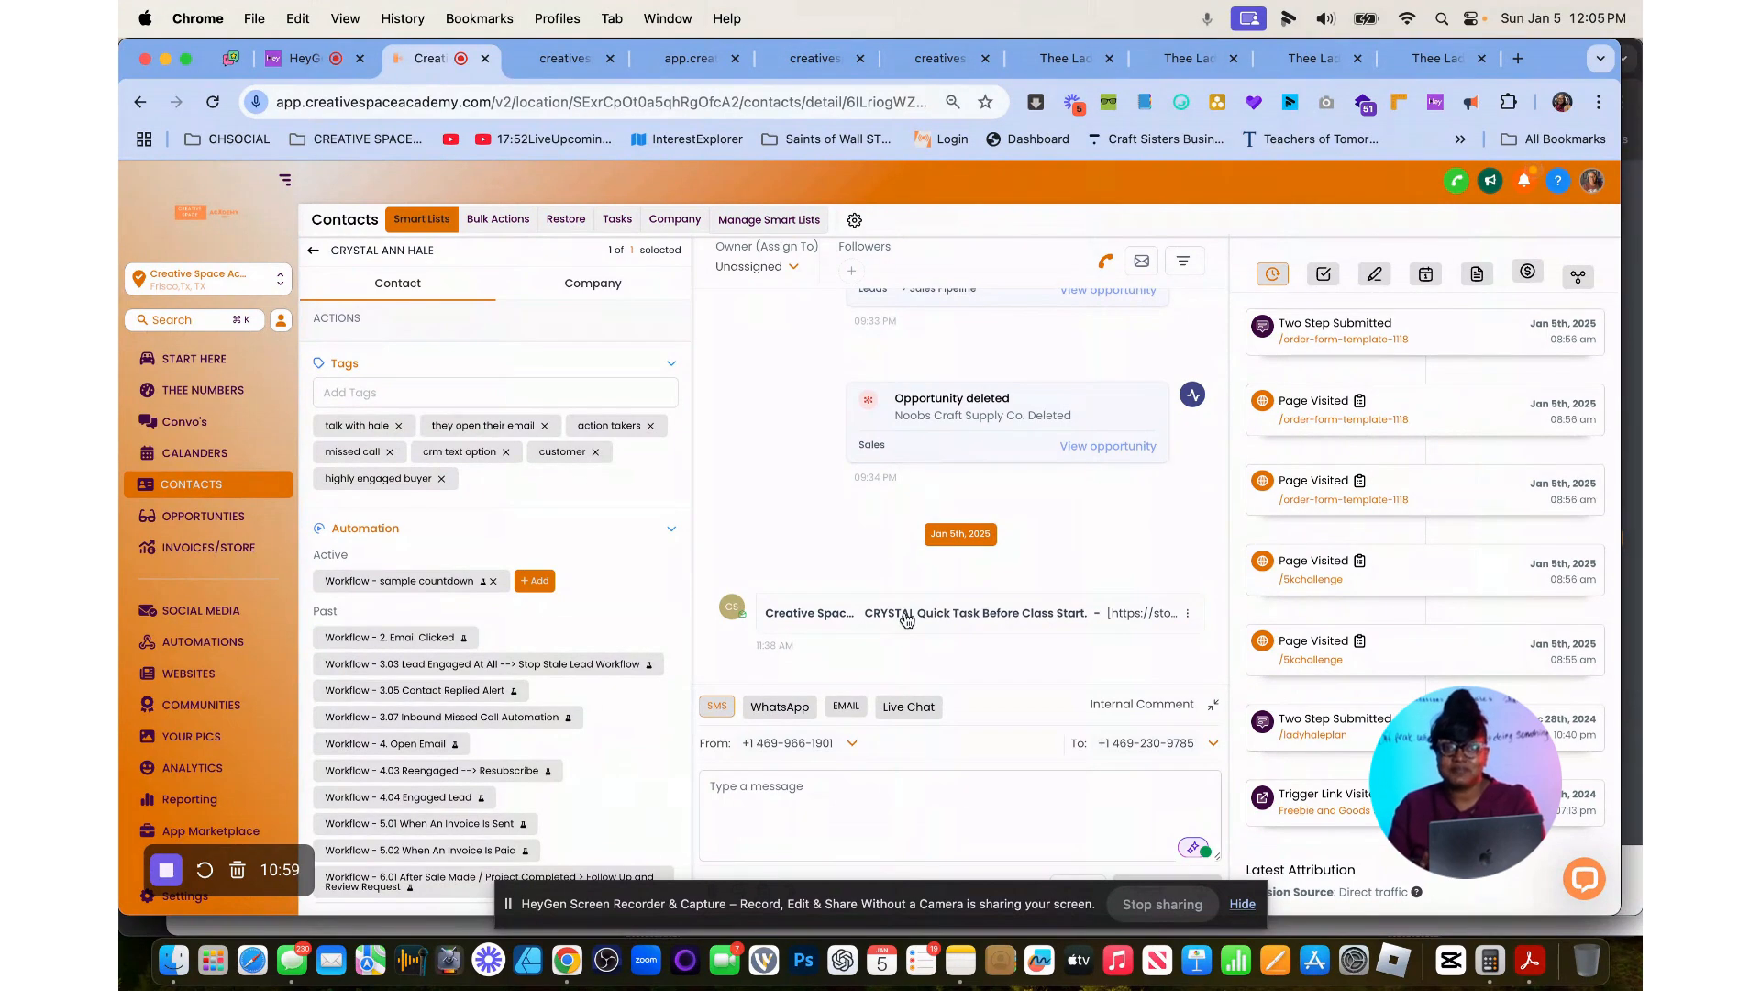
Check the remaining-spots headline on the live samplecountdown-page and return to the contact record.
drag(906, 622, 855, 531)
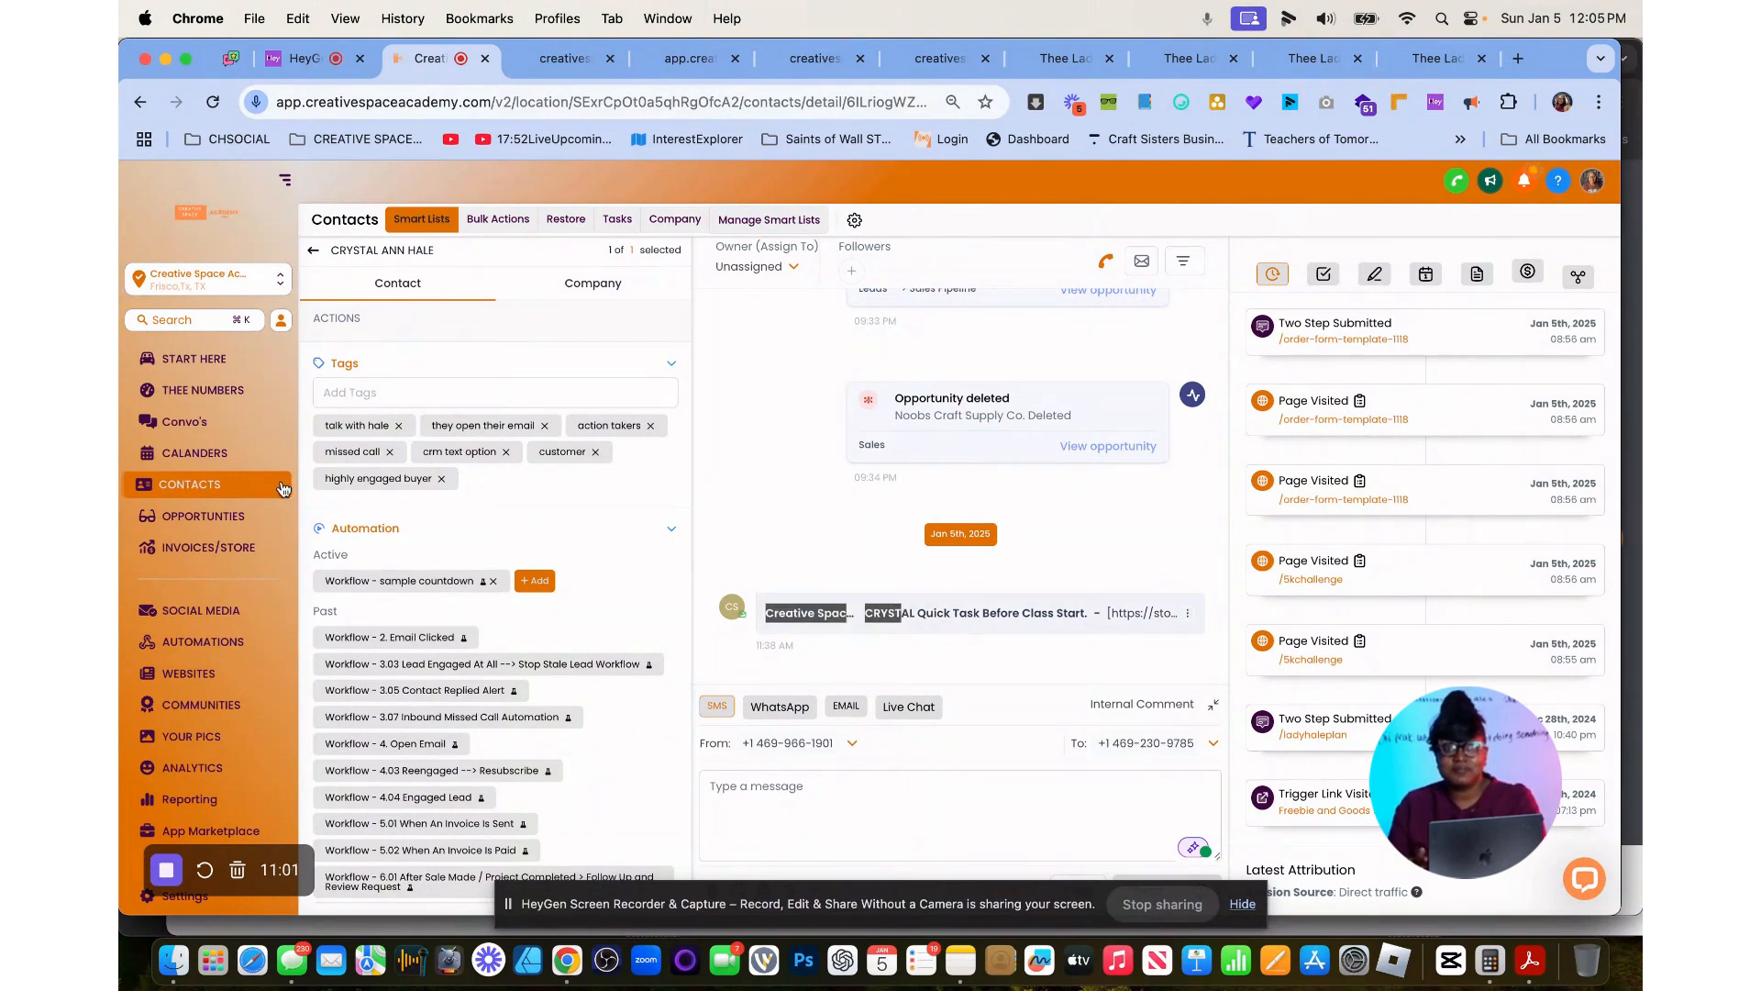
click(548, 53)
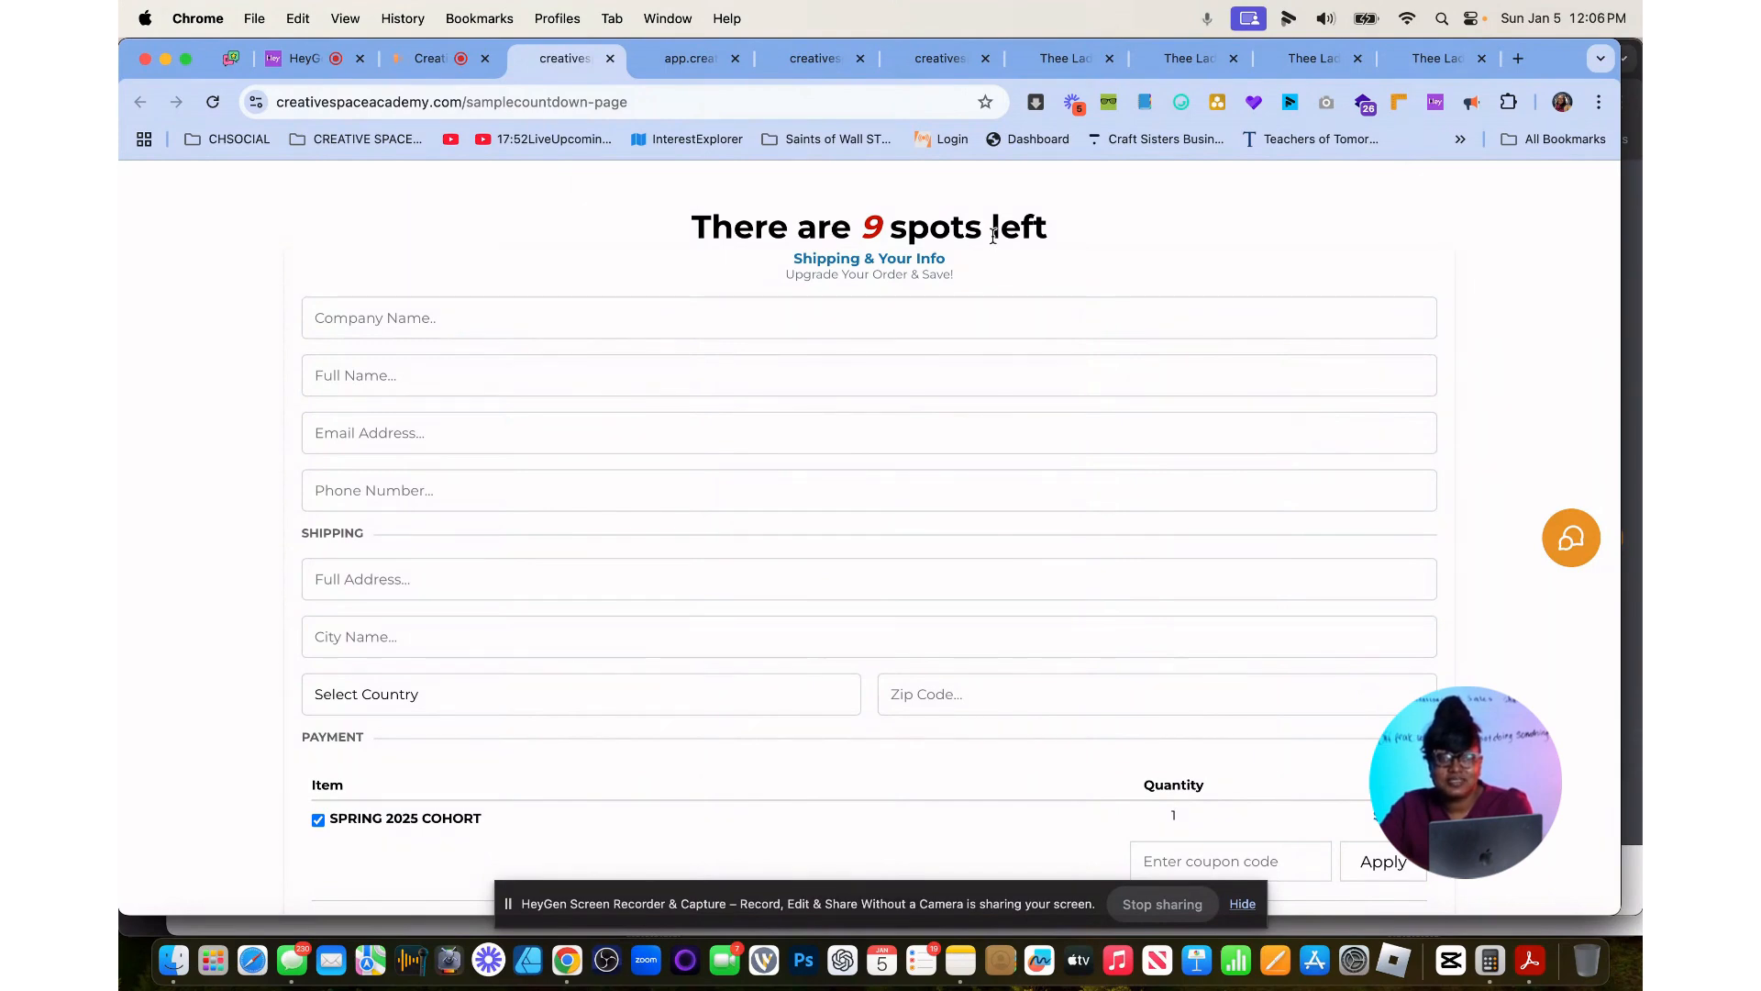
click(422, 60)
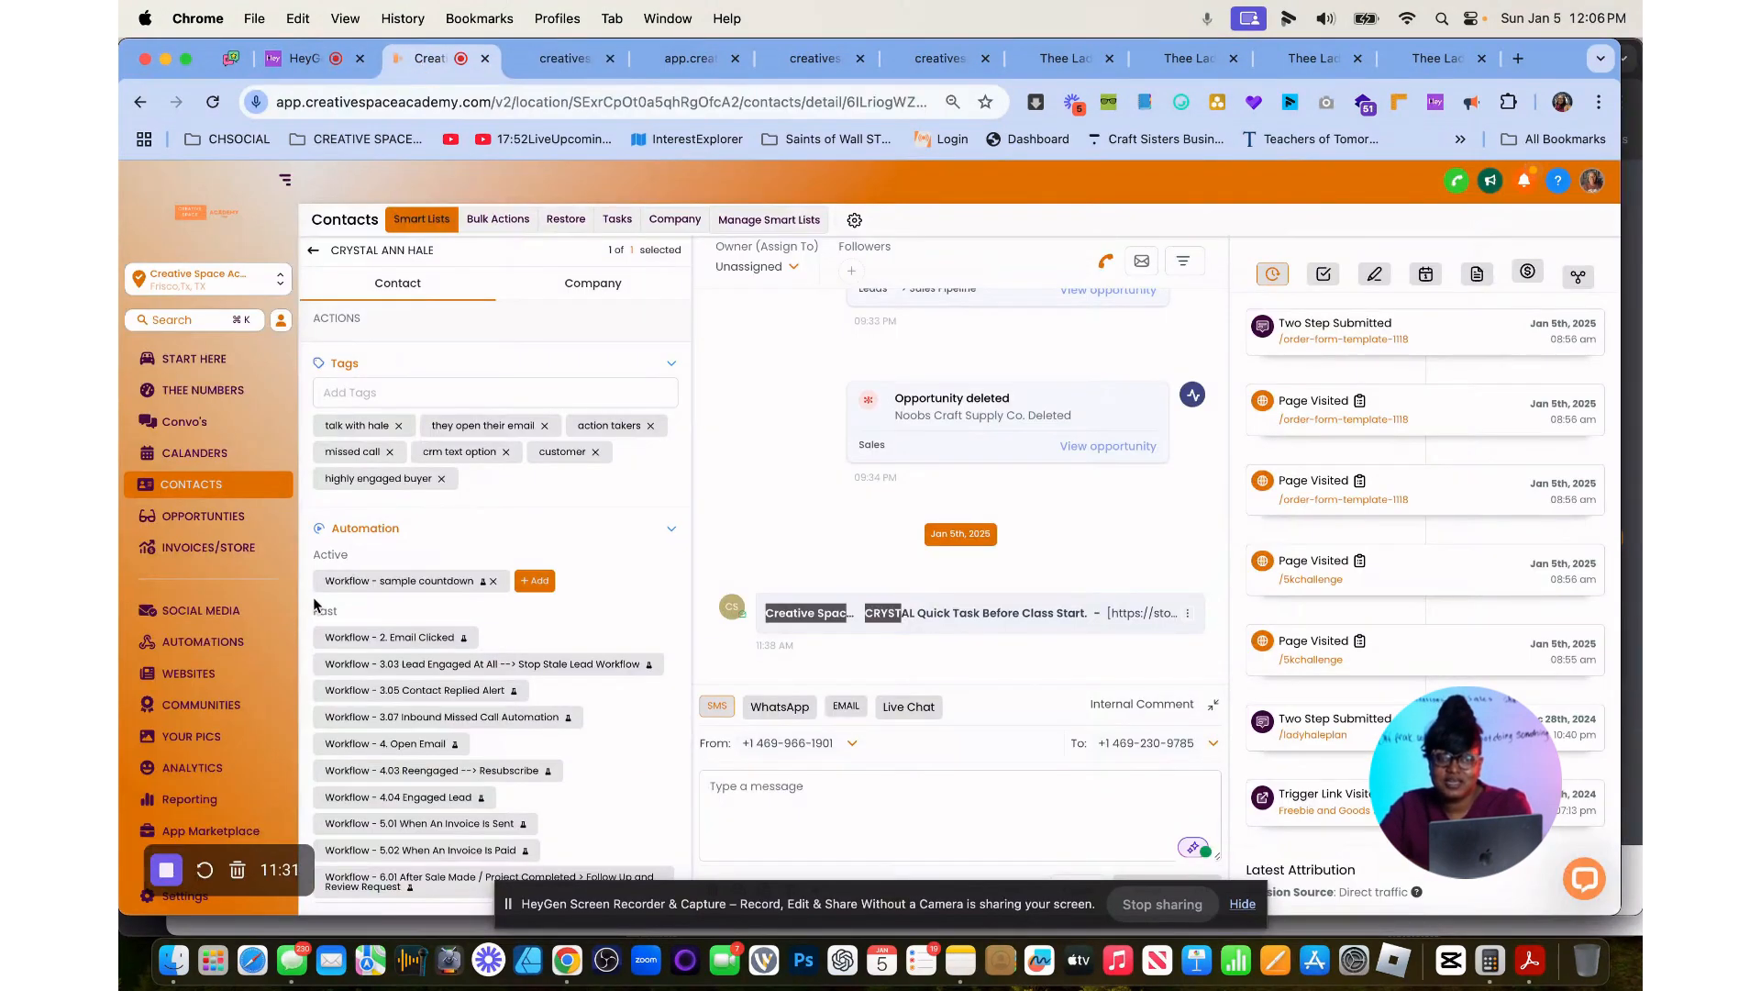
Open the account's custom values settings and search them for "sample".
scroll(266, 734, down, 5)
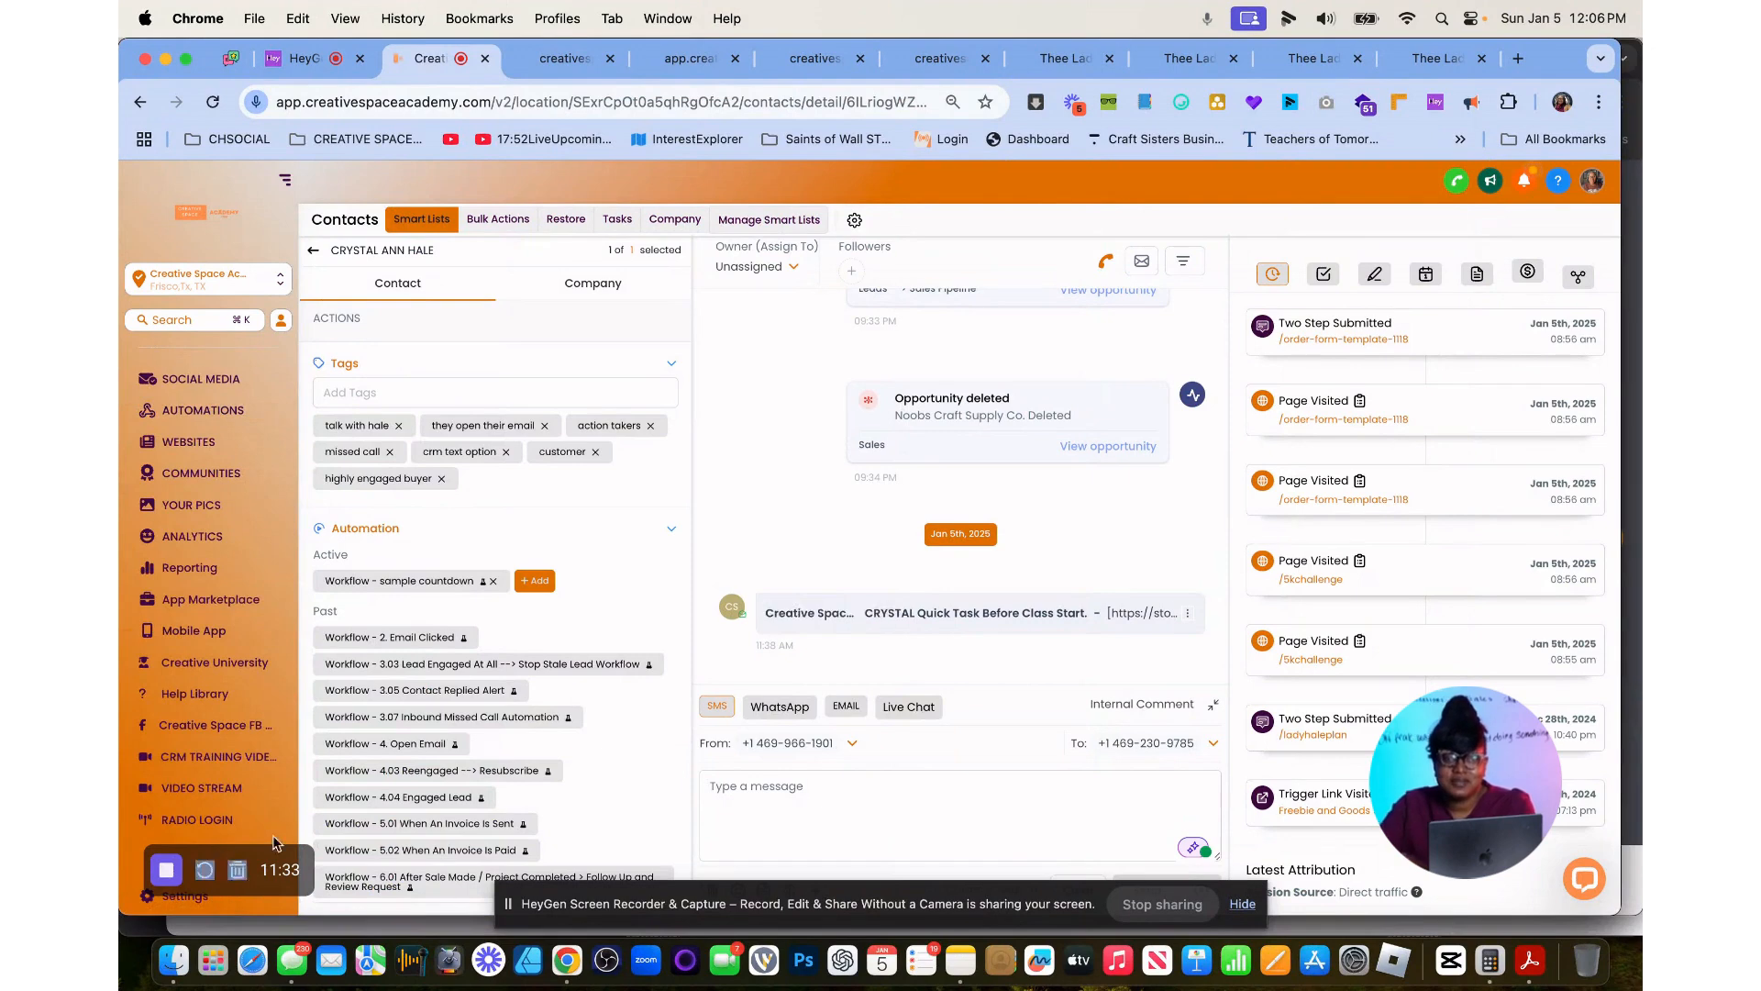
drag(278, 843, 122, 816)
click(154, 901)
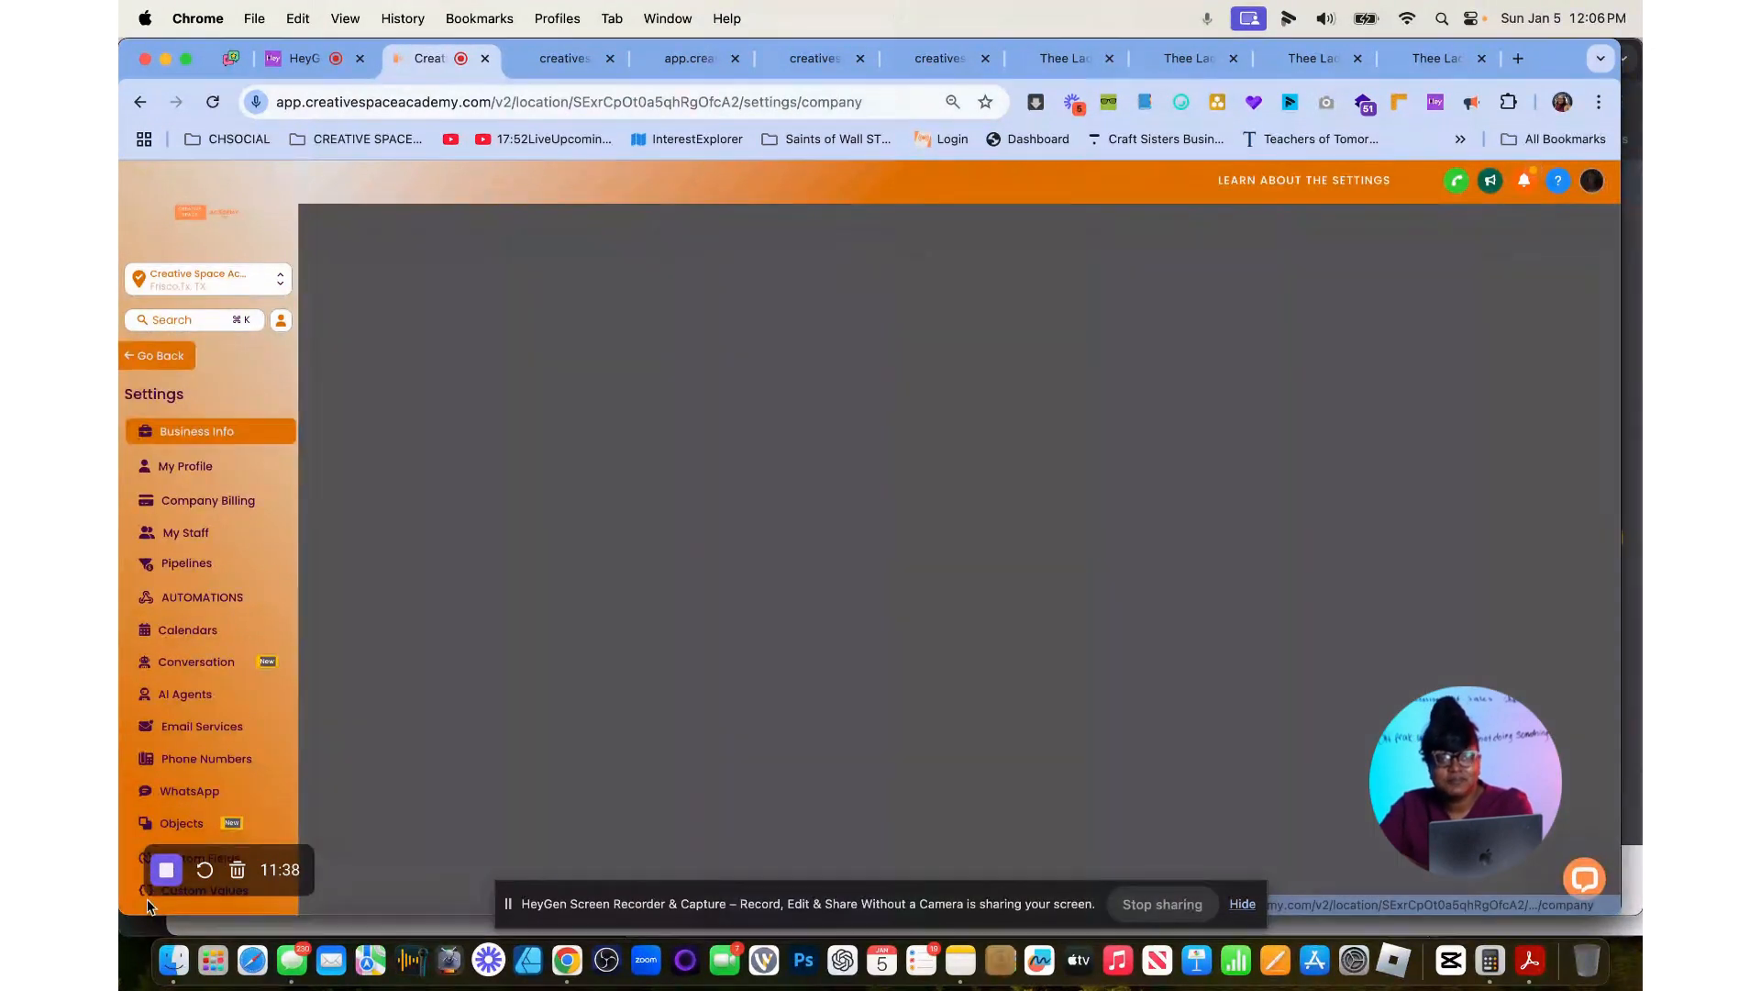
scroll(211, 578, down, 5)
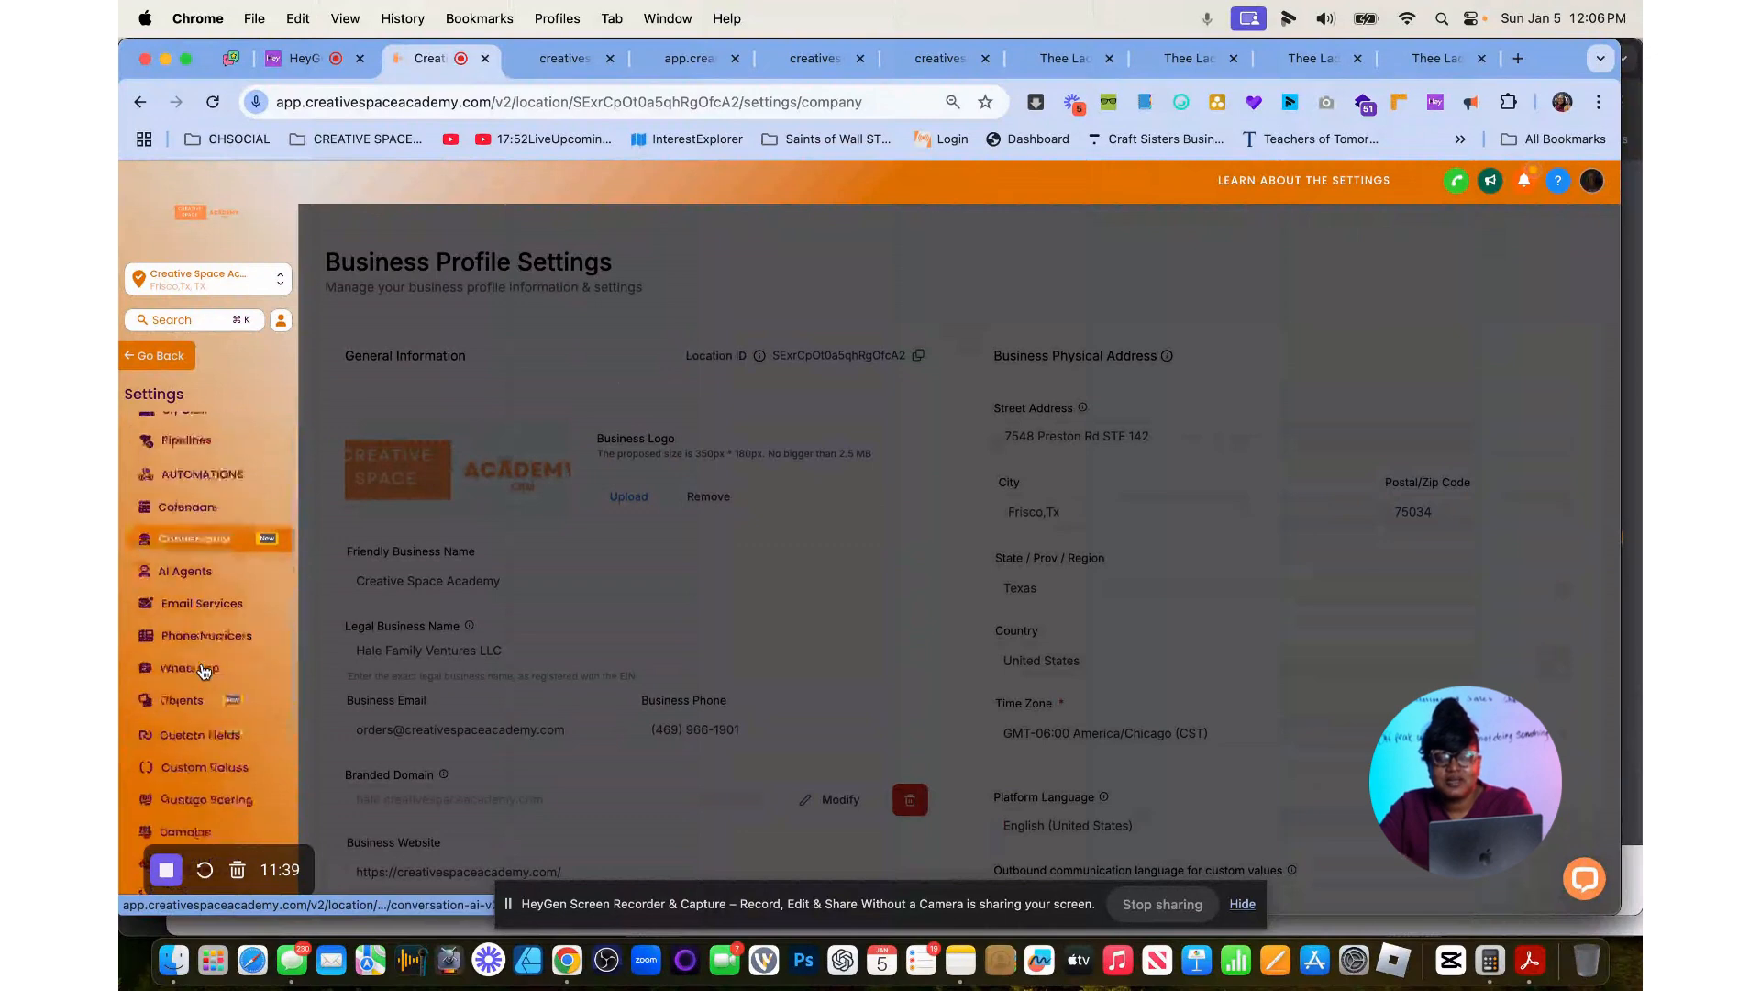
click(211, 578)
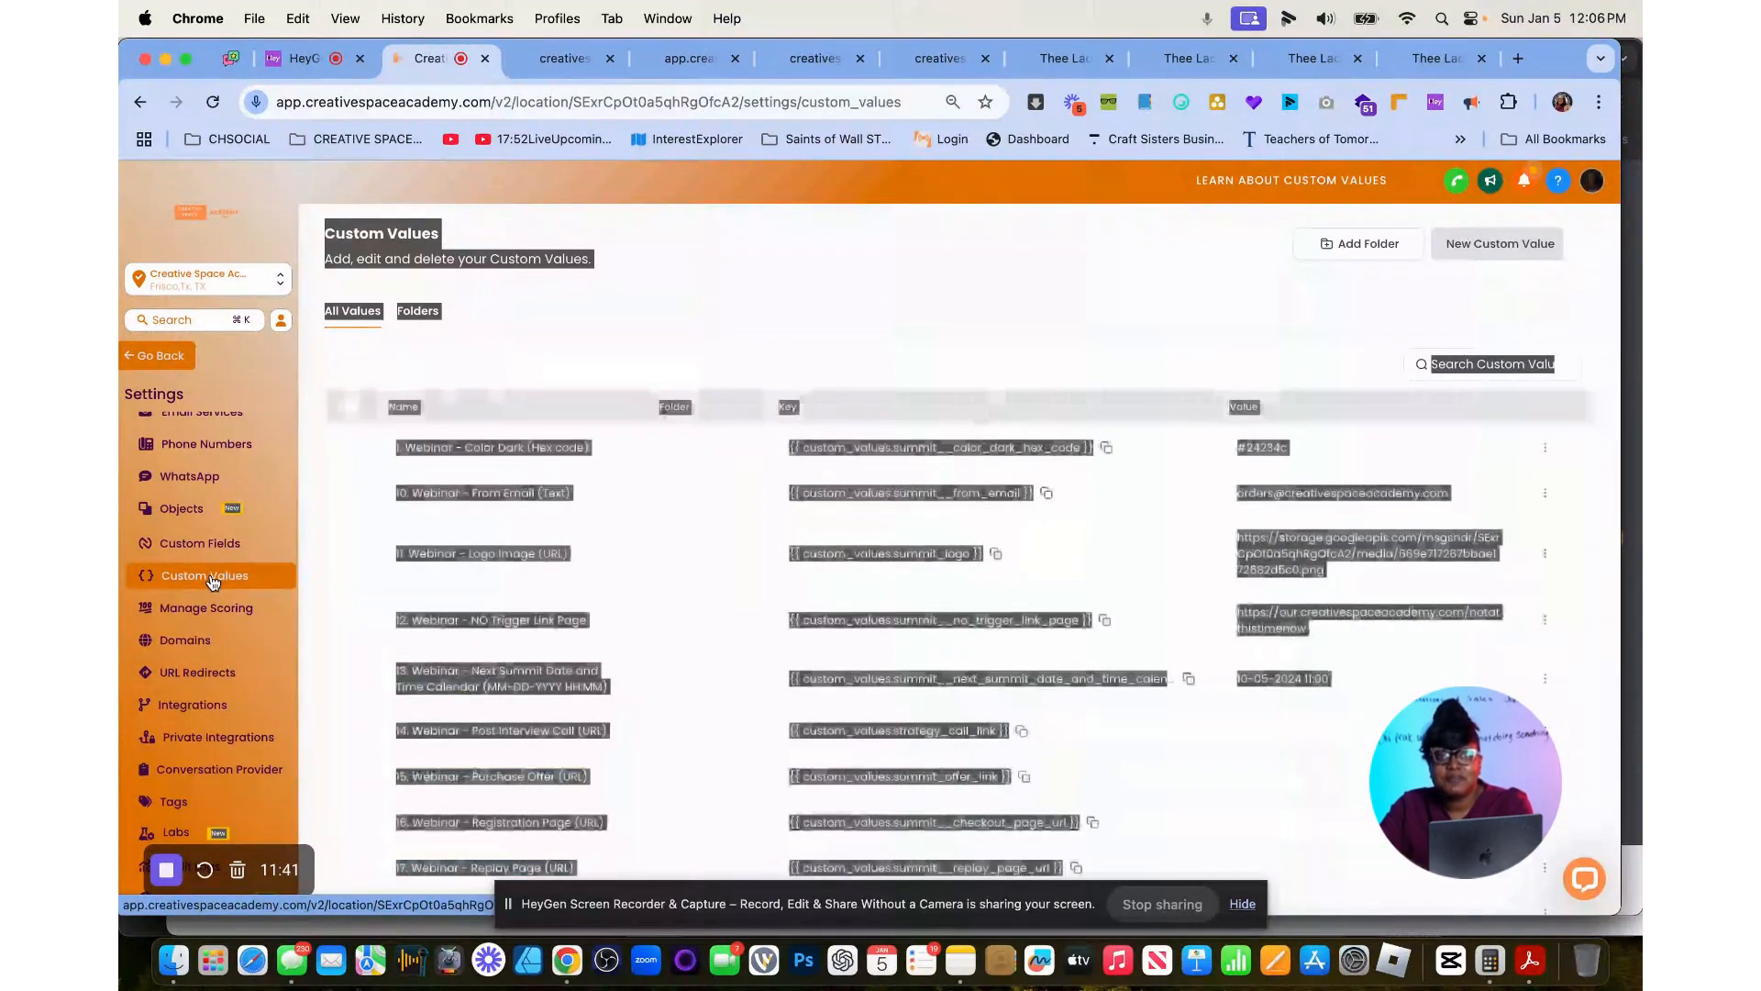
click(1476, 365)
text(sample)
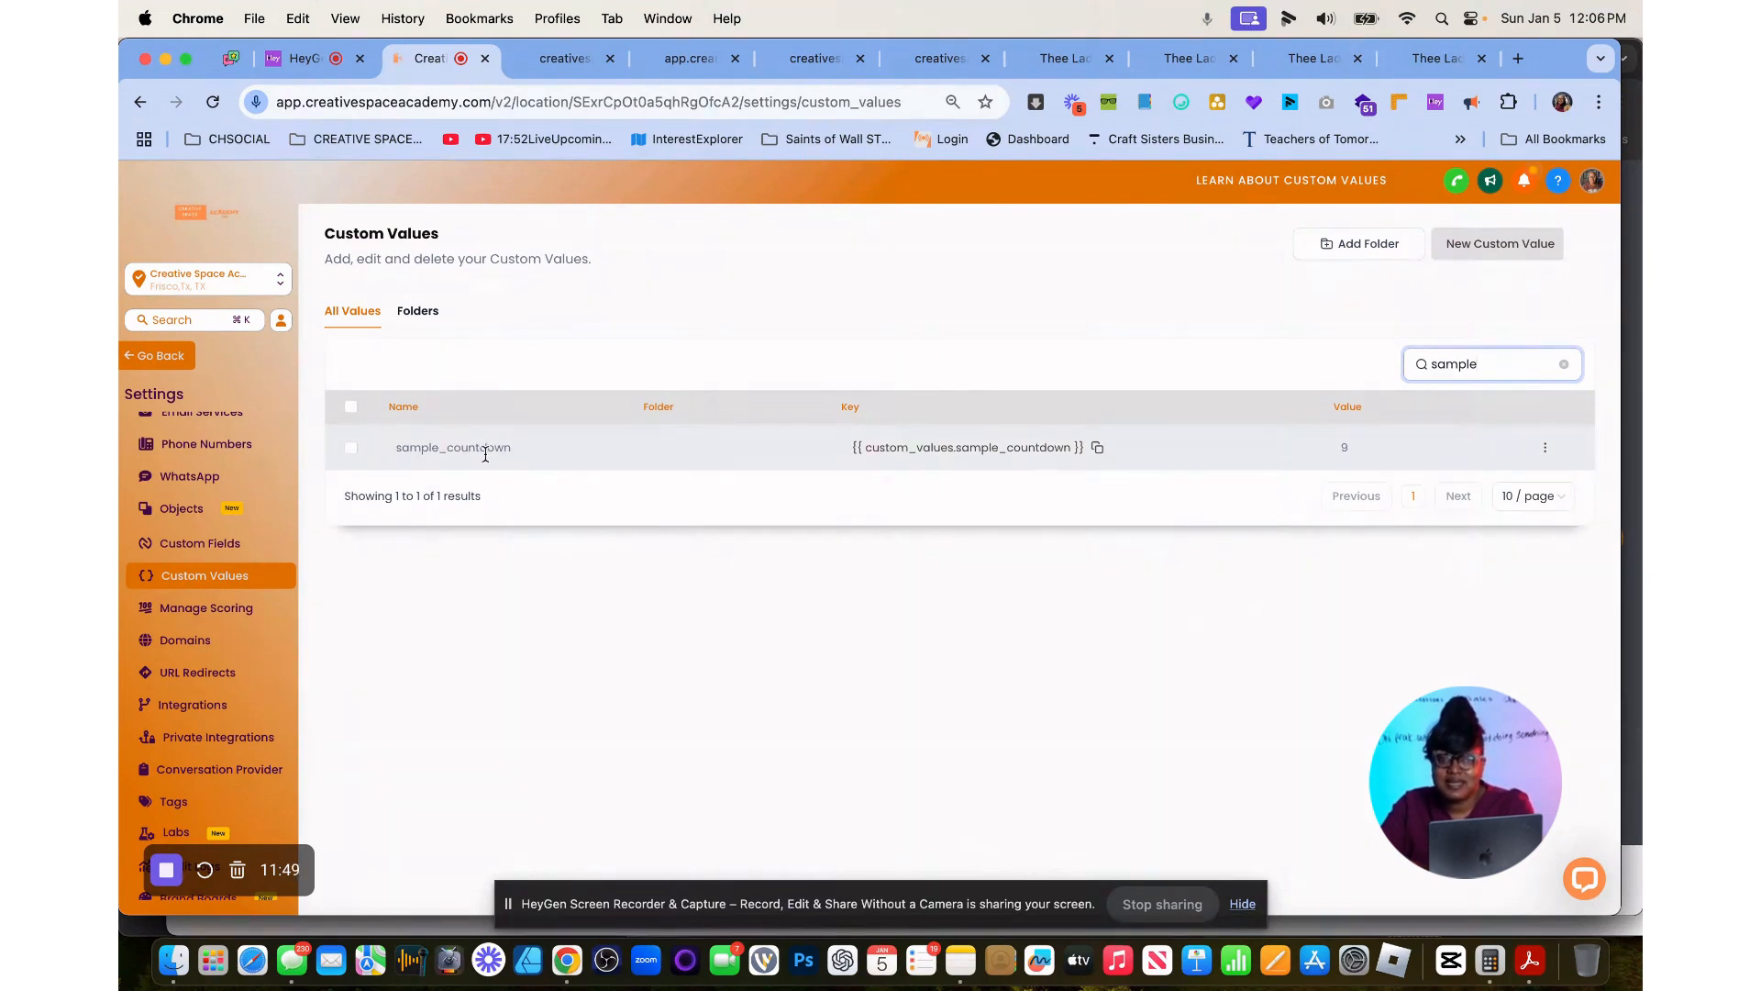
Edit the sample_countdown custom value, setting it to 0, and save the update.
click(1348, 447)
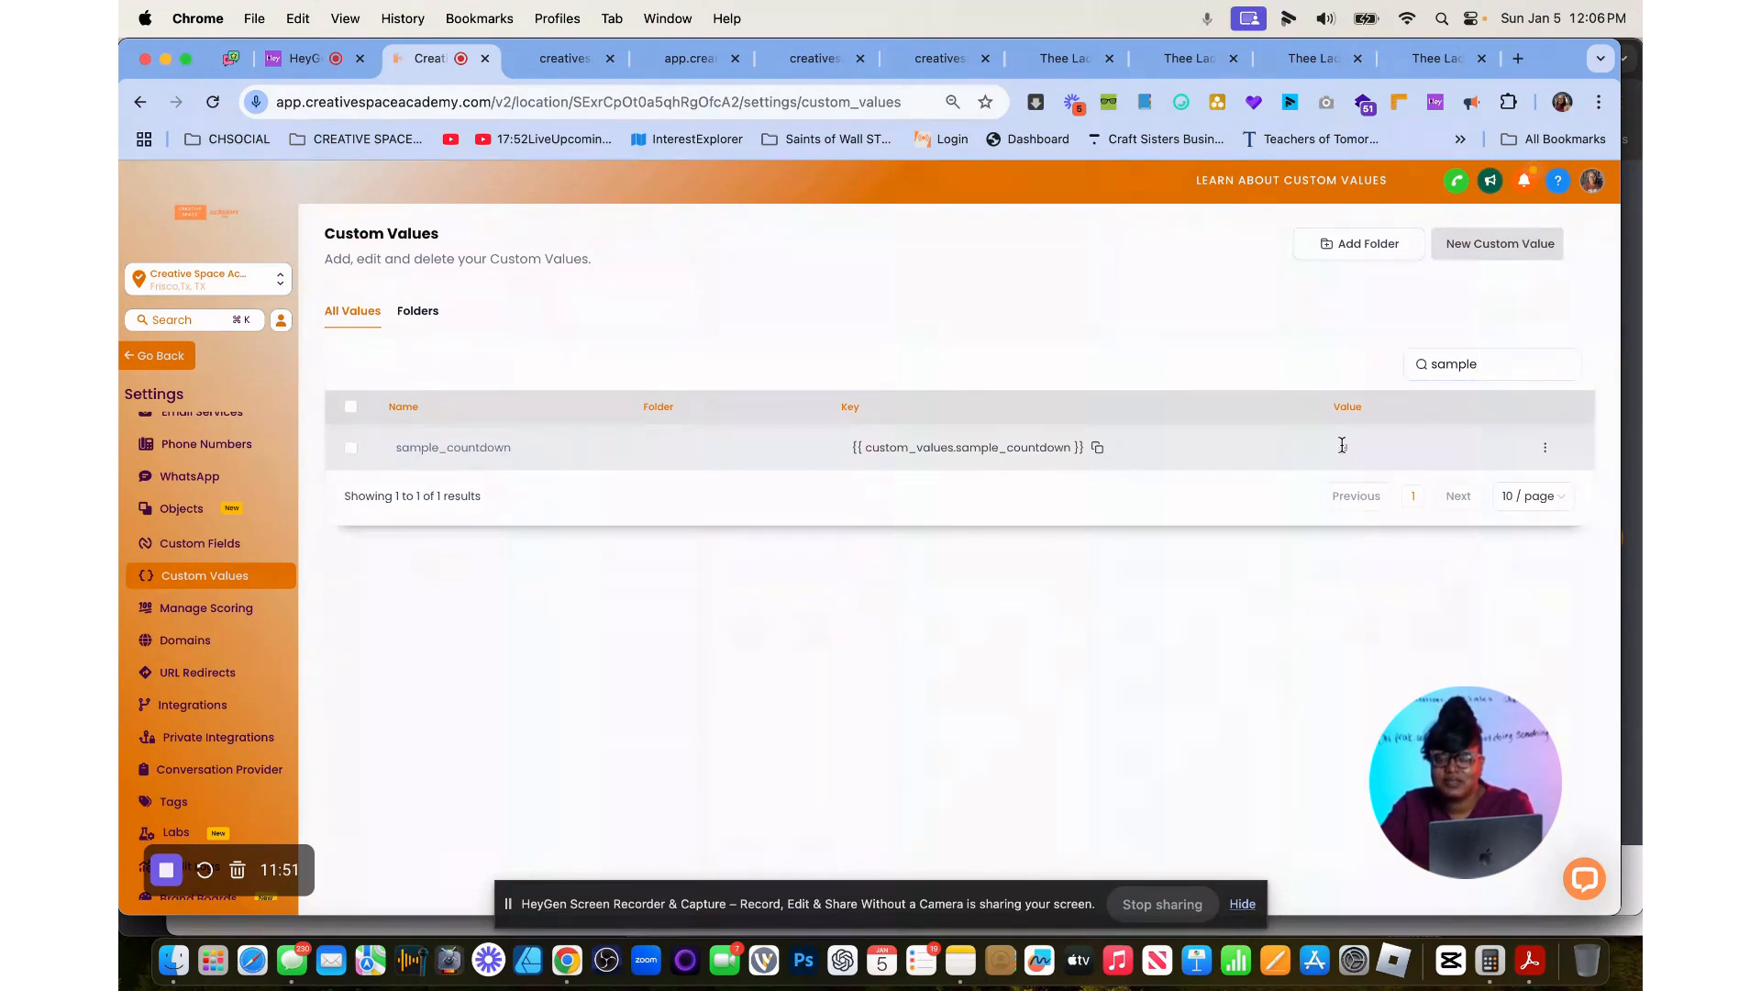
double_click(1345, 447)
click(1539, 448)
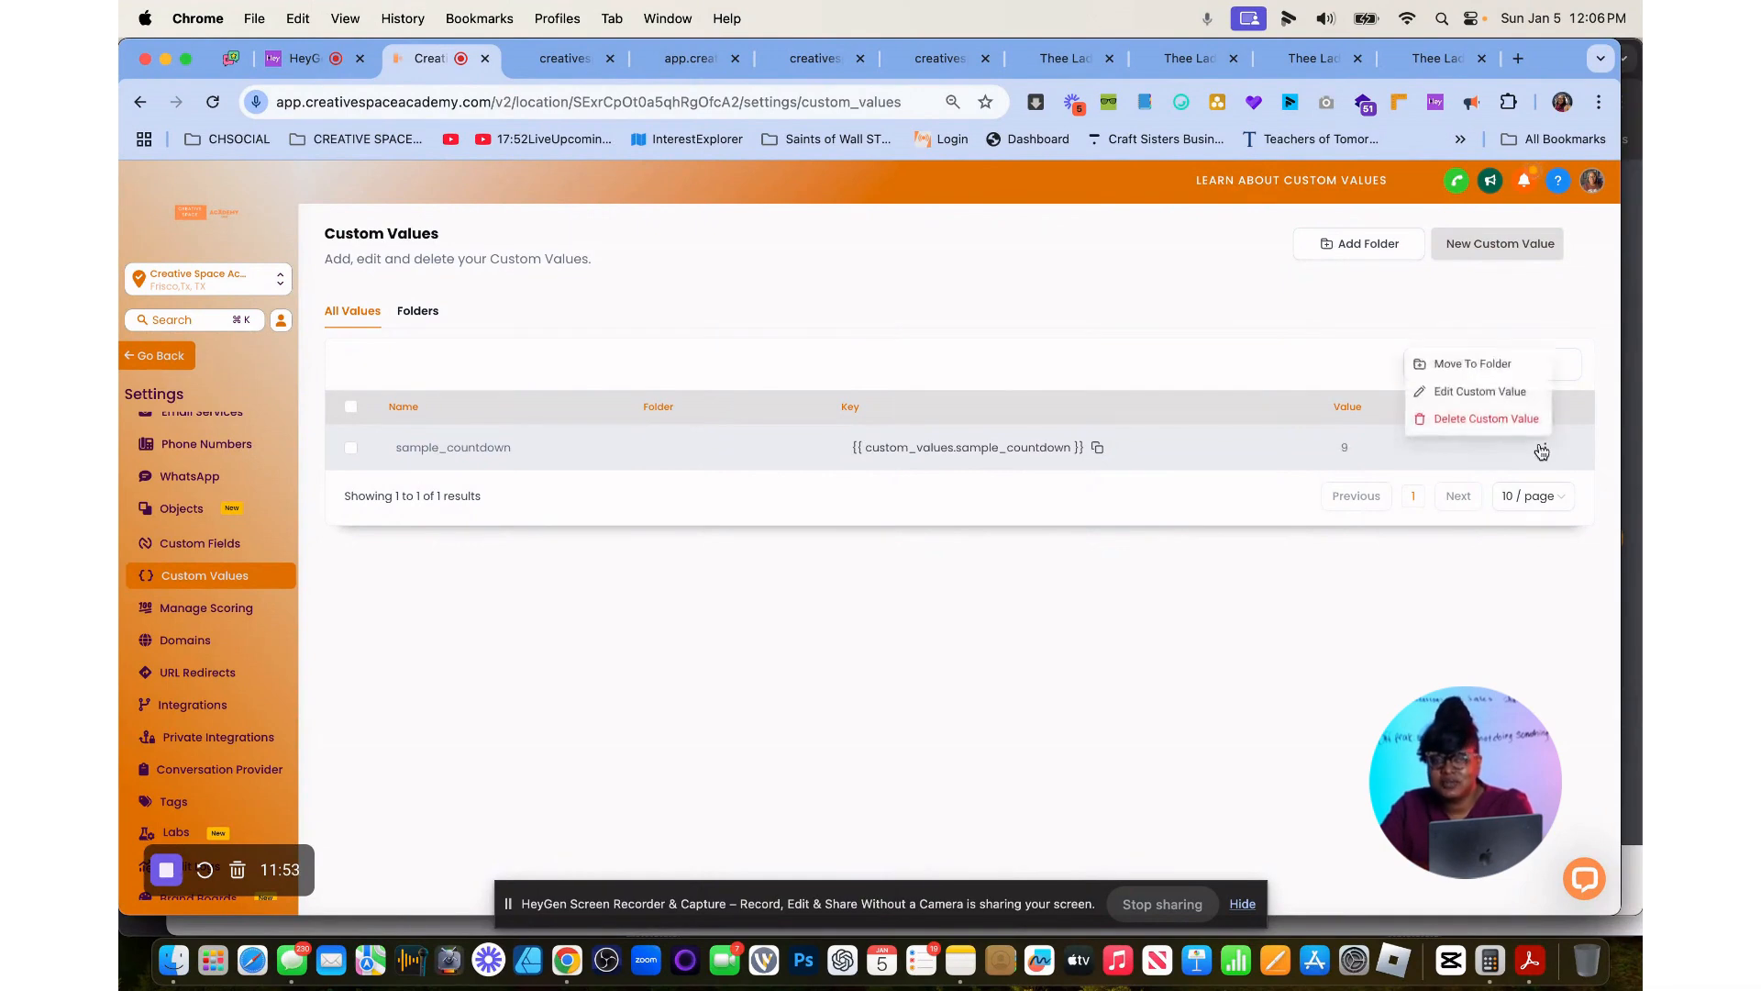
click(1512, 392)
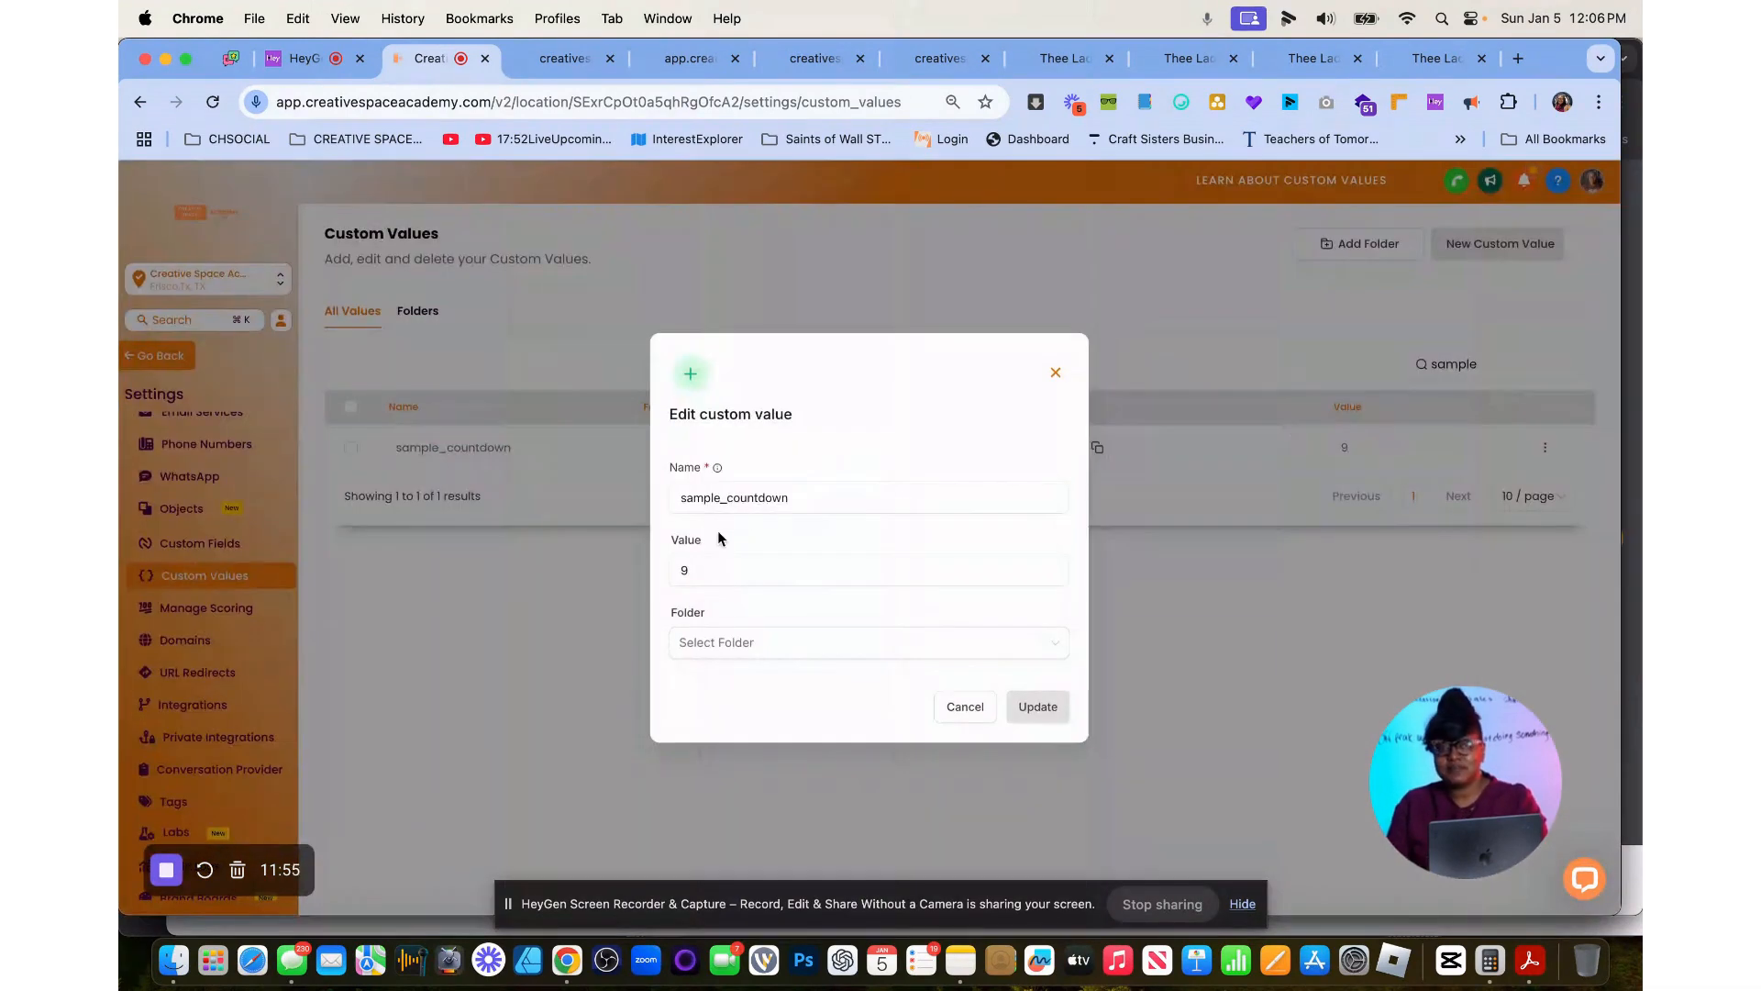
drag(697, 568, 666, 574)
text(0)
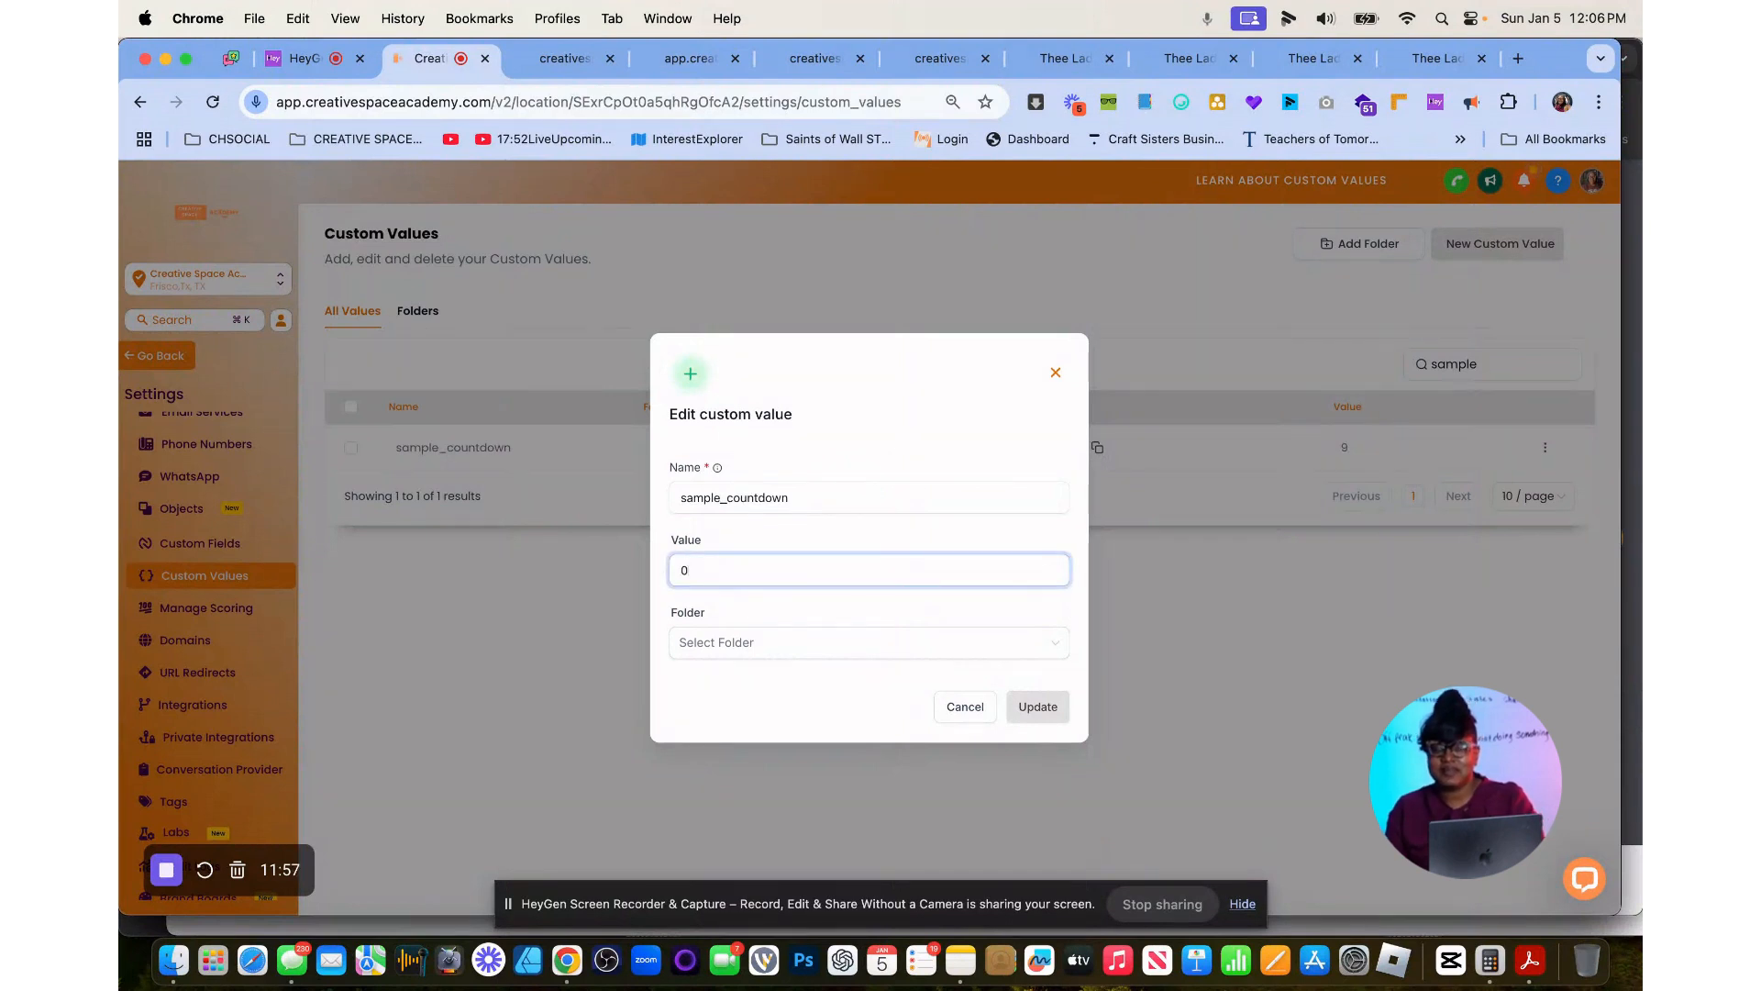
click(1037, 708)
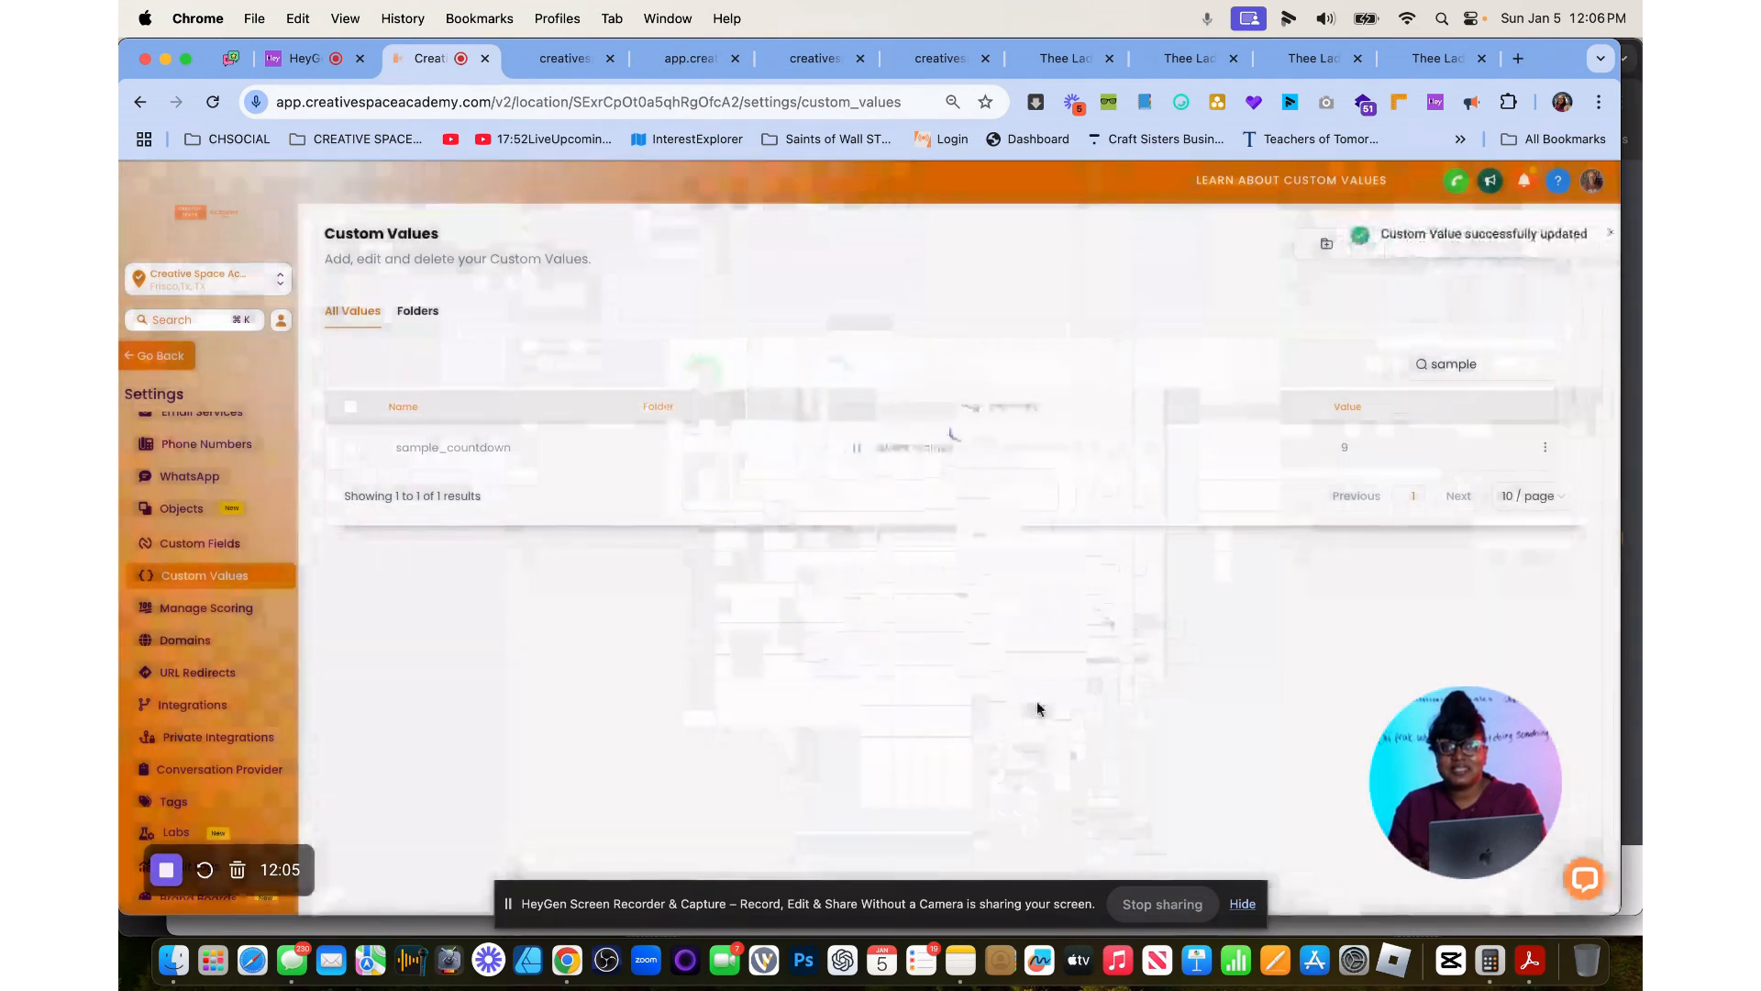
Reload the live samplecountdown-page to check its headline and return to the custom values settings.
click(565, 61)
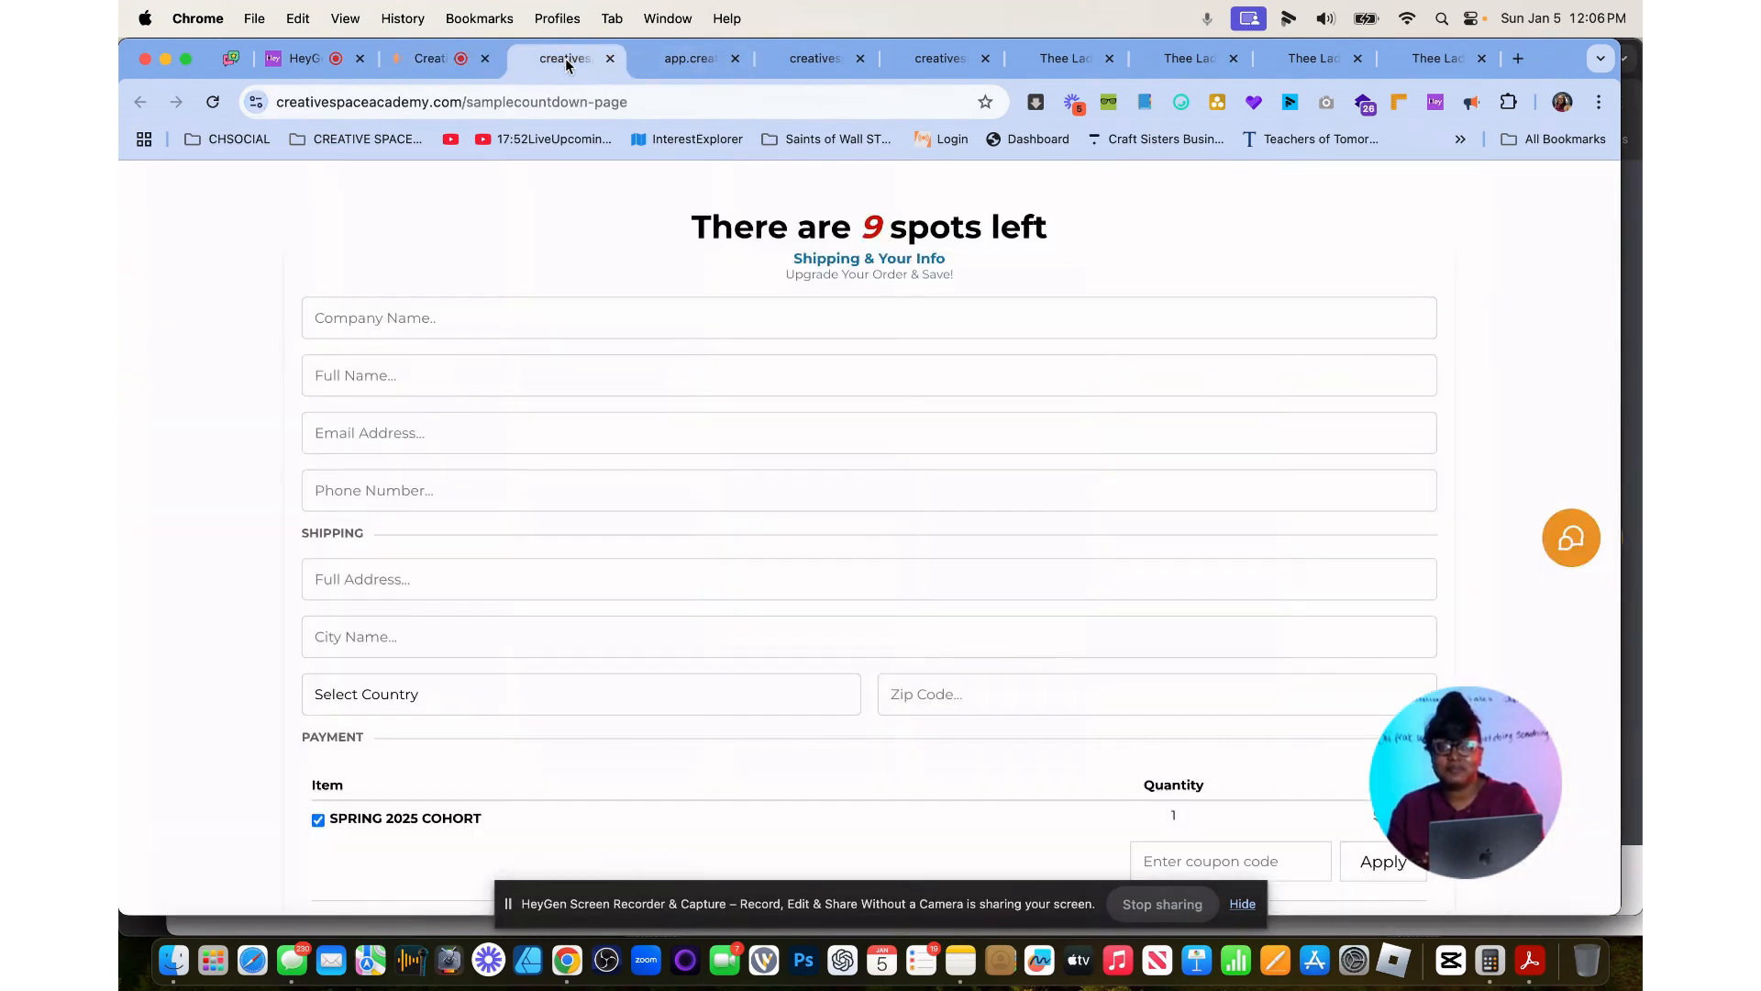
click(211, 102)
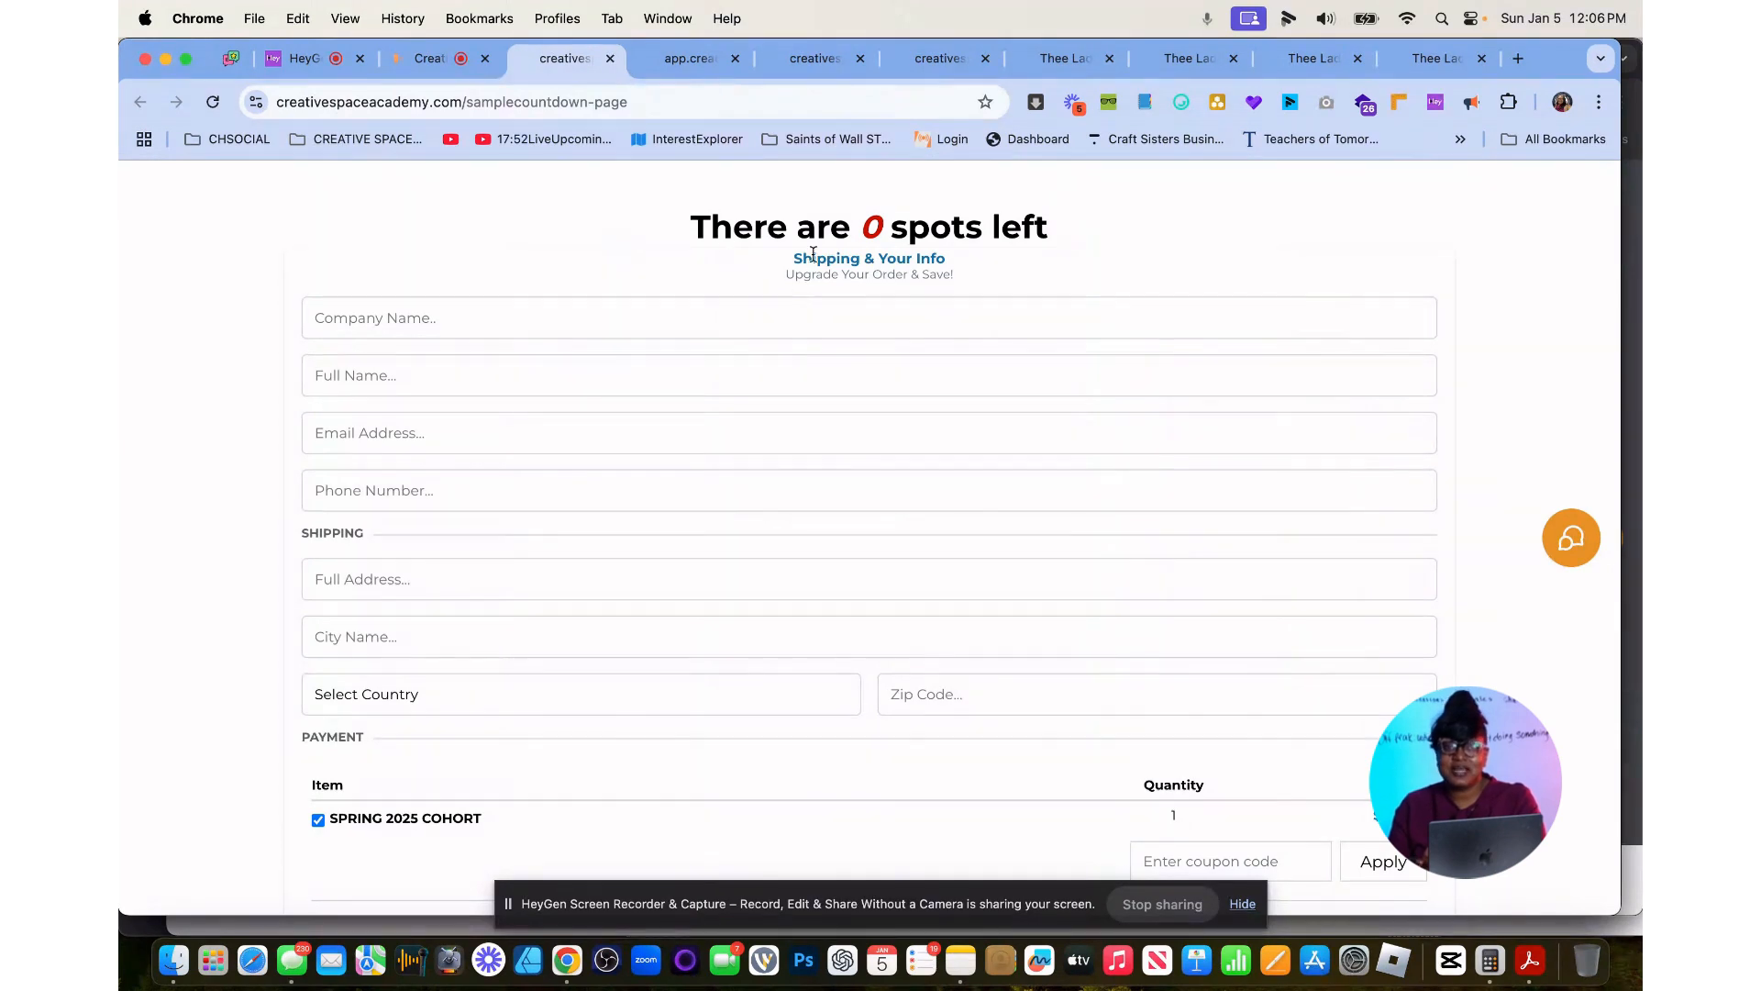
click(428, 64)
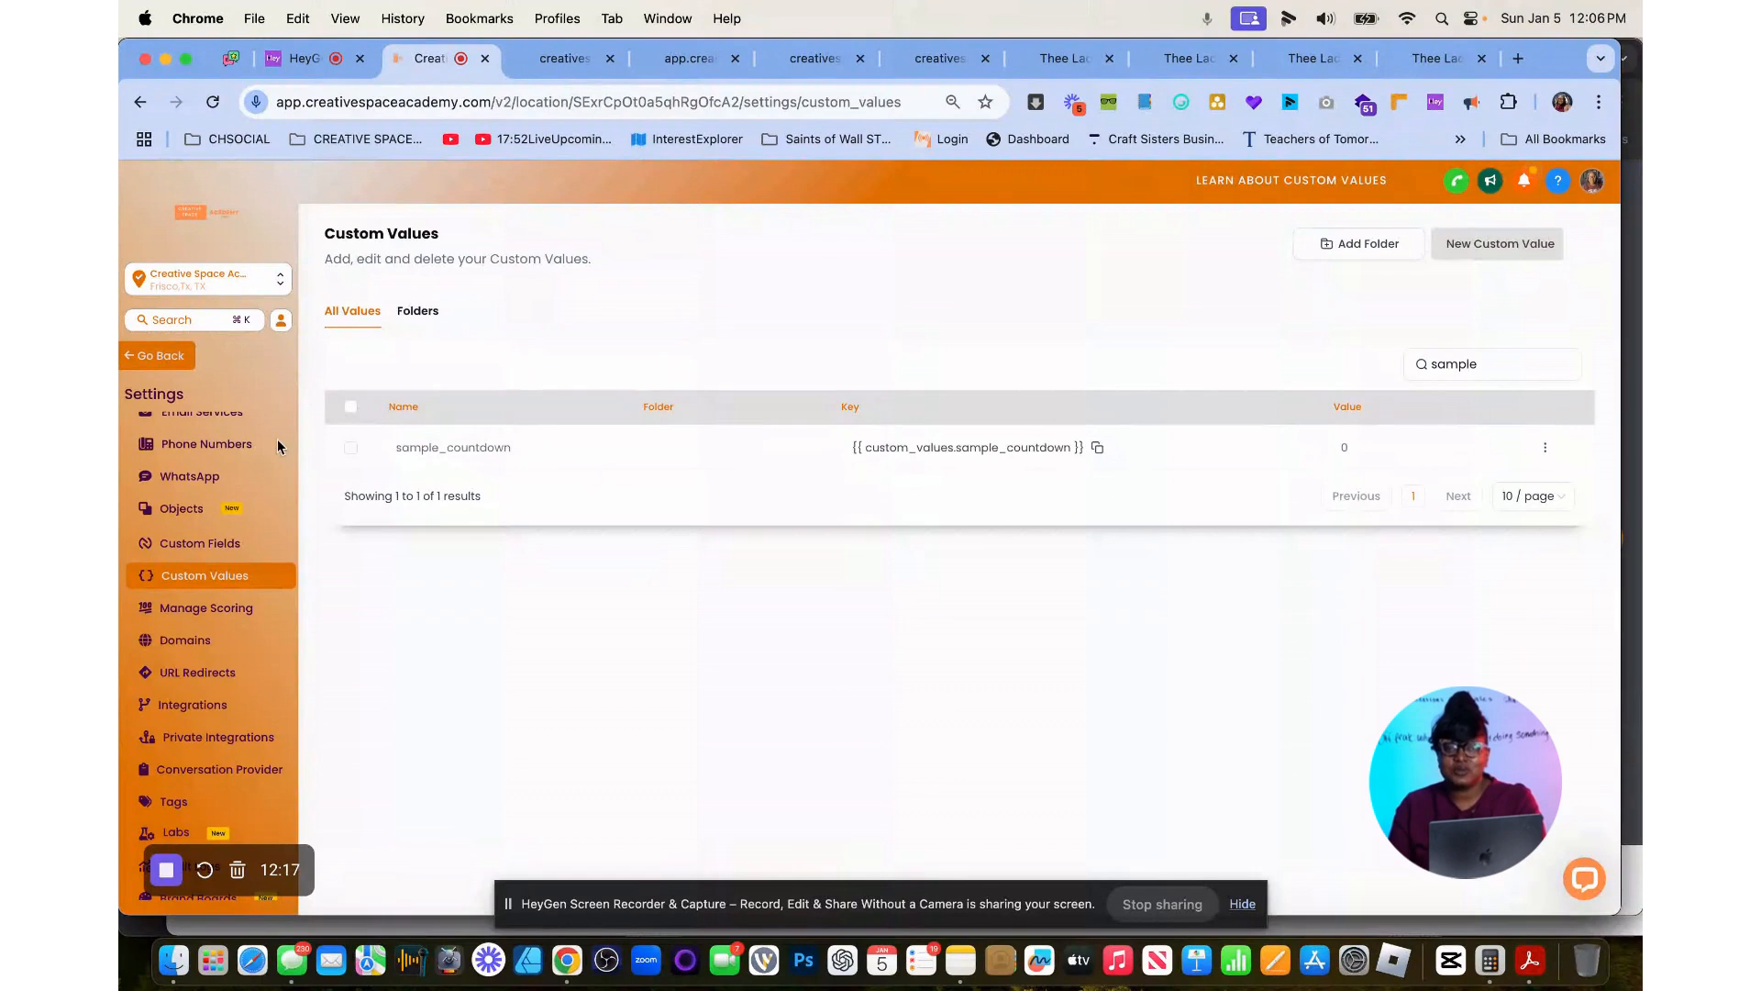
Leave the settings and bring up the automation section of the test contact's record.
click(145, 357)
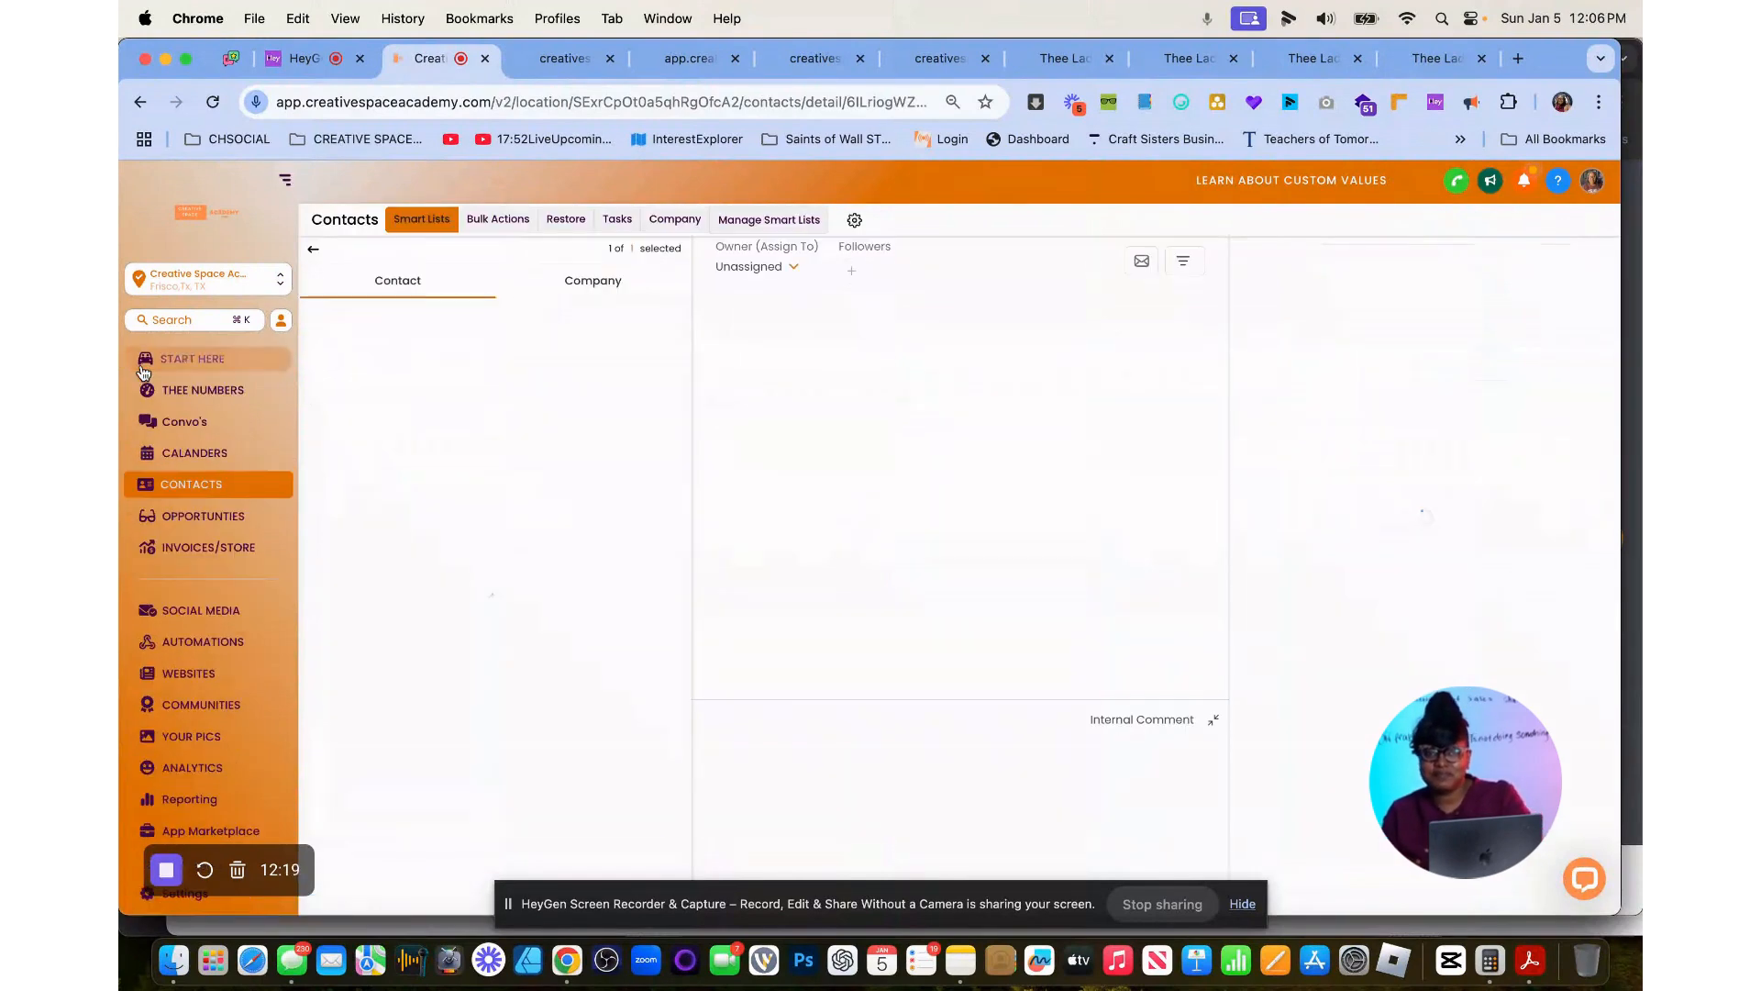
scroll(520, 716, down, 4)
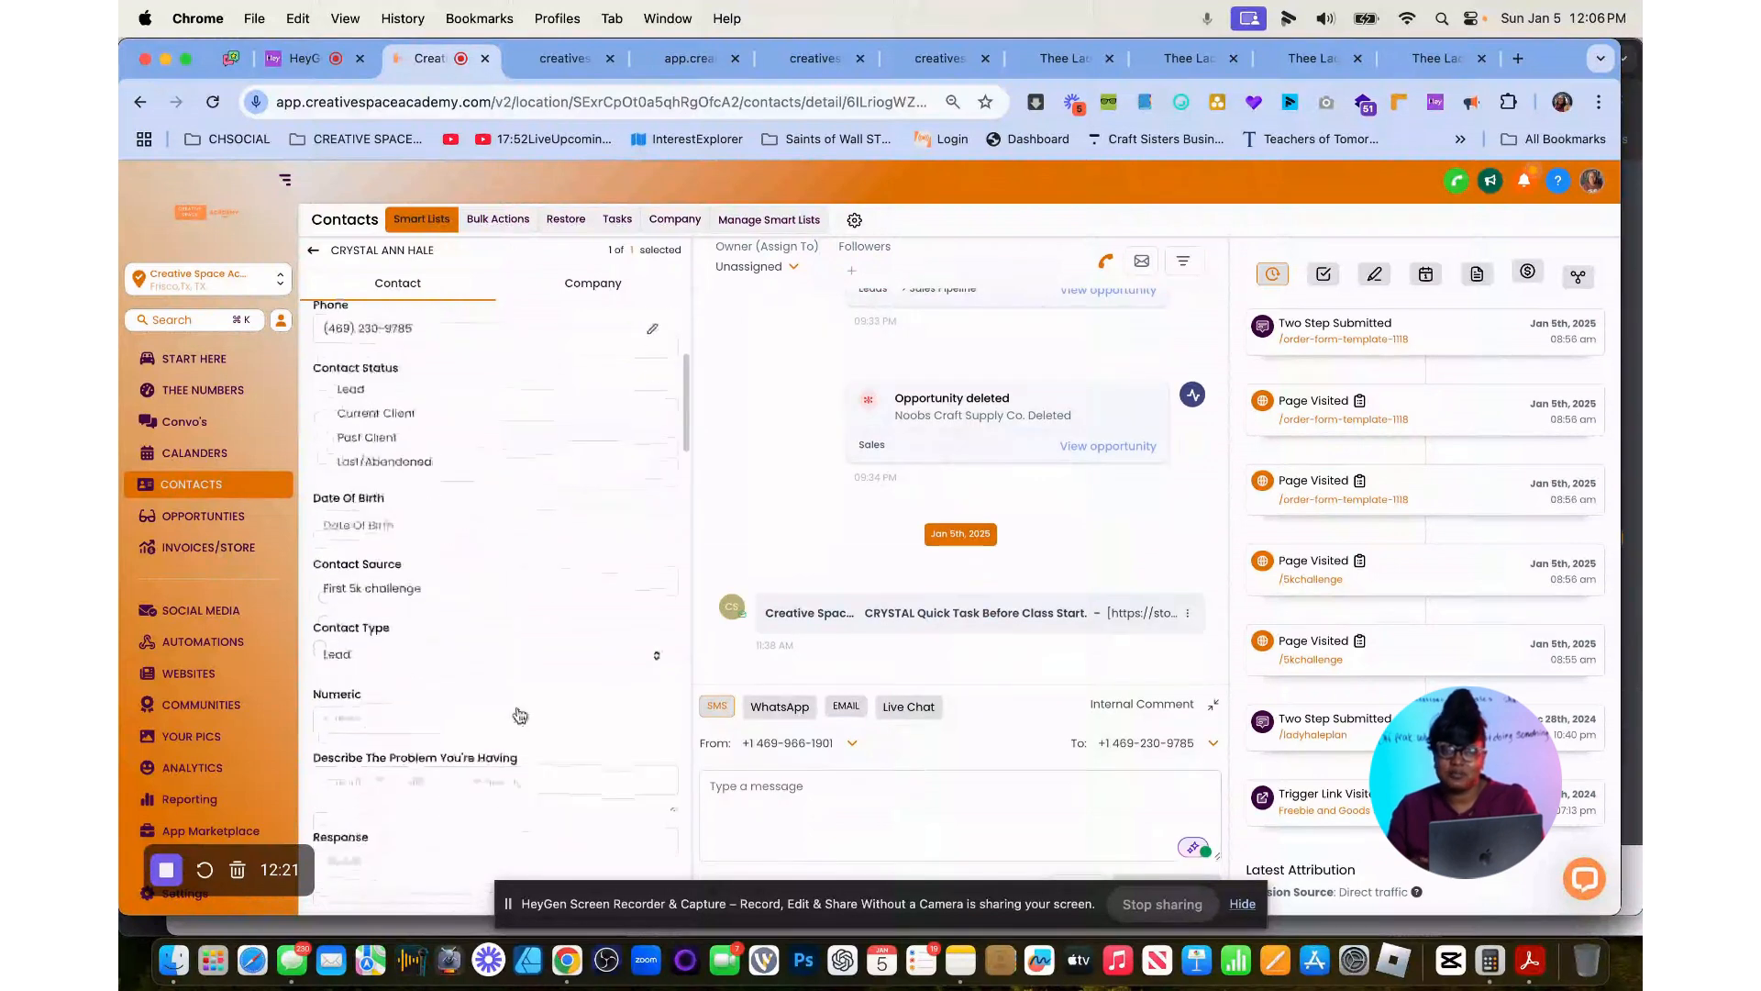
scroll(521, 715, down, 10)
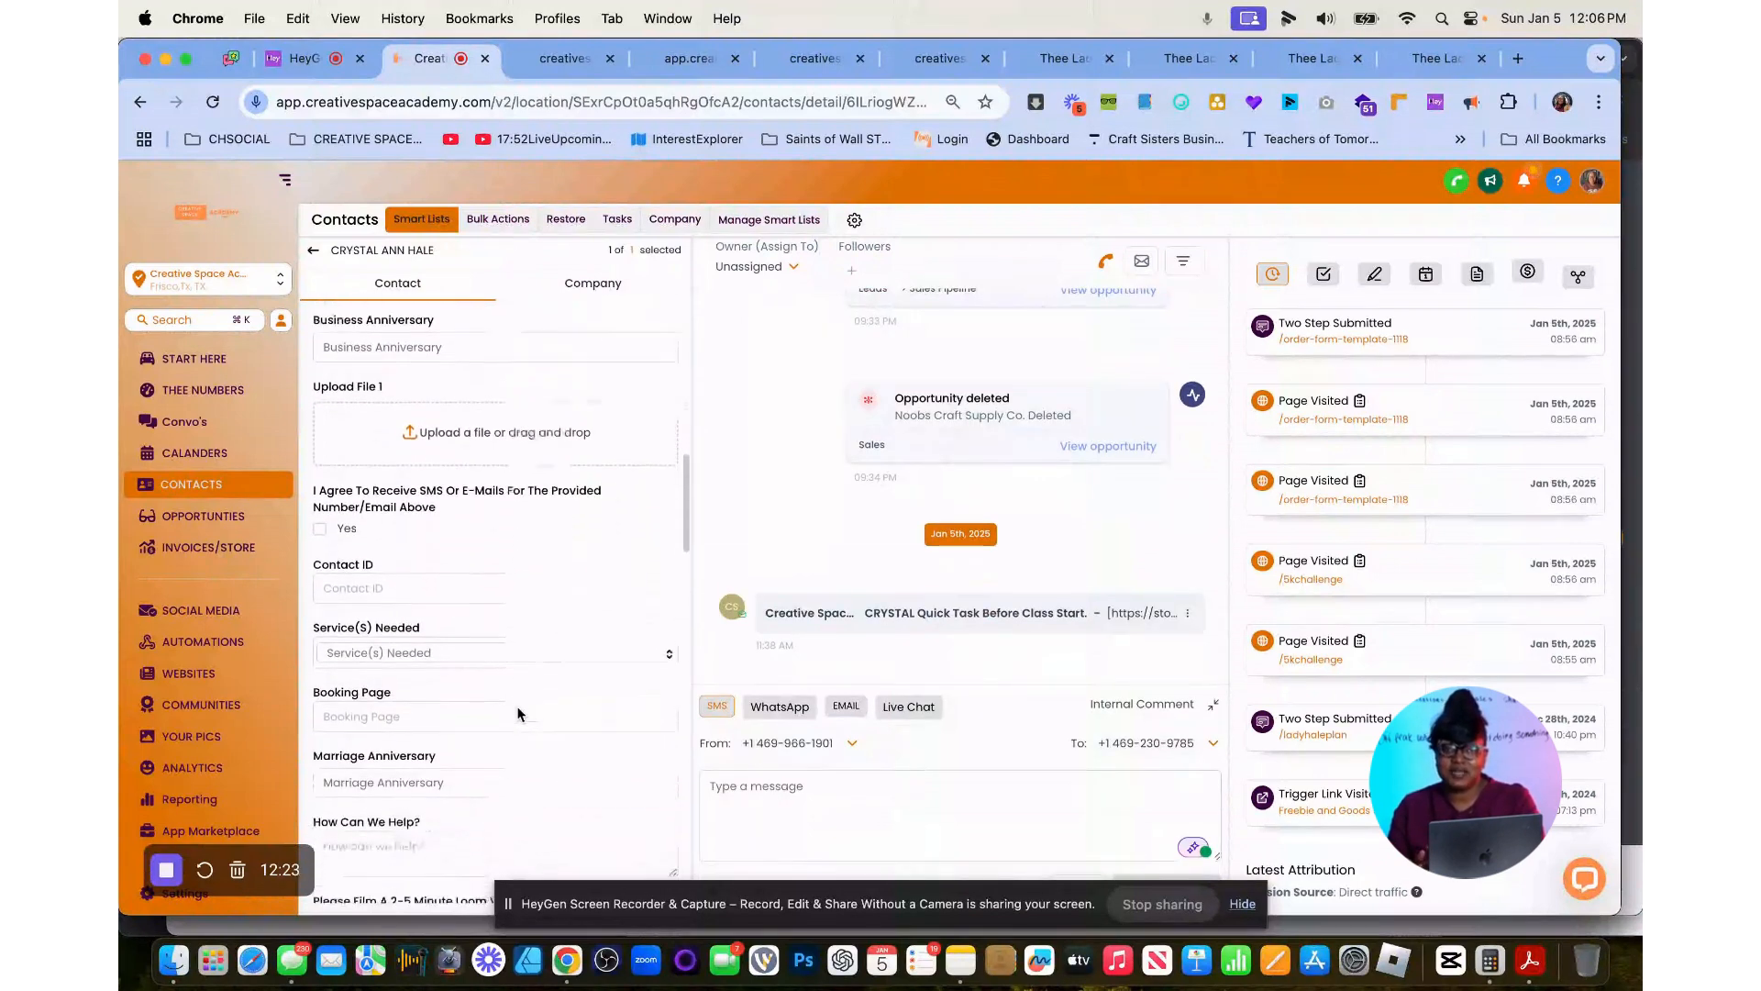
scroll(520, 716, down, 10)
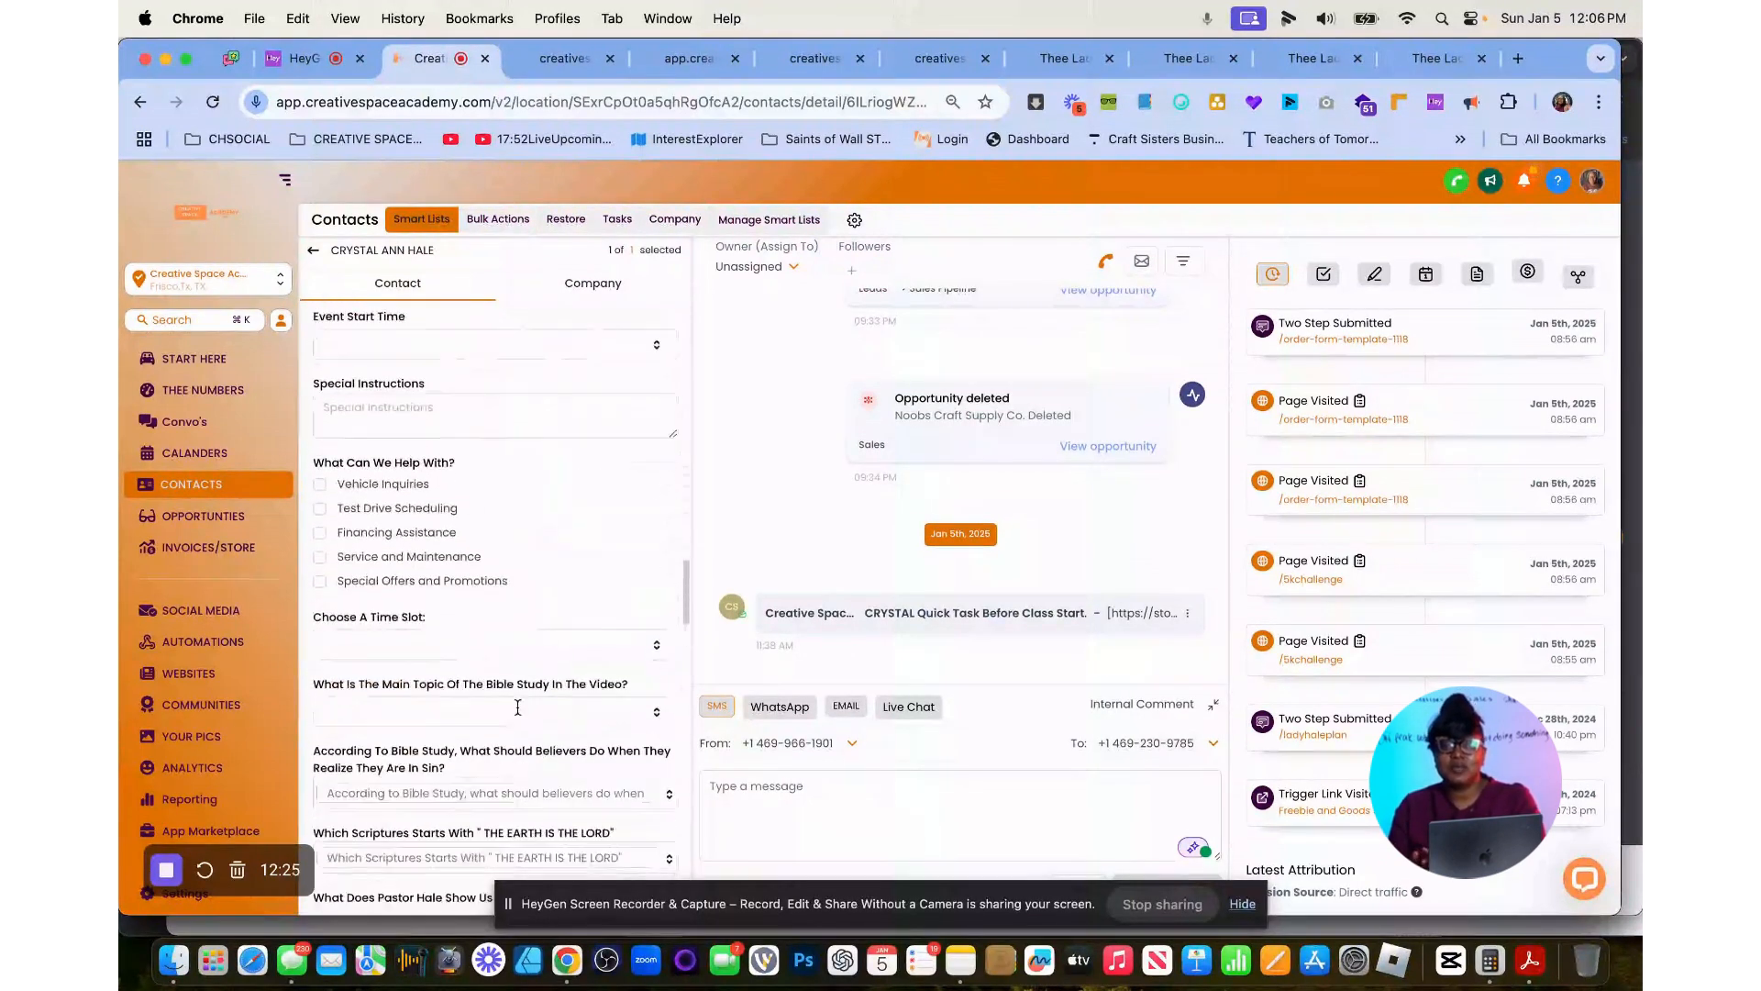
scroll(518, 710, down, 15)
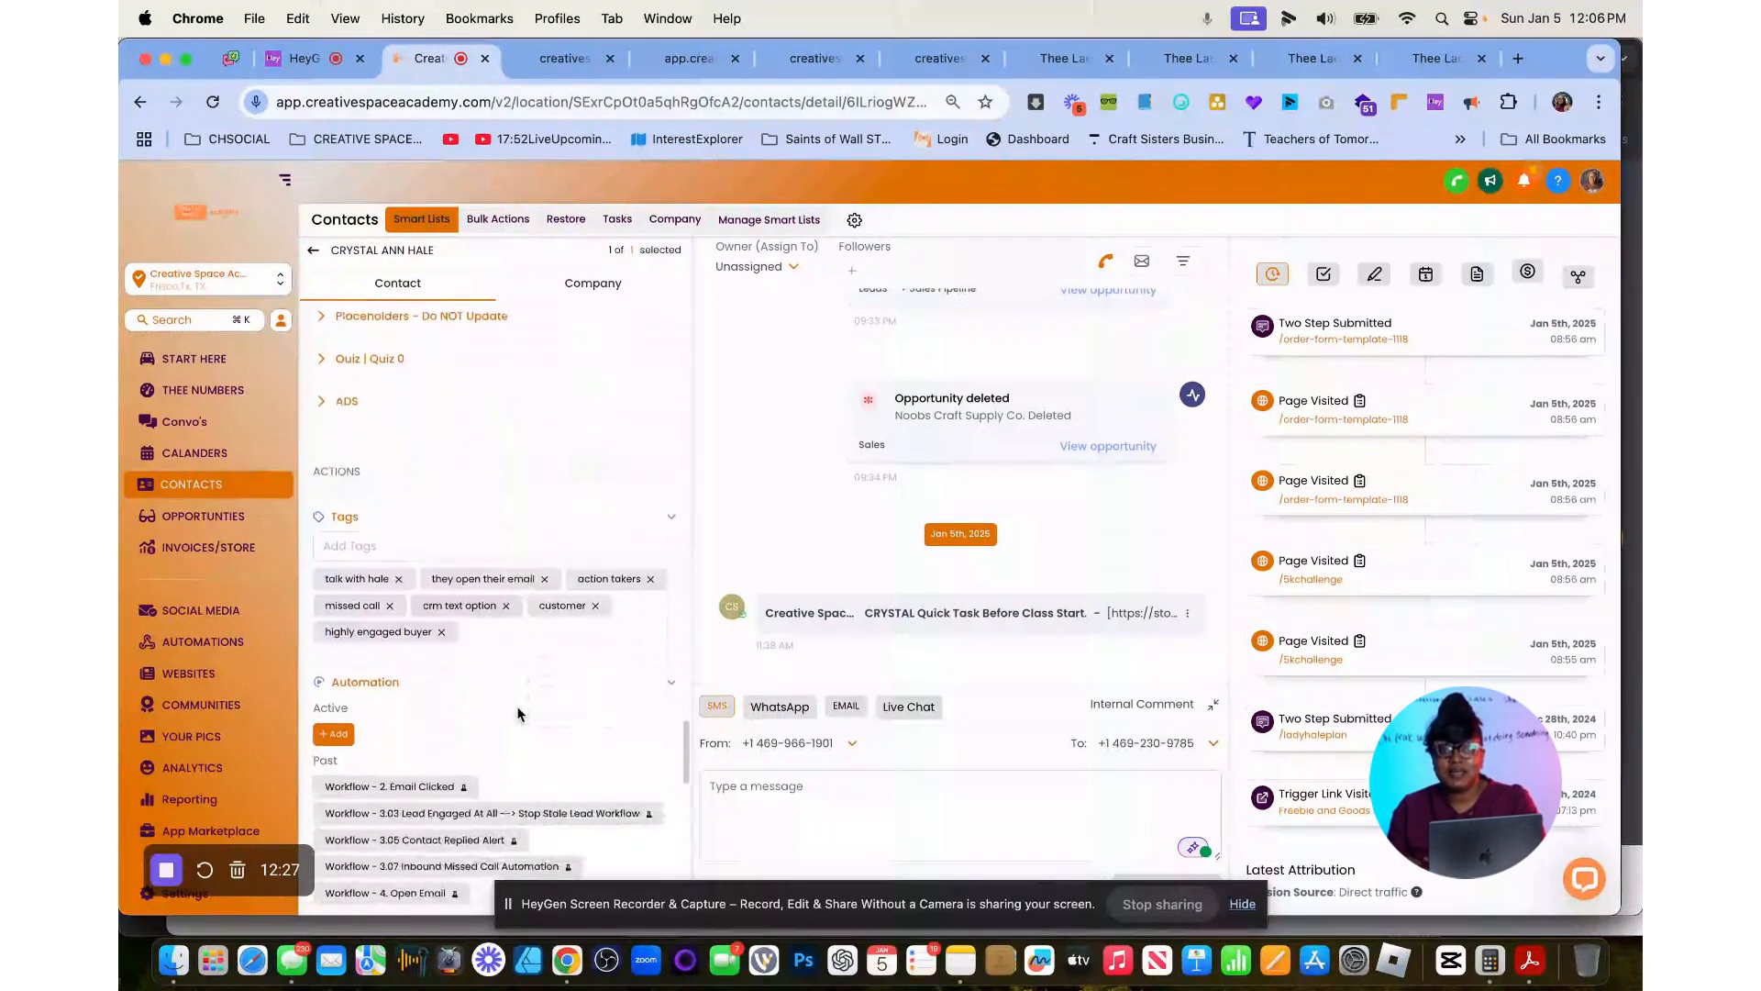
scroll(518, 714, down, 1)
Enroll the contact in the sample countdown workflow again, with the event start date Sun, Jan 5, 2025 12:10 PM.
click(333, 695)
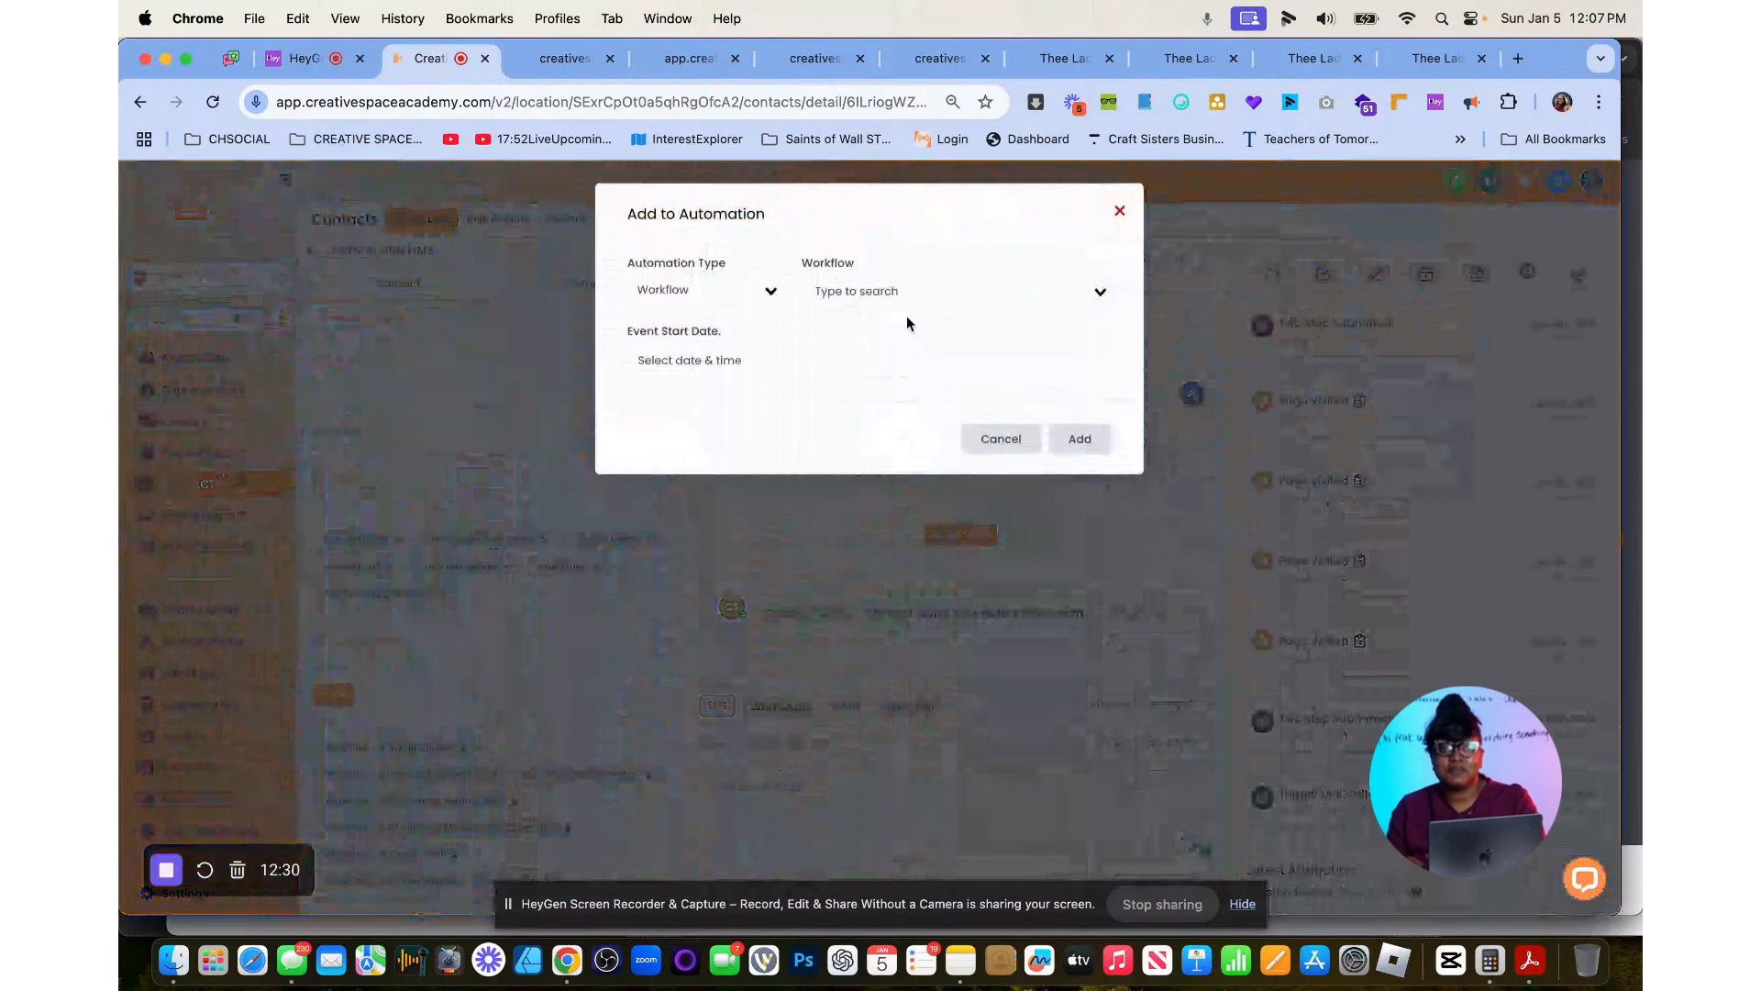
click(865, 296)
text(sample)
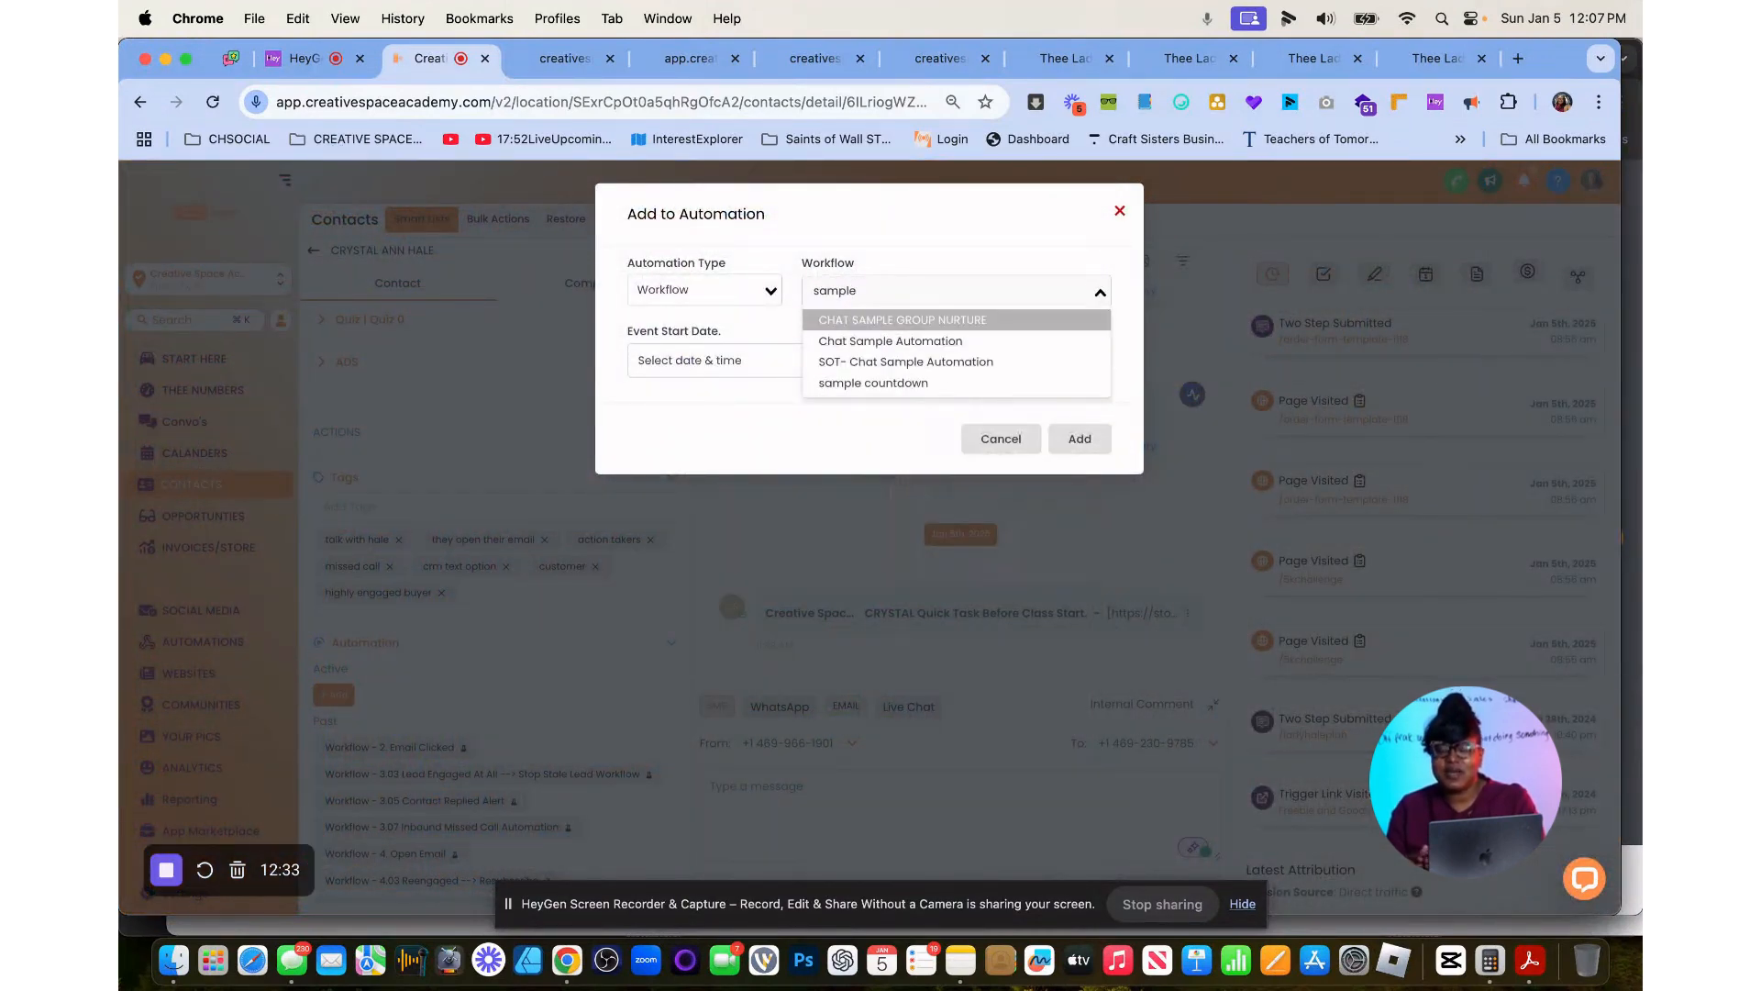
click(895, 384)
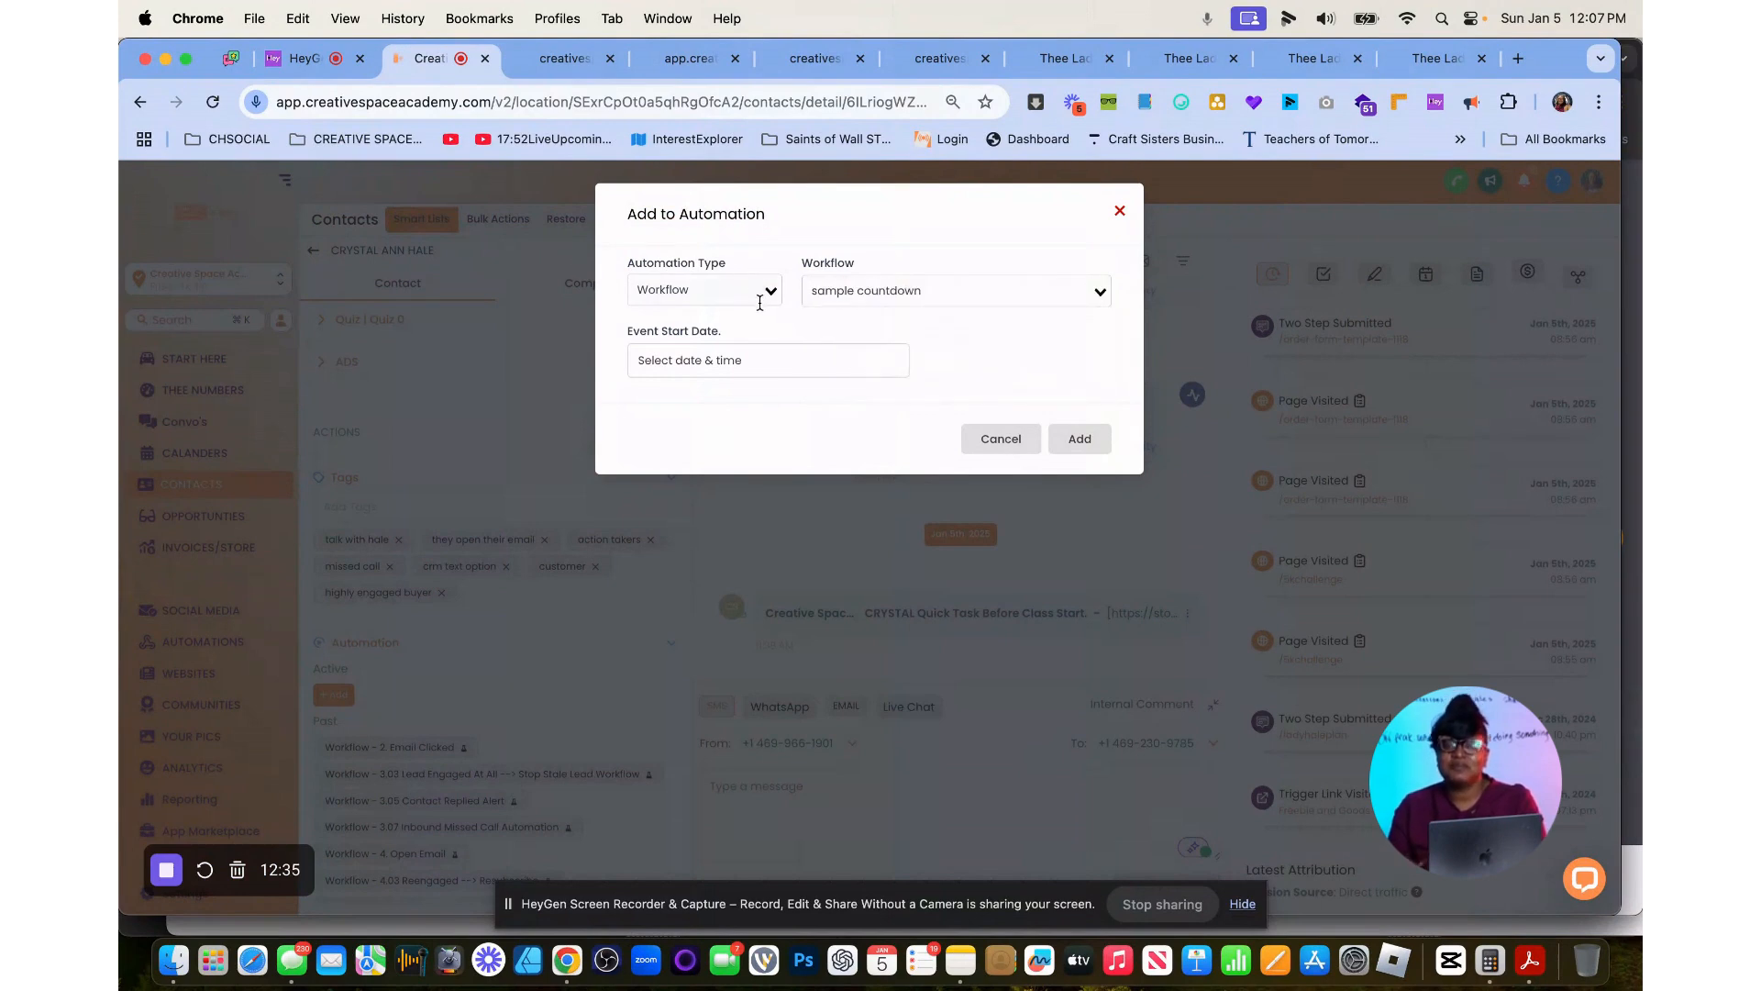
click(767, 363)
click(862, 693)
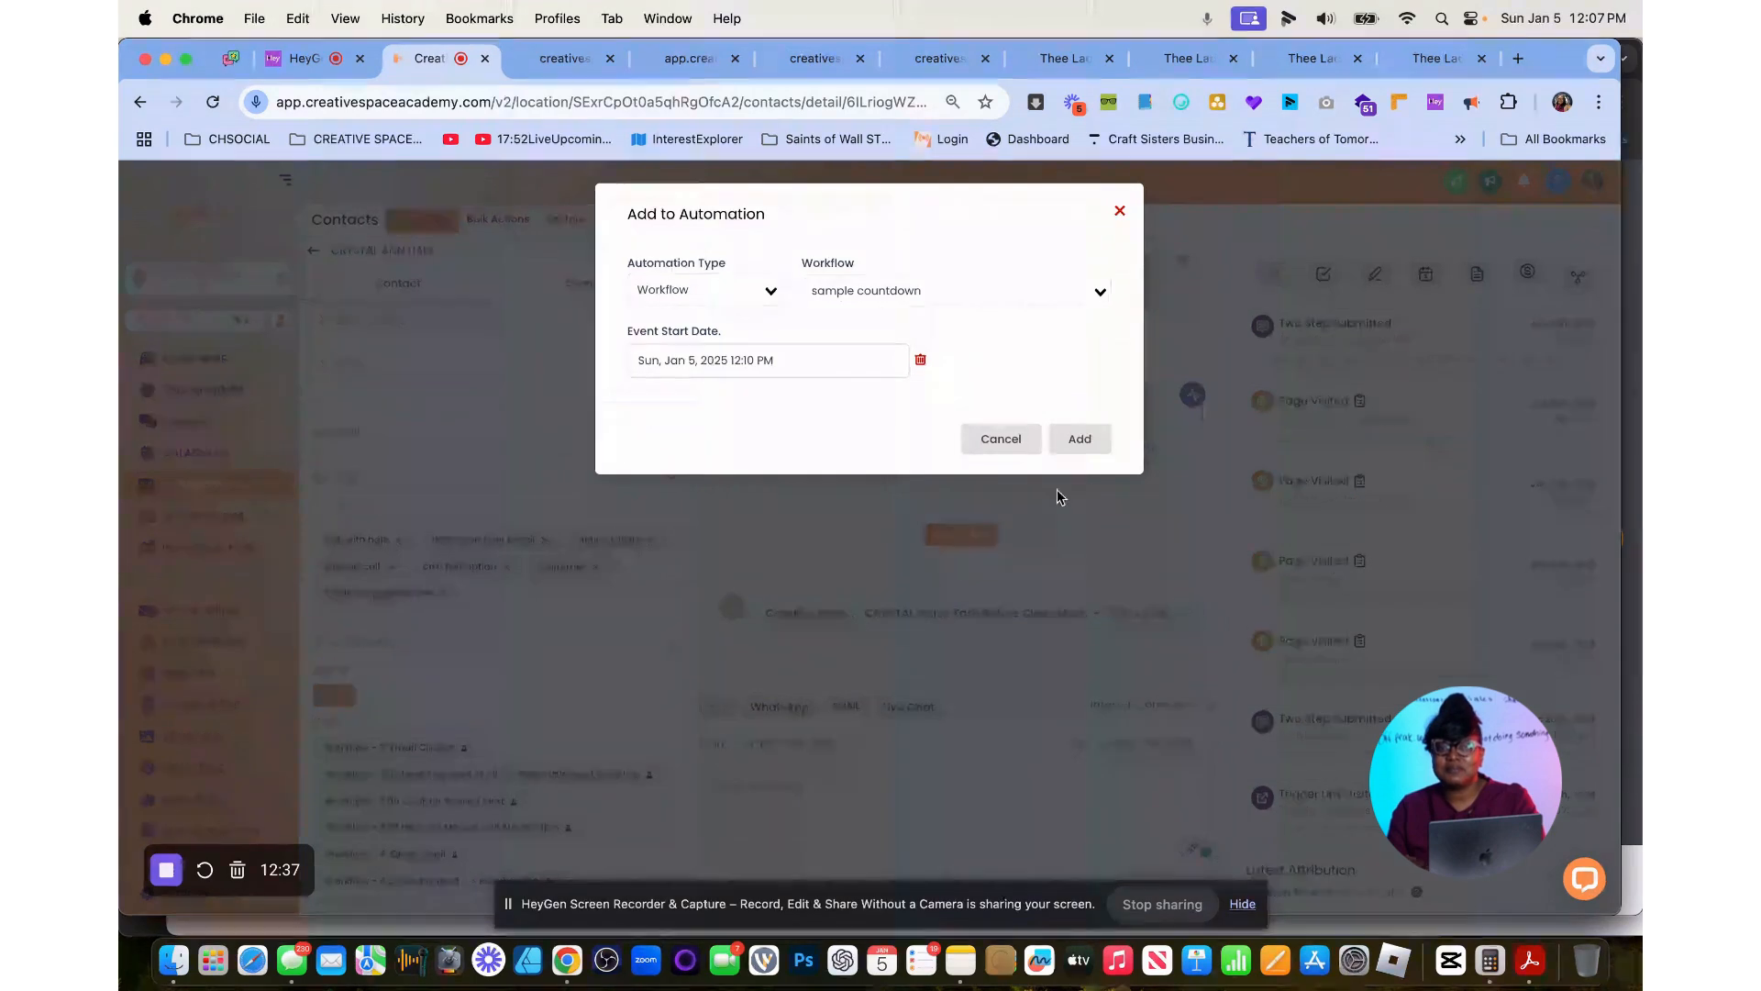
click(1087, 440)
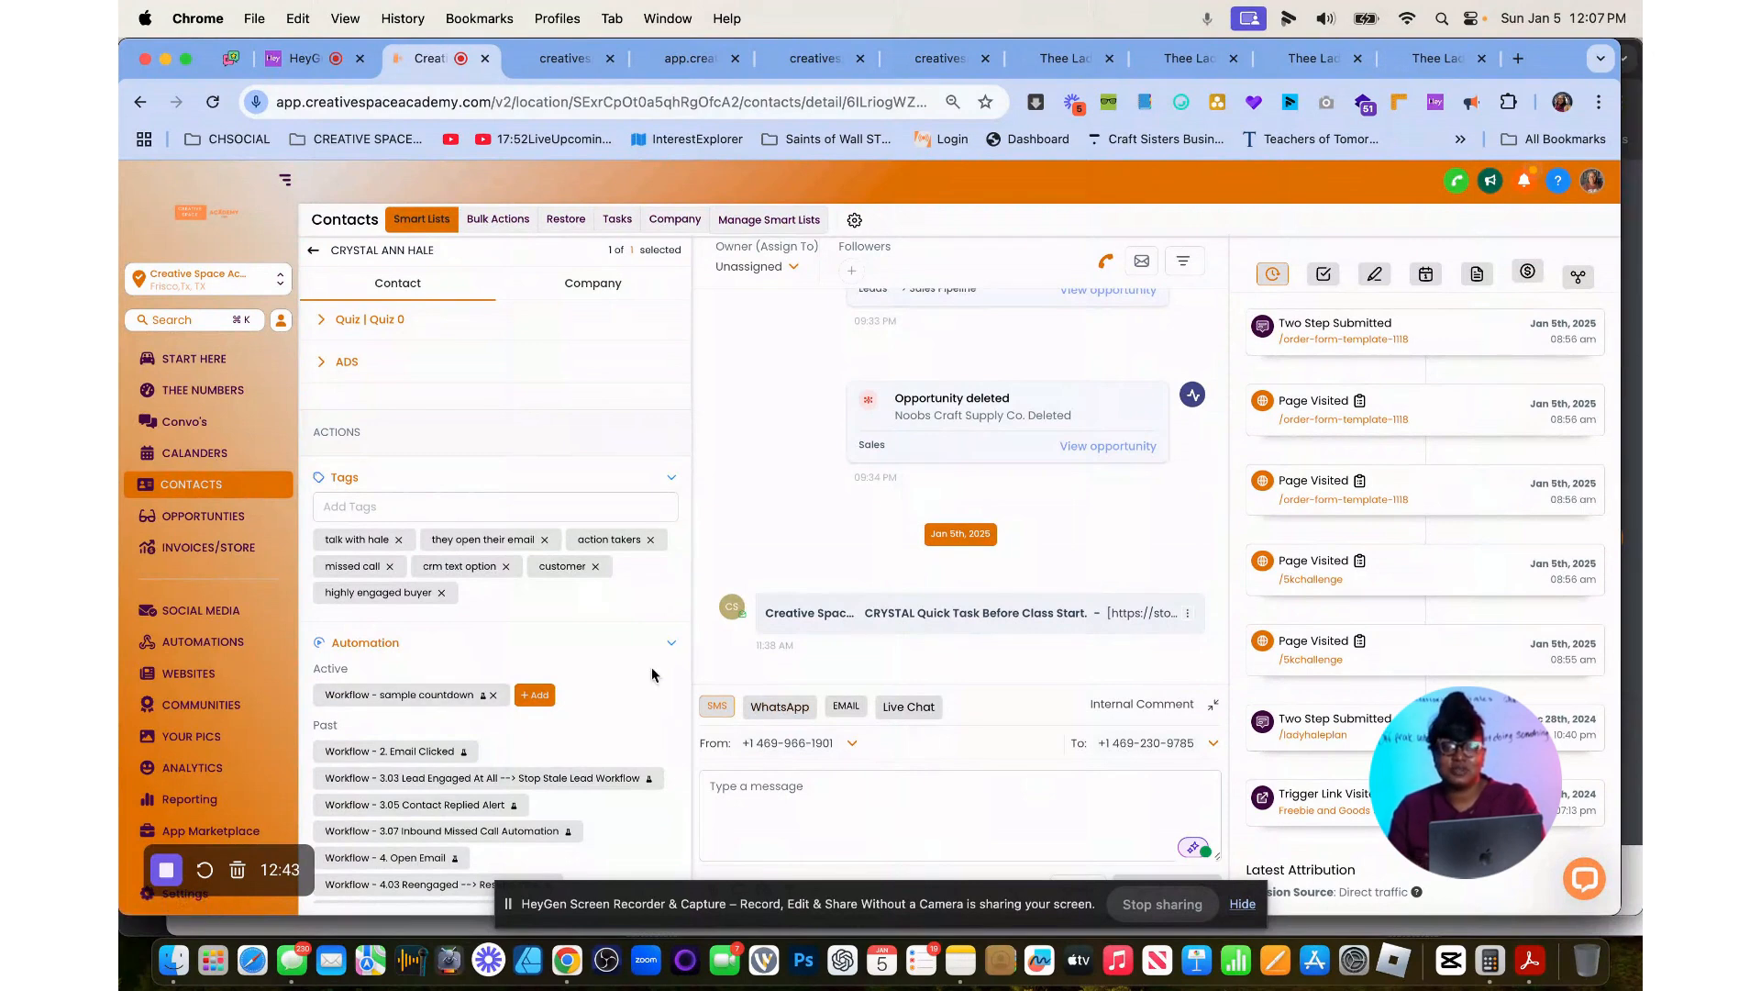
Check the headline on the live samplecountdown-page, look over the recent conversations in the Messages app and return to the page.
click(548, 61)
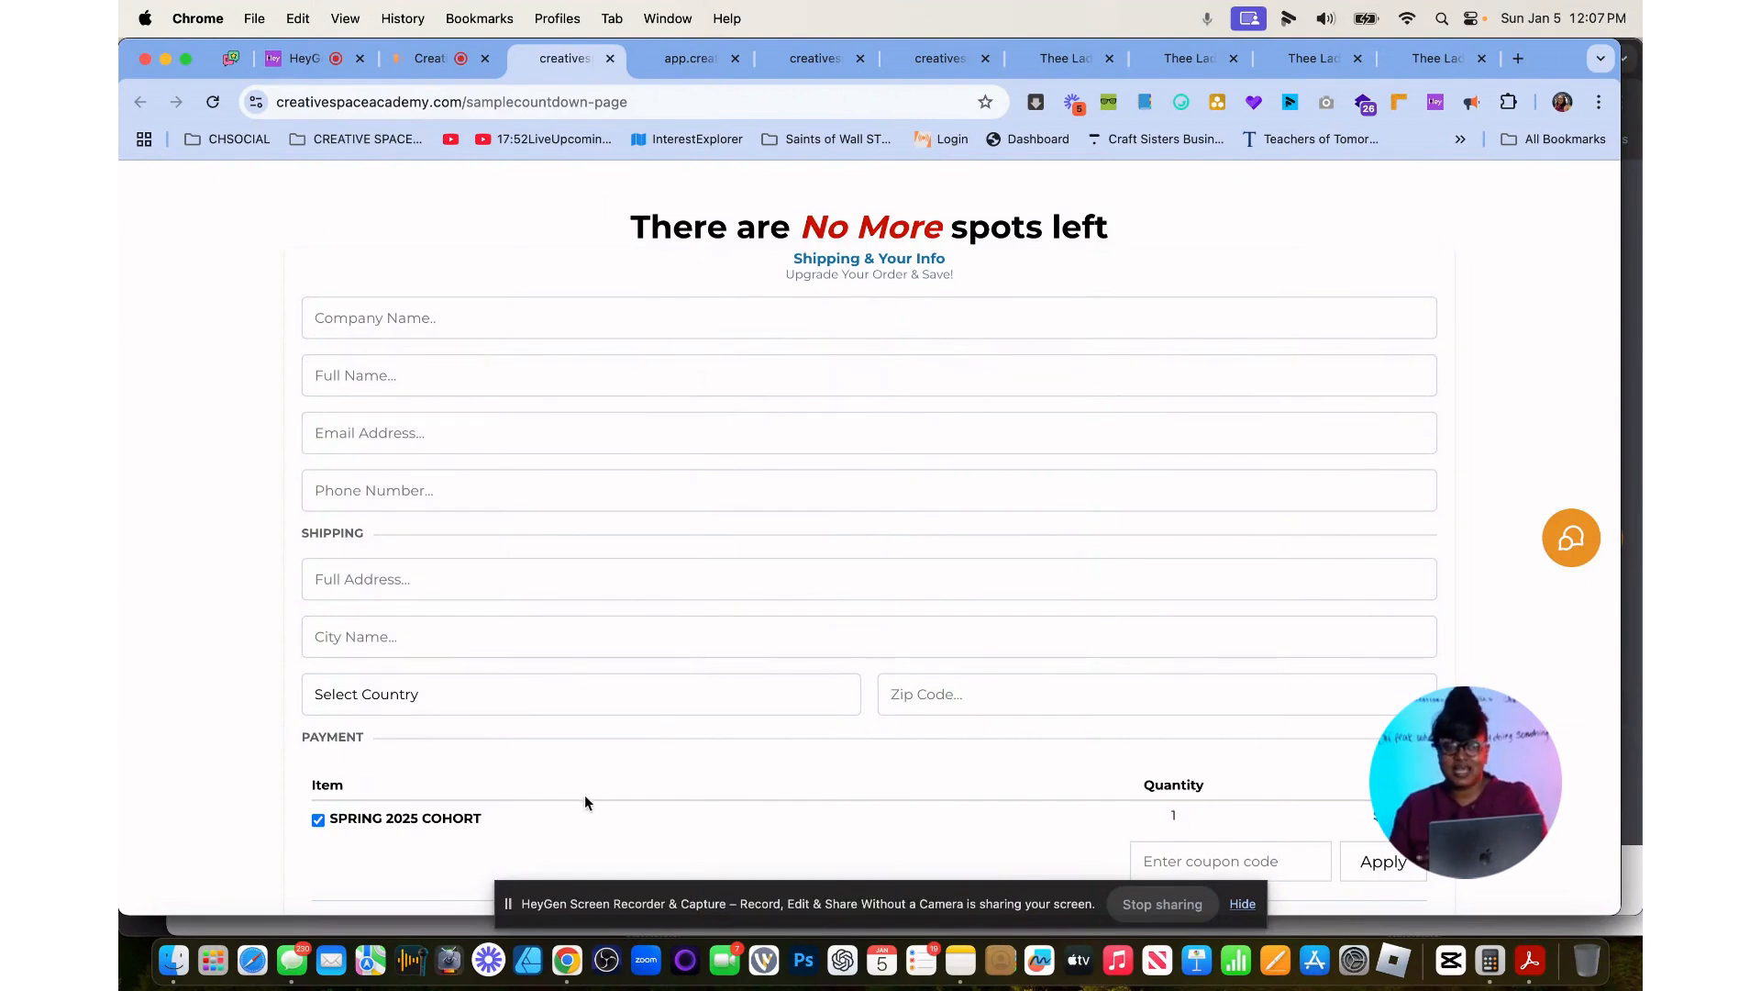
click(293, 959)
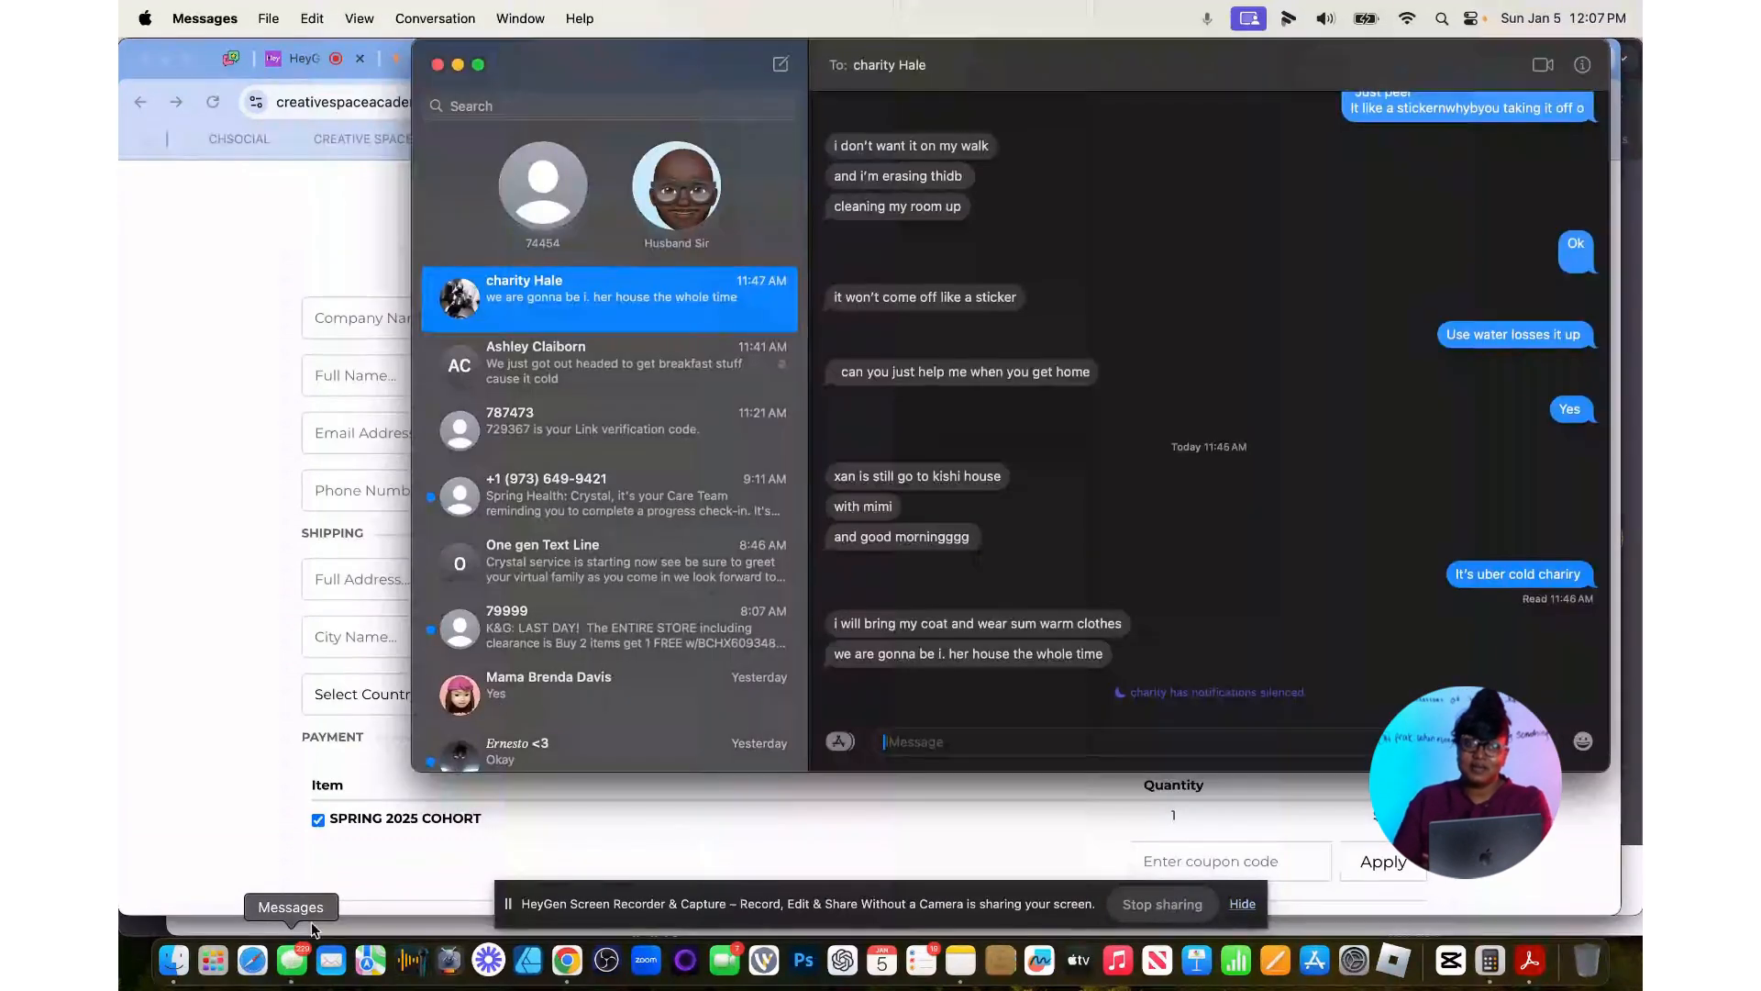
scroll(675, 409, down, 2)
scroll(675, 409, up, 2)
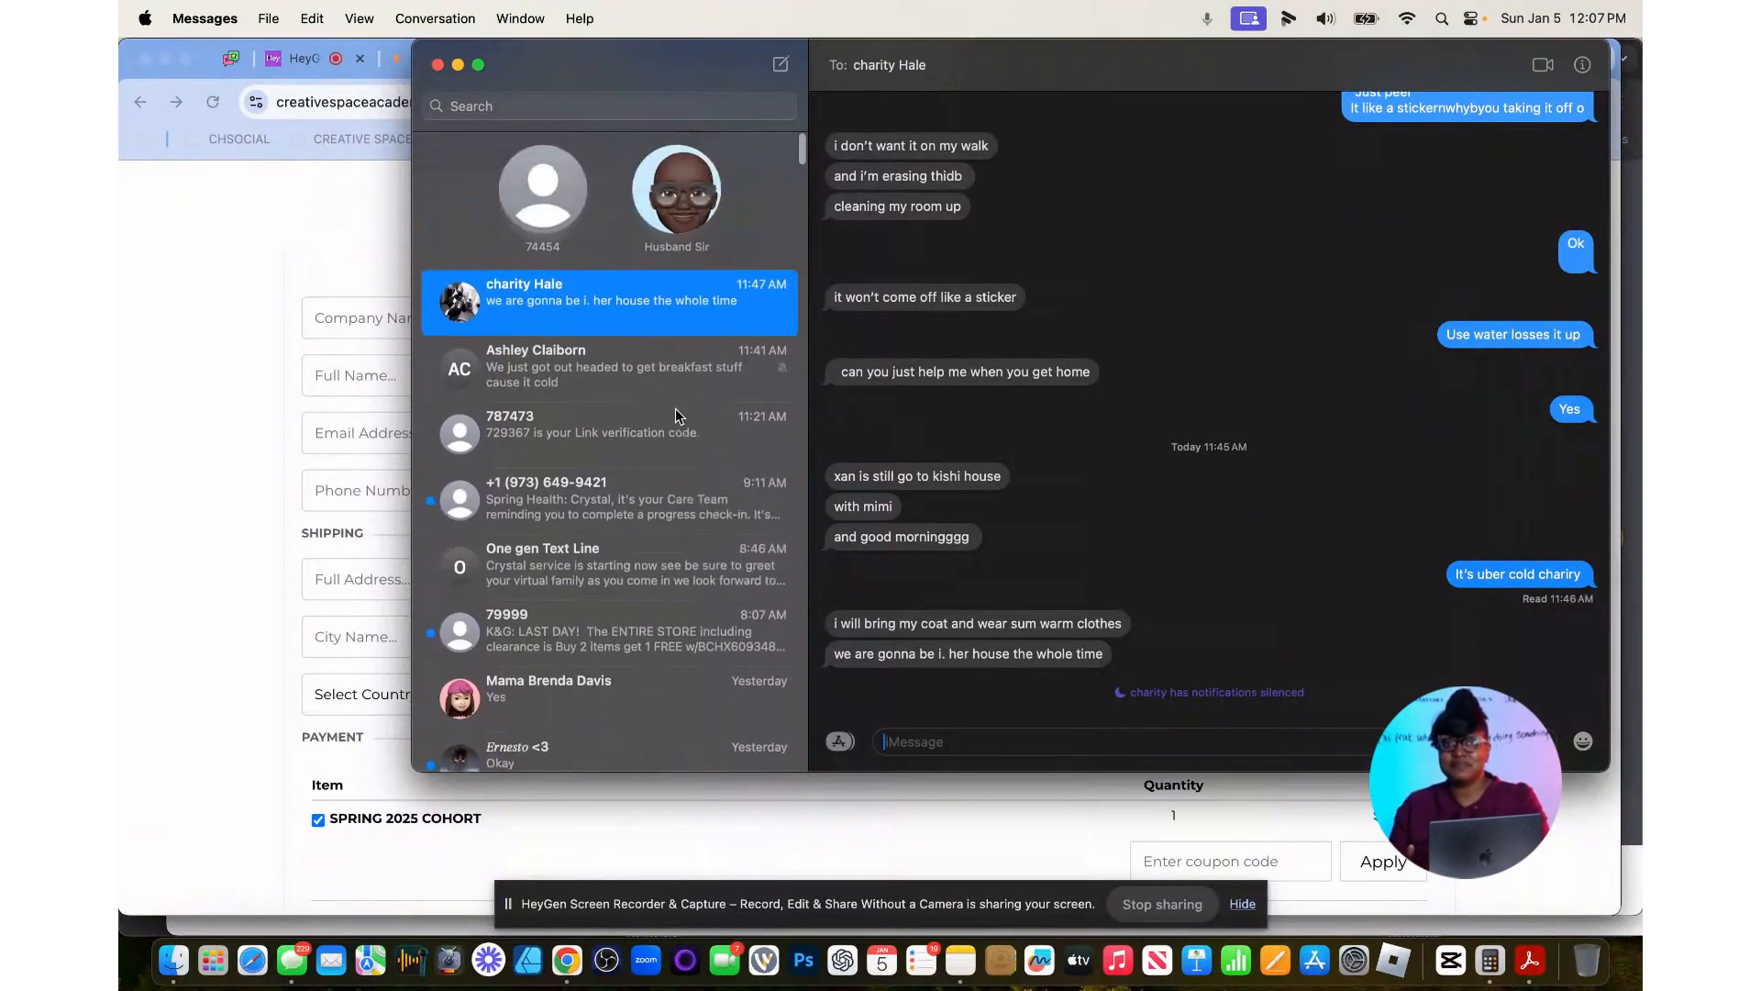
click(356, 263)
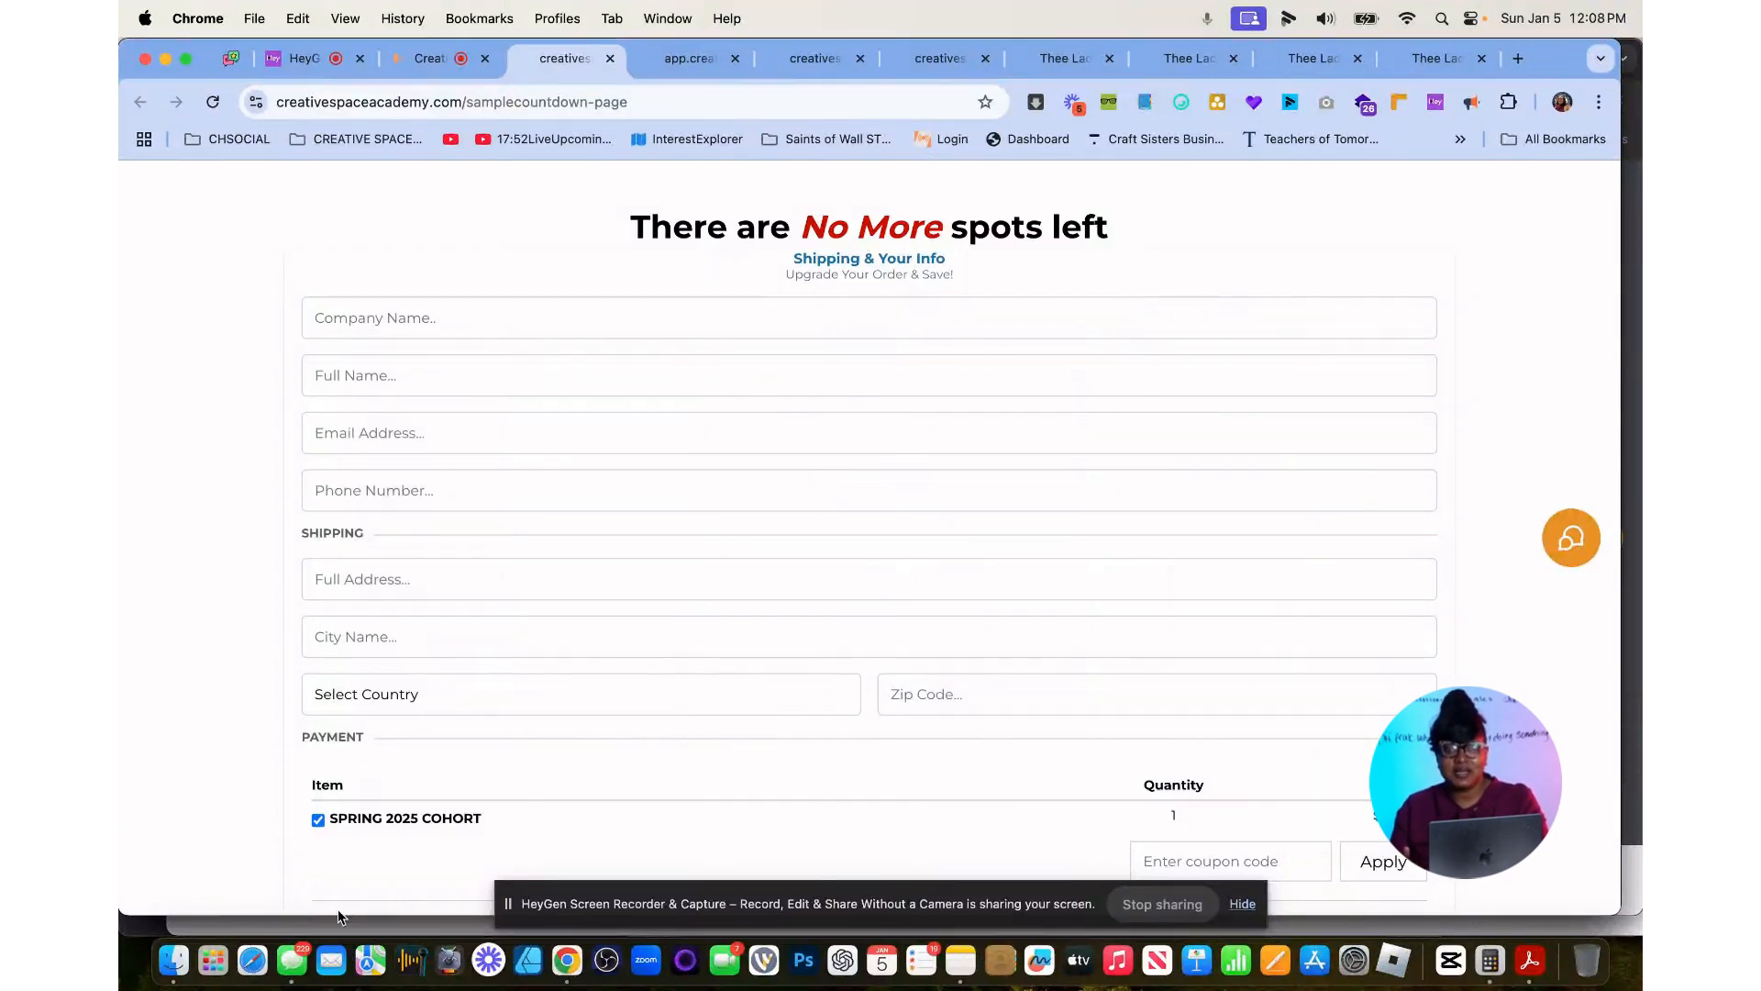
click(300, 959)
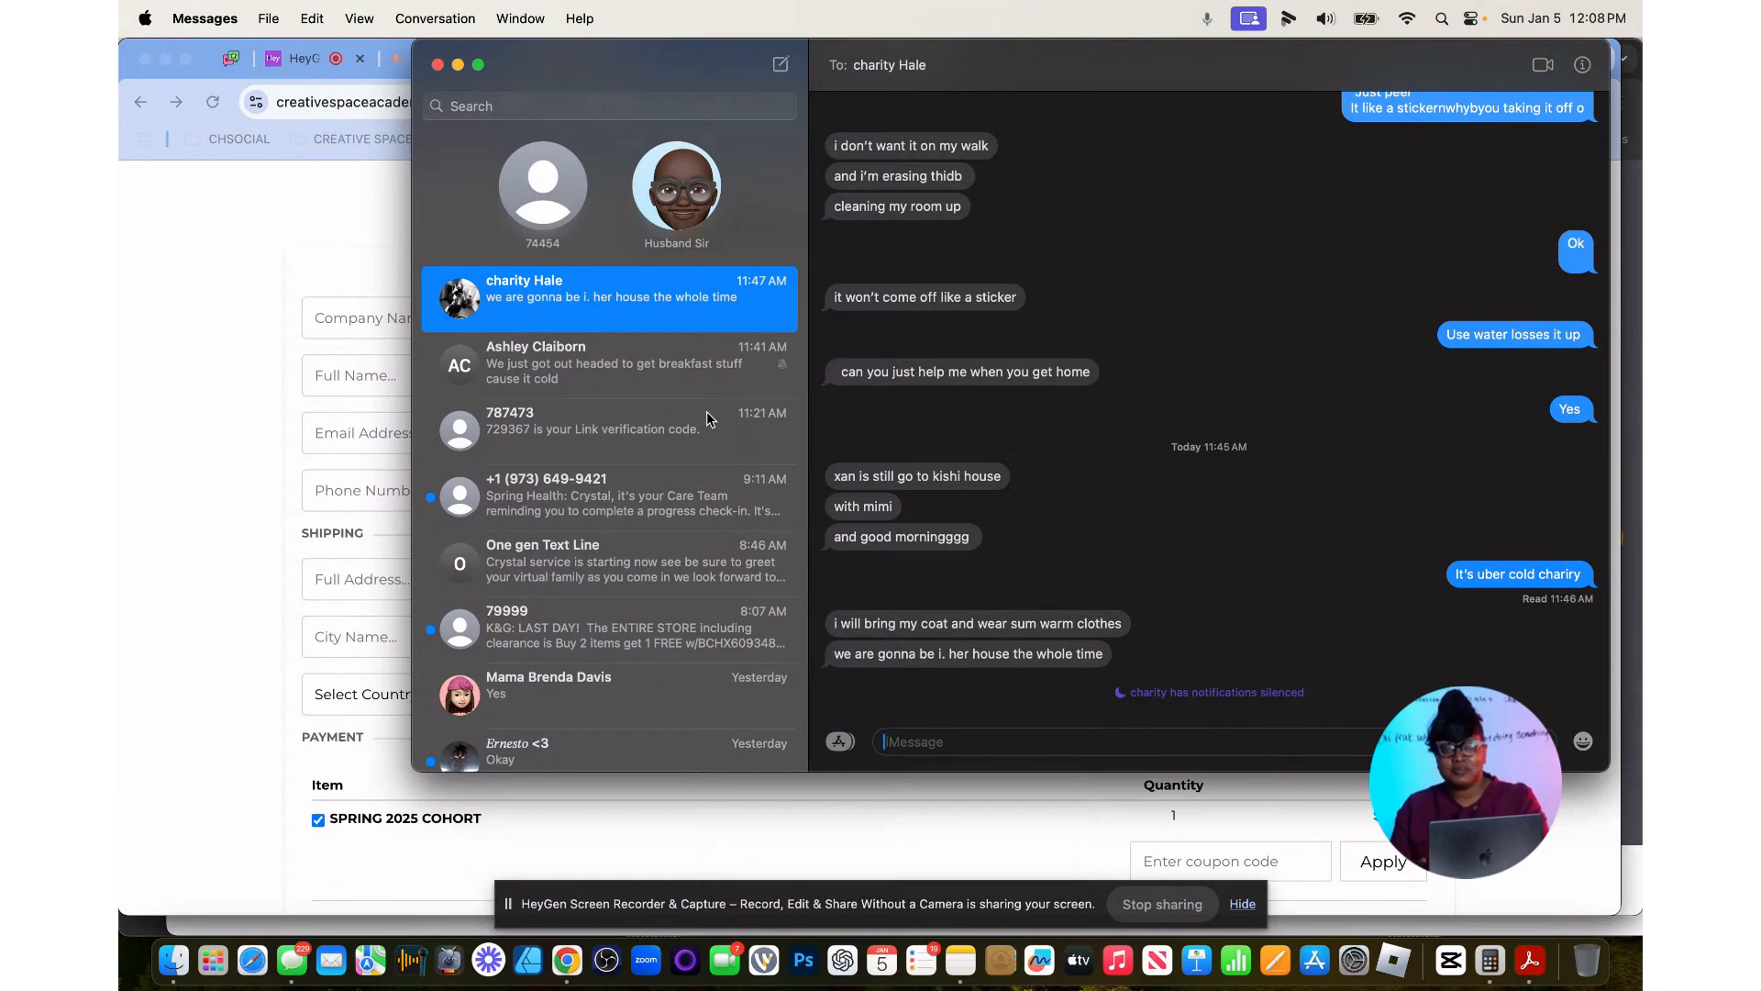
click(264, 228)
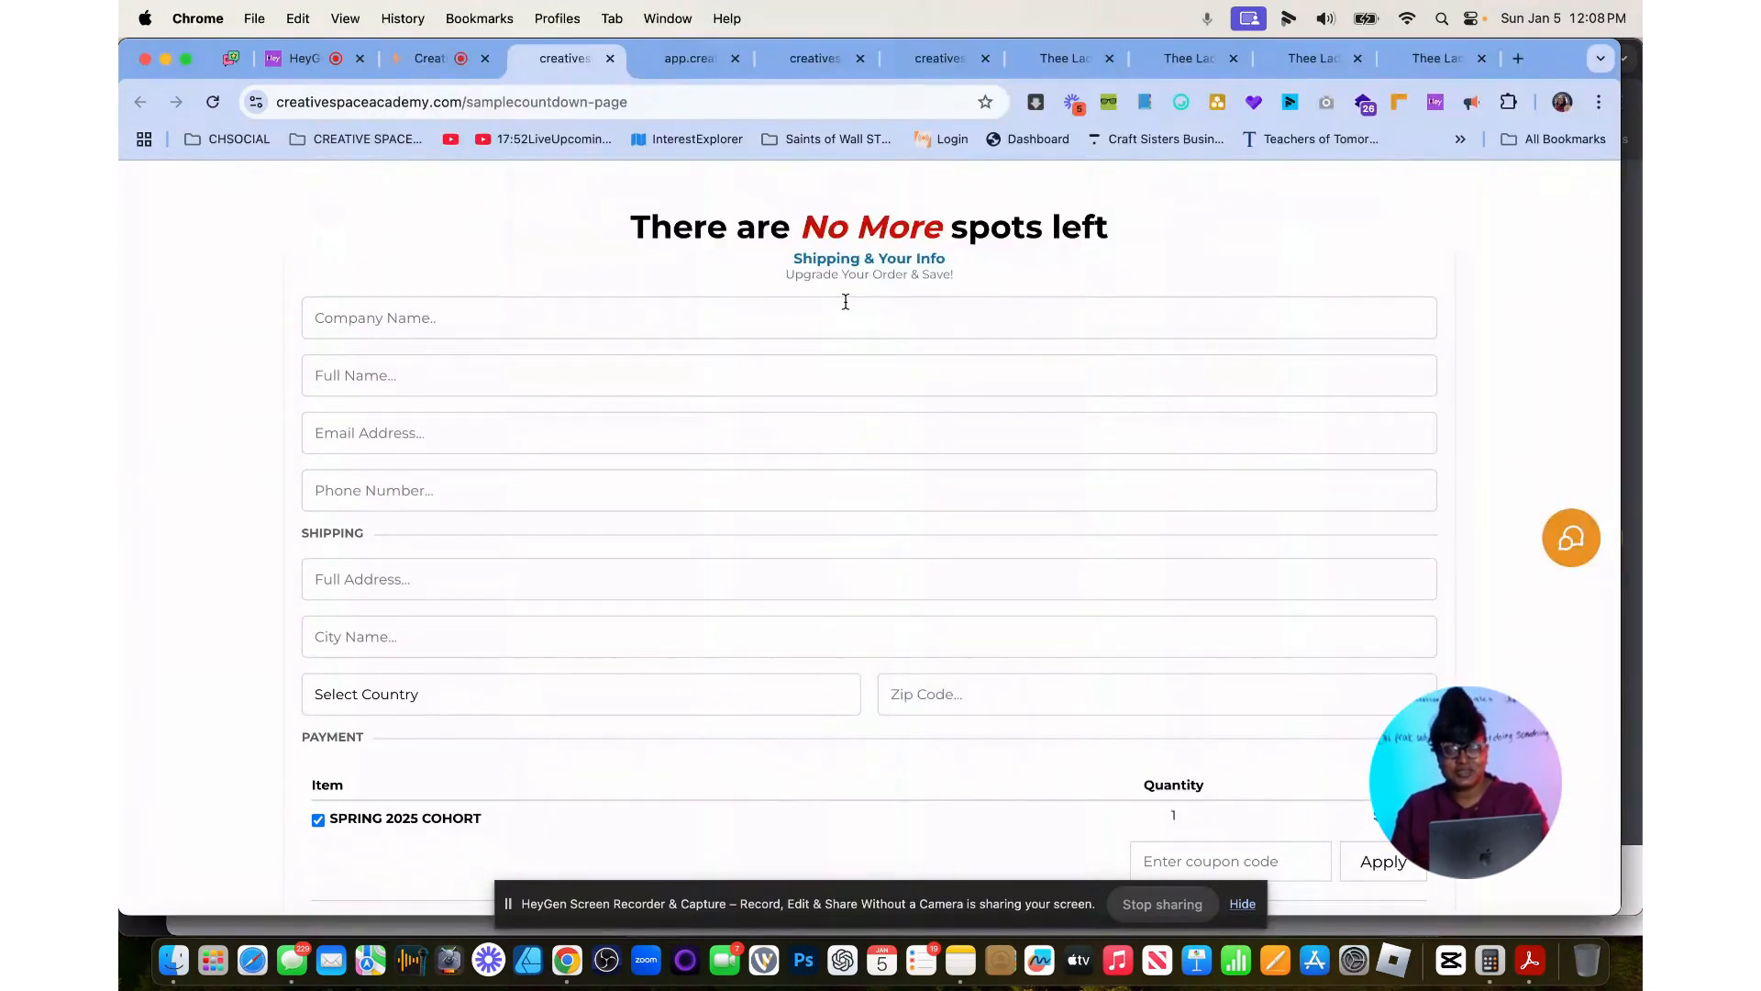